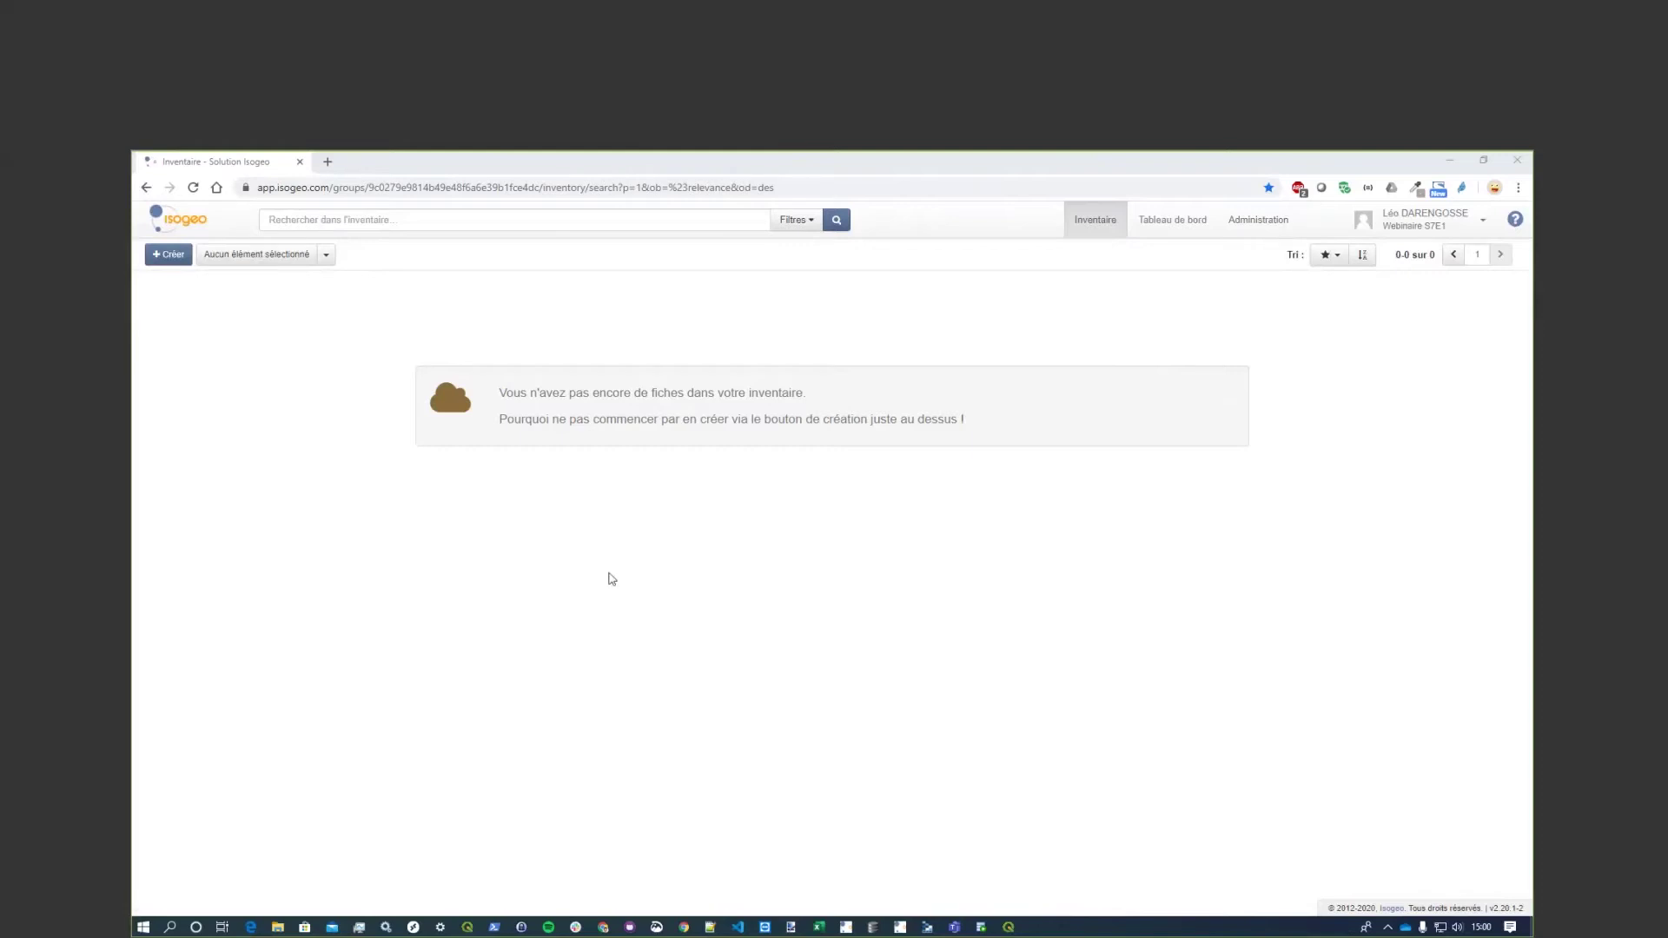
Switch to File Explorer, narrow the file name column and examine the source data in the WebinaireS7E1 folder.
{"action": "left_click", "coordinate": [278, 927]}
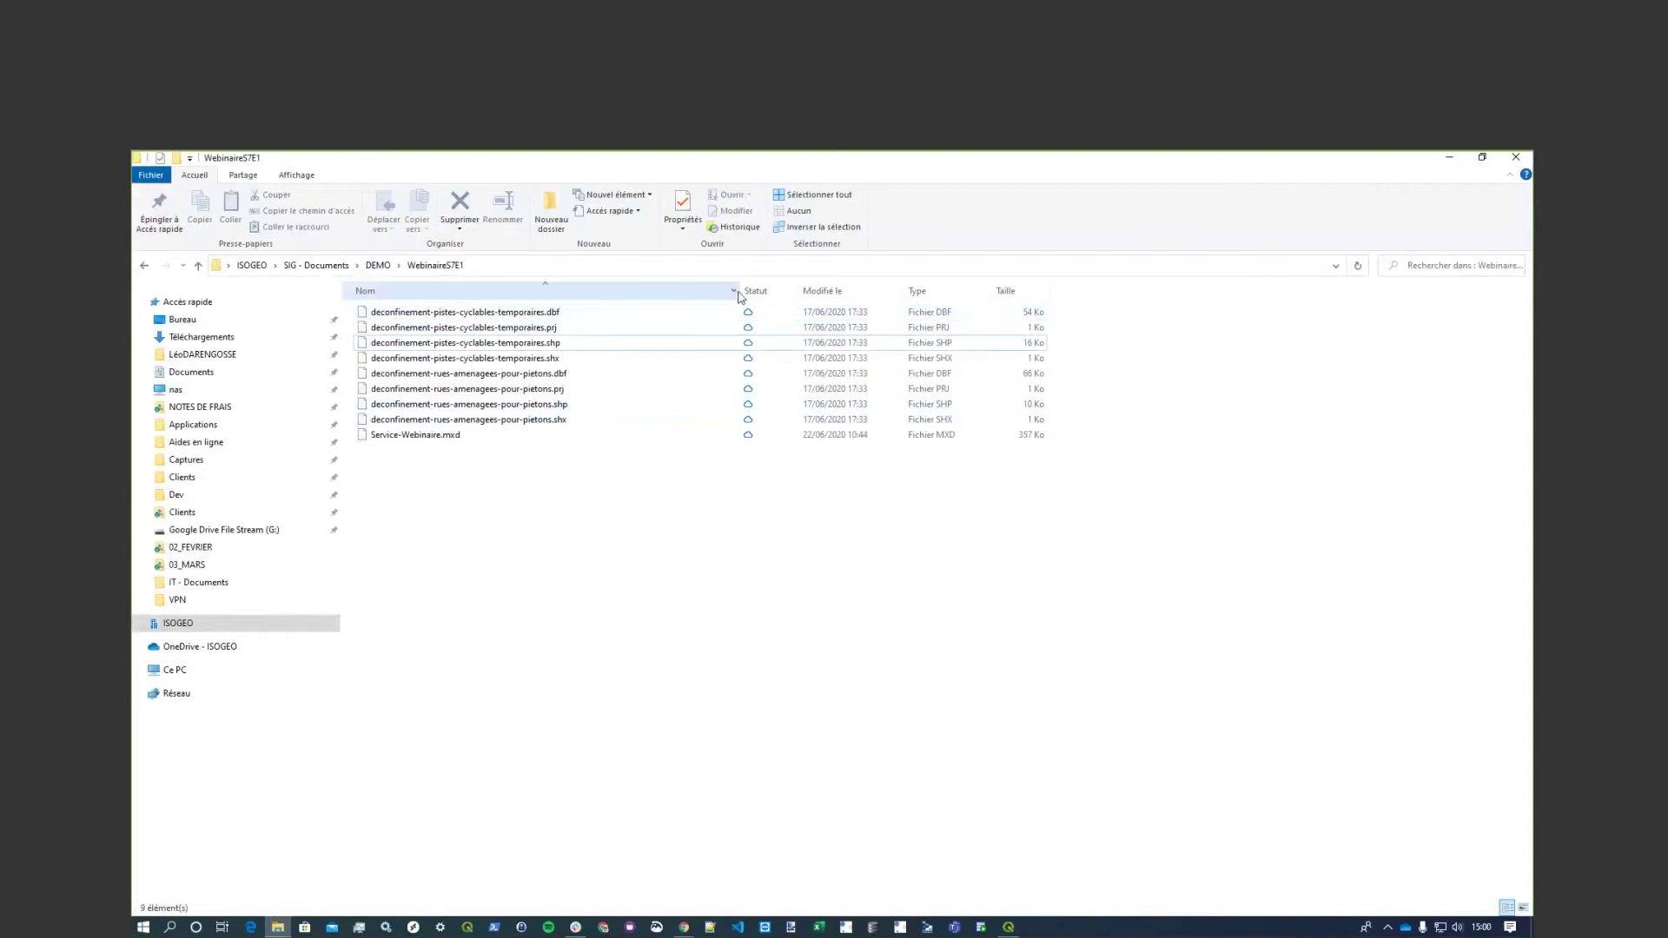
{"action": "left_click_drag", "start_coordinate": [741, 291], "coordinate": [633, 294]}
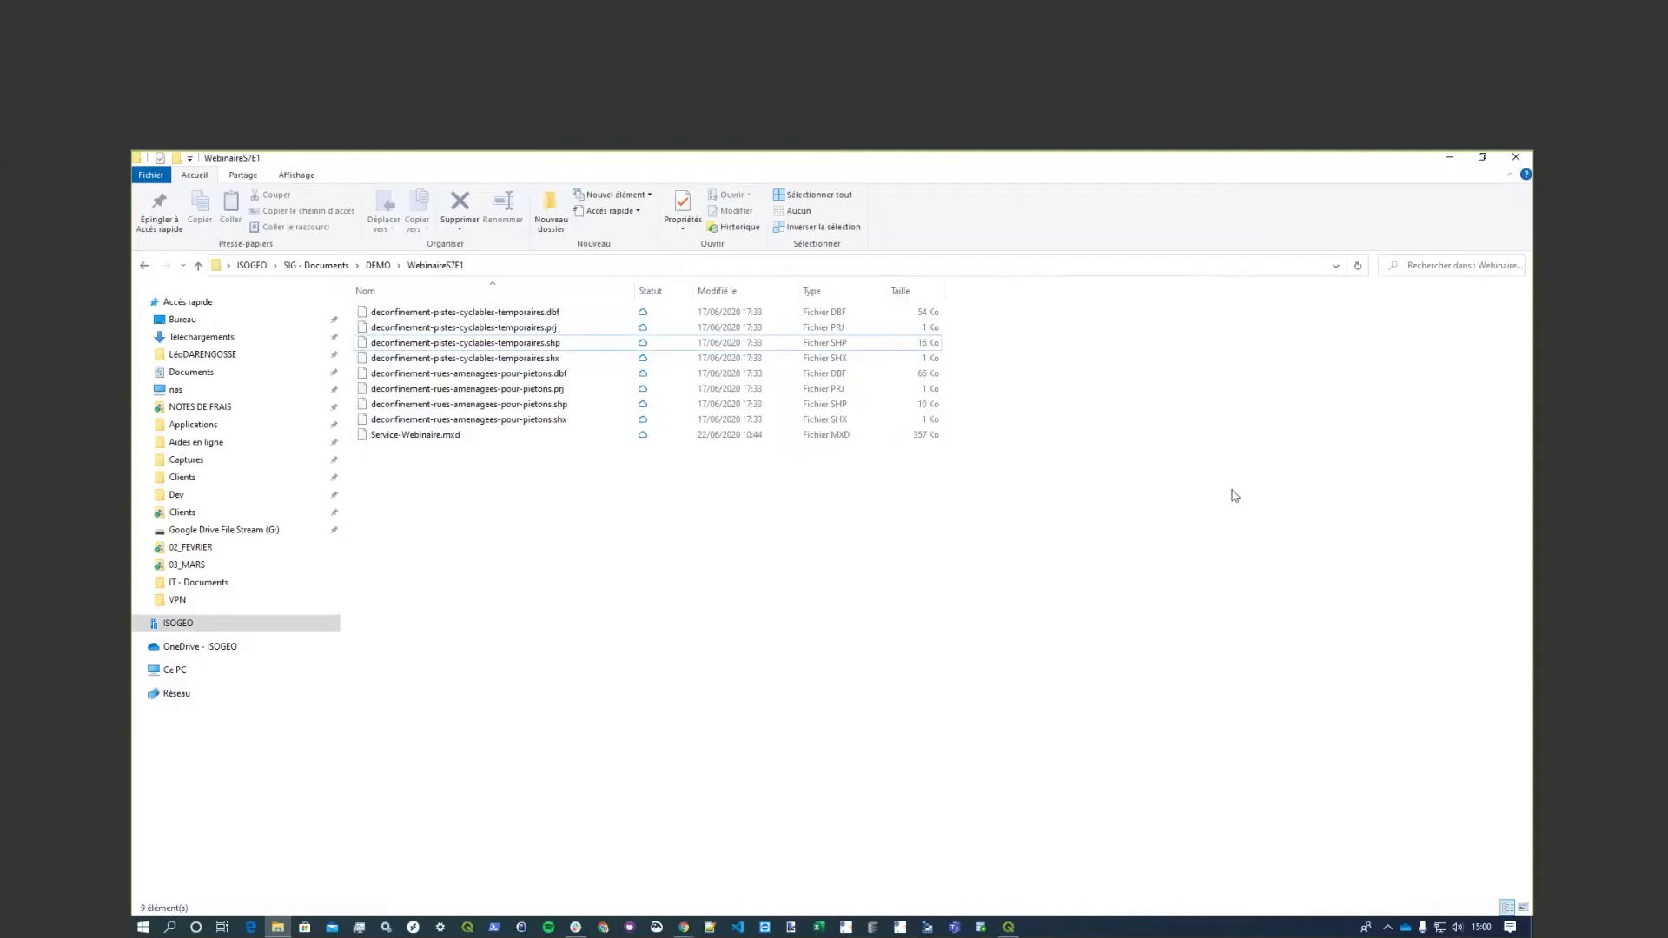
{"action": "left_click", "coordinate": [1499, 163]}
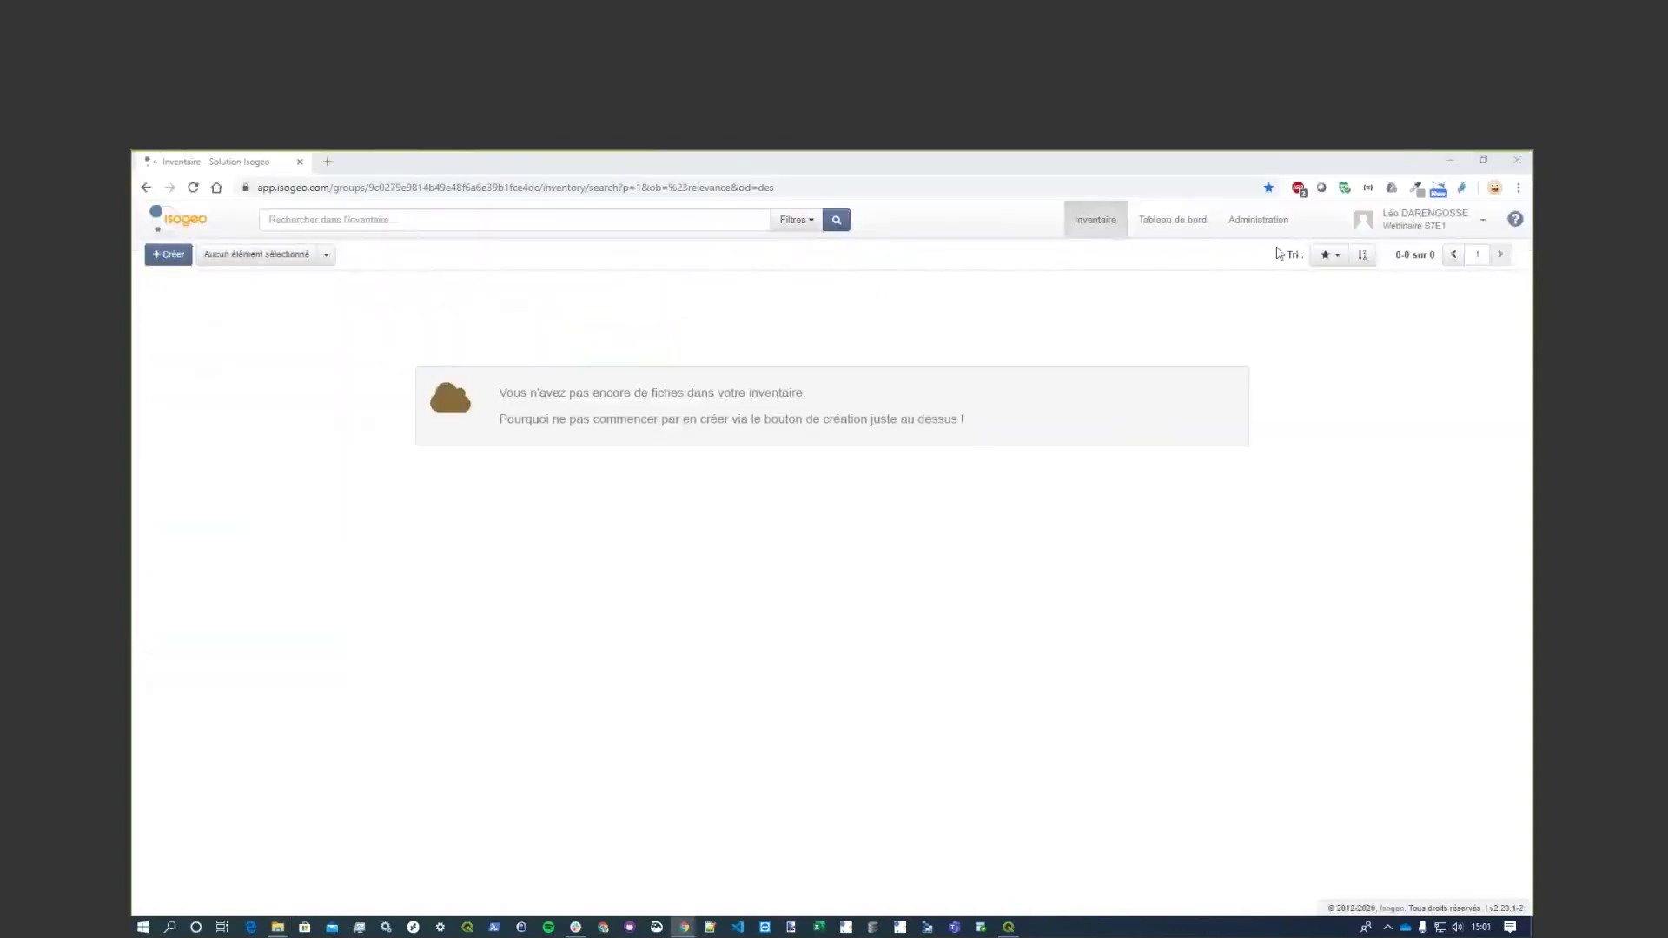
Open the Scan FME administration in Isogeo and examine the MOJITO service's details, including its FME directory.
{"action": "left_click", "coordinate": [1268, 224]}
{"action": "left_click", "coordinate": [183, 546]}
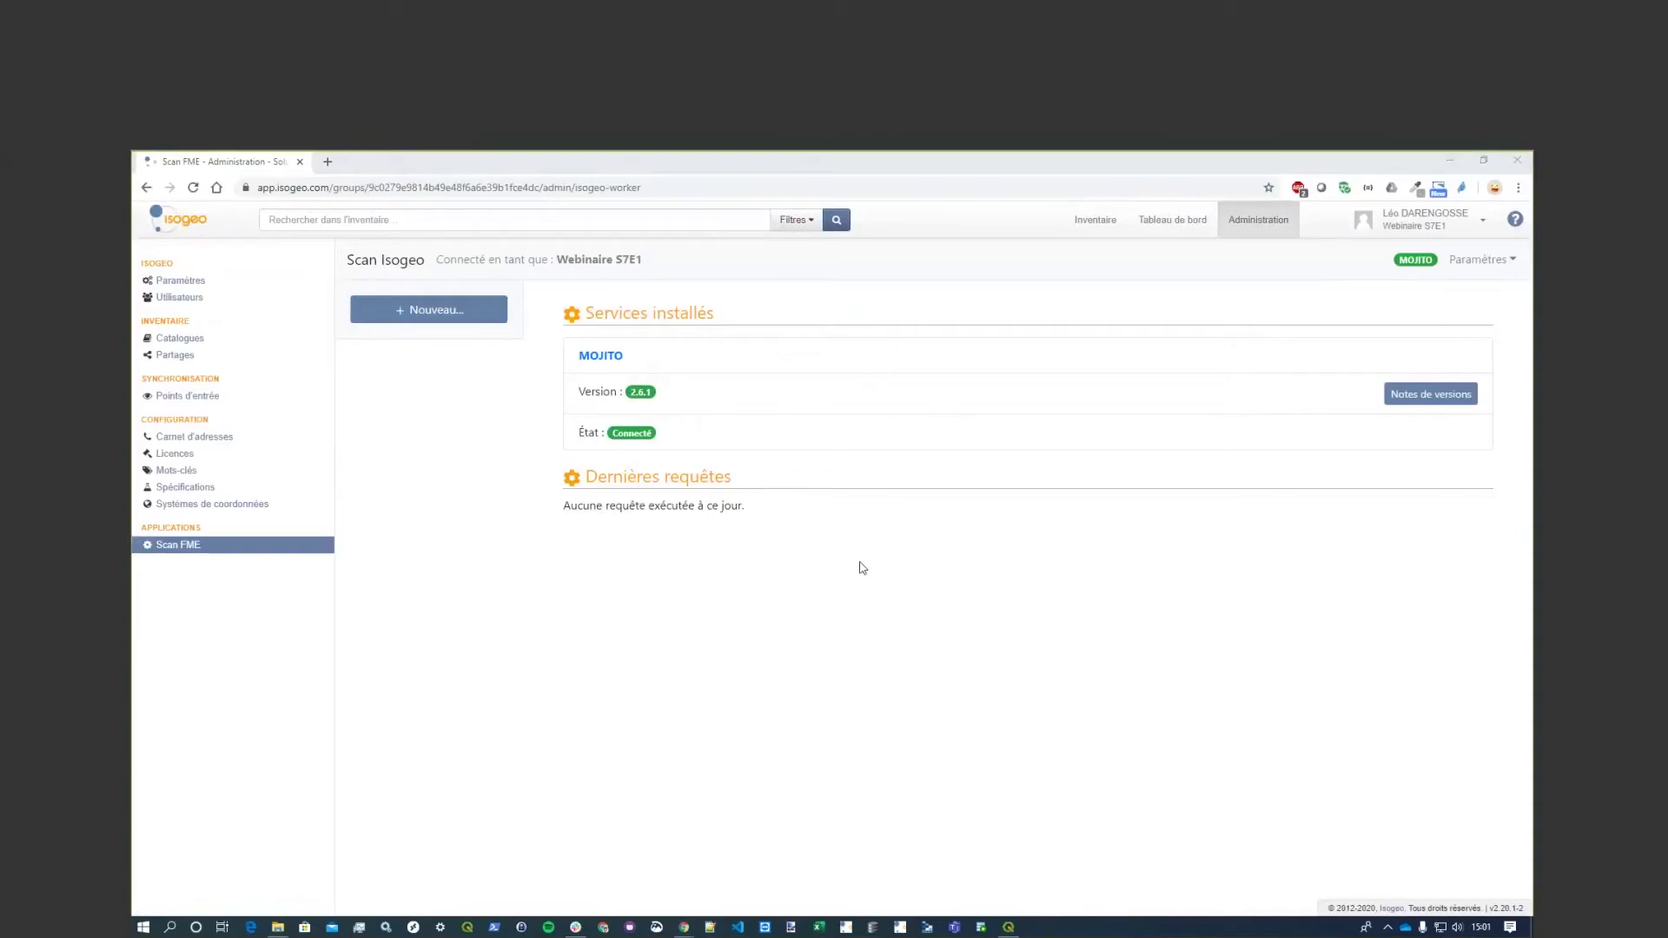
{"action": "left_click", "coordinate": [610, 357]}
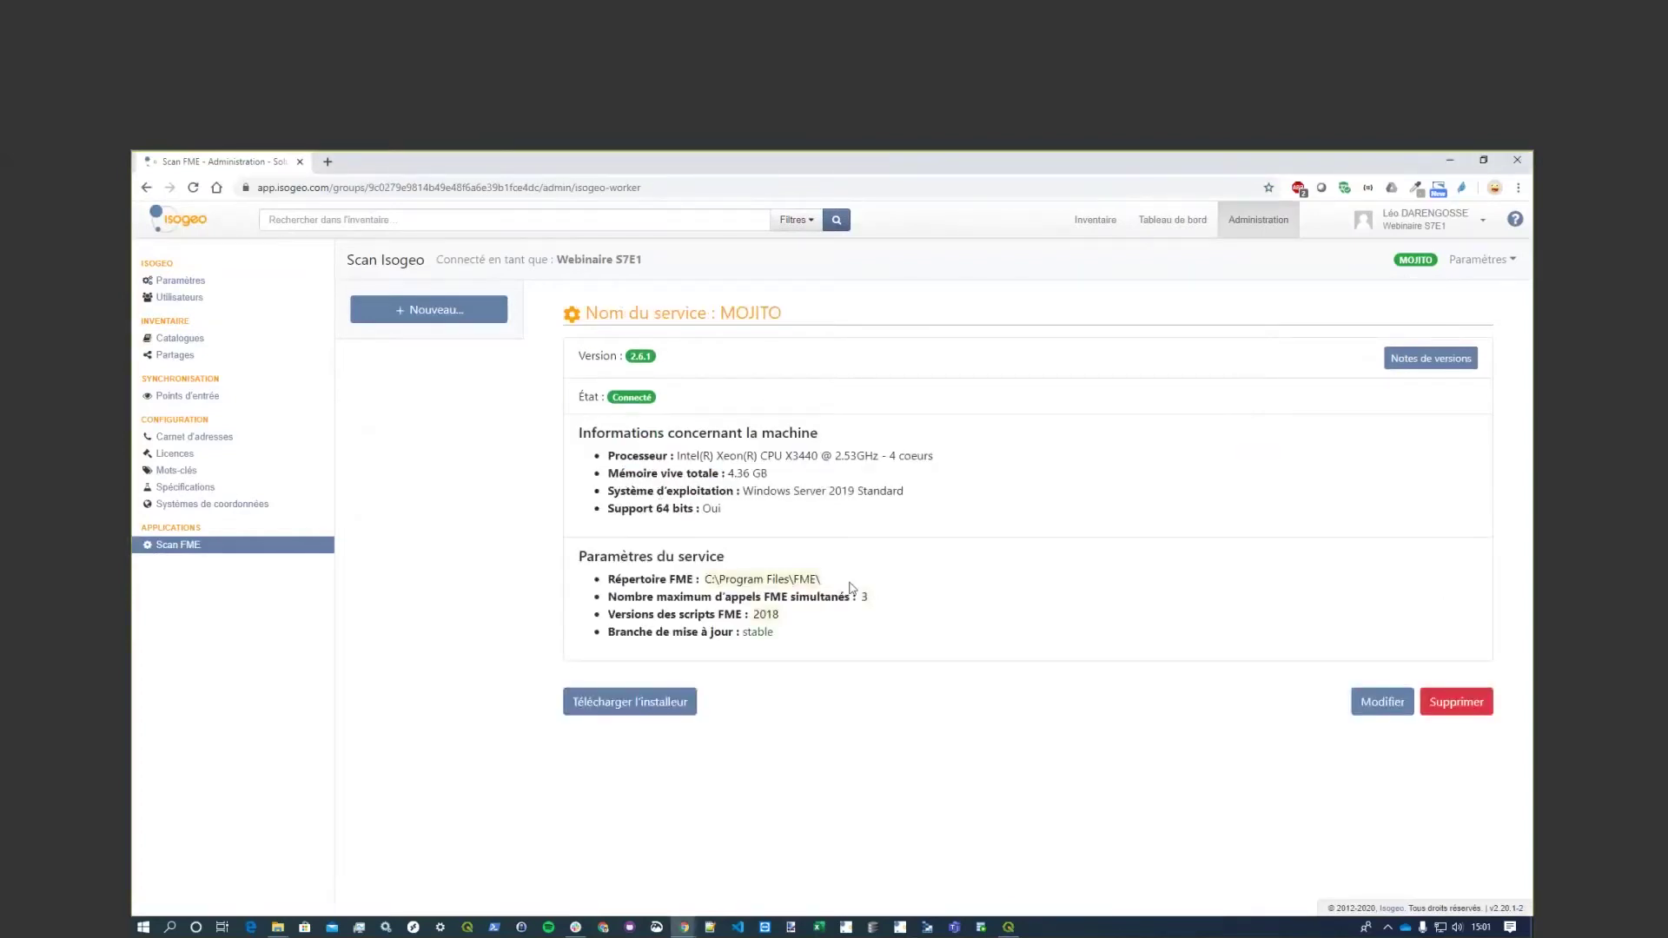
{"action": "left_click_drag", "start_coordinate": [830, 586], "coordinate": [698, 580]}
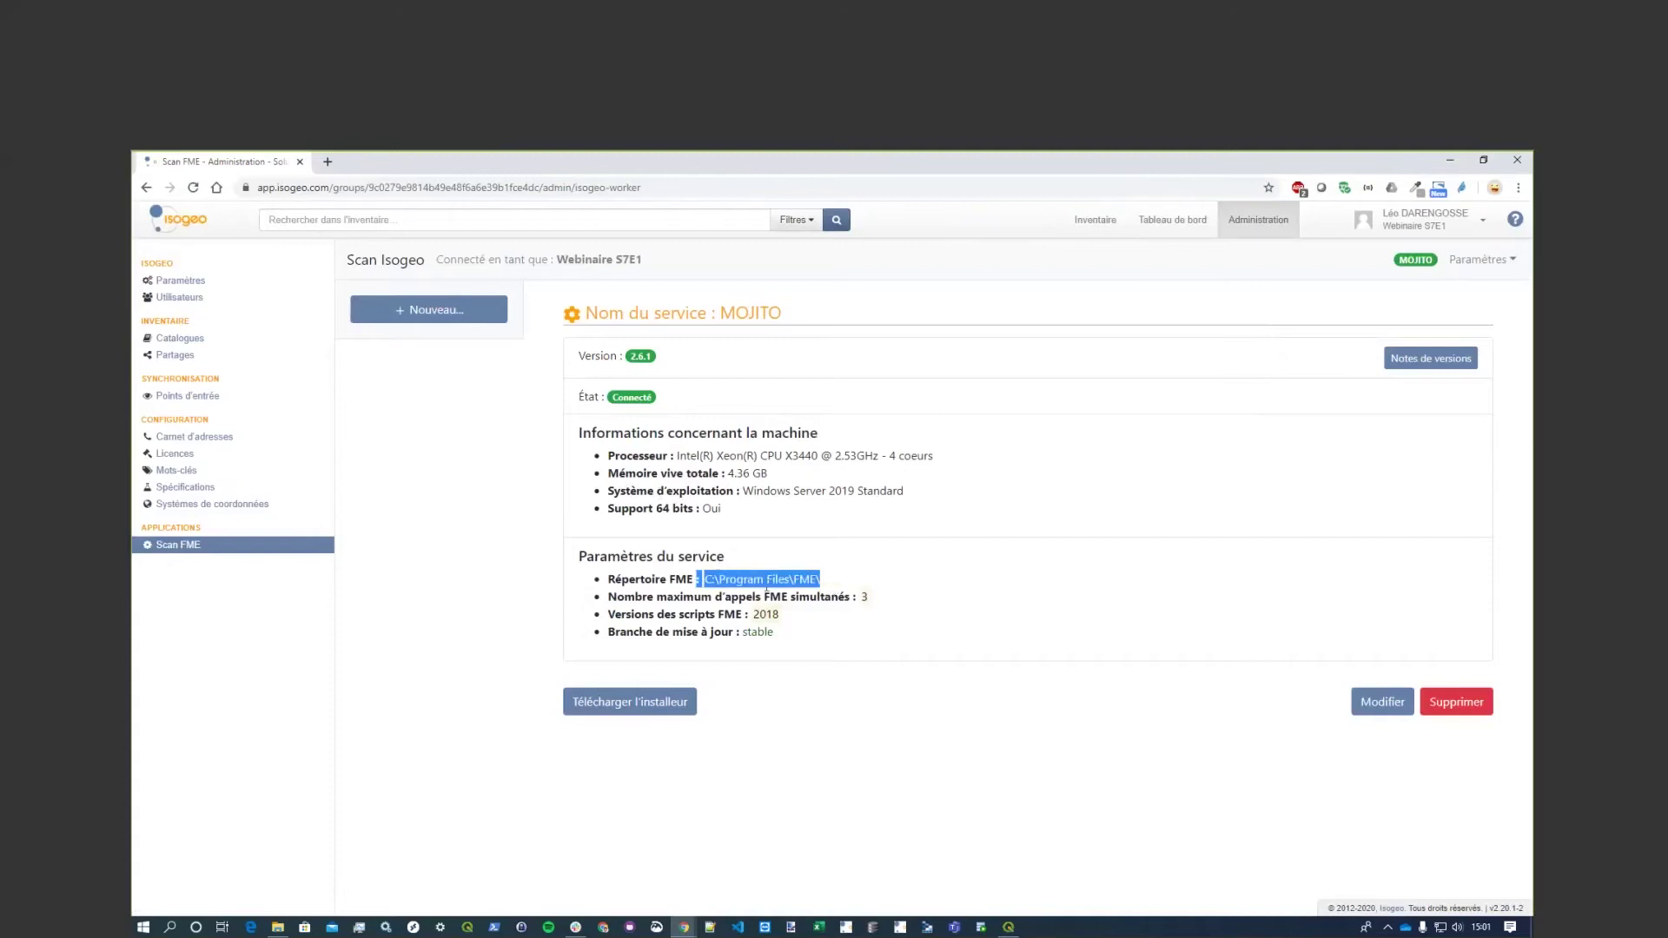
{"action": "left_click", "coordinate": [957, 667]}
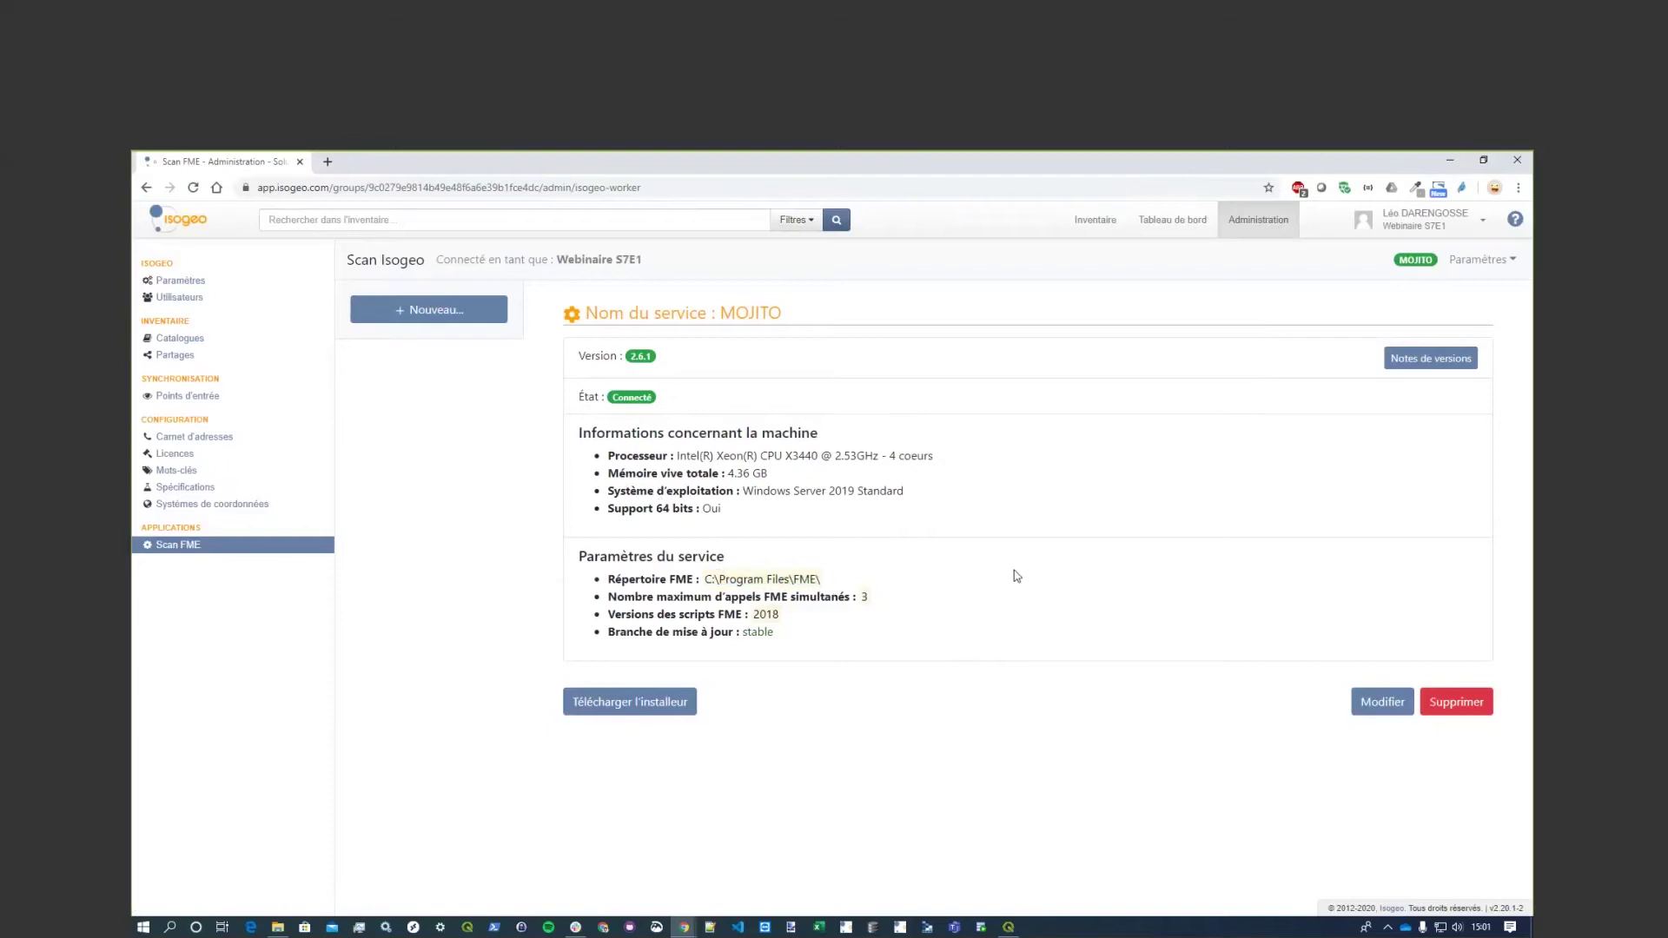
Examine the settings form for a new database entry point (PostGIS, Oracle, SQL Server), leaving it without saving.
{"action": "left_click", "coordinate": [480, 317]}
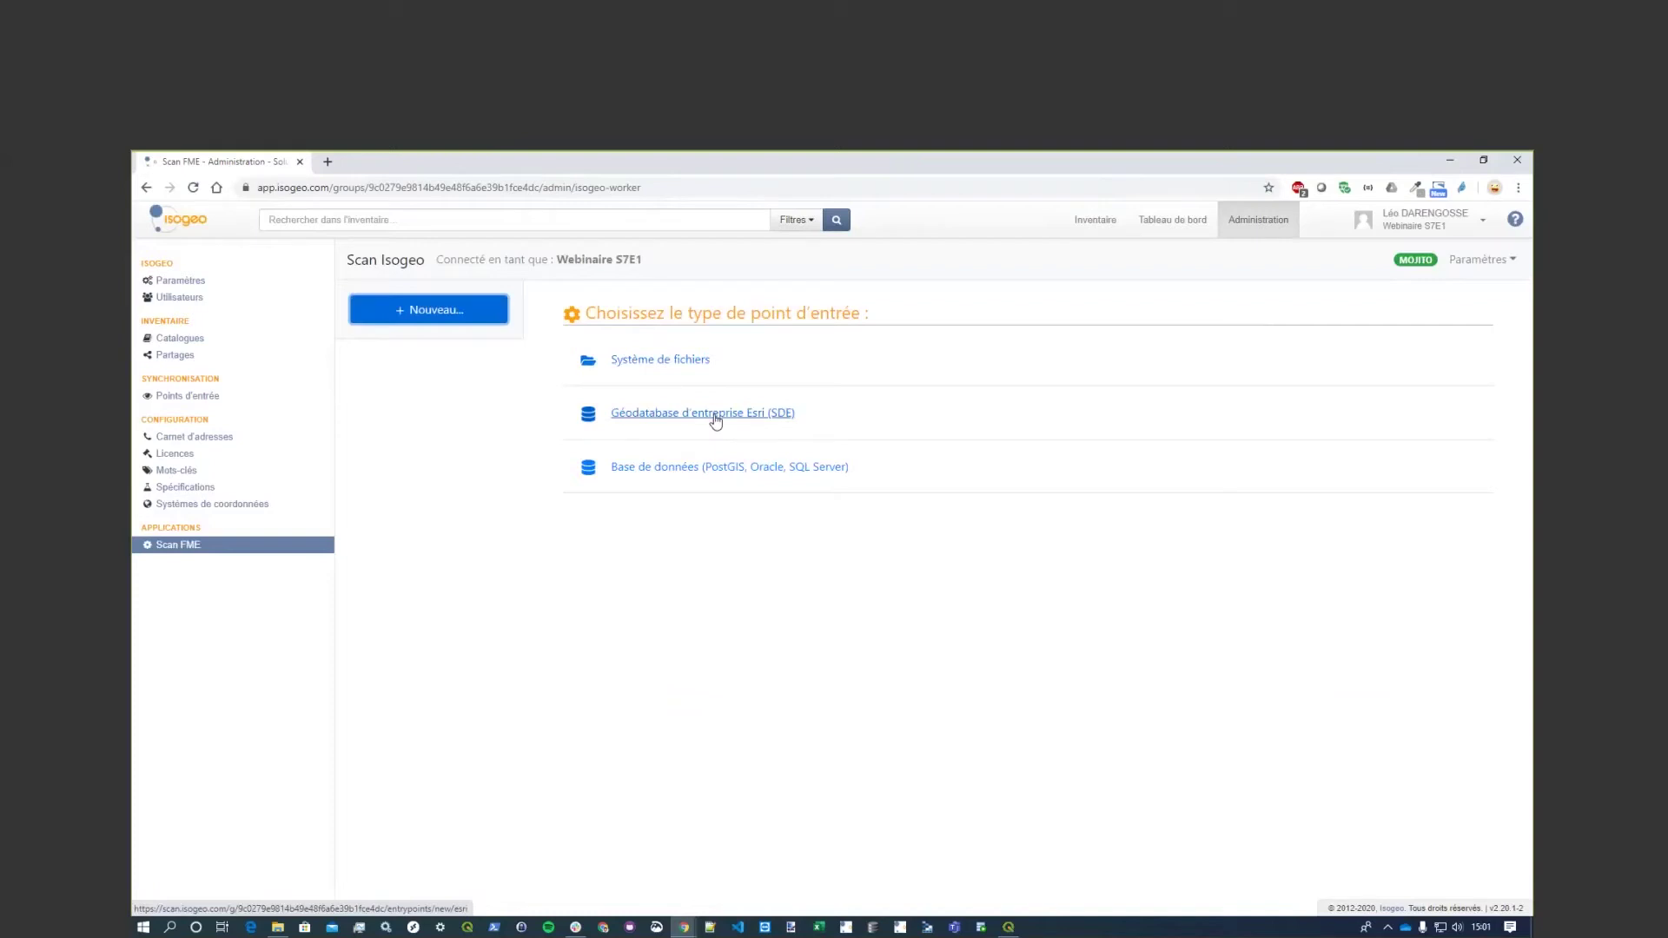
{"action": "left_click", "coordinate": [778, 478]}
{"action": "scroll", "coordinate": [652, 624], "scroll_direction": "down", "scroll_amount": 2}
{"action": "scroll", "coordinate": [680, 646], "scroll_direction": "up", "scroll_amount": 2}
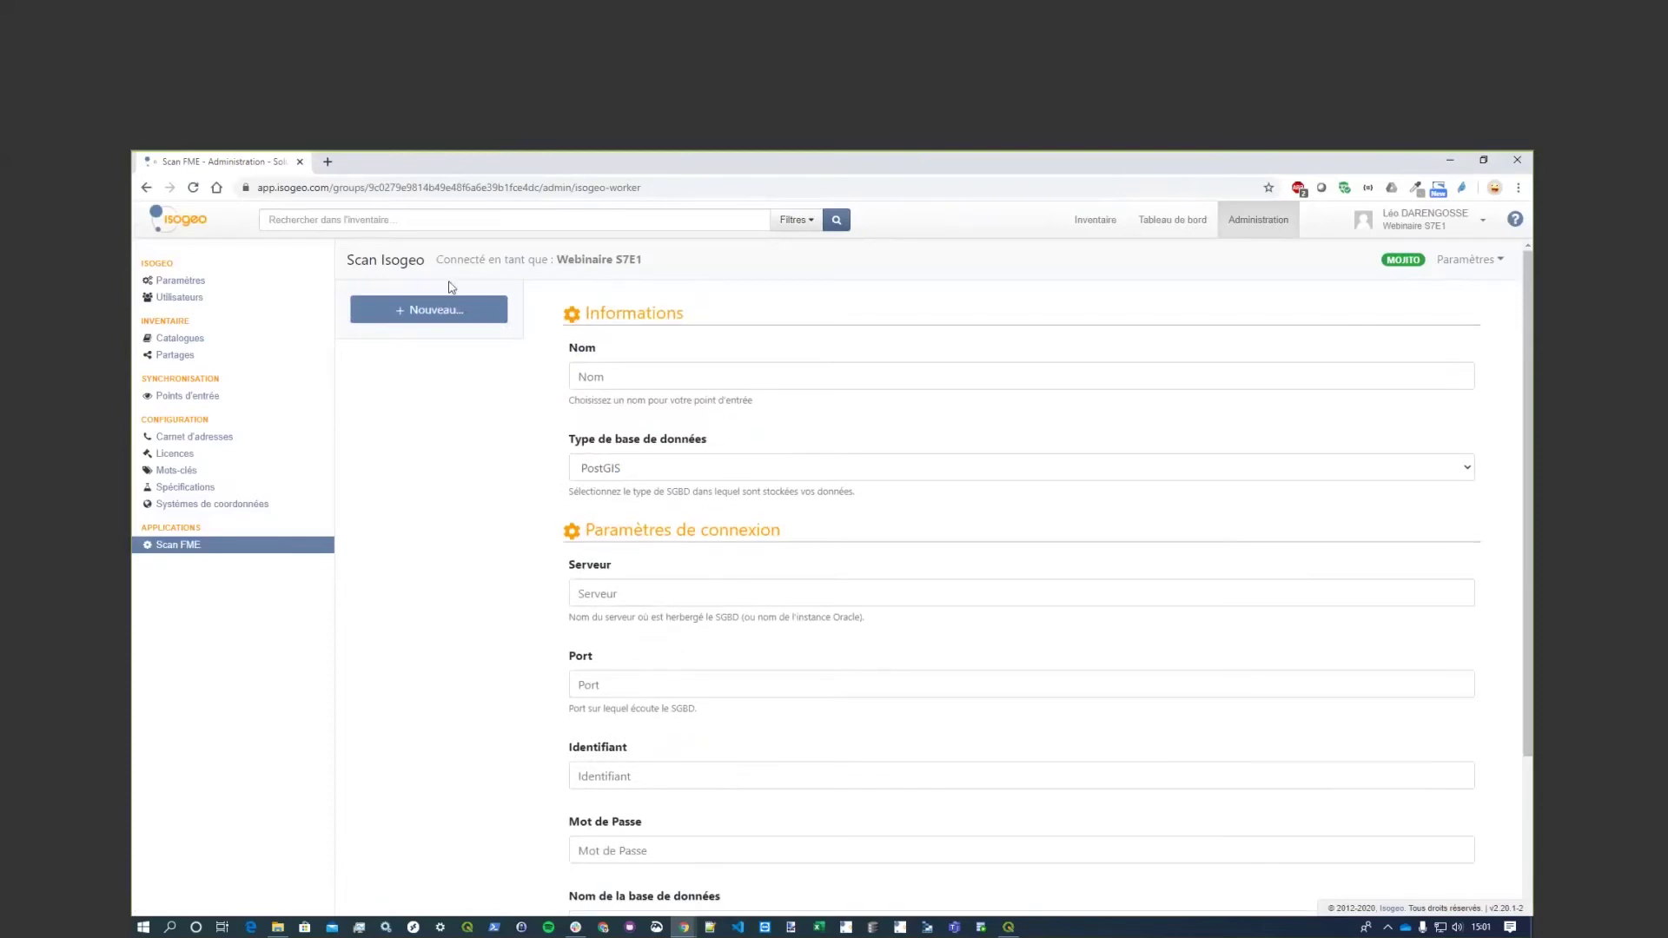
{"action": "left_click", "coordinate": [404, 272]}
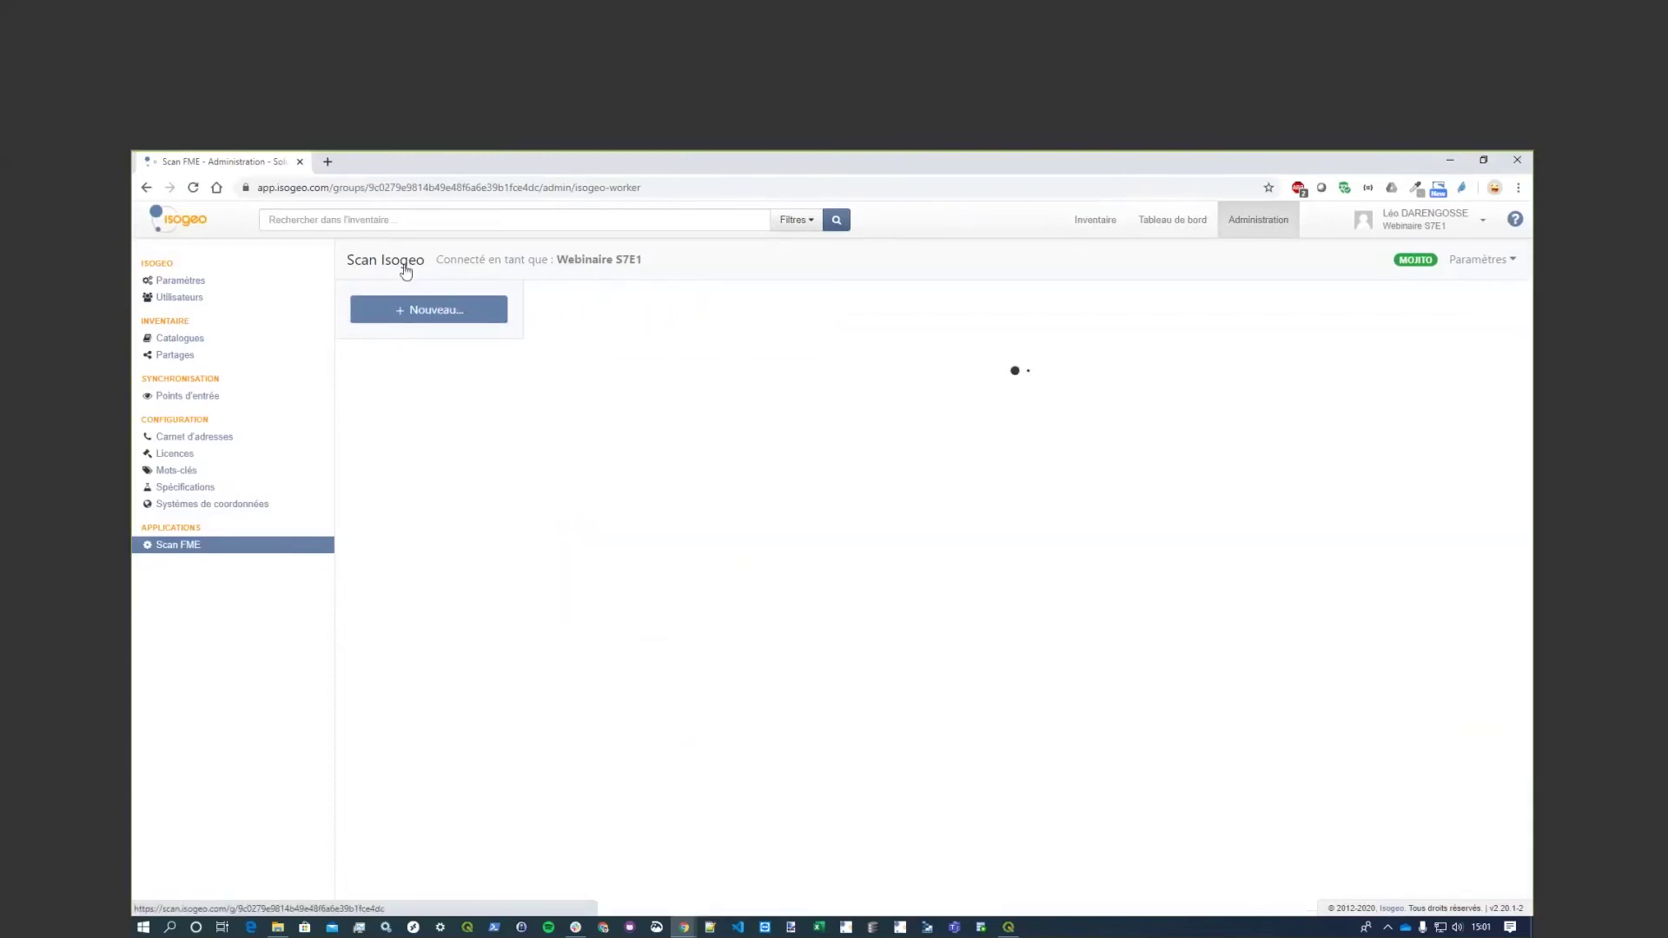
Start a new file system entry point named Webinaire with the directory path E:\ISOGEO\SIG - Documents\DEMO\WebinaireS7E1.
{"action": "left_click", "coordinate": [455, 315]}
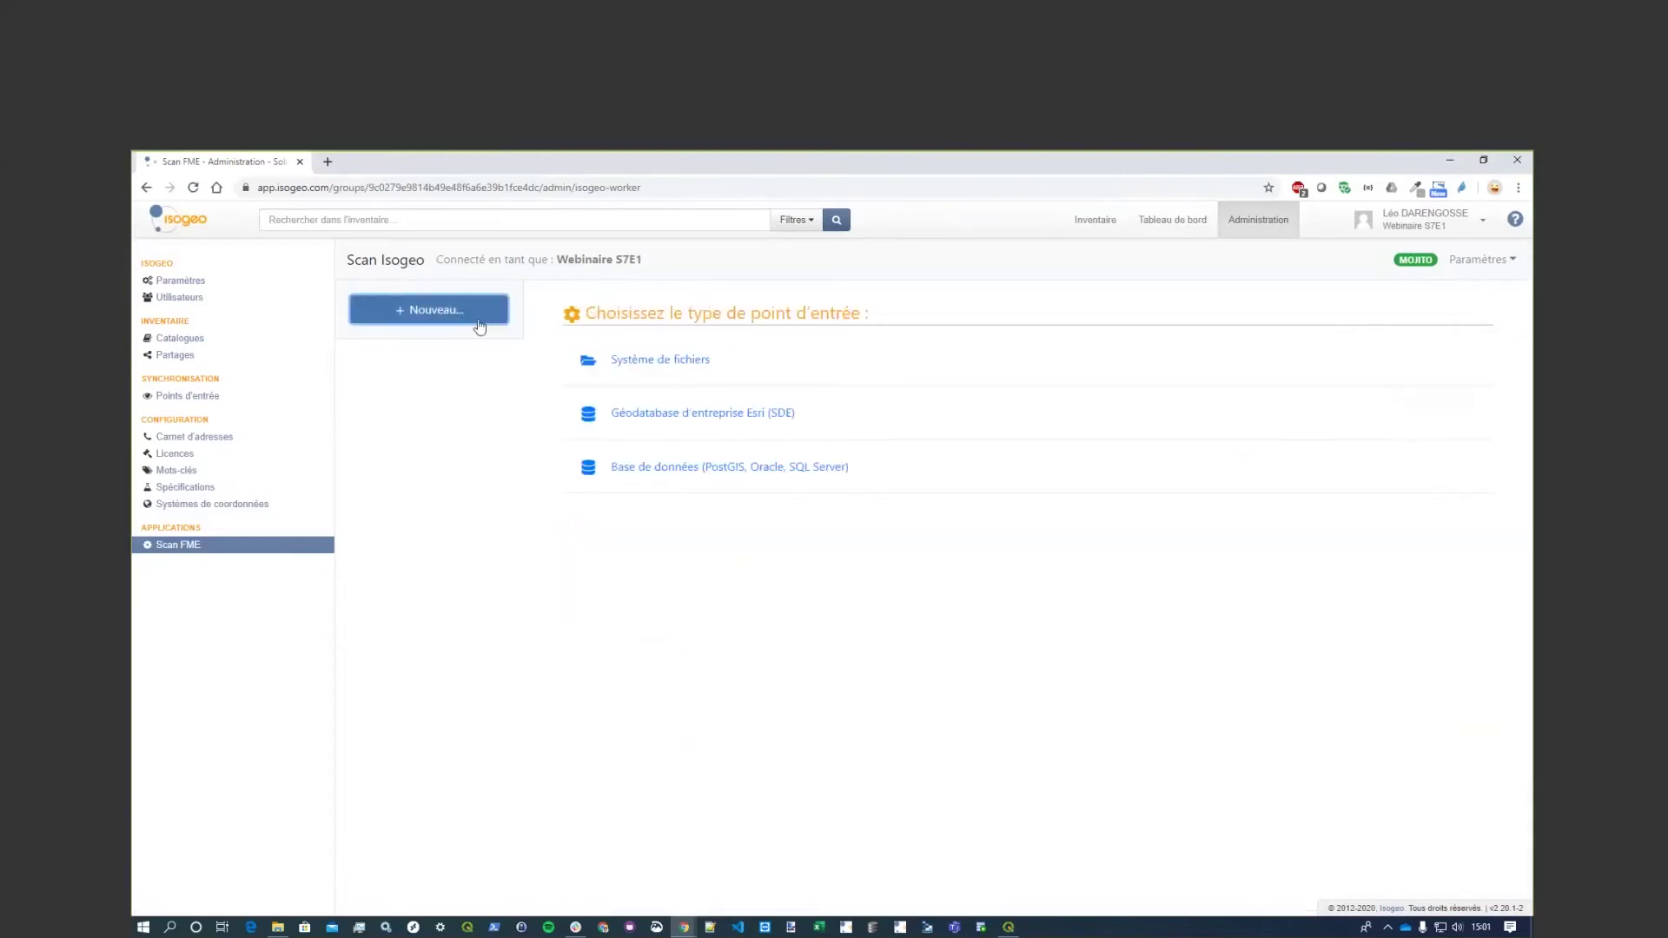
{"action": "left_click", "coordinate": [693, 363]}
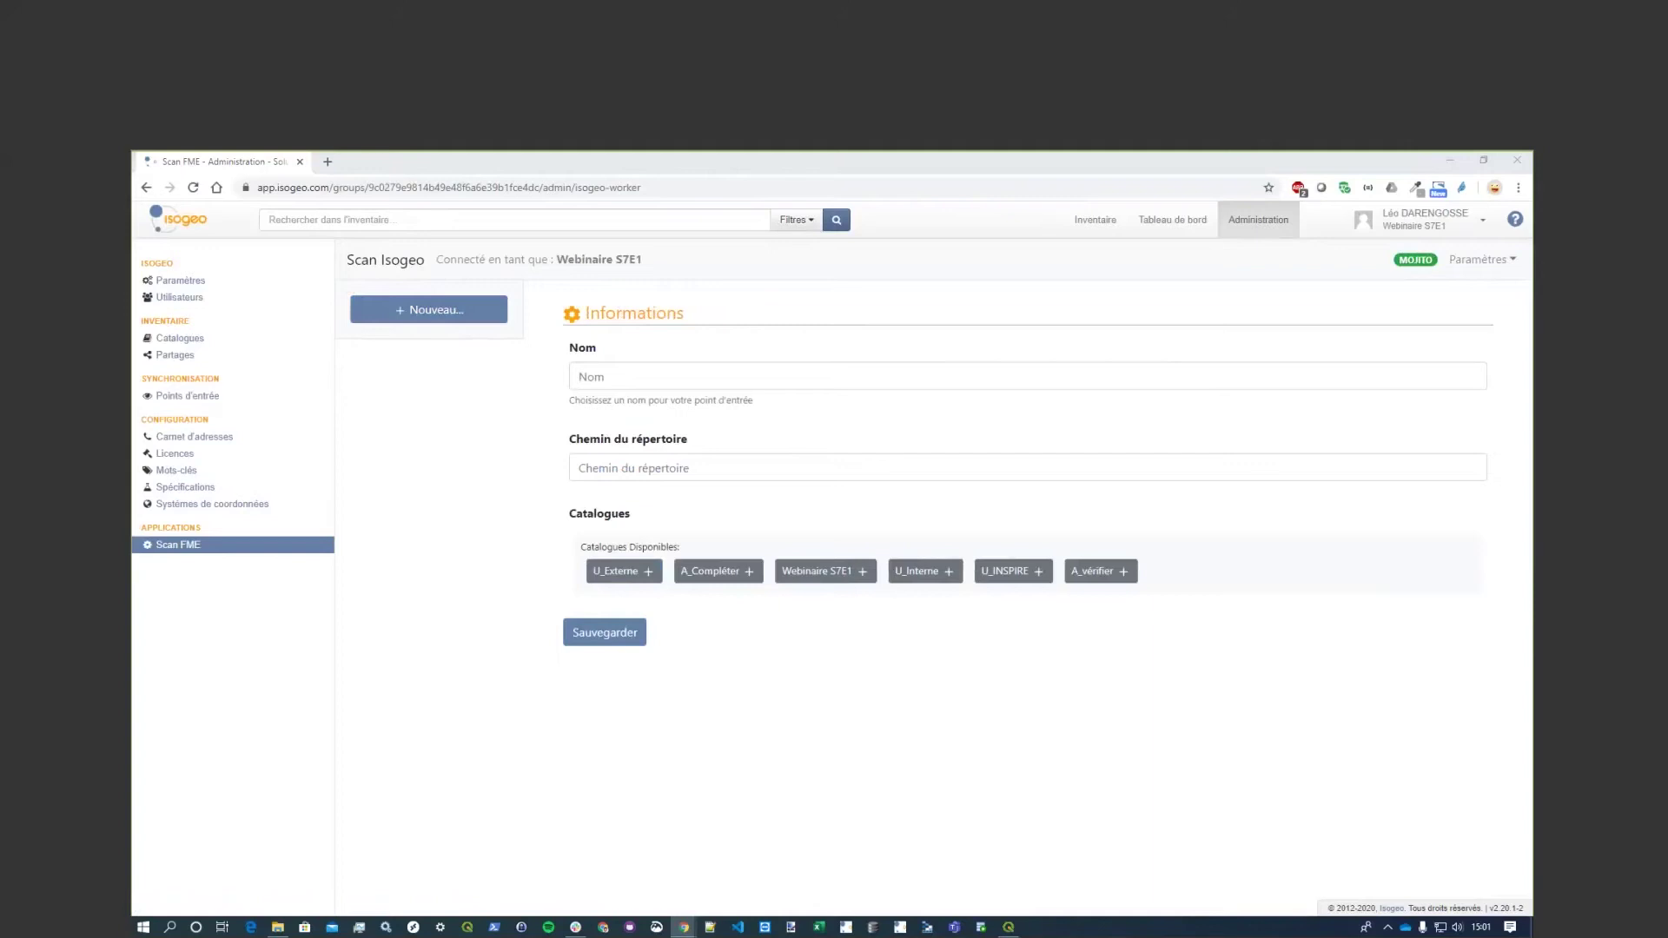
{"action": "left_click", "coordinate": [756, 469]}
{"action": "type", "text": "E:\\ISOGEO\\SIG - Documents\\DEMO\\WebinaireS7E1"}
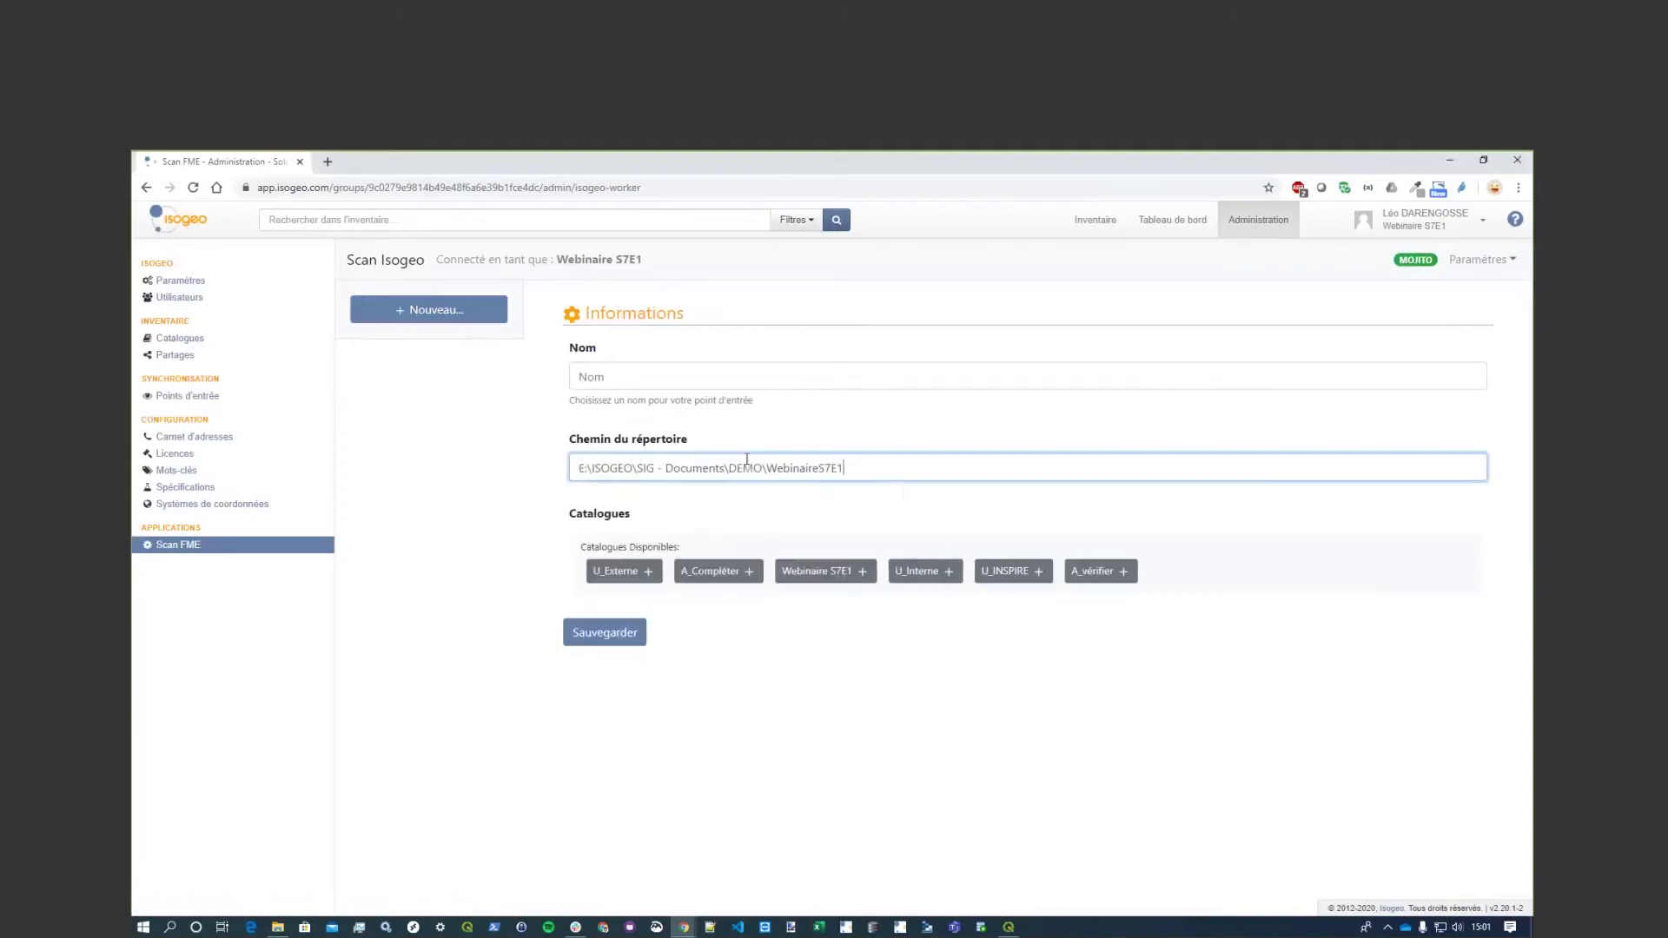
{"action": "left_click", "coordinate": [686, 372]}
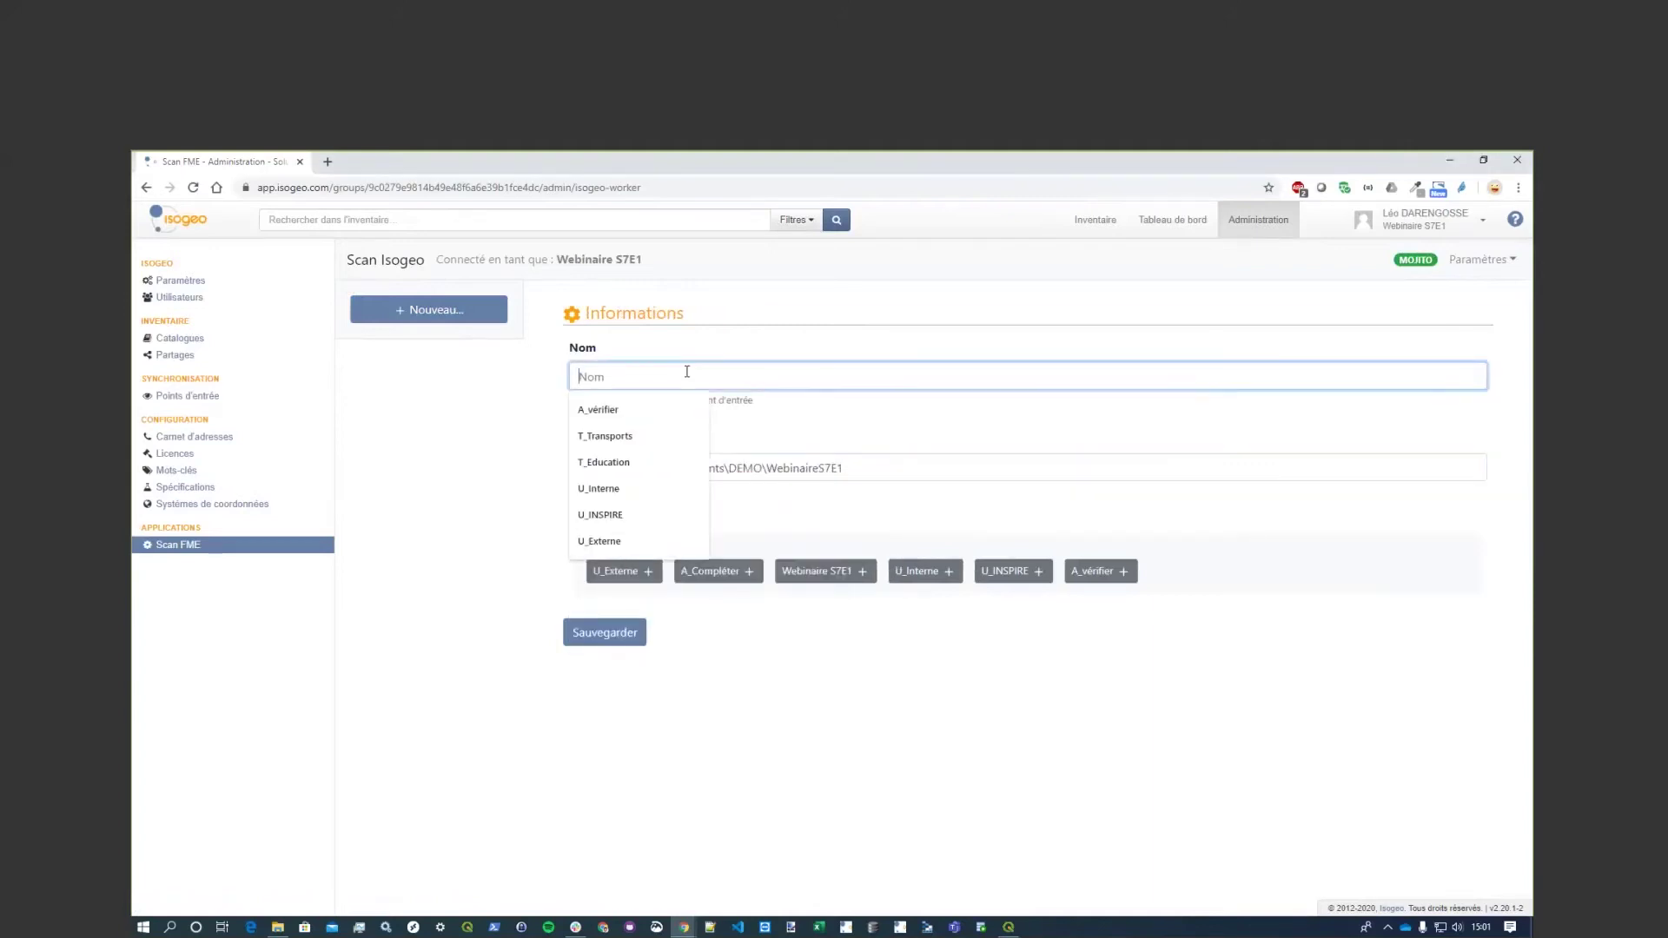
{"action": "type", "text": "Webinaire"}
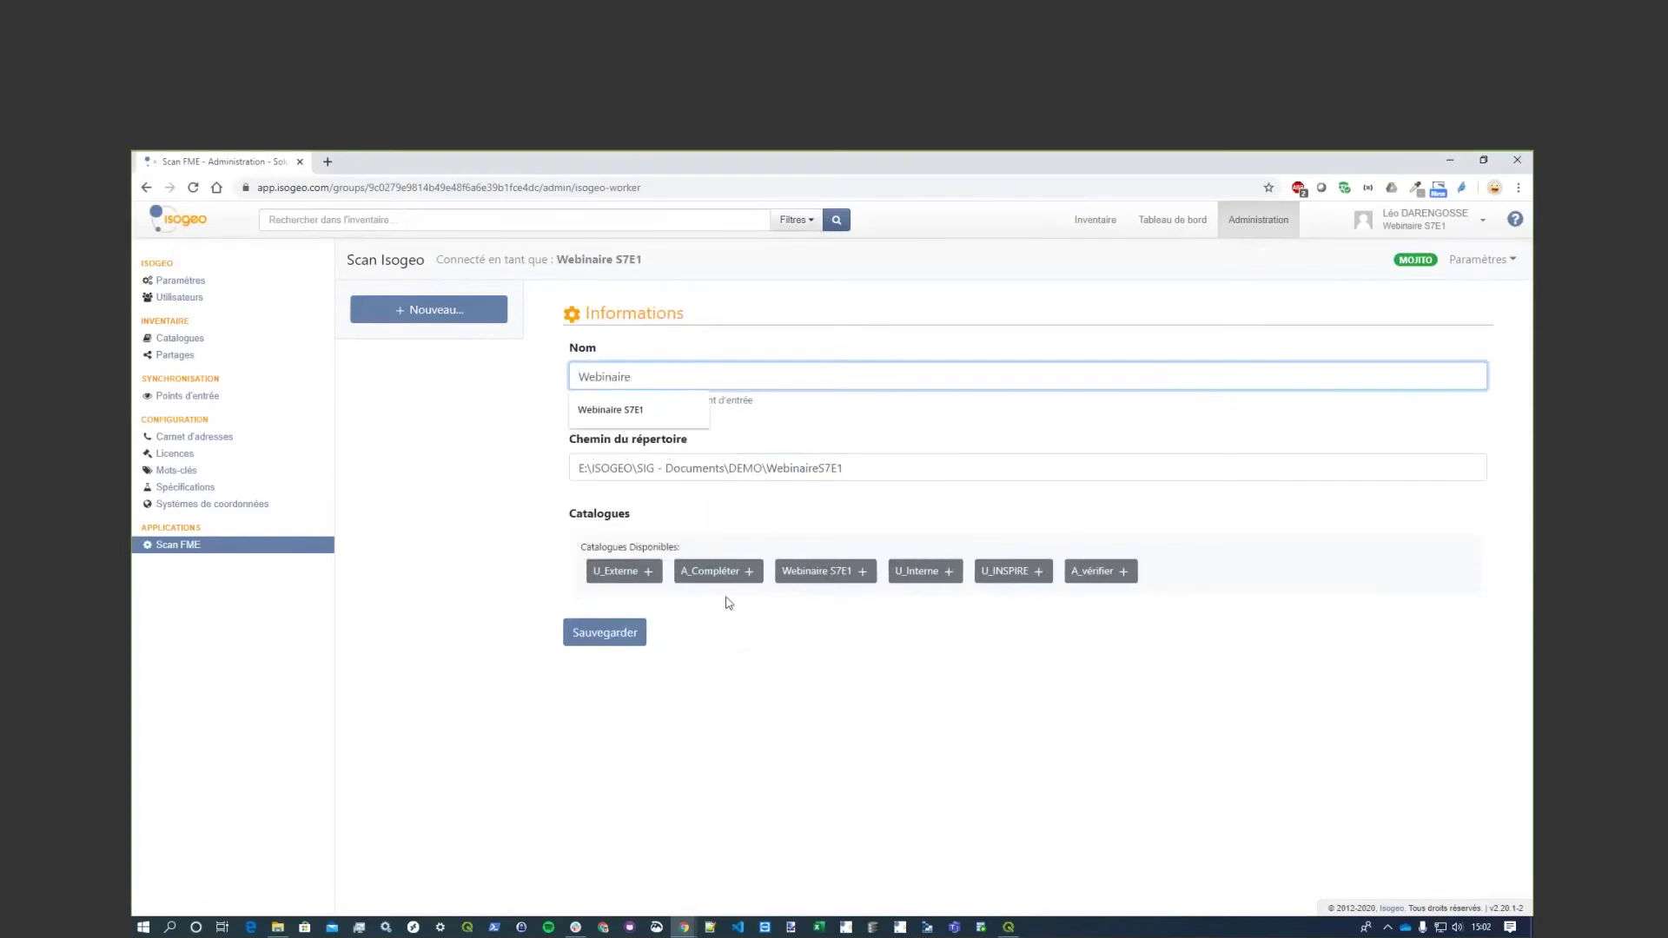
{"action": "left_click", "coordinate": [756, 669]}
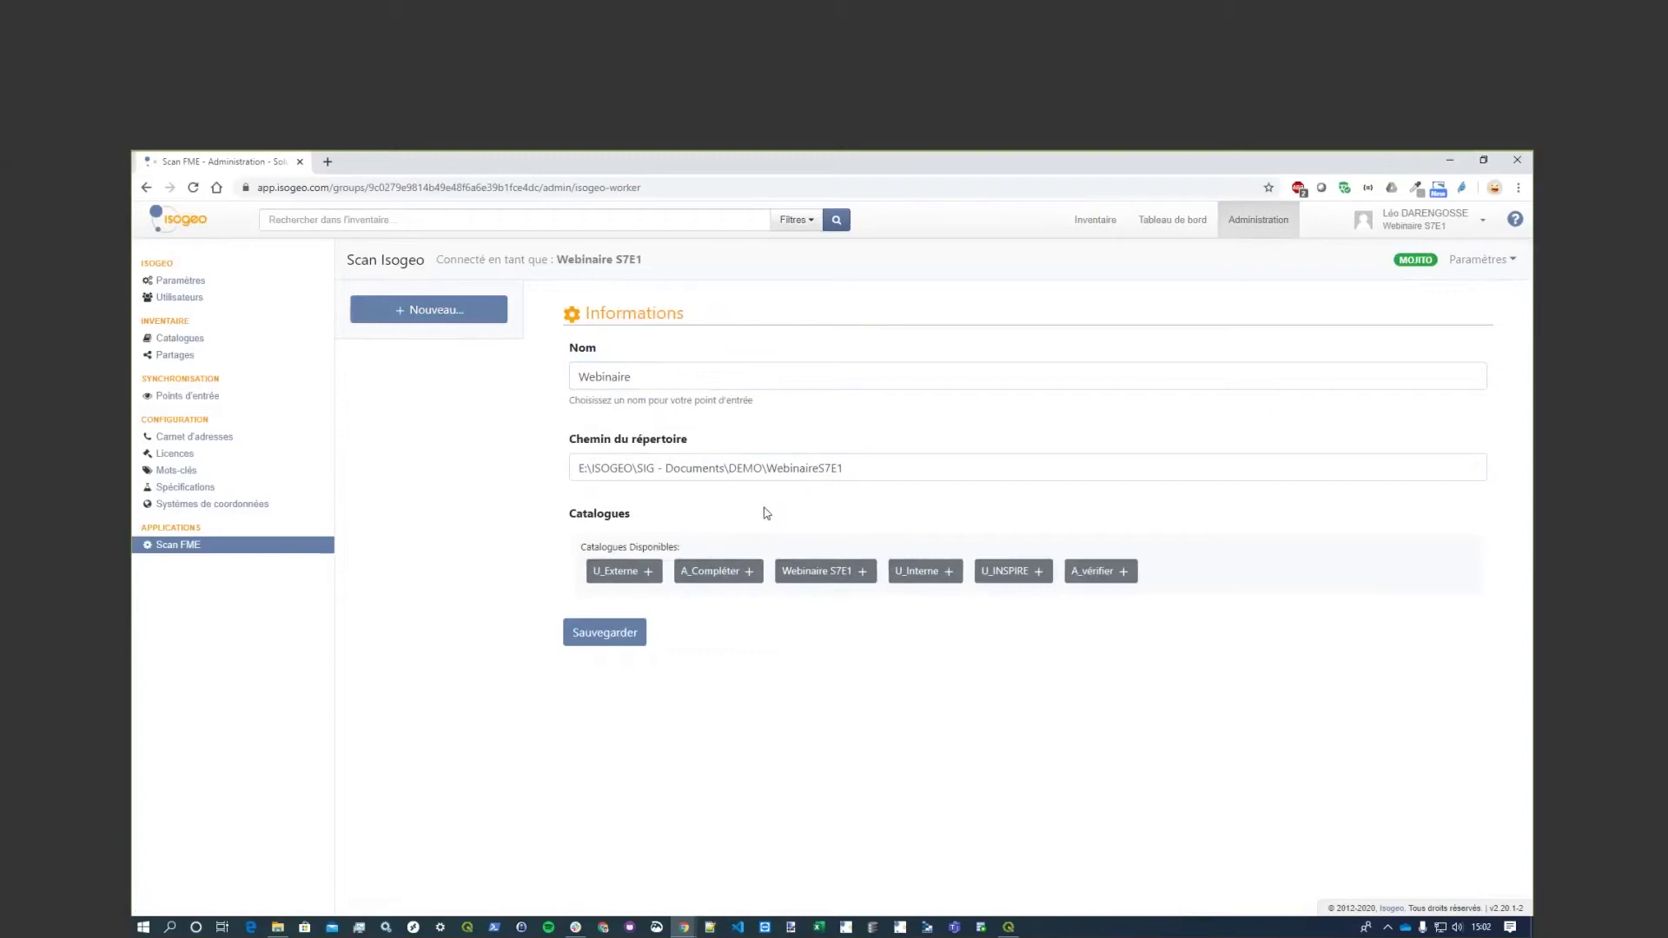
Assign the catalogues A_Compléter and Webinaire S7E1 to the entry point and save it.
{"action": "left_click", "coordinate": [728, 575]}
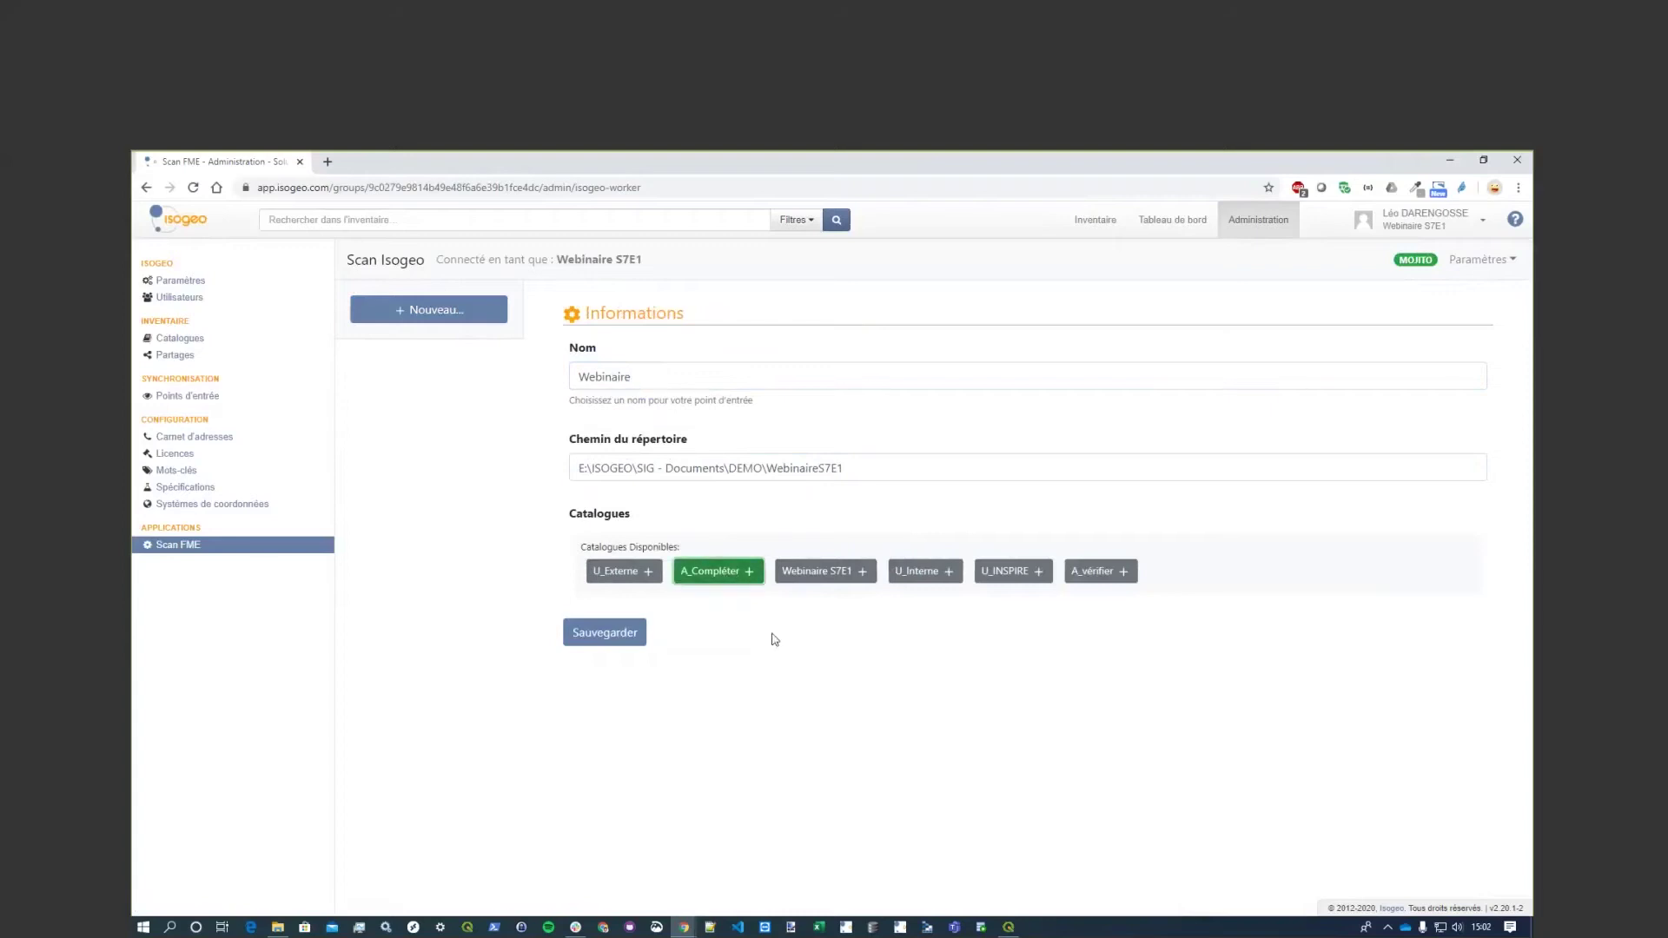
{"action": "left_click", "coordinate": [821, 573]}
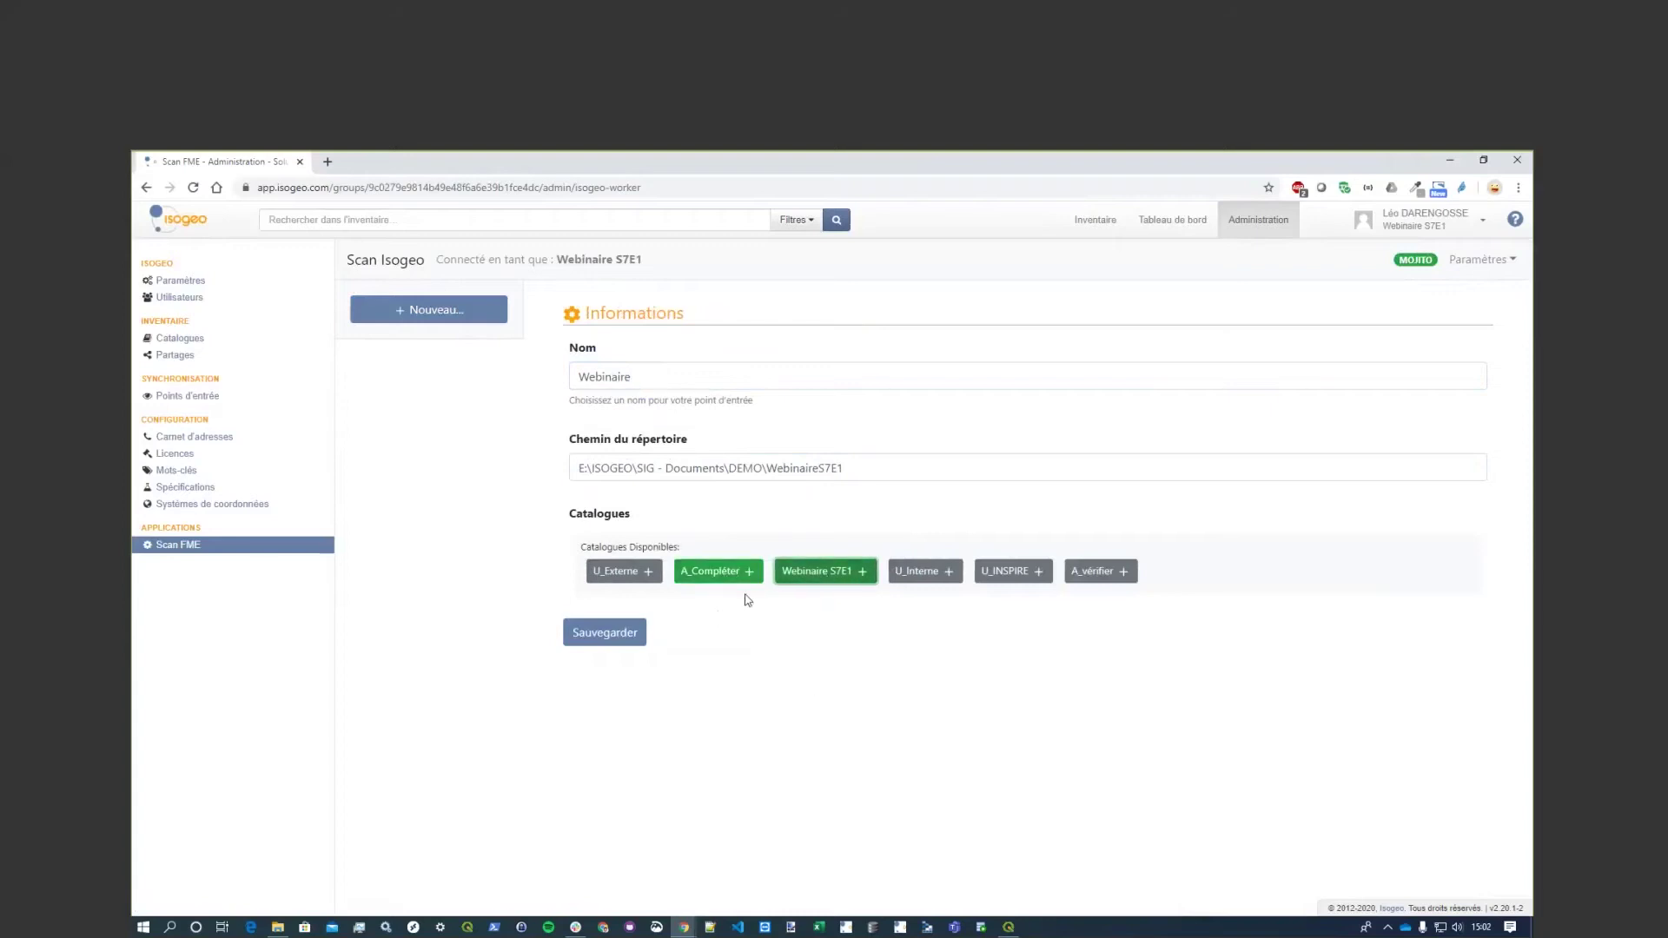
{"action": "left_click", "coordinate": [606, 643]}
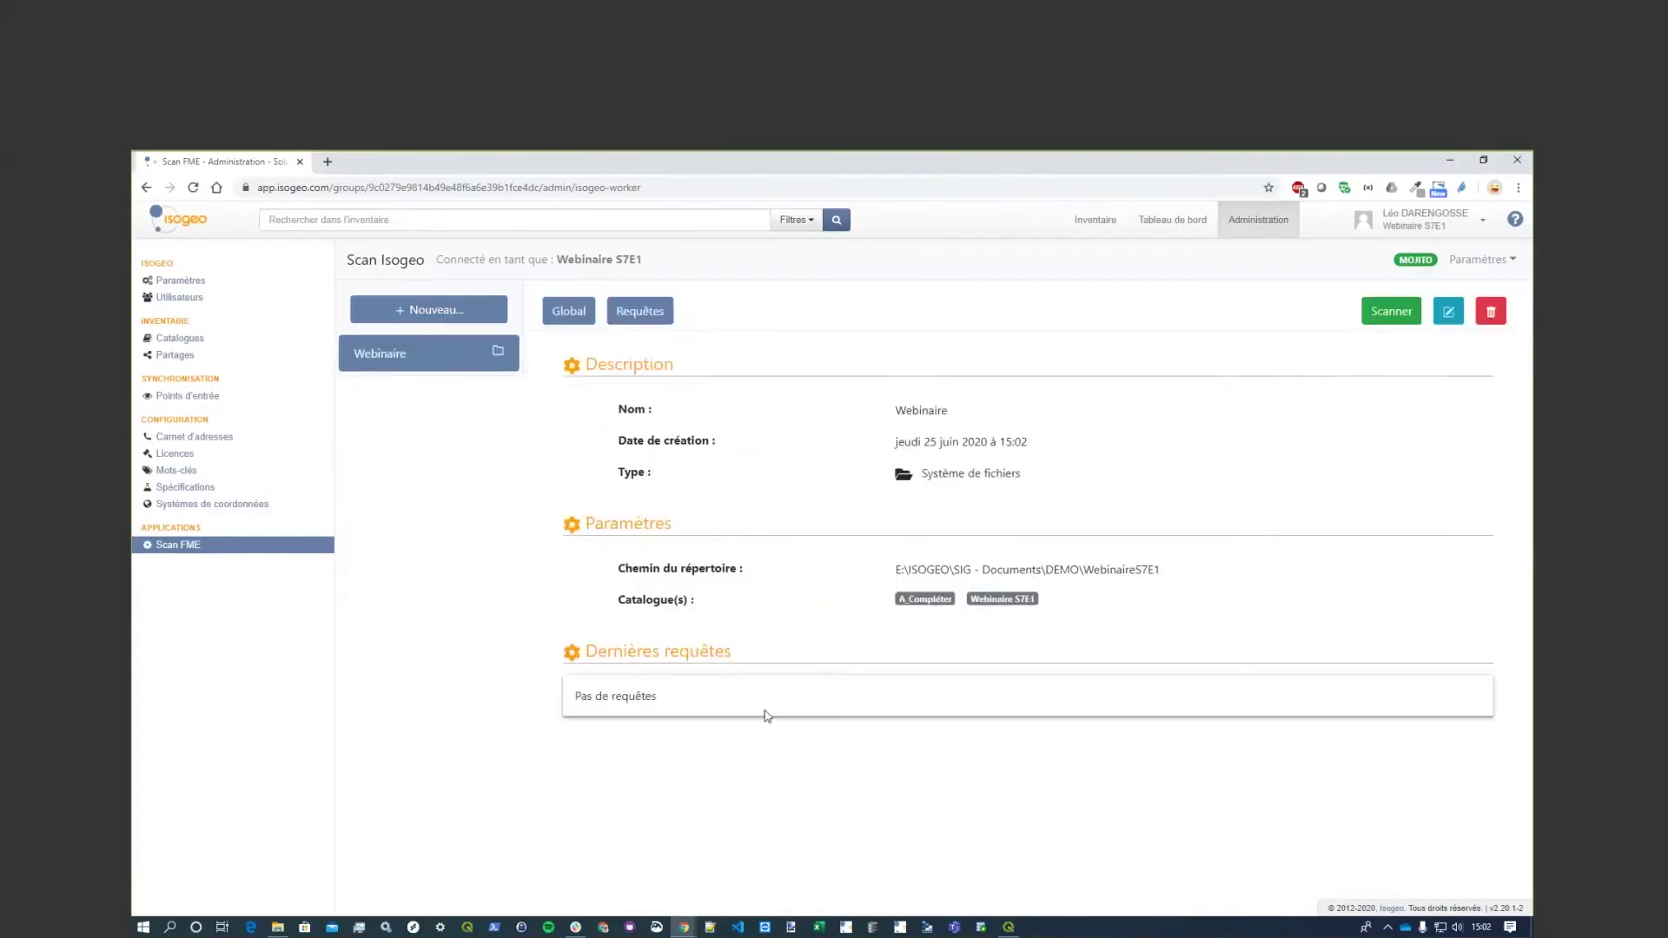
Scan the Webinaire entry point and expand the details of both detected layers.
{"action": "left_click", "coordinate": [1386, 319]}
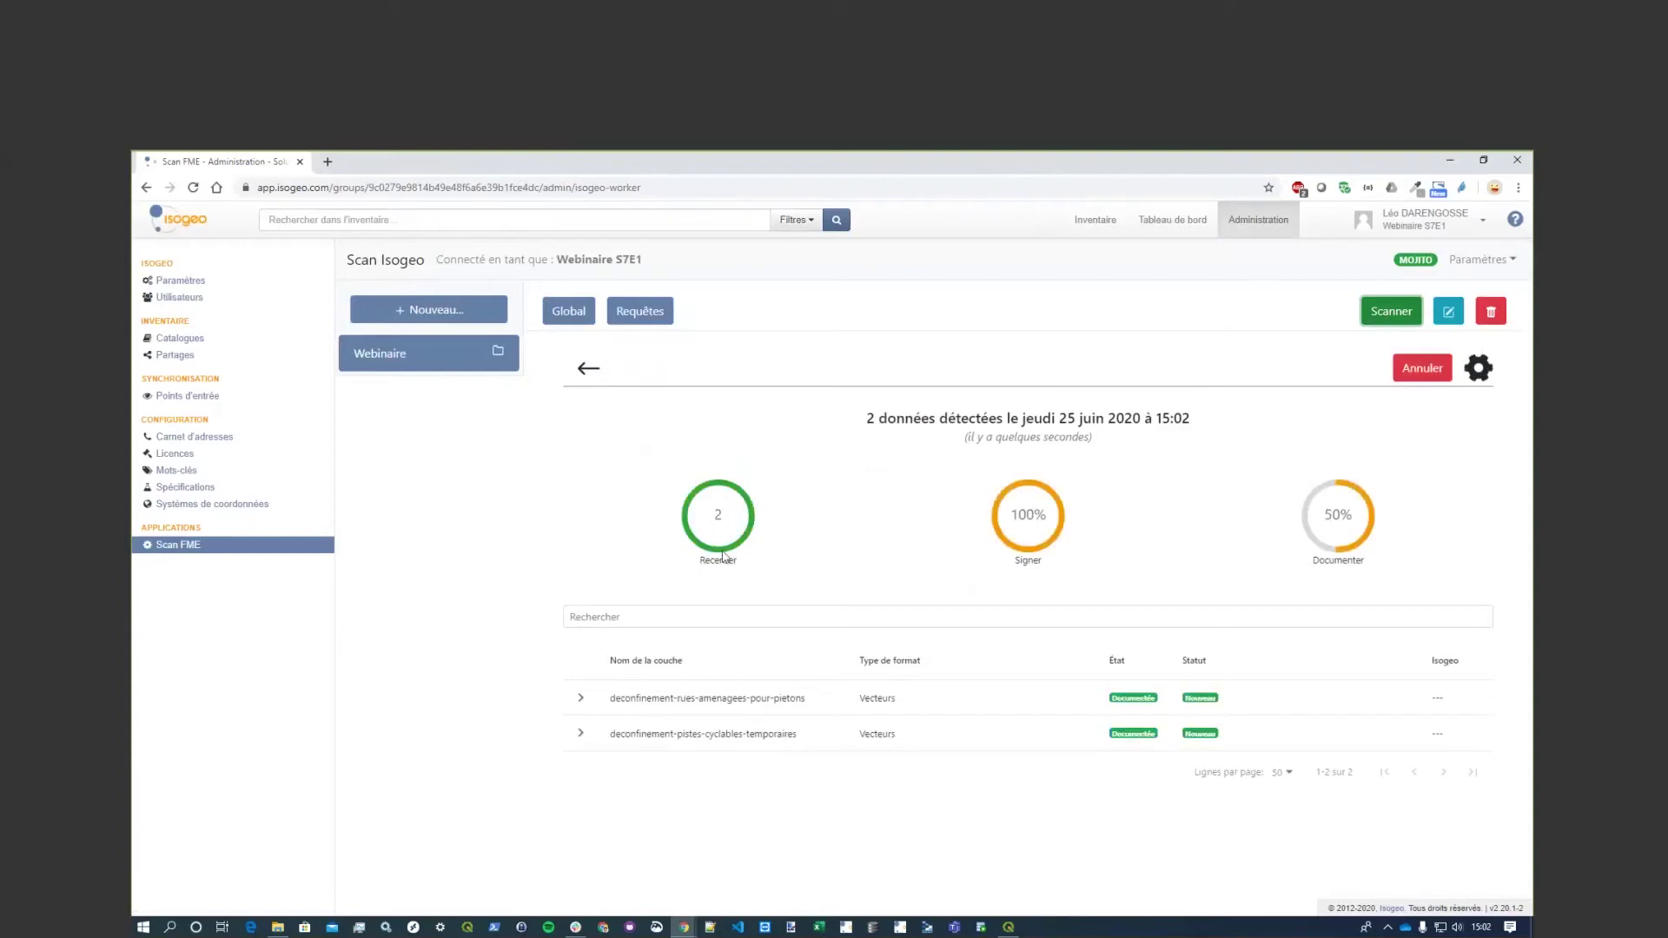
{"action": "left_click", "coordinate": [580, 705]}
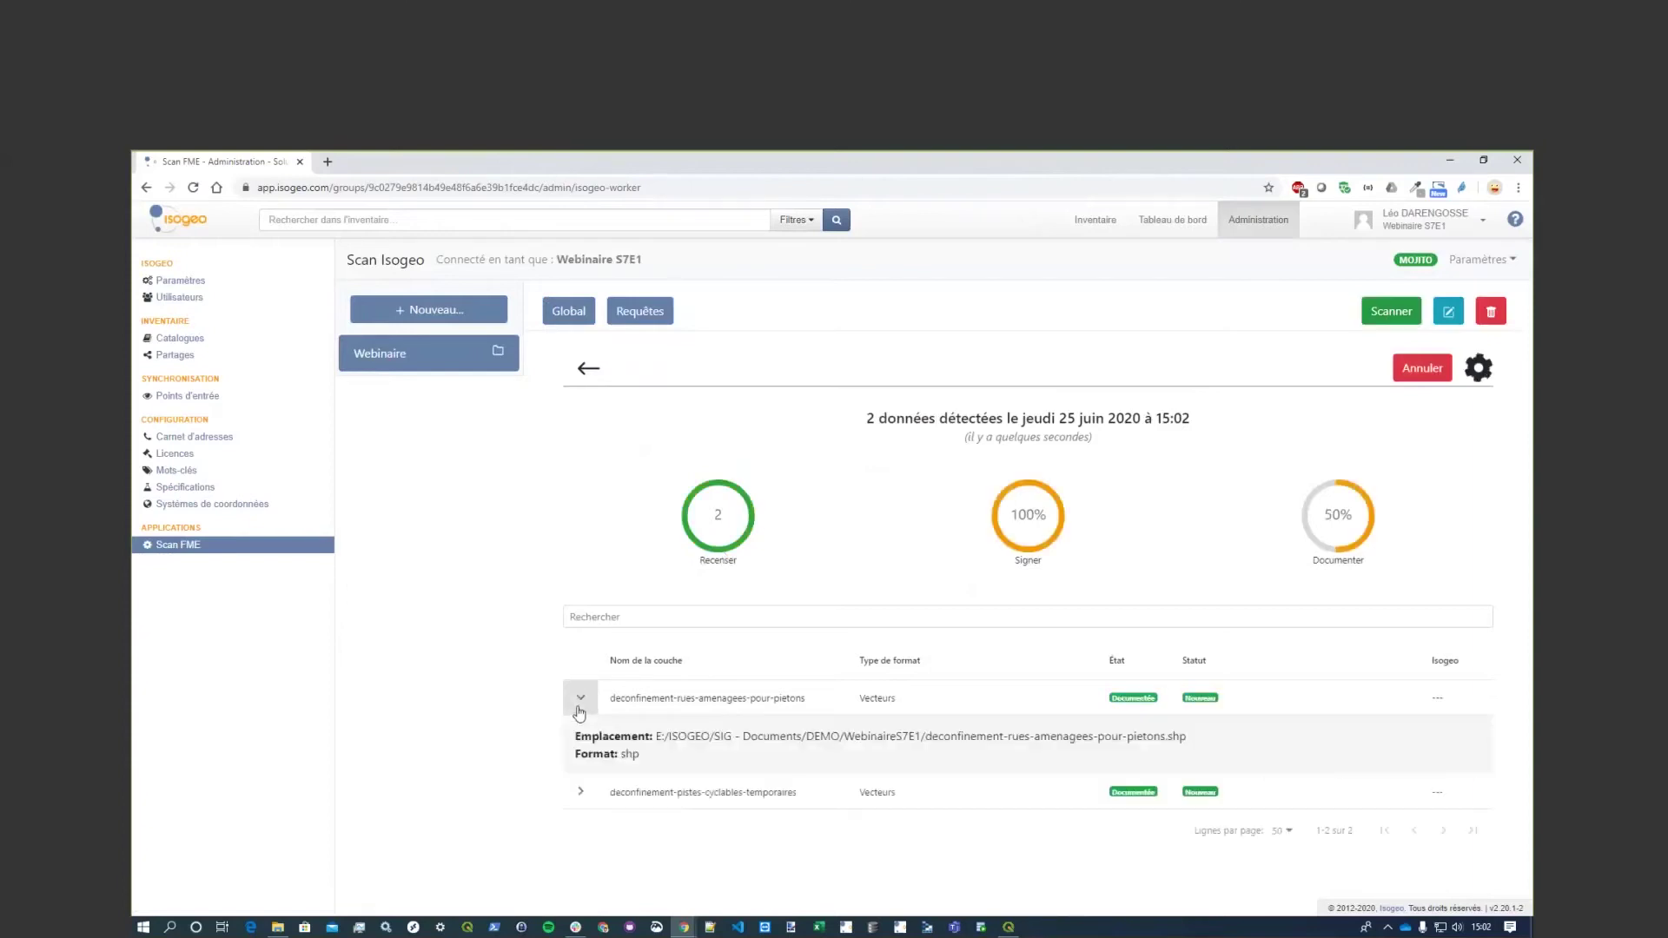
{"action": "left_click", "coordinate": [594, 790]}
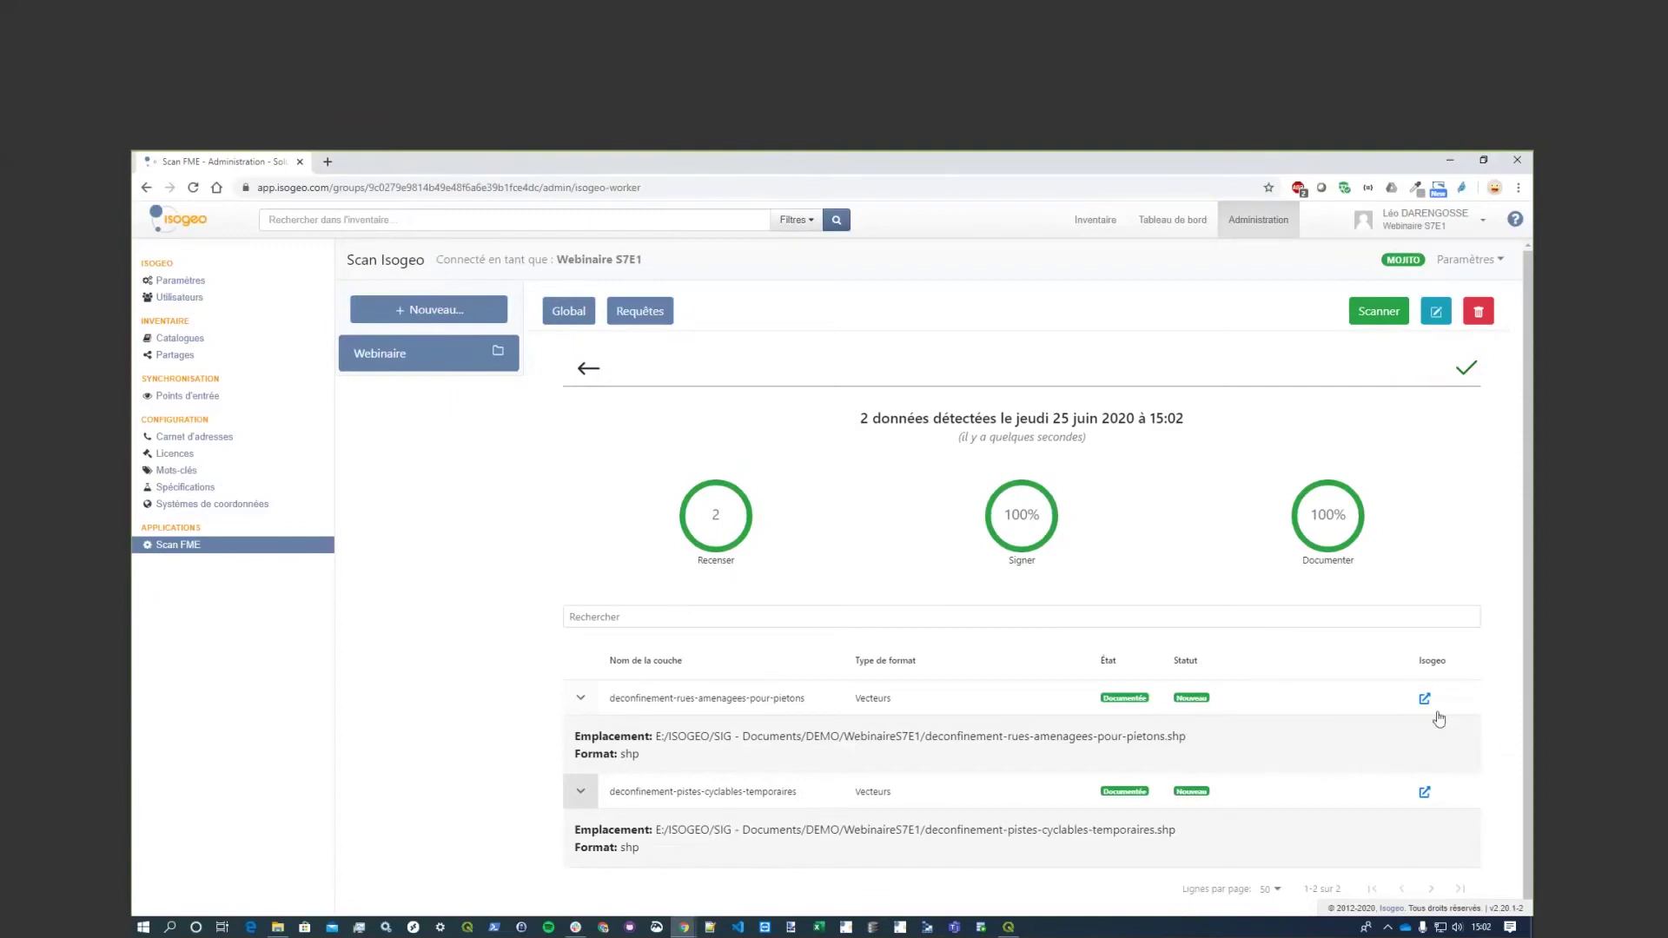
Open the deconfinement-pistes-cyclables-temporaires record and review its identification, geography, attributes and advanced information.
{"action": "left_click", "coordinate": [1426, 794]}
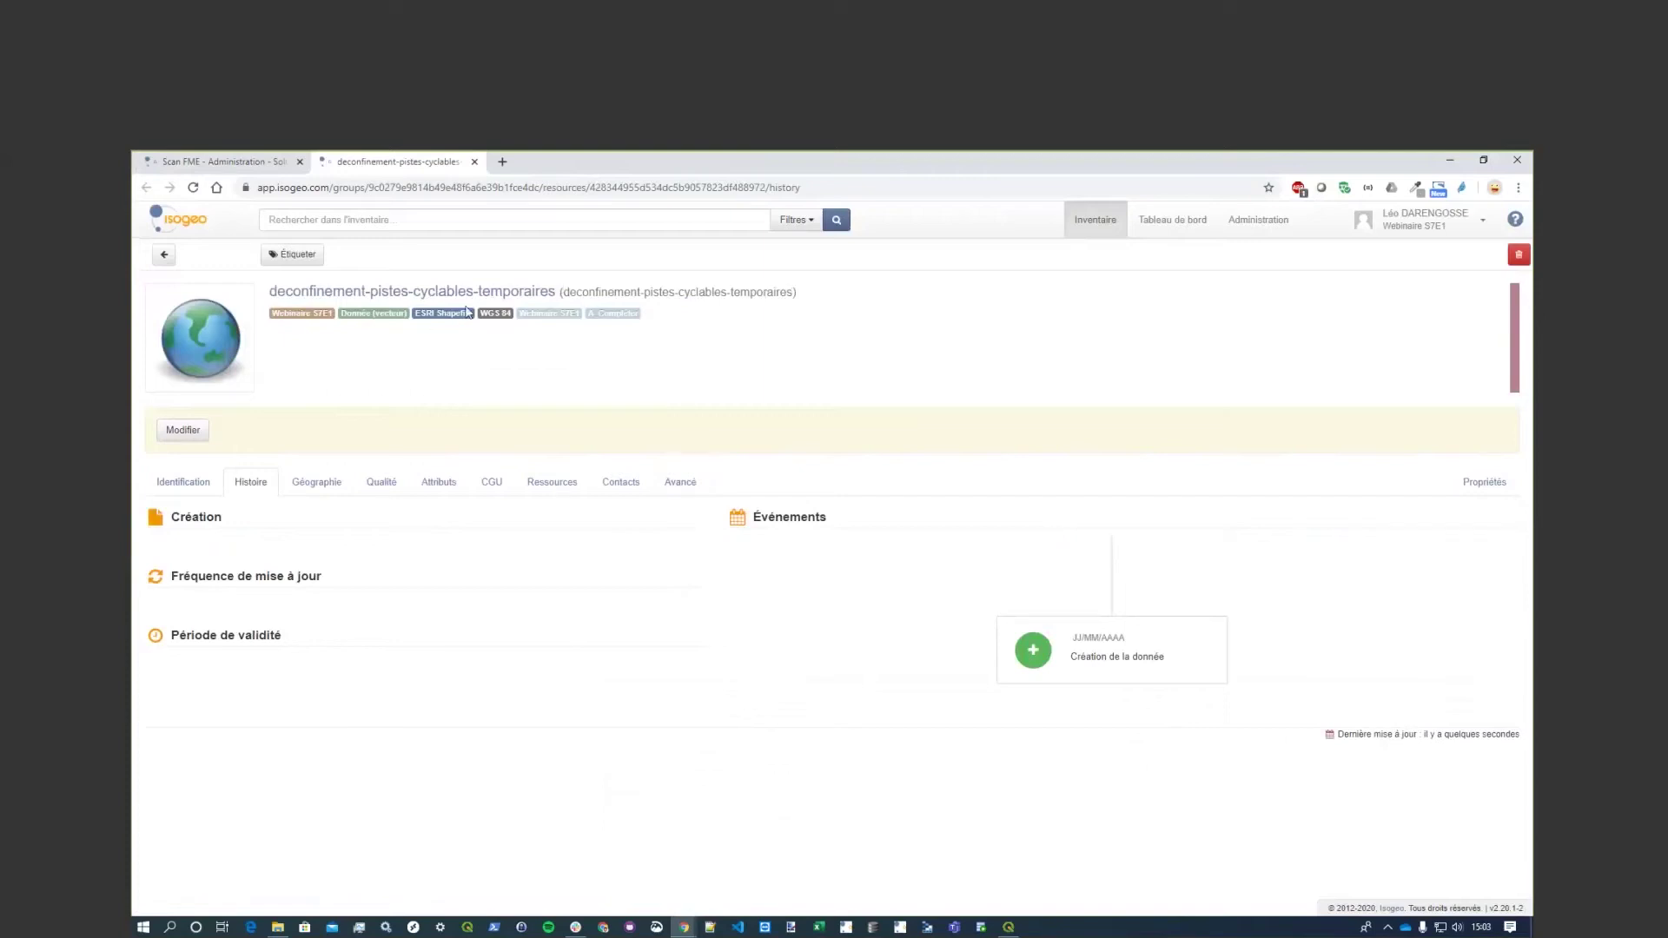
{"action": "left_click", "coordinate": [209, 484]}
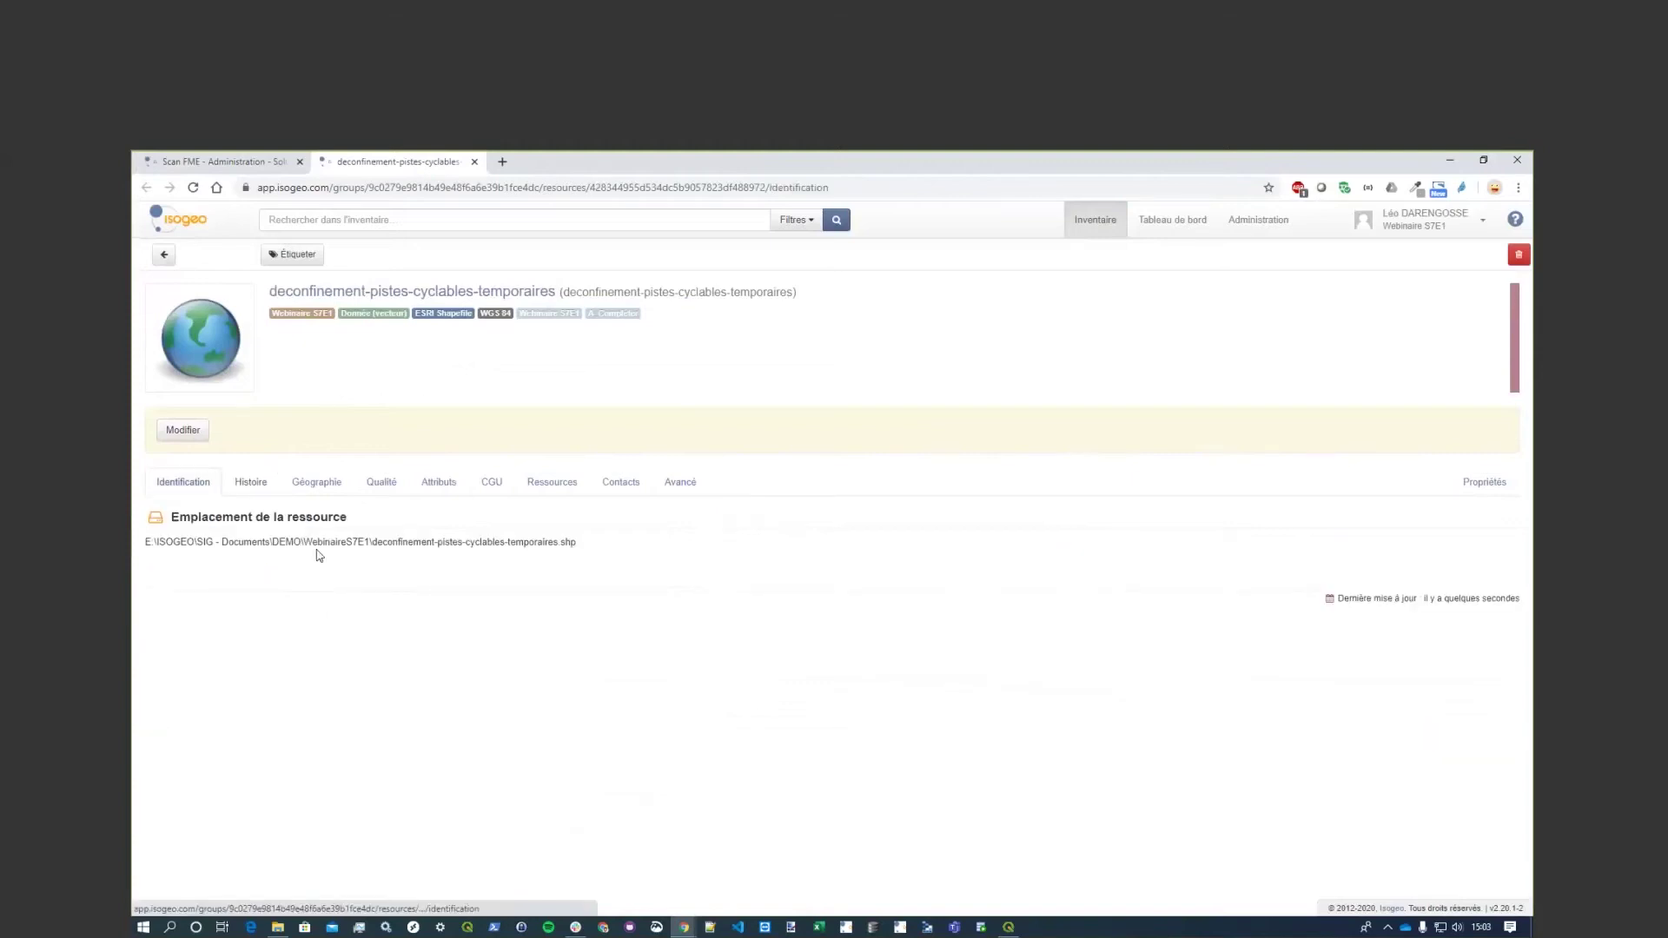
{"action": "left_click", "coordinate": [317, 482]}
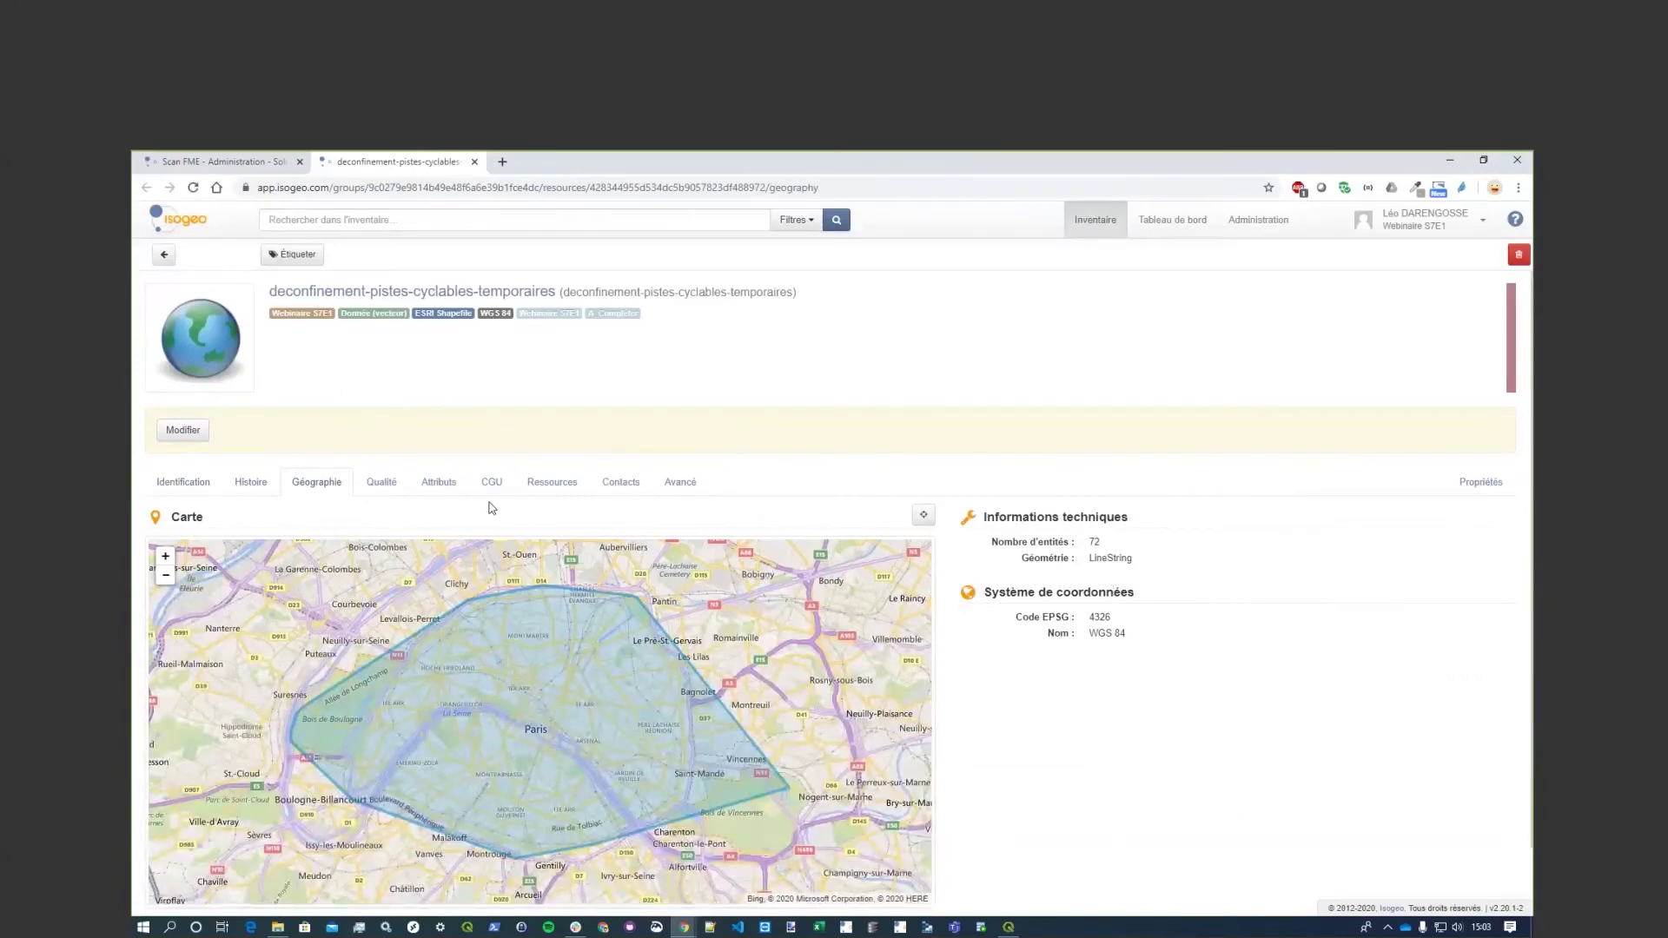
{"action": "left_click", "coordinate": [438, 482]}
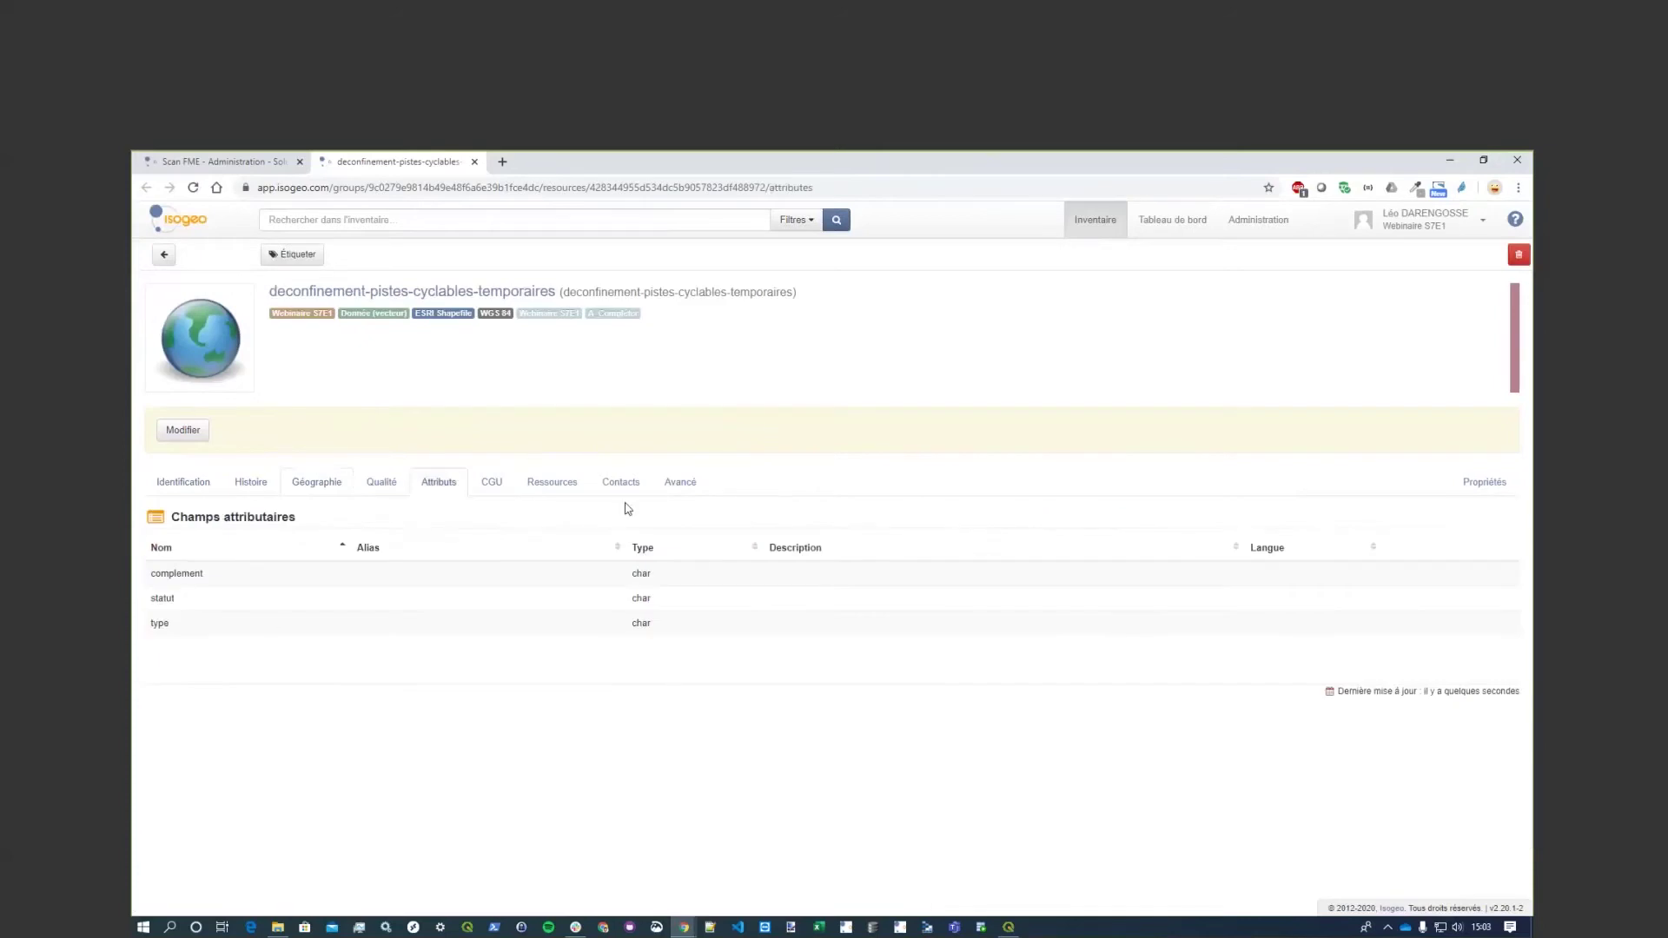
{"action": "left_click", "coordinate": [700, 492]}
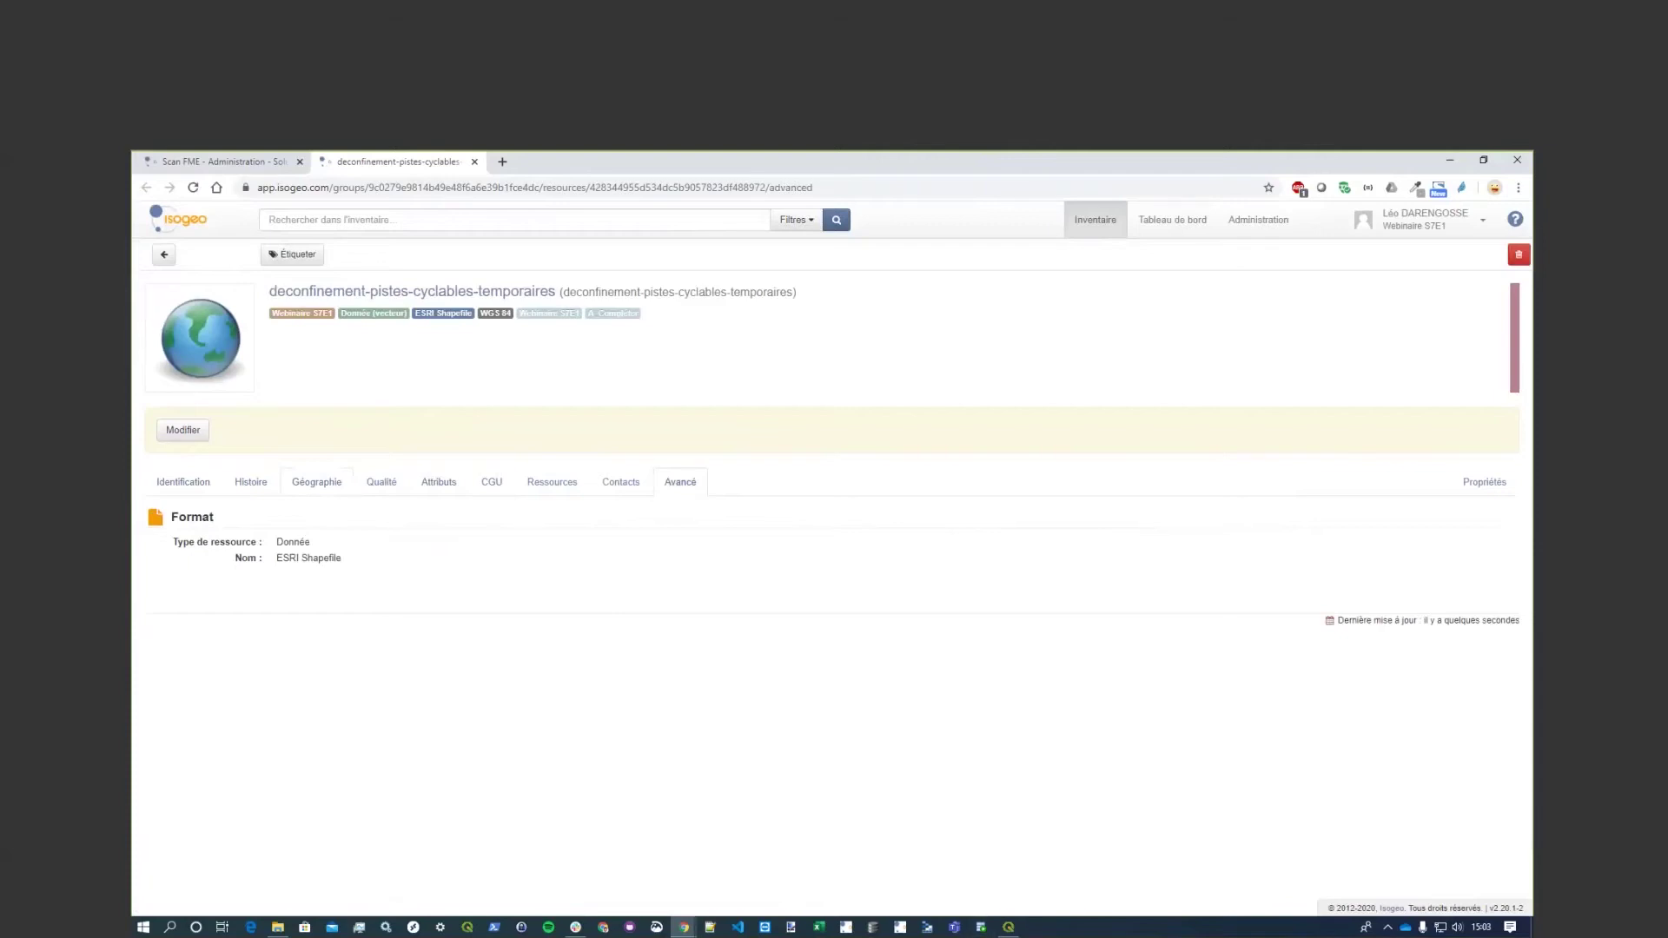
Go to the inventory and select both scanned records.
{"action": "left_click", "coordinate": [1093, 221]}
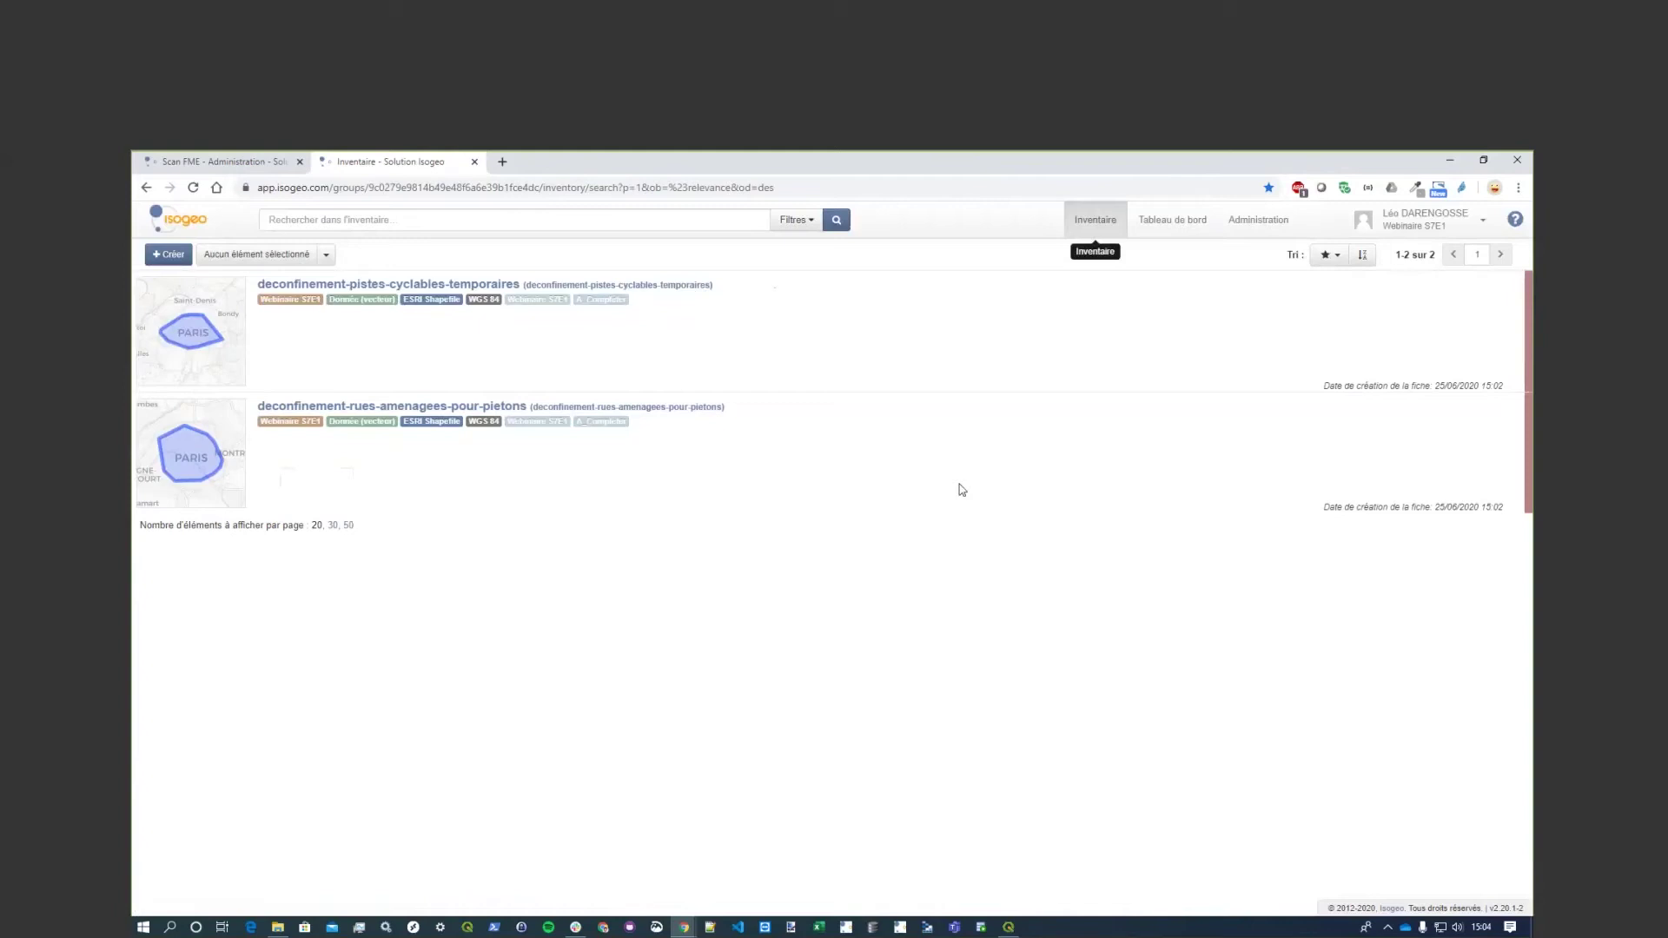
{"action": "left_click", "coordinate": [886, 329]}
{"action": "left_click", "coordinate": [860, 454]}
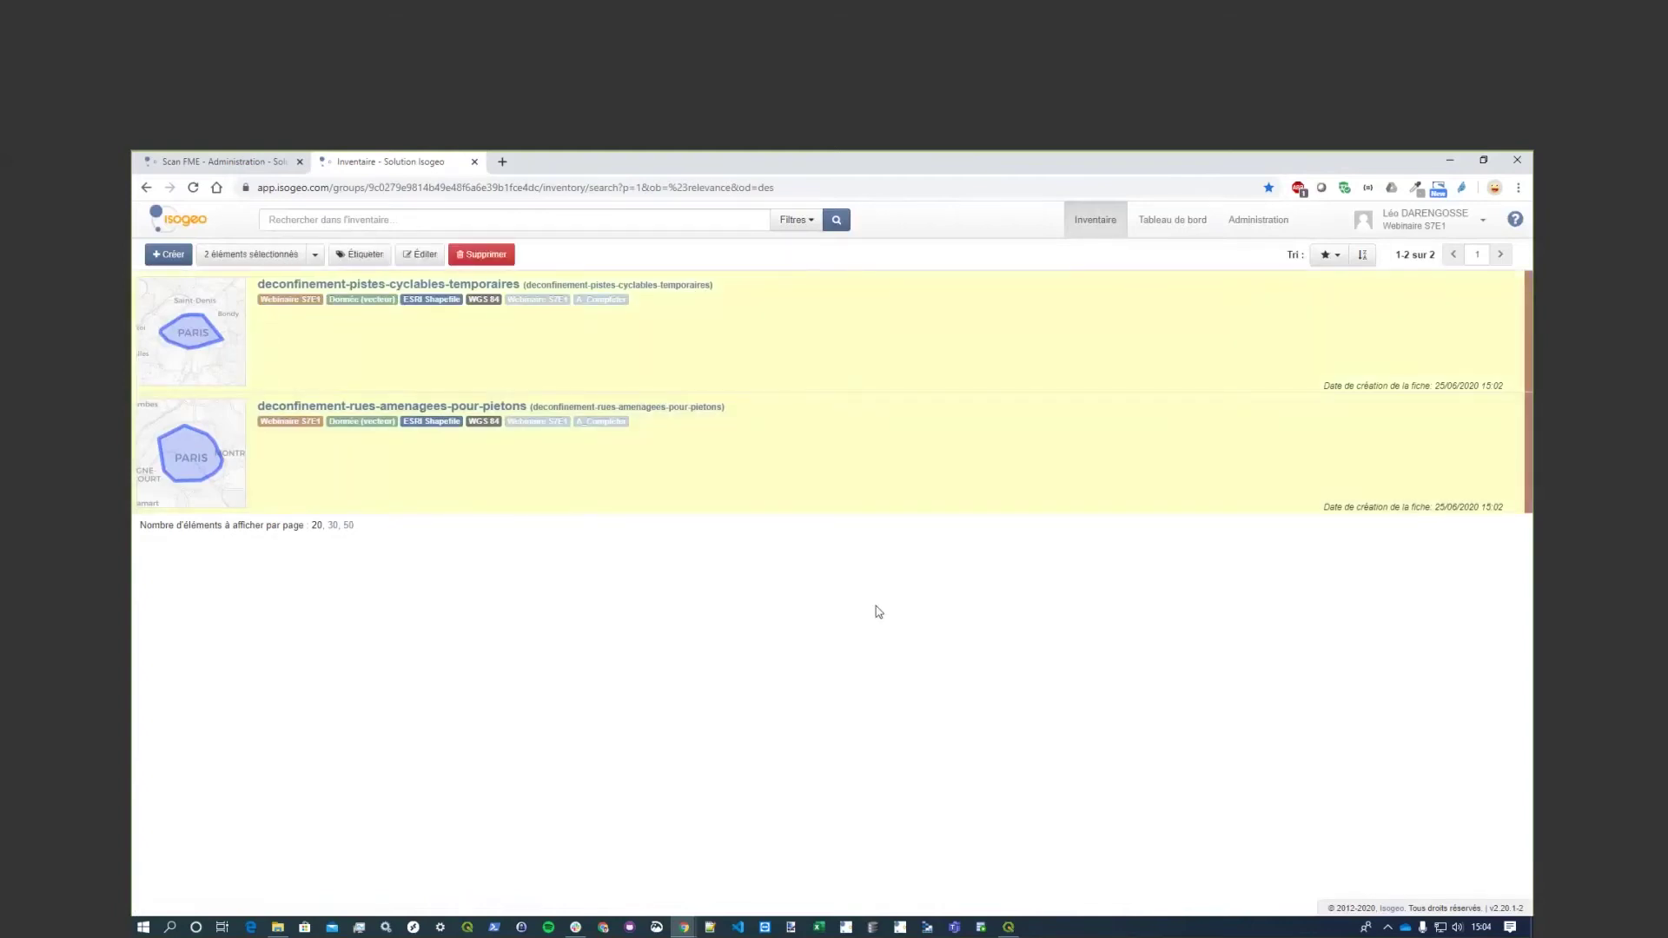
{"action": "left_click", "coordinate": [879, 417]}
{"action": "left_click", "coordinate": [894, 347]}
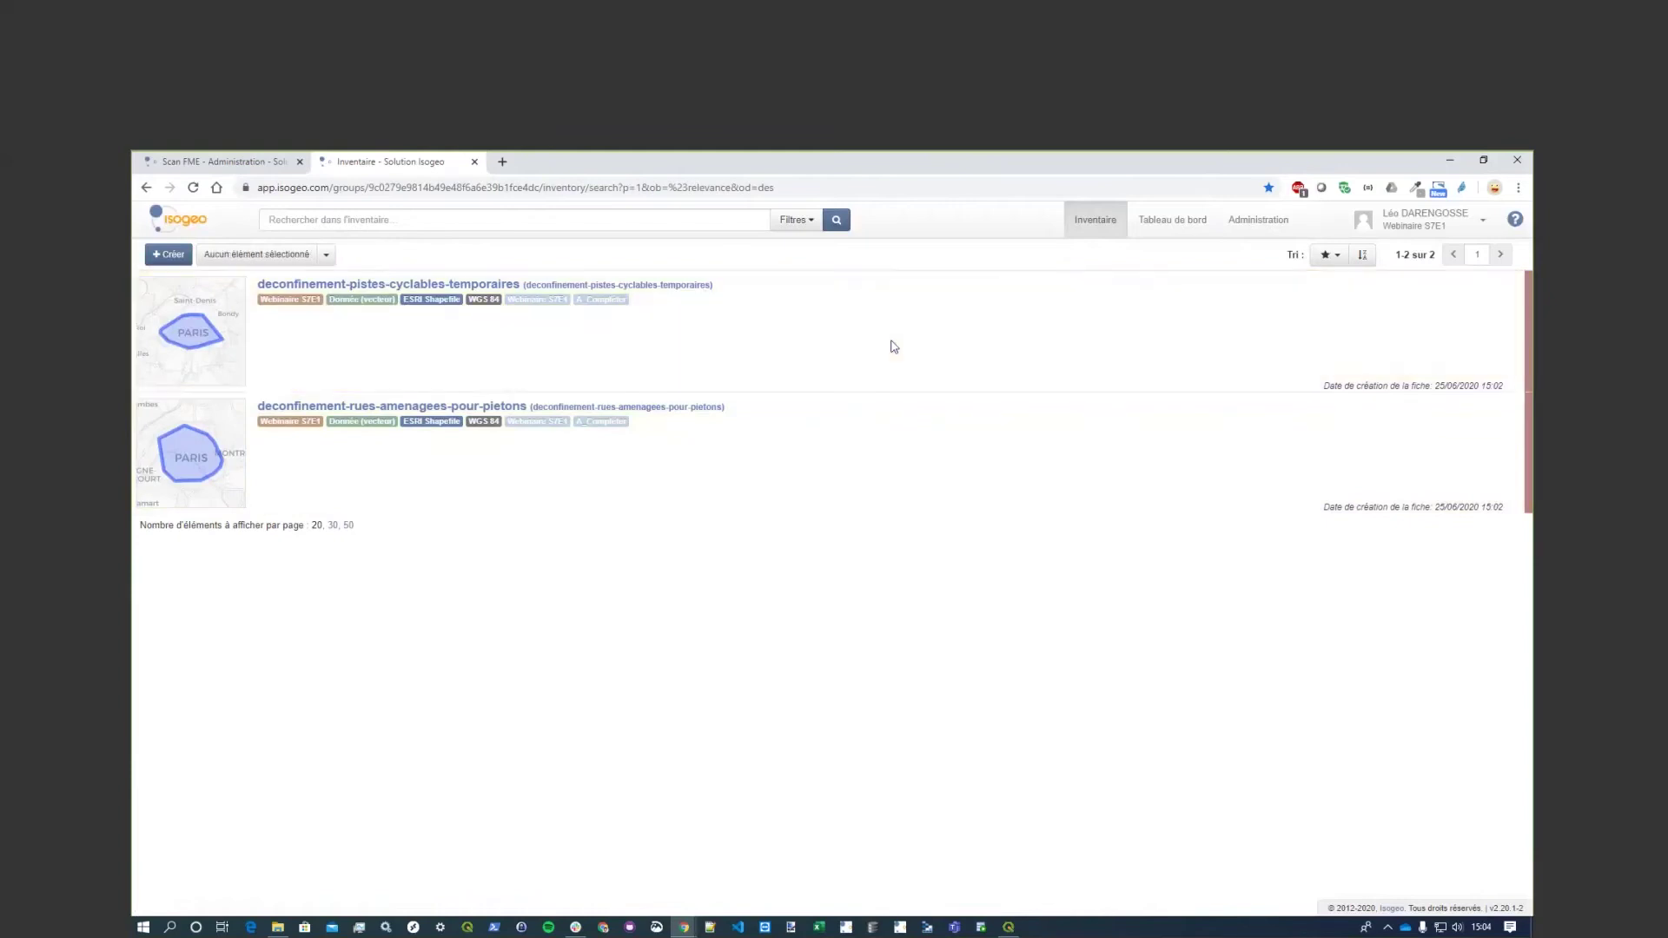
{"action": "left_click", "coordinate": [894, 346]}
{"action": "left_click", "coordinate": [893, 461]}
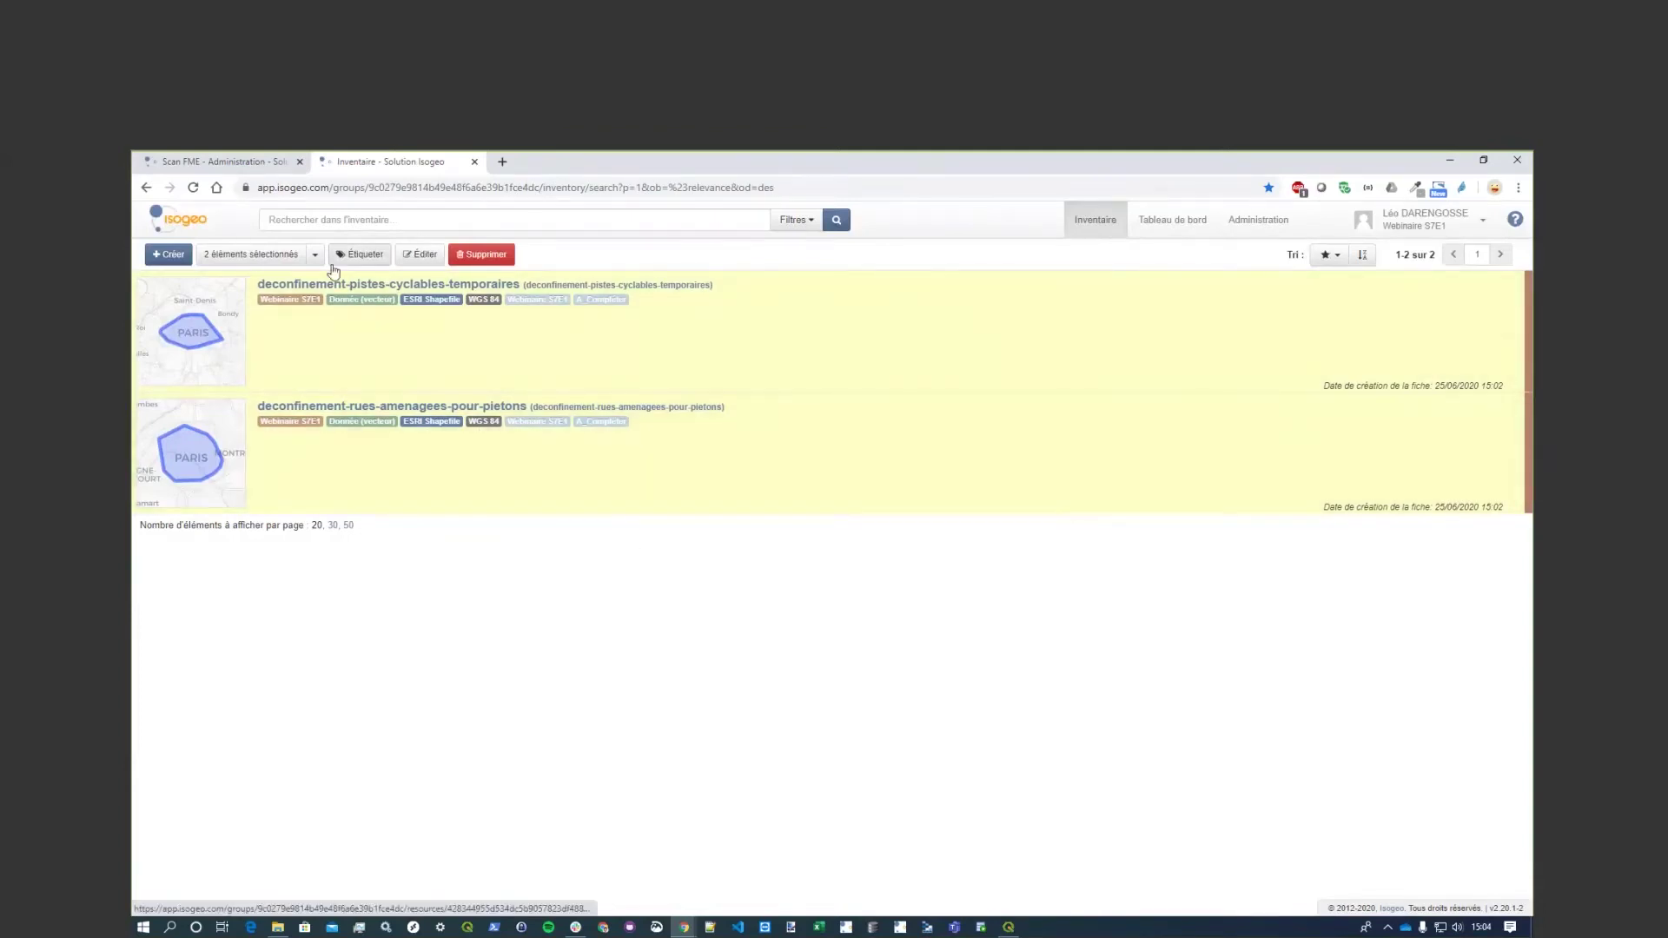
Start tagging the two selected records with the keywords voirie and deconfinement.
{"action": "left_click", "coordinate": [365, 257]}
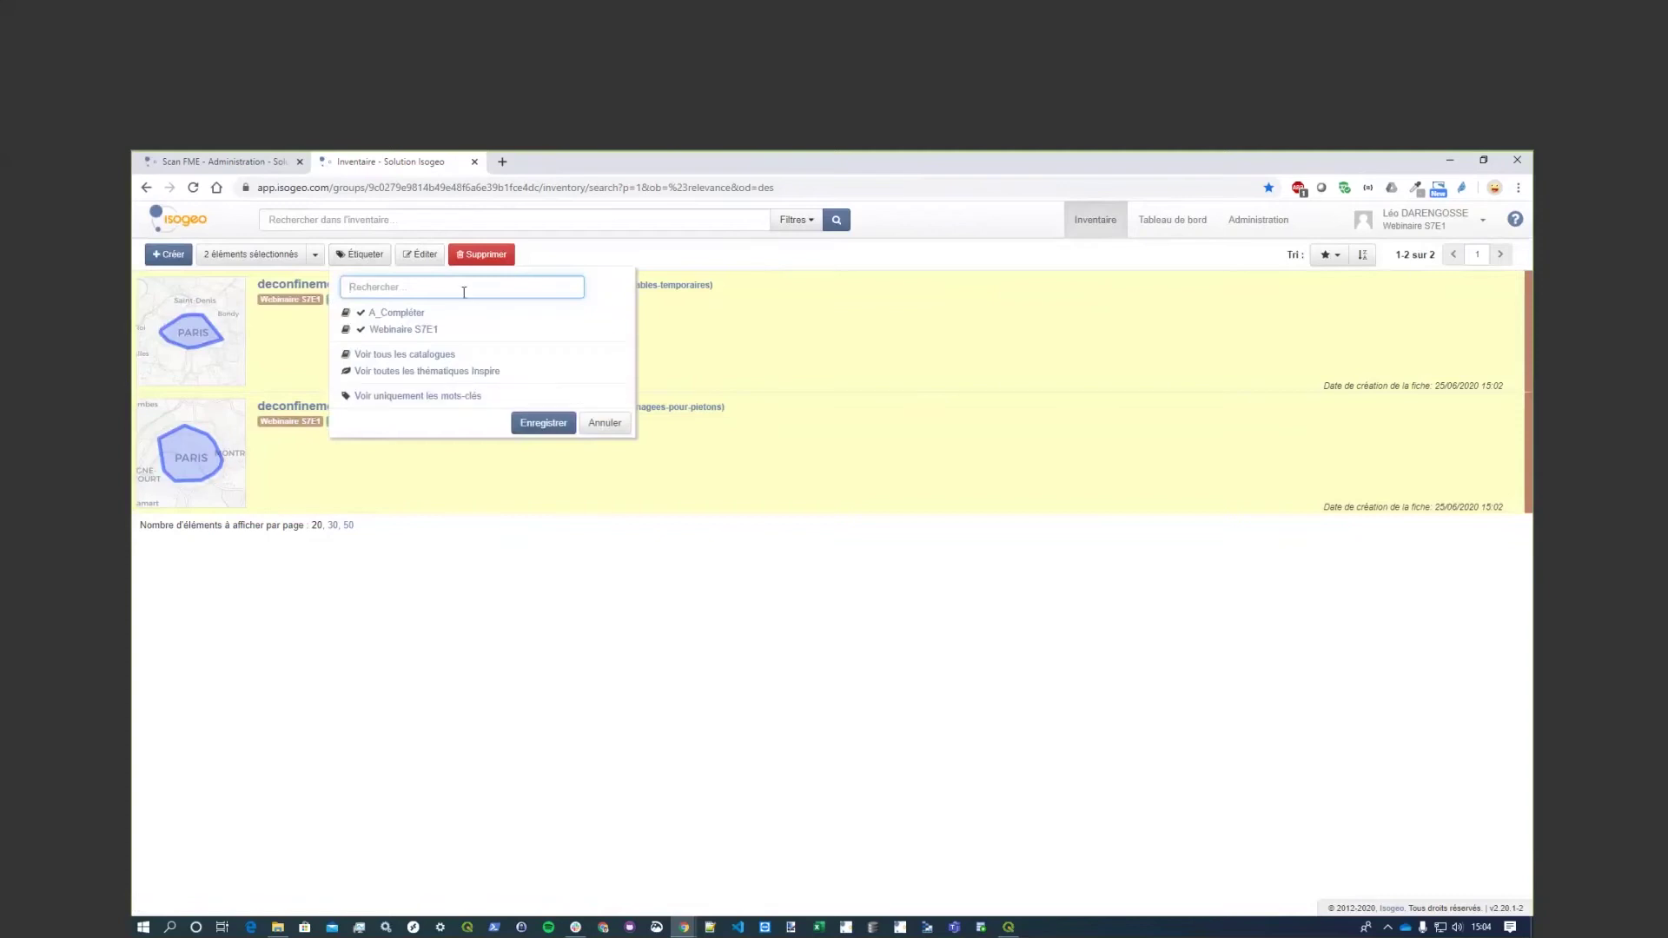
{"action": "type", "text": "voirie"}
{"action": "left_click", "coordinate": [441, 319]}
{"action": "left_click_drag", "start_coordinate": [382, 282], "coordinate": [348, 282]}
{"action": "type", "text": "deco"}
{"action": "key", "text": "BackSpace"}
{"action": "key", "text": "BackSpace"}
{"action": "type", "text": "confinement"}
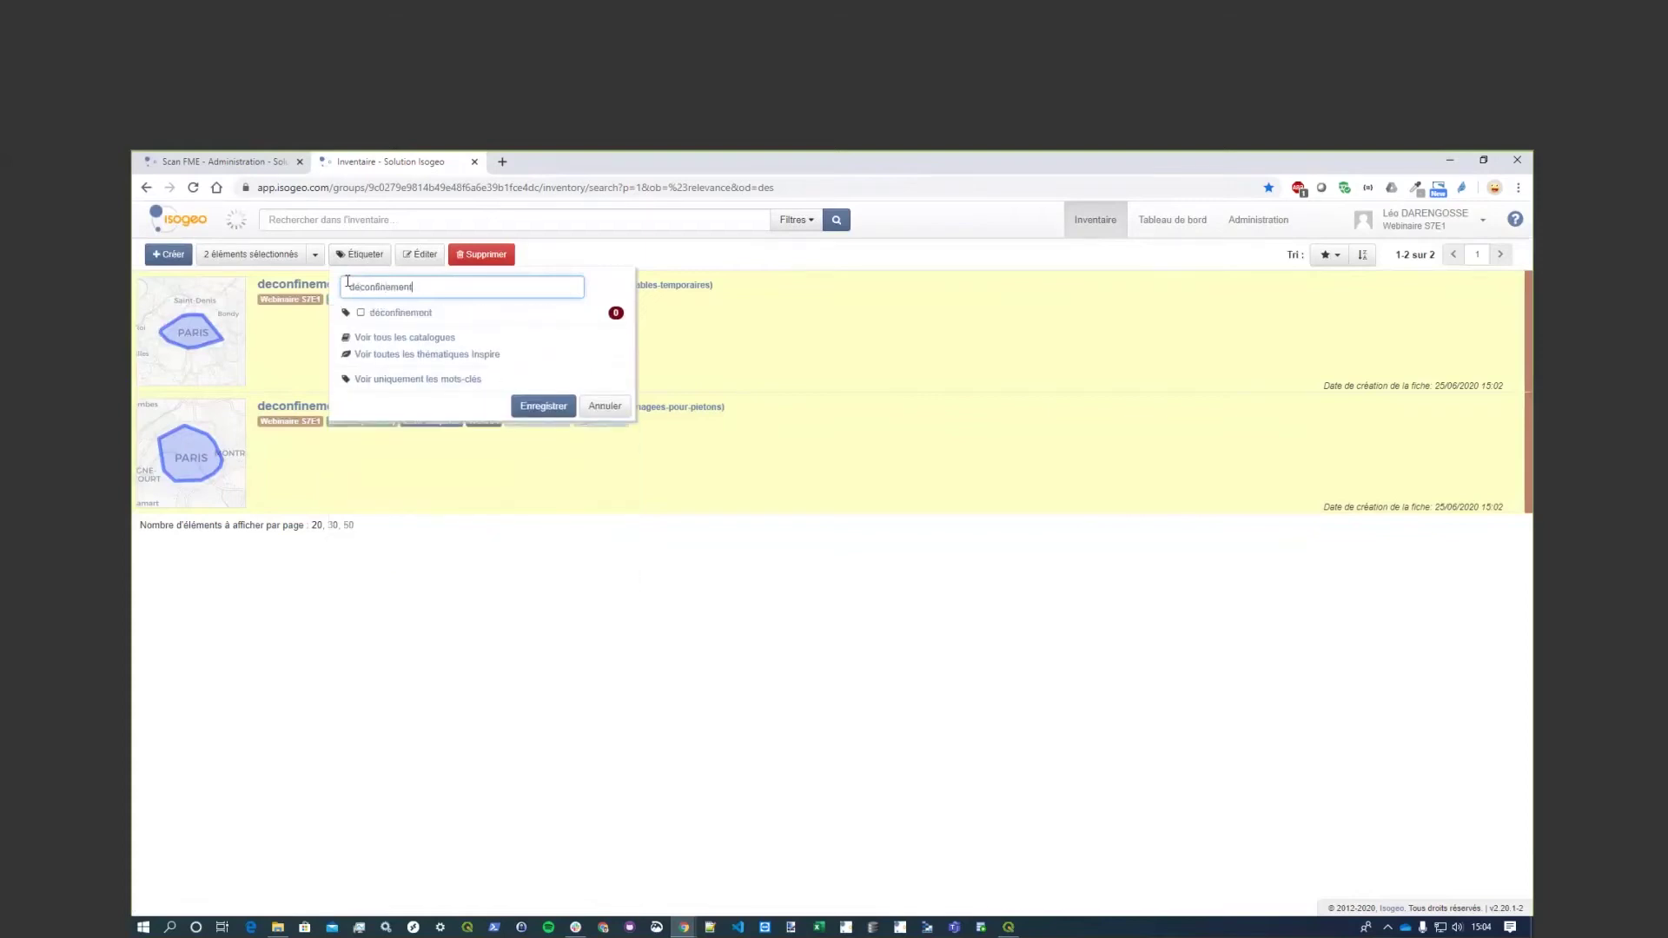
{"action": "left_click", "coordinate": [391, 313]}
Add the keywords aménagement and mobilité to the tags of the two selected records.
{"action": "double_click", "coordinate": [347, 286]}
{"action": "type", "text": "aménagement"}
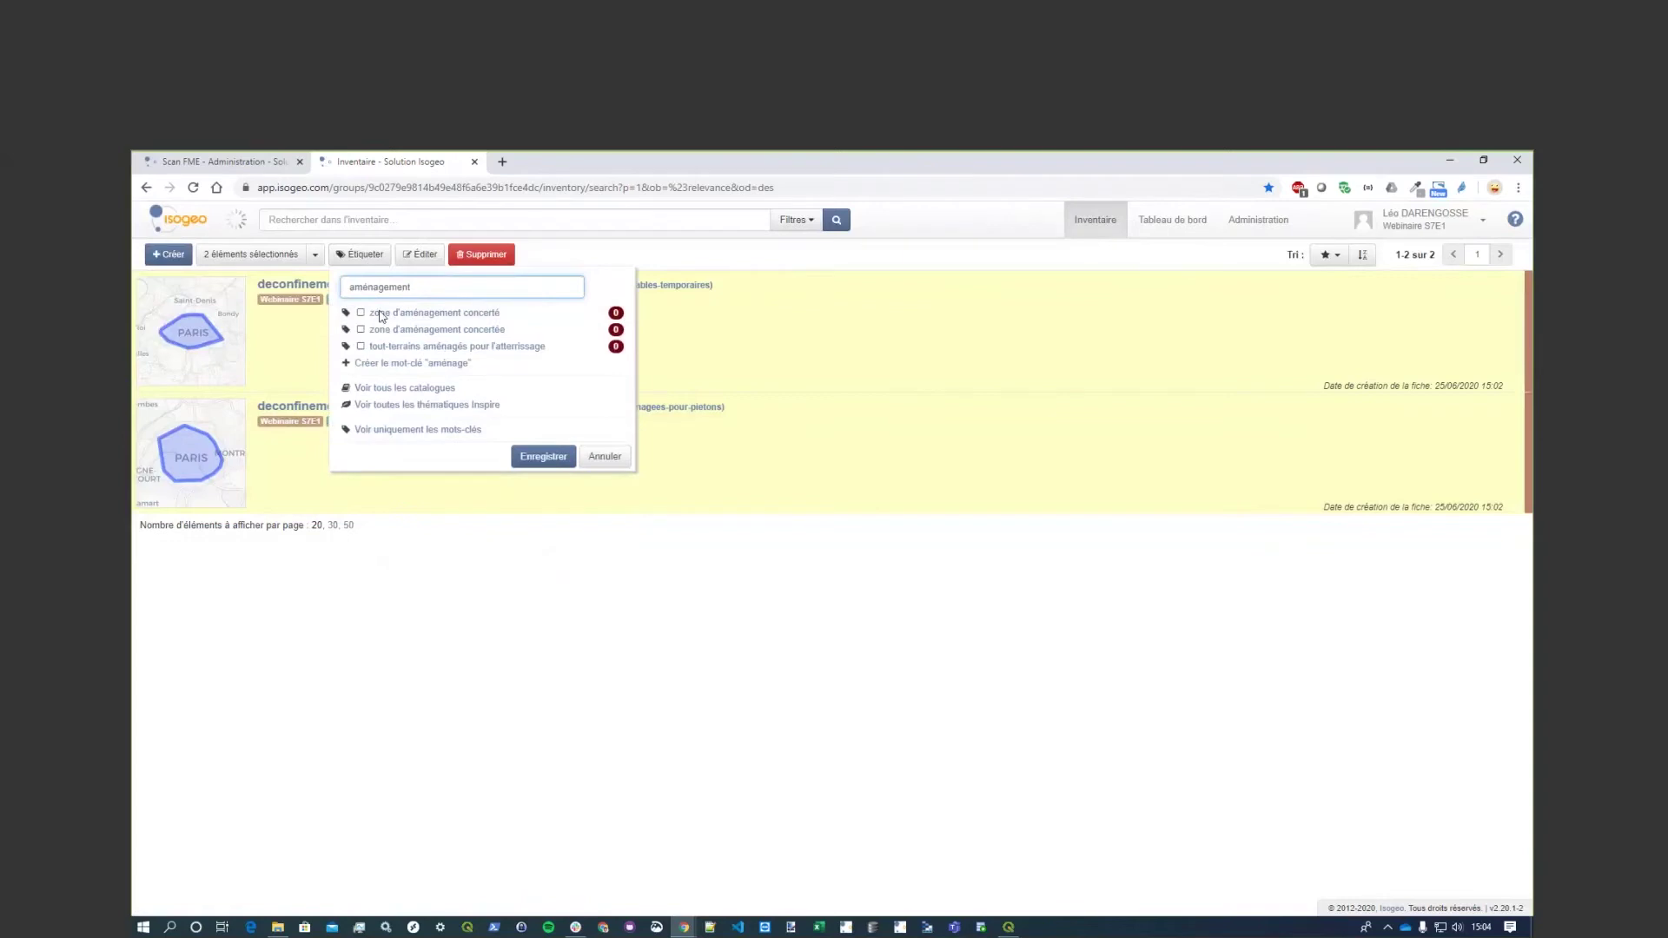
{"action": "left_click", "coordinate": [395, 312]}
{"action": "key", "text": "ctrl+a"}
{"action": "type", "text": "mobilité"}
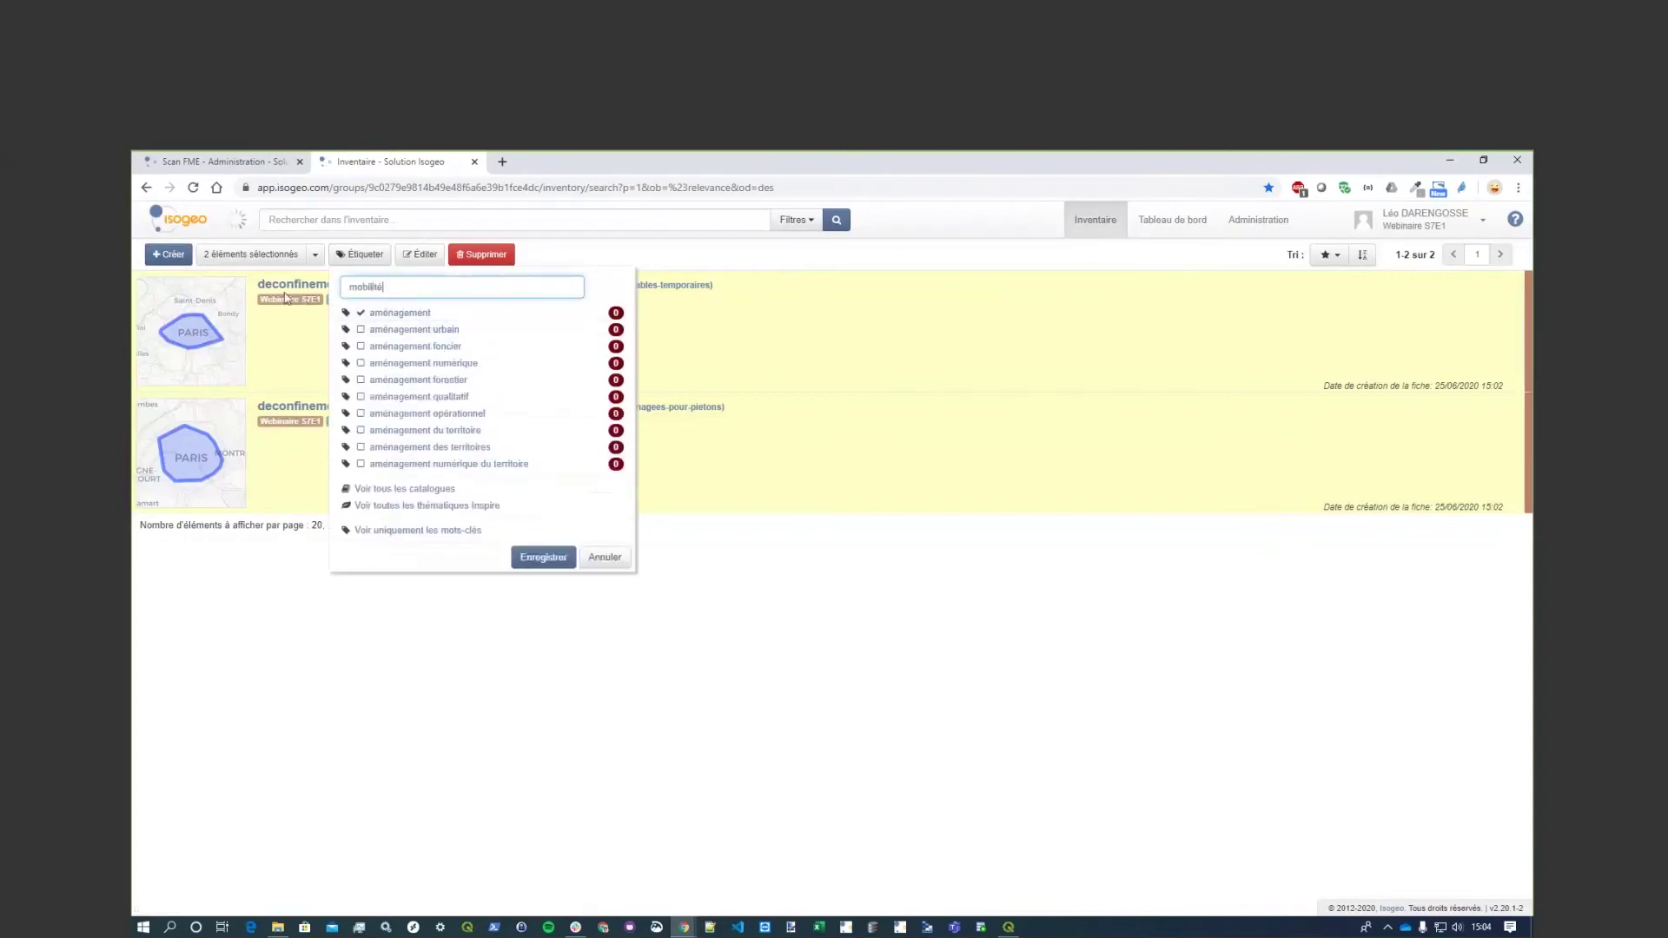
{"action": "left_click", "coordinate": [421, 314]}
{"action": "left_click_drag", "start_coordinate": [410, 283], "coordinate": [345, 278]}
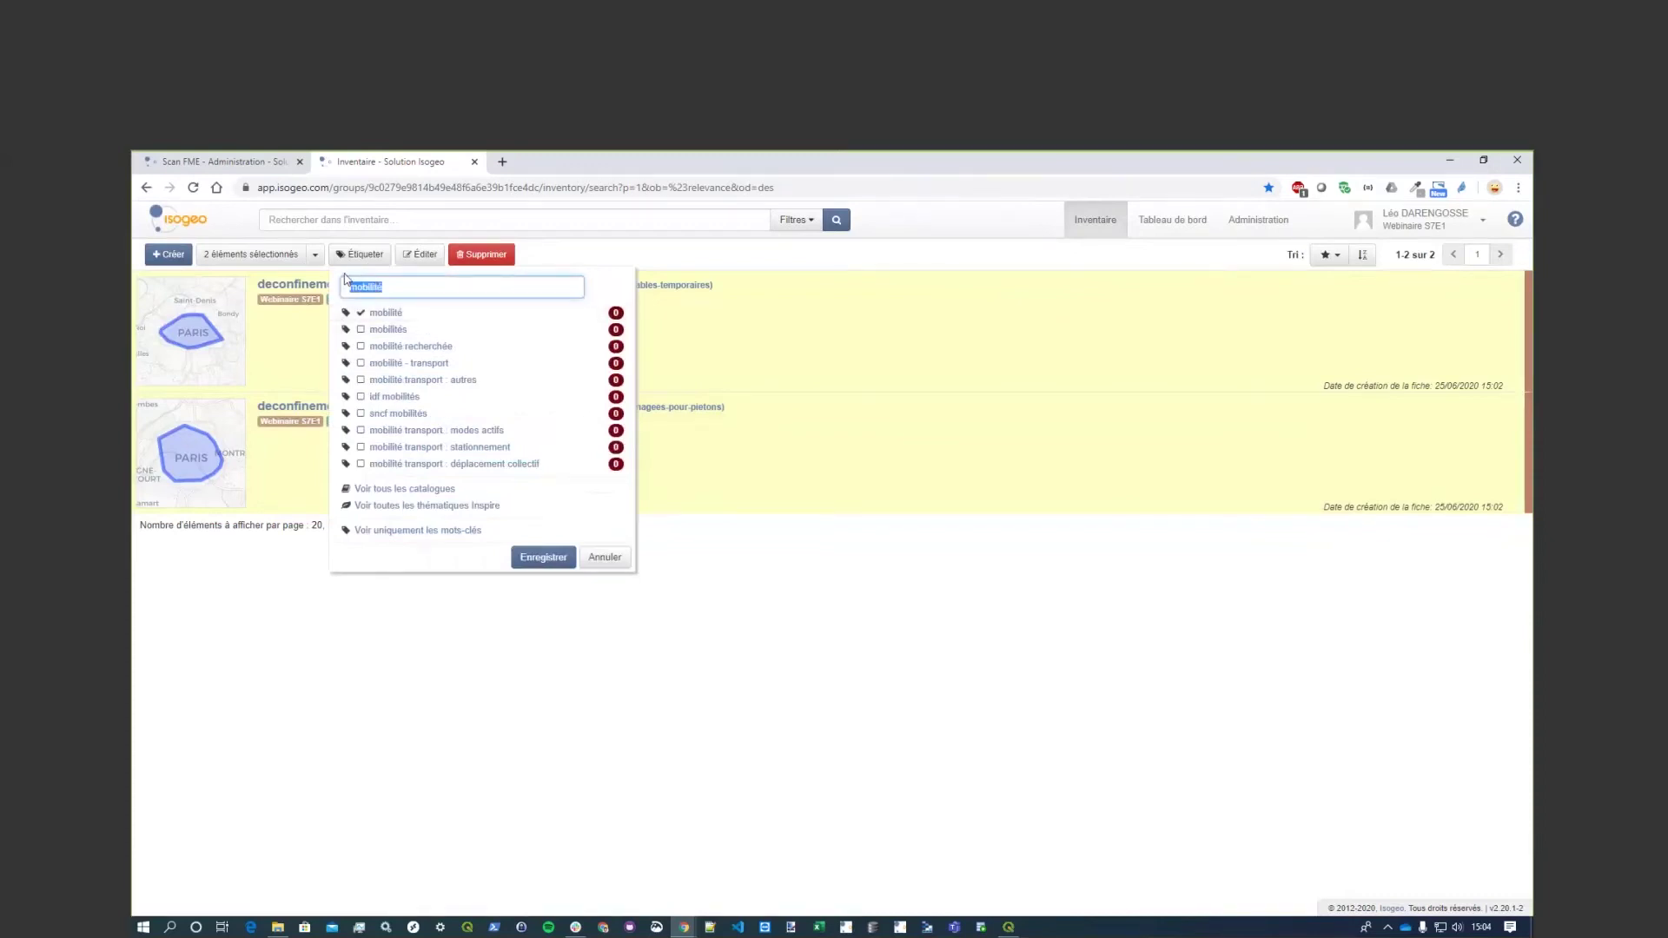
Add the keyword coronavirus and save the tags on both selected records.
{"action": "key", "text": "BackSpace"}
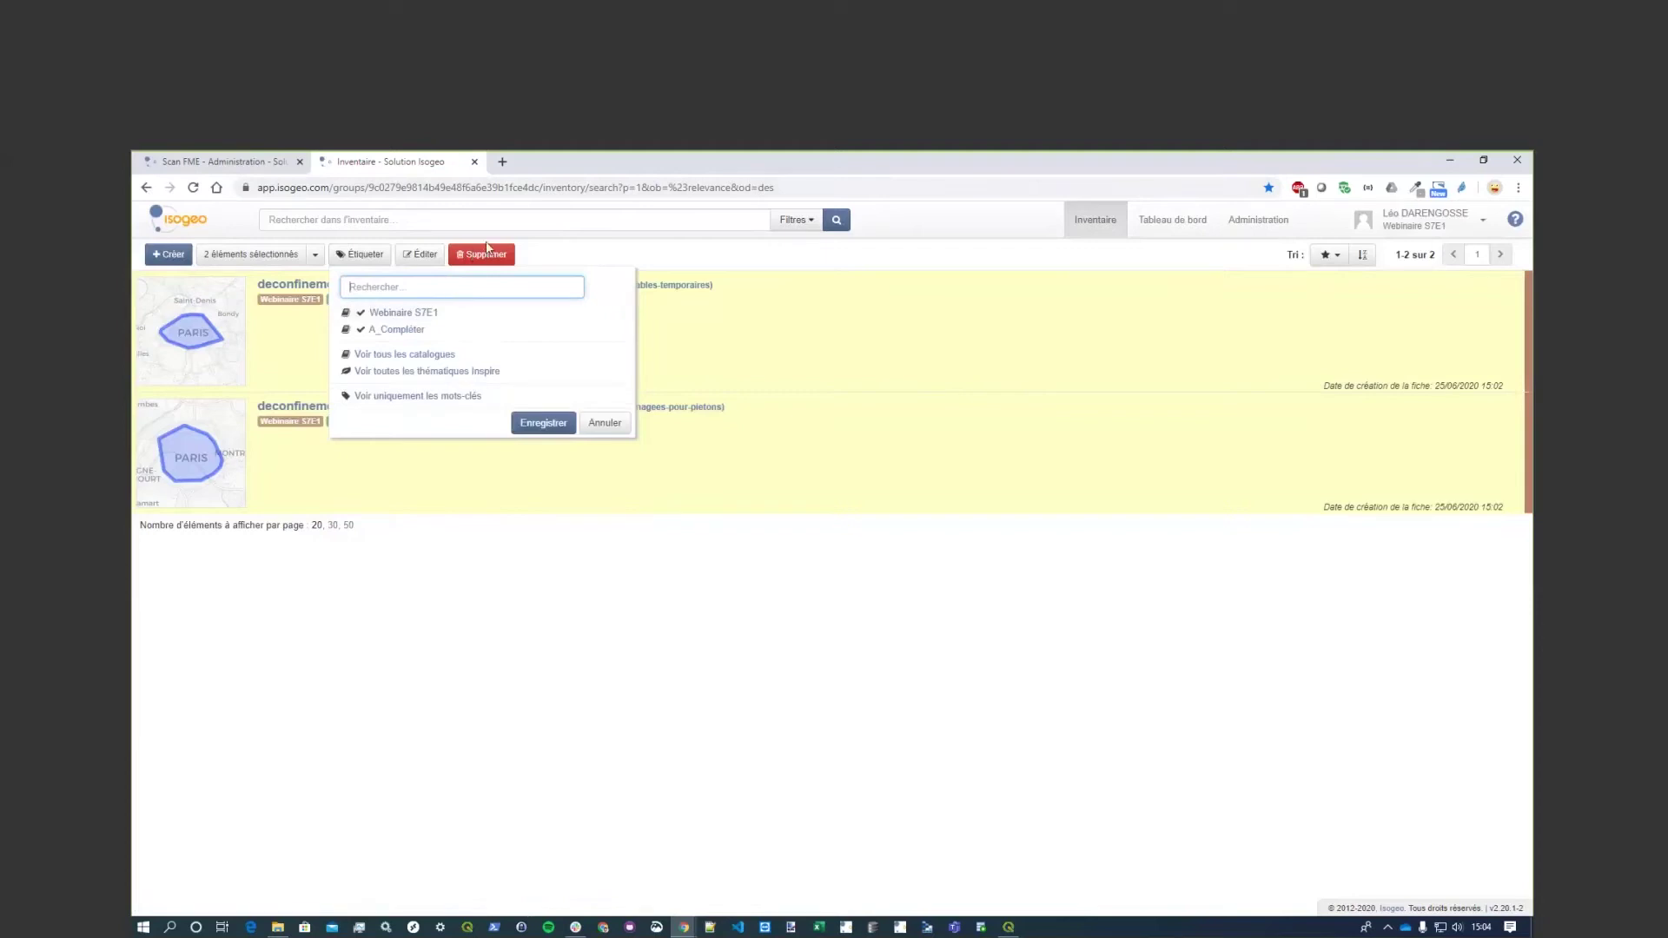
{"action": "type", "text": "cro"}
{"action": "key", "text": "BackSpace"}
{"action": "key", "text": "BackSpace"}
{"action": "type", "text": "oronavi"}
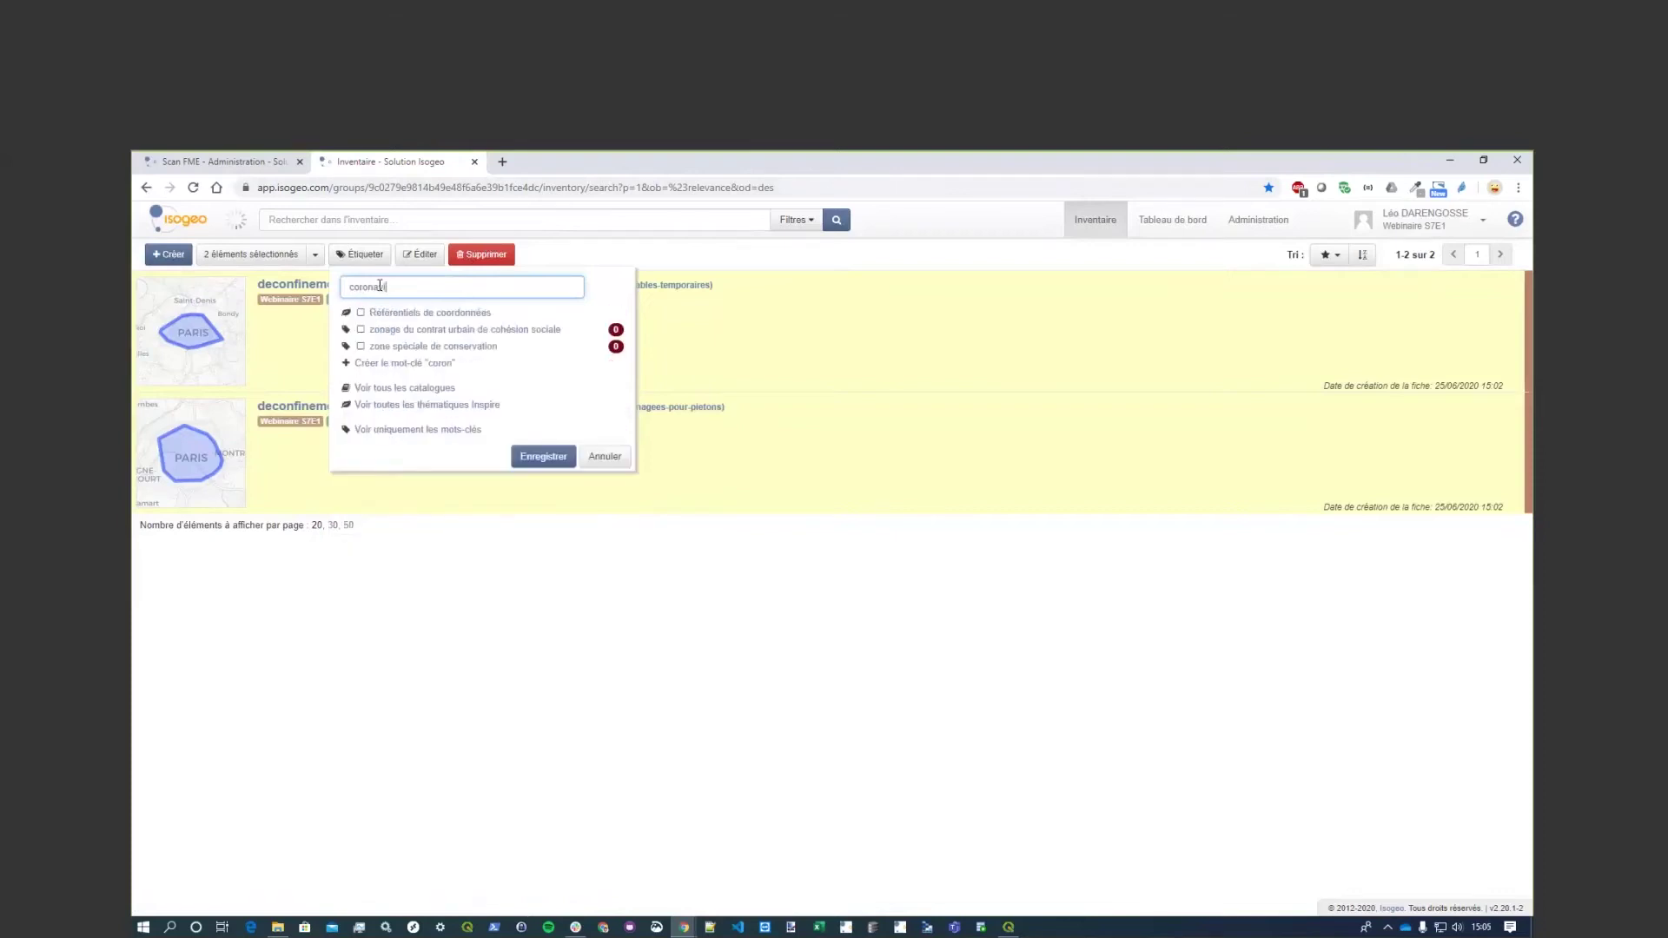
{"action": "type", "text": "rus"}
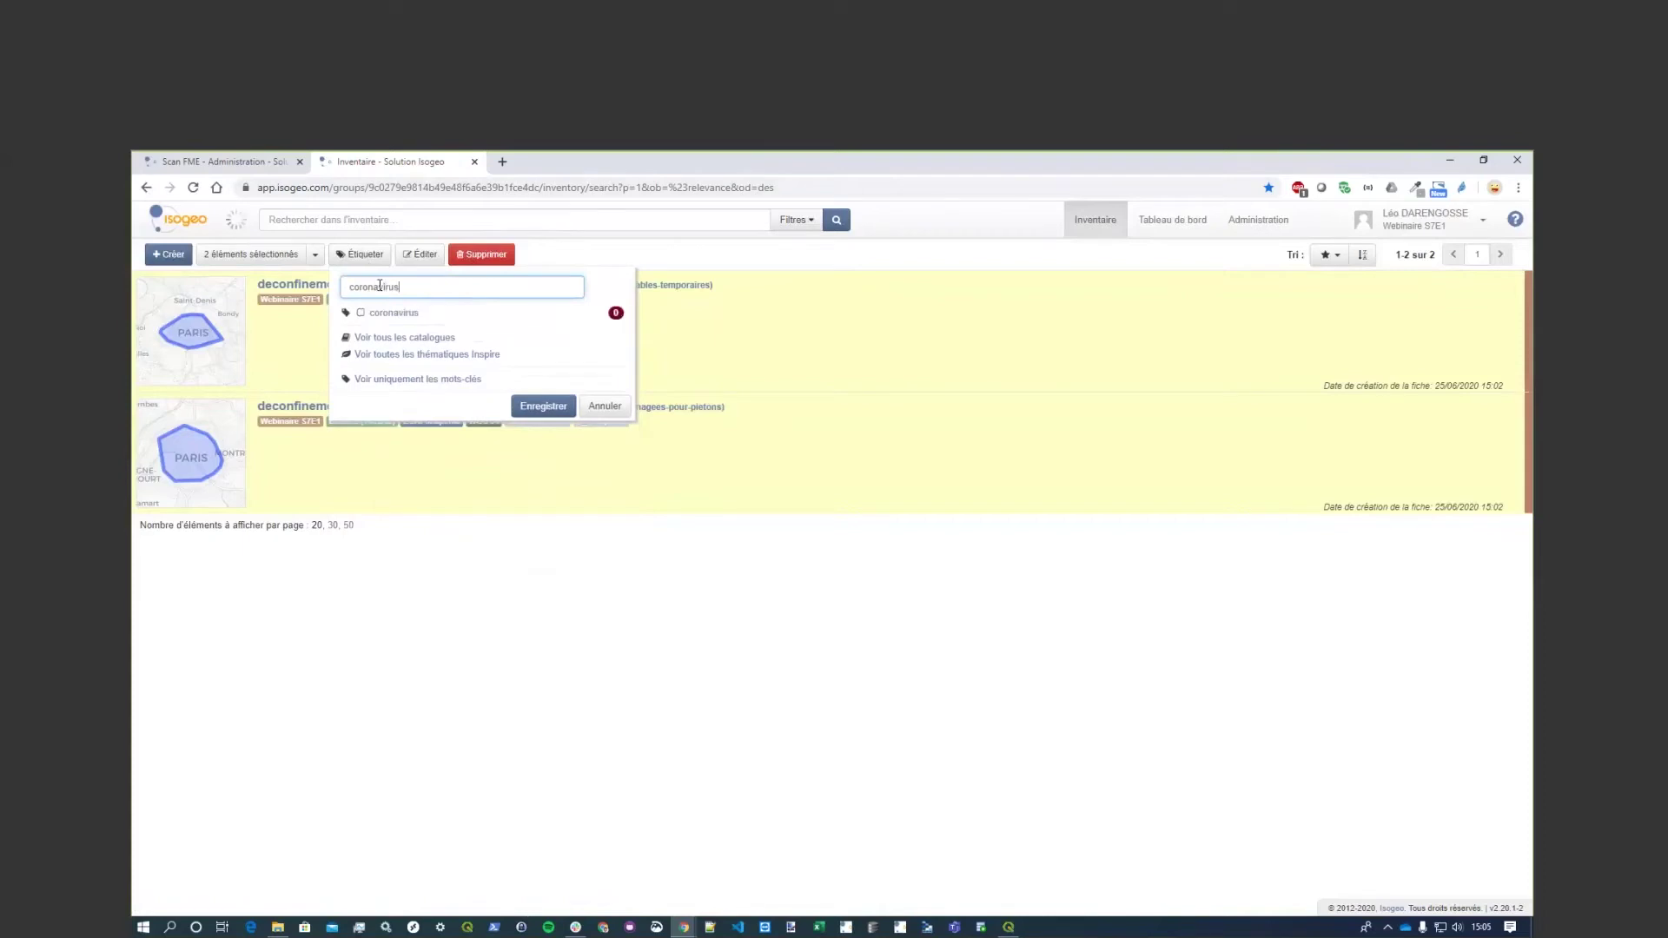
{"action": "left_click", "coordinate": [373, 314]}
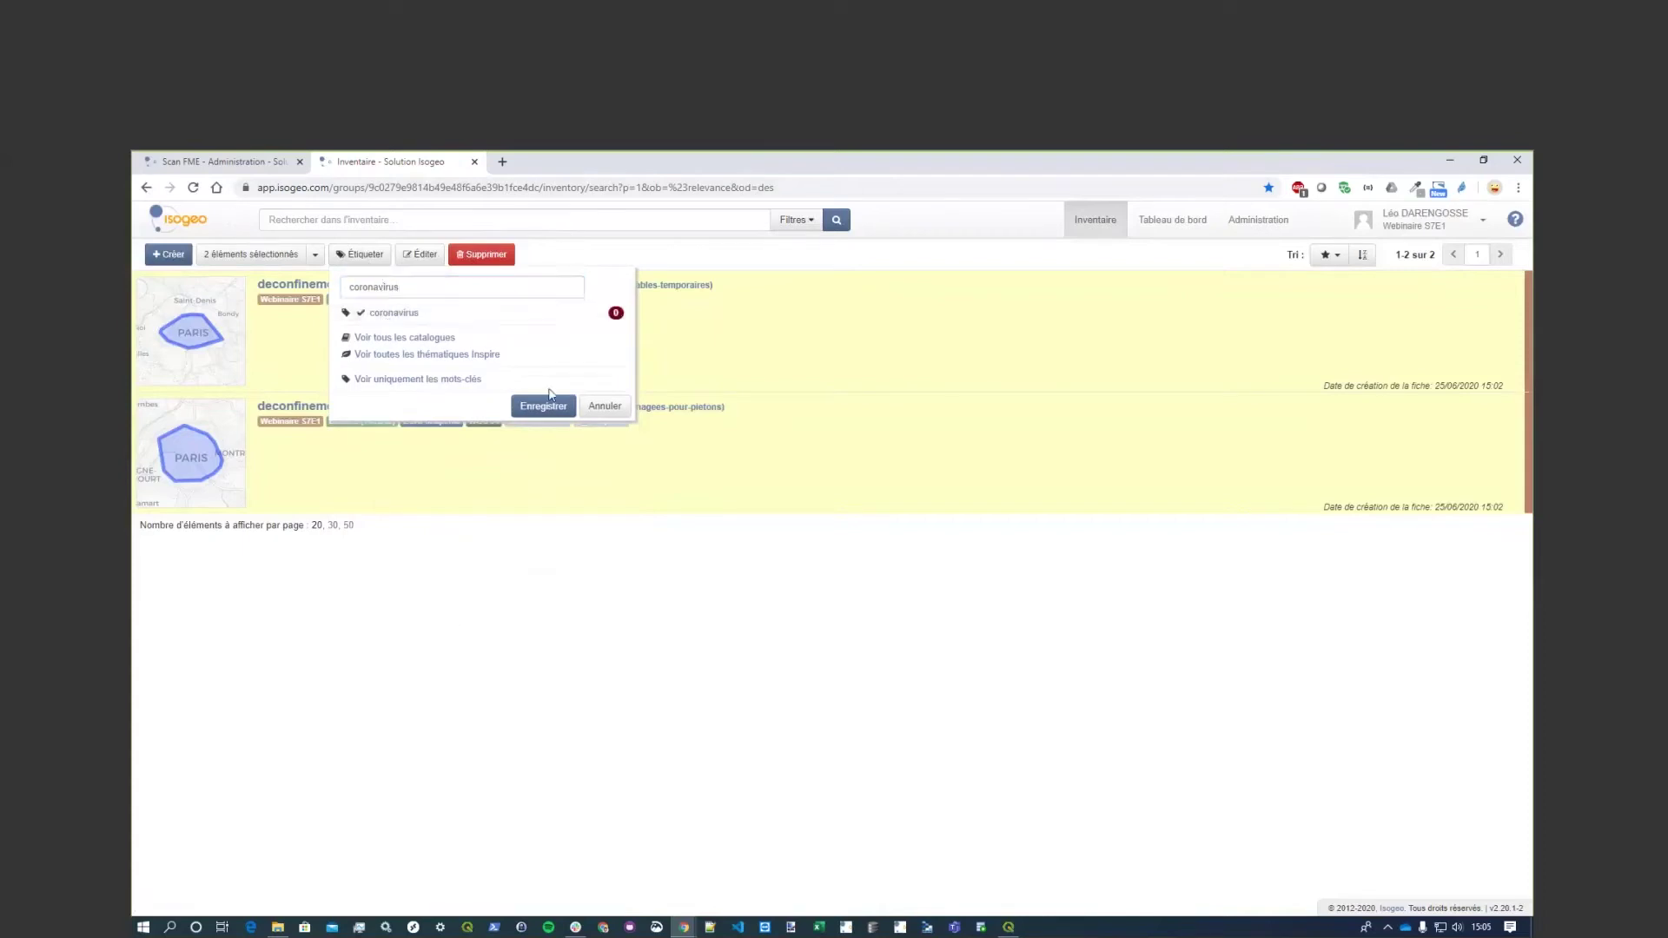
{"action": "left_click", "coordinate": [543, 405]}
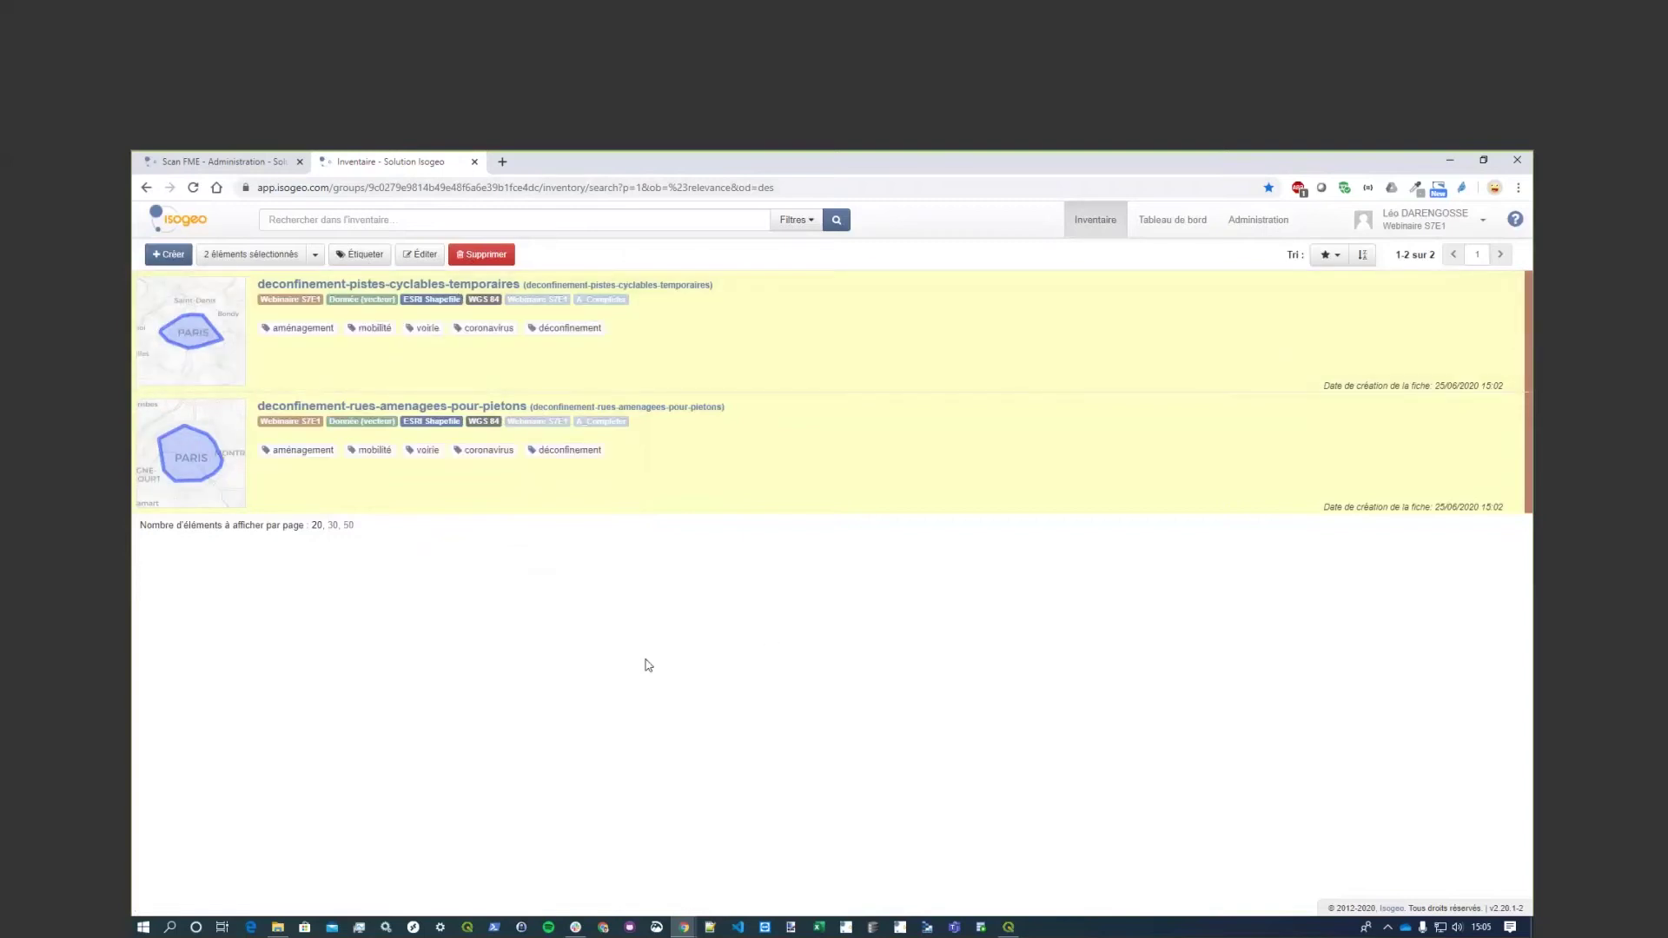
Try to assign the INSPIRE theme Réseaux de transport and the U_Externe catalogue to both selected records in a single save.
{"action": "left_click", "coordinate": [356, 254]}
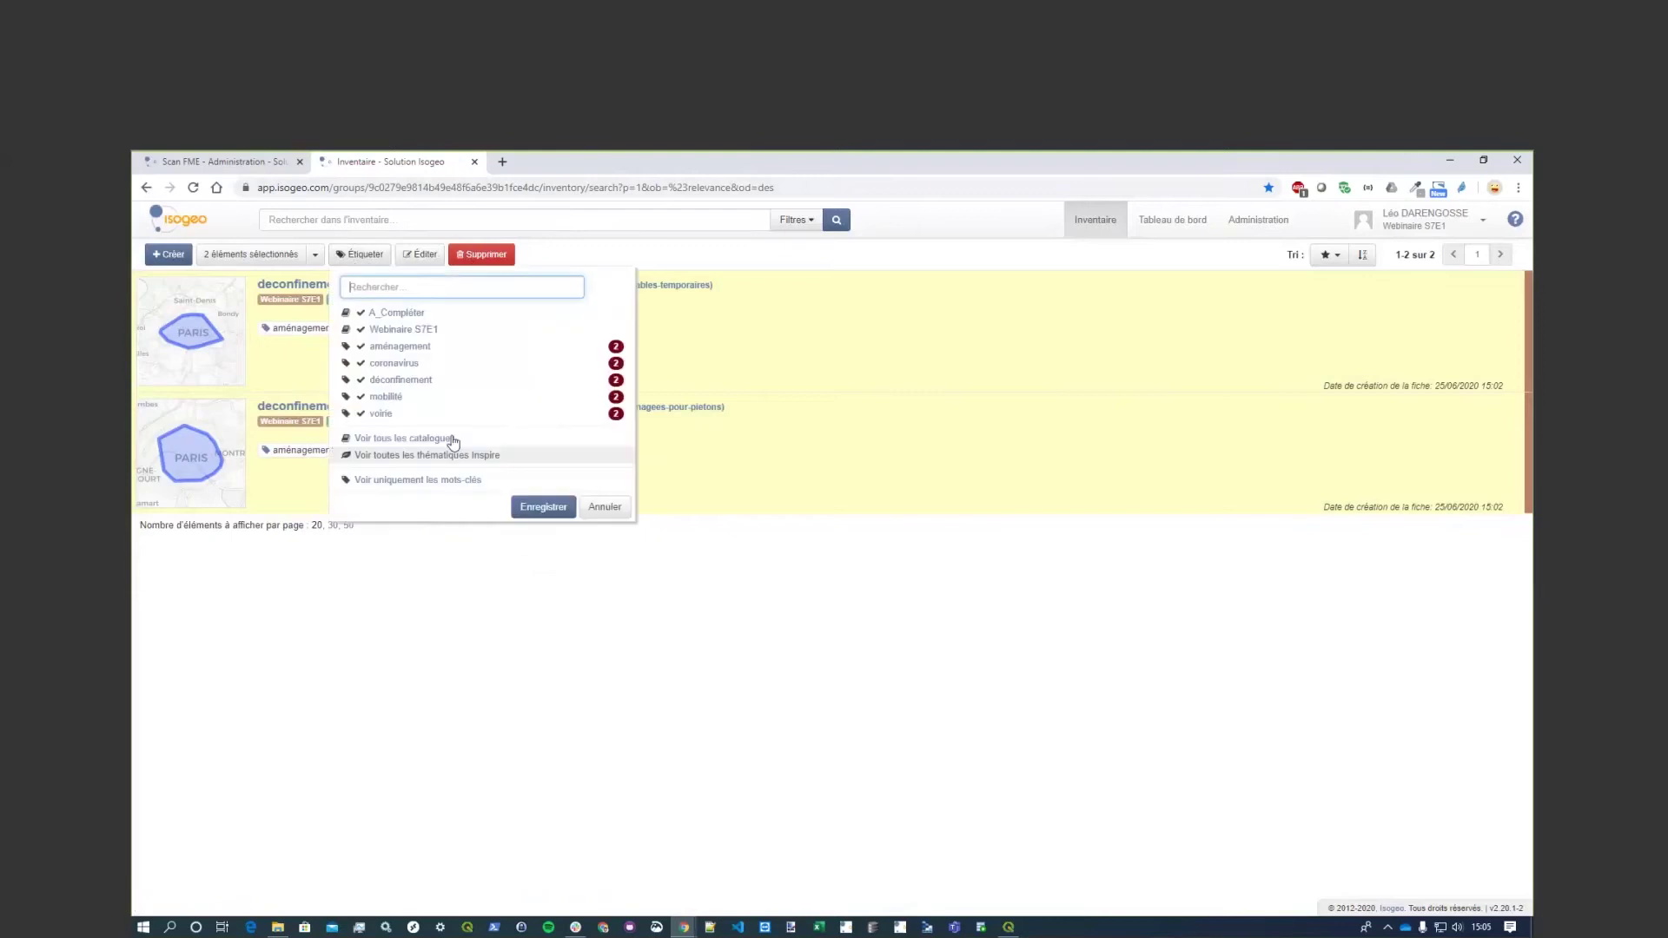
{"action": "left_click", "coordinate": [432, 455]}
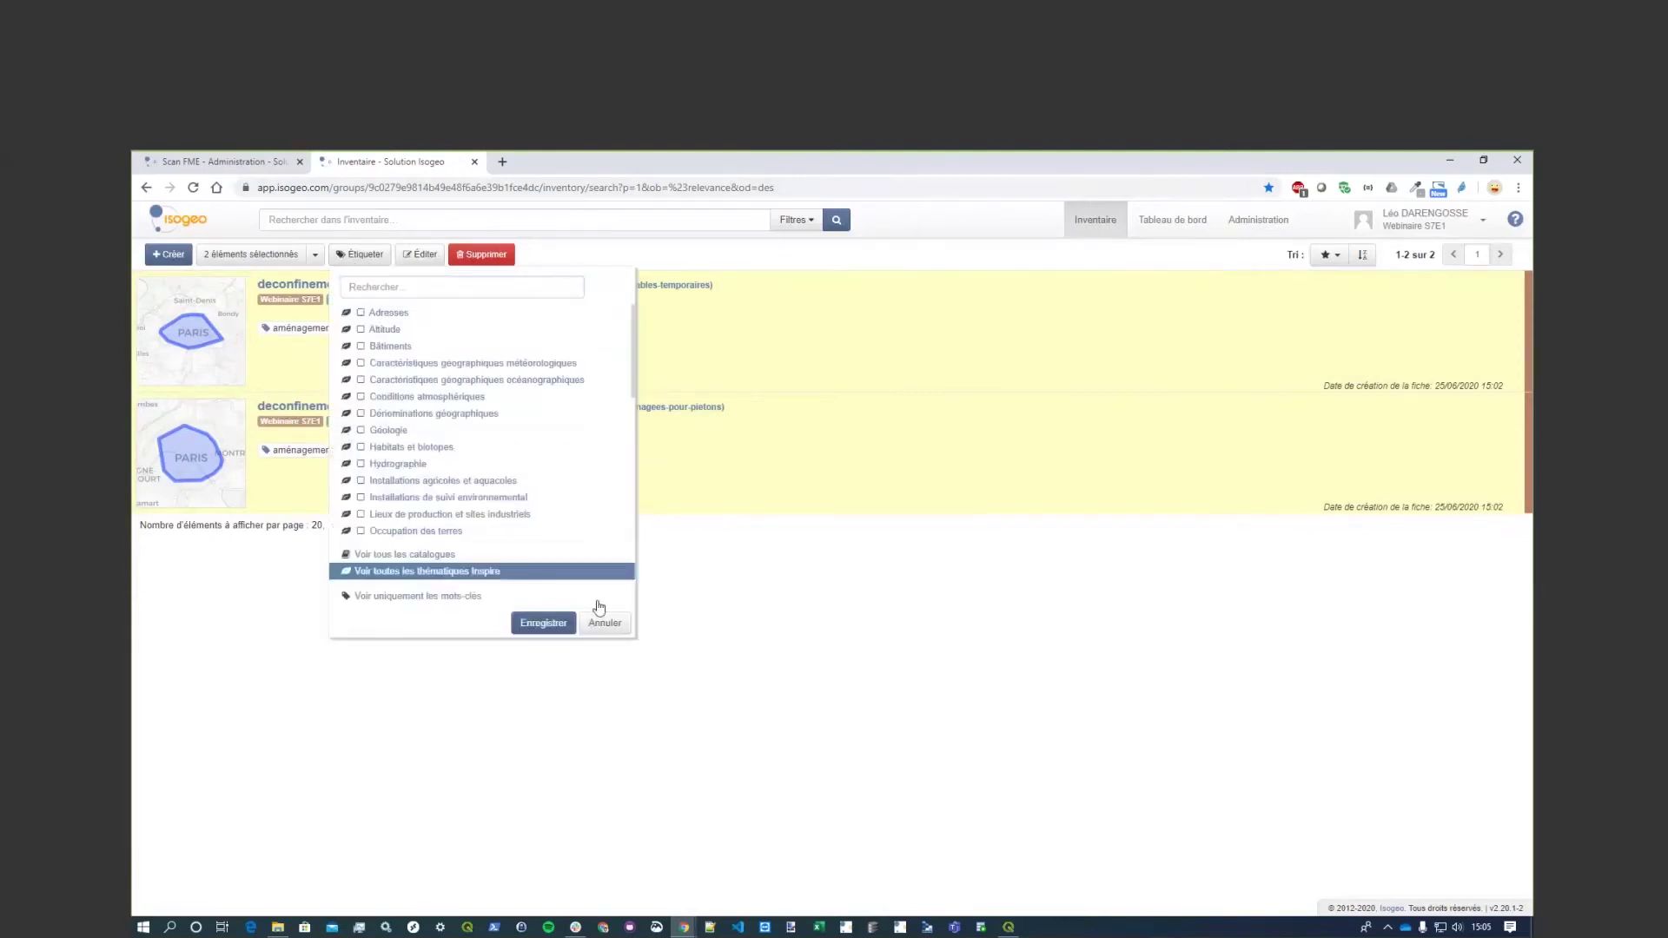
{"action": "scroll", "coordinate": [555, 369], "scroll_direction": "down", "scroll_amount": 2}
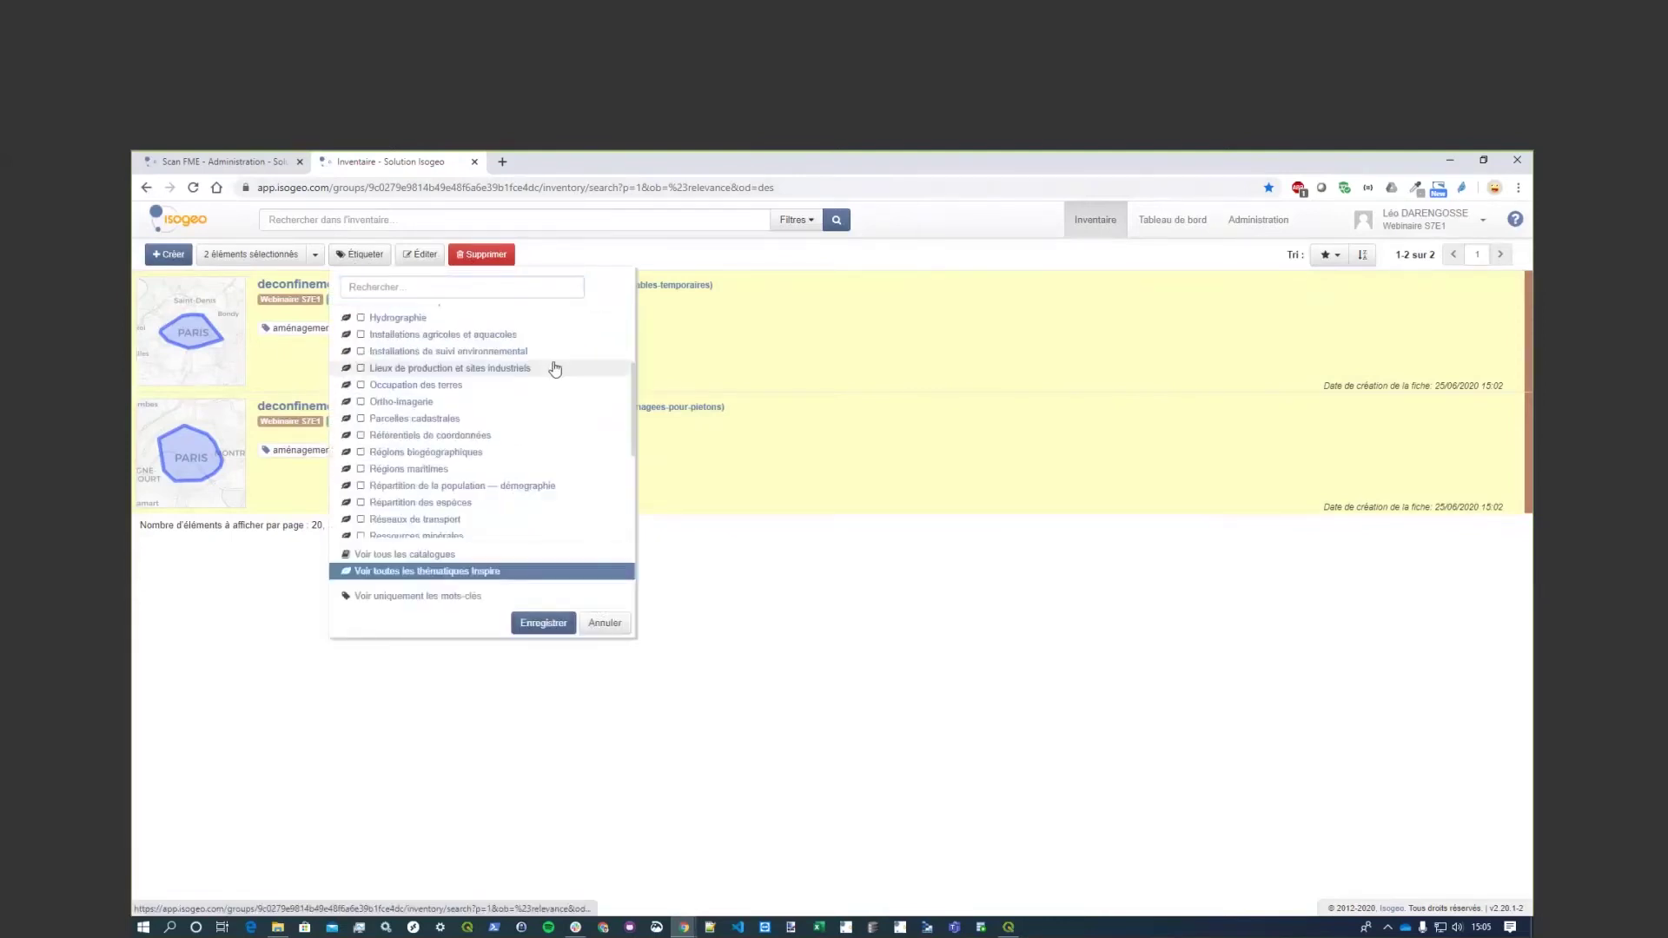
{"action": "scroll", "coordinate": [508, 441], "scroll_direction": "down", "scroll_amount": 1}
{"action": "scroll", "coordinate": [509, 440], "scroll_direction": "down", "scroll_amount": 2}
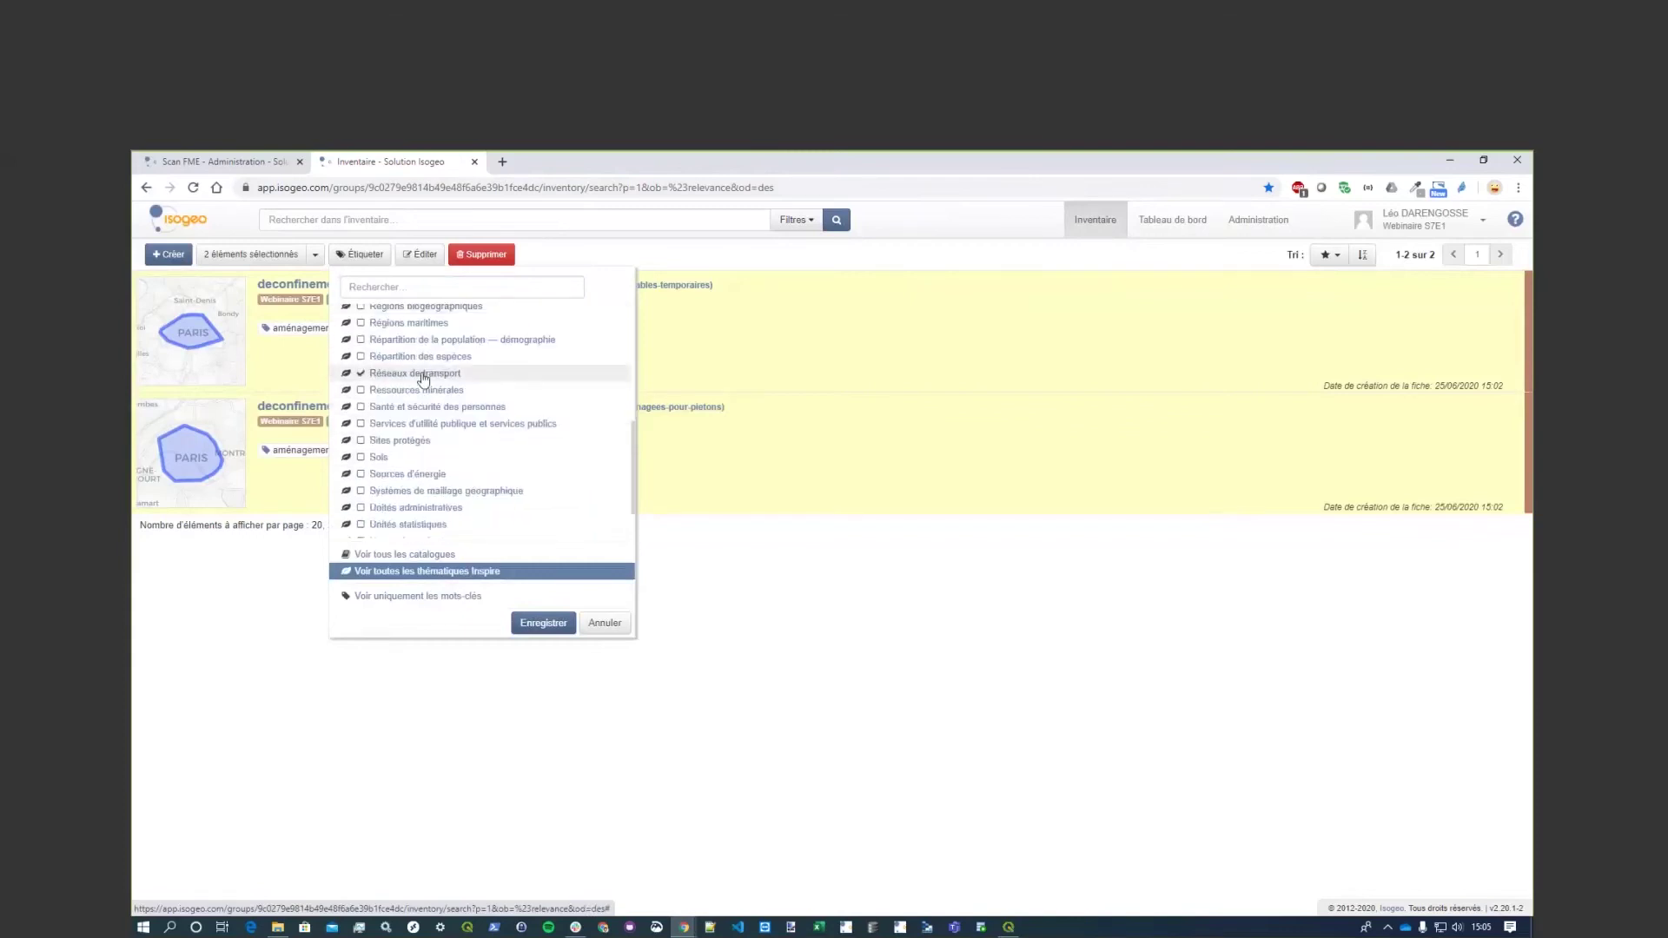
{"action": "left_click", "coordinate": [450, 565]}
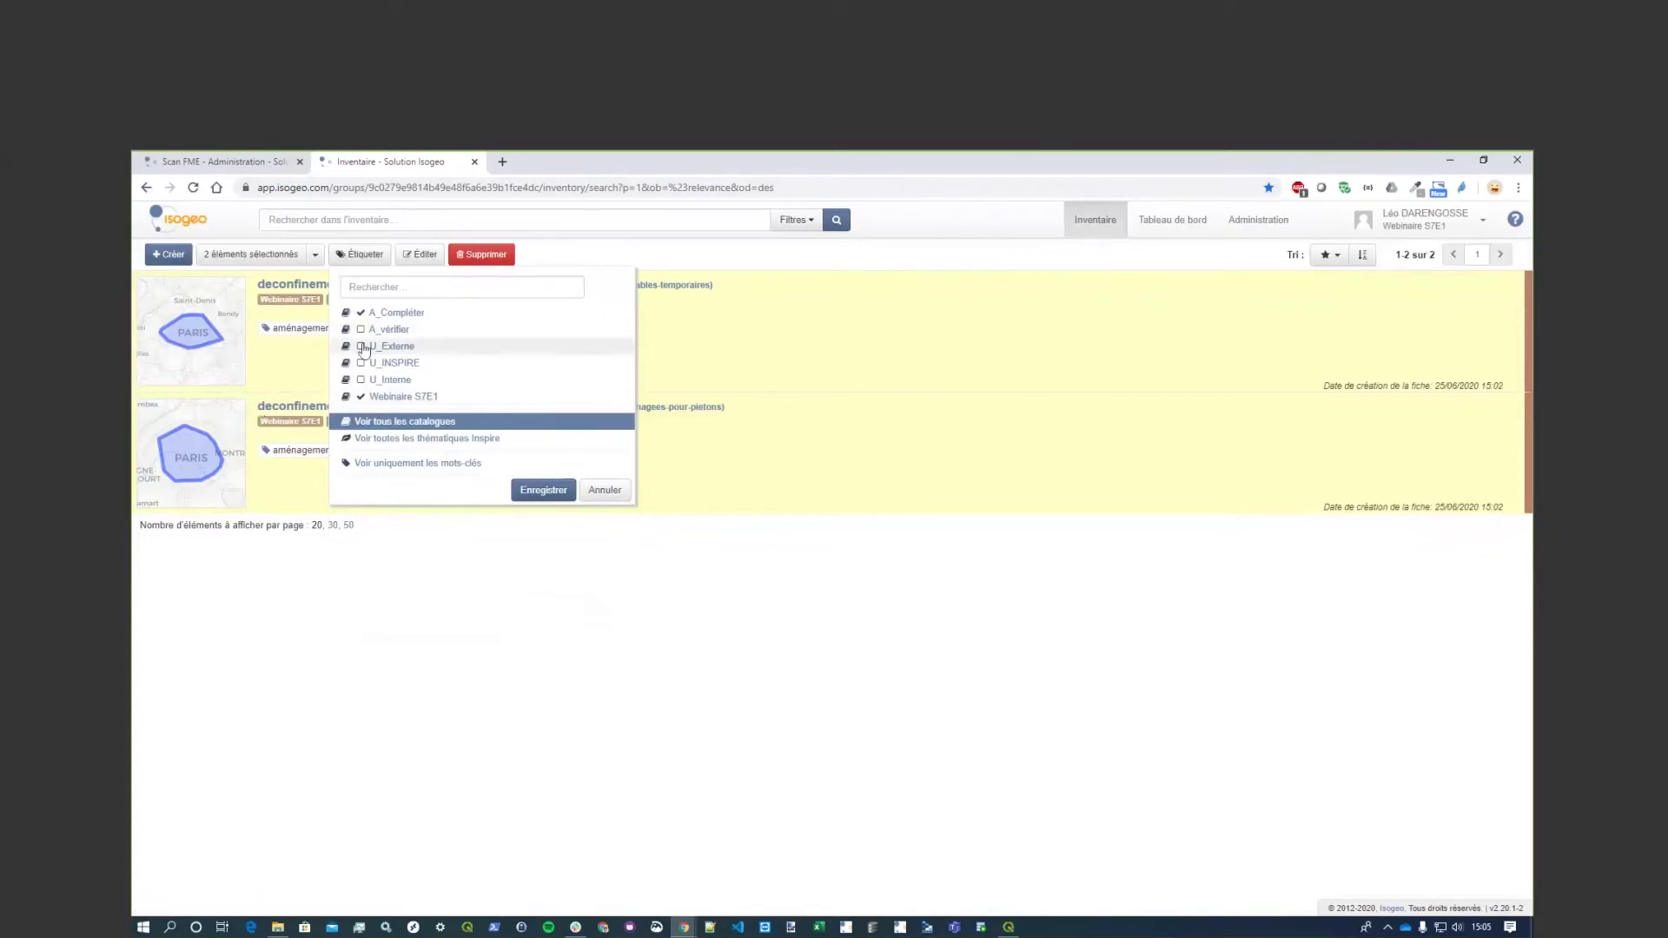
{"action": "left_click", "coordinate": [392, 380]}
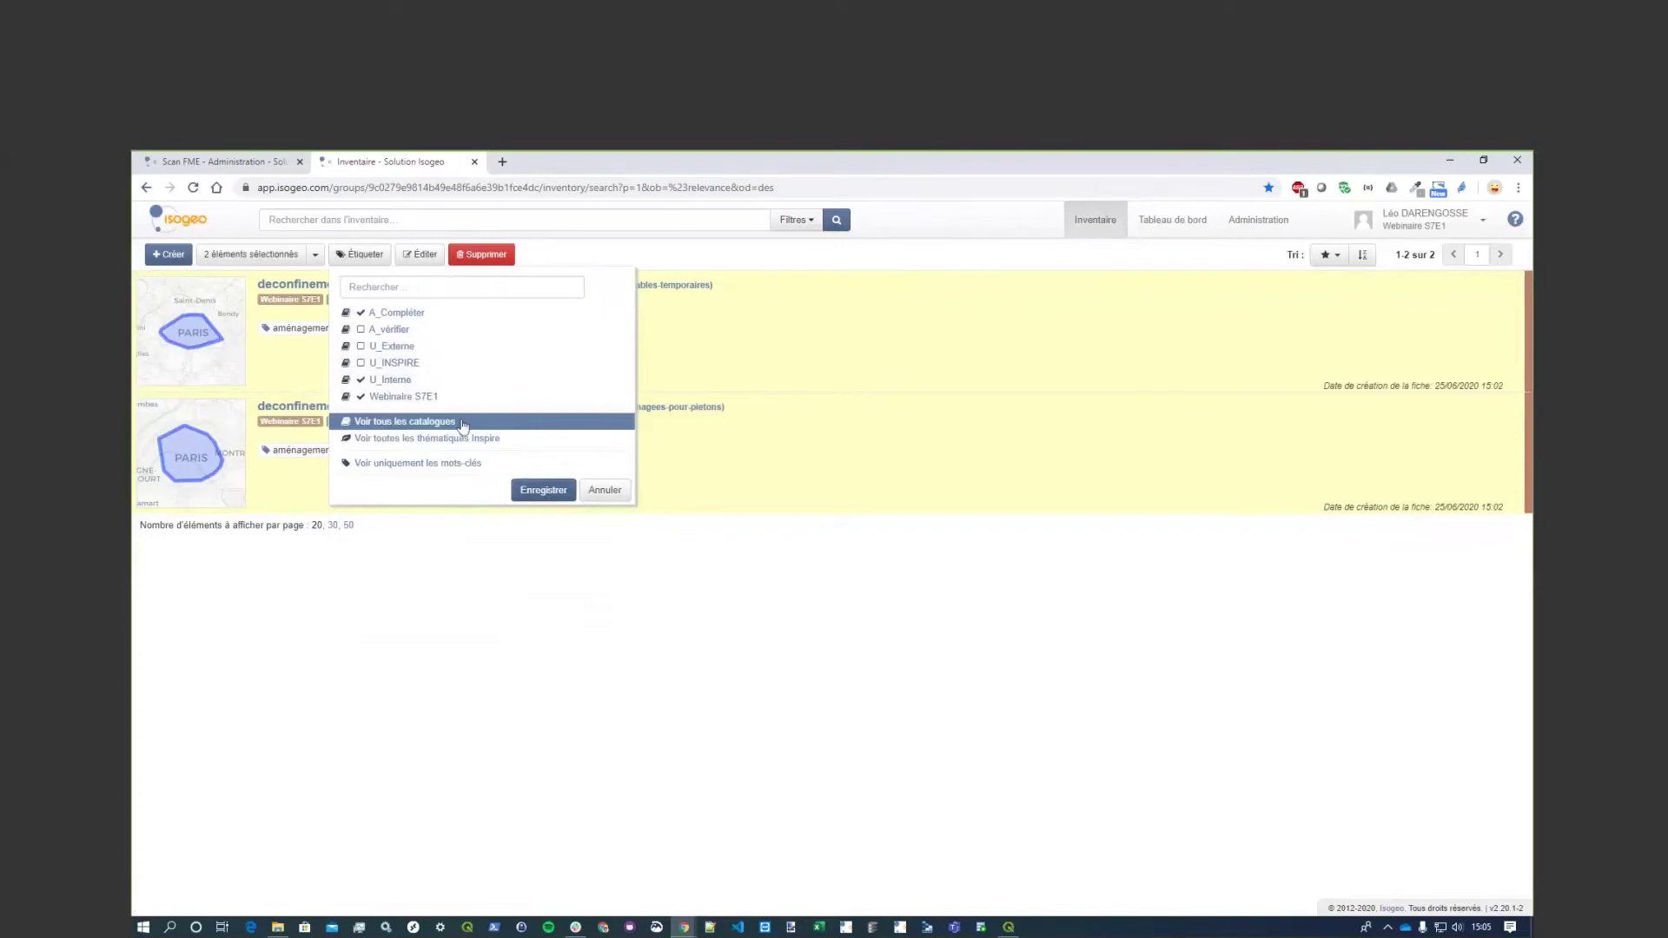
{"action": "left_click", "coordinate": [401, 345]}
{"action": "left_click", "coordinate": [395, 380]}
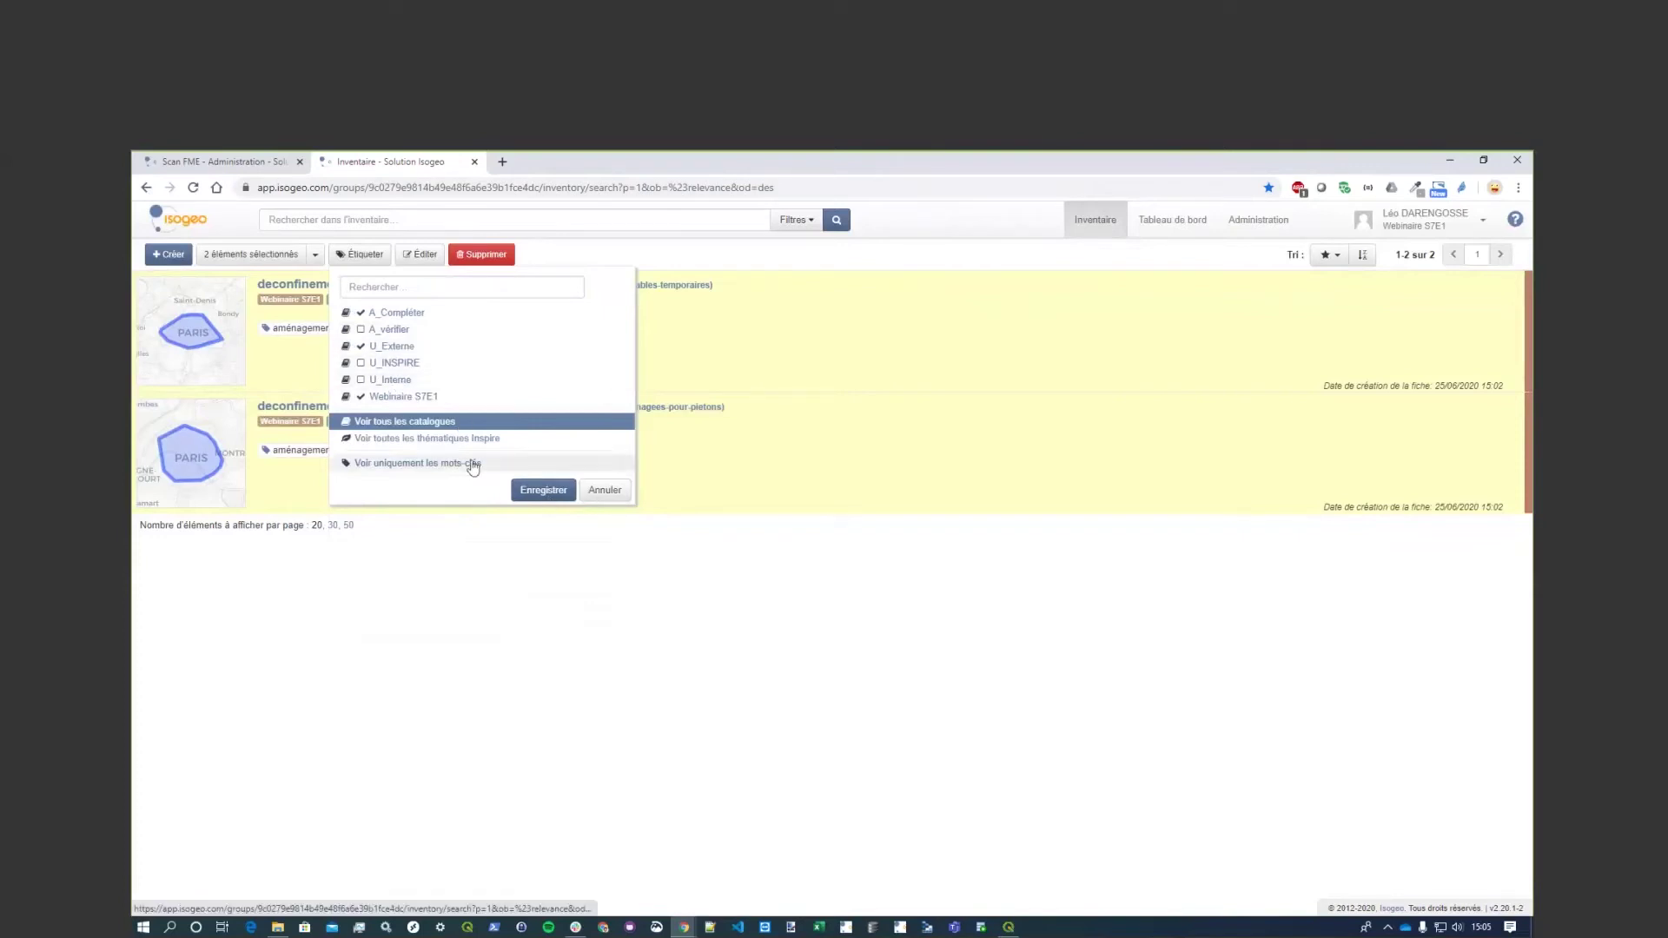
{"action": "left_click", "coordinate": [527, 491]}
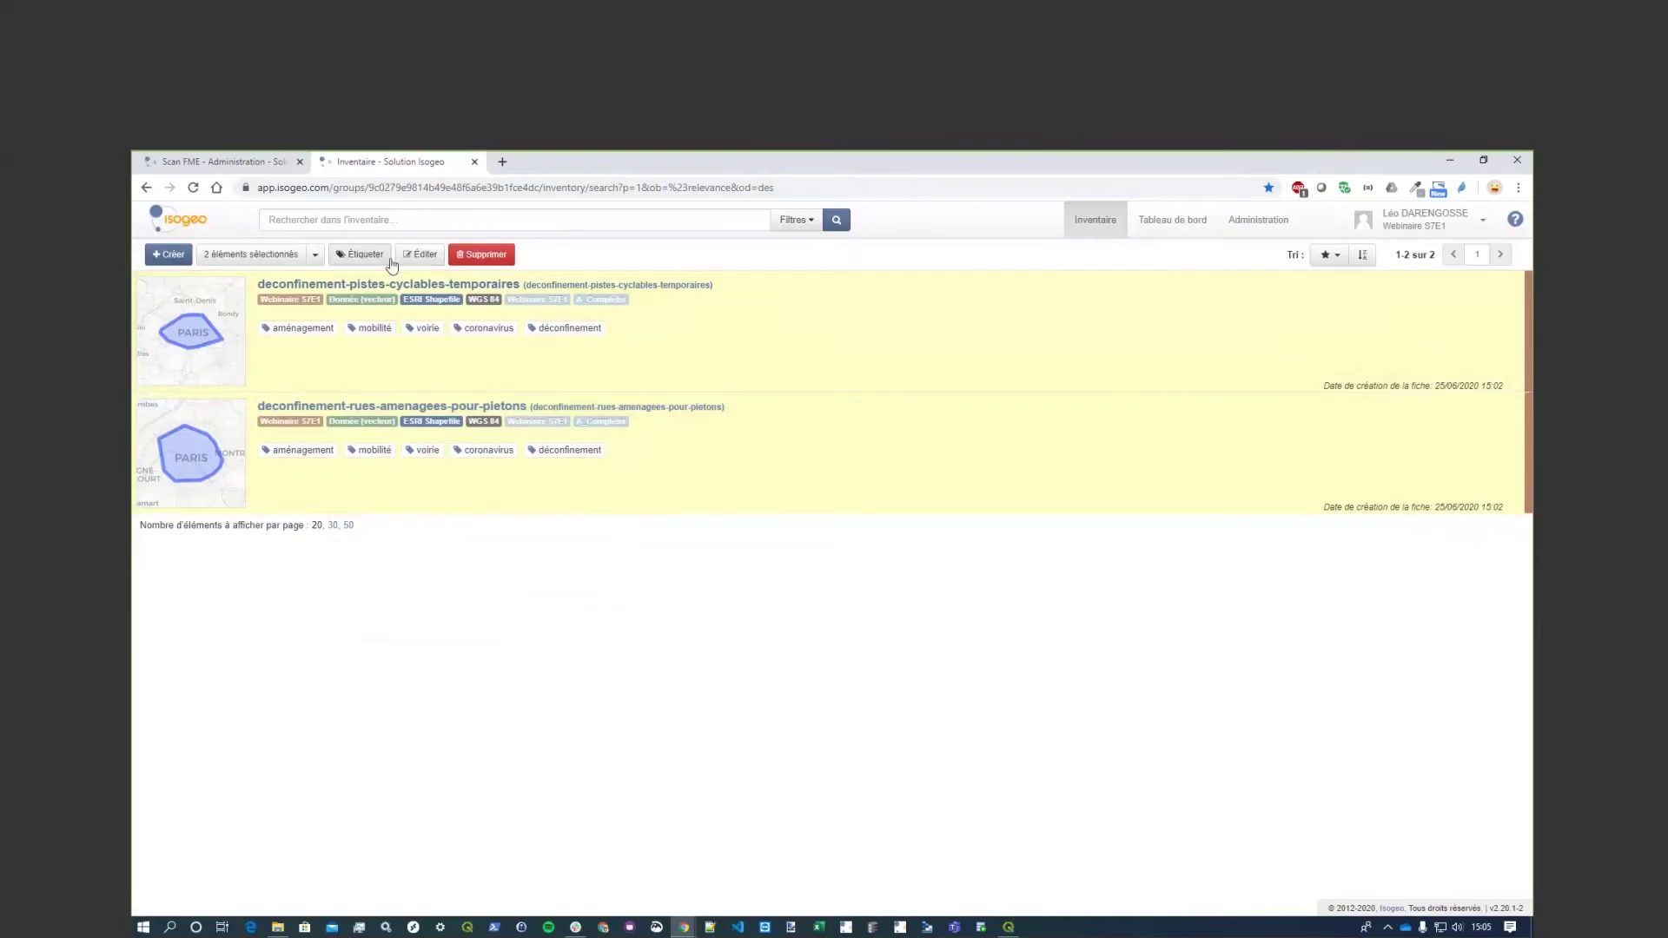
Assign the INSPIRE theme Réseaux de transport to both selected records and save.
{"action": "left_click", "coordinate": [388, 262]}
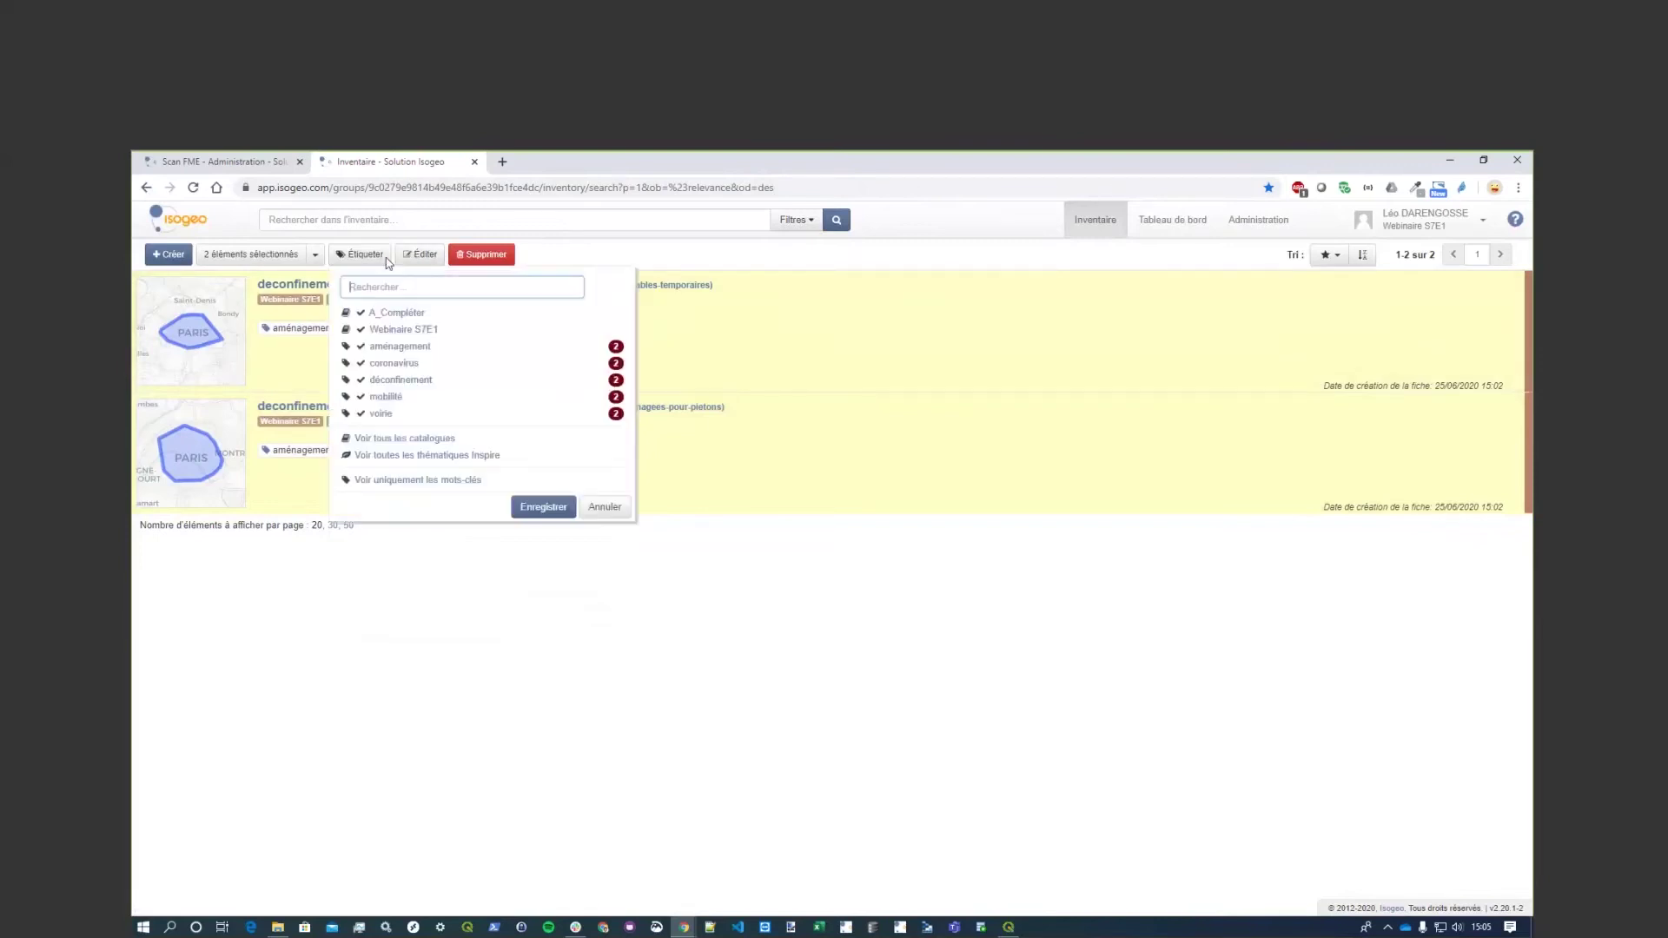
{"action": "left_click", "coordinate": [430, 455]}
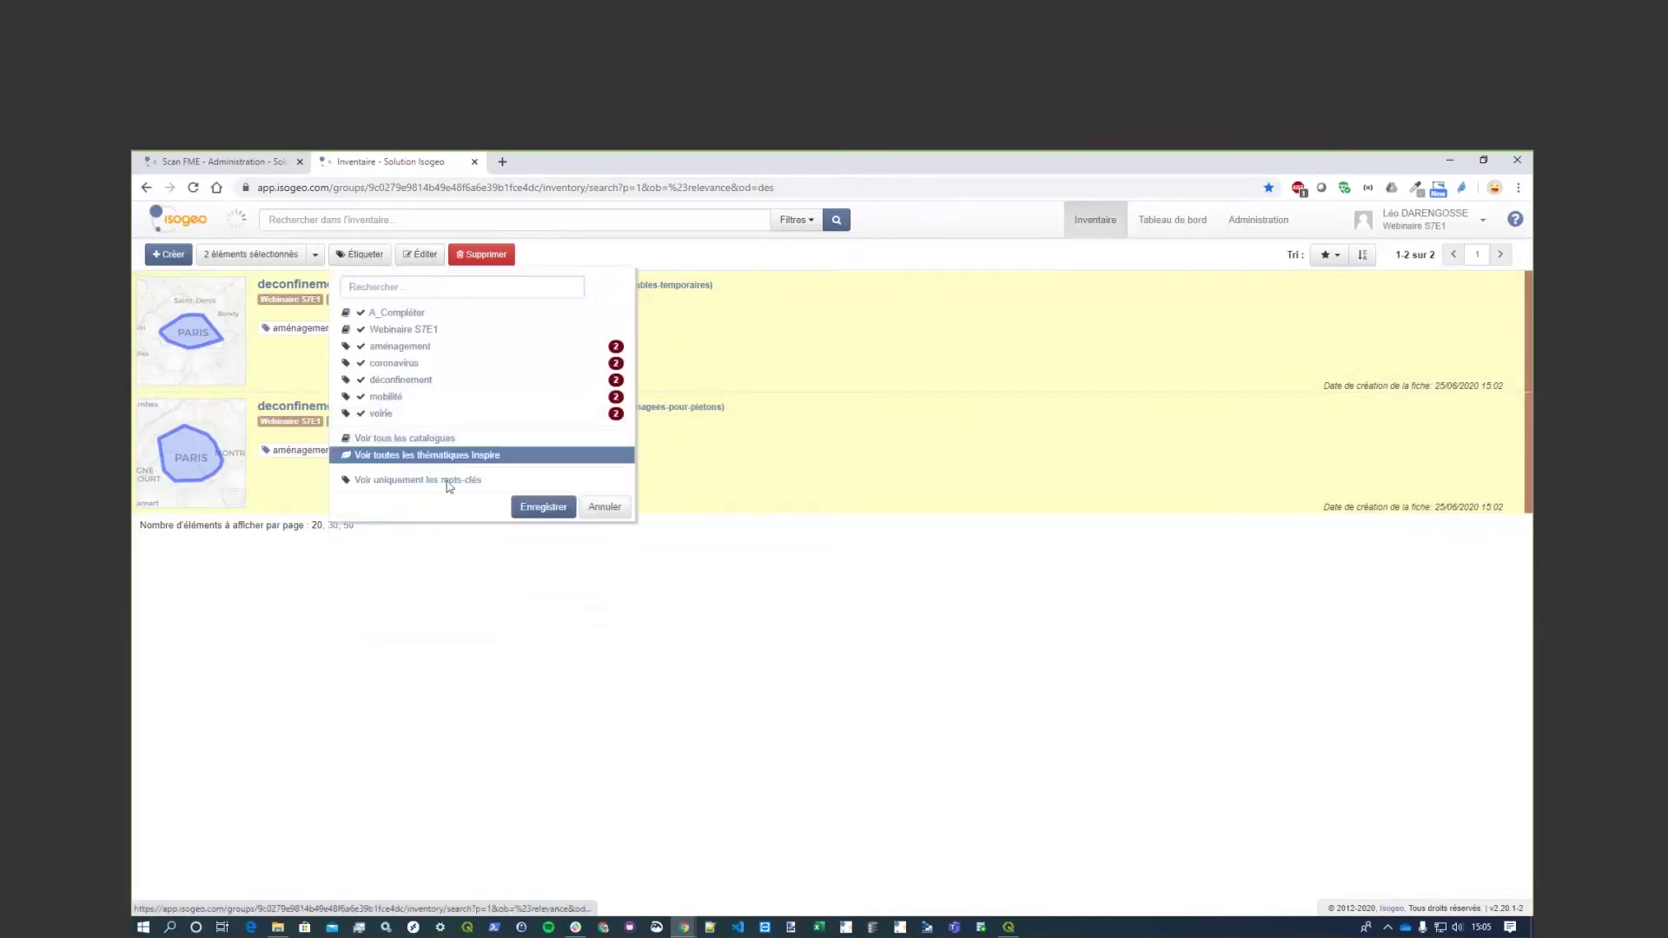
{"action": "scroll", "coordinate": [440, 521], "scroll_direction": "down", "scroll_amount": 3}
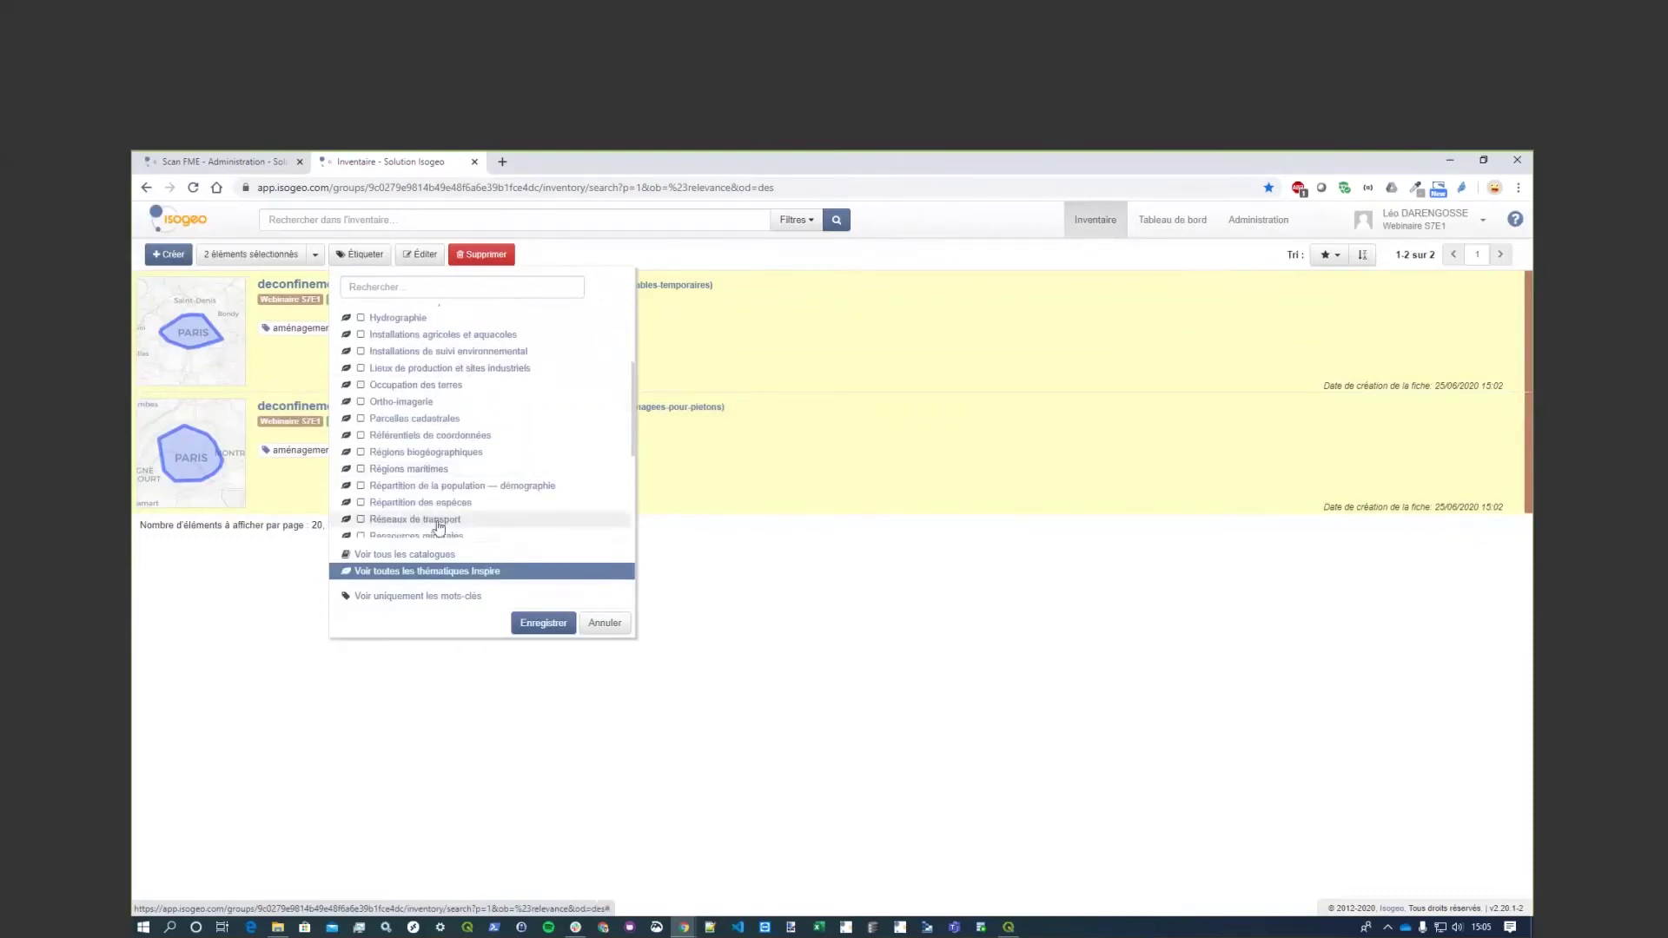
{"action": "scroll", "coordinate": [443, 479], "scroll_direction": "down", "scroll_amount": 1}
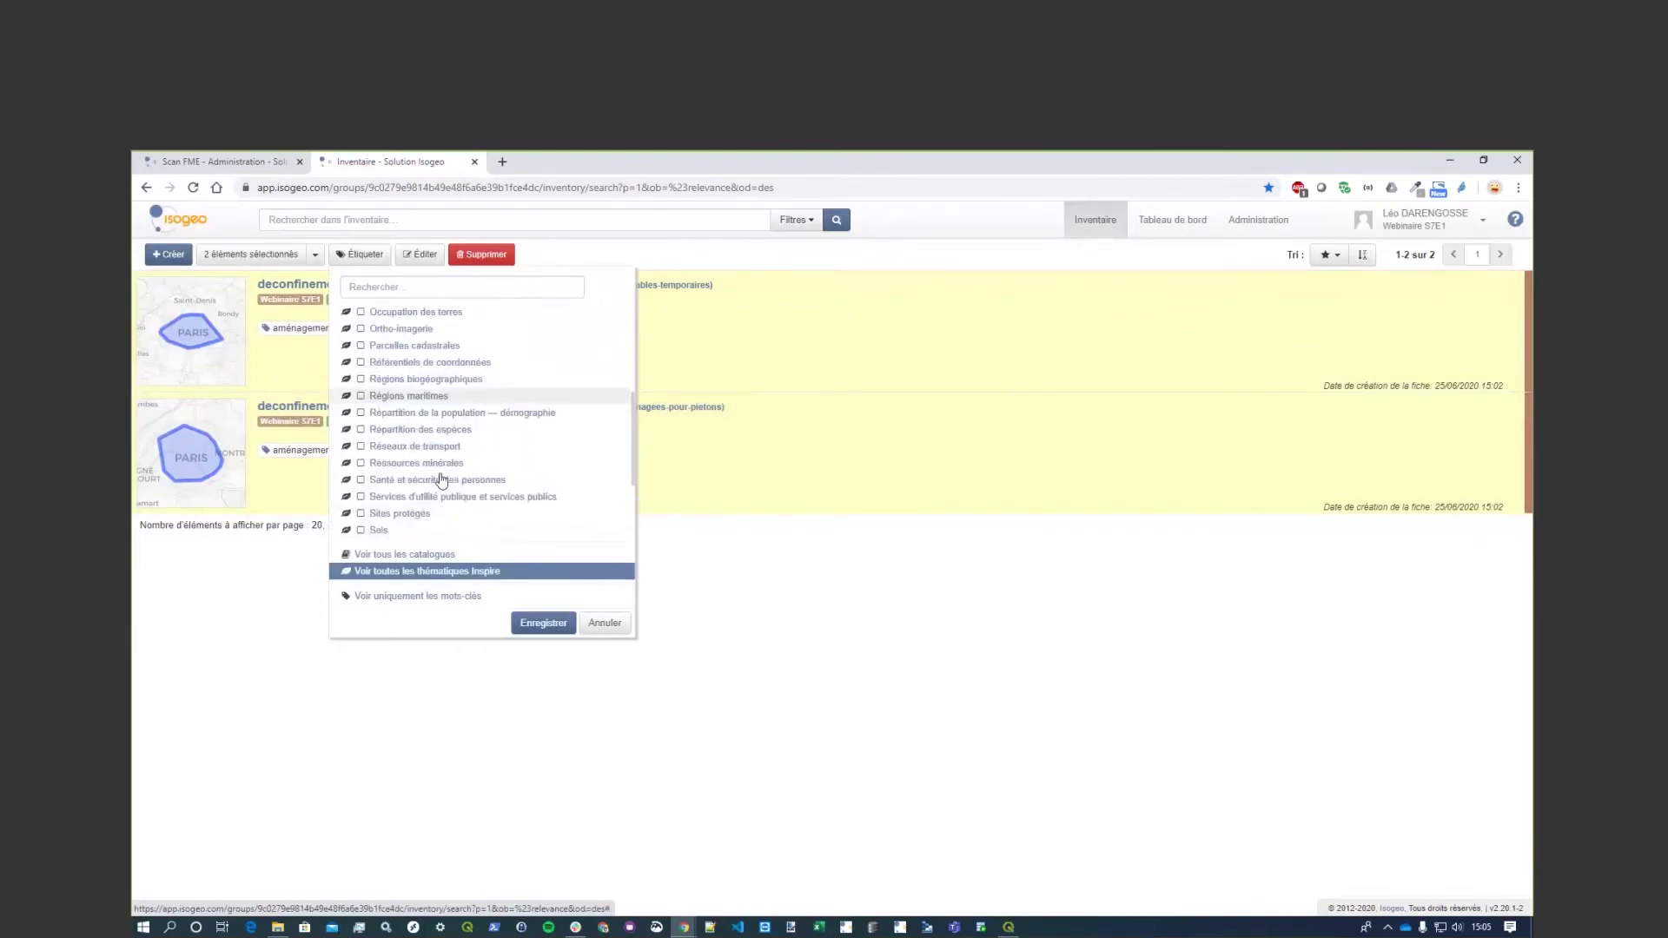
{"action": "left_click", "coordinate": [435, 447]}
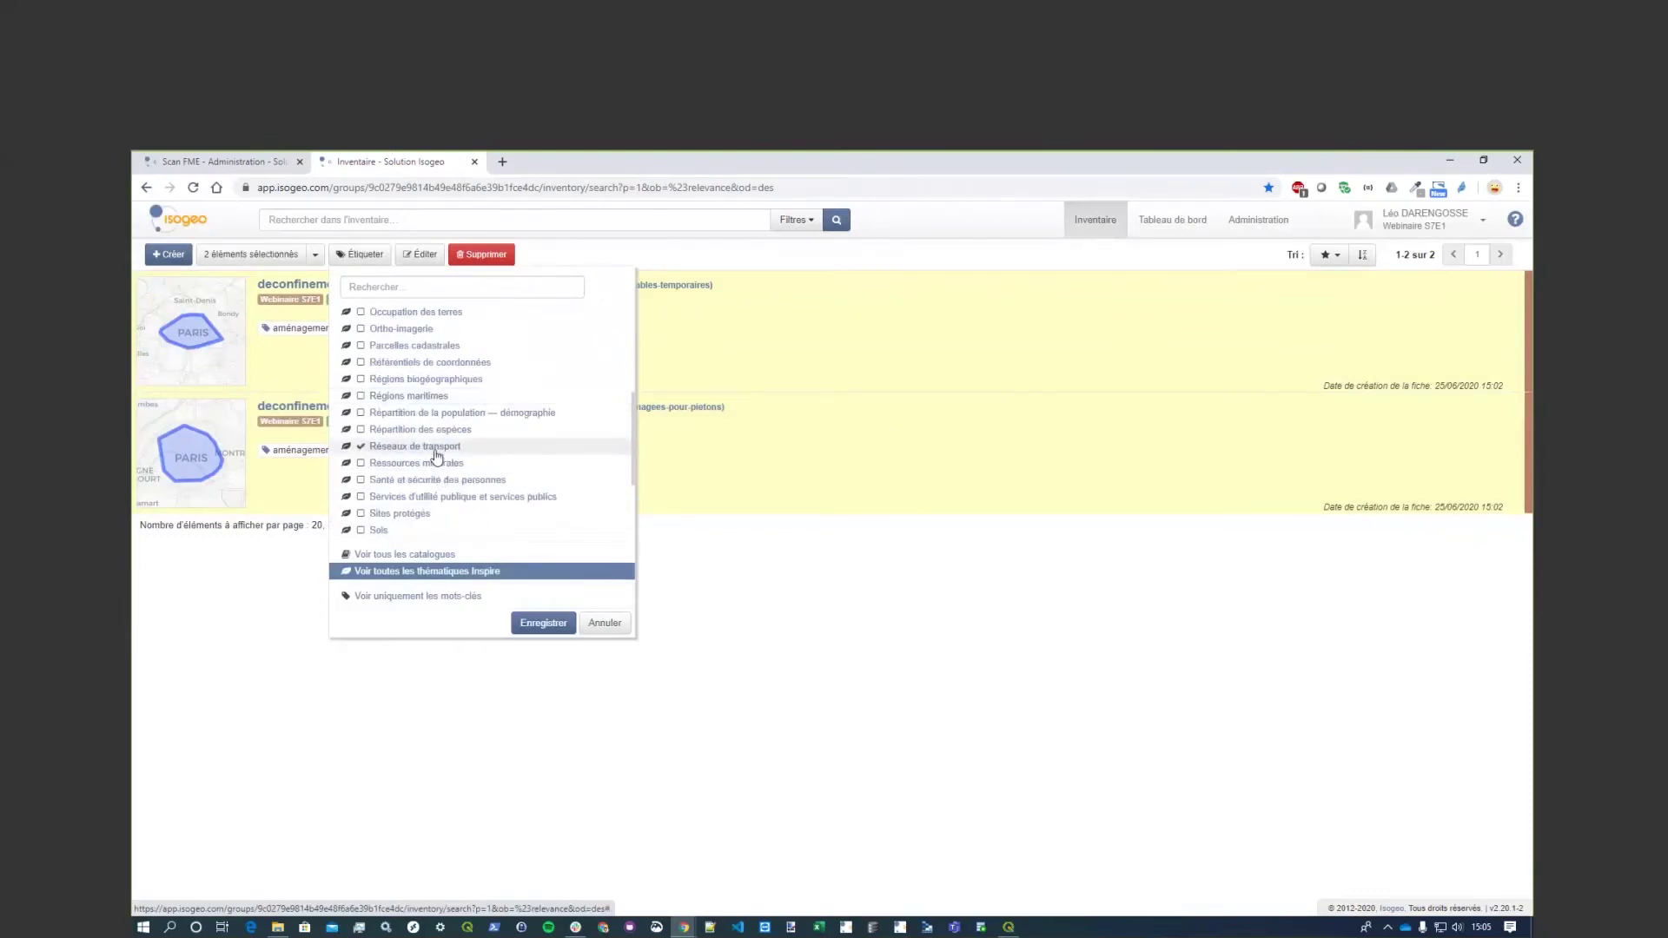
{"action": "left_click", "coordinate": [536, 625]}
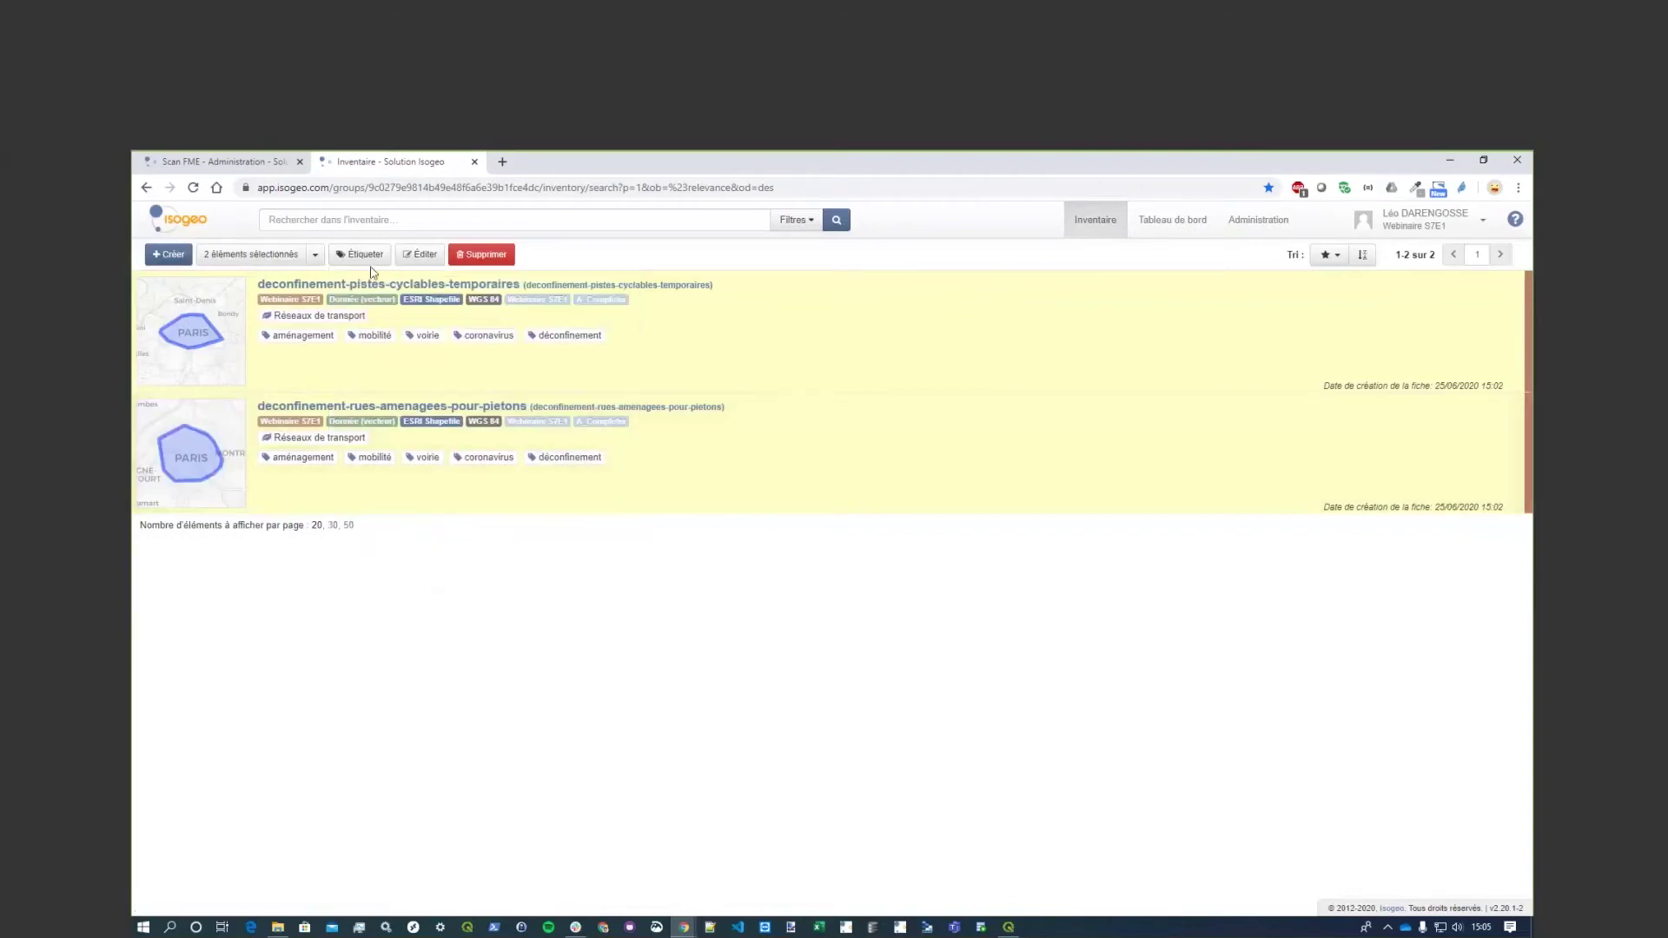
Add both selected records to the U_Externe catalogue and save.
{"action": "left_click", "coordinate": [371, 256]}
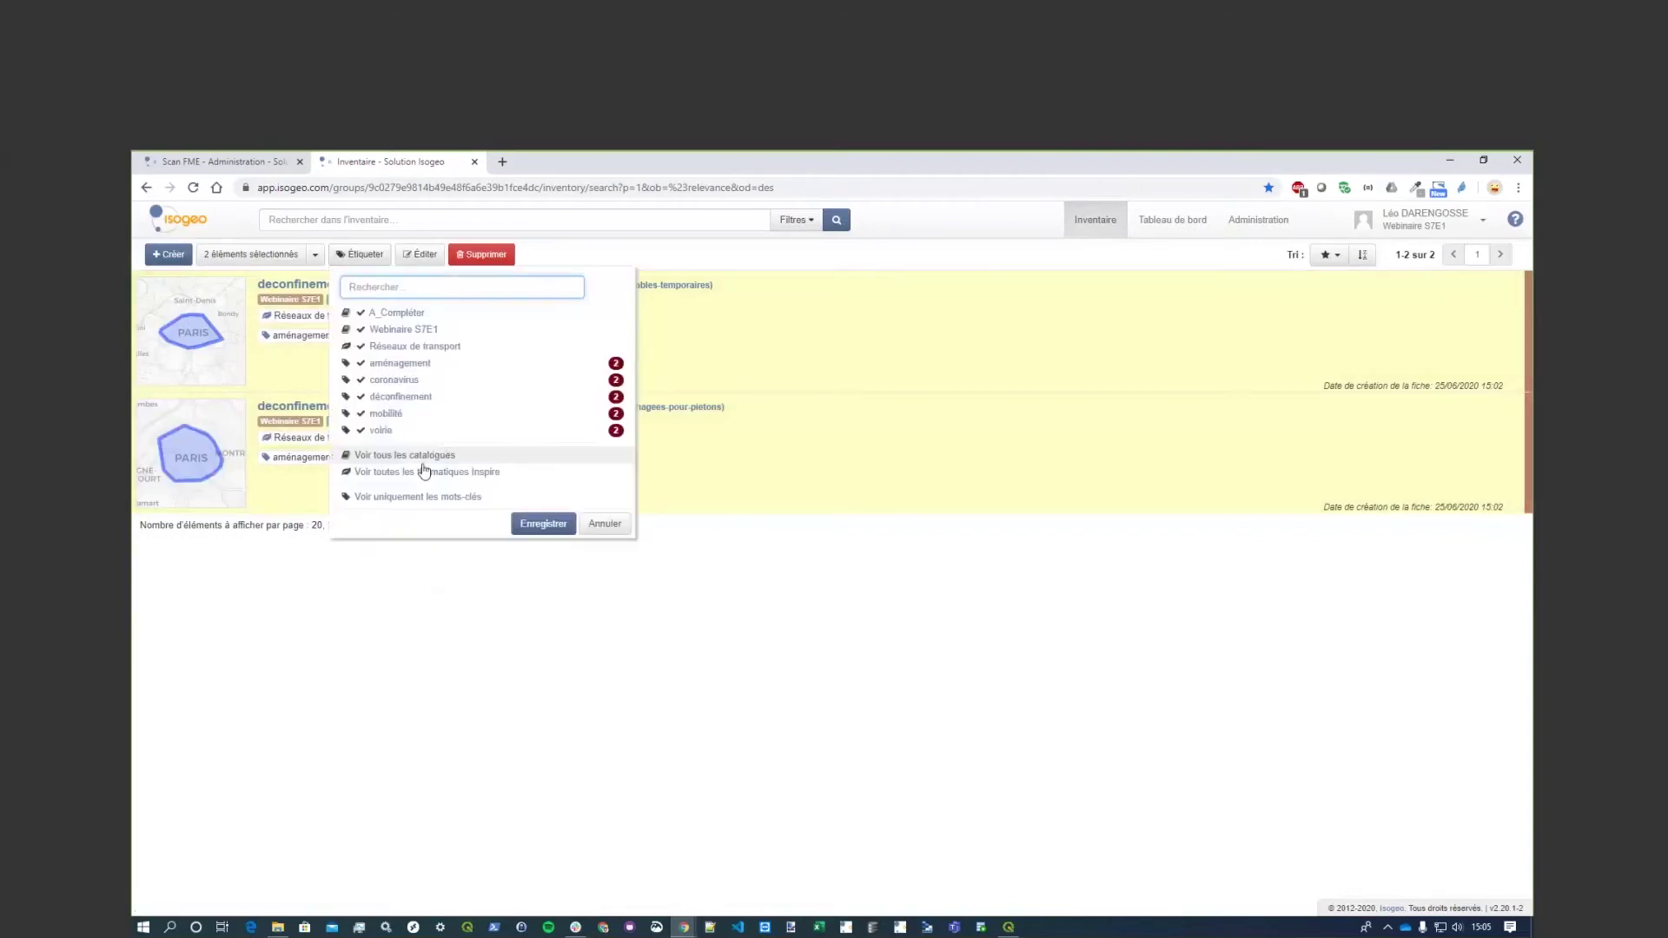
{"action": "left_click", "coordinate": [426, 456]}
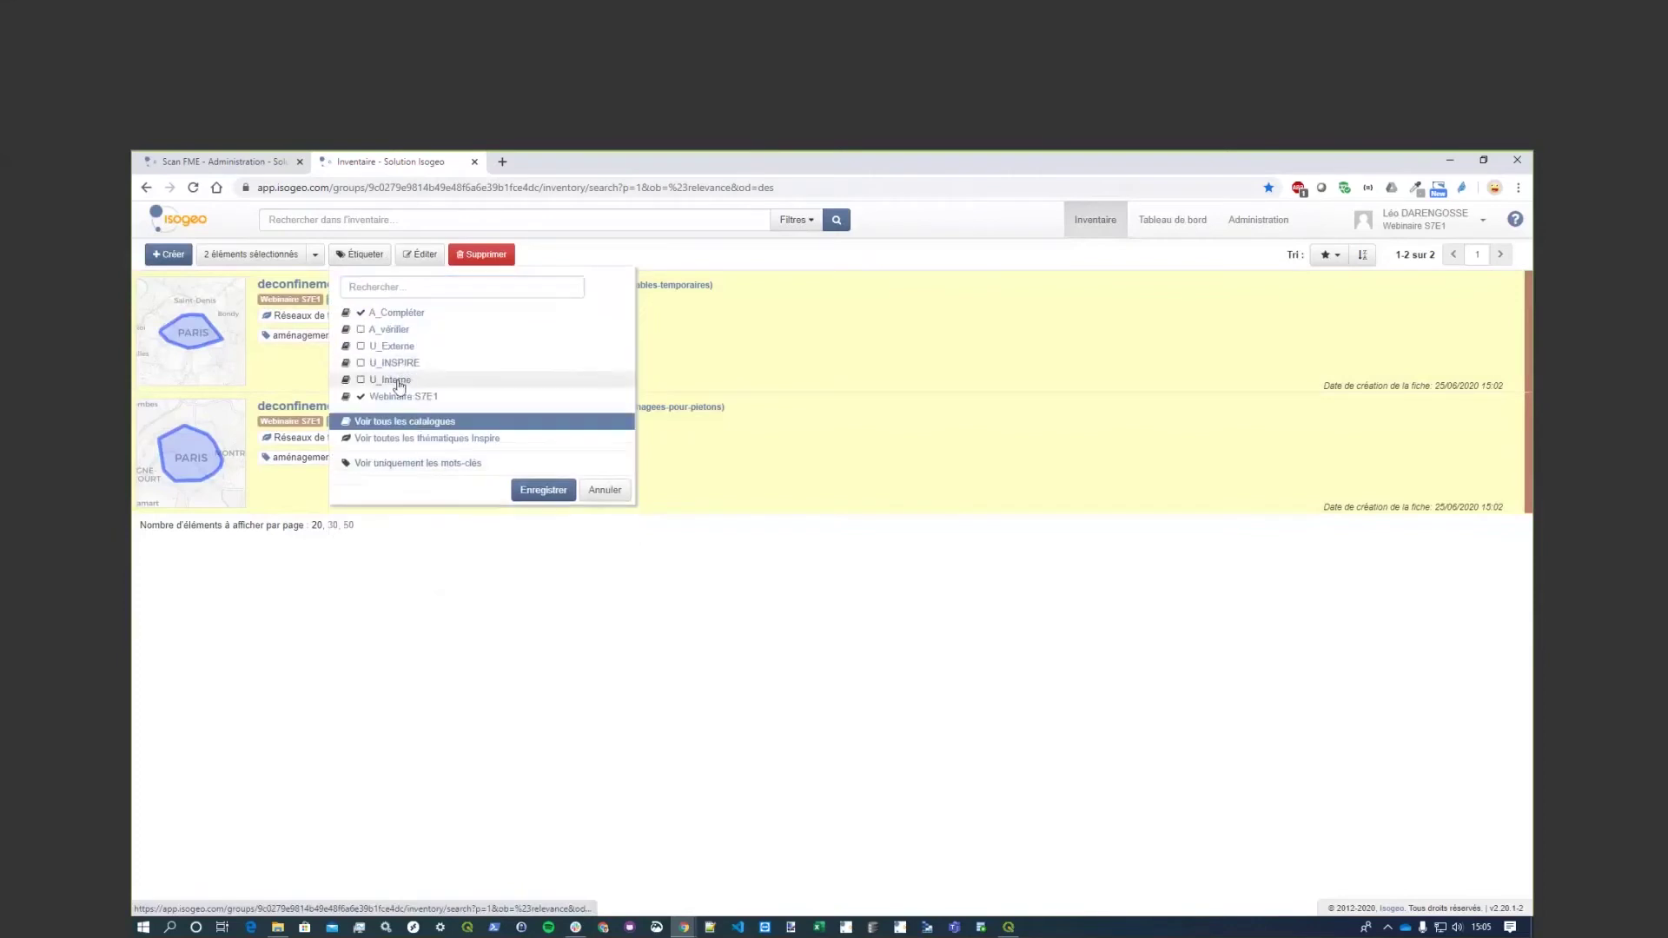
{"action": "left_click", "coordinate": [544, 490]}
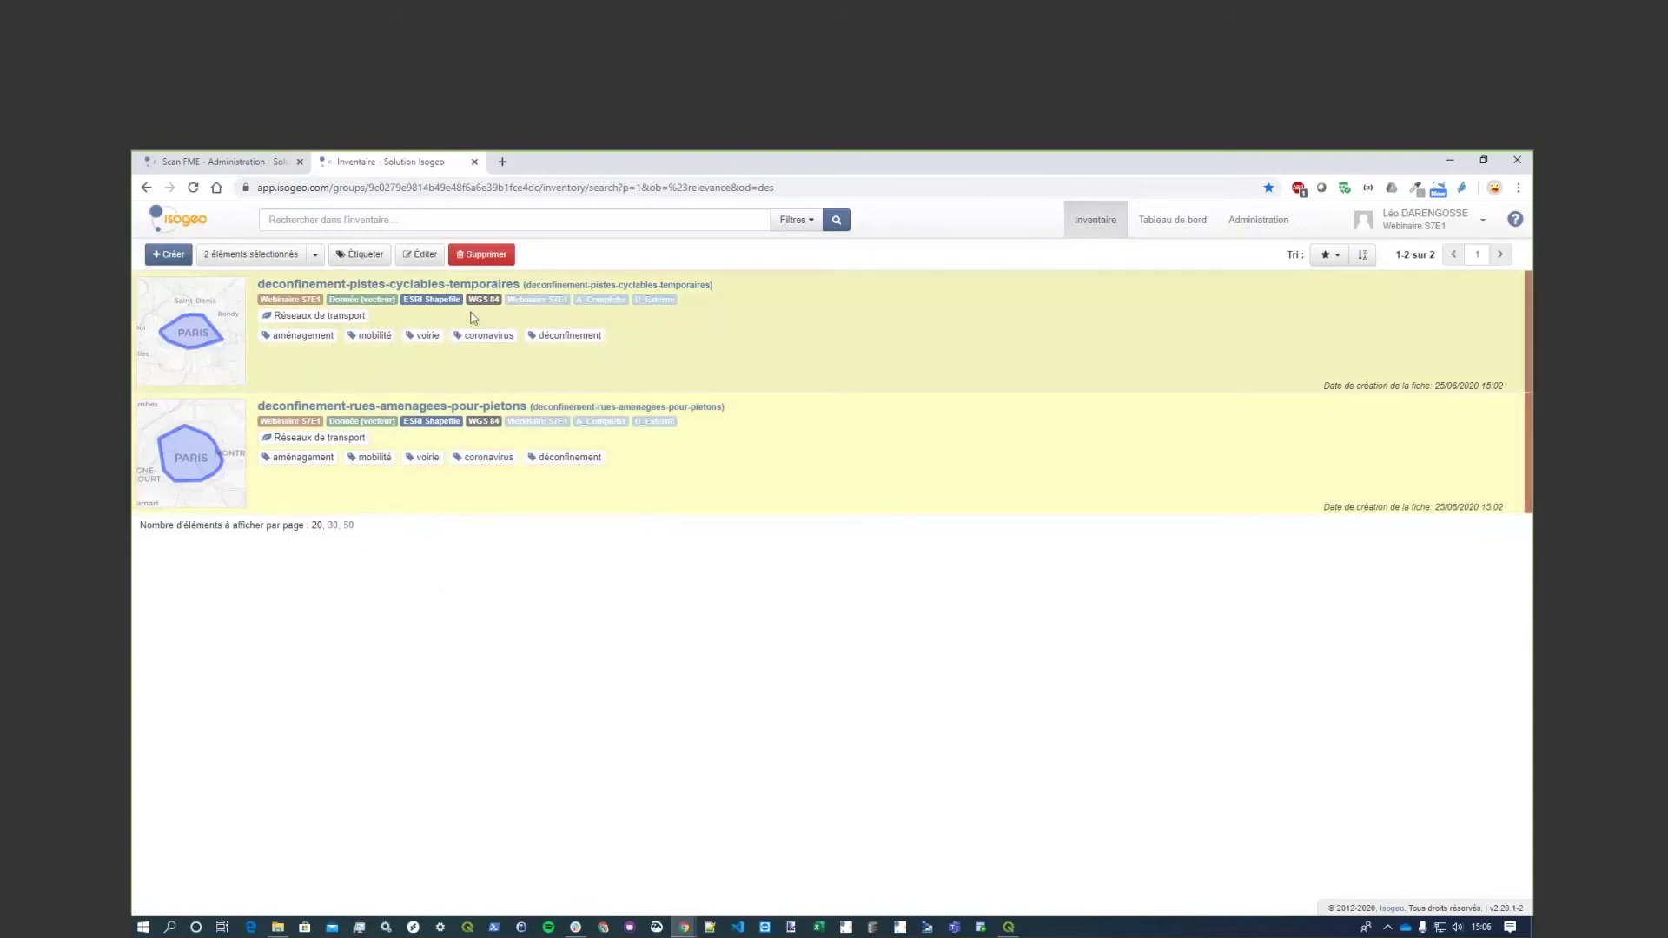
Open batch editing for the two selected records and set their title to "Nom - Ville de Paris".
{"action": "left_click", "coordinate": [421, 255]}
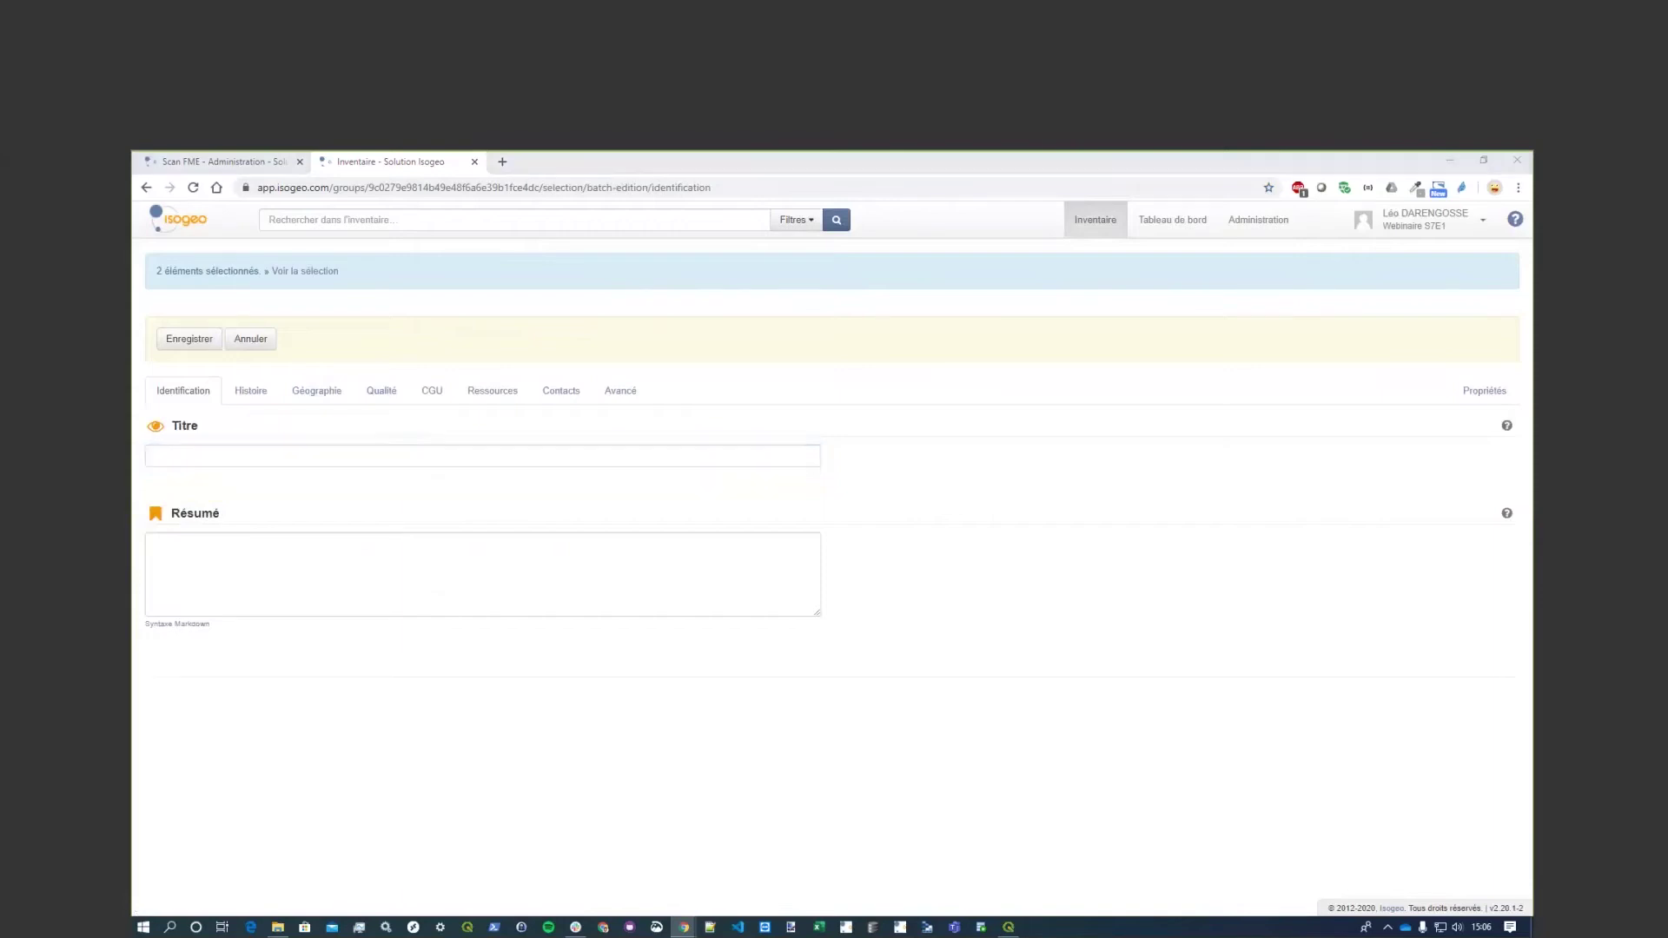
{"action": "left_click", "coordinate": [277, 459]}
{"action": "type", "text": "Nom - Ville de Paris"}
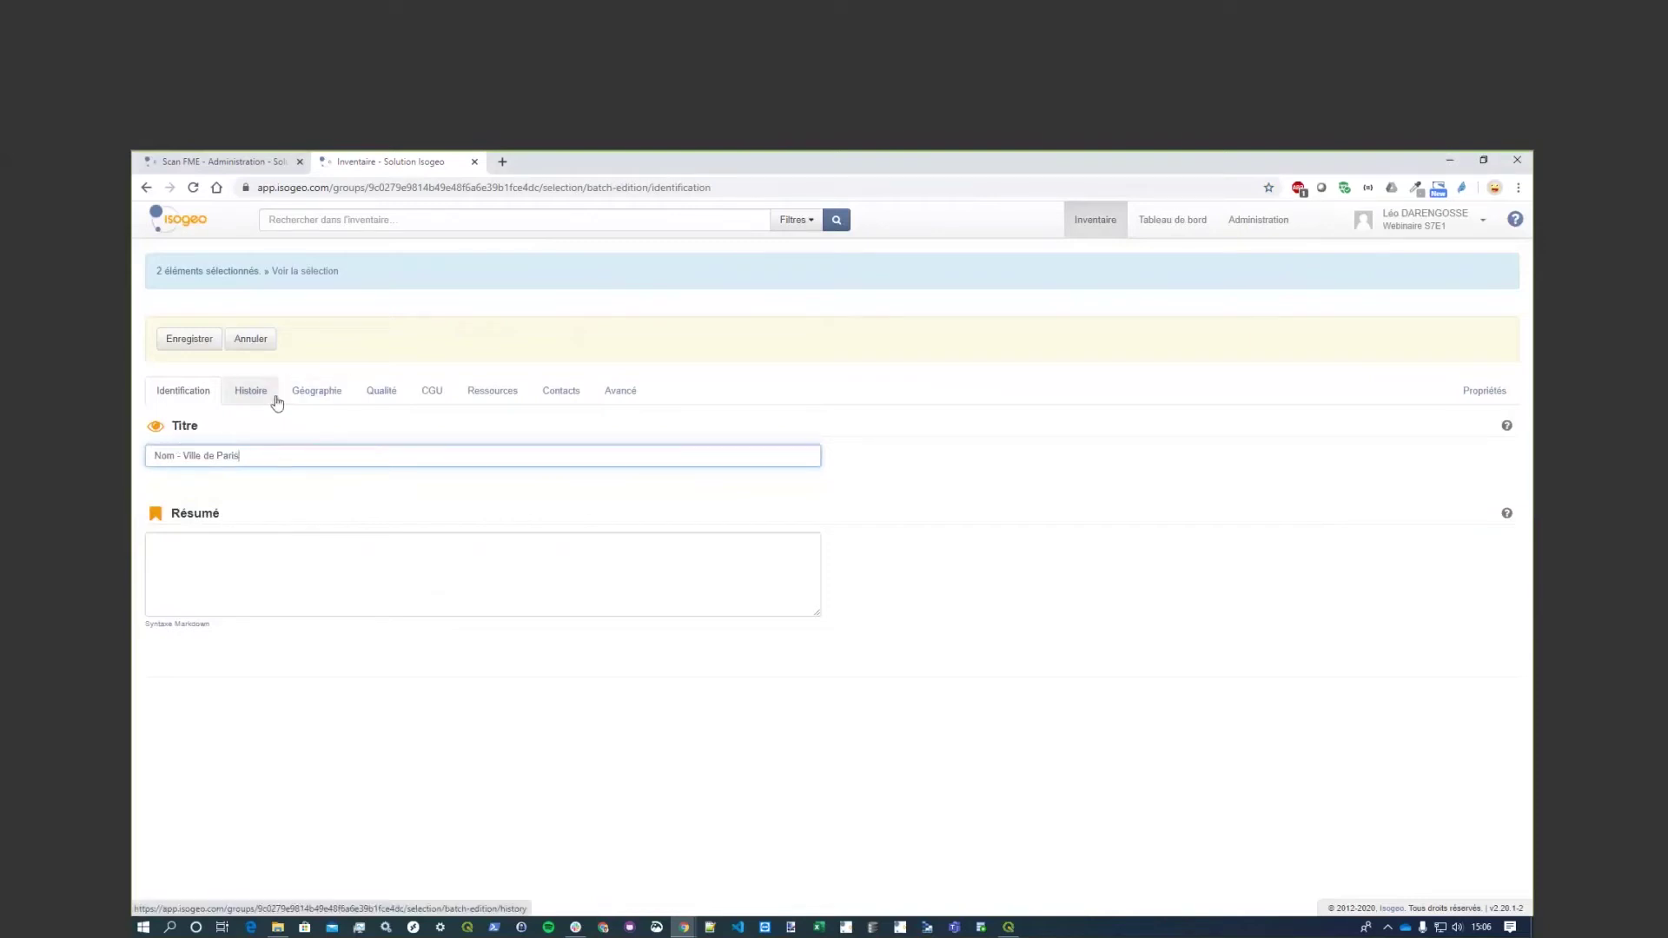
Fill in the history's collection context, explaining that Paris sets up provisional facilities to avoid a massive return to cars and the métro after lockdown.
{"action": "left_click", "coordinate": [276, 402]}
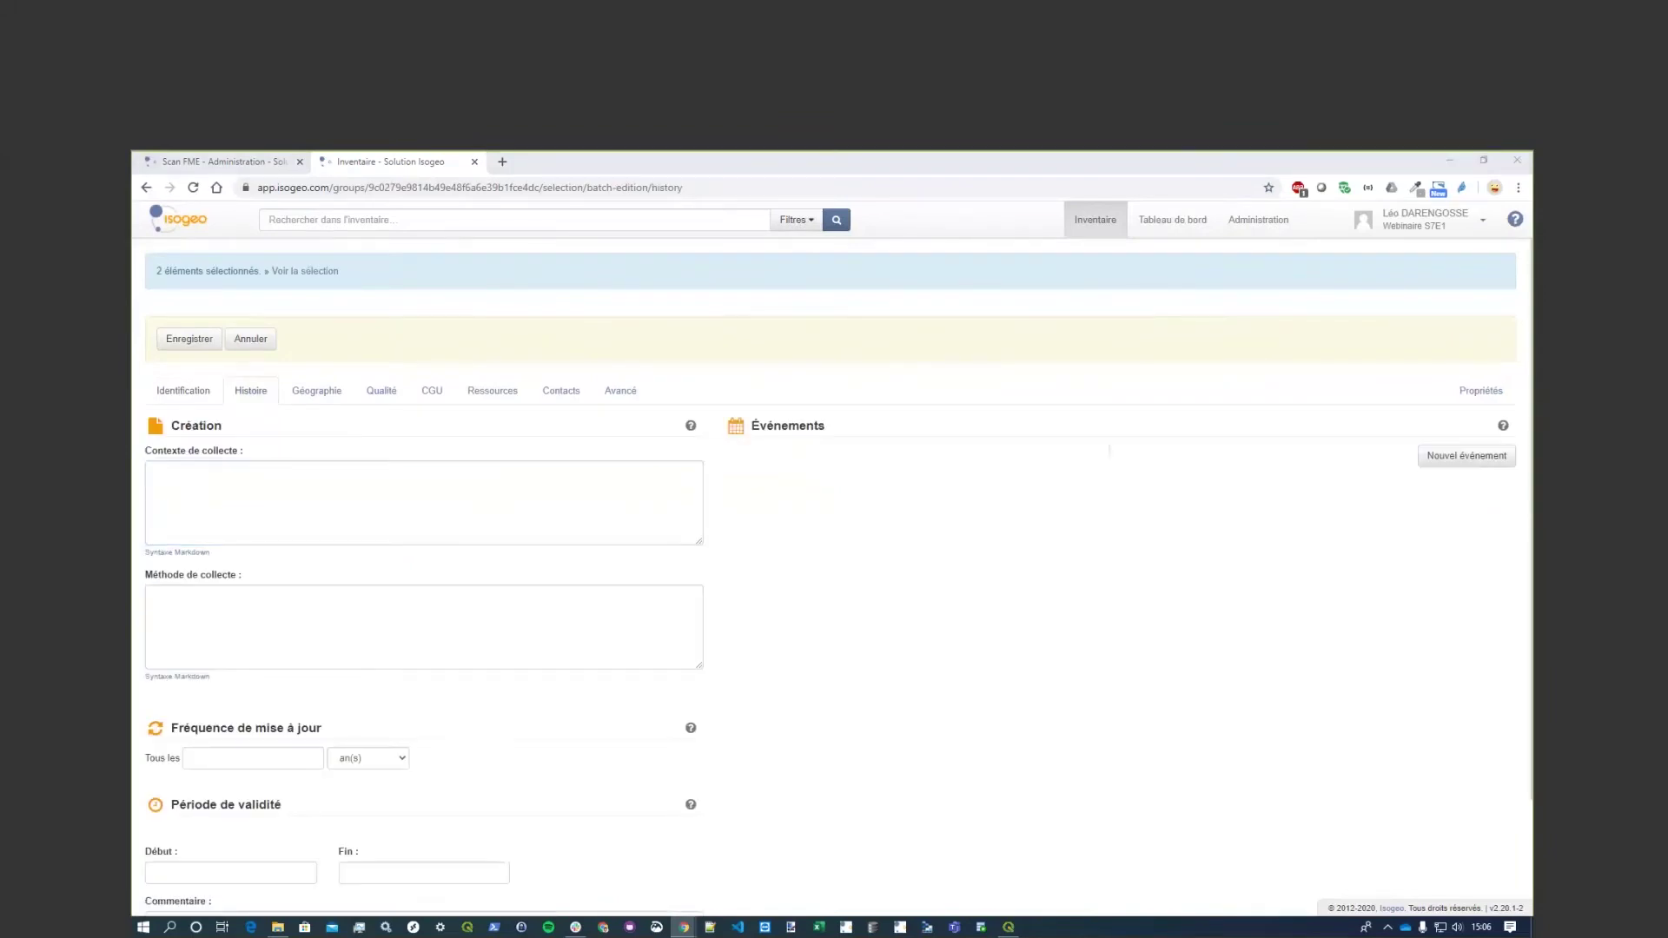
{"action": "left_click", "coordinate": [283, 494]}
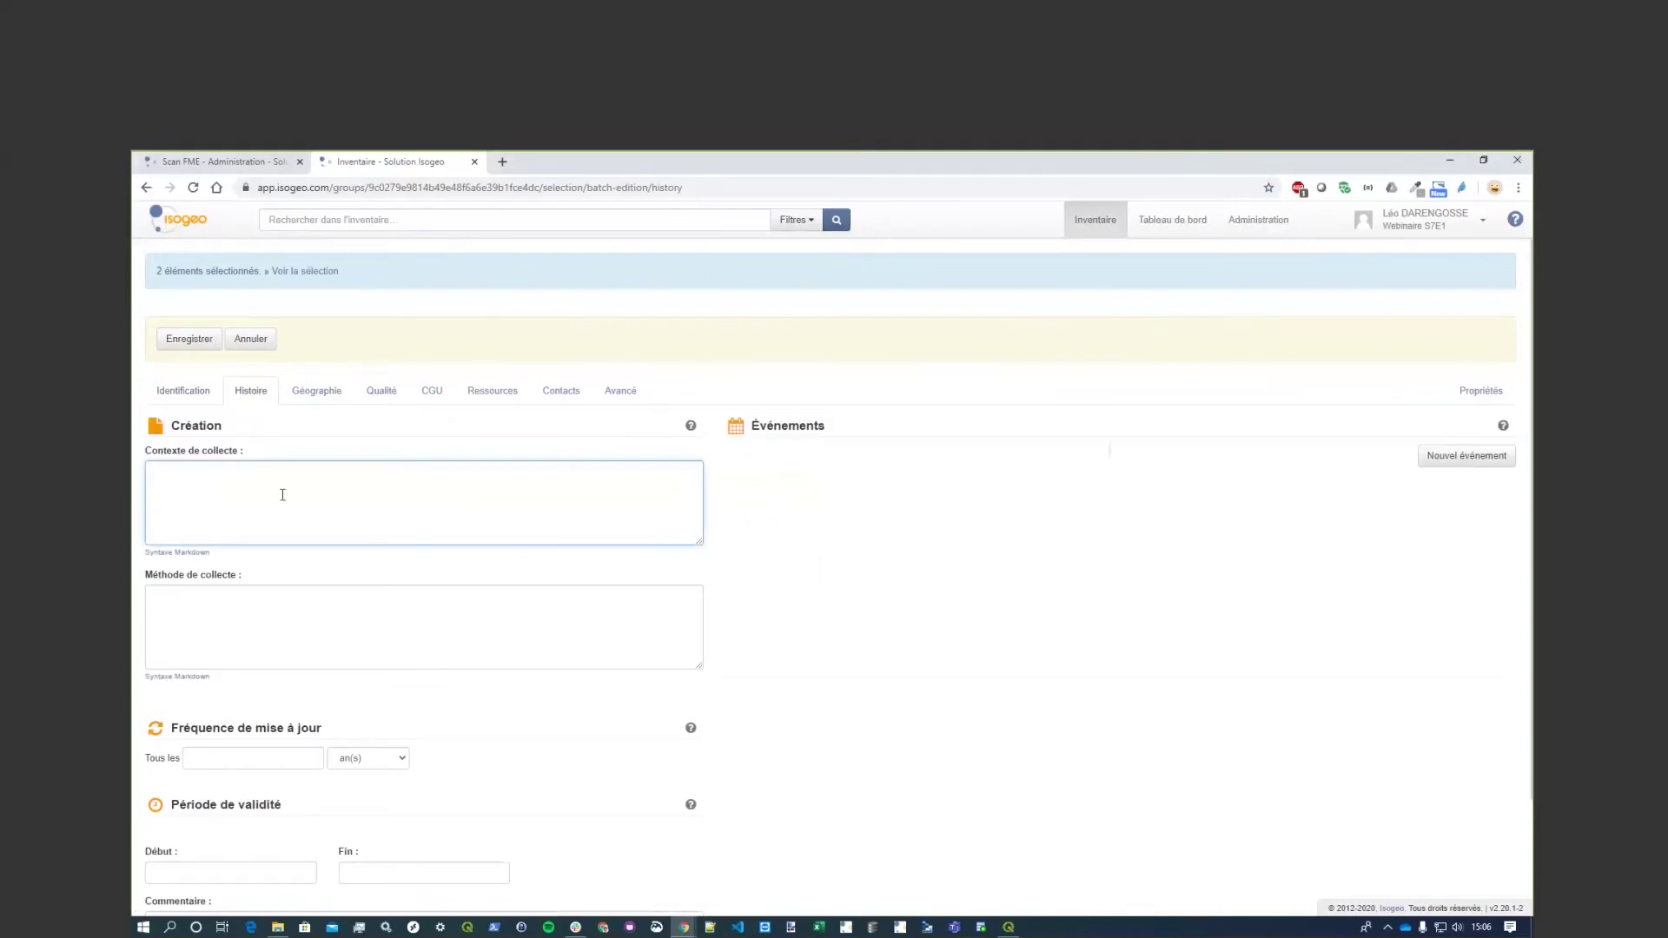
{"action": "type", "text": "Pour assurer un déconfinement tout en douceur, la ville de Paris met en place des aménagements provisoires afin d'éviter un retour massif à l'usage de la voiture individuelle et du métro en créant des alternatives de transport aux voyageurs."}
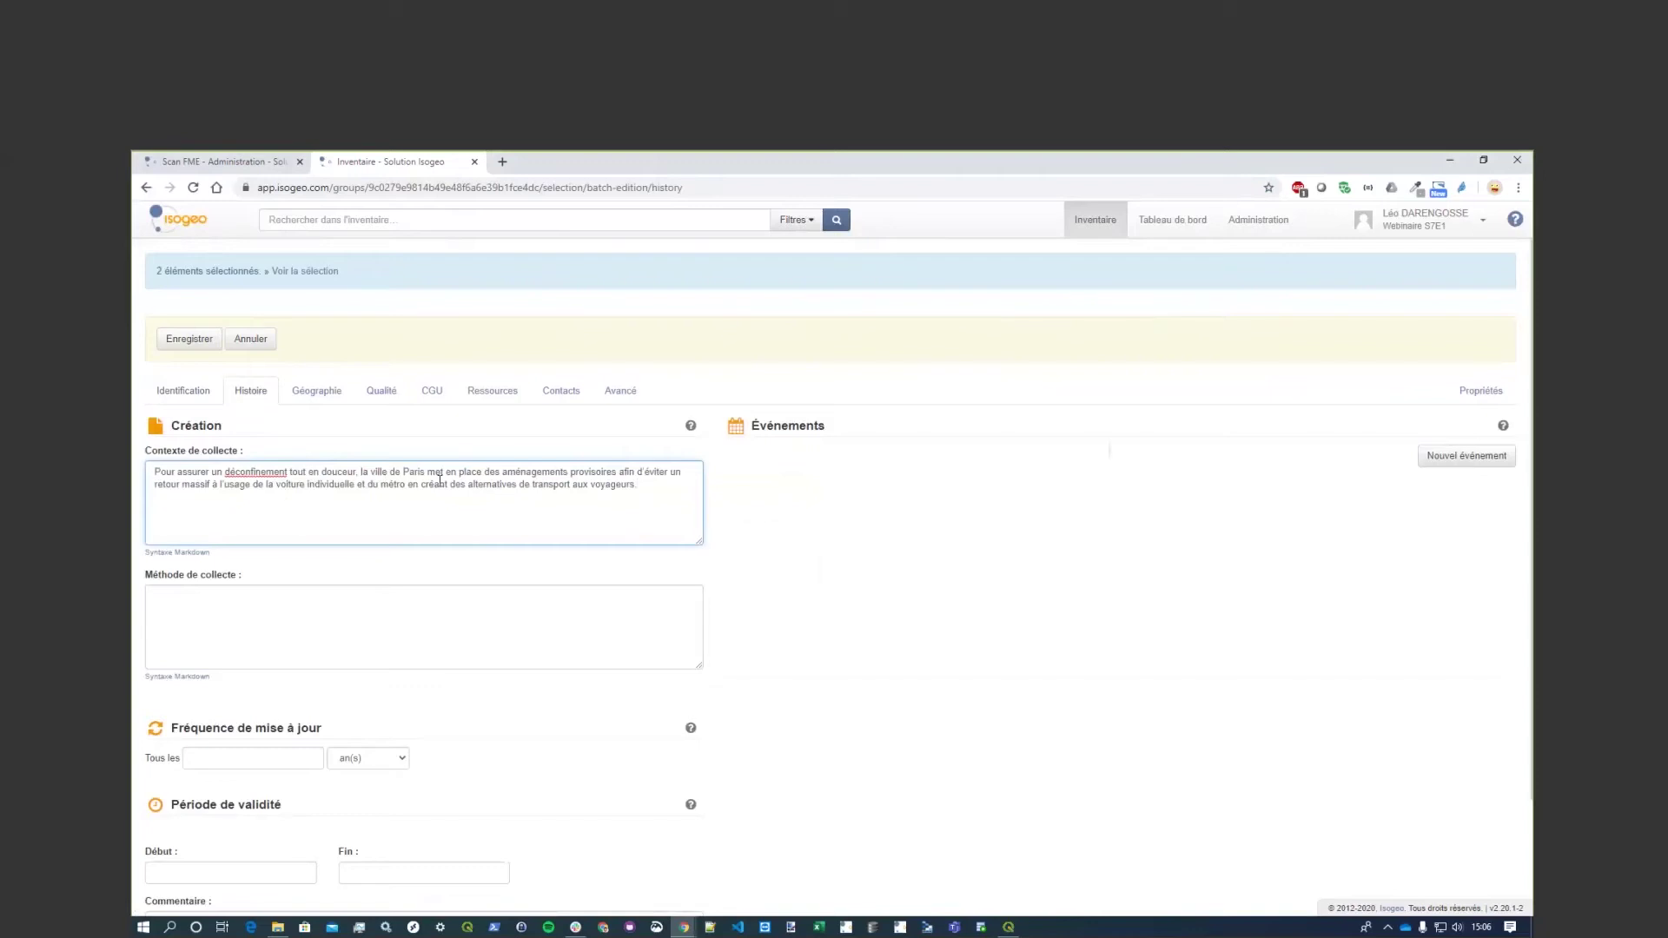
{"action": "left_click", "coordinate": [436, 484]}
{"action": "type", "text": "é"}
Set the collection method to "Données collectées sur le terrain par la direction de la Voirie et des déplacements de la Ville de Paris.".
{"action": "left_click", "coordinate": [344, 631]}
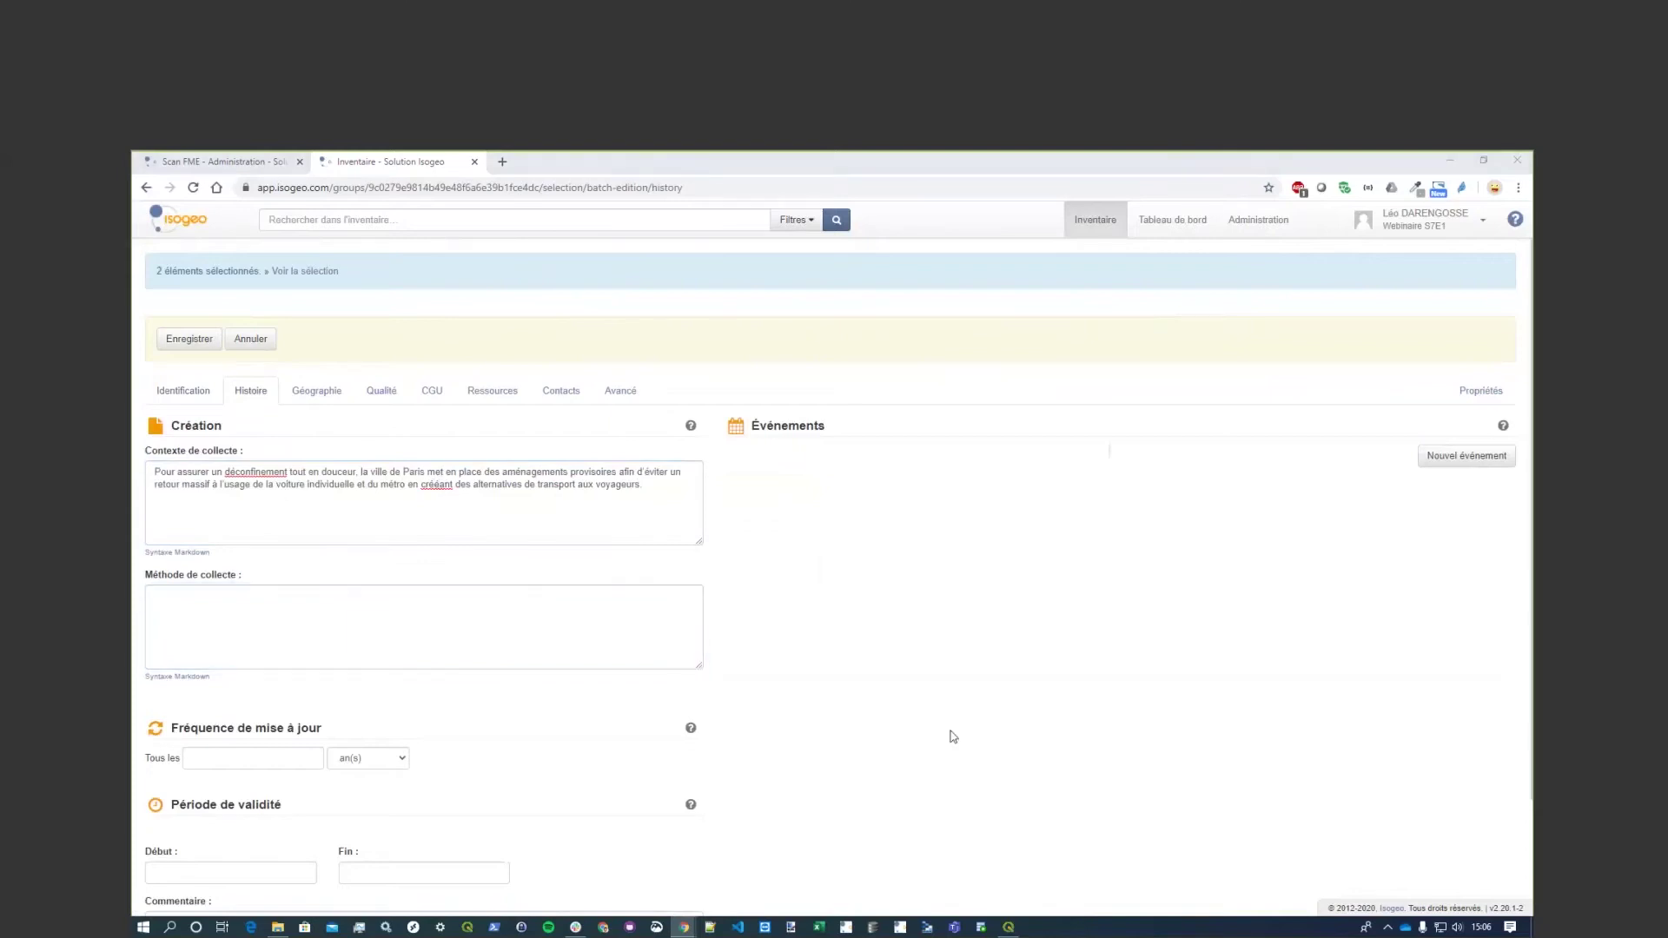
{"action": "left_click", "coordinate": [298, 636]}
{"action": "type", "text": "Données collectées sur le terrain par la direction de la Voirie et des déplacements de la Ville de Paris"}
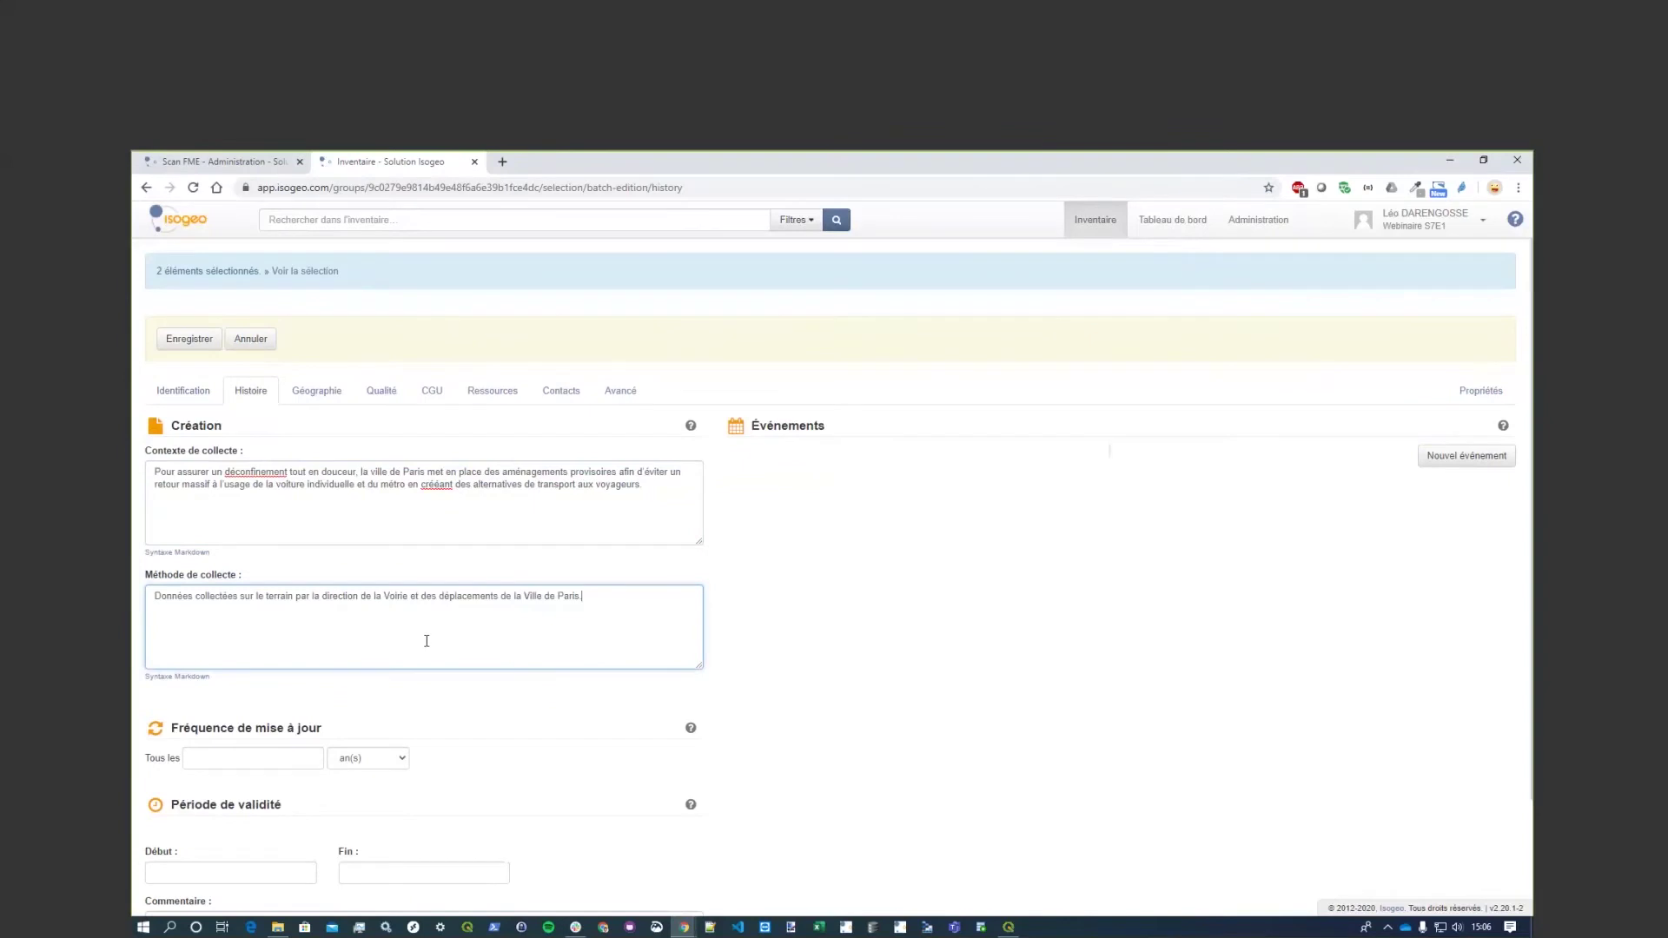
Set the update frequency of the two selected records to every 1 jour(s).
{"action": "scroll", "coordinate": [1098, 380], "scroll_direction": "down", "scroll_amount": 2}
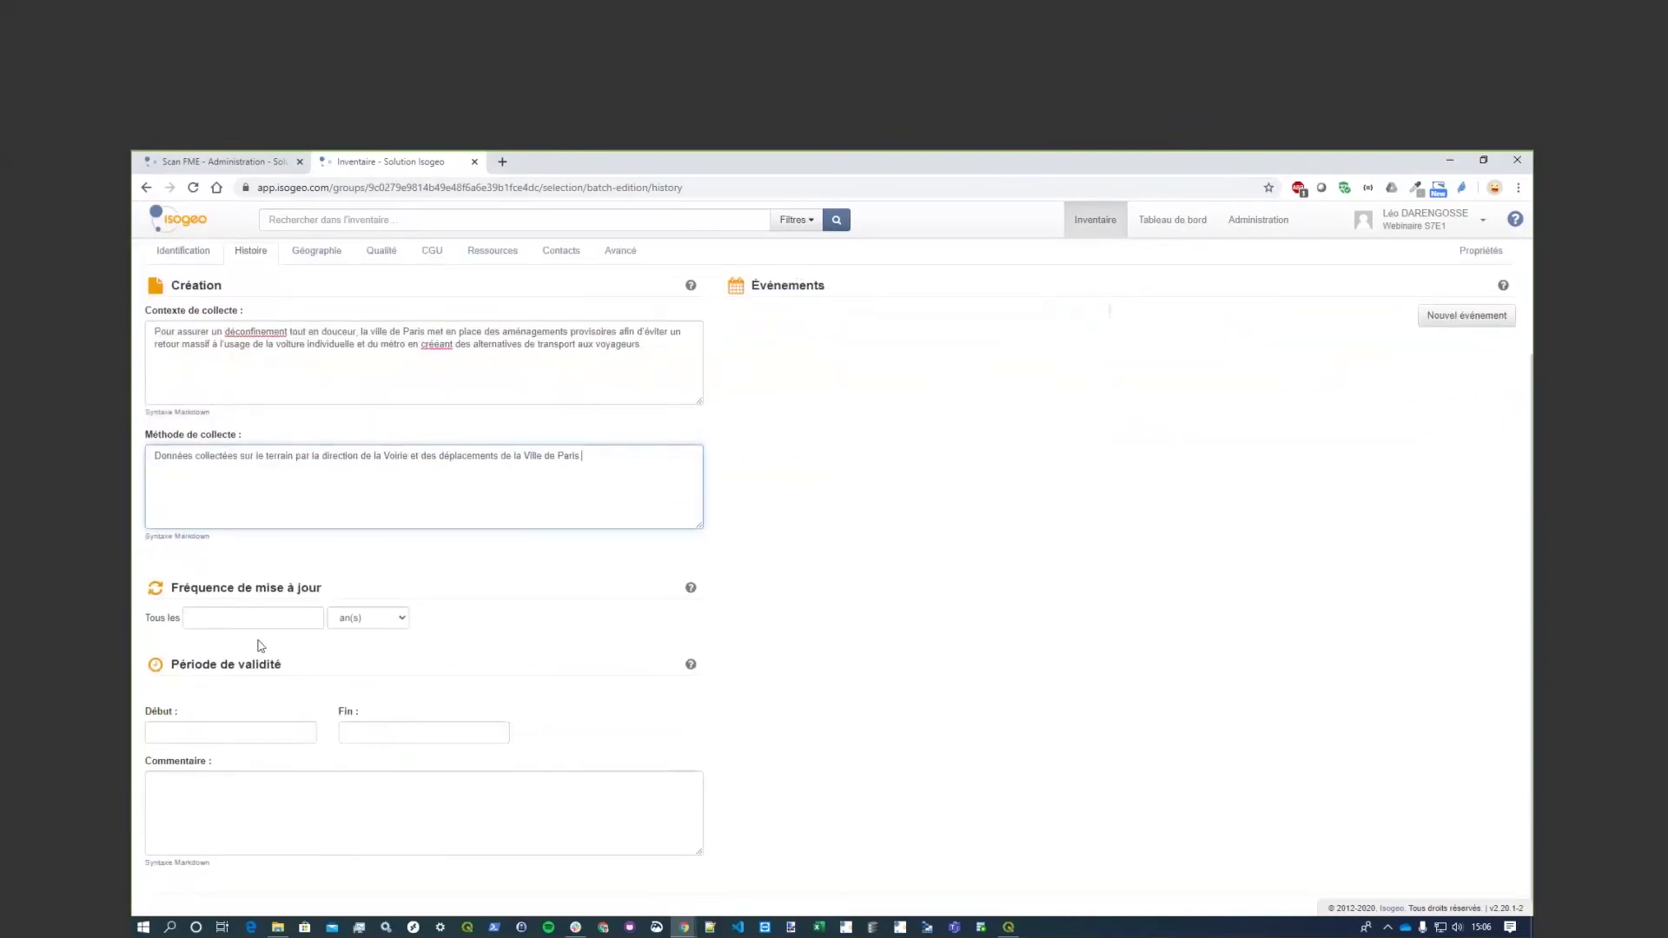
{"action": "left_click", "coordinate": [373, 620]}
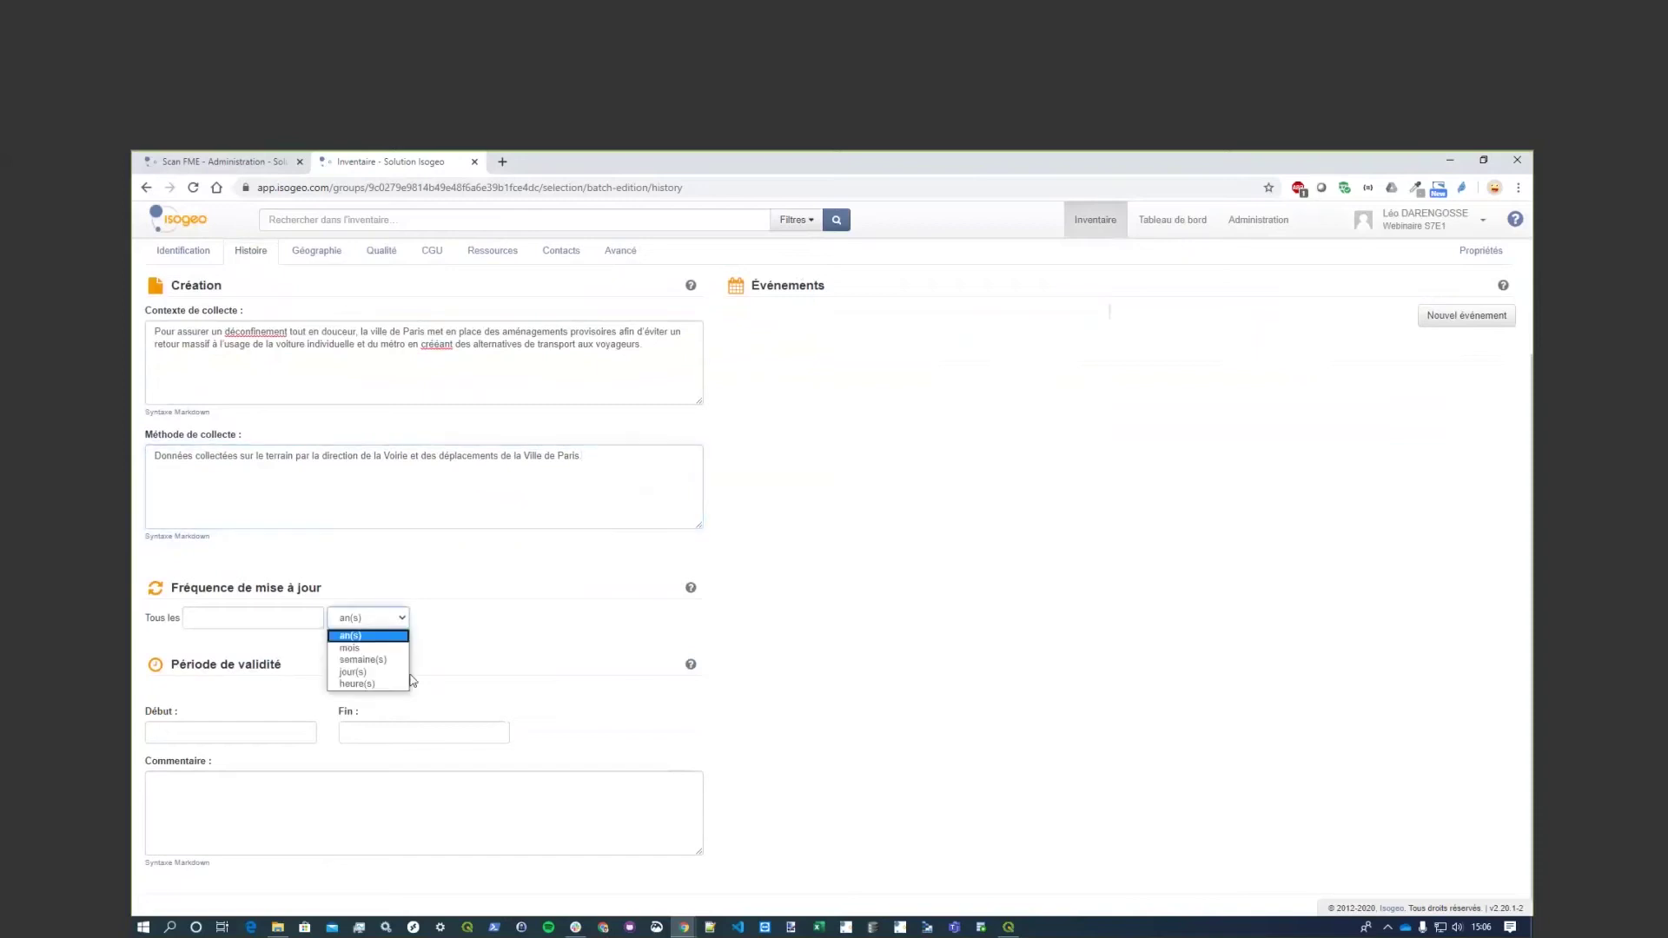
{"action": "left_click", "coordinate": [379, 672]}
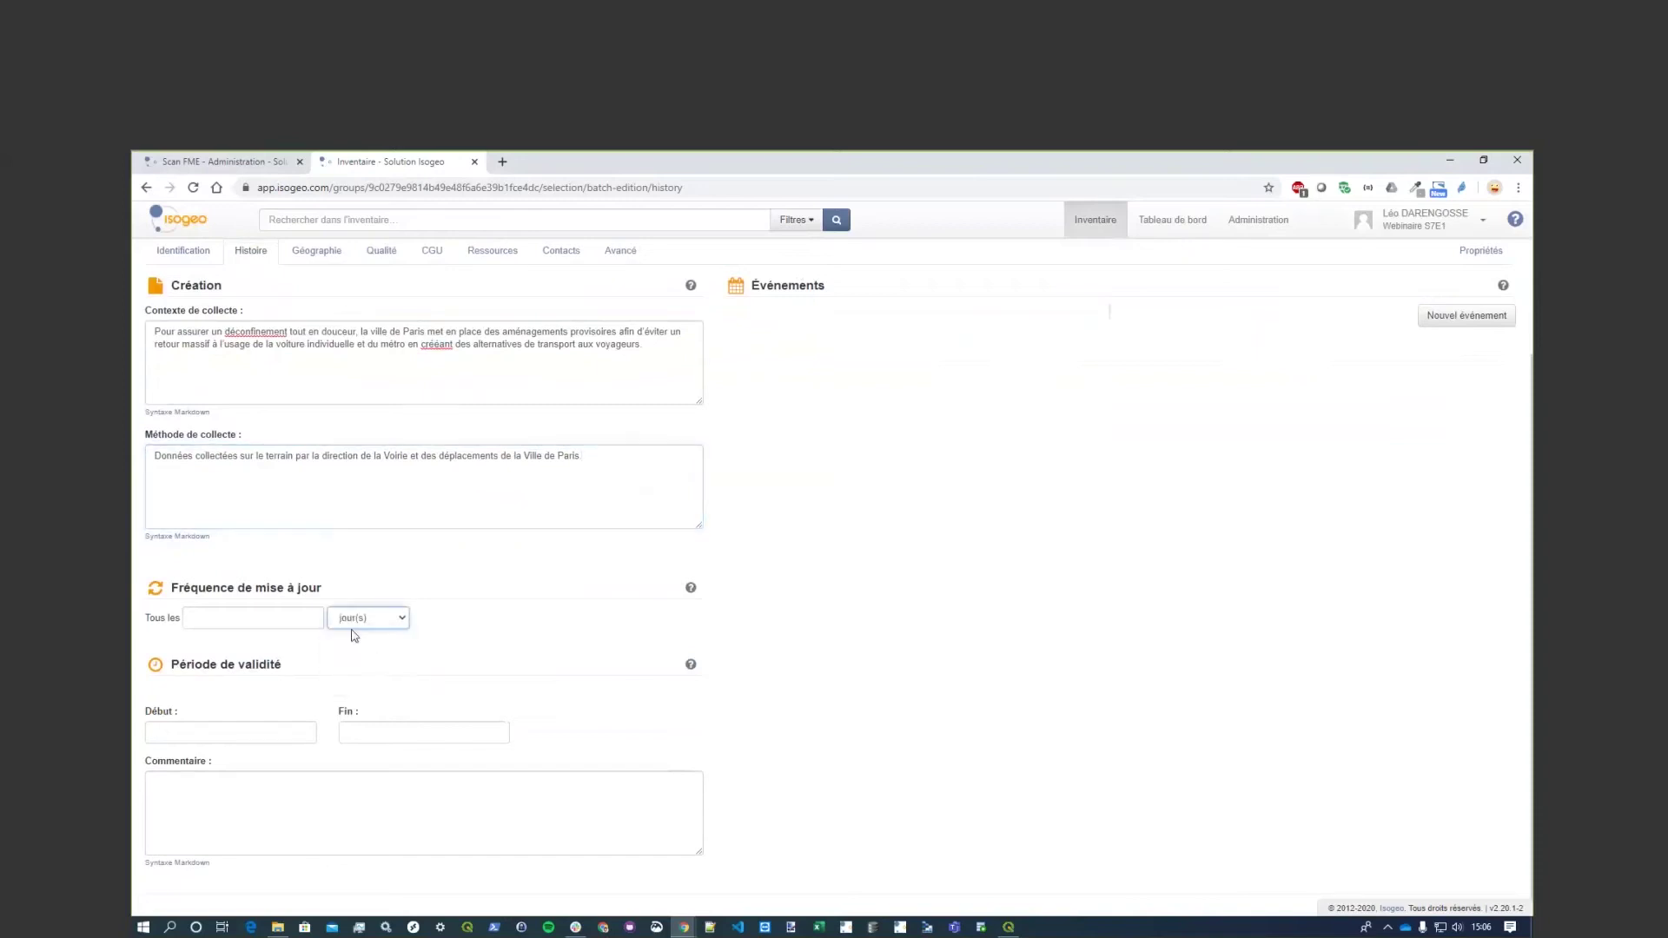
{"action": "left_click", "coordinate": [308, 615]}
{"action": "left_click", "coordinate": [1093, 567]}
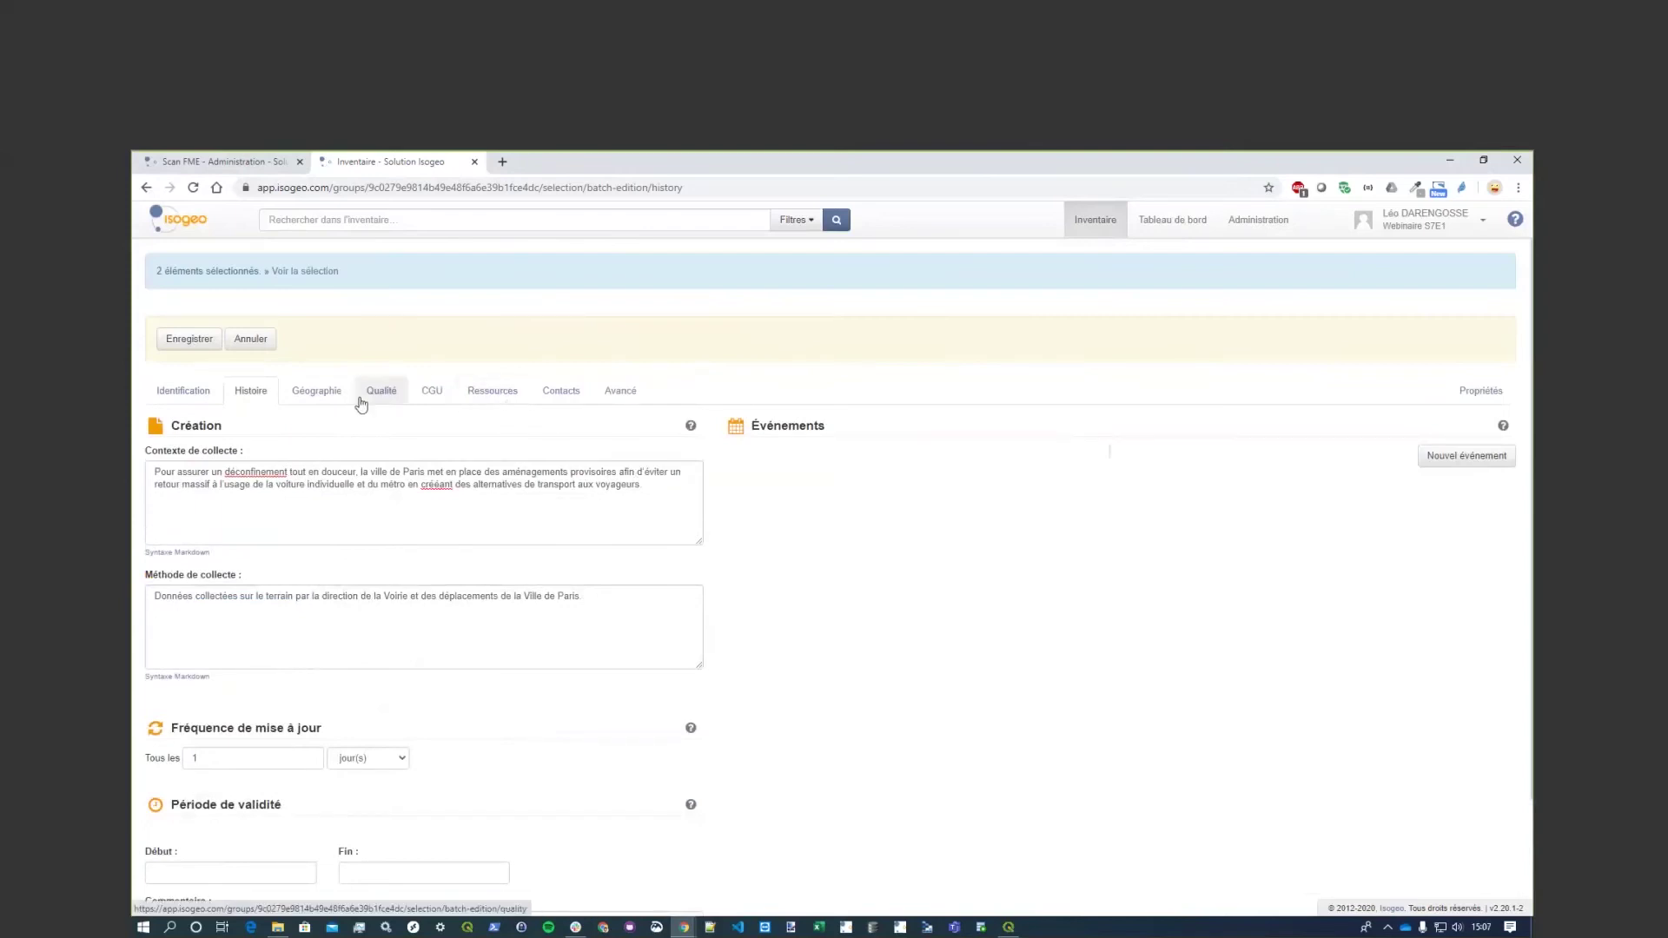
In the geography information, set the equivalent scale of the spatial resolution to 1:5000.
{"action": "left_click", "coordinate": [318, 392]}
{"action": "left_click", "coordinate": [1188, 666]}
{"action": "type", "text": "5000"}
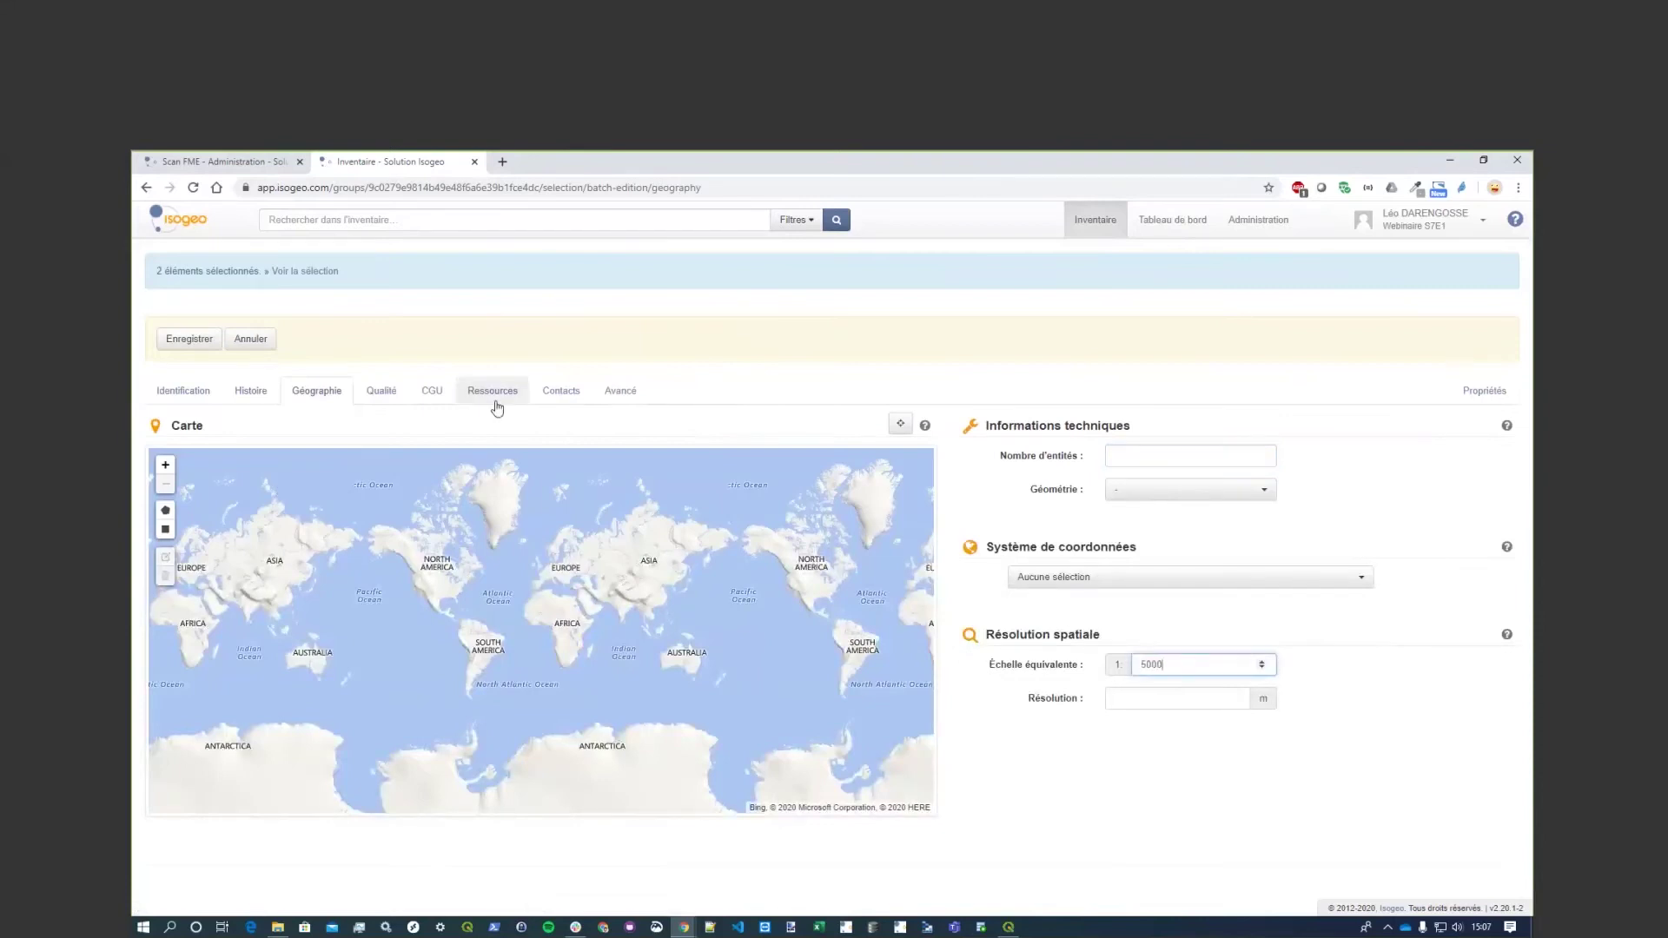
Add a new condition of use with the licence "Licence ouverte ETALAB 2.0".
{"action": "left_click", "coordinate": [434, 393]}
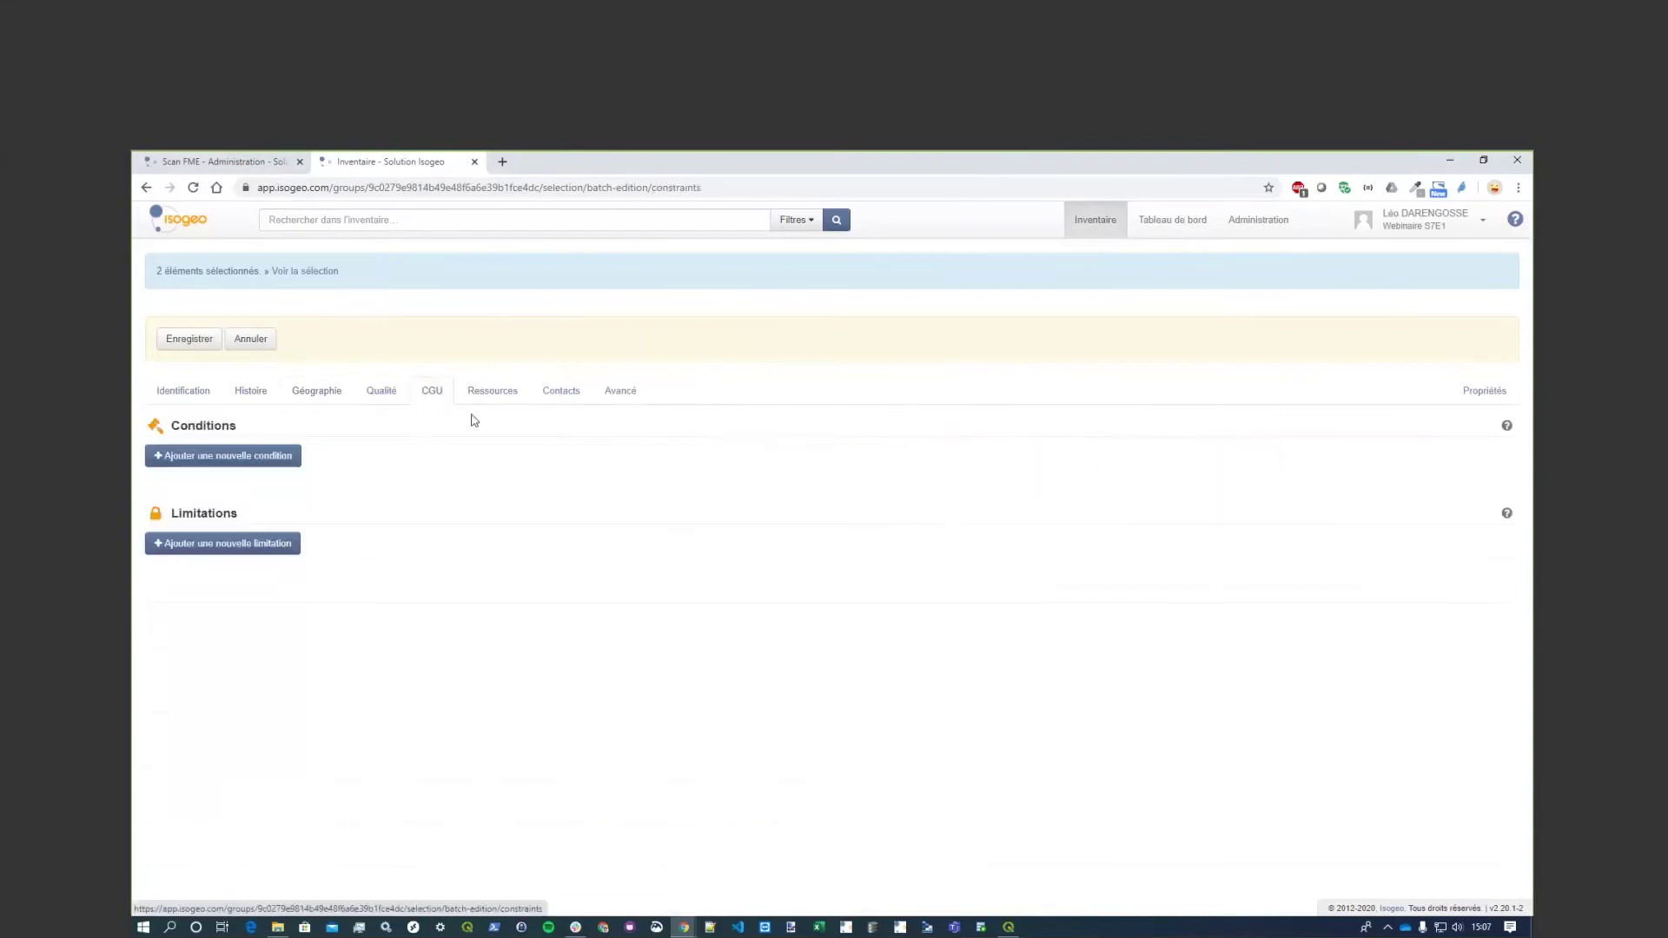
{"action": "left_click", "coordinate": [277, 461]}
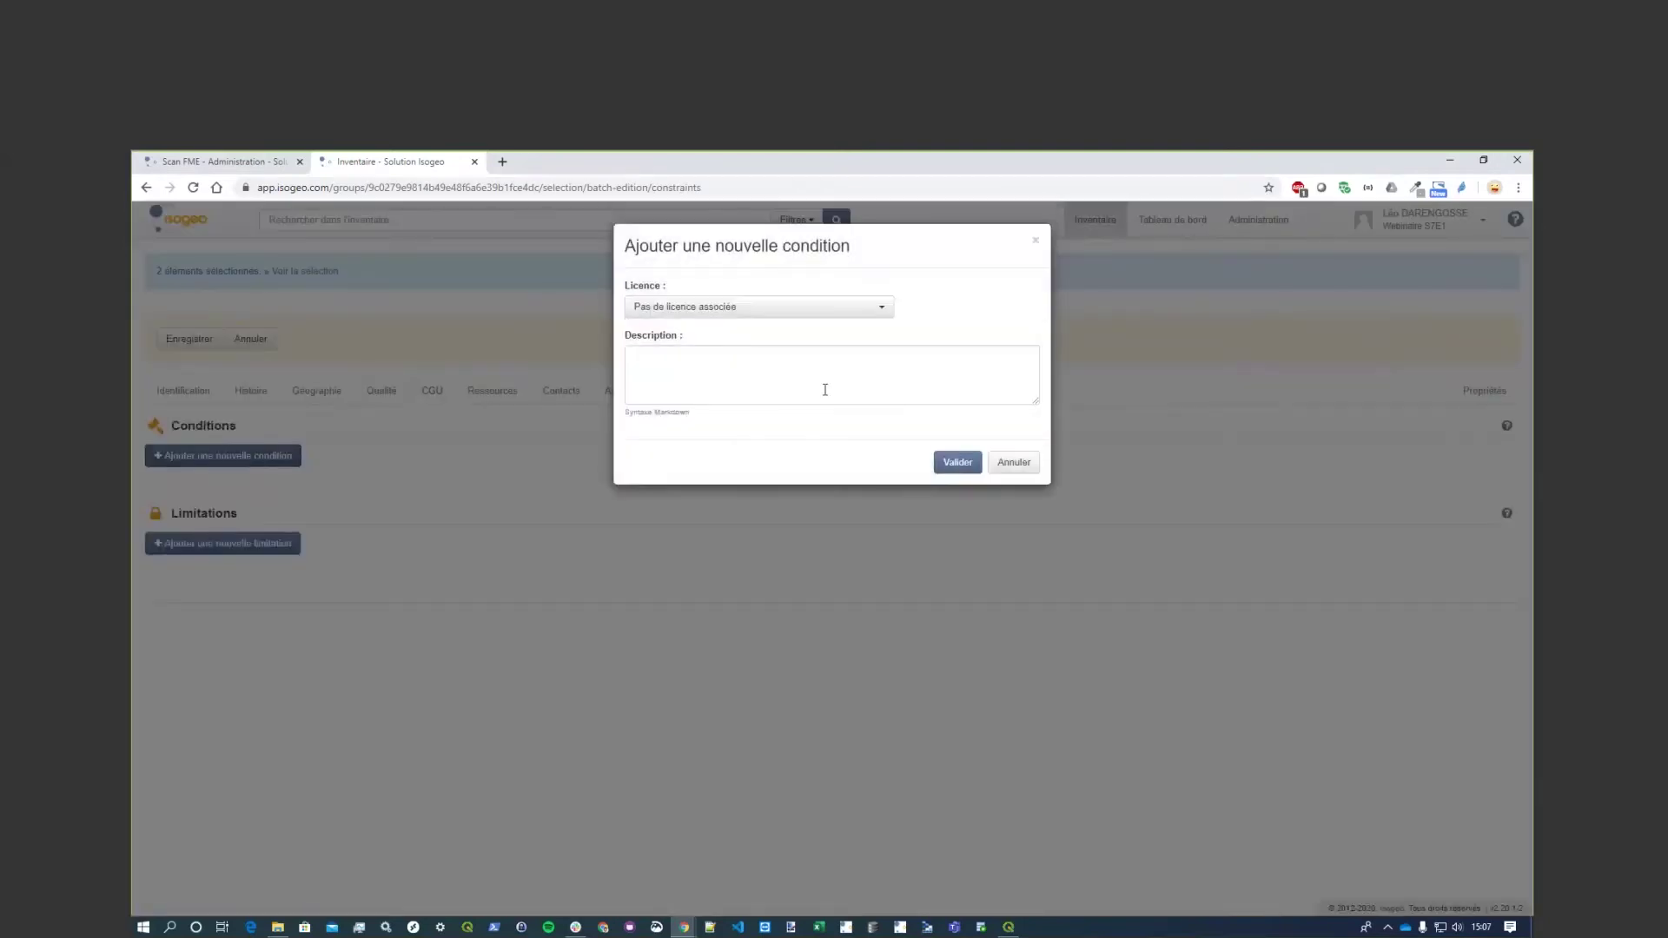
{"action": "left_click", "coordinate": [836, 309]}
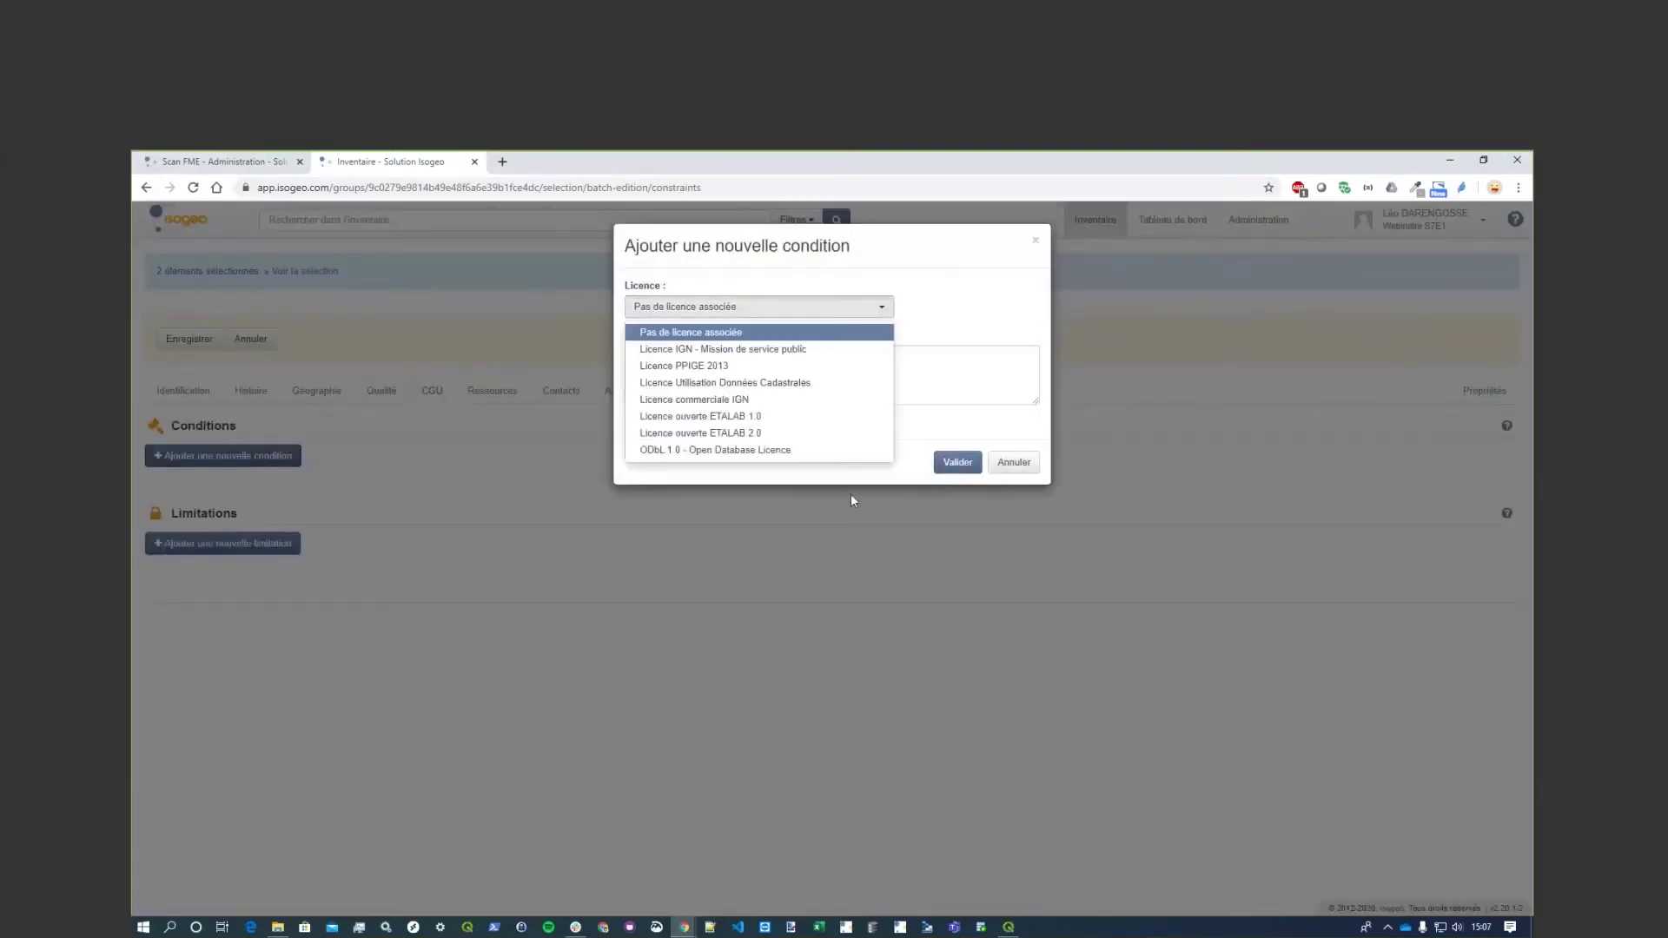
{"action": "left_click", "coordinate": [743, 432]}
{"action": "left_click", "coordinate": [961, 459]}
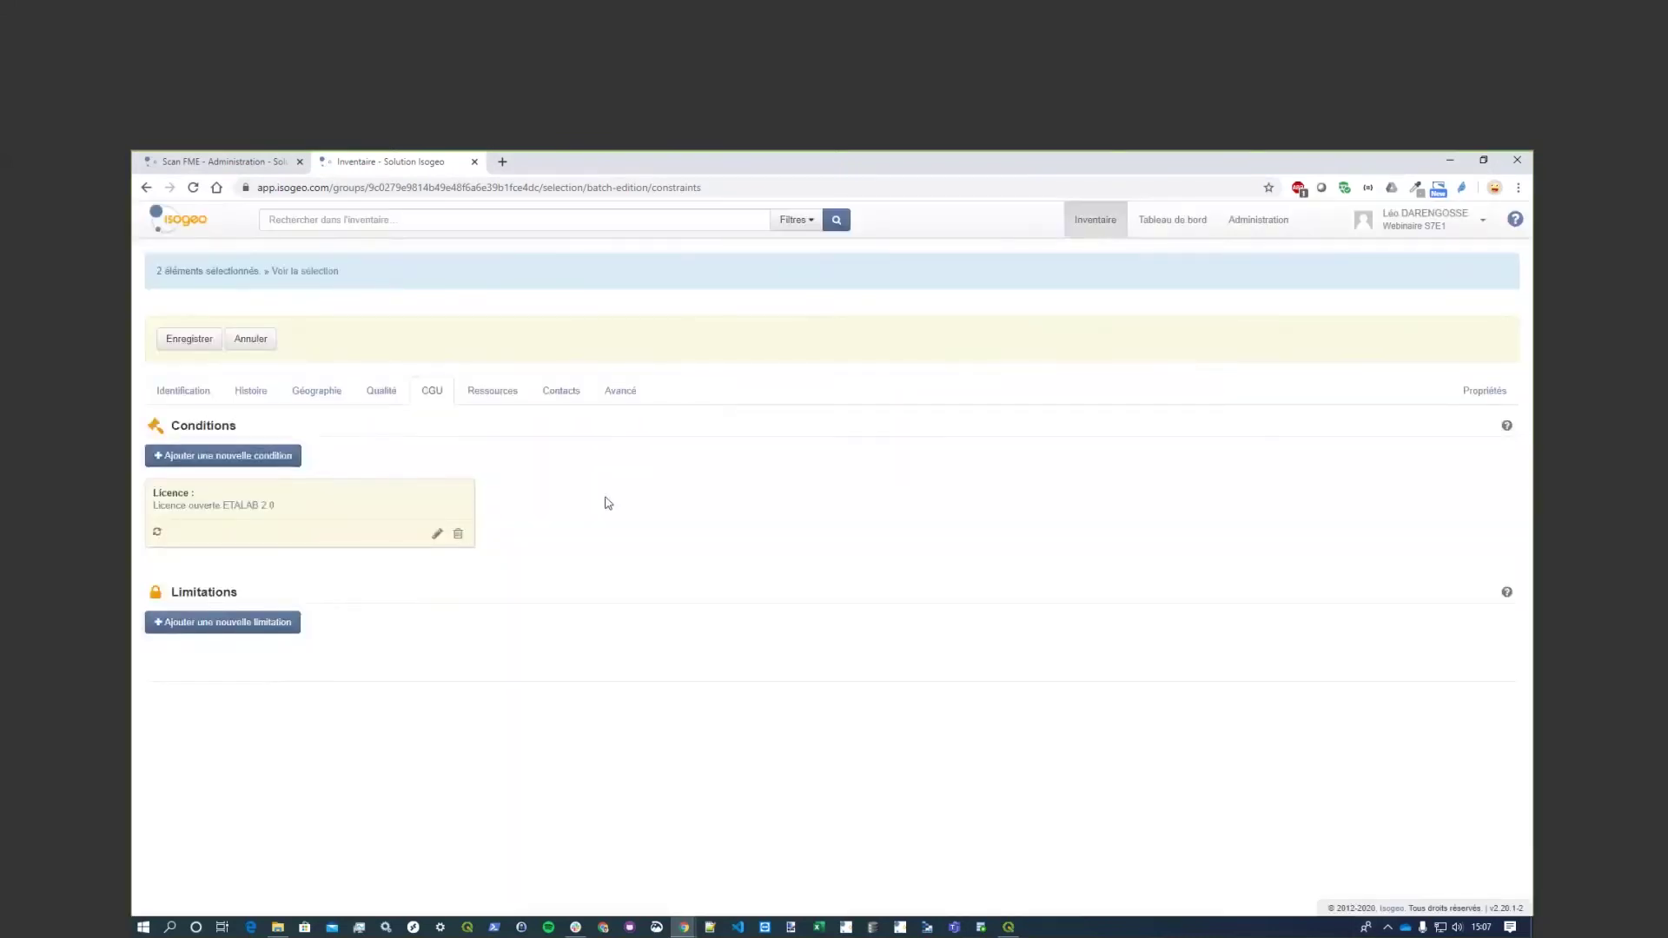
Add Ville de Paris as a contact with the role Auteur.
{"action": "left_click", "coordinate": [565, 395]}
{"action": "left_click", "coordinate": [198, 455]}
{"action": "left_click", "coordinate": [752, 308]}
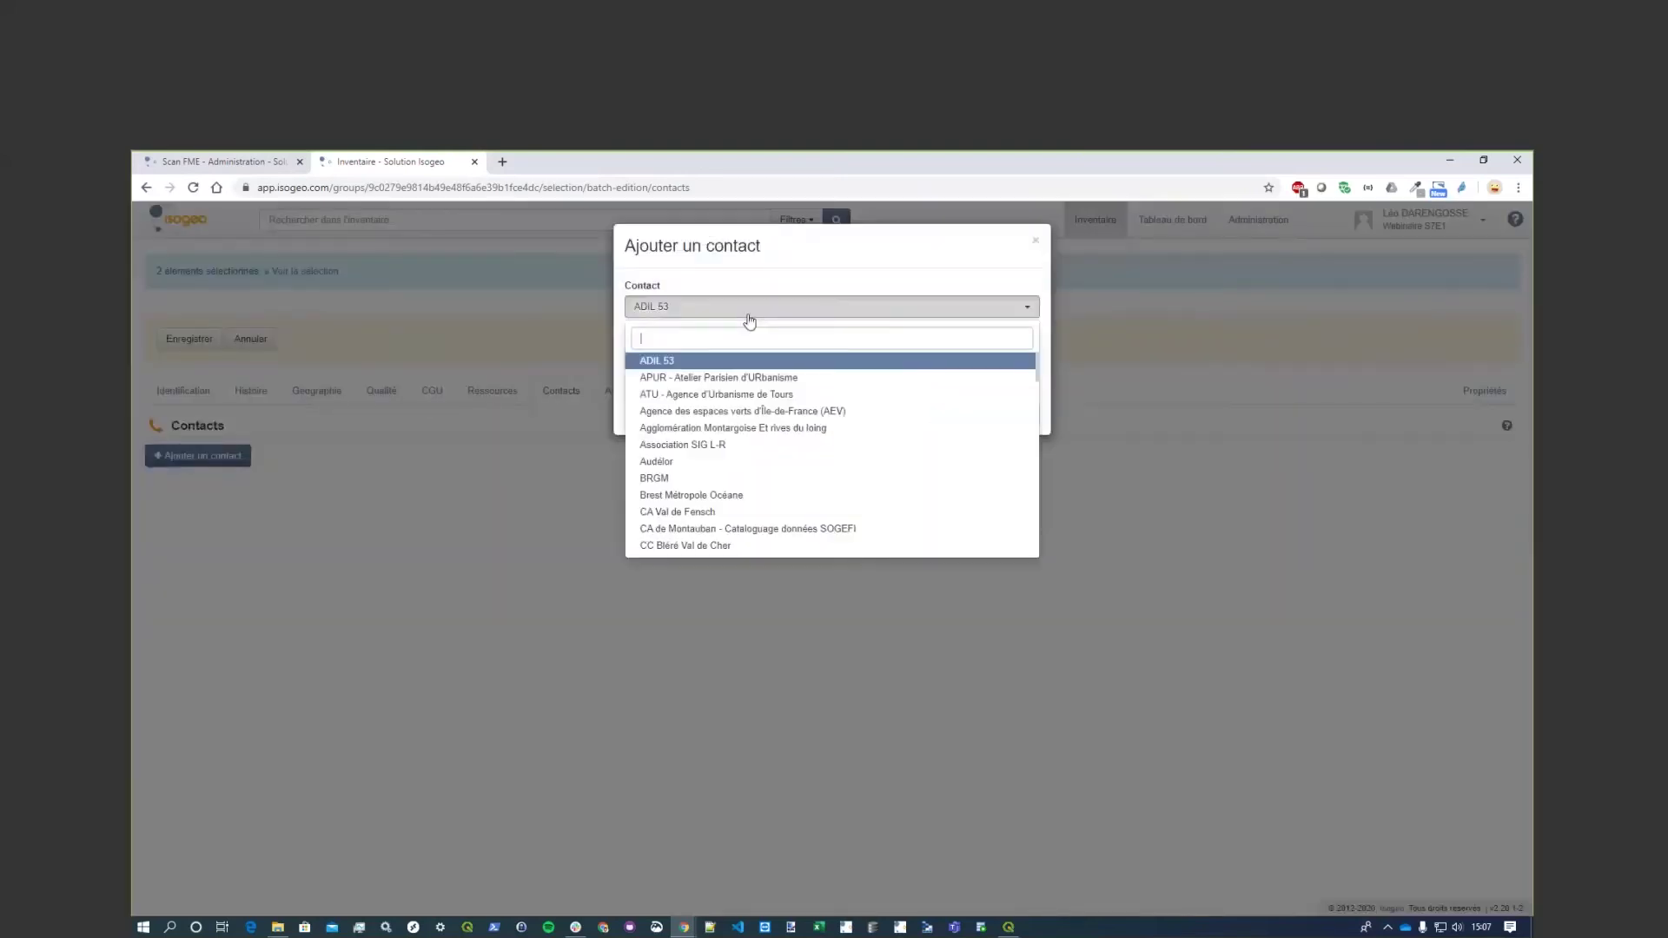
{"action": "type", "text": "ville"}
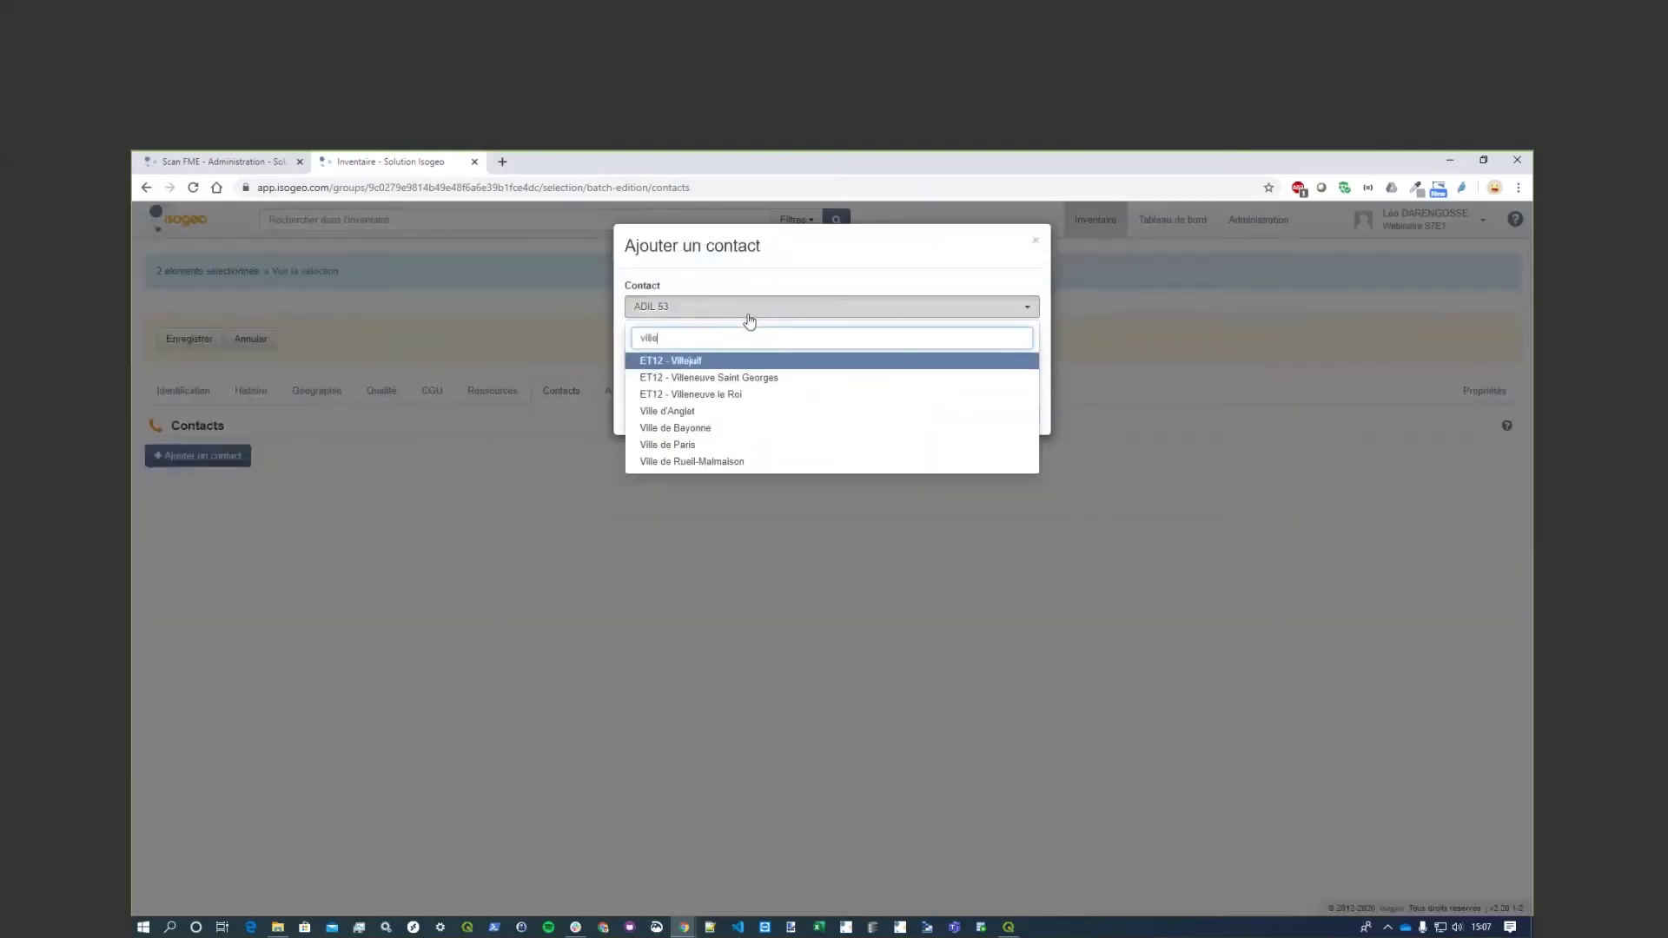
{"action": "left_click", "coordinate": [675, 450]}
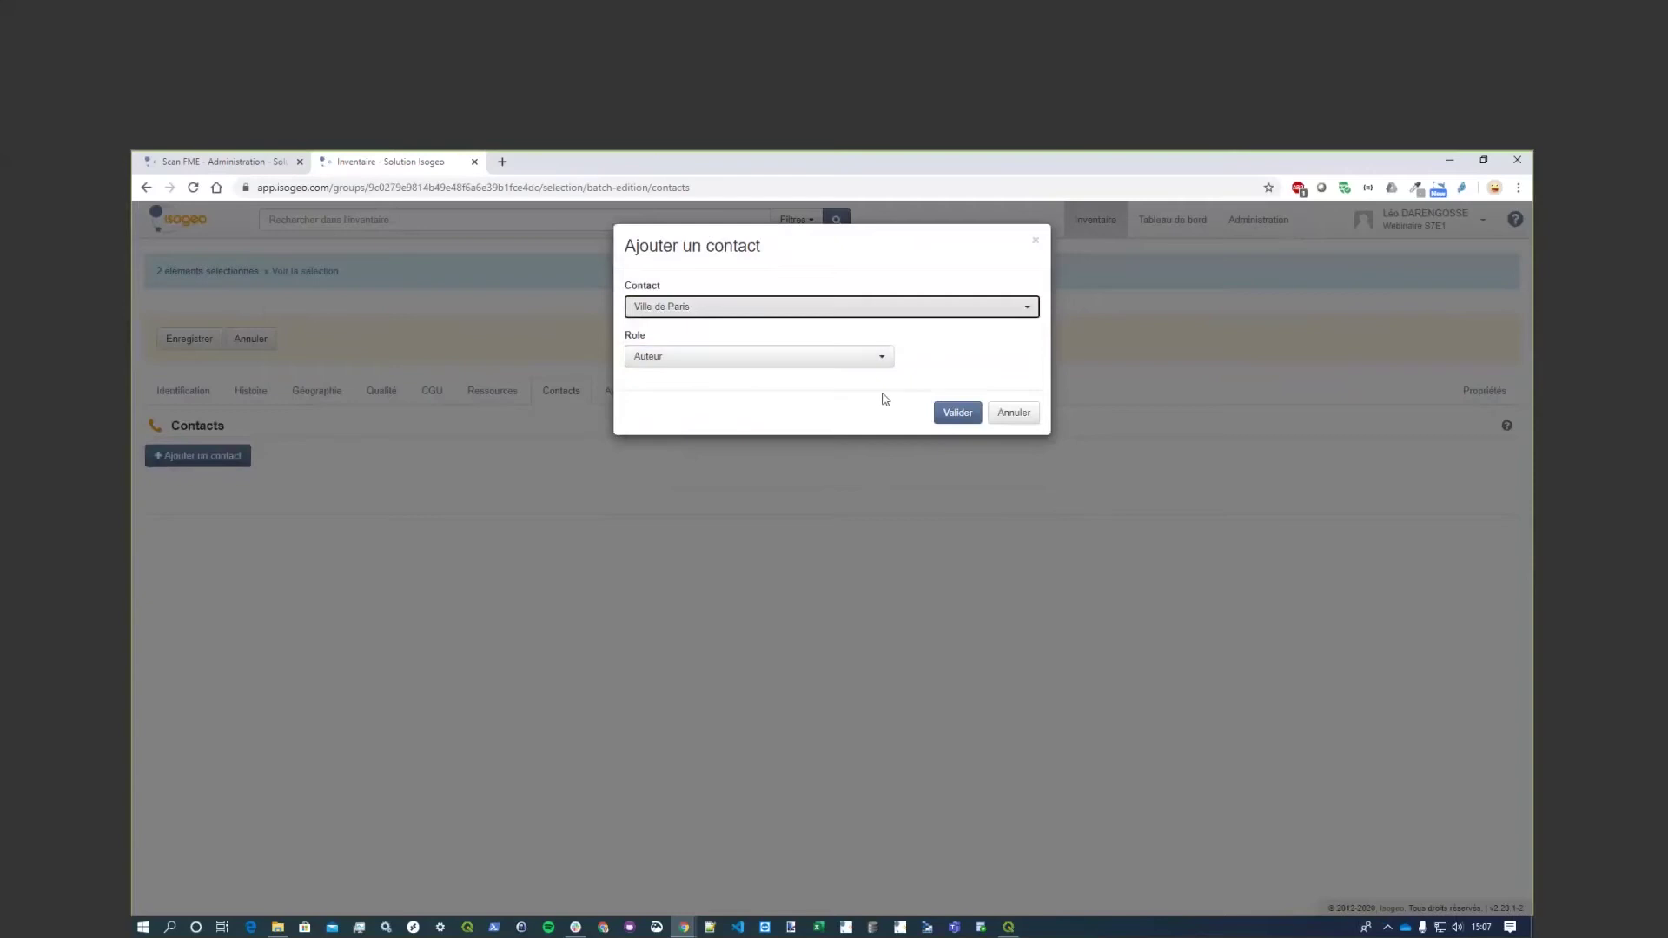
{"action": "left_click", "coordinate": [956, 412]}
Add Isogeo as a second contact with the role "Point de contact" and save the batch edit.
{"action": "left_click", "coordinate": [195, 456]}
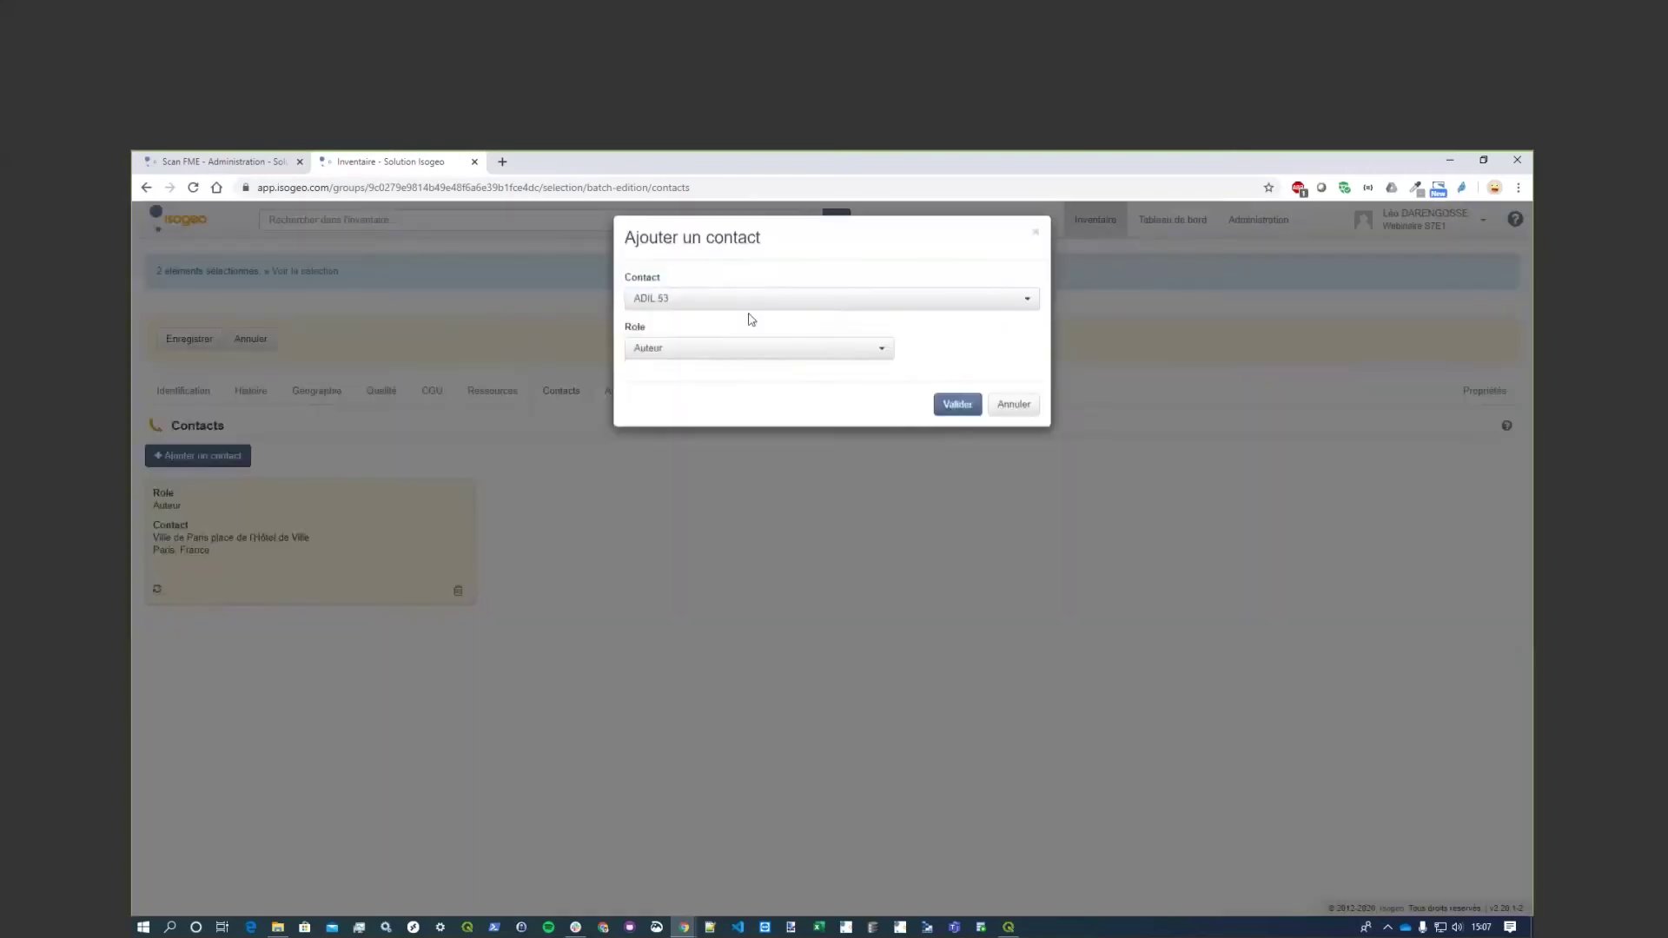
{"action": "left_click", "coordinate": [745, 309]}
{"action": "type", "text": "iso"}
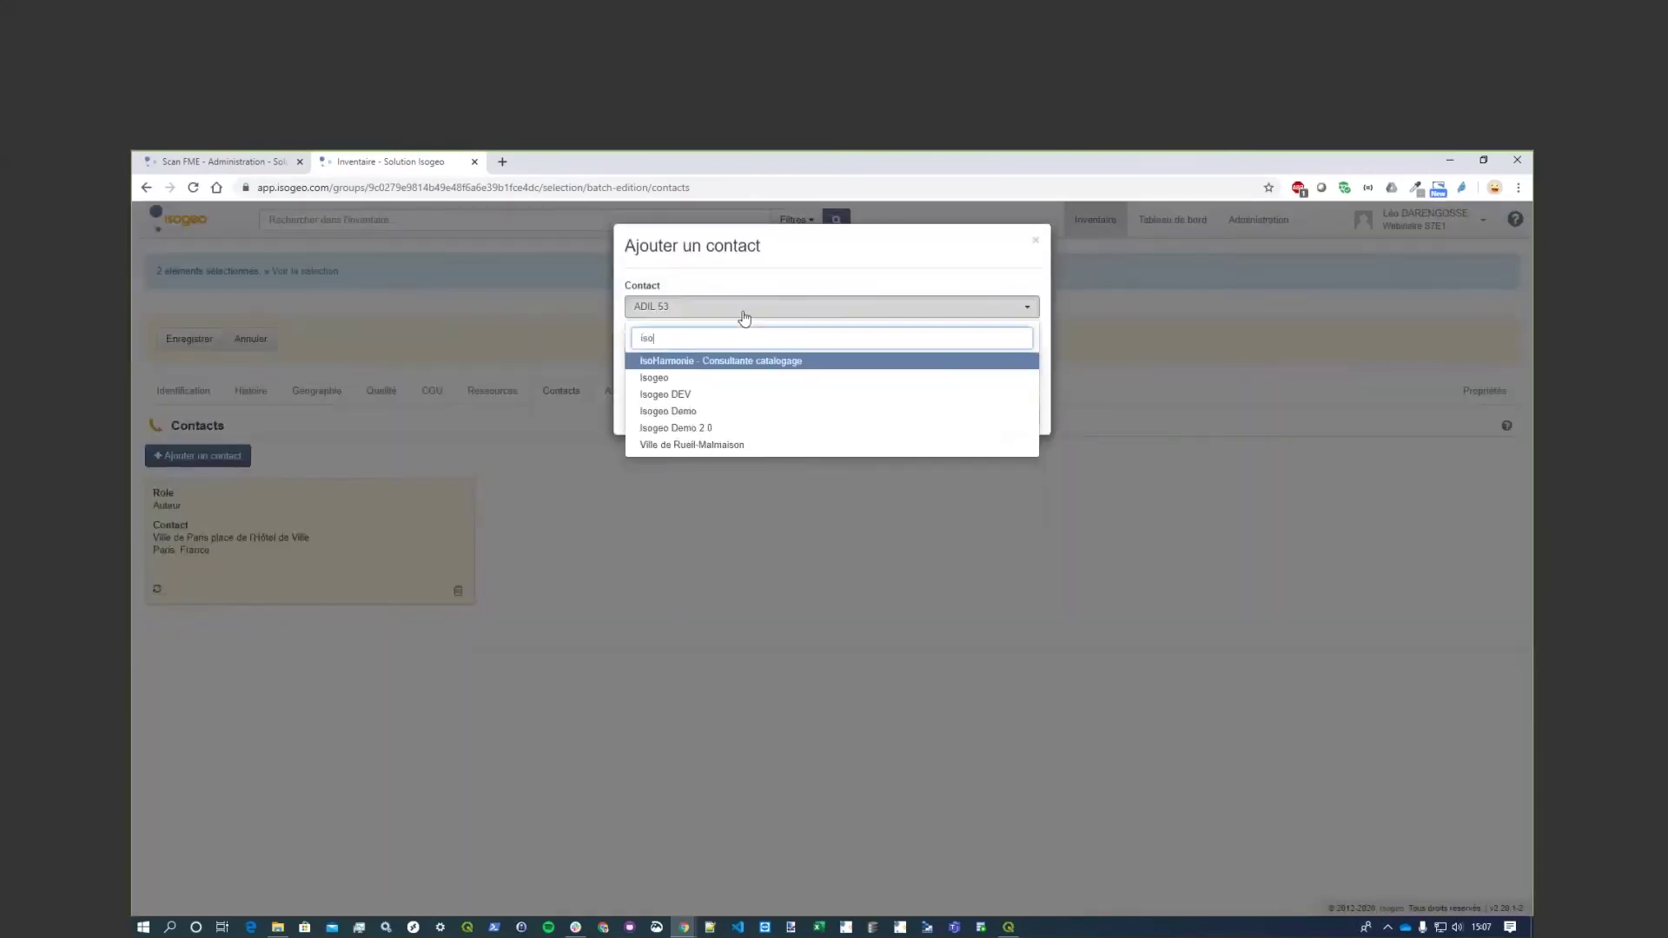
{"action": "type", "text": "geo"}
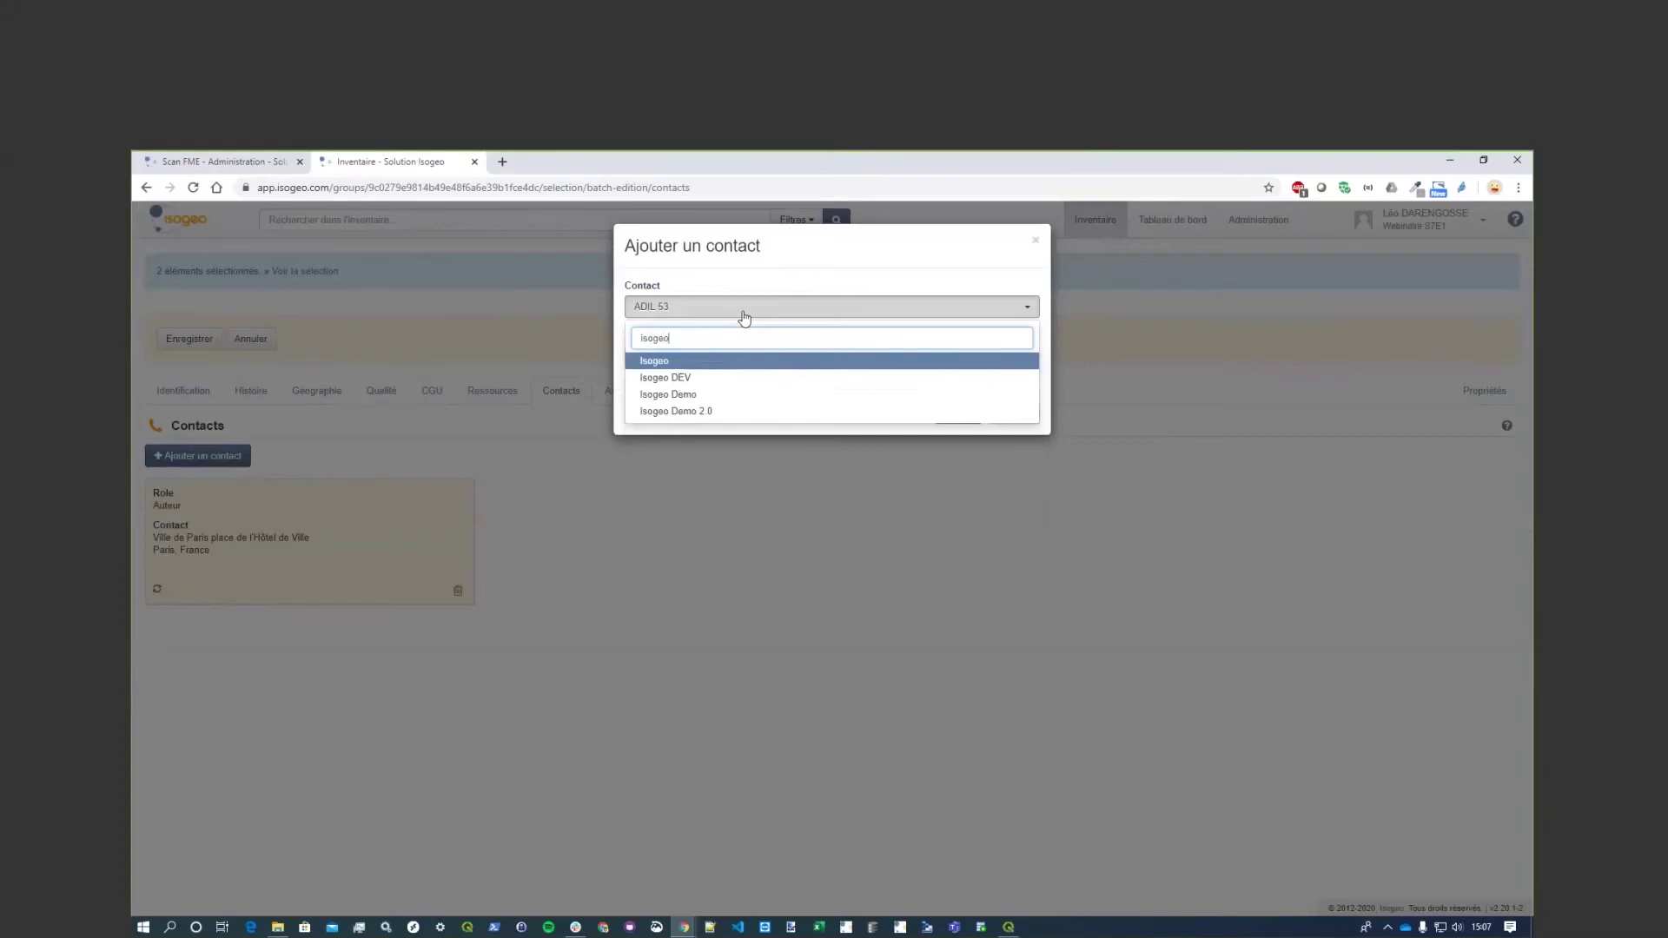
{"action": "left_click", "coordinate": [707, 362]}
{"action": "left_click", "coordinate": [710, 357]}
{"action": "left_click", "coordinate": [733, 400]}
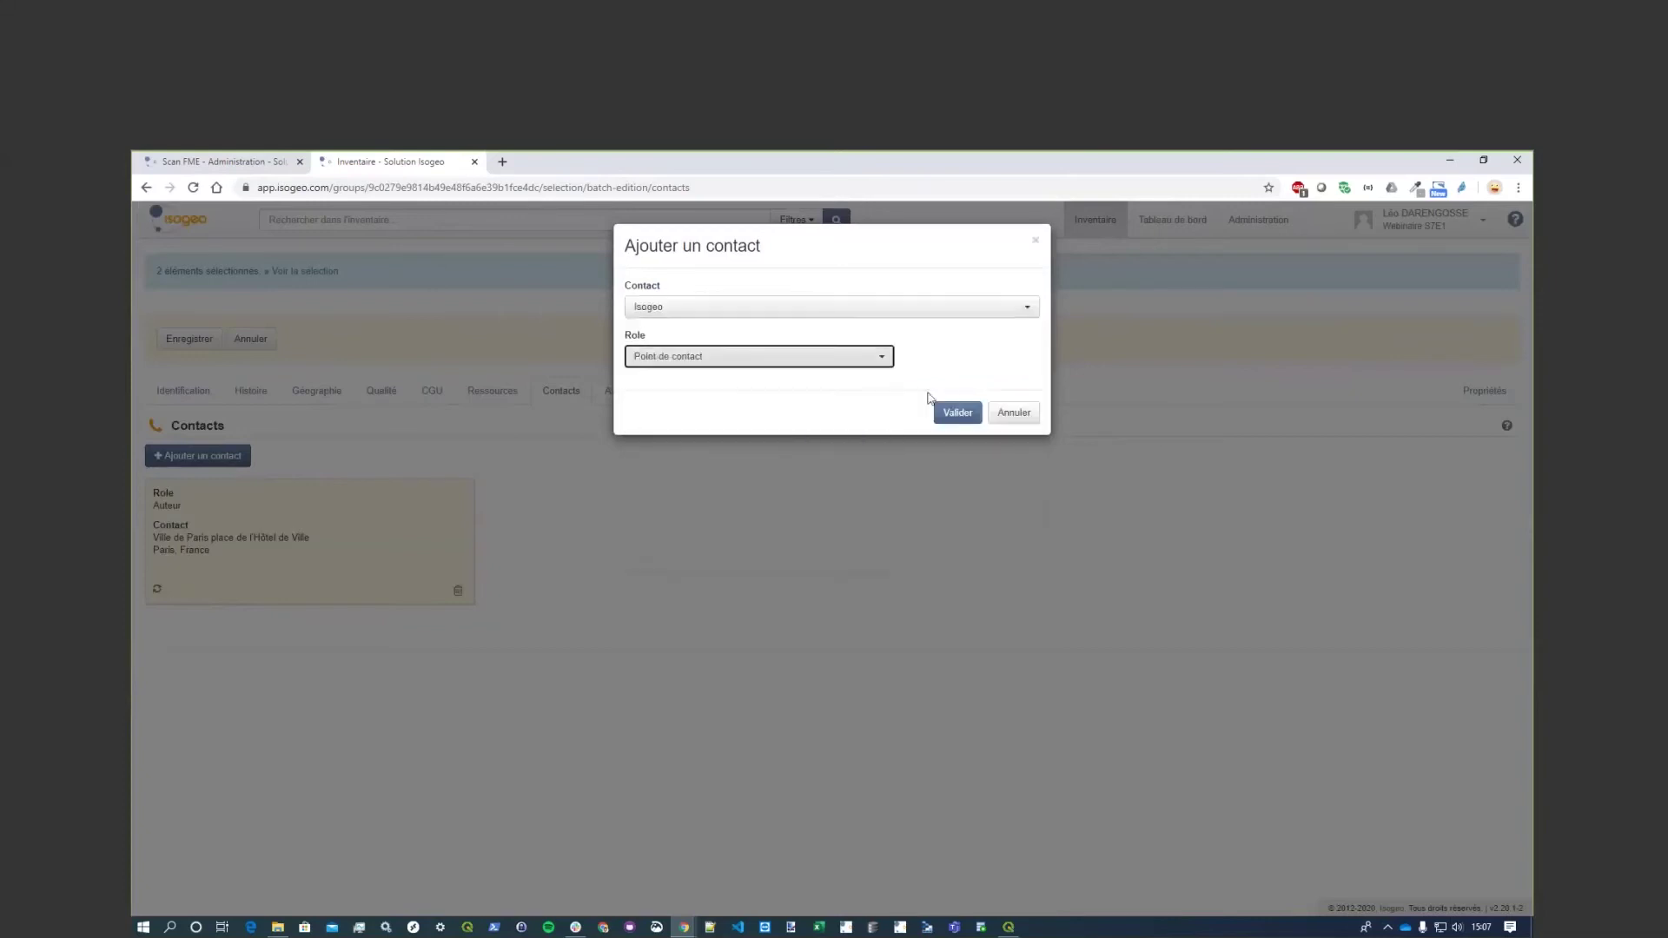
{"action": "left_click", "coordinate": [958, 413]}
{"action": "left_click", "coordinate": [182, 340]}
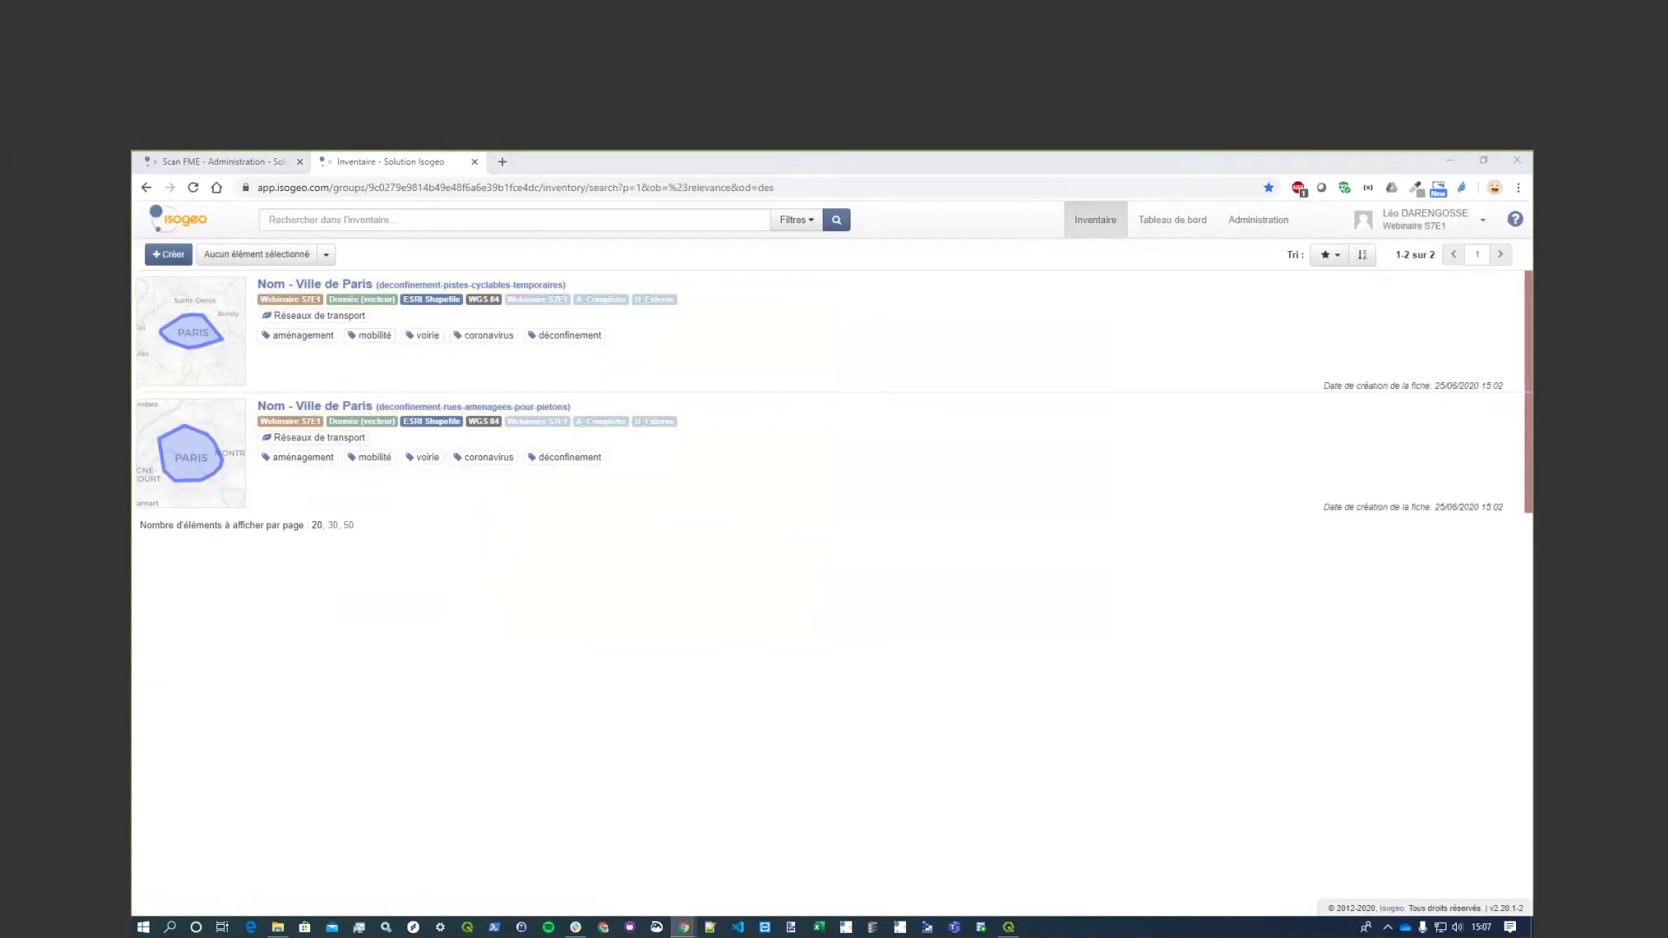
Open the deconfinement-pistes-cyclables-temporaires record from the inventory for editing.
{"action": "left_click", "coordinate": [343, 286]}
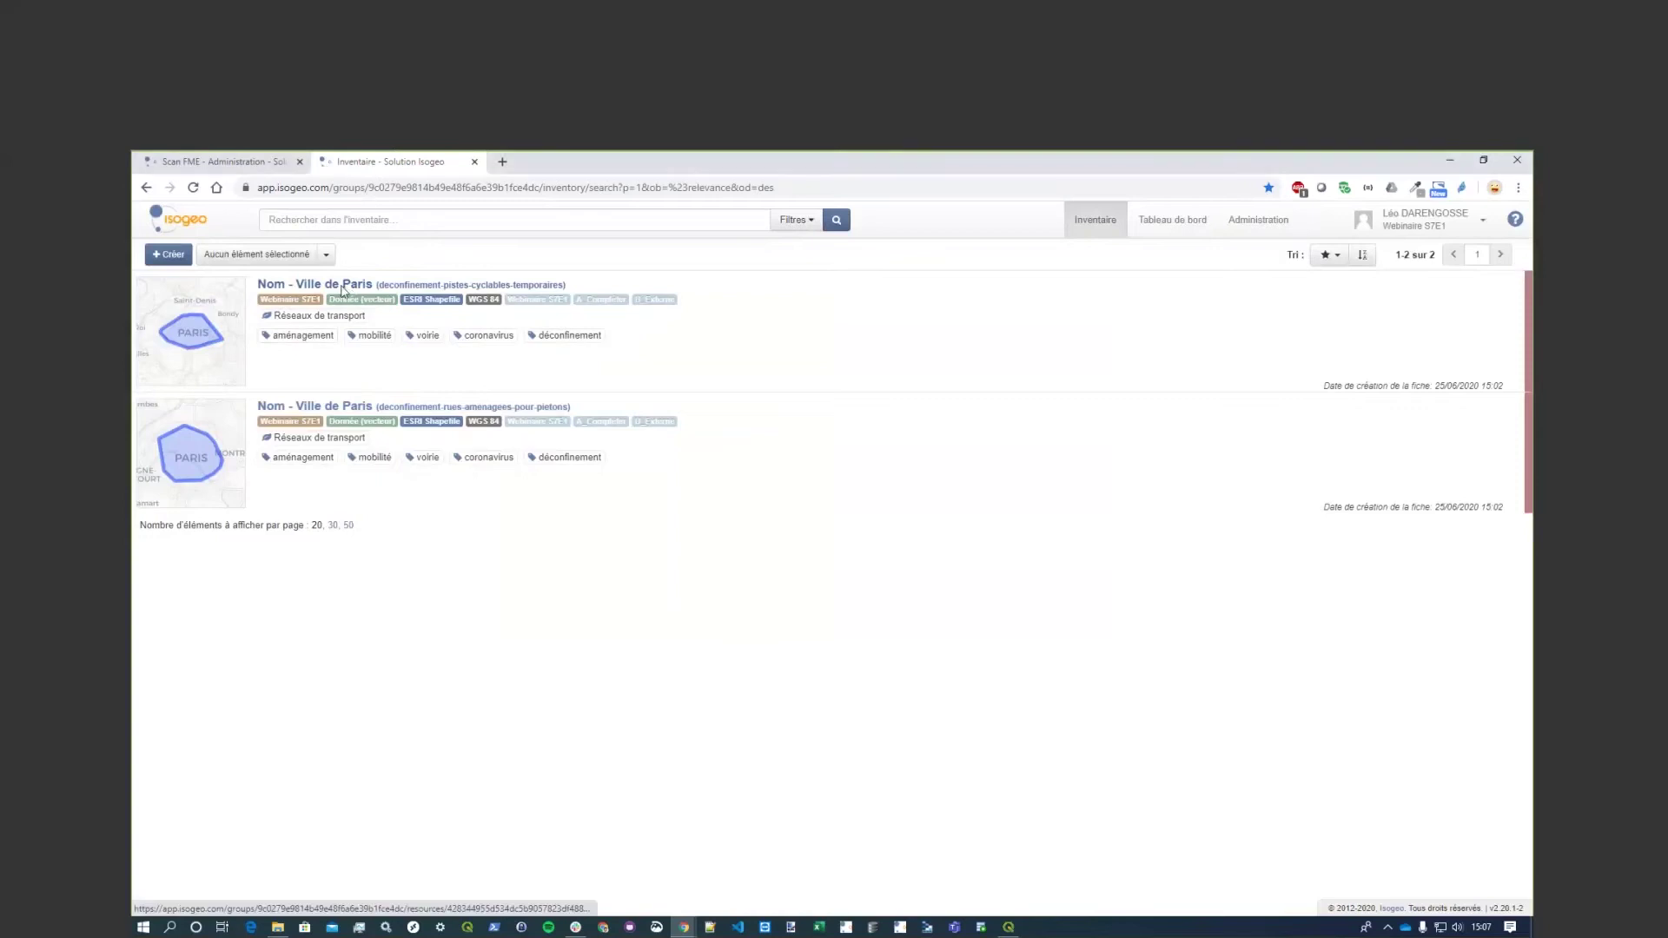
{"action": "left_click", "coordinate": [343, 287]}
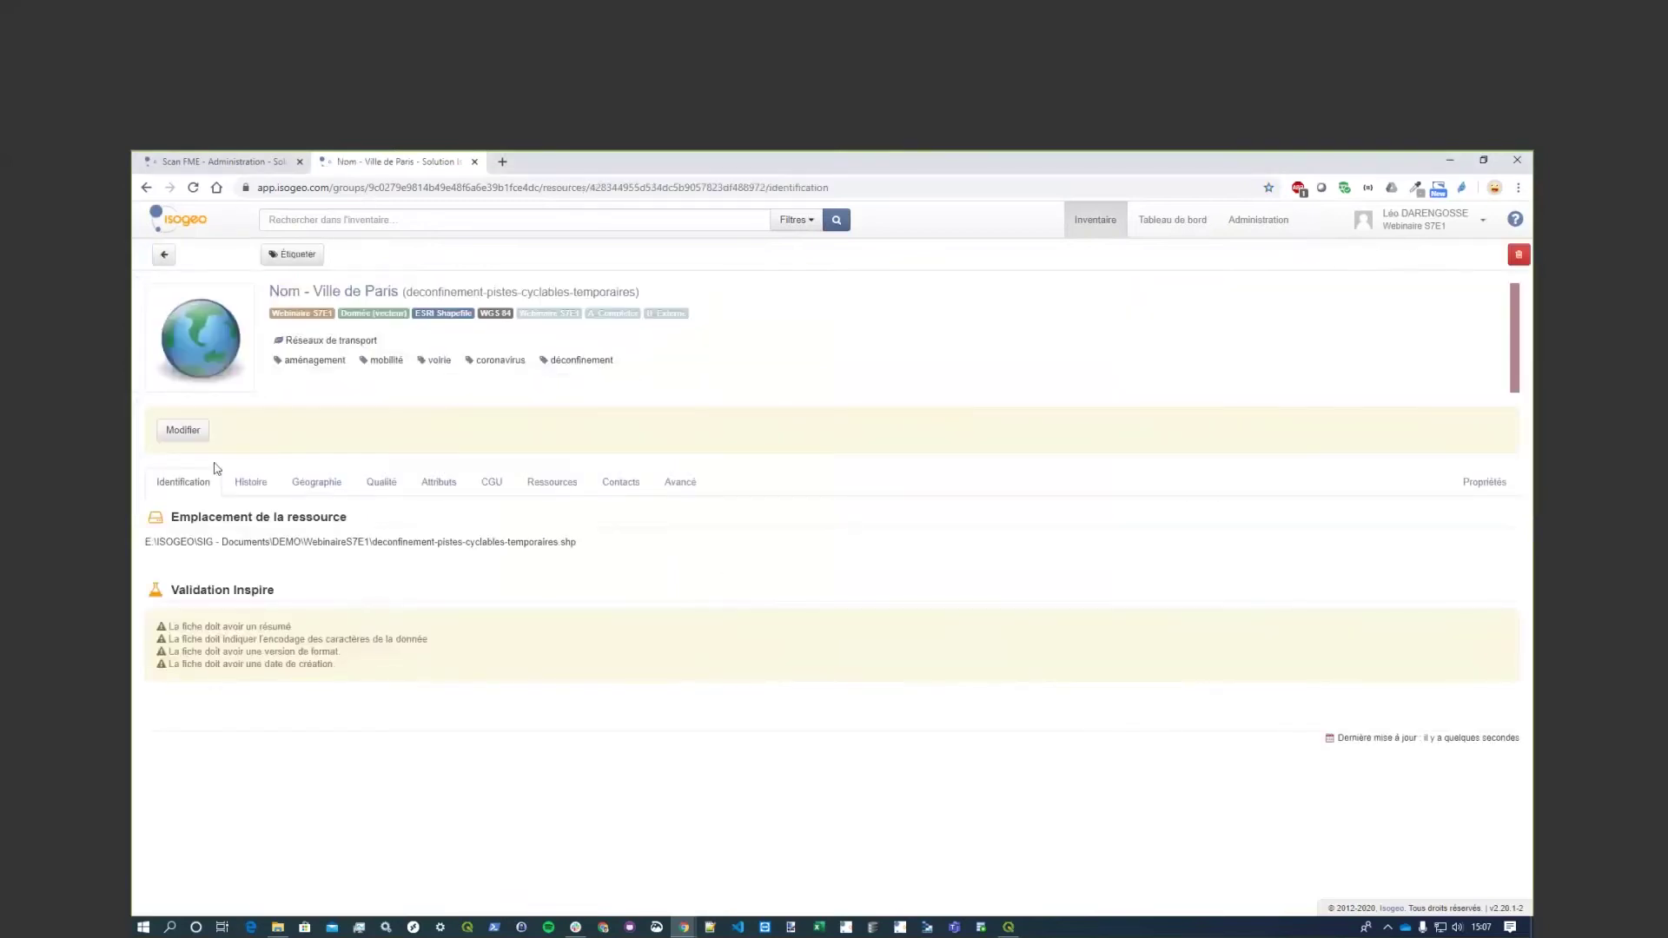
{"action": "left_click", "coordinate": [185, 431]}
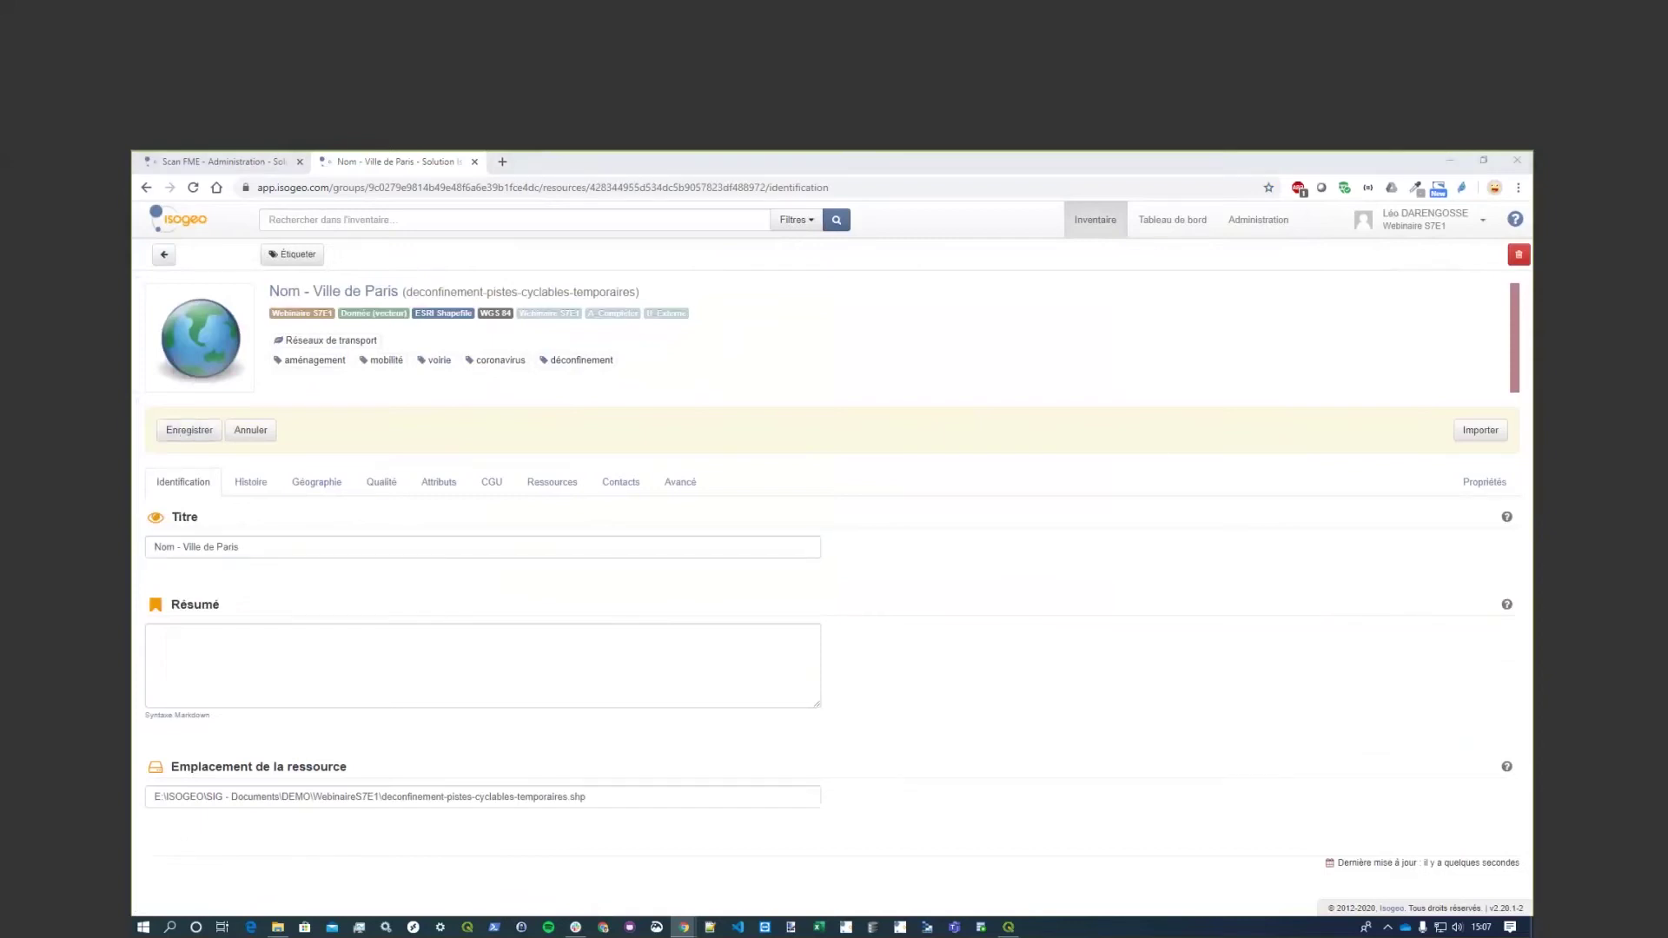
Change the record's title to "Rues aménagées pour les piétons pendant le déconfinement - Ville de Paris".
{"action": "left_click", "coordinate": [149, 540]}
{"action": "double_click", "coordinate": [165, 546]}
{"action": "type", "text": "Rues aménagées pour les piétons pendant le déconfinement"}
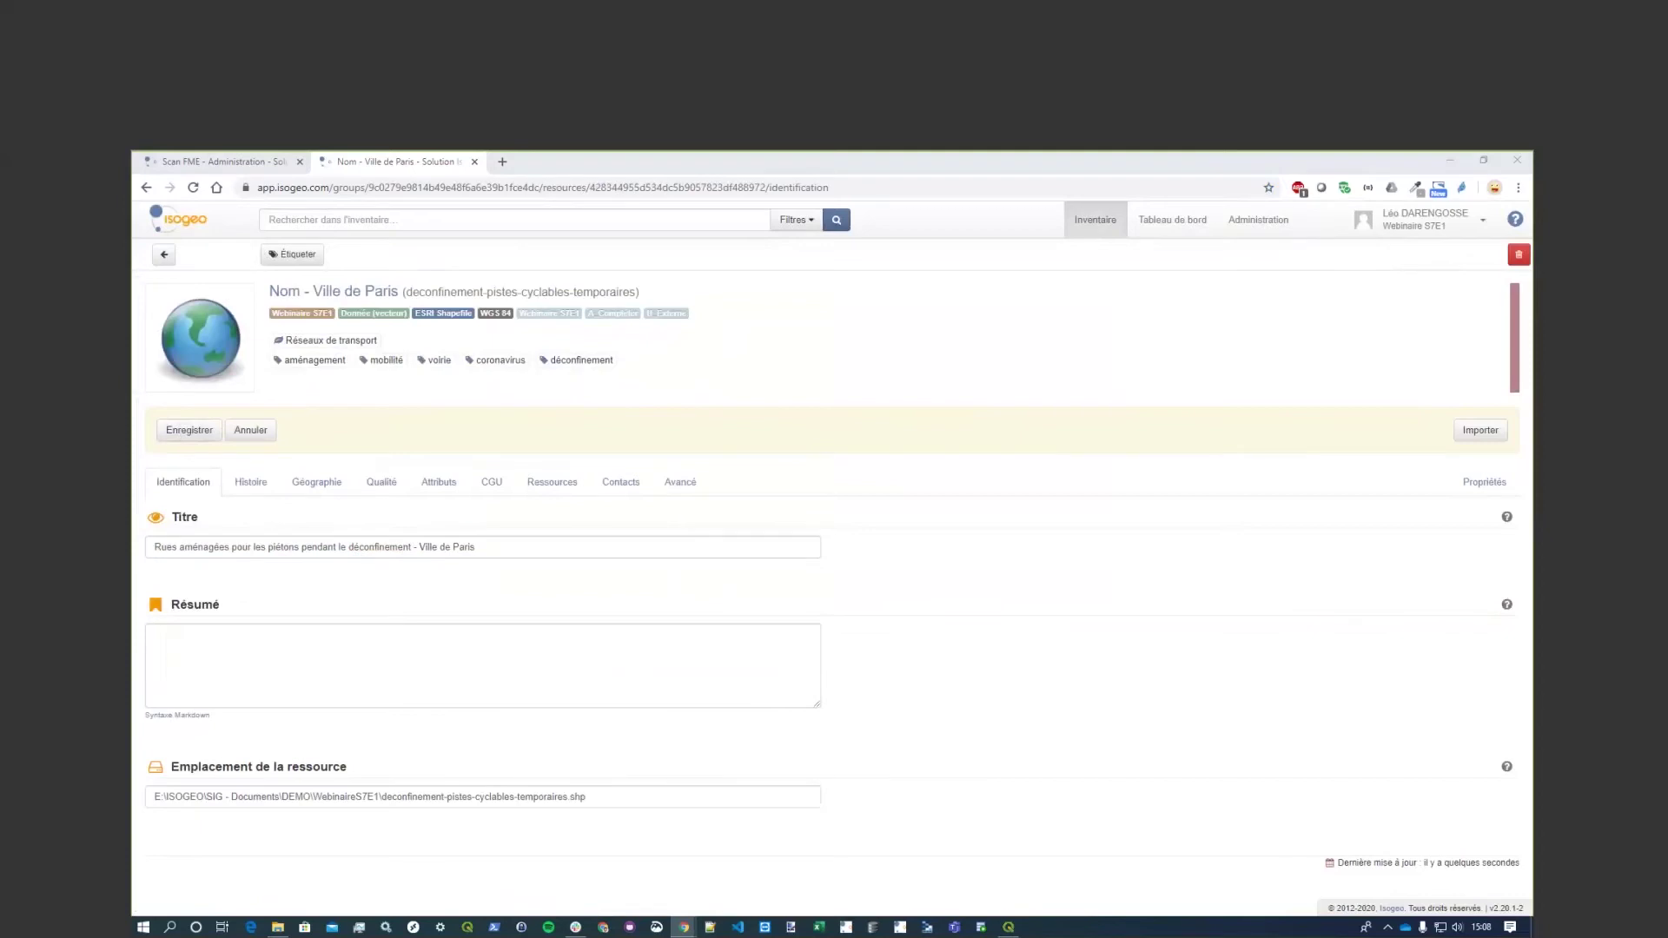
Enter the summary "Donnée montrant les rue aménagées pour les piétons dans la ville de Paris pendant la période de déconfinement." and save the record.
{"action": "left_click", "coordinate": [383, 652]}
{"action": "type", "text": "Donnée montrant les rue aménagées pour les piétons dans la ville de Paris pendant la période de déconfinement"}
{"action": "left_click", "coordinate": [205, 432]}
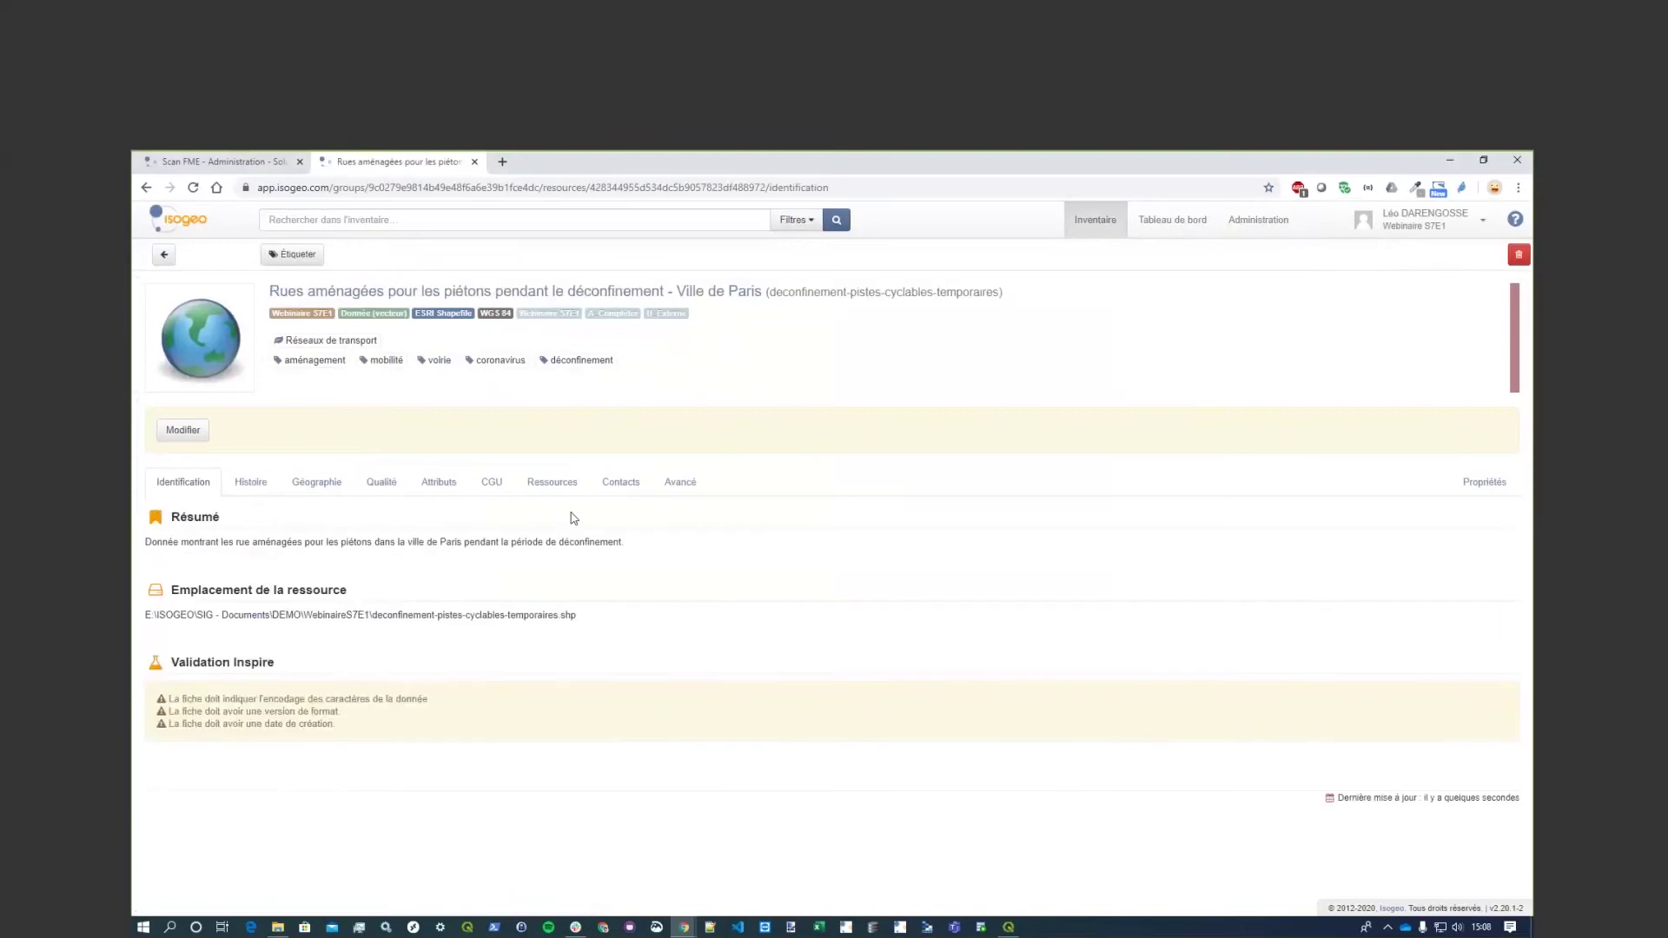
{"action": "left_click", "coordinate": [294, 254]}
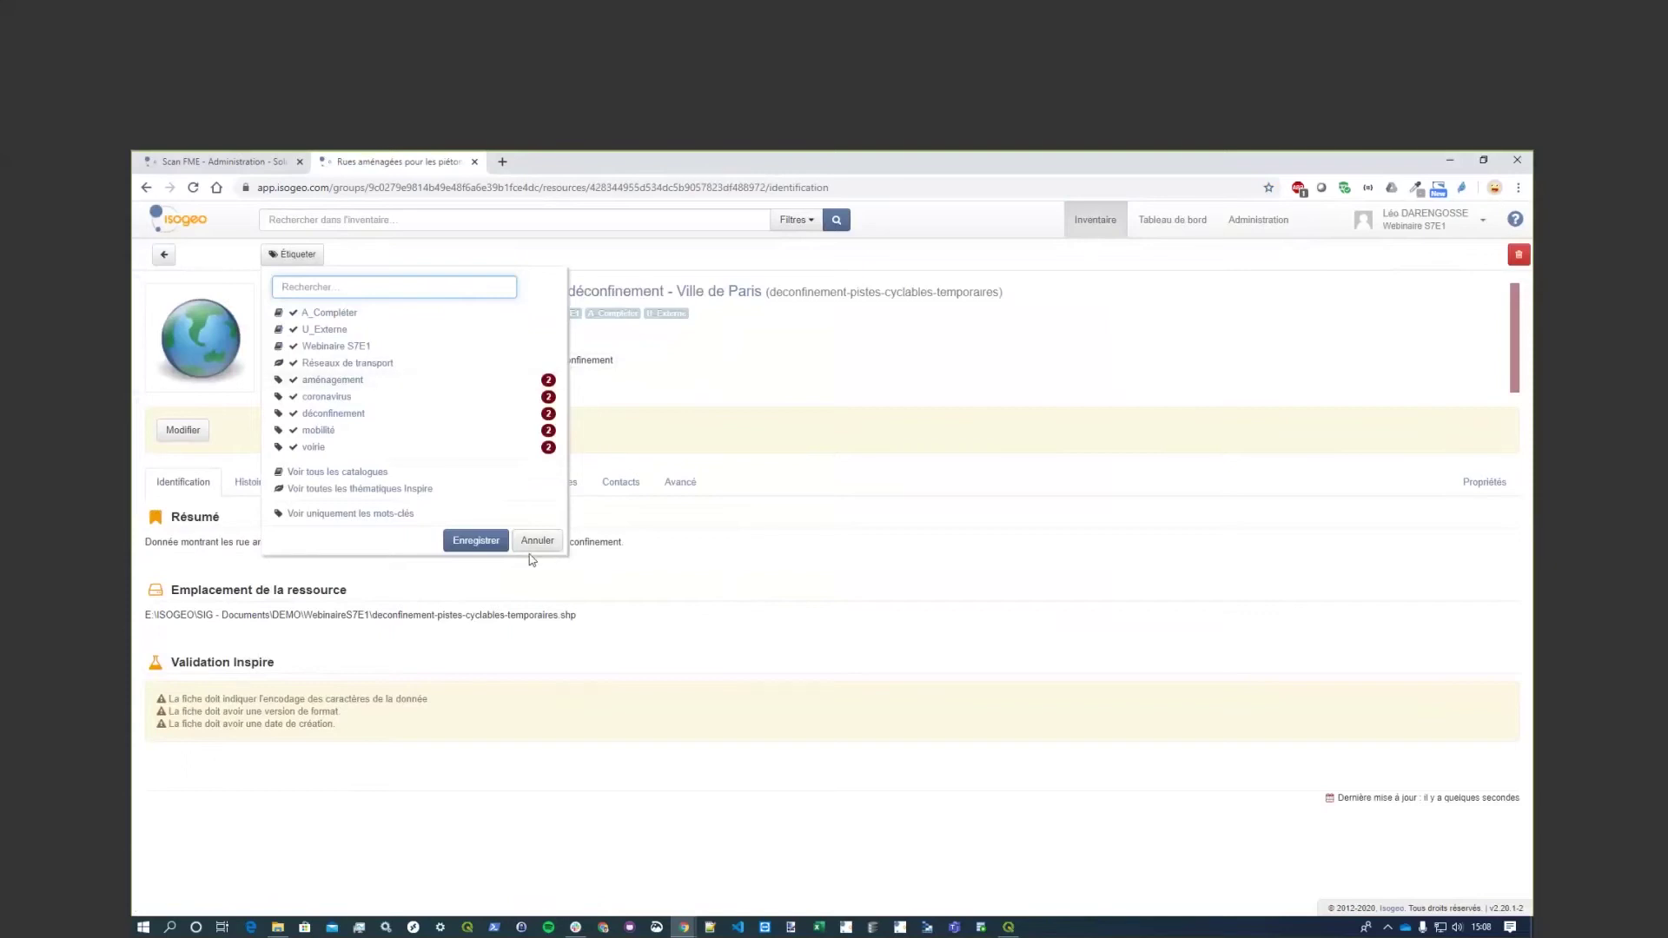
{"action": "left_click", "coordinate": [537, 540]}
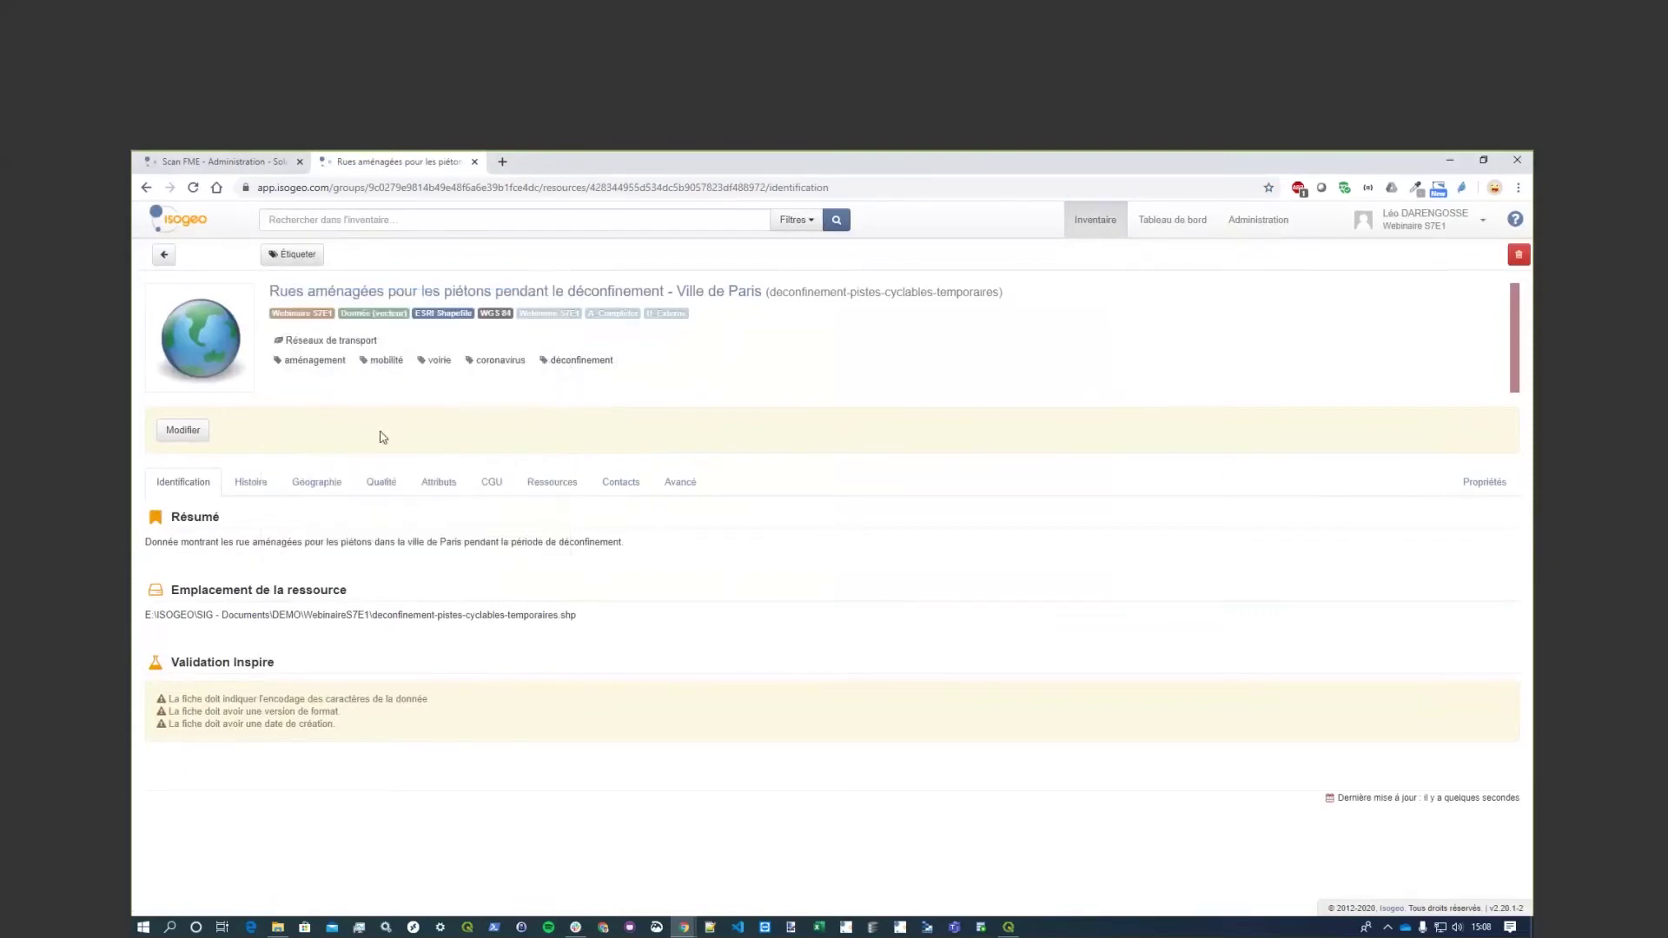
Edit the record again and retitle it "Pistes cyclables temporaires mises en place pendant le déconfinement - Ville de Paris".
{"action": "left_click", "coordinate": [193, 429]}
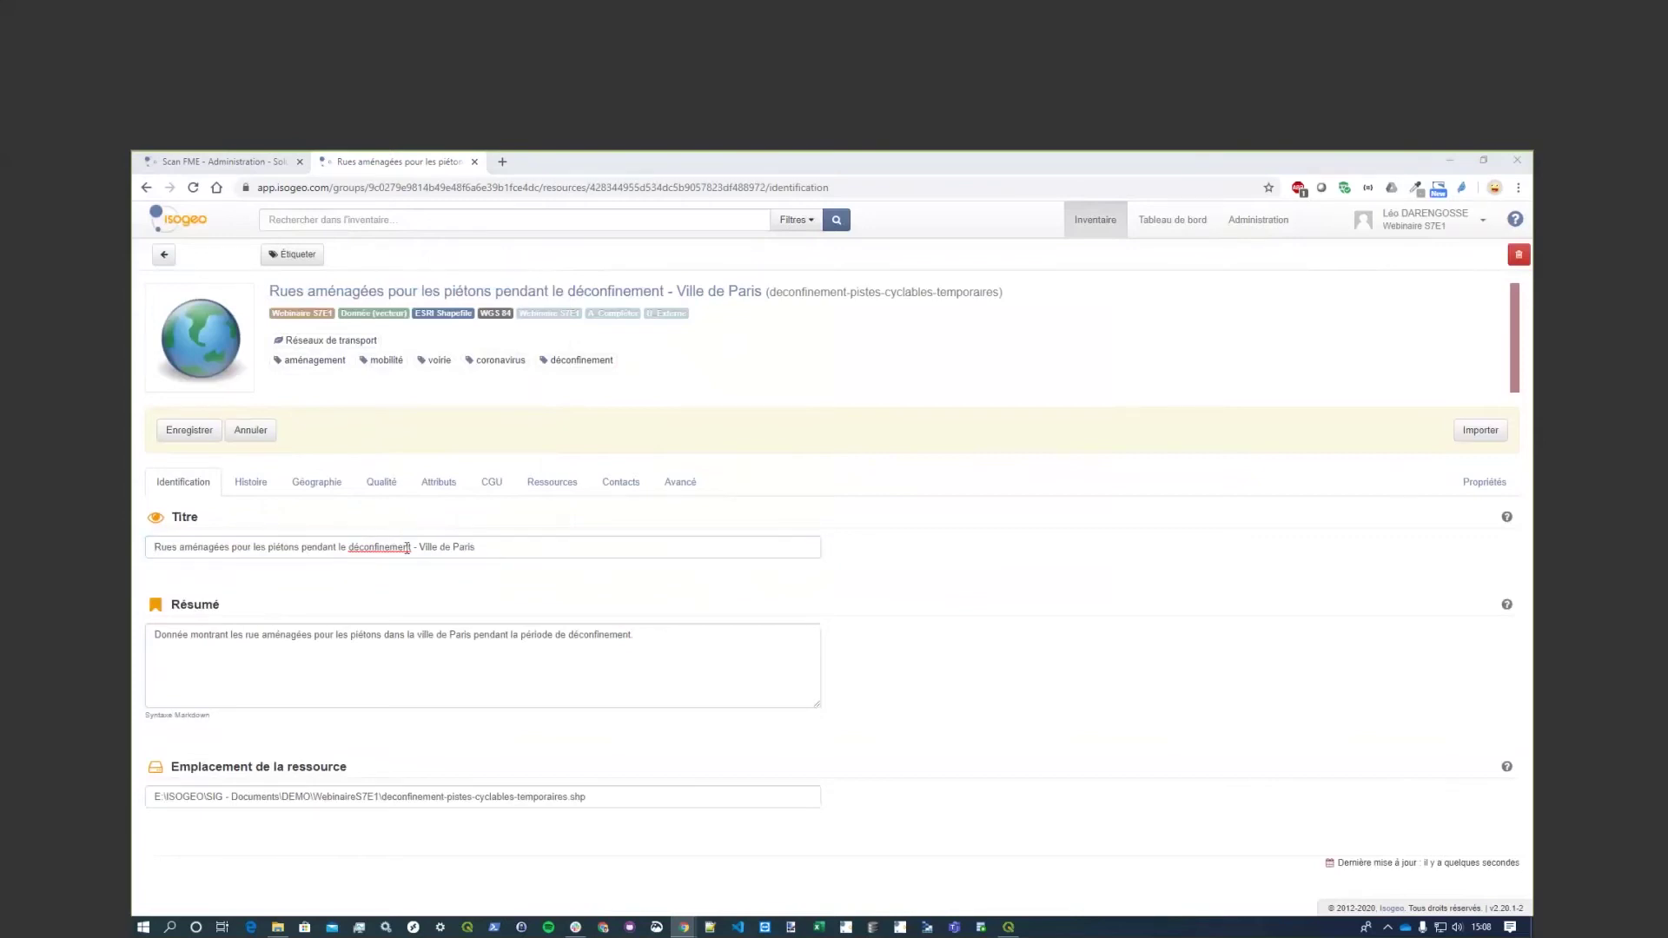
{"action": "left_click_drag", "start_coordinate": [411, 548], "coordinate": [153, 548]}
{"action": "type", "text": "Pistes cyclables temporaires mises en place pendant le deconfinement"}
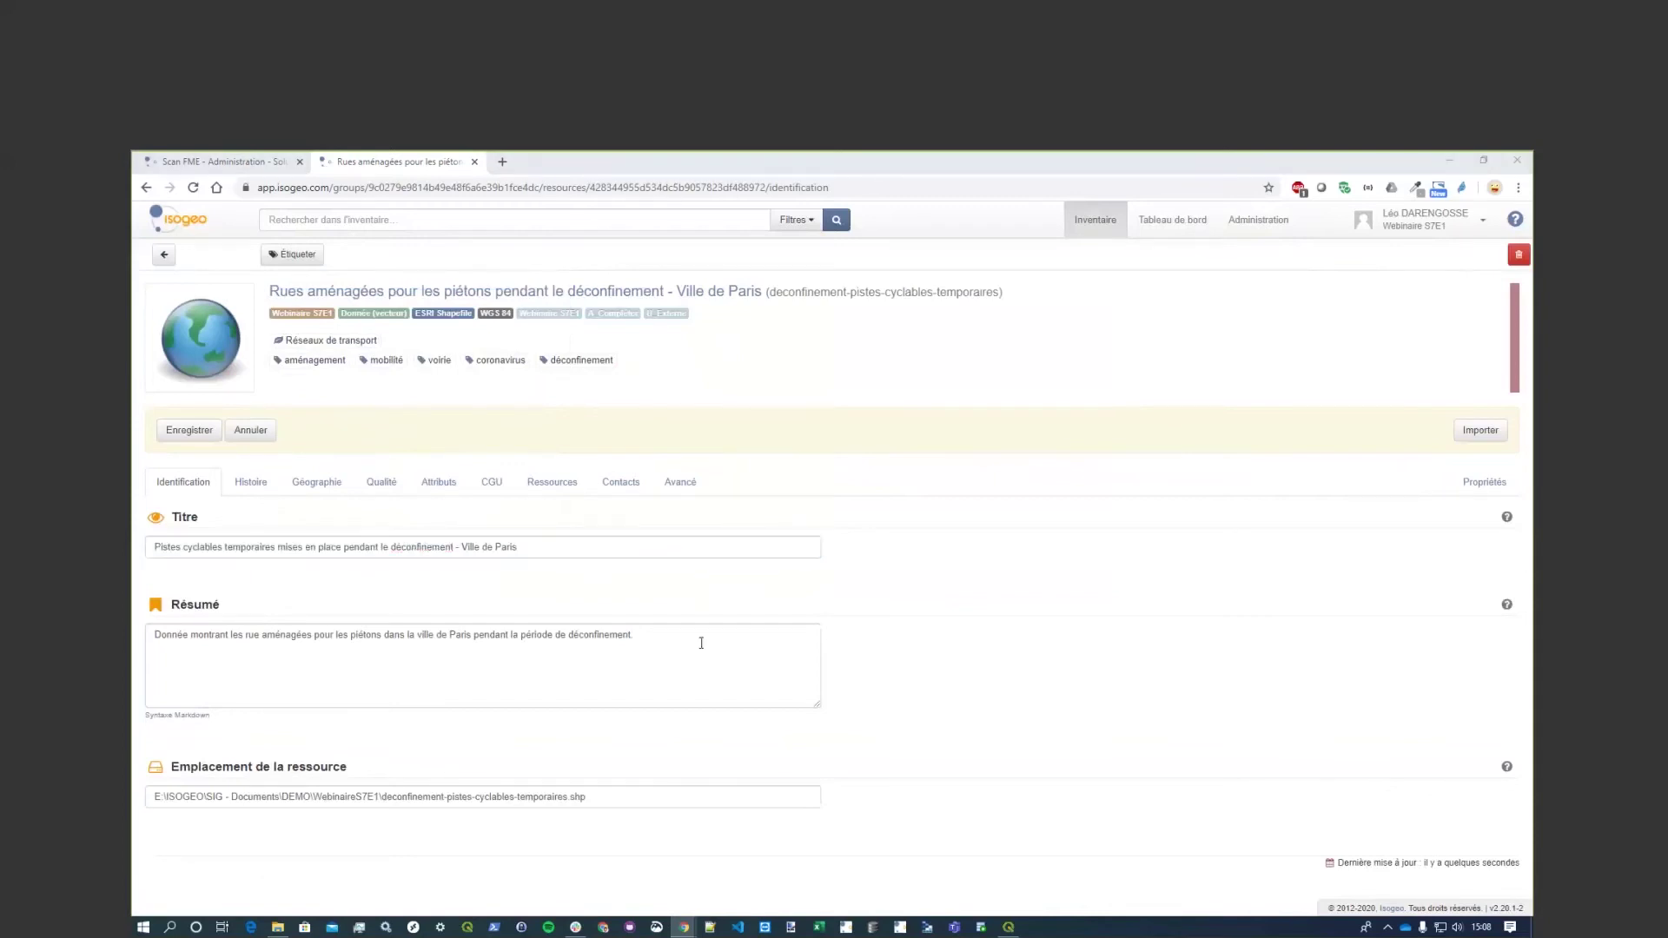
Replace the summary with "Donnée montrant les pistes cyclables temporaires mises en place par la ville de Paris pendant la période de déconfinement" and save.
{"action": "left_click_drag", "start_coordinate": [700, 640], "coordinate": [139, 638]}
{"action": "type", "text": "Donnée montrant les pistes cyclables temporaires mises en place par la ville de Paris pendant la période de déconfinement"}
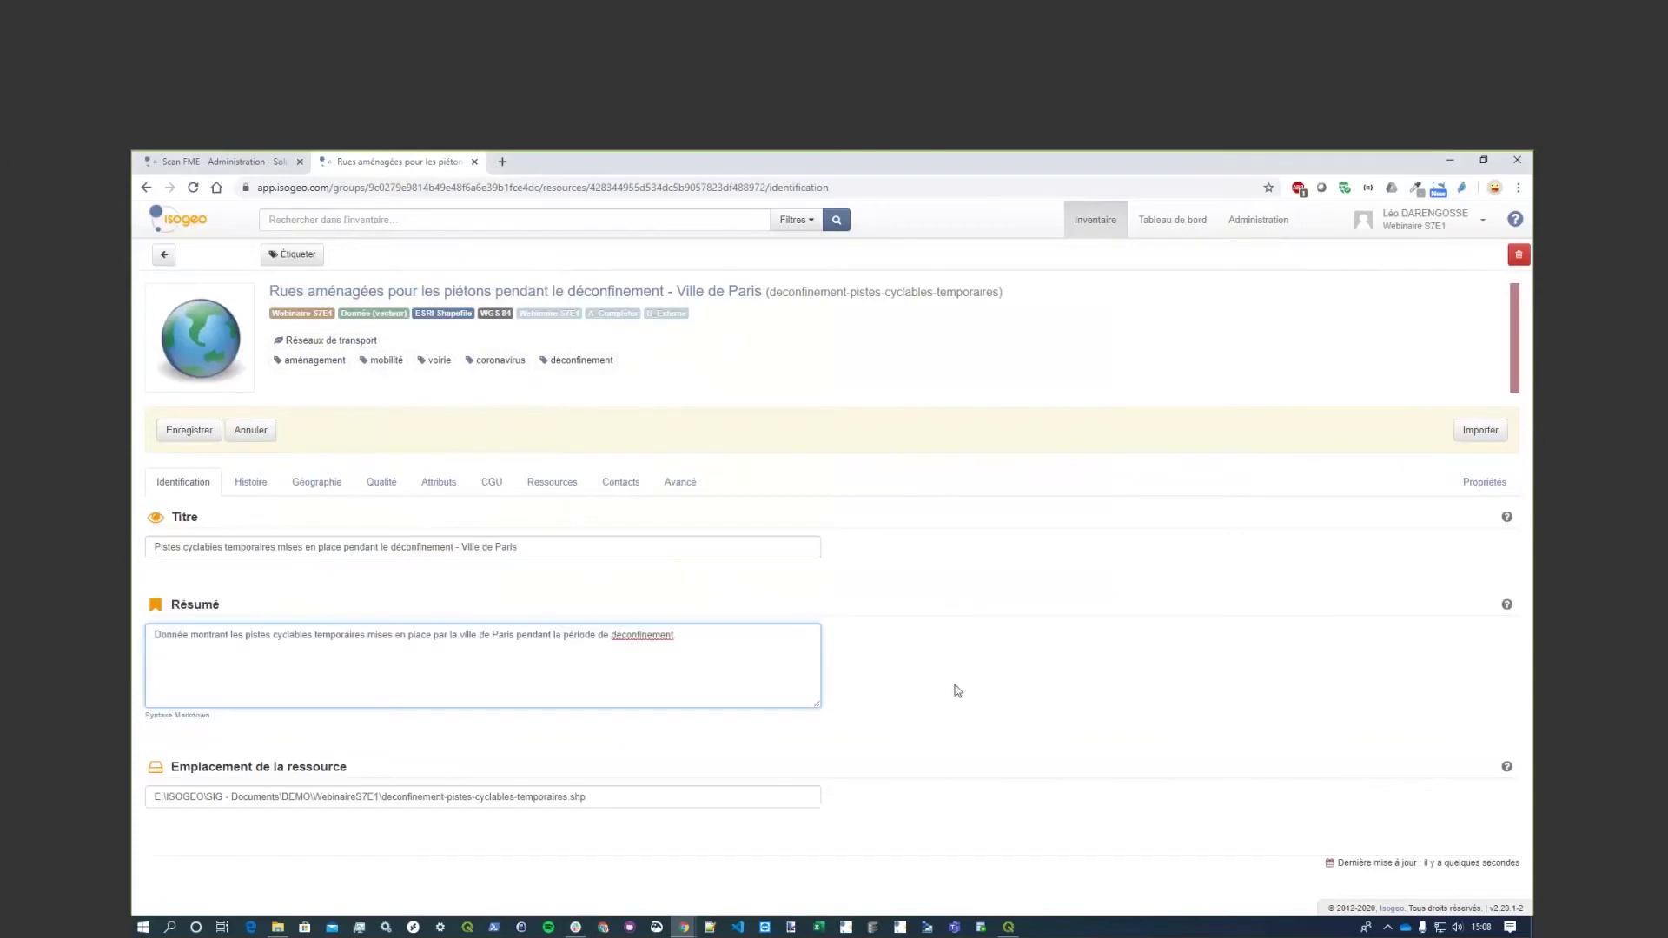
{"action": "left_click", "coordinate": [188, 430]}
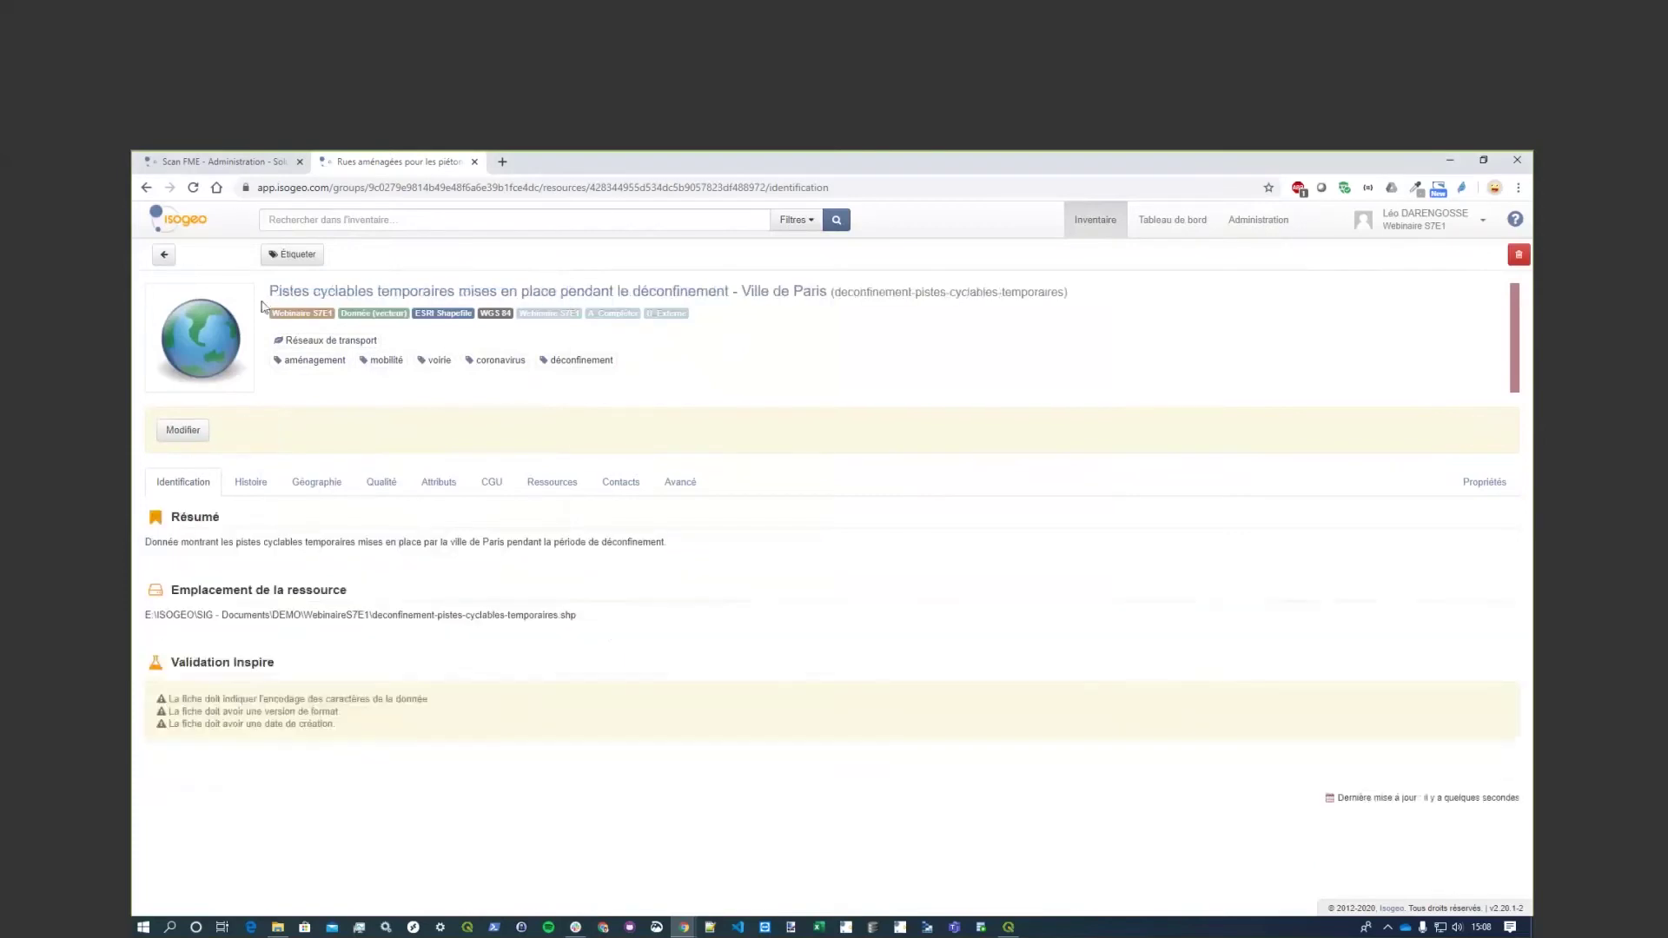
Tag the record with the existing keyword "pistes cyclables" and save the tags.
{"action": "left_click", "coordinate": [292, 255]}
{"action": "type", "text": "piste"}
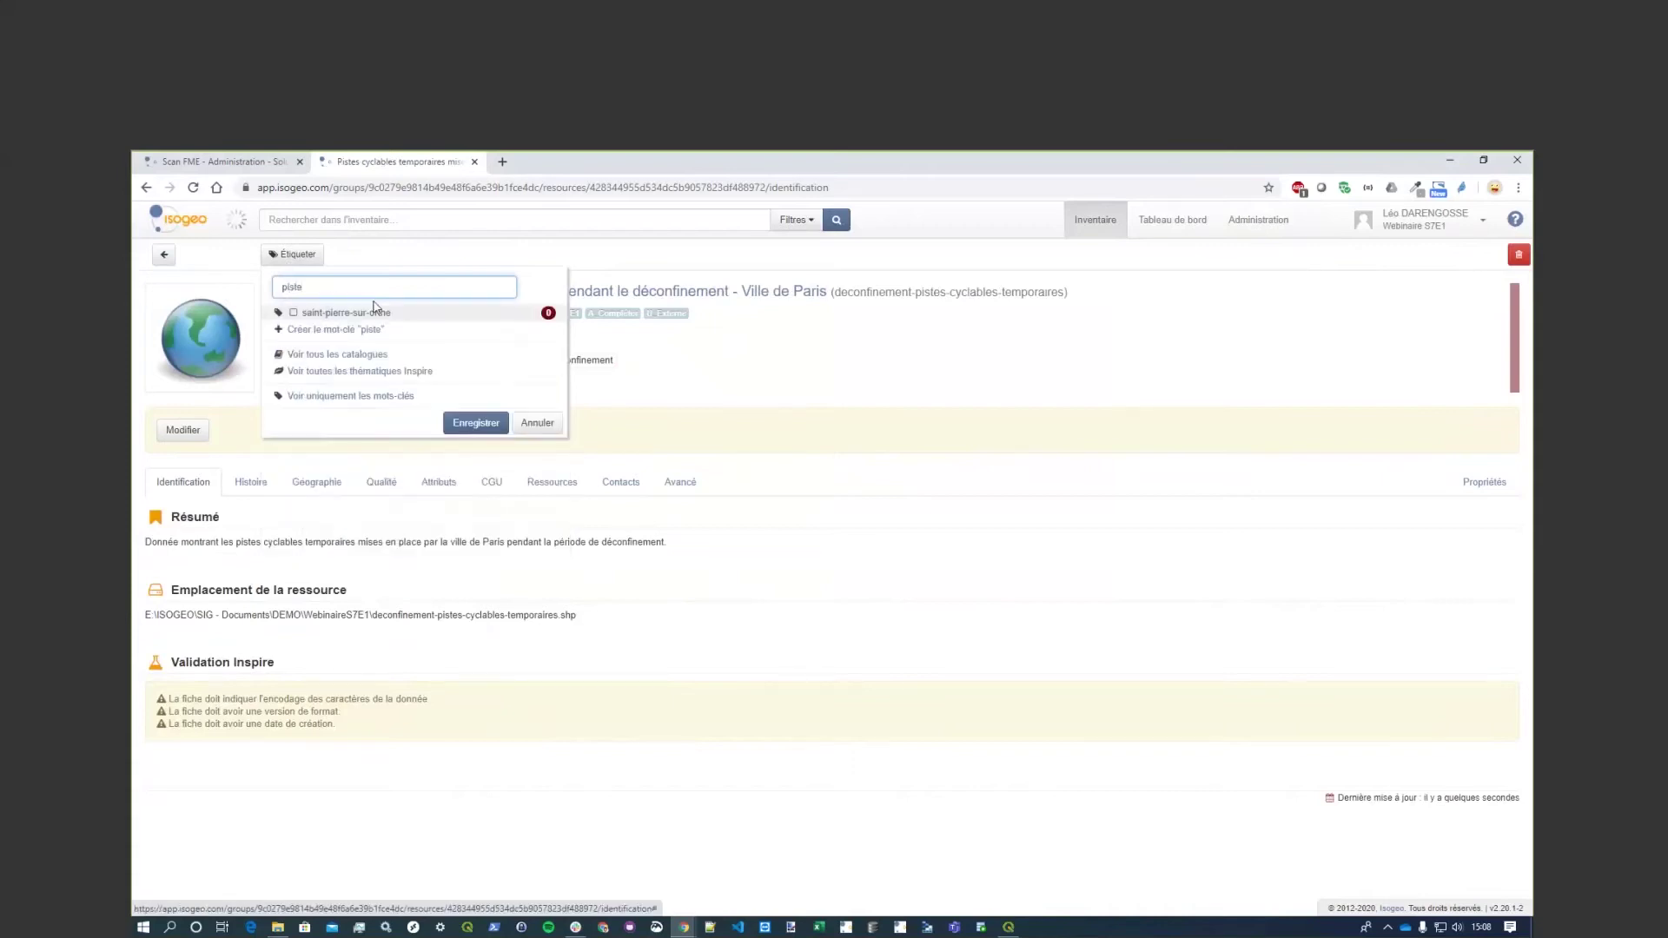
{"action": "type", "text": "s cy"}
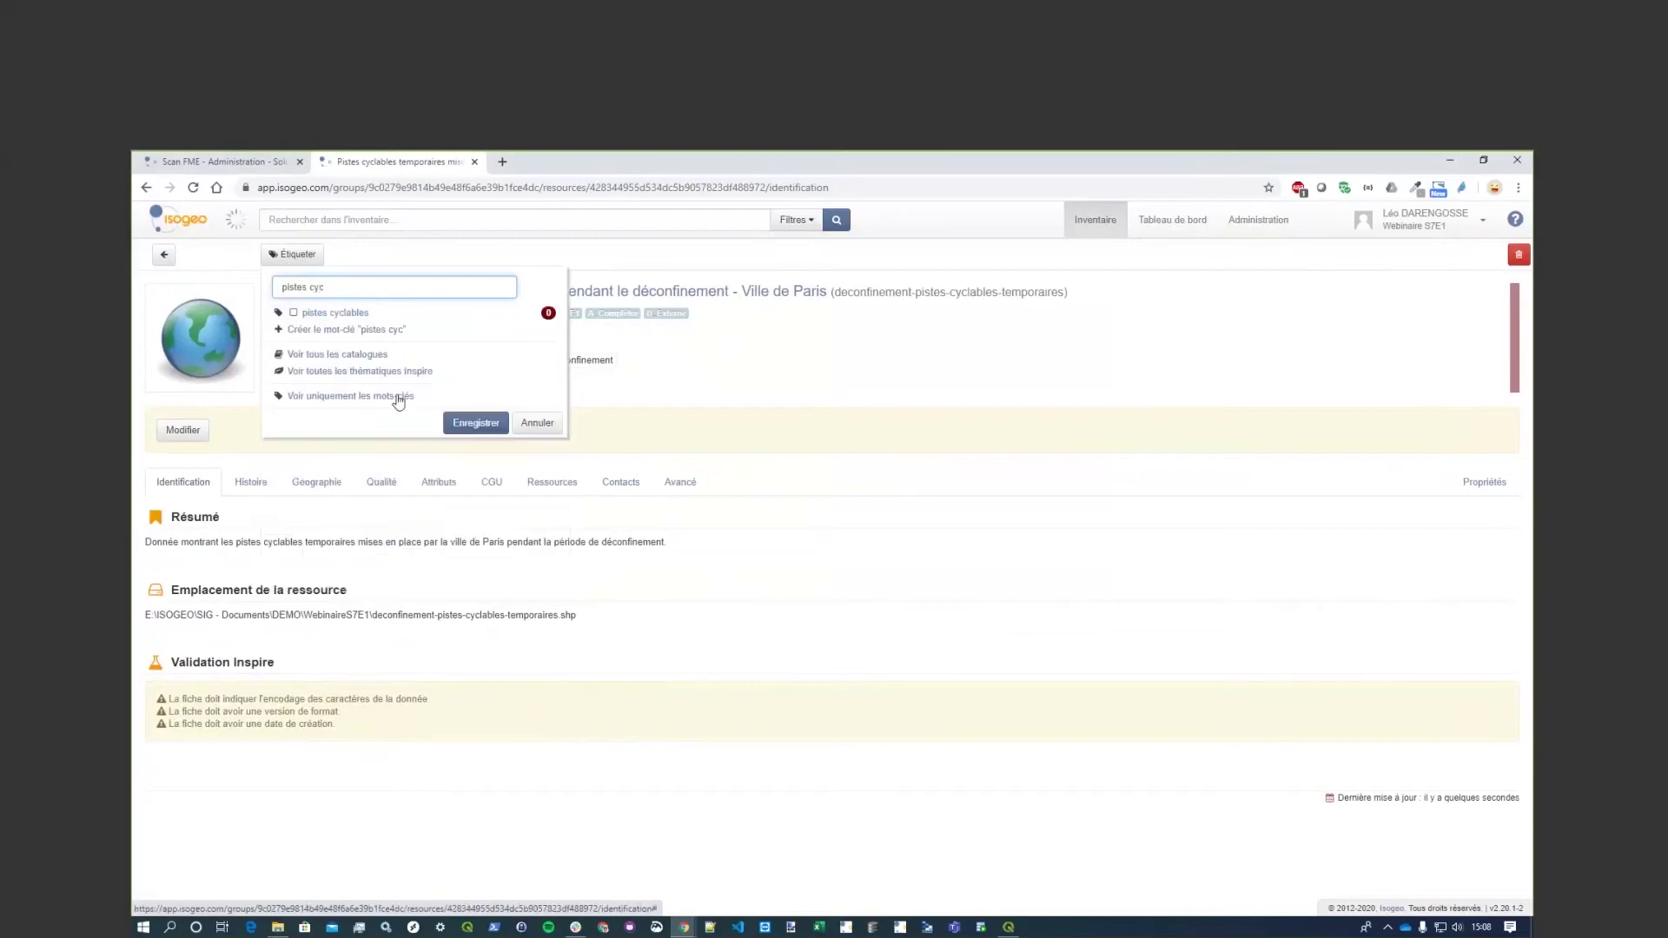
{"action": "type", "text": "c"}
{"action": "left_click", "coordinate": [361, 315]}
{"action": "left_click", "coordinate": [475, 423]}
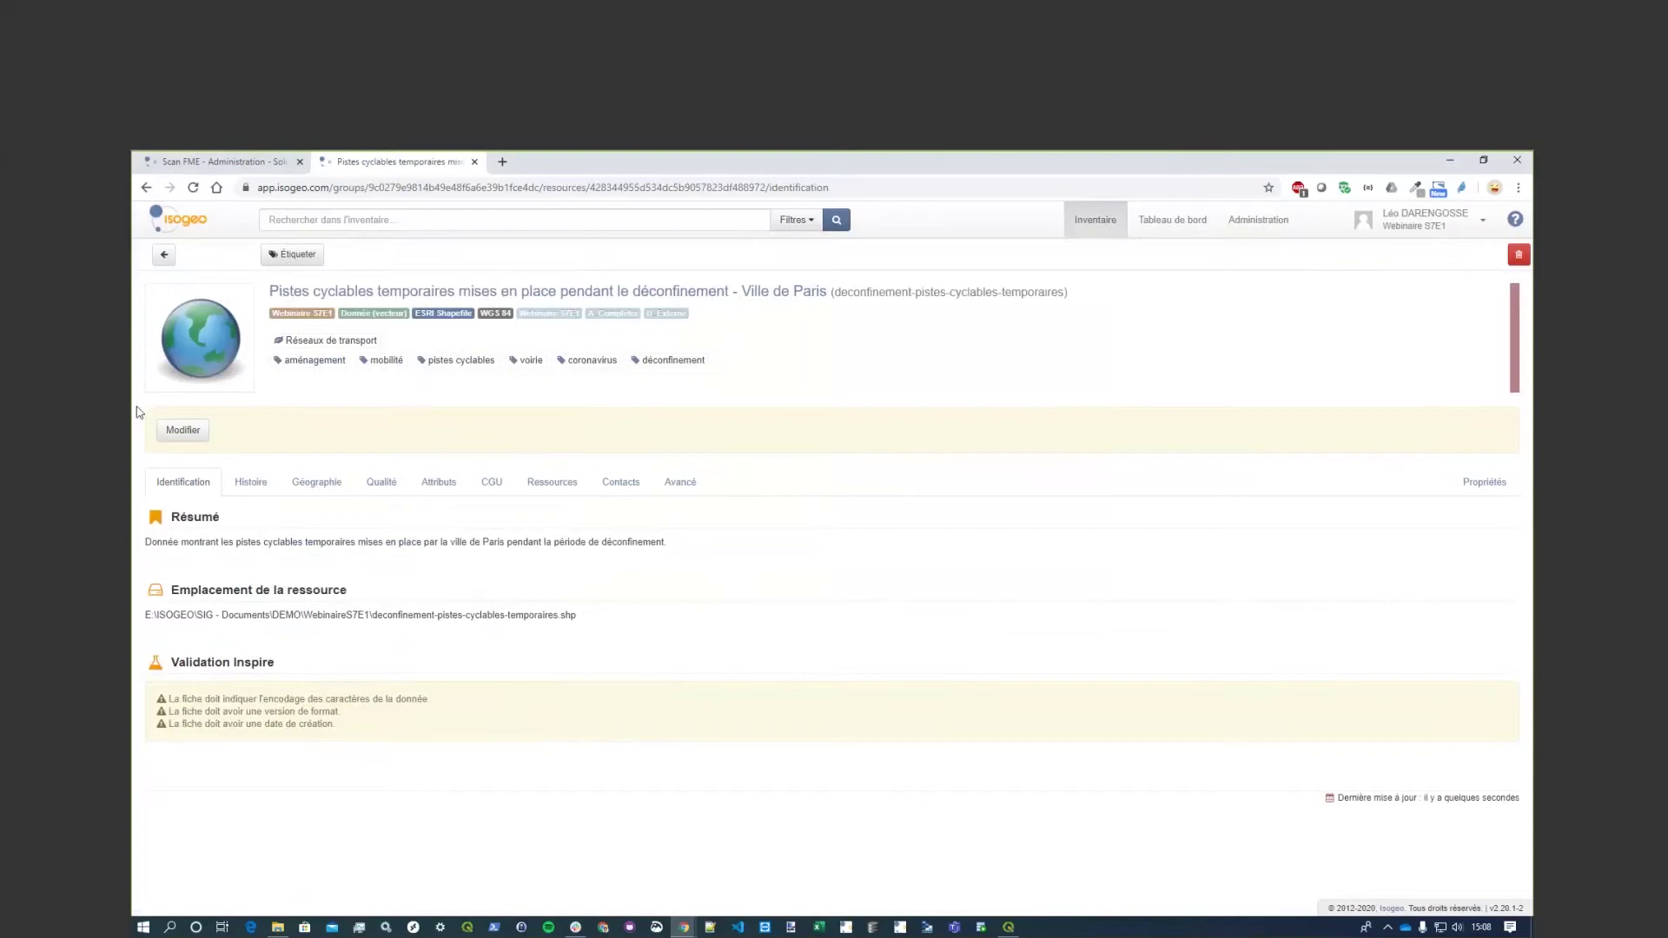
Tag the record with the keyword "vélos", save the tags, and return to the inventory.
{"action": "left_click", "coordinate": [284, 259]}
{"action": "type", "text": "vélo"}
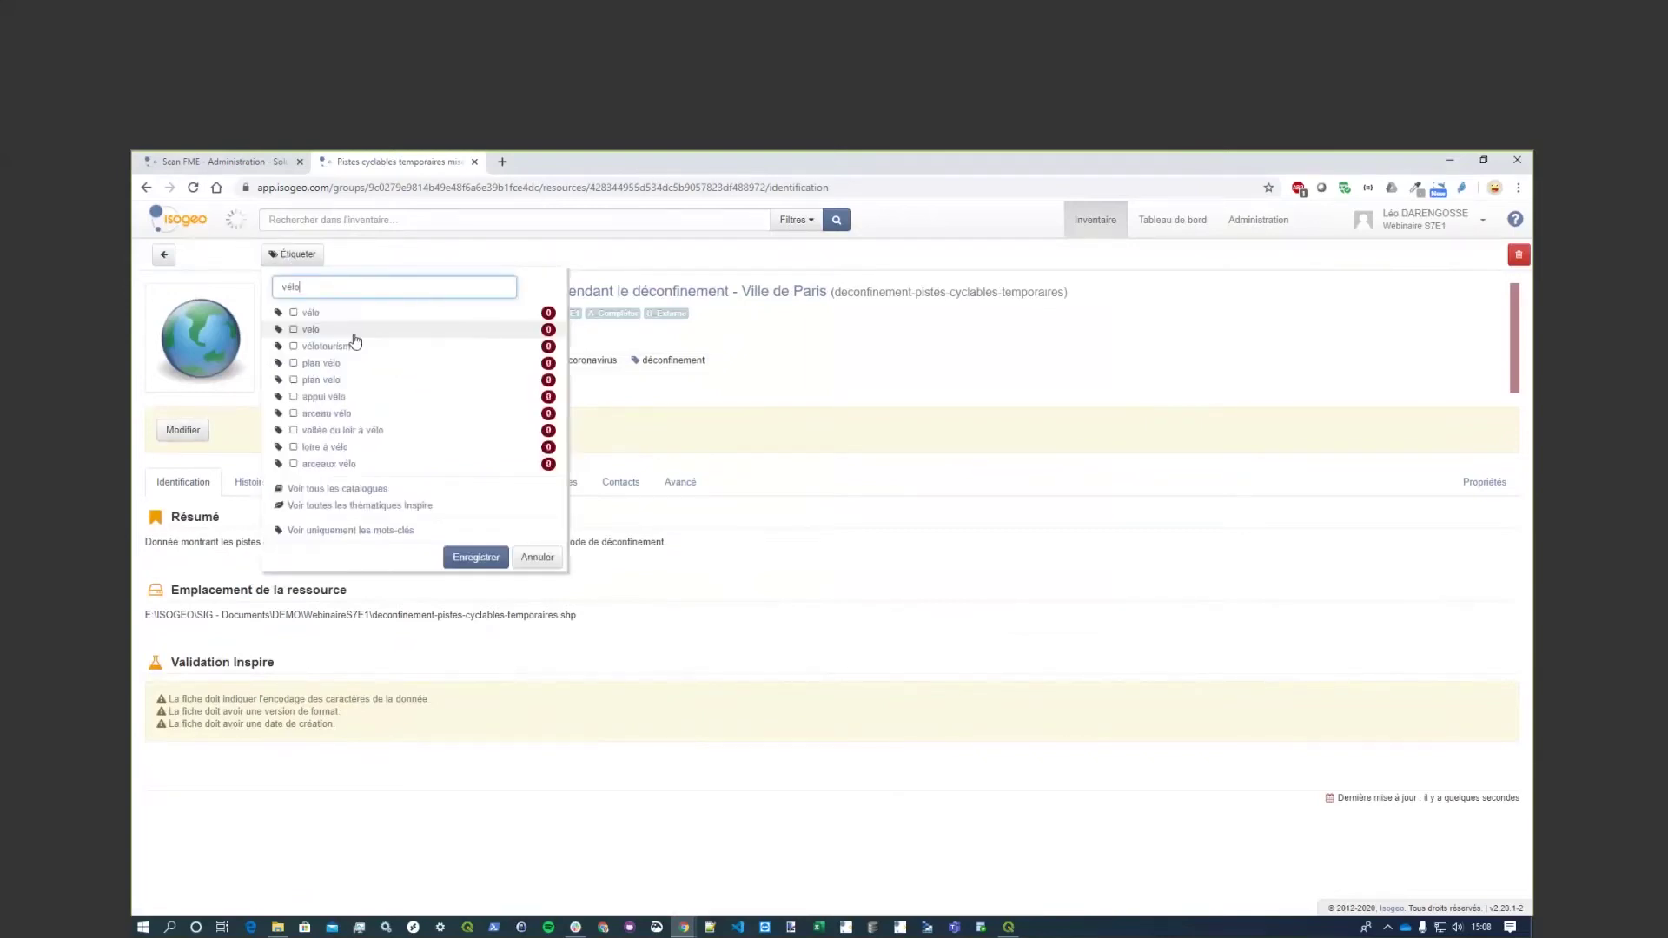
{"action": "type", "text": "s"}
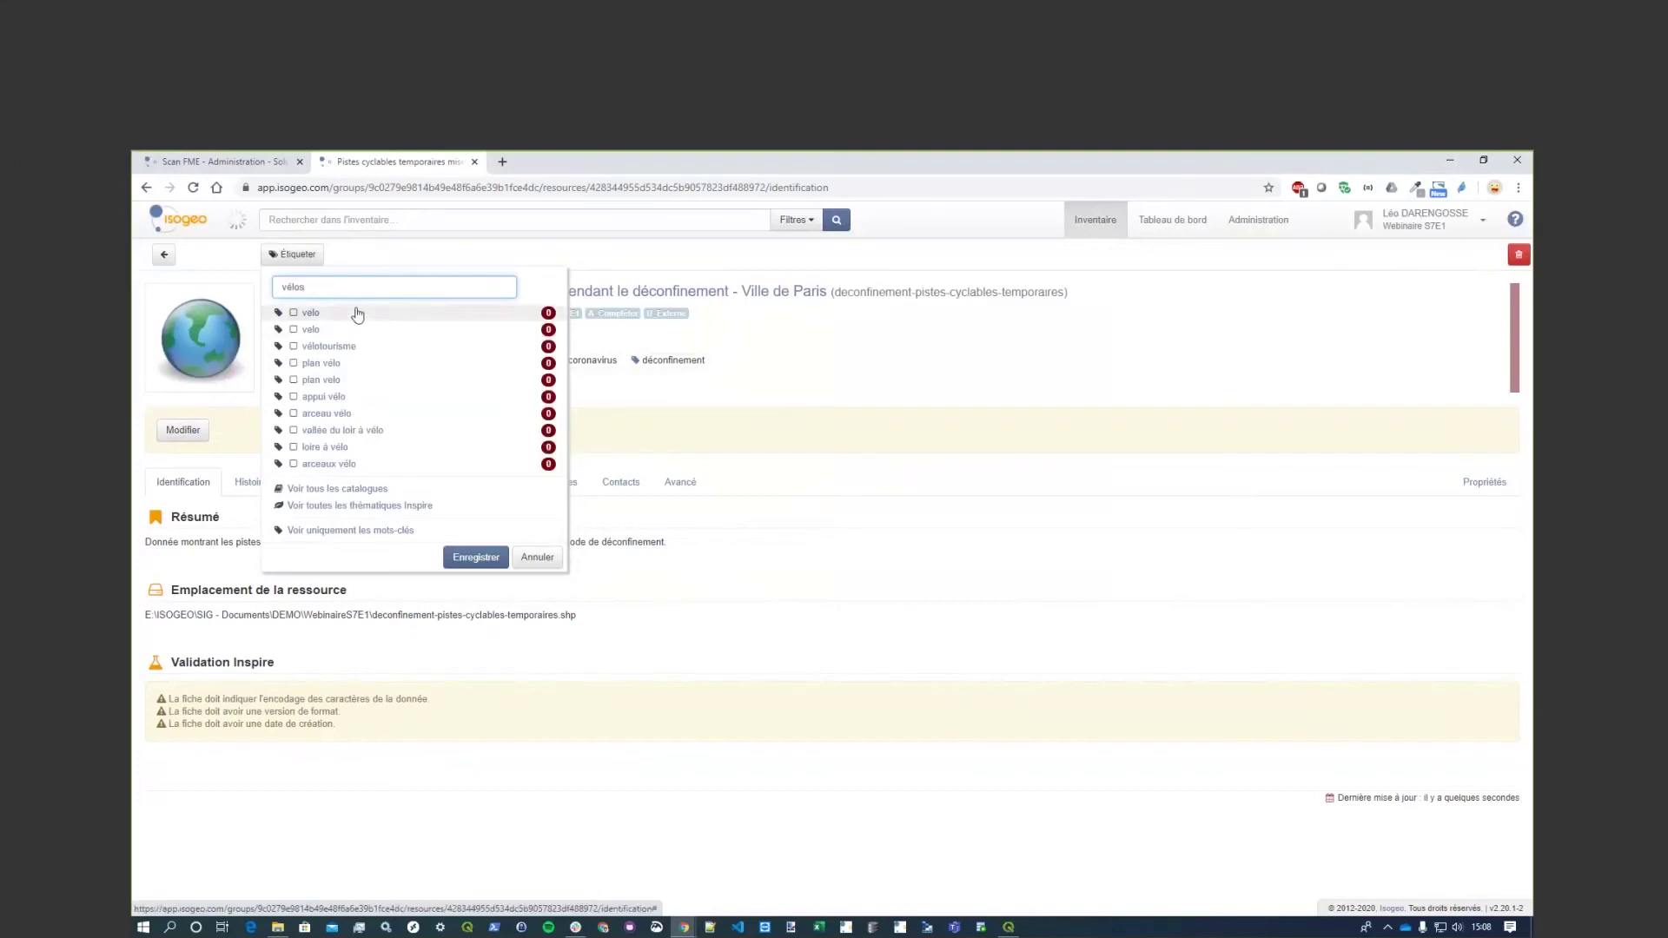
{"action": "left_click", "coordinate": [356, 313]}
{"action": "left_click", "coordinate": [476, 537]}
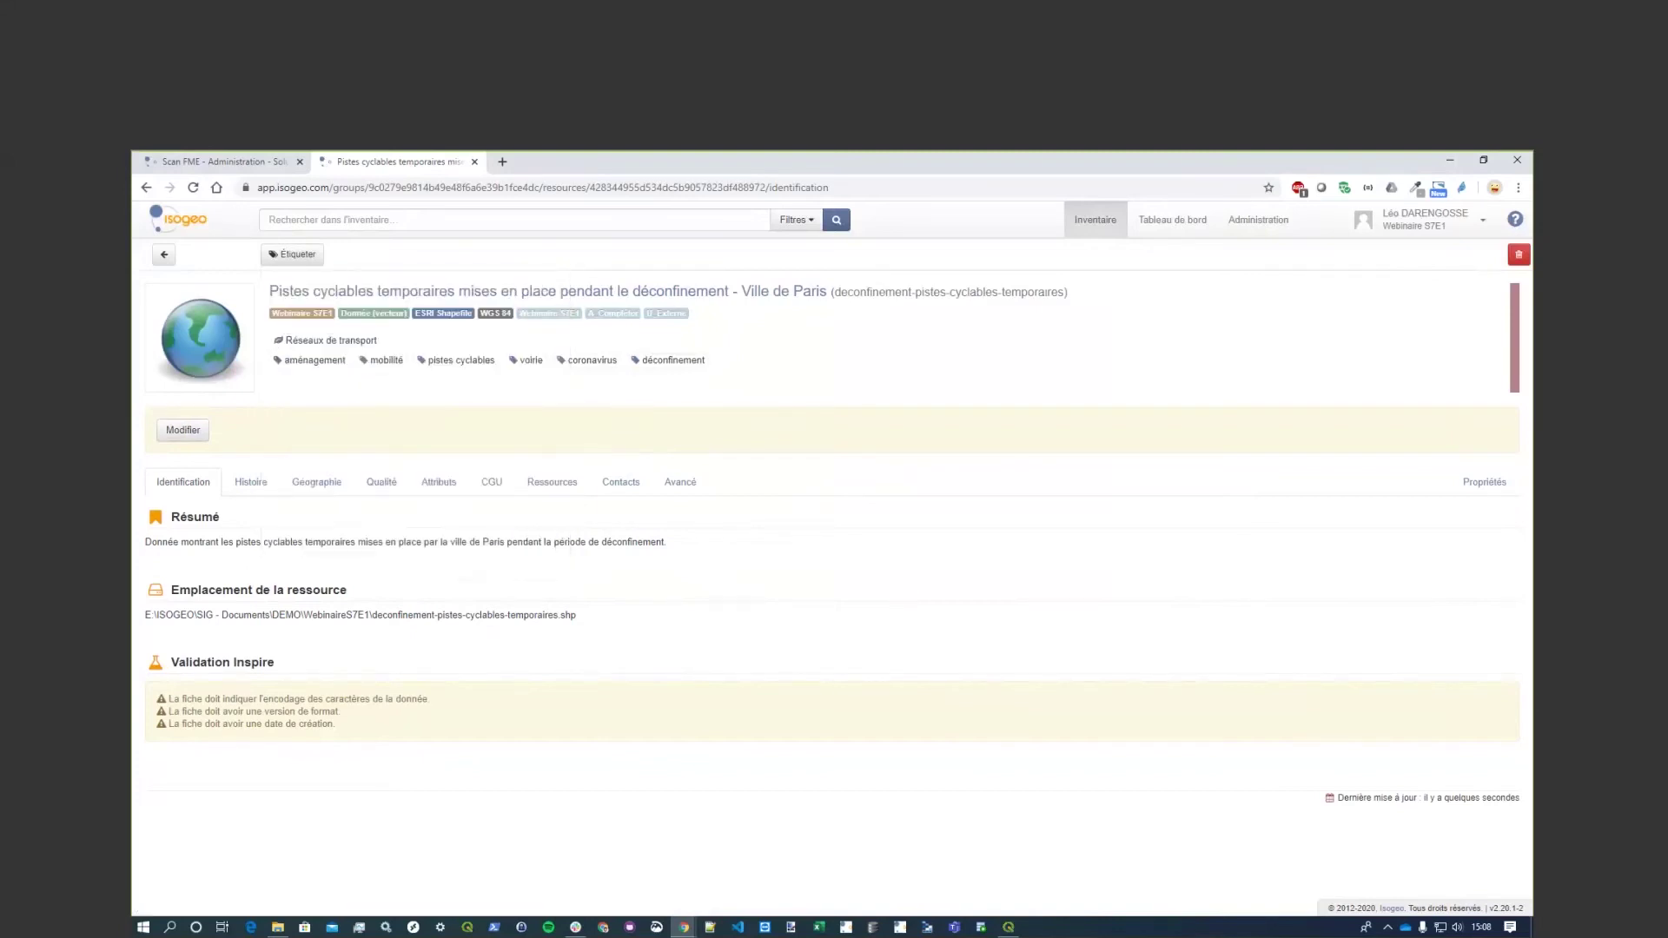
{"action": "left_click", "coordinate": [1105, 231]}
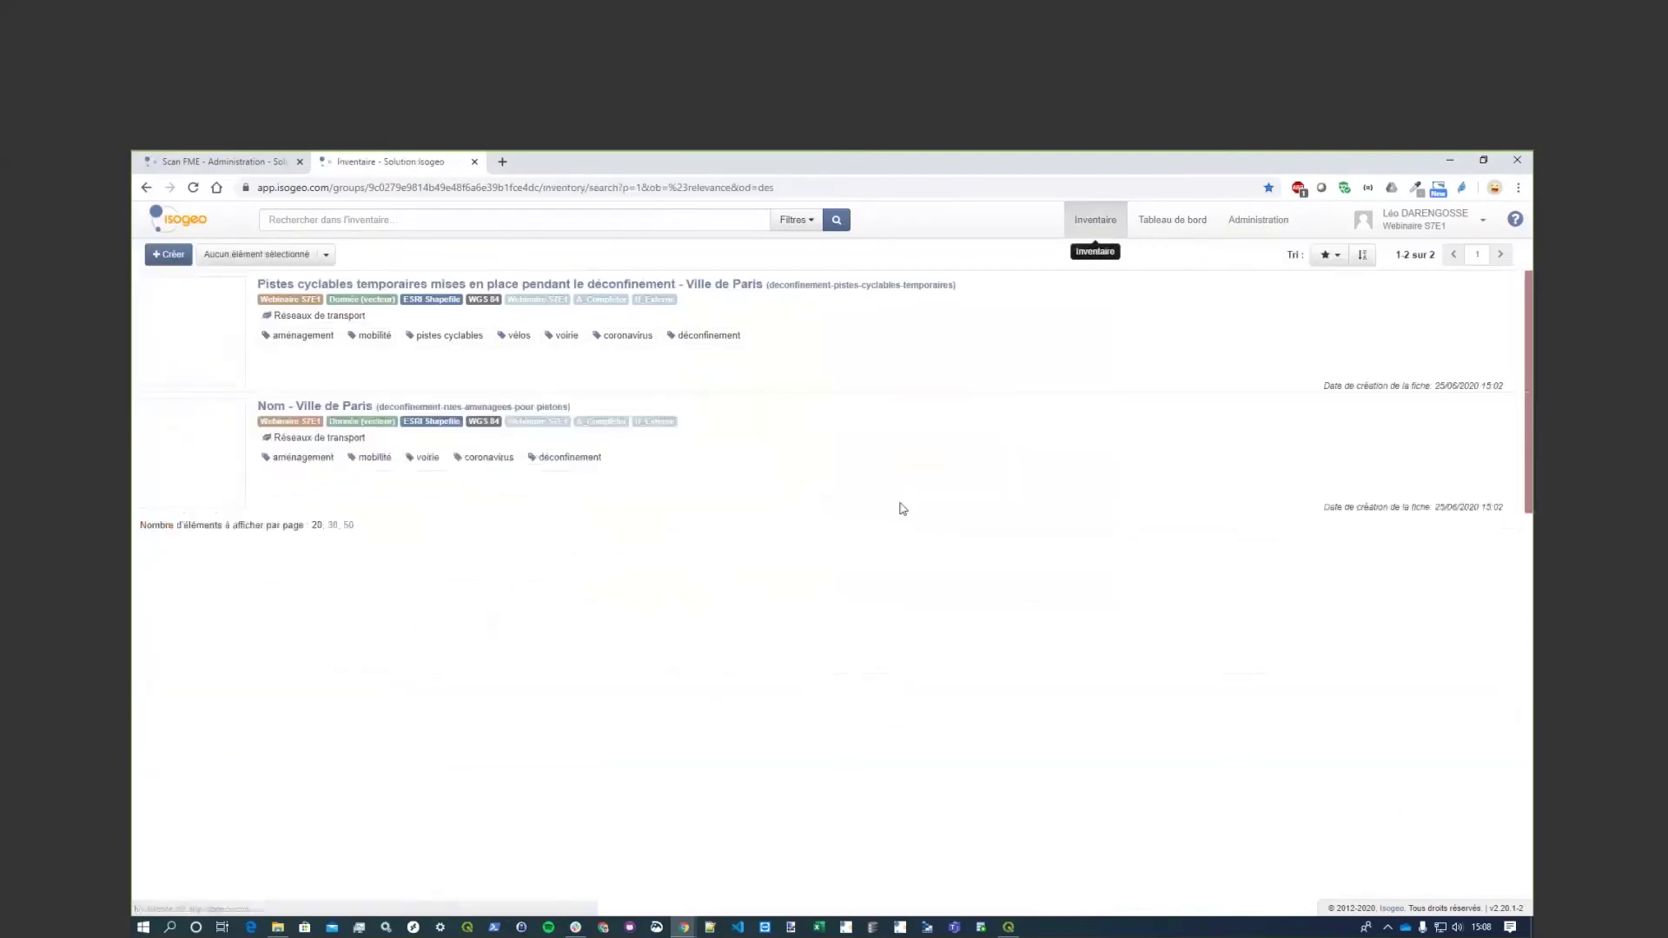
Edit the "Nom - Ville de Paris" record and retitle it "Rues aménagées pour les piétons pendant le déconfinement - Ville de Paris".
{"action": "left_click", "coordinate": [396, 409]}
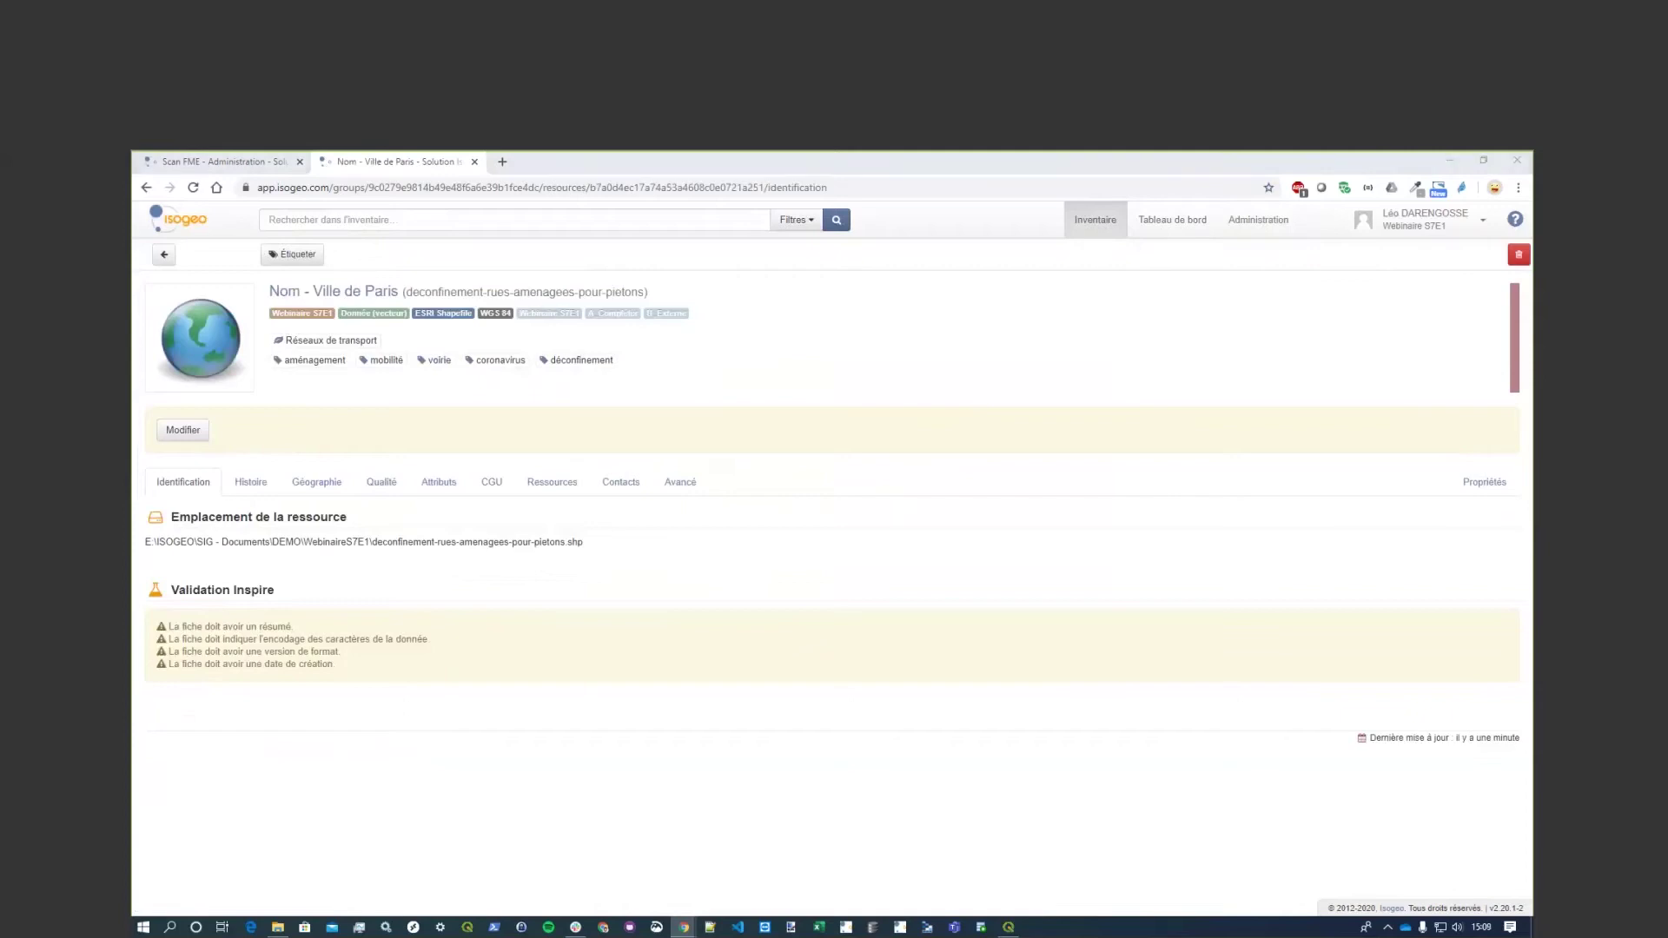
{"action": "left_click", "coordinate": [183, 430]}
{"action": "double_click", "coordinate": [164, 547]}
{"action": "type", "text": "Rues aménagées pour les piétons pendant le déconfinement"}
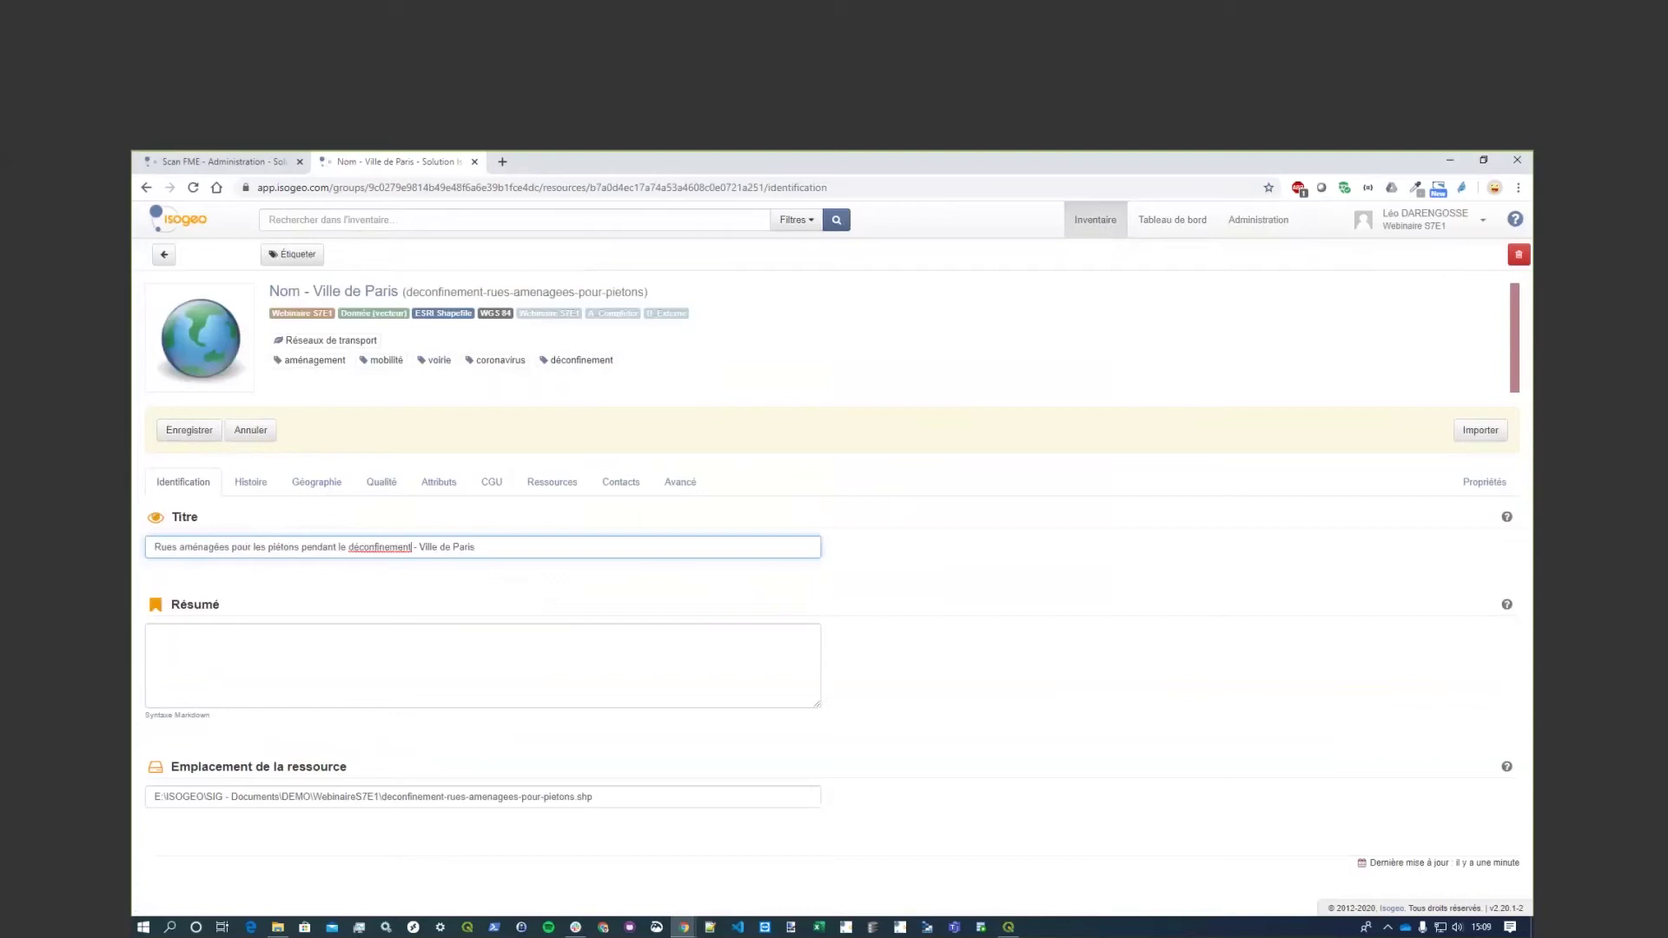
Enter the summary "Donnée montrant les rue aménagées pour les piétons dans la ville de Paris pendant la période de déconfinement", save, and return to the inventory.
{"action": "left_click", "coordinate": [216, 663]}
{"action": "type", "text": "Donnée montrant les rue aménagées pour les piétons dans la ville de Paris pendant la période de déconfinement"}
{"action": "left_click", "coordinate": [189, 430]}
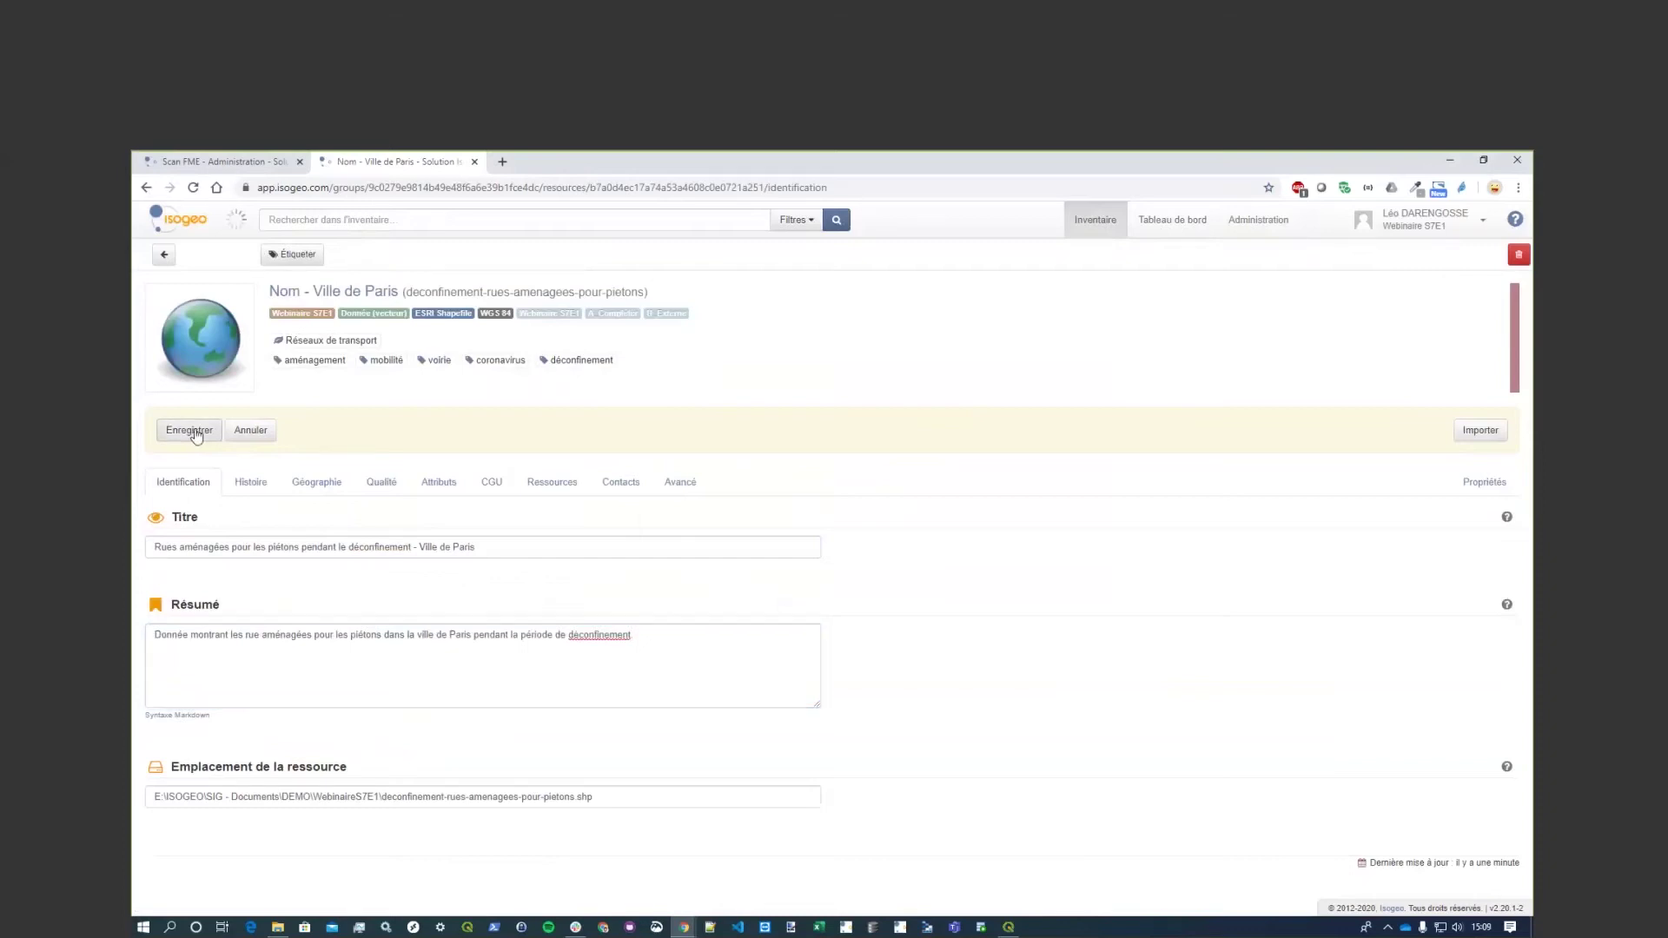
{"action": "left_click", "coordinate": [1104, 224]}
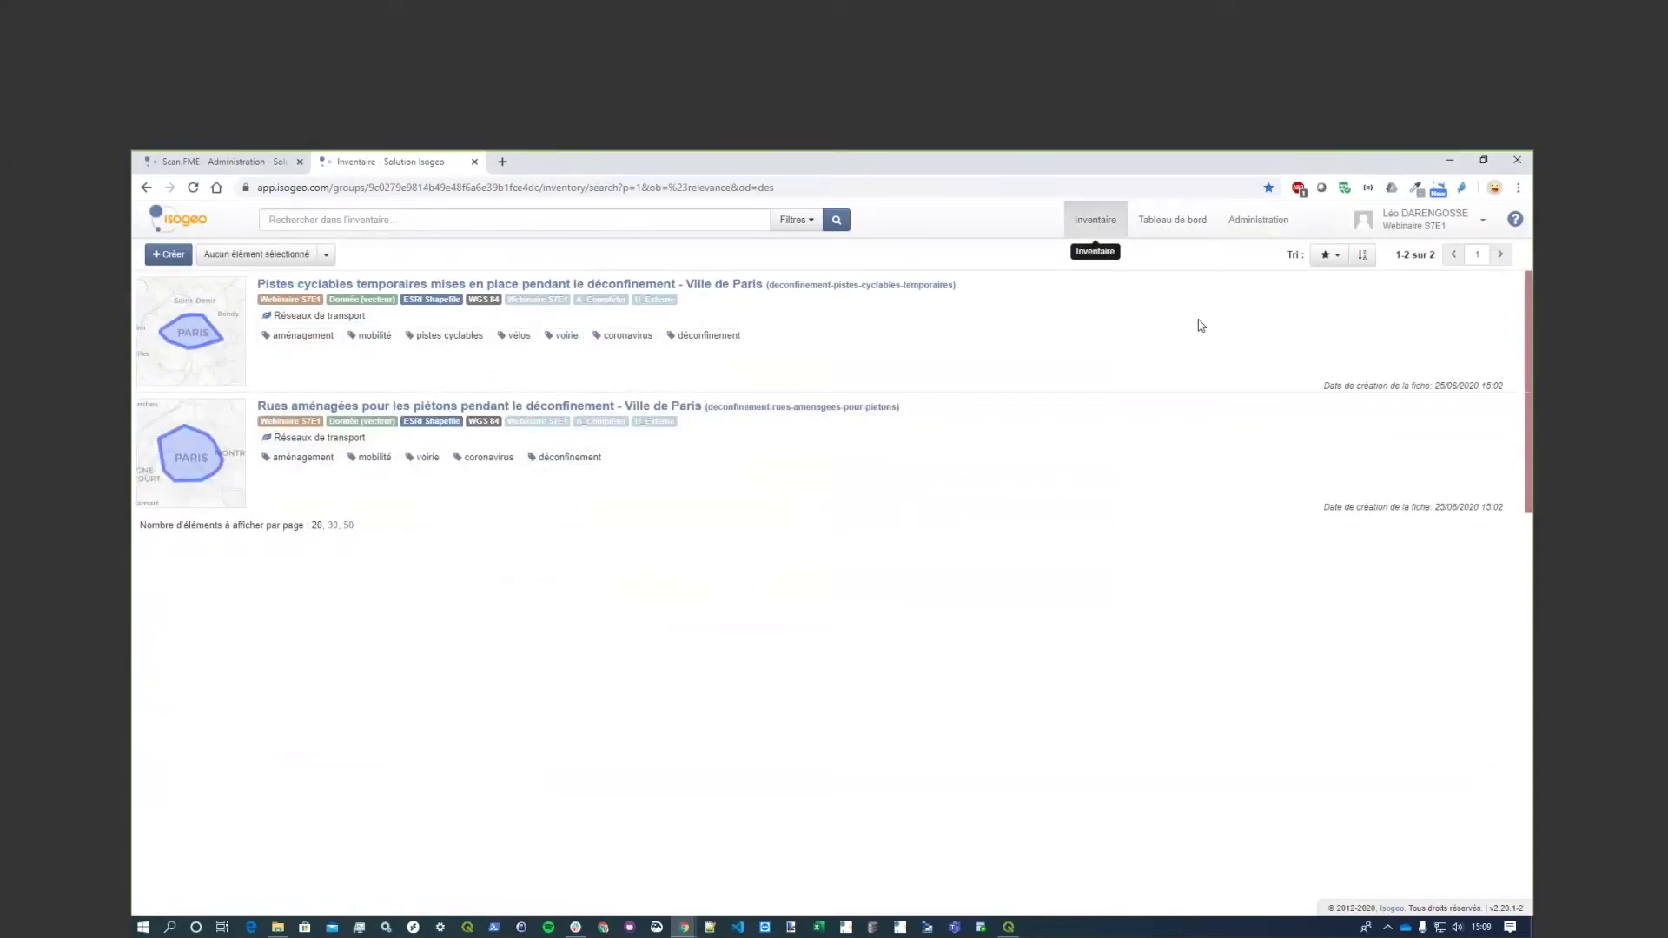
Review the contacts and identification details of the temporary cycle lanes record, check the administration settings, and return to the inventory.
{"action": "left_click", "coordinate": [702, 292]}
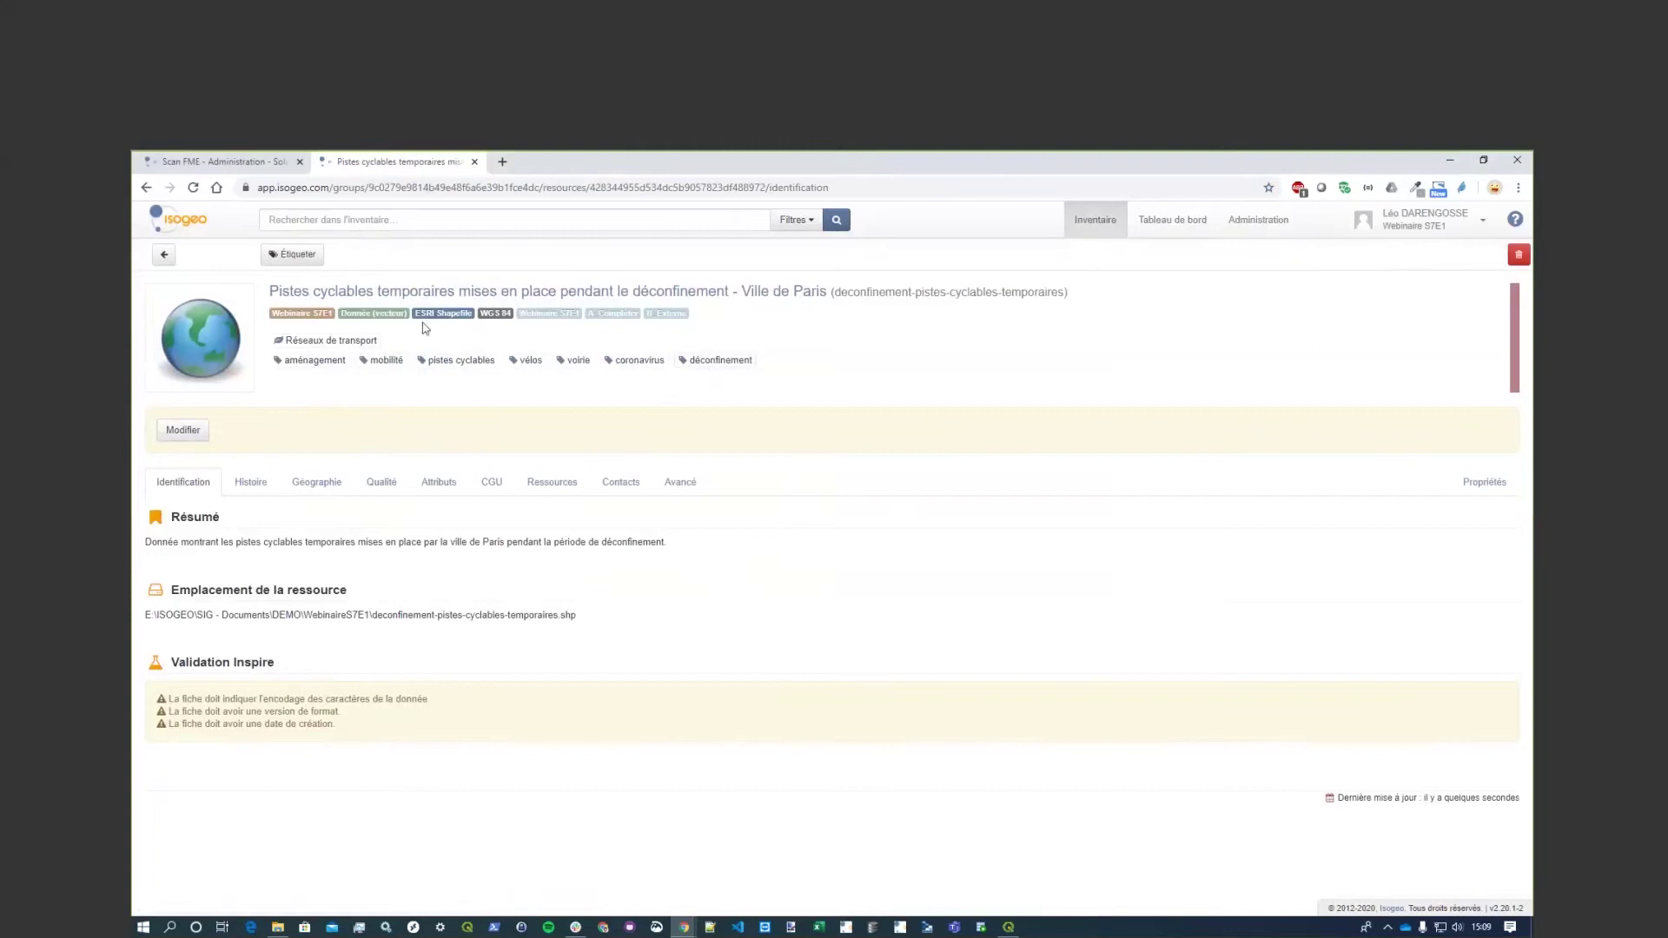
{"action": "left_click", "coordinate": [620, 483]}
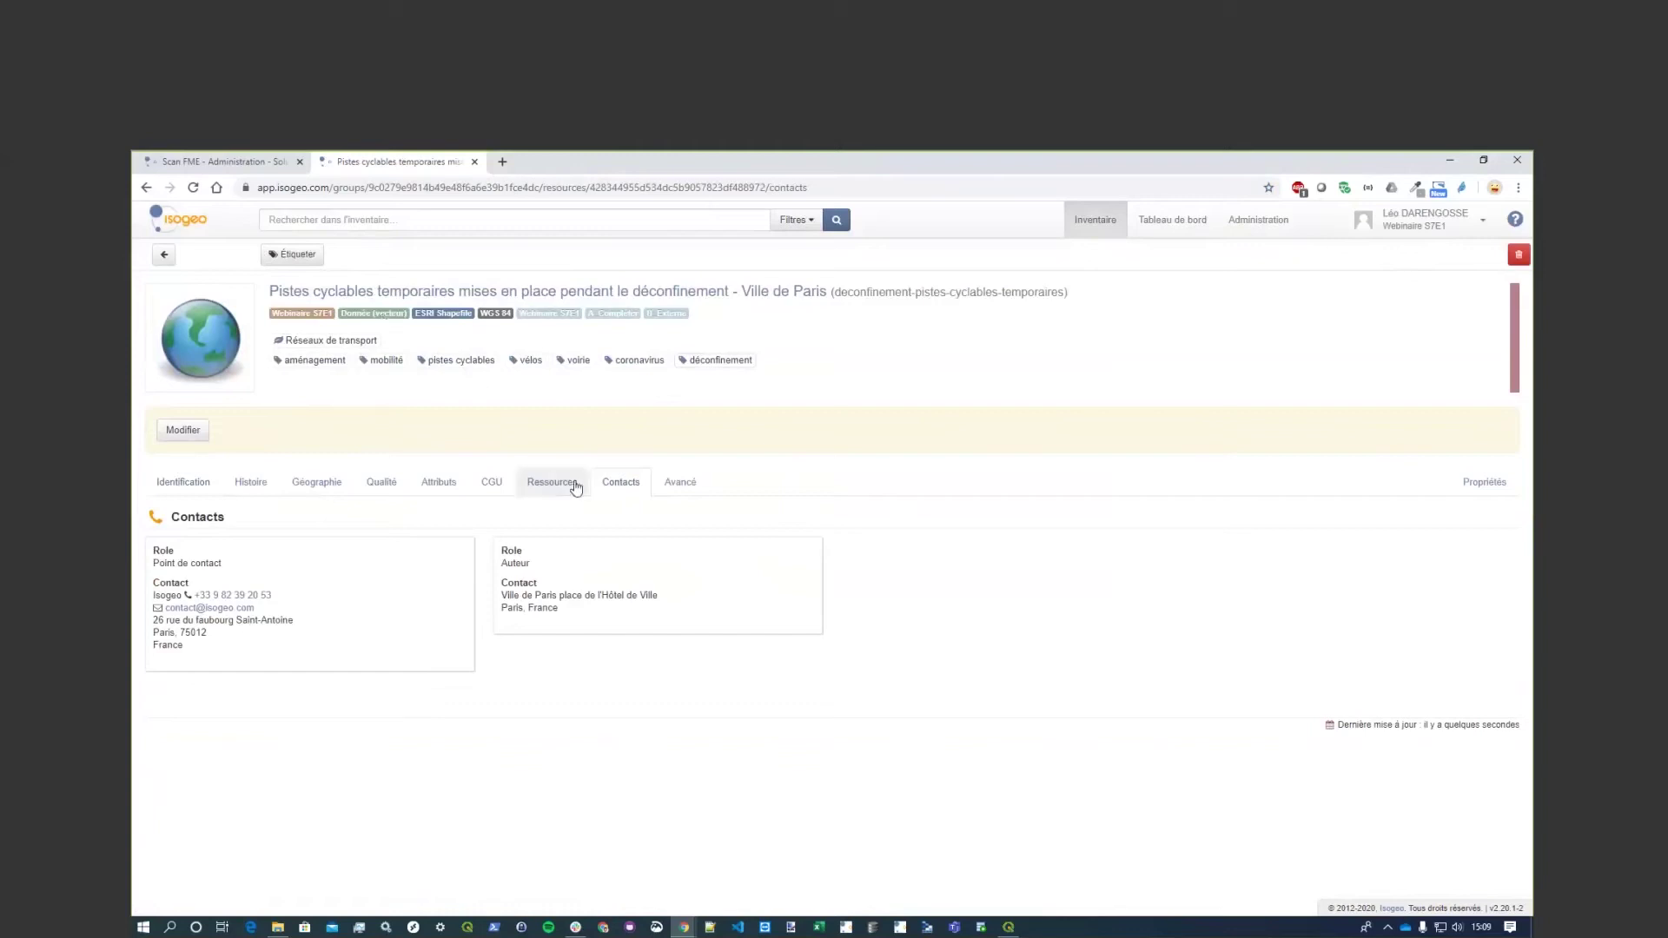
{"action": "left_click", "coordinate": [183, 482]}
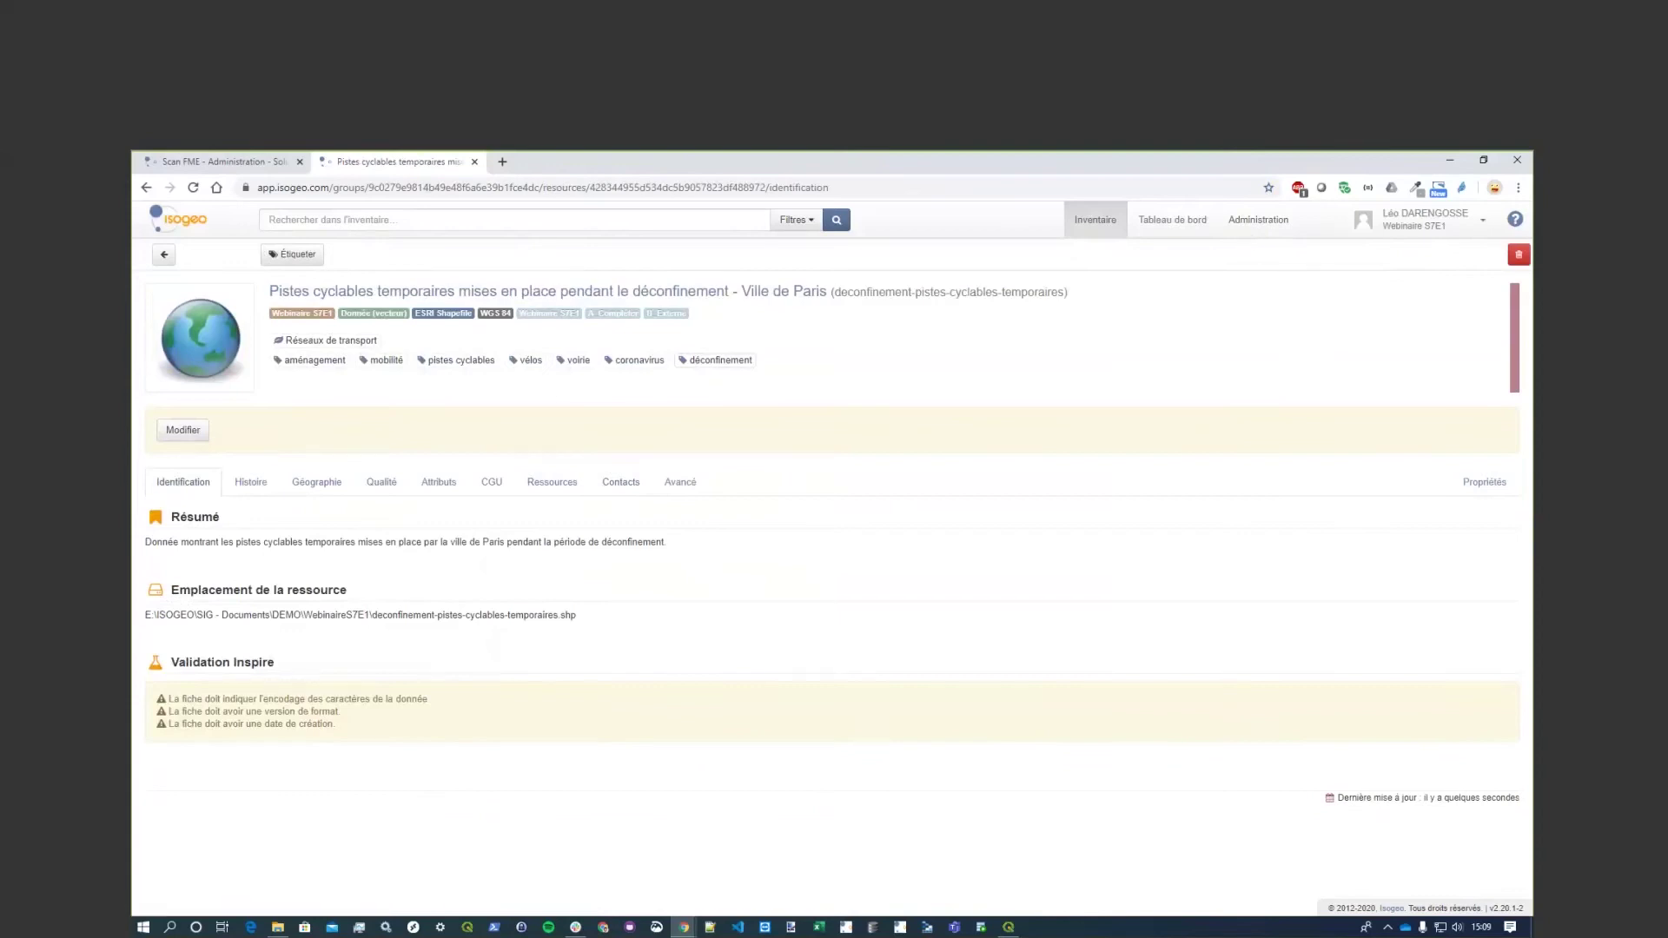
{"action": "left_click", "coordinate": [1251, 228]}
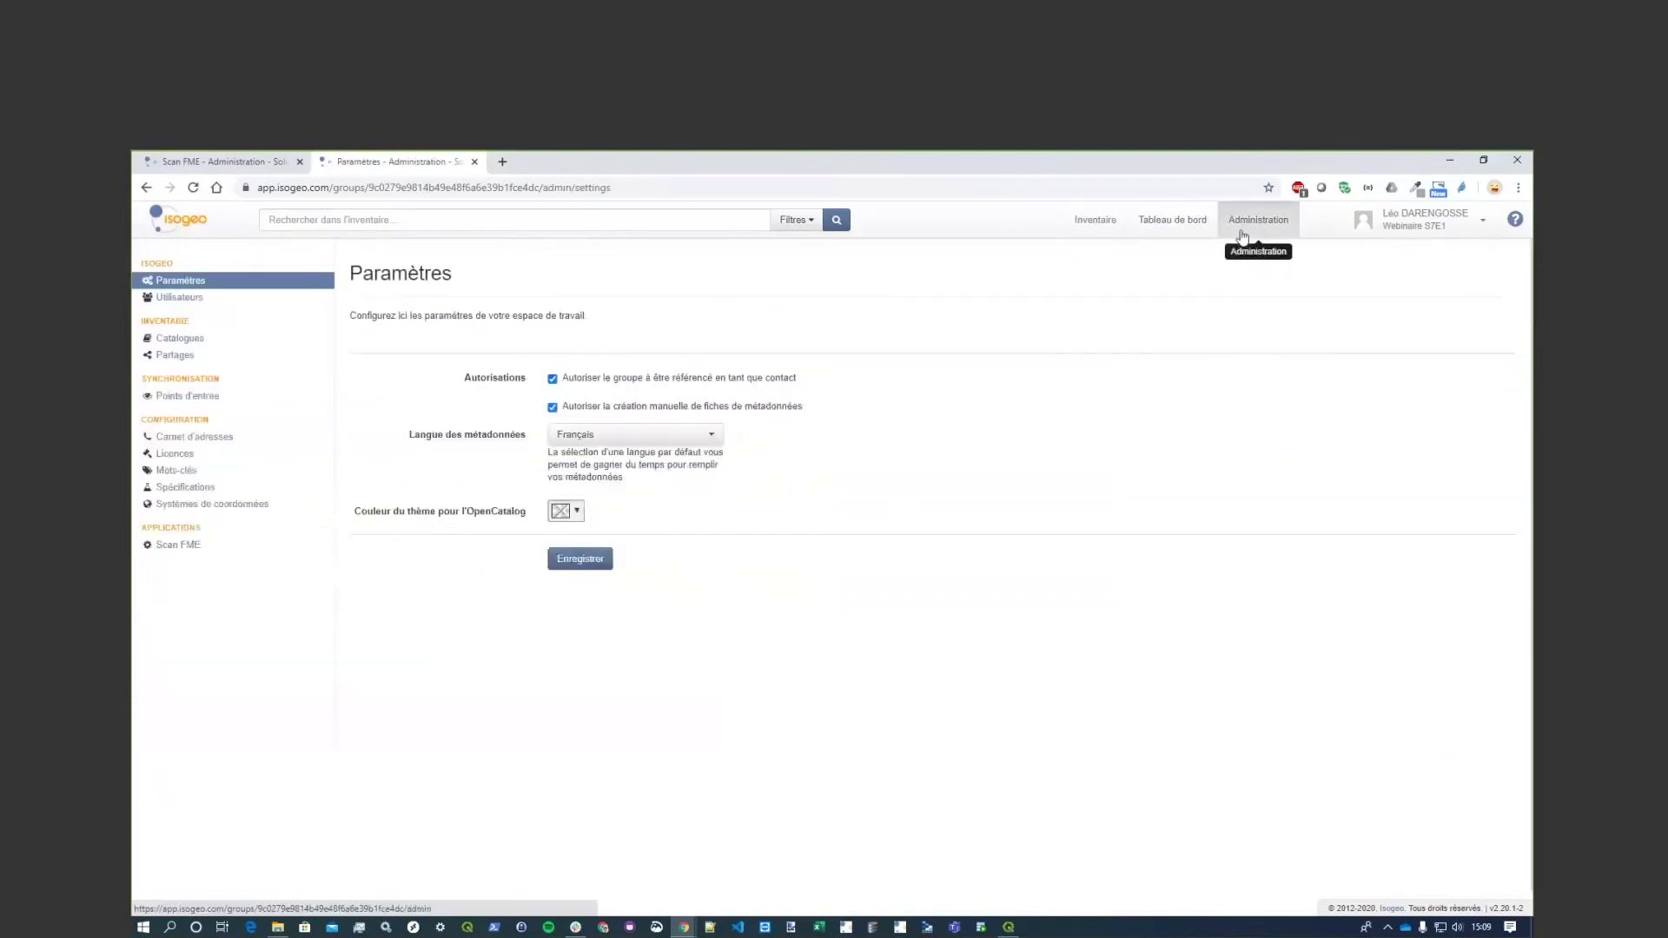
{"action": "left_click", "coordinate": [1095, 221]}
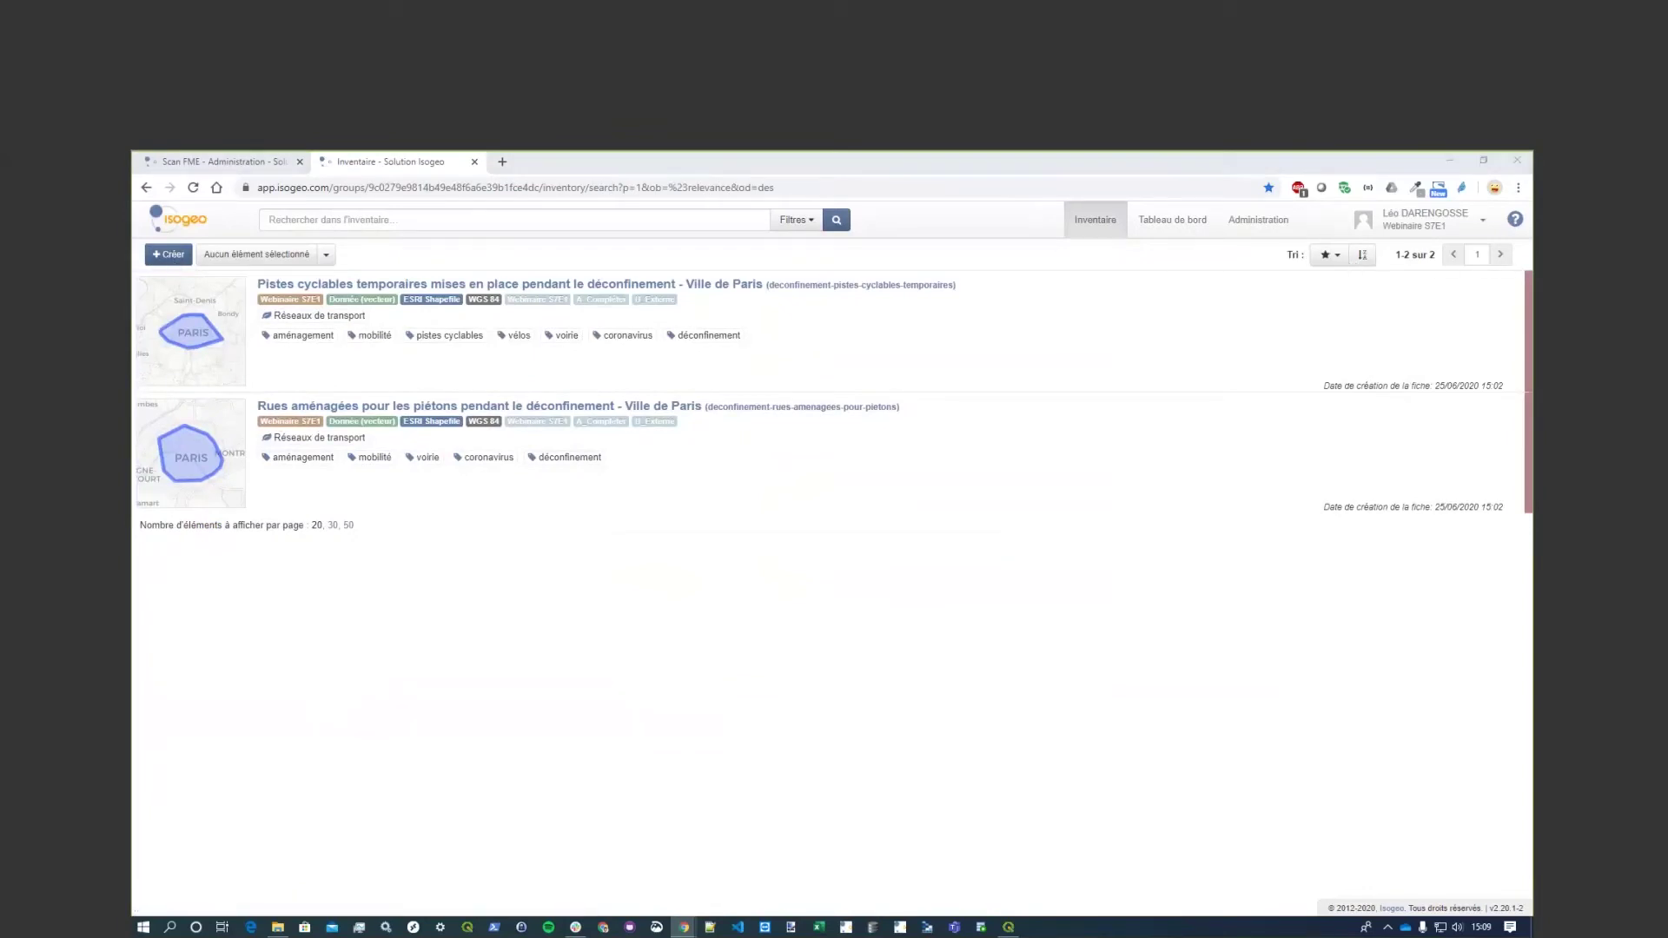
{"action": "left_click", "coordinate": [503, 162]}
{"action": "type", "text": "https://carto.isogeo.net/server/rest/services/isogeo_demo/EMS_Webinaire_S7E1/MapServer"}
{"action": "key", "text": "Return"}
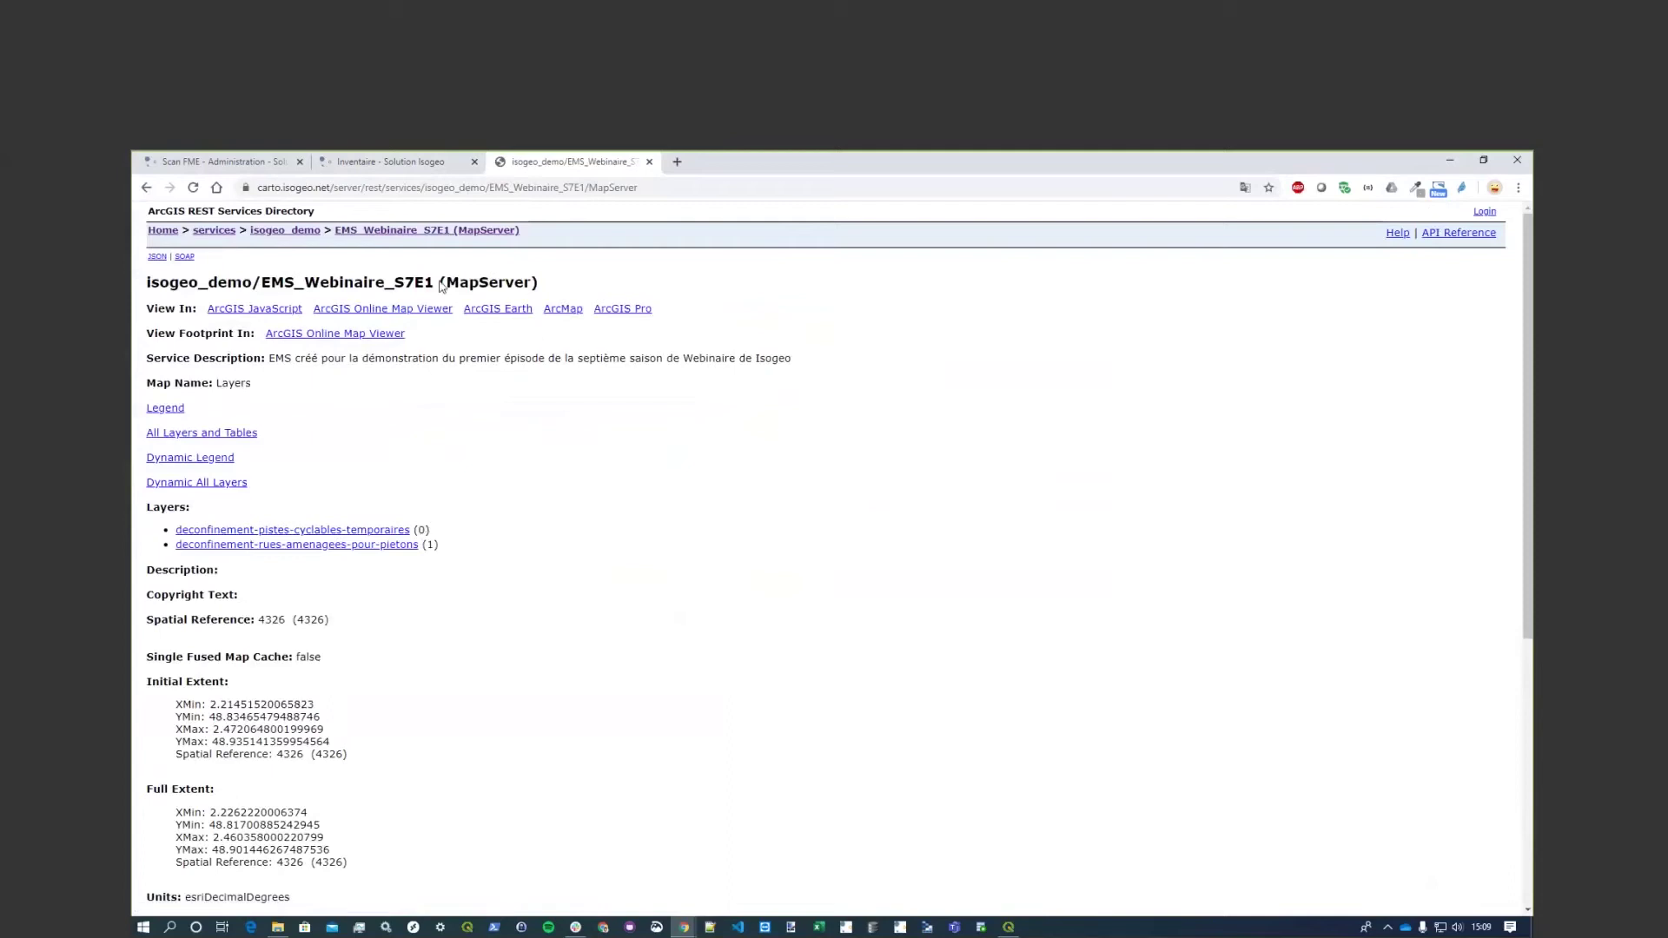
{"action": "left_click", "coordinate": [496, 188]}
{"action": "key", "text": "ctrl+c"}
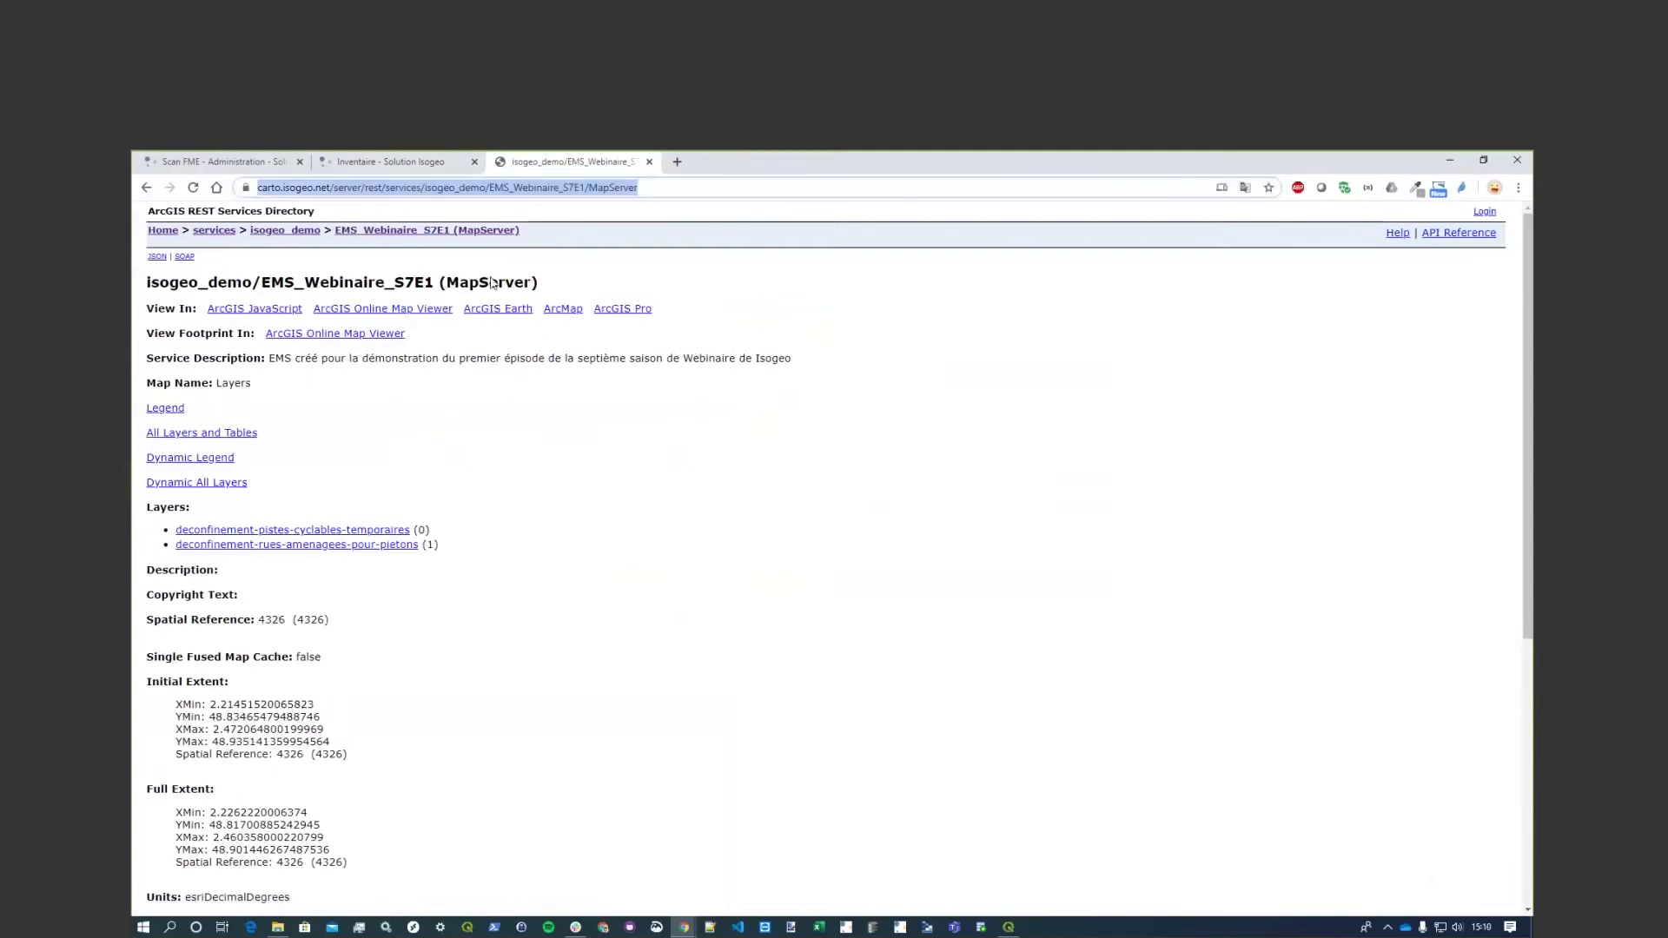
Back in the inventory, create a service metadata record from the copied MapServer URL with the ESRI Map Service format.
{"action": "left_click", "coordinate": [383, 161]}
{"action": "left_click", "coordinate": [168, 253]}
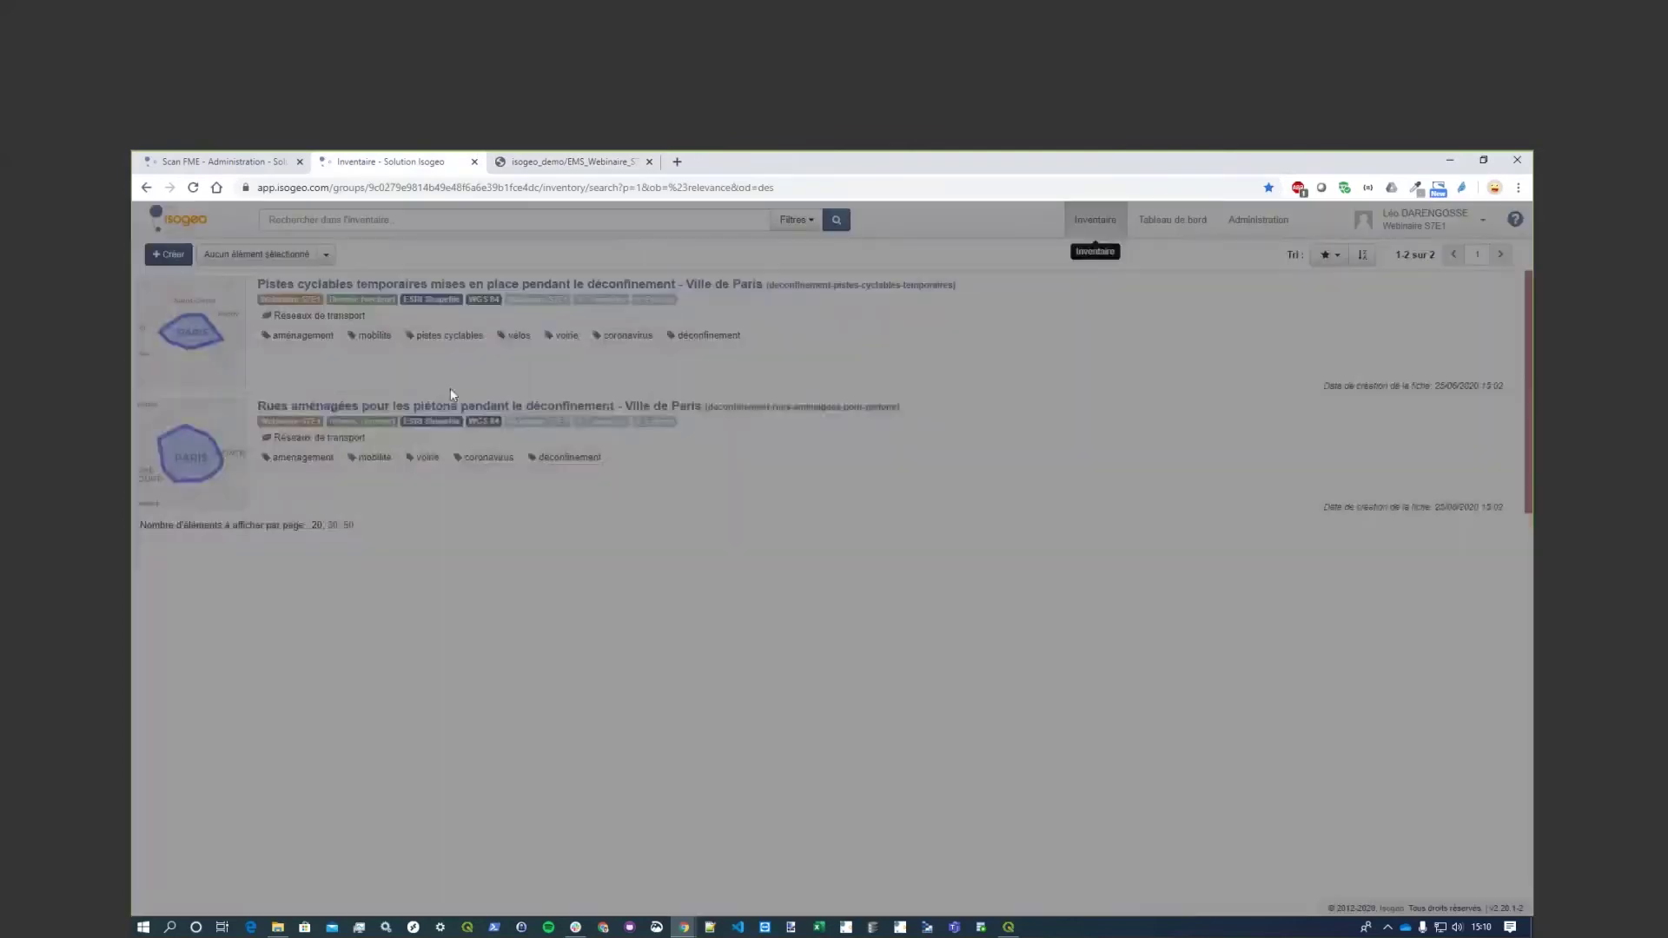
{"action": "left_click", "coordinate": [752, 376]}
{"action": "left_click", "coordinate": [725, 415]}
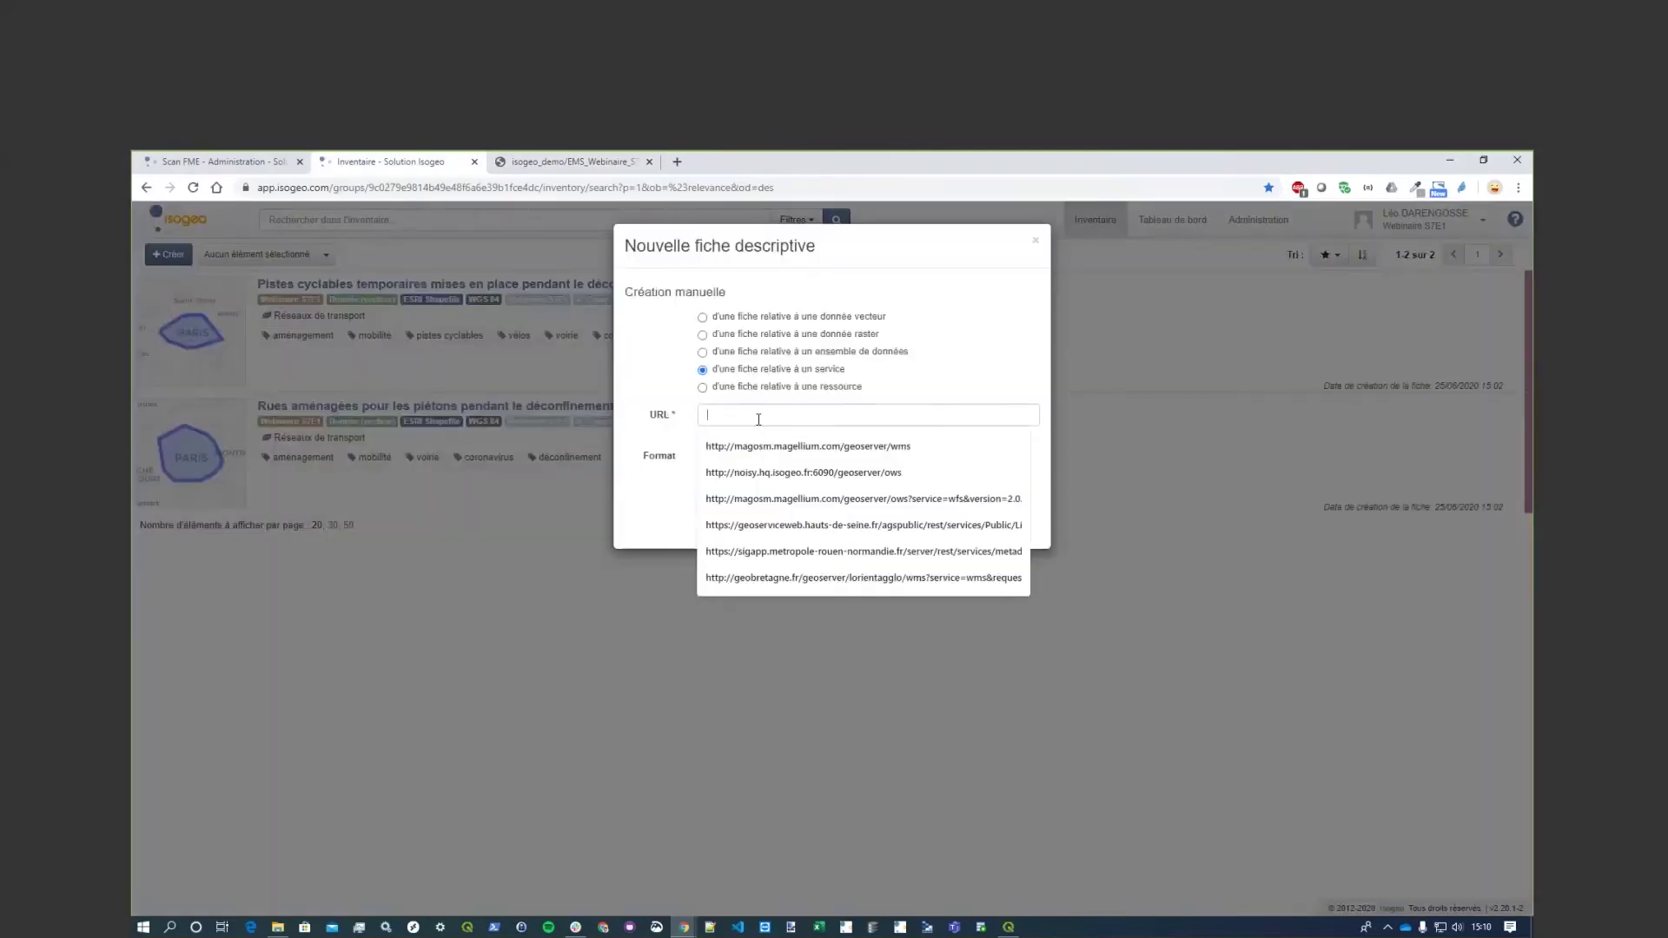
{"action": "key", "text": "ctrl+v"}
{"action": "left_click_drag", "start_coordinate": [724, 415], "coordinate": [682, 432]}
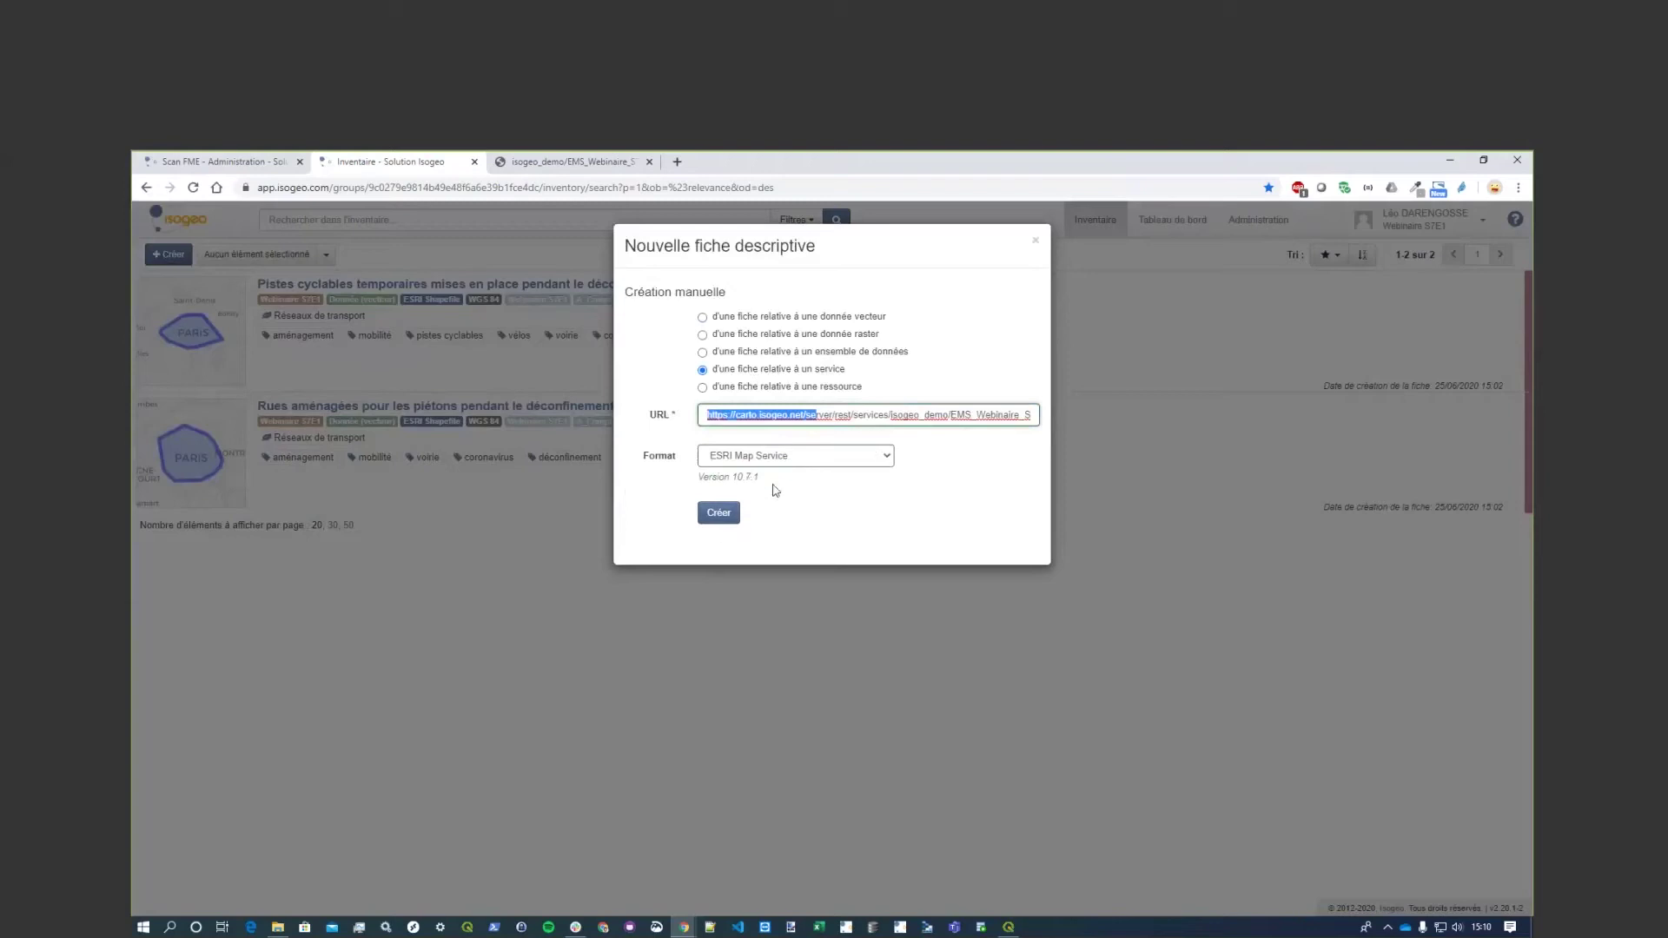
{"action": "left_click", "coordinate": [725, 519]}
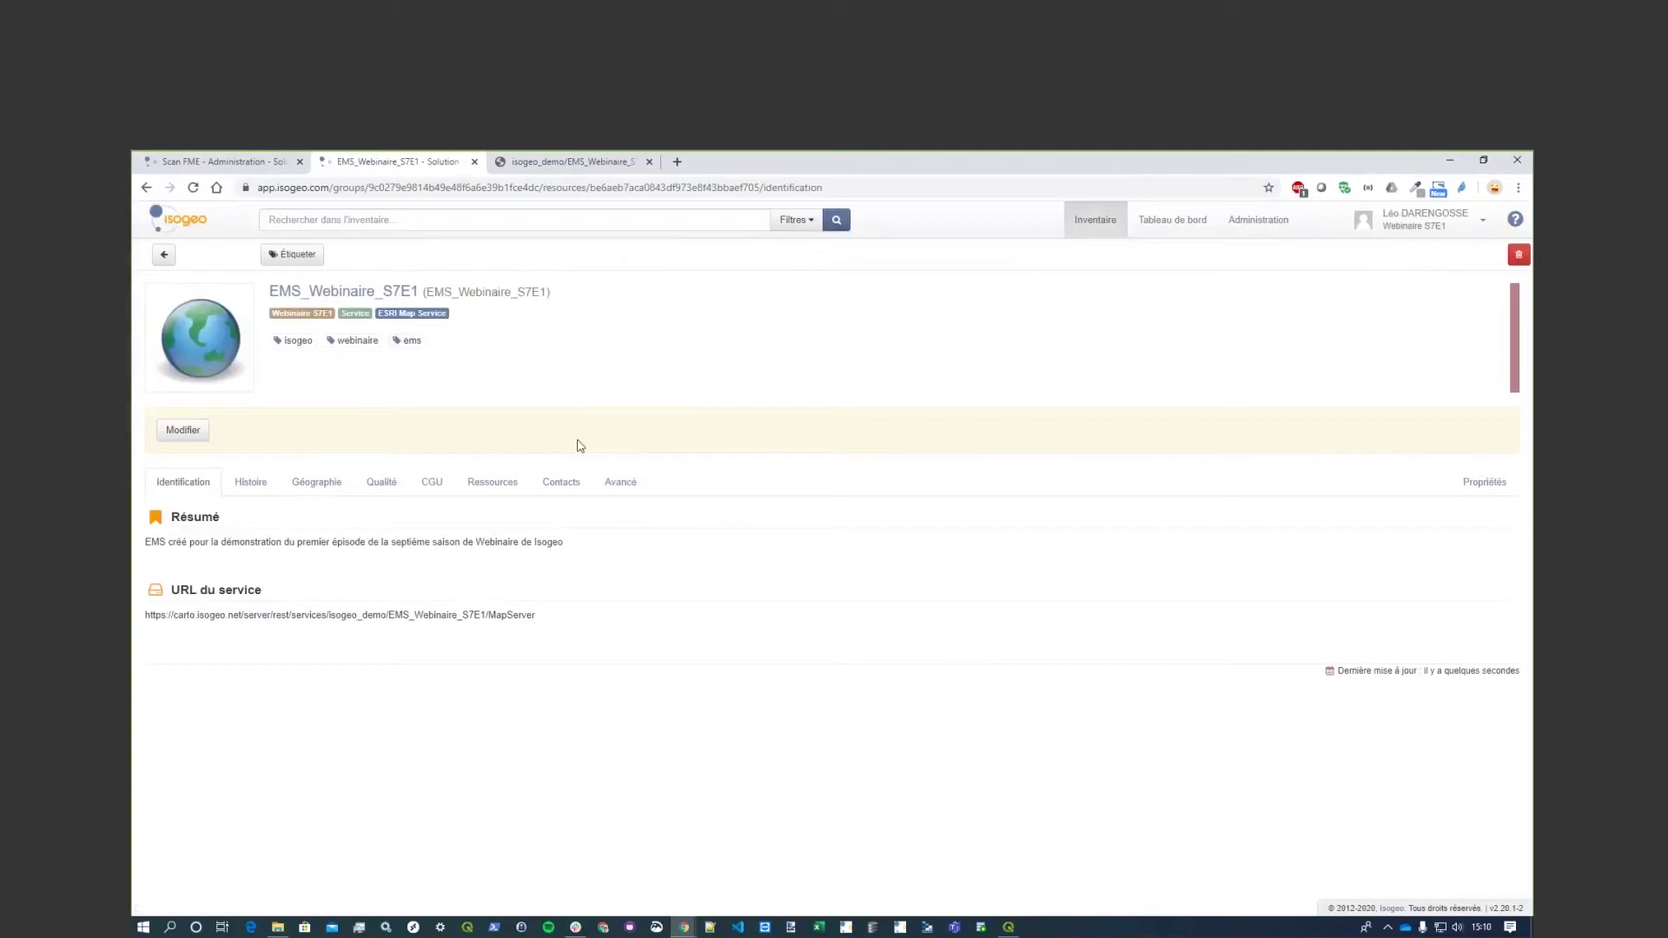
Check the service's layers, retitle the record "Service de visualisation (EMS) des données concernant le déconfinement à Paris", and save.
{"action": "left_click", "coordinate": [499, 491]}
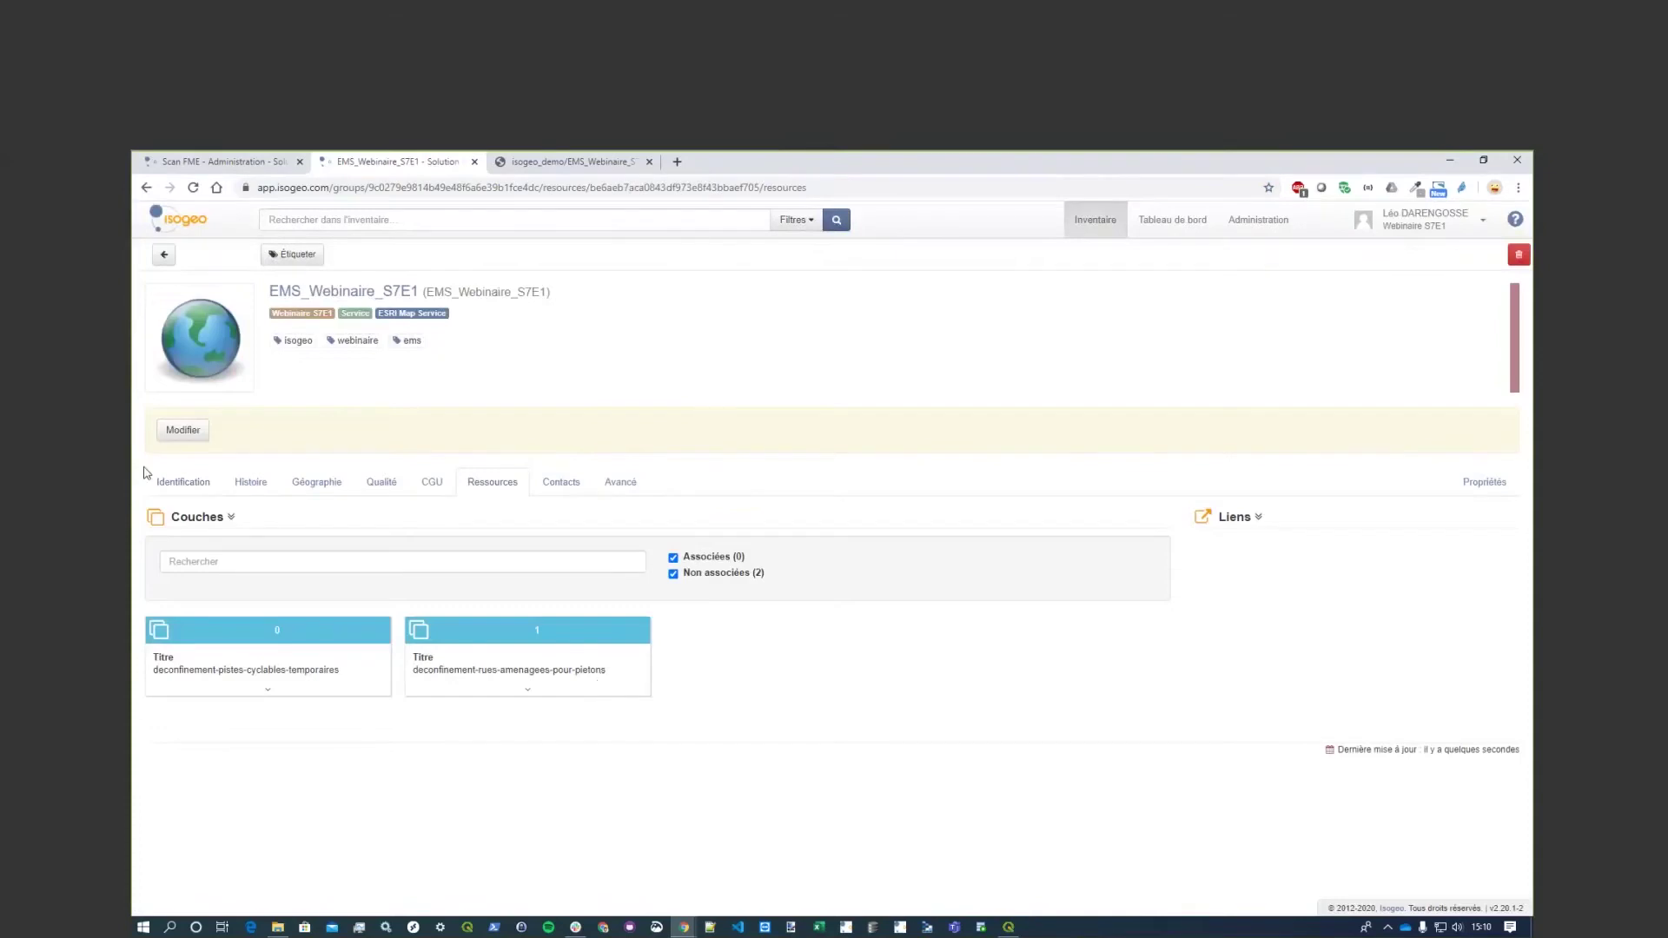
{"action": "left_click", "coordinate": [170, 481]}
{"action": "left_click", "coordinate": [181, 431]}
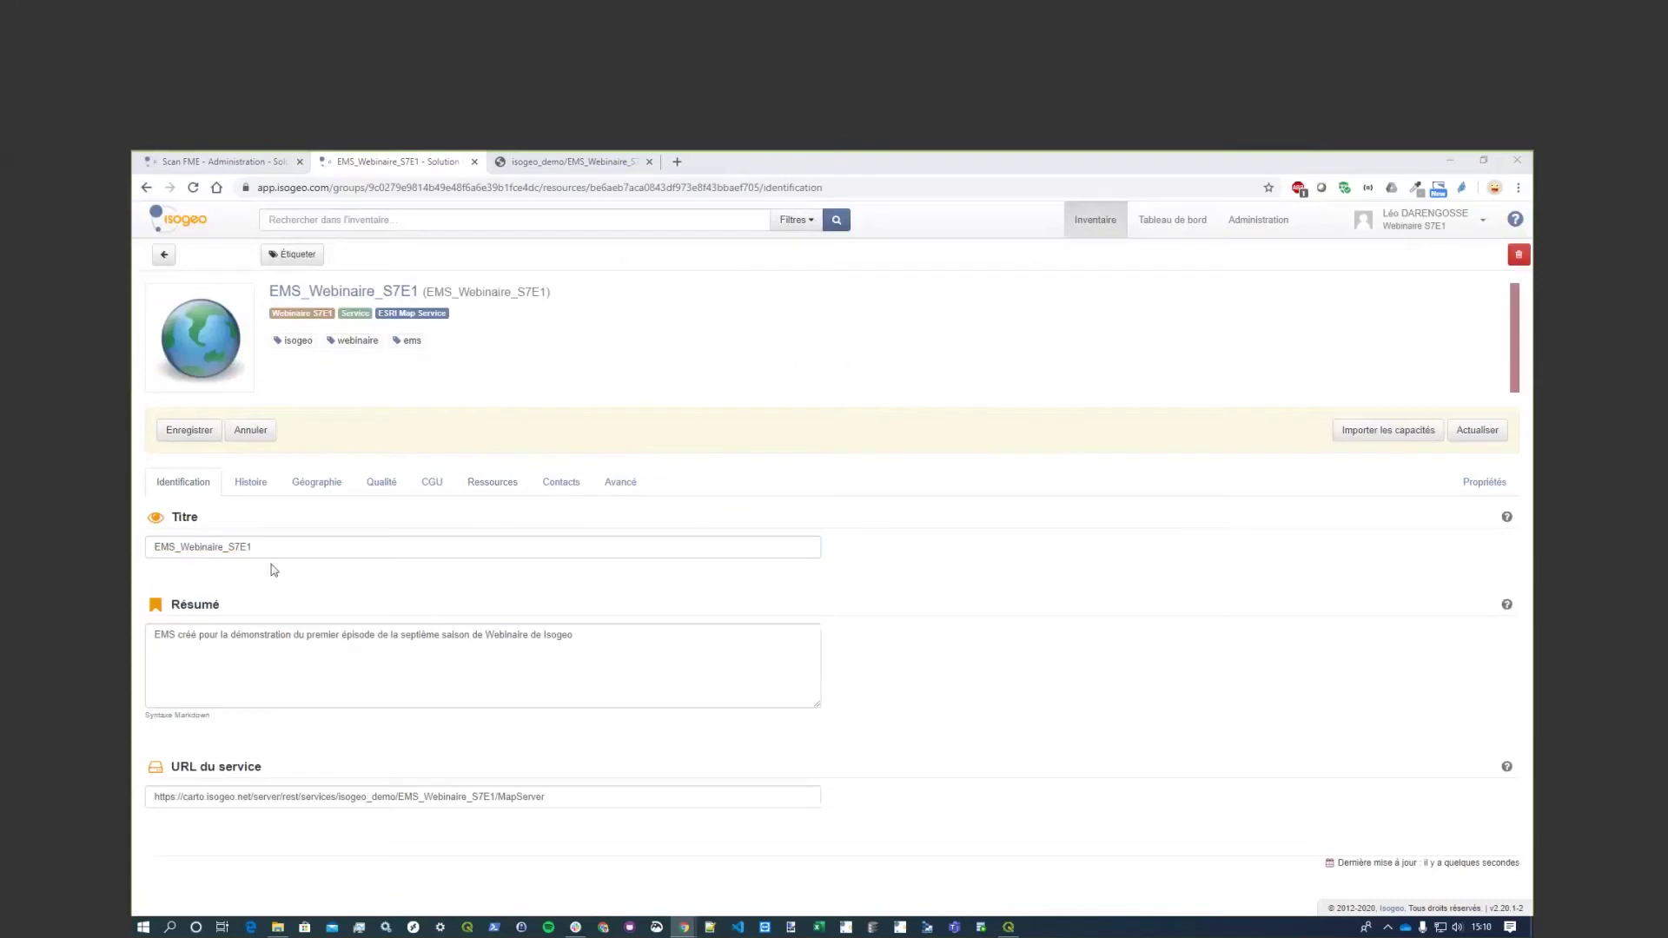
{"action": "left_click_drag", "start_coordinate": [280, 550], "coordinate": [139, 551]}
{"action": "type", "text": "Service de visualisation (EMS) des données concernant le déconfinement à Paris"}
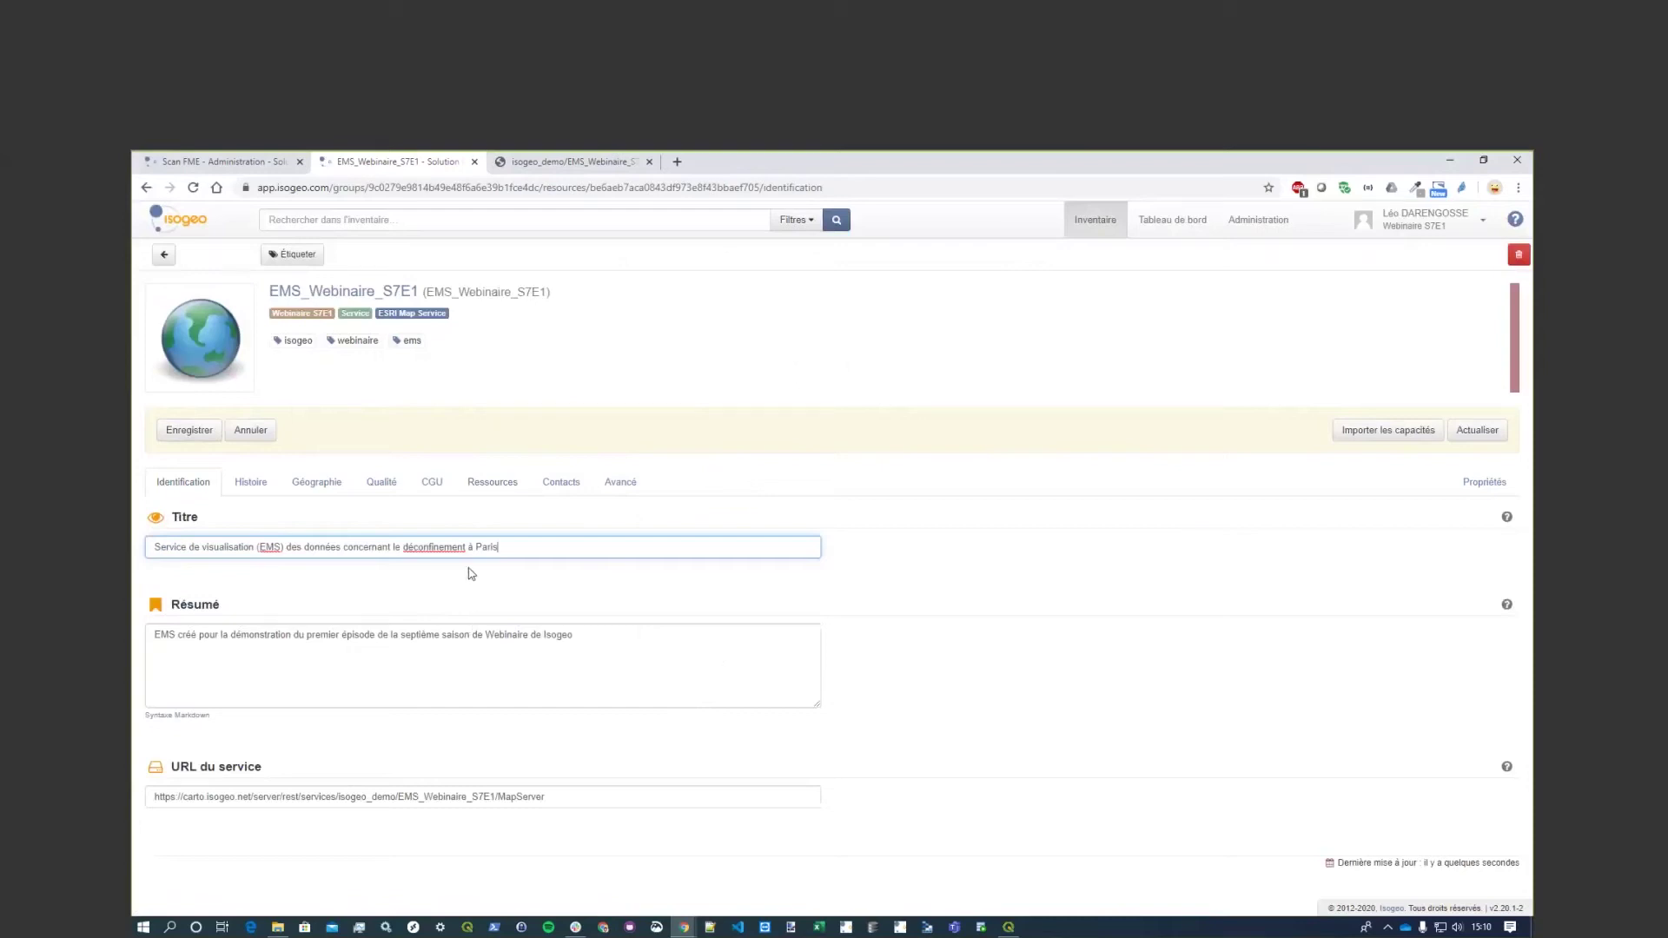
{"action": "left_click", "coordinate": [202, 434]}
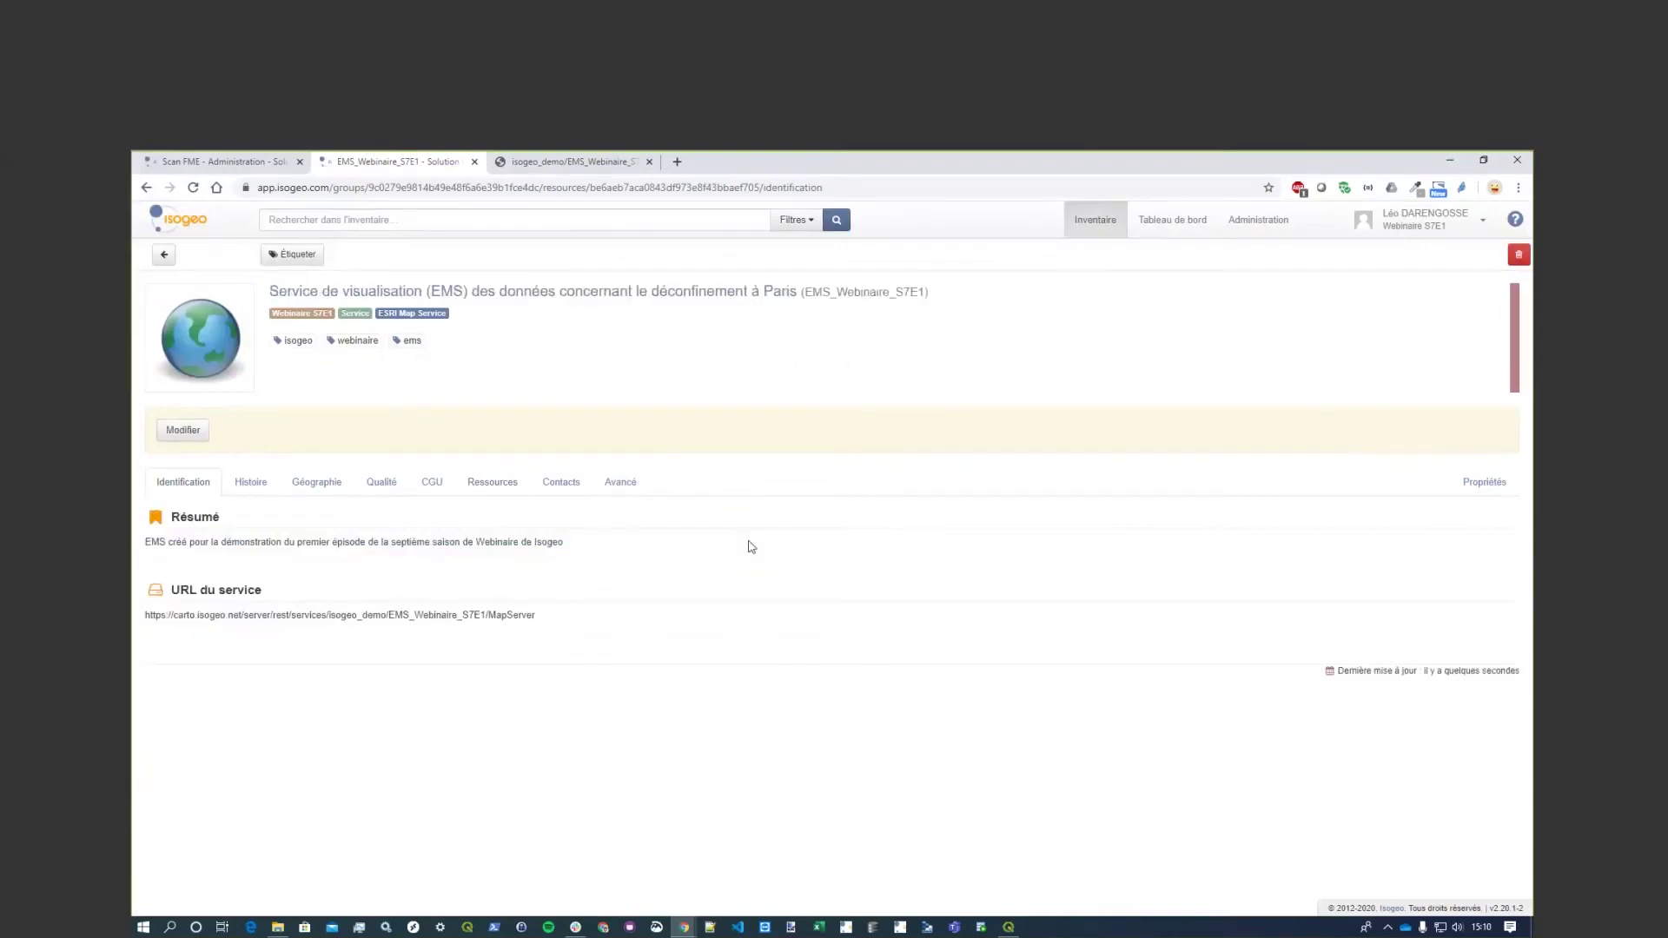
Edit the service's resources and associate the layer deconfinement-pistes-cyclables-temporaires with the "Pistes cyclables temporaires" data record.
{"action": "left_click", "coordinate": [490, 485]}
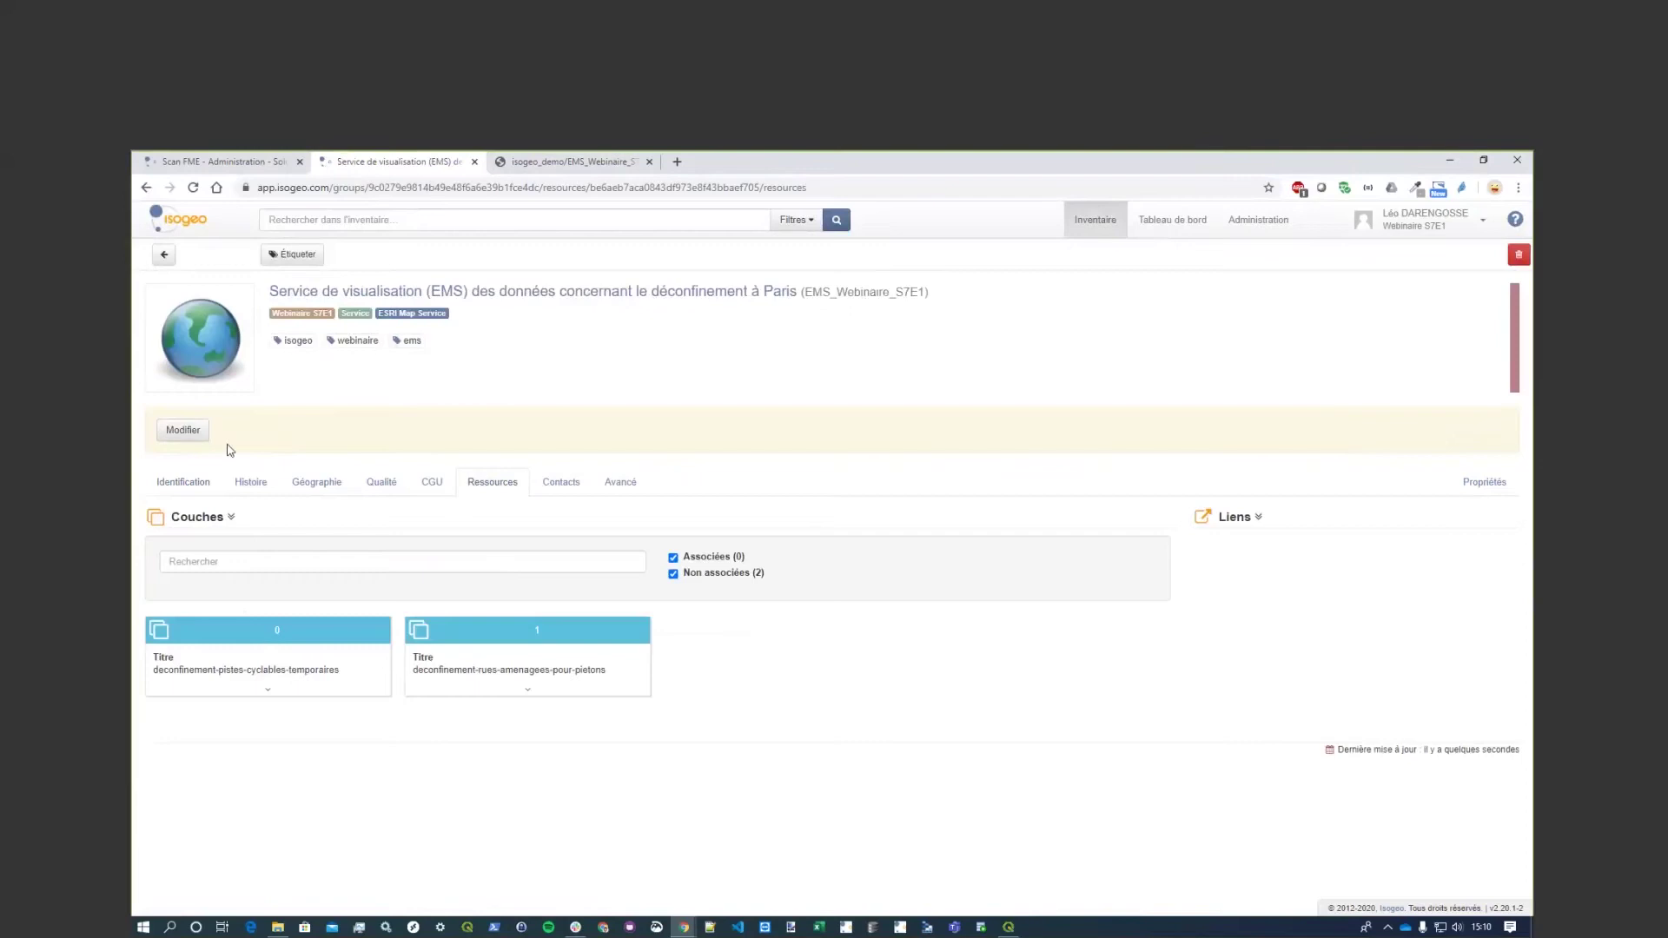
{"action": "left_click", "coordinate": [202, 427]}
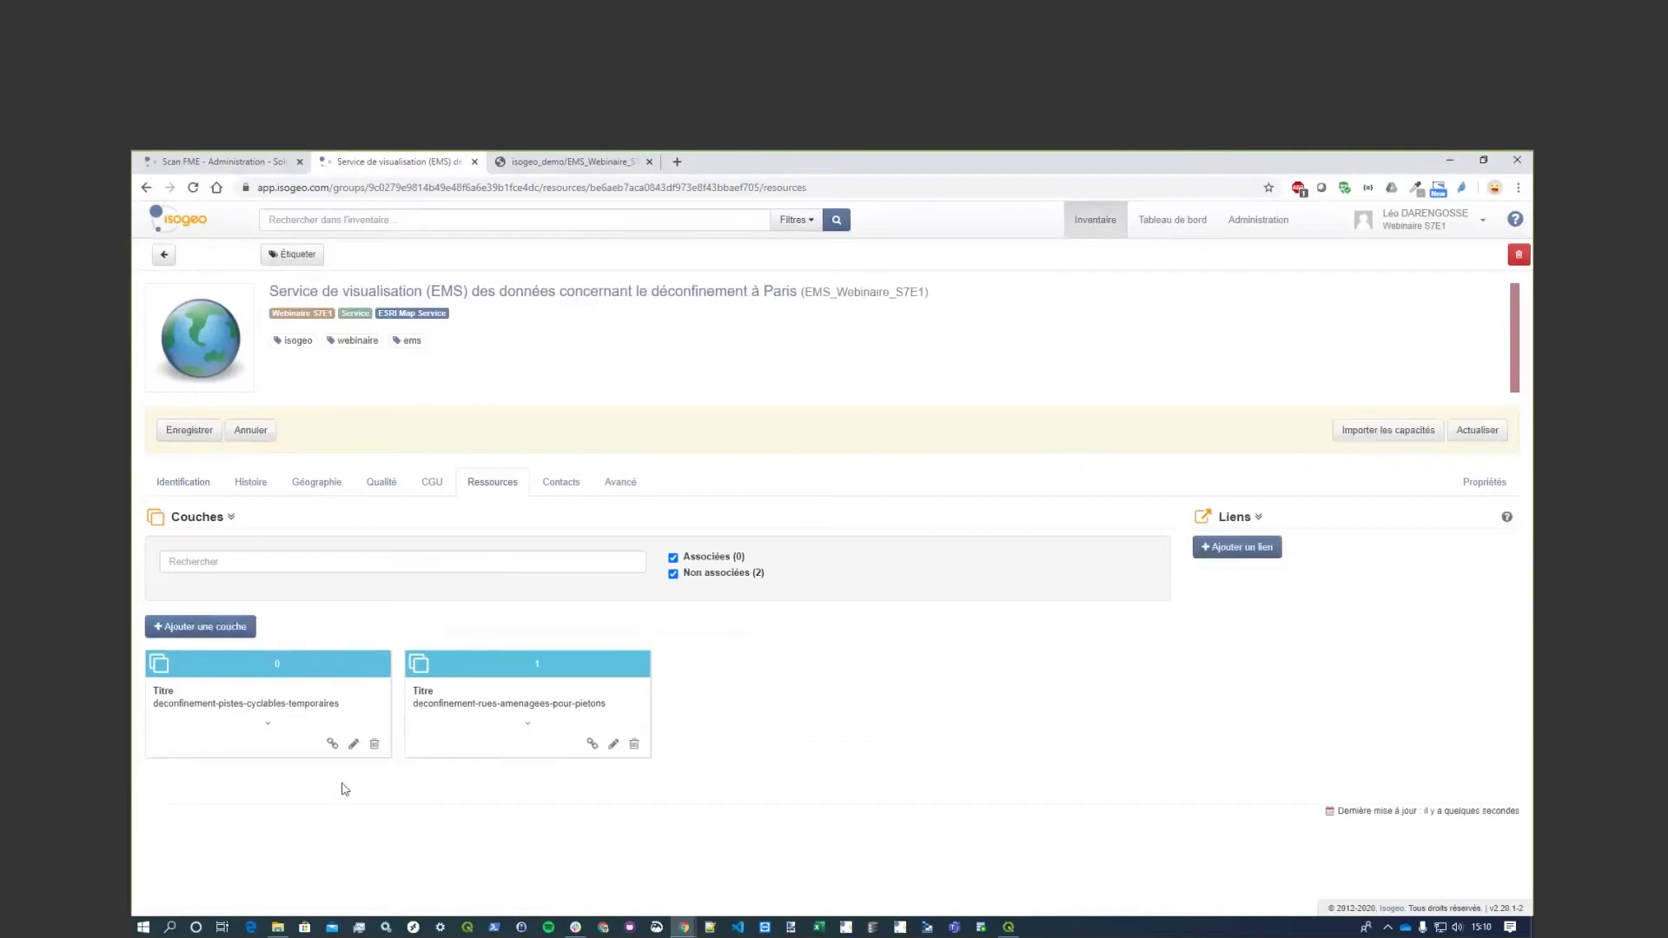
{"action": "left_click", "coordinate": [332, 745]}
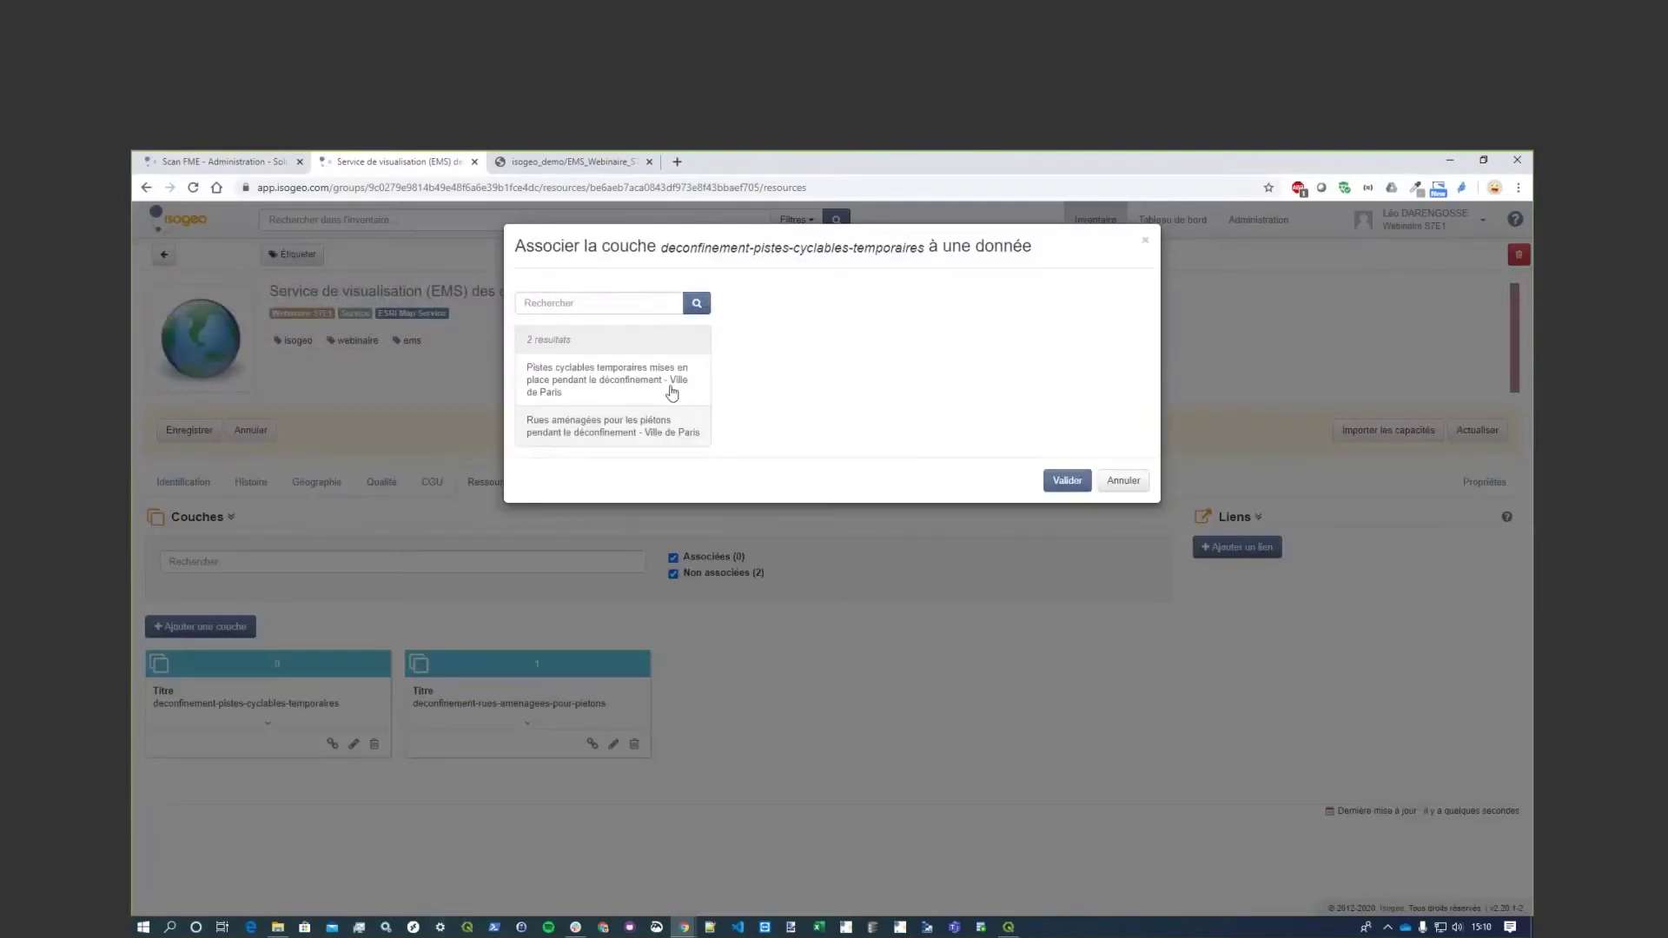
{"action": "left_click", "coordinate": [621, 376]}
{"action": "left_click", "coordinate": [1067, 480]}
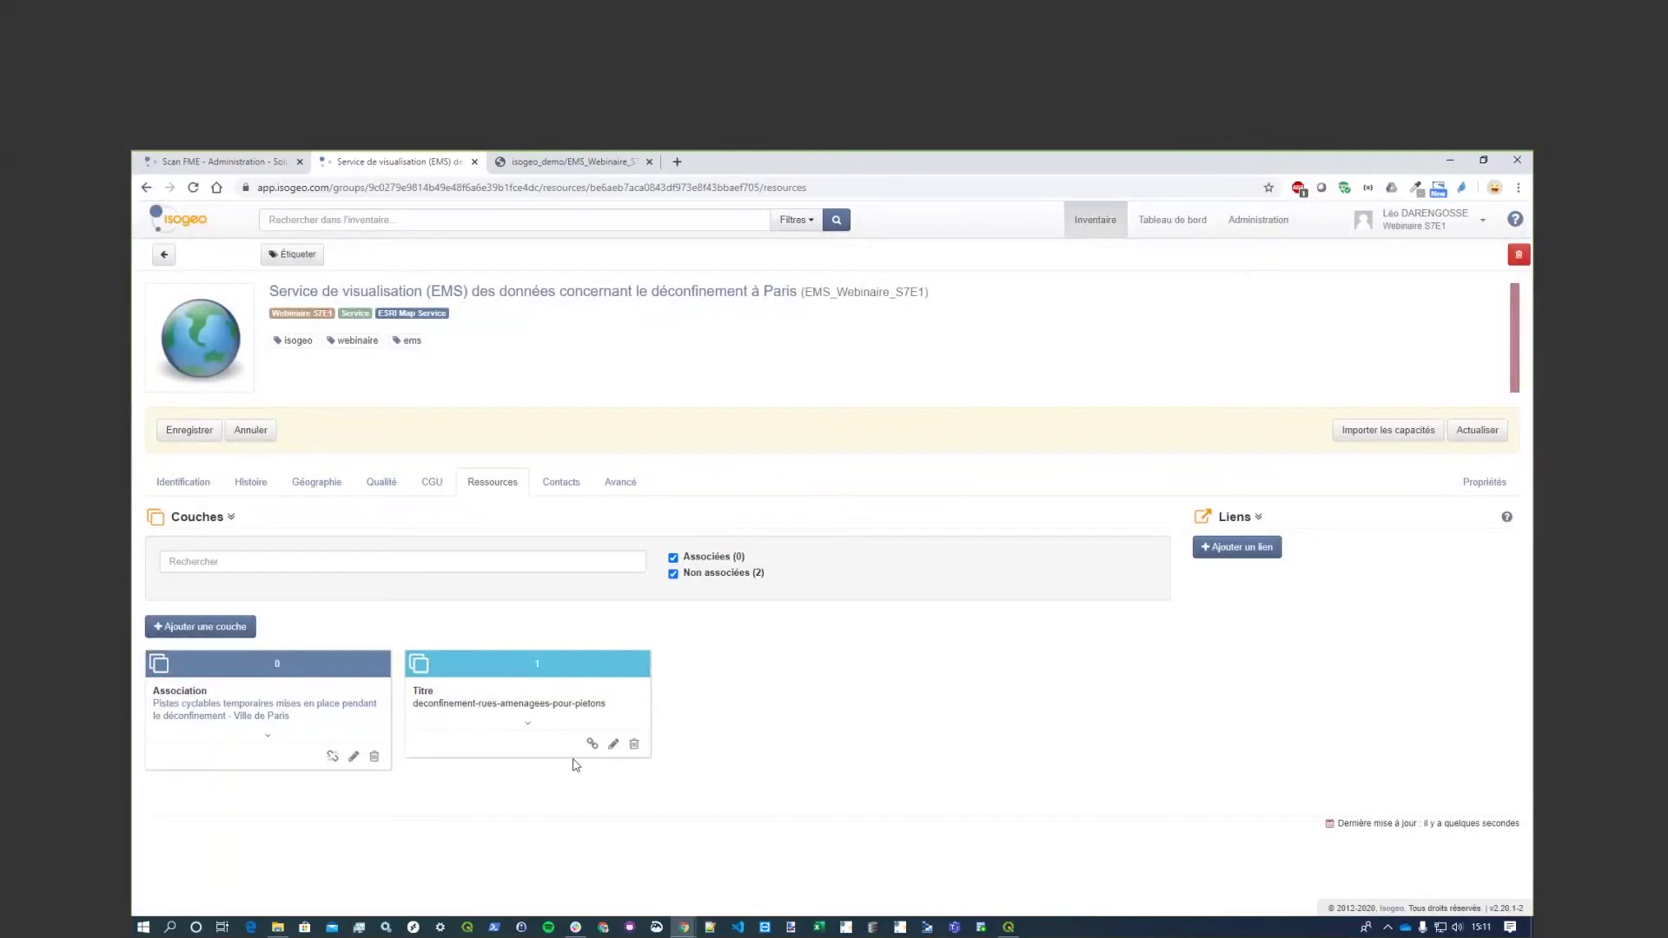
Associate the layer deconfinement-rues-amenagees-pour-pietons with the "Rues aménagées pour les piétons" data record and save the service record.
{"action": "left_click", "coordinate": [592, 744]}
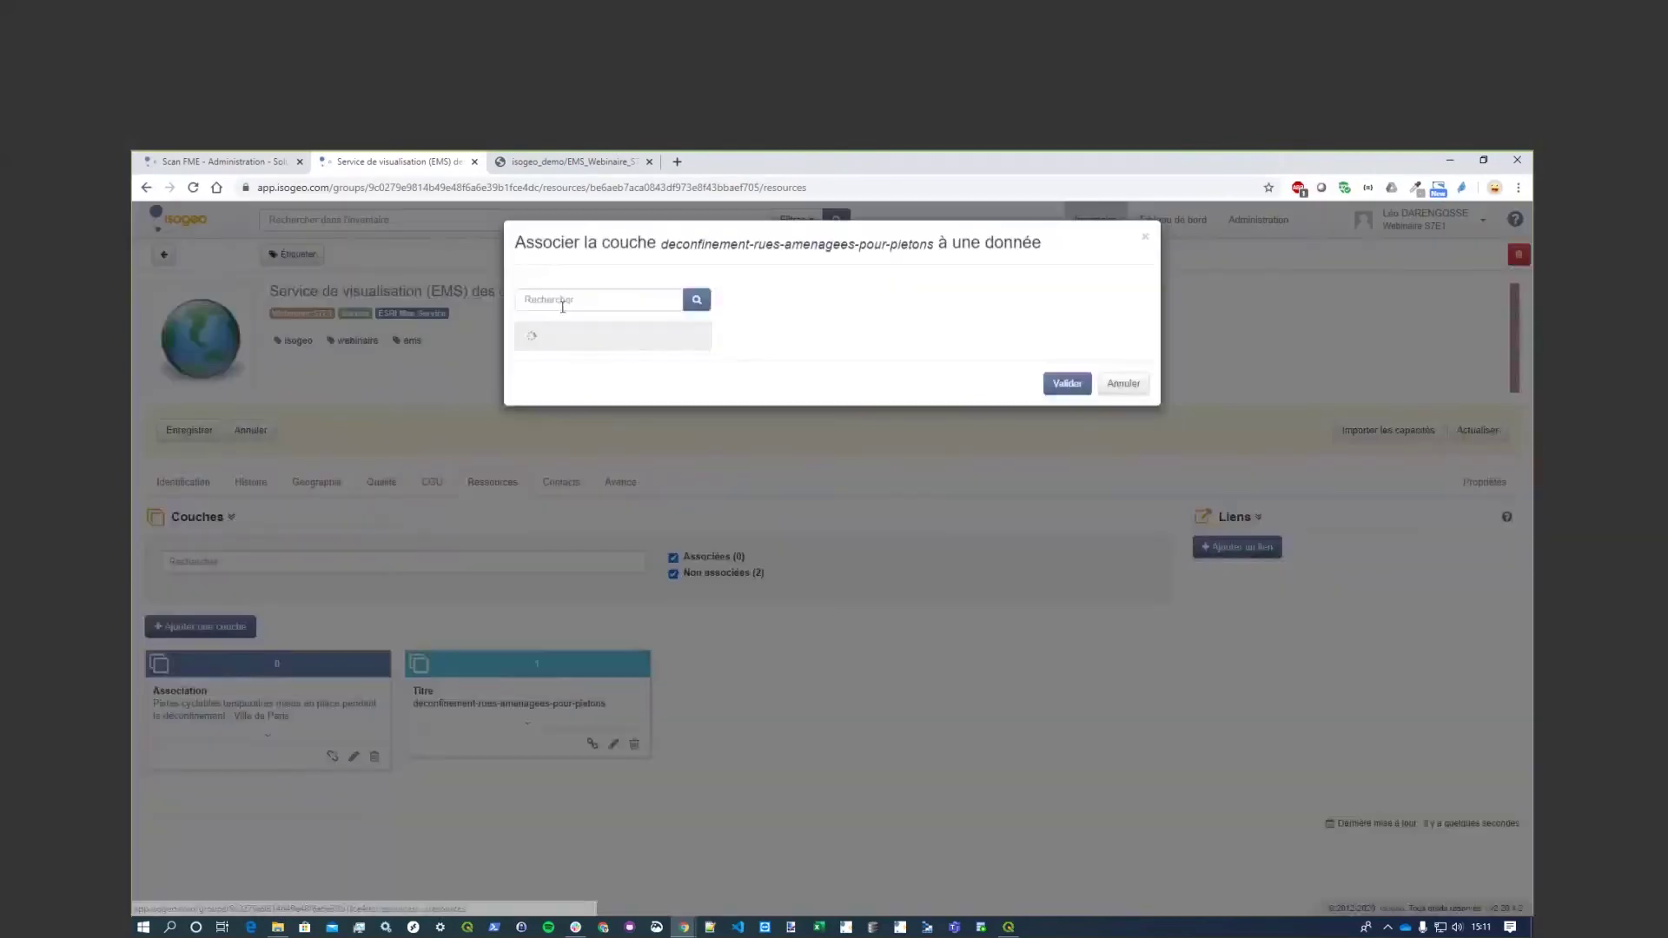
{"action": "left_click", "coordinate": [643, 432]}
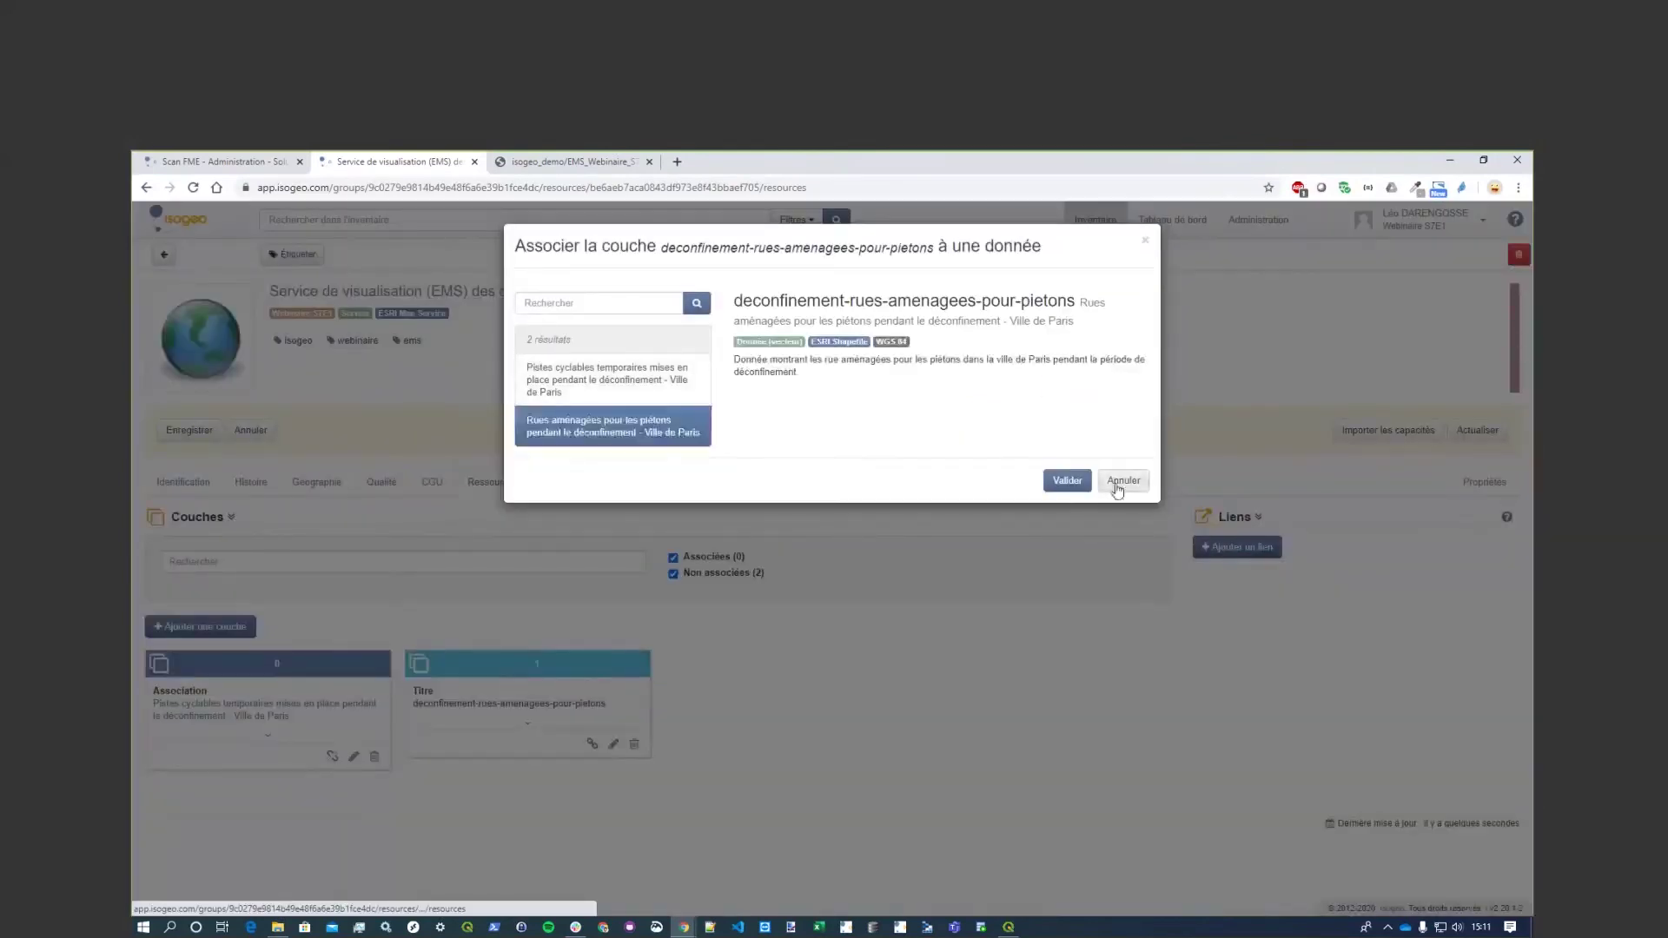
{"action": "left_click", "coordinate": [1067, 480]}
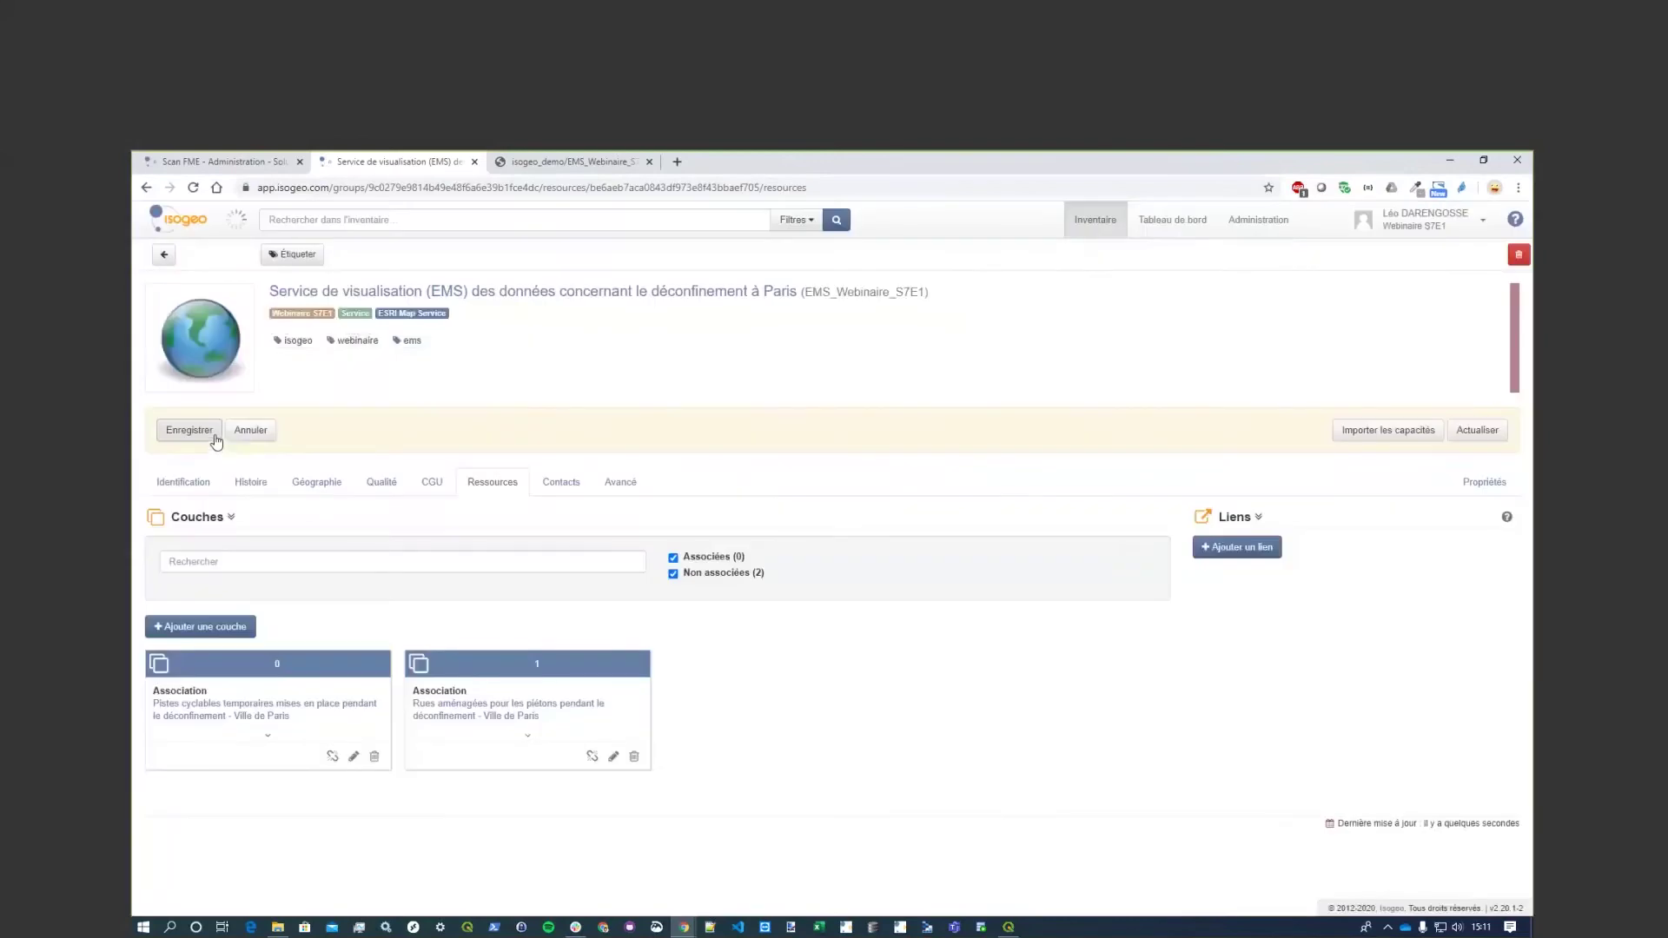
{"action": "left_click", "coordinate": [214, 437]}
Add the service record to the Webinaire S7E1 catalogue, save, and list all records in that catalogue.
{"action": "left_click", "coordinate": [313, 260]}
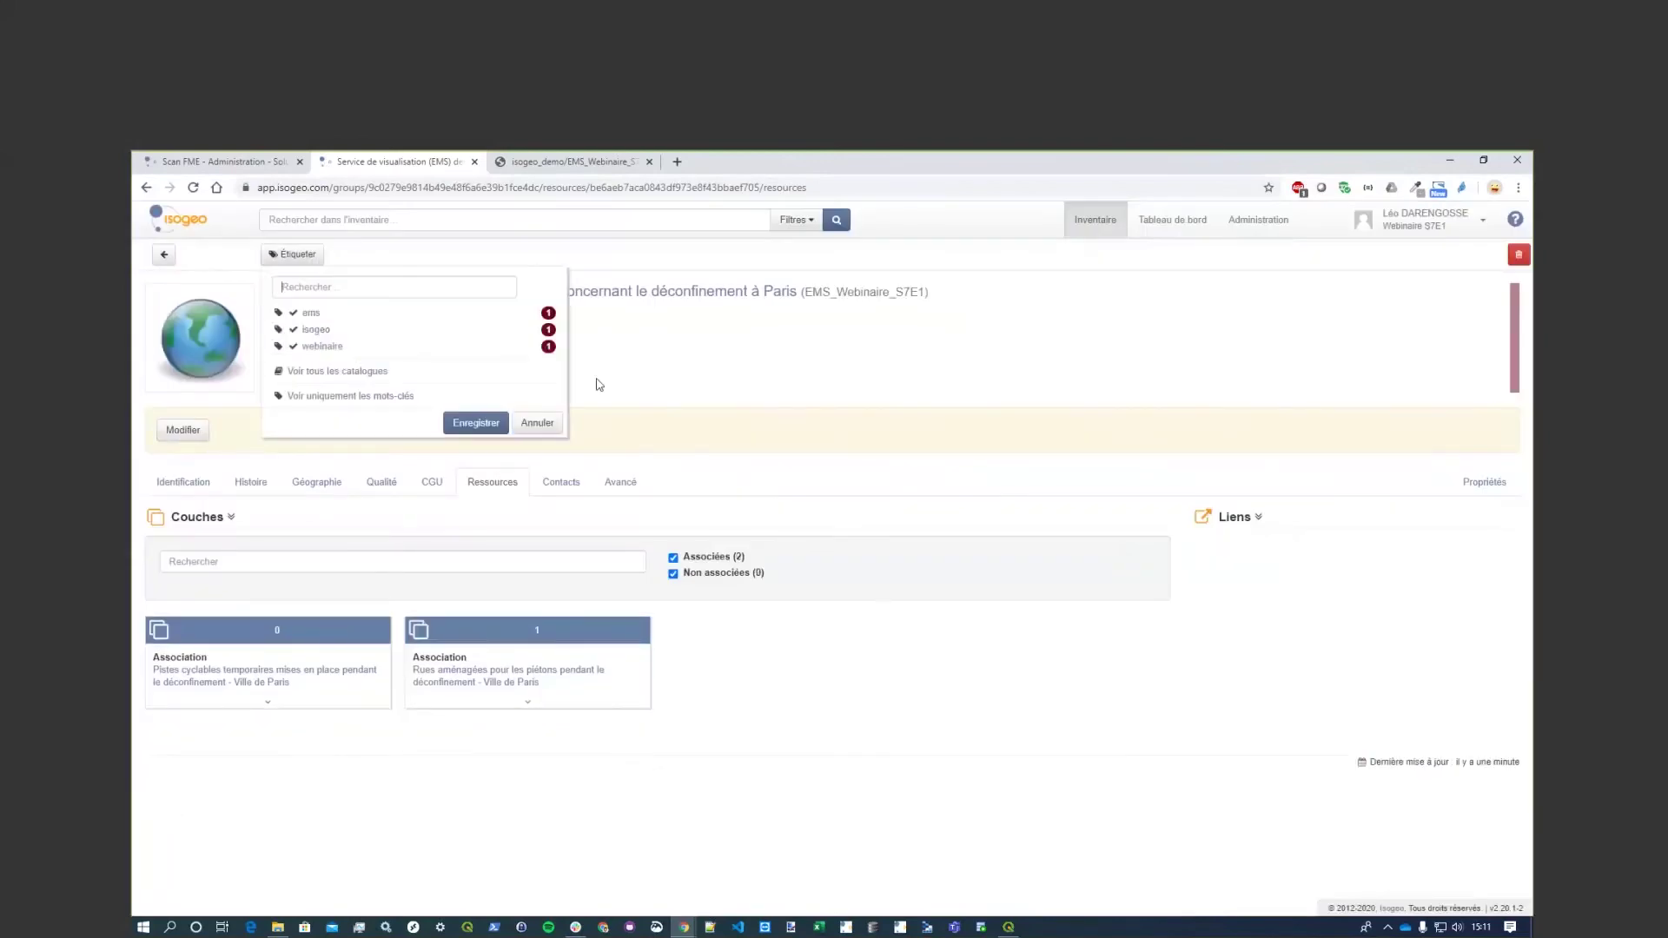
{"action": "left_click", "coordinate": [439, 369]}
{"action": "left_click", "coordinate": [337, 396]}
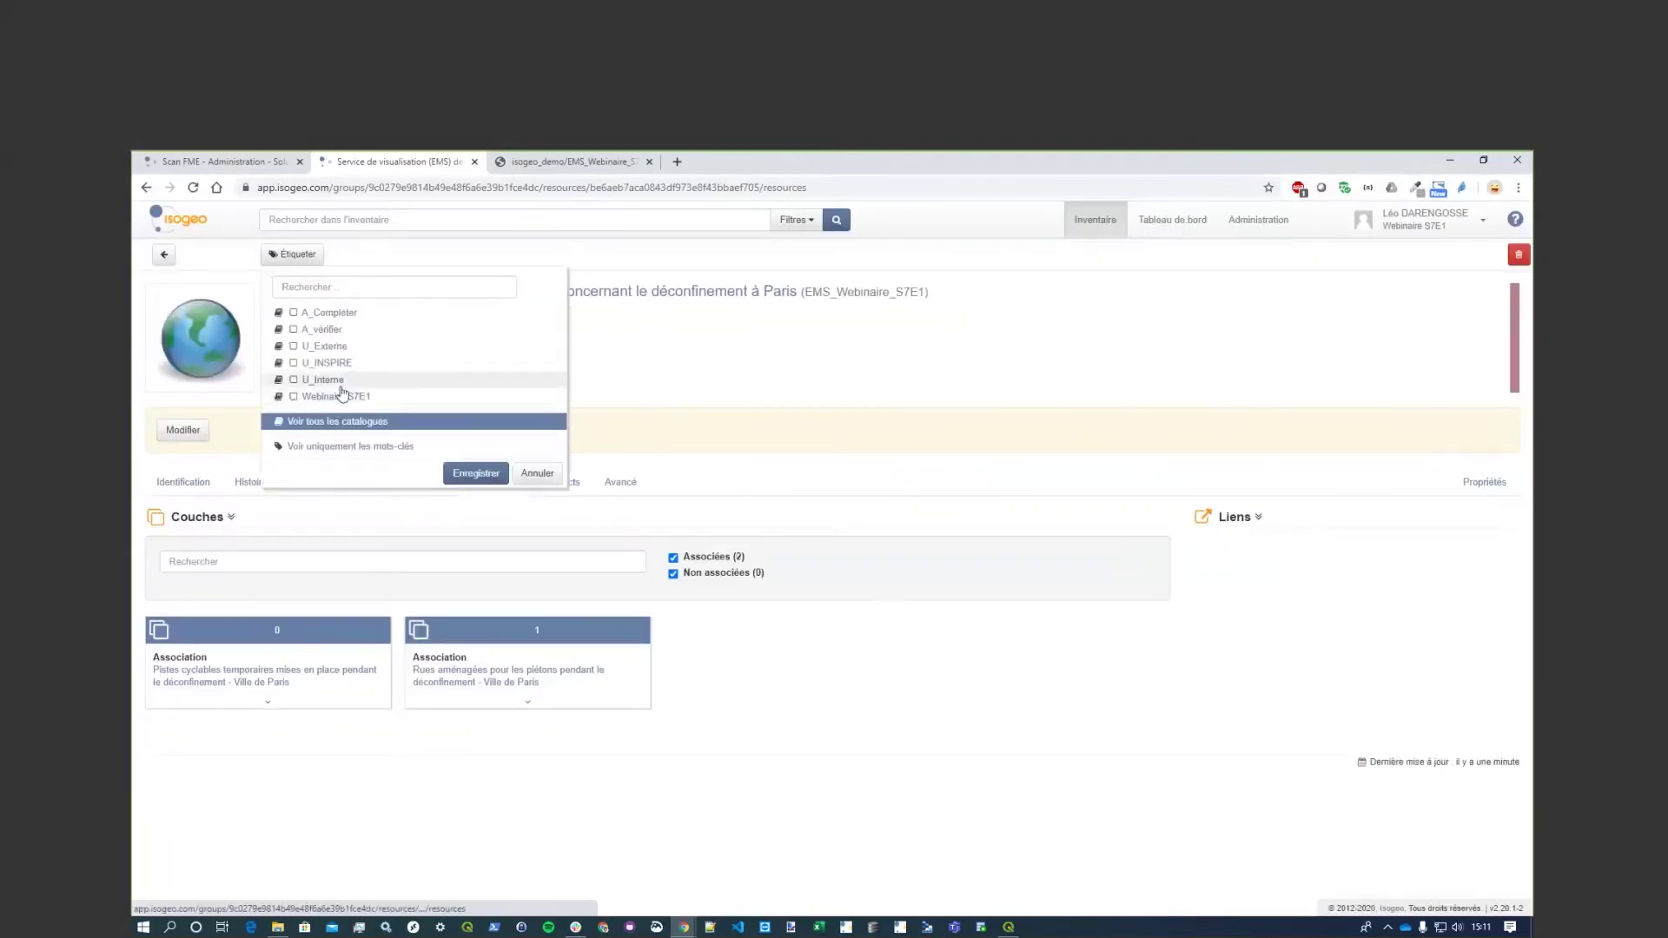
{"action": "left_click", "coordinate": [476, 473]}
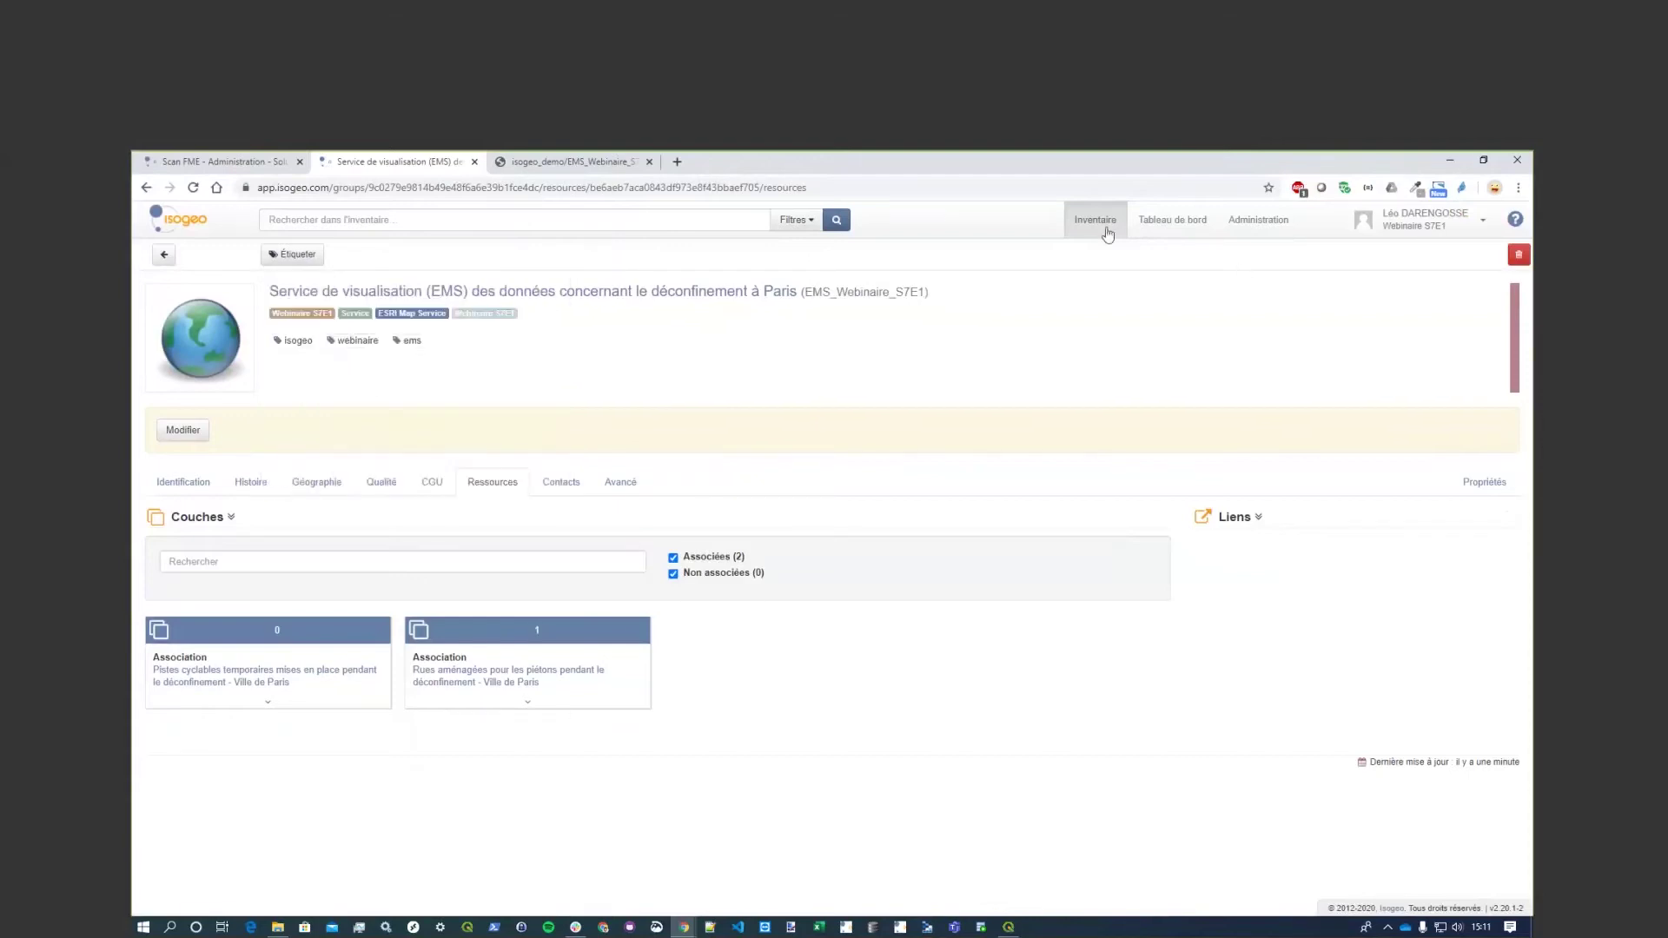
{"action": "left_click", "coordinate": [509, 317]}
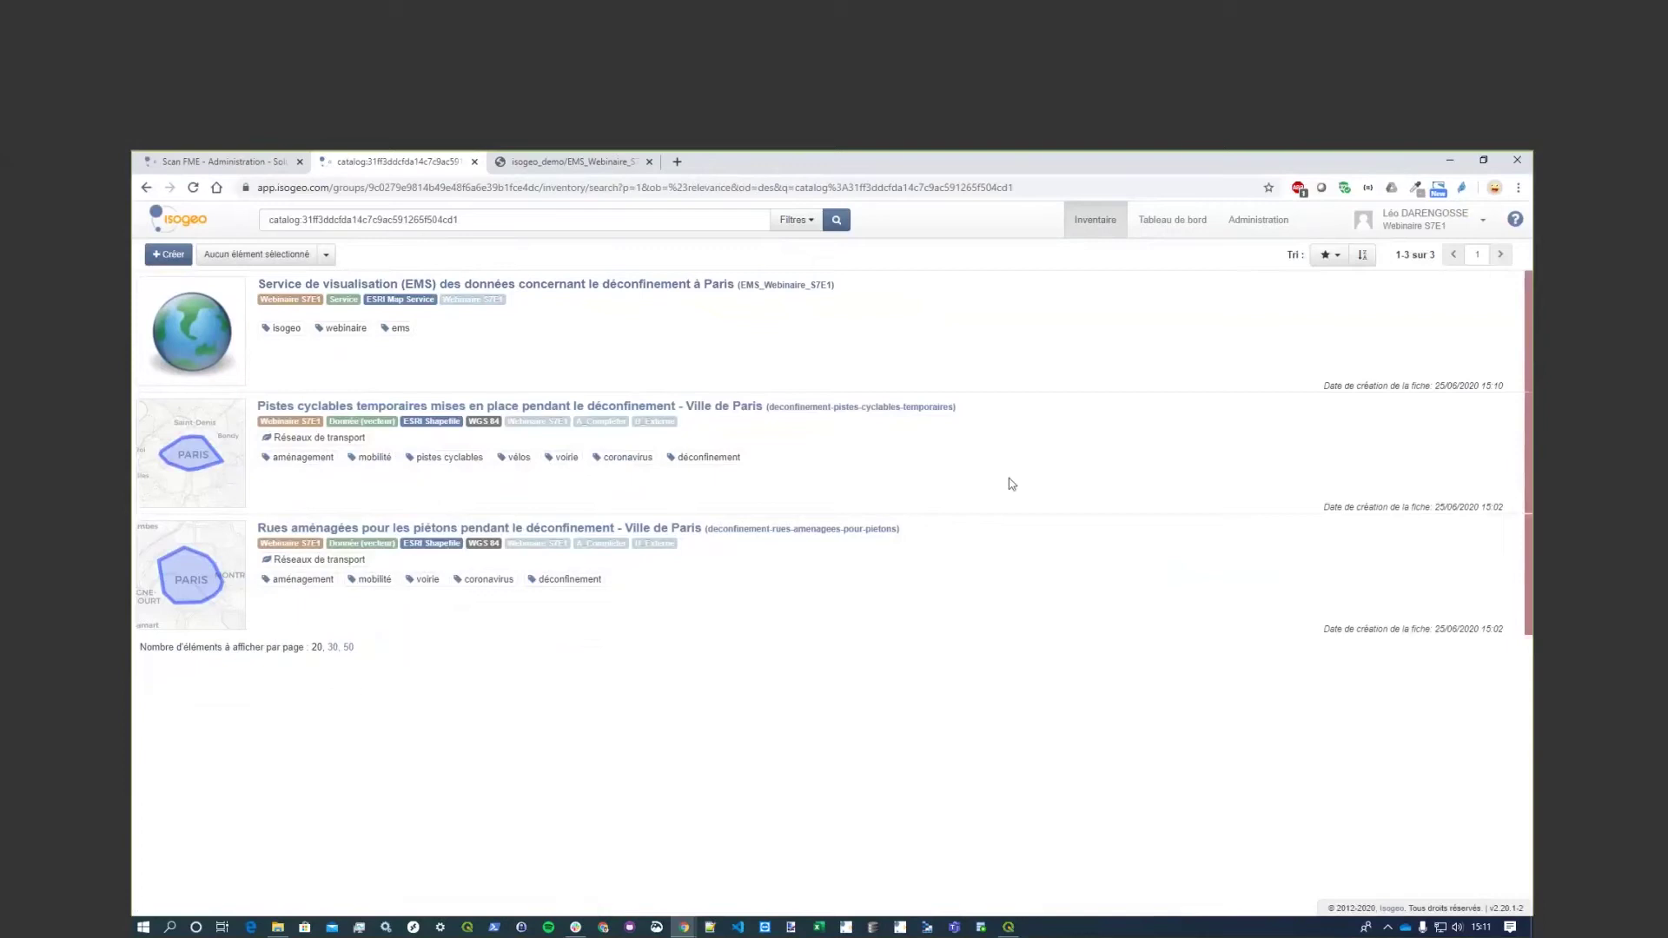
Start a new application share in the administration and add the OpenCatalog application to it.
{"action": "left_click", "coordinate": [1275, 222]}
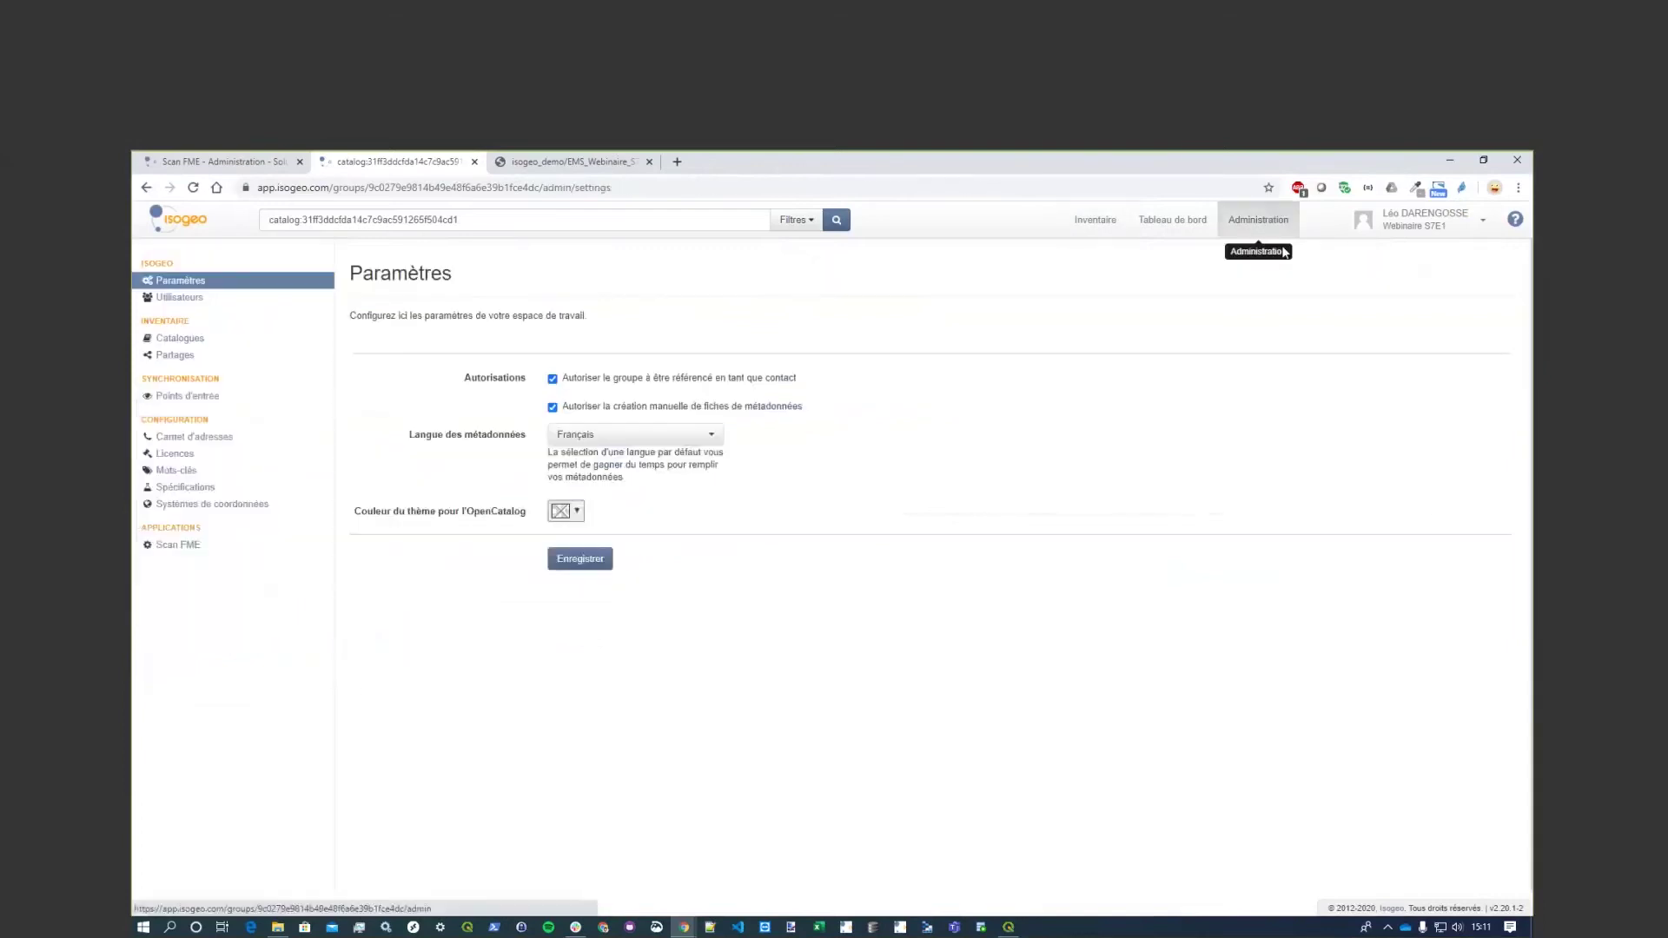
{"action": "left_click", "coordinate": [209, 356]}
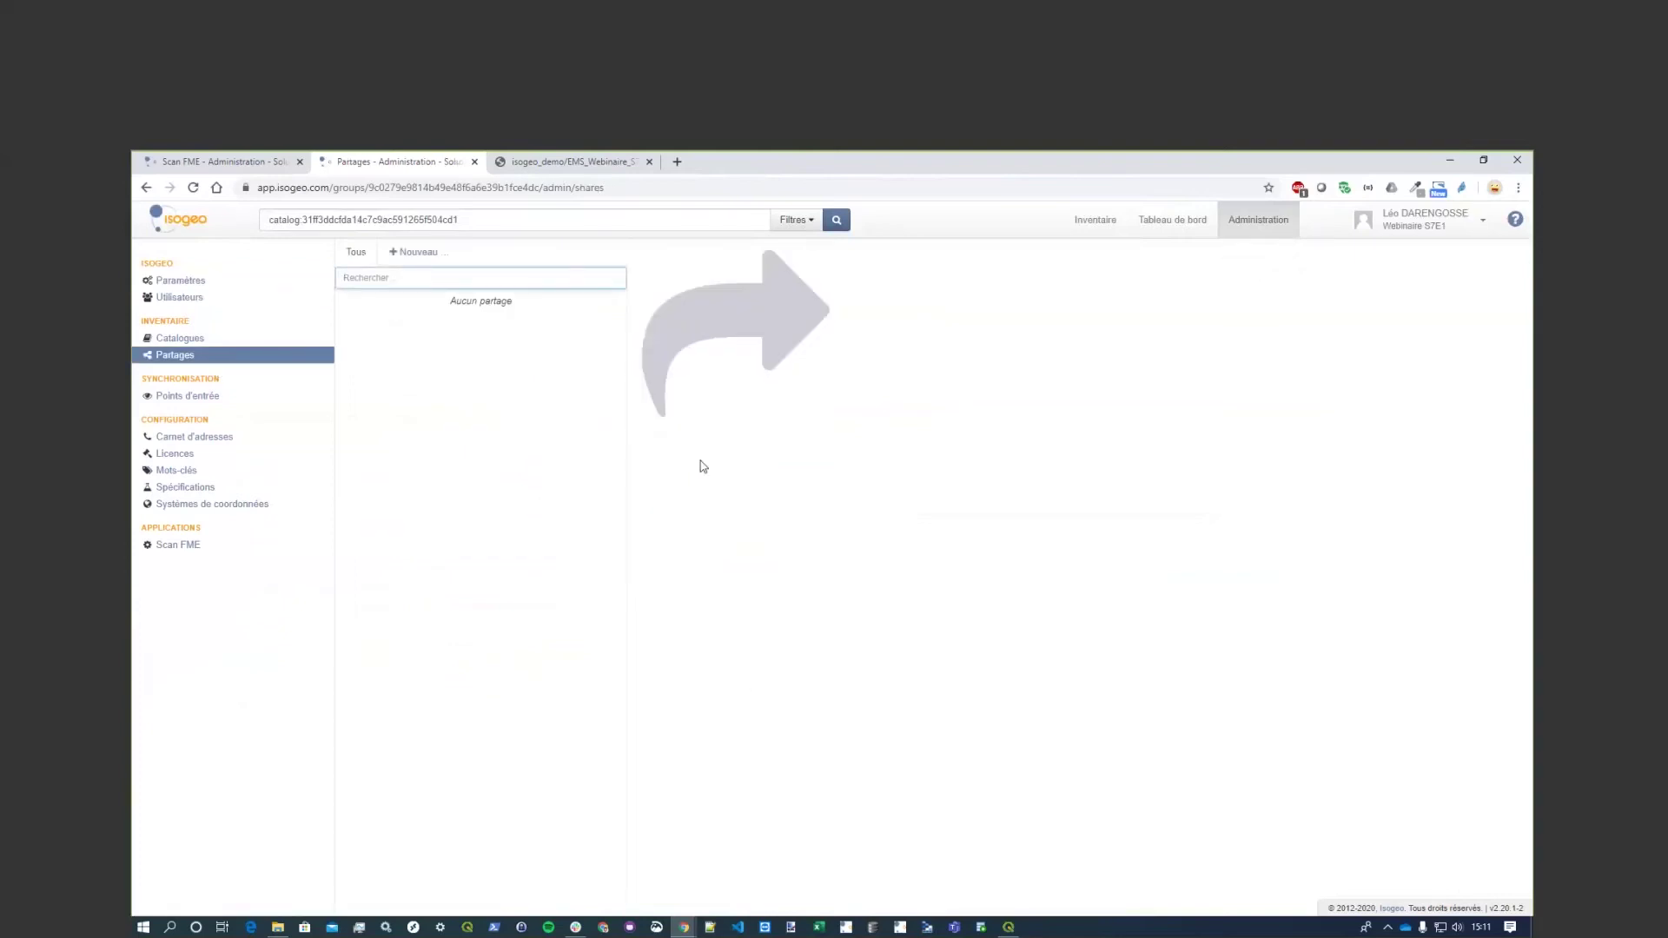
{"action": "left_click", "coordinate": [426, 261]}
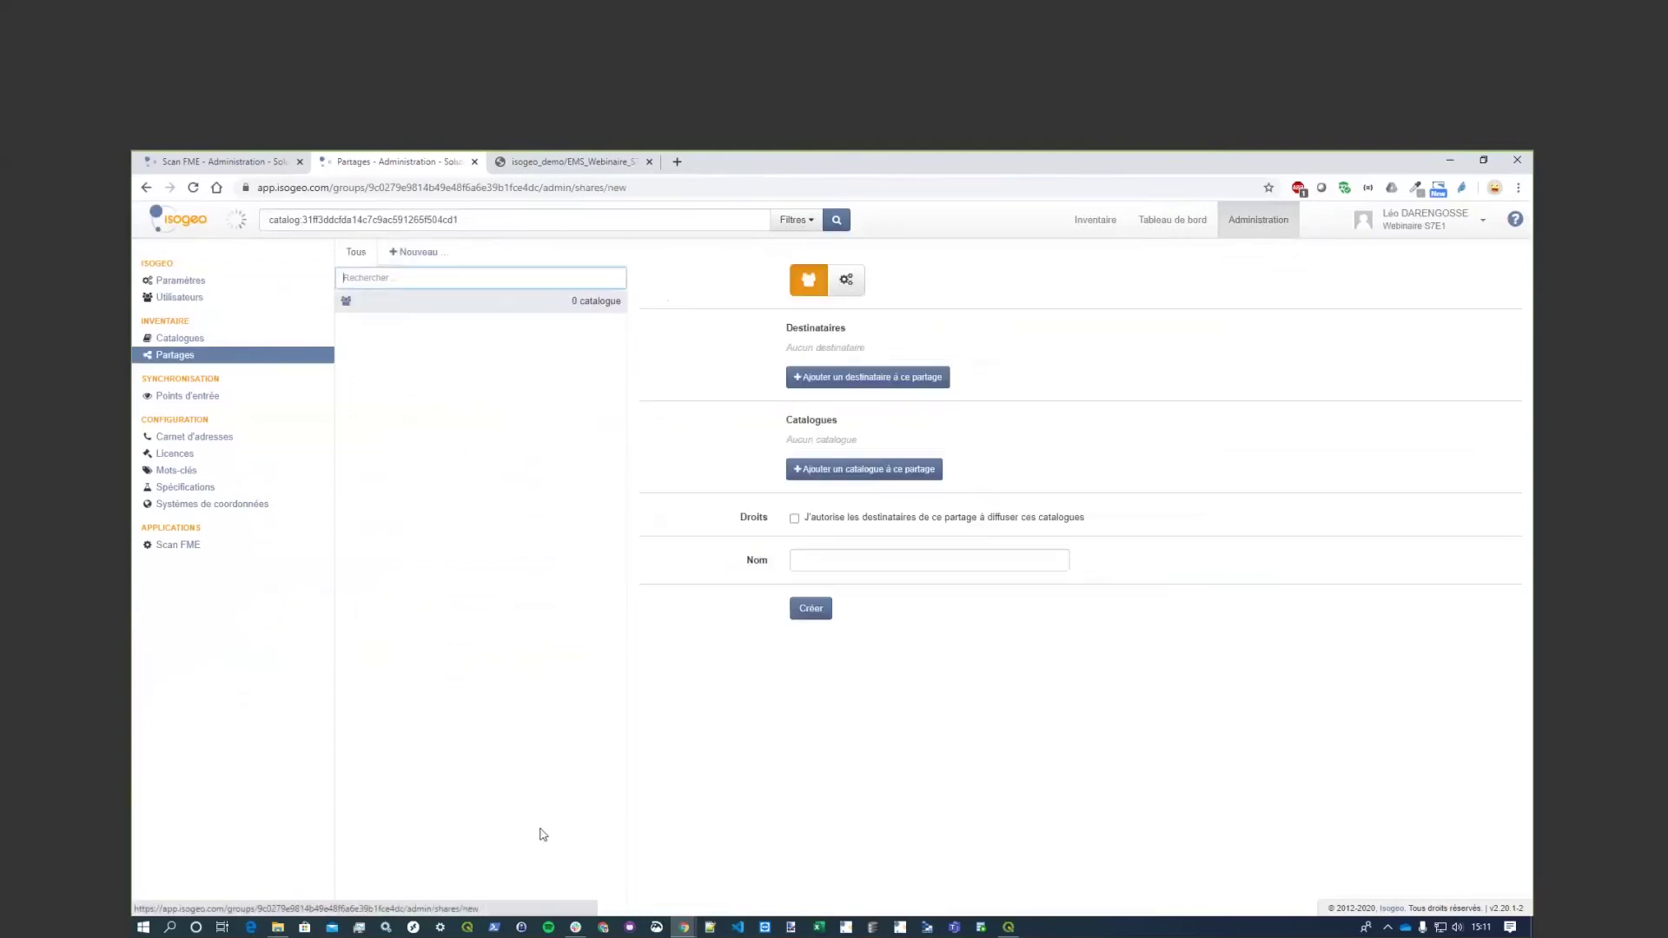
{"action": "left_click", "coordinate": [859, 290]}
{"action": "left_click", "coordinate": [905, 387]}
{"action": "left_click", "coordinate": [904, 379]}
{"action": "left_click", "coordinate": [880, 432]}
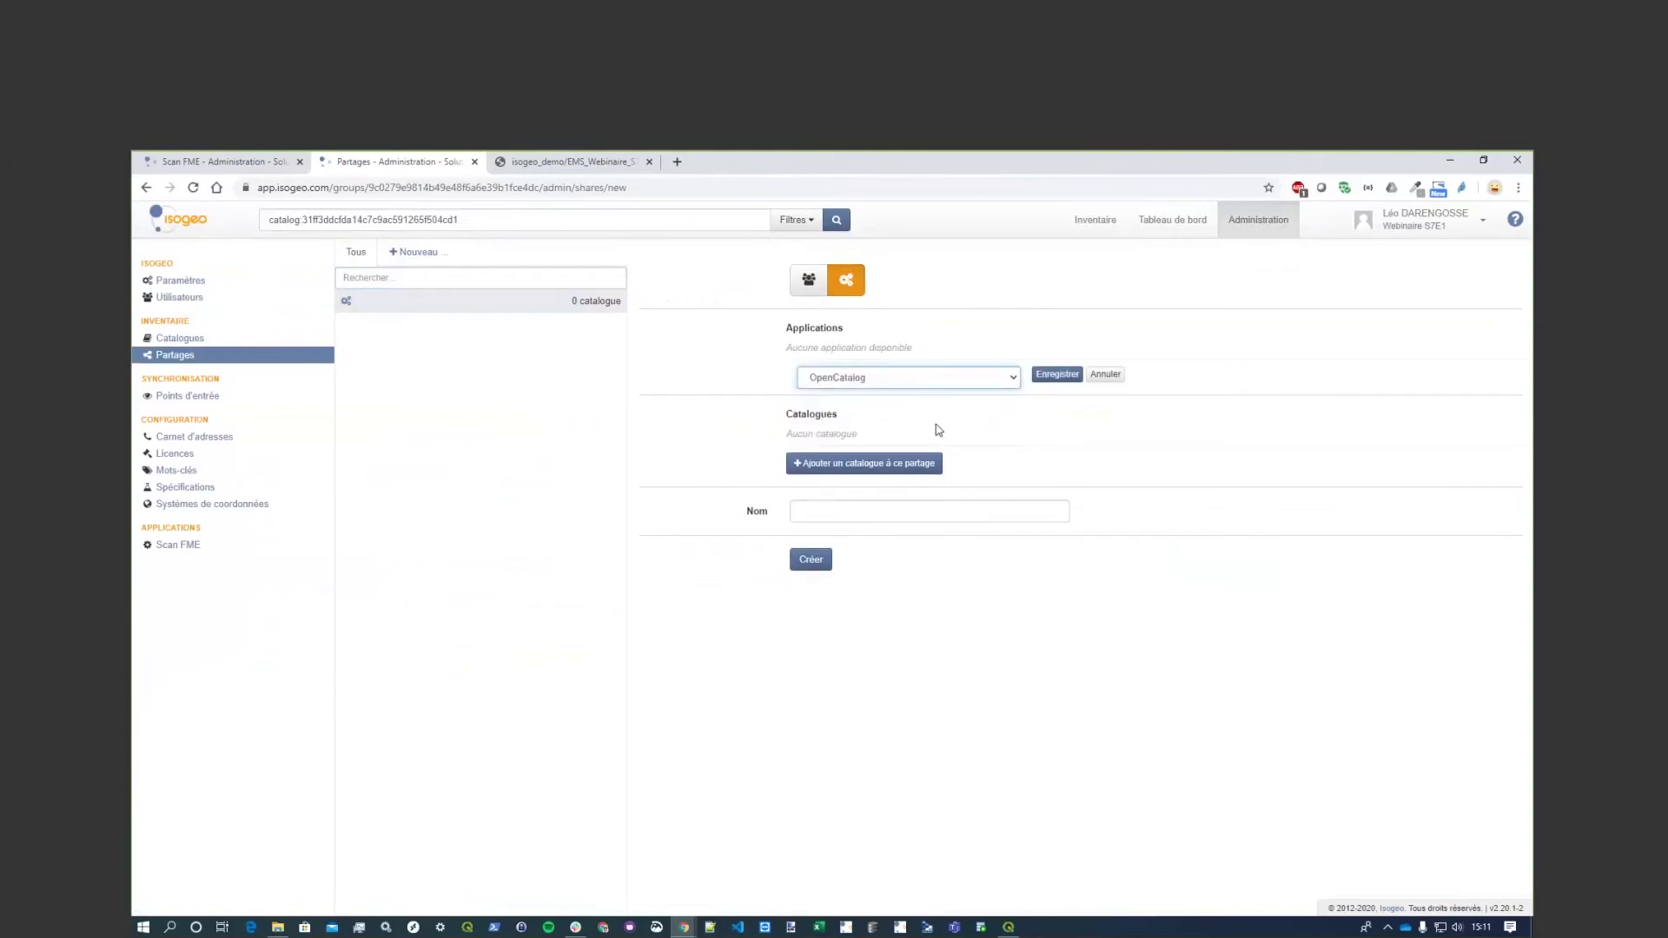
{"action": "left_click", "coordinate": [1056, 374]}
Add the Webinaire S7E1 catalogue to the new application share.
{"action": "left_click", "coordinate": [870, 486]}
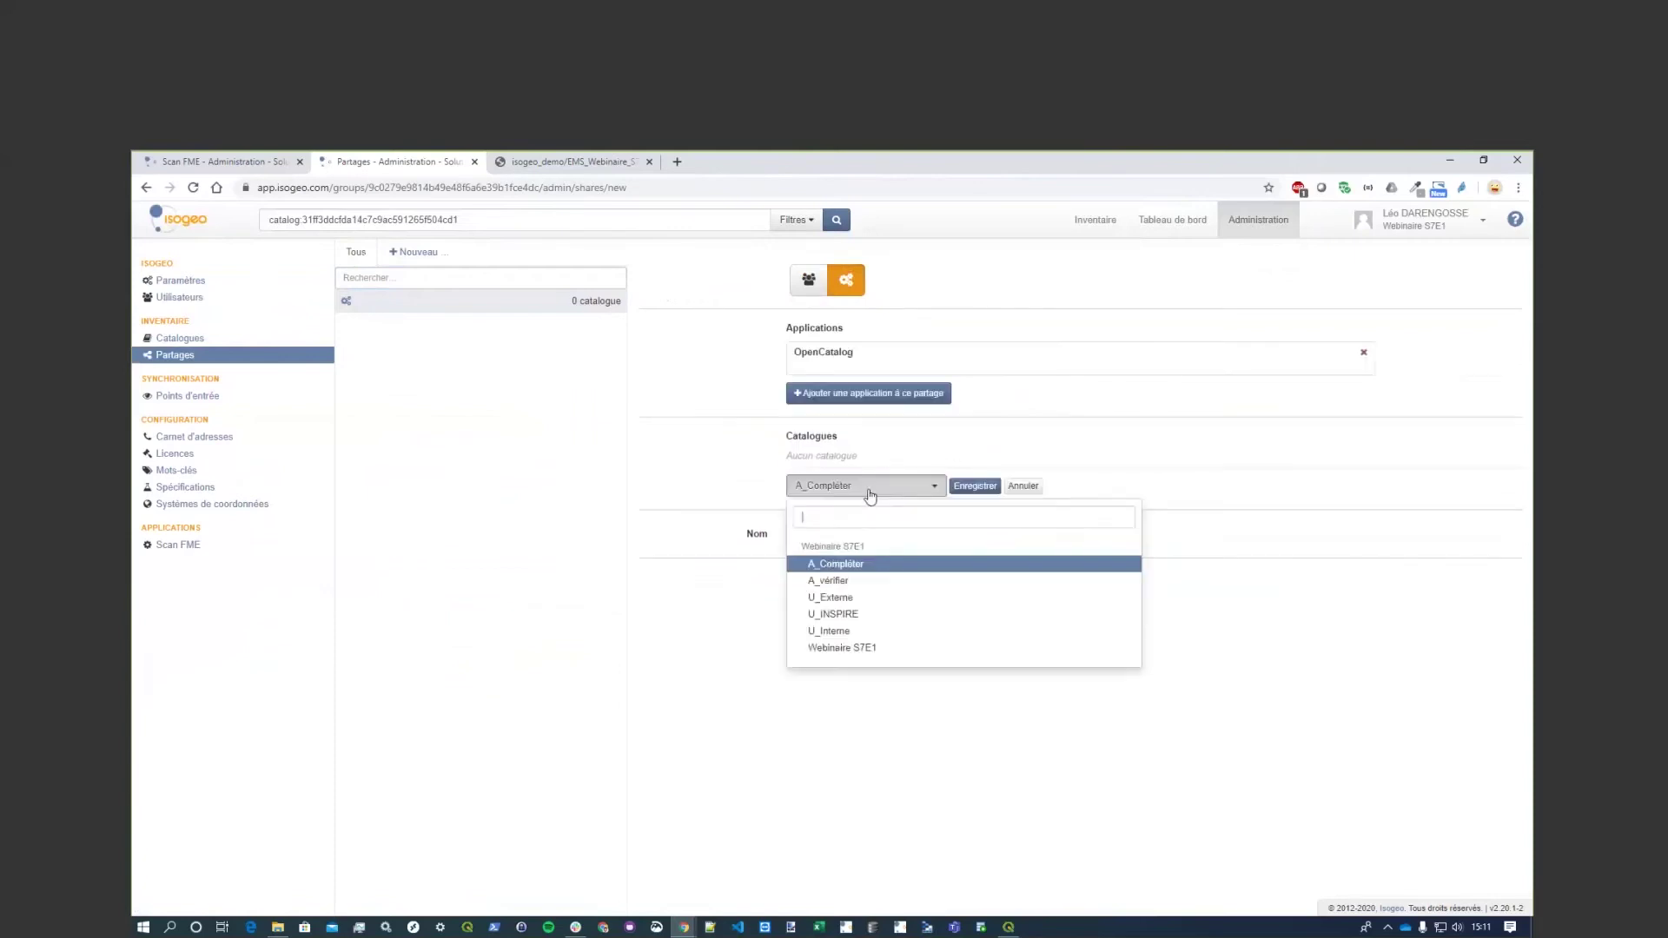
{"action": "left_click", "coordinate": [873, 652]}
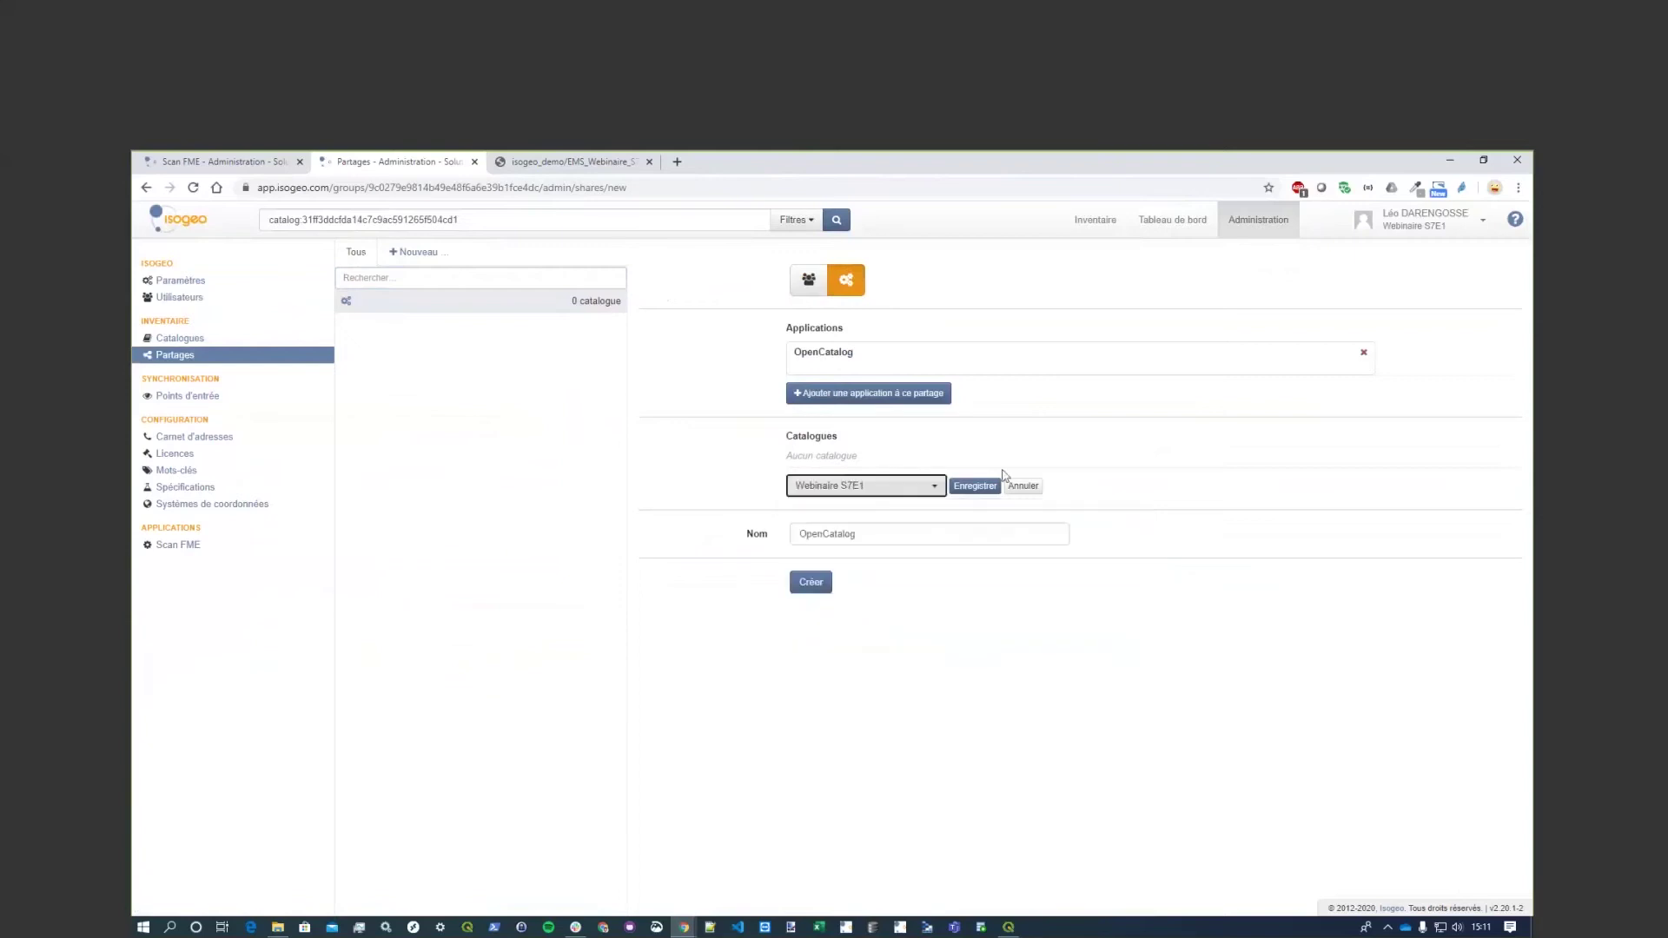
{"action": "left_click", "coordinate": [975, 485]}
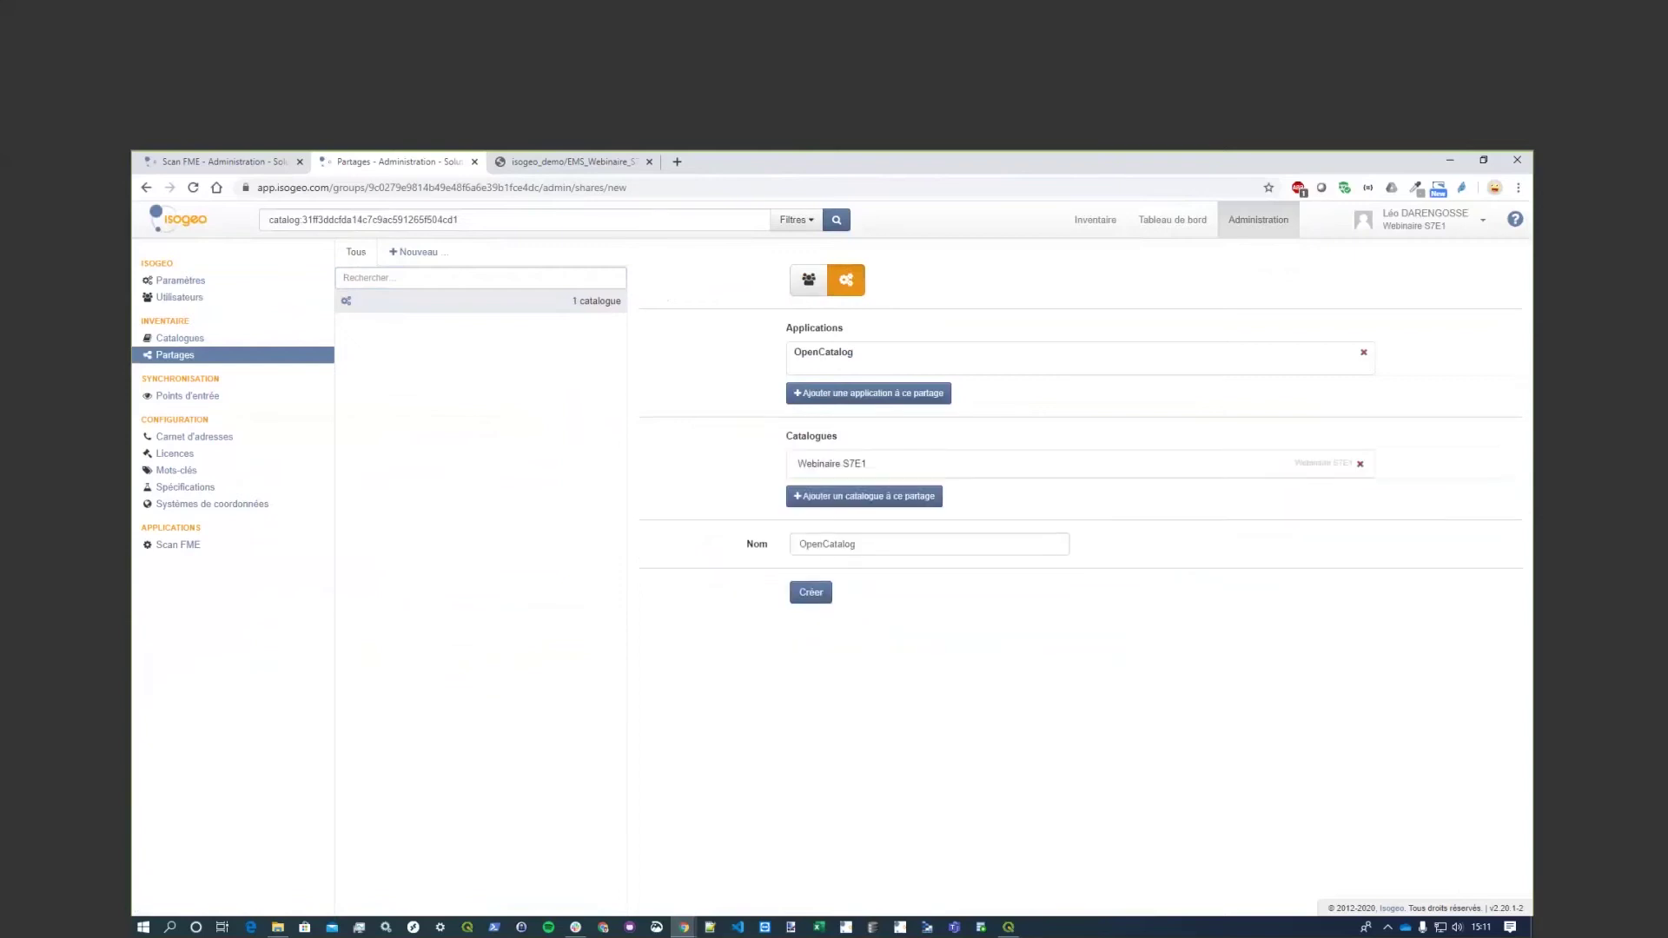
Name the share "OpenCatalog - Webinaire S7E1" and create it.
{"action": "left_click", "coordinate": [877, 540]}
{"action": "type", "text": "- Webinaire"}
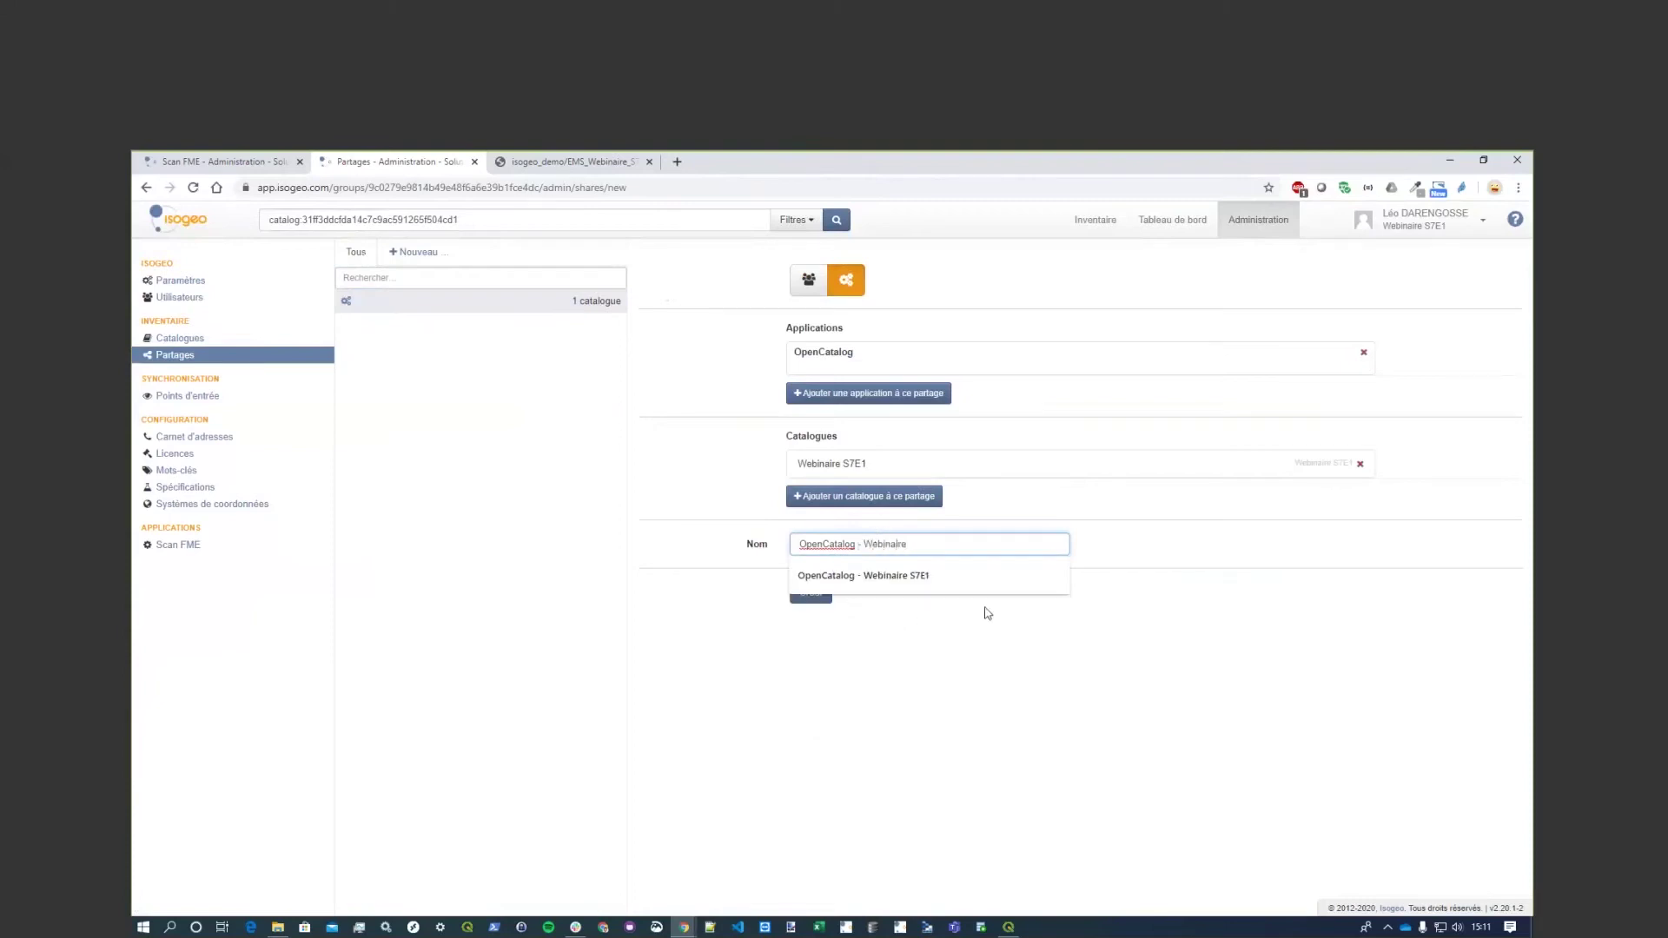
{"action": "key", "text": "Down"}
{"action": "key", "text": "Return"}
{"action": "left_click", "coordinate": [824, 594]}
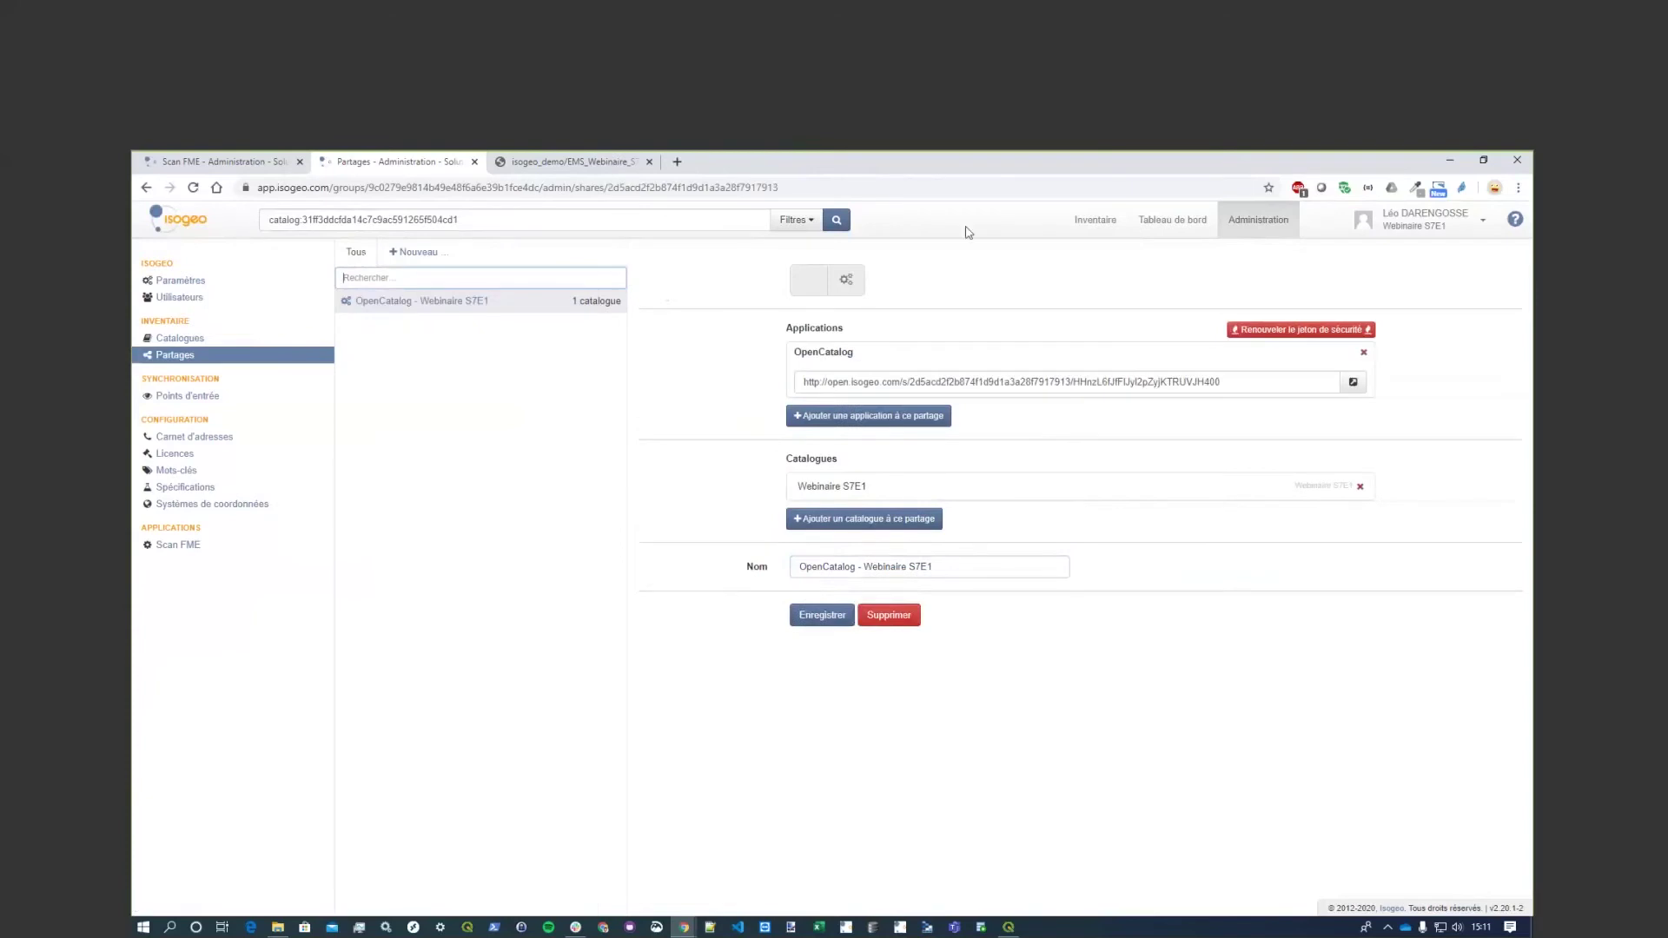
Open the share's OpenCatalog page and examine the "Pistes cyclables temporaires" record, including its attributes, associated services and contacts.
{"action": "triple_click", "coordinate": [1236, 382]}
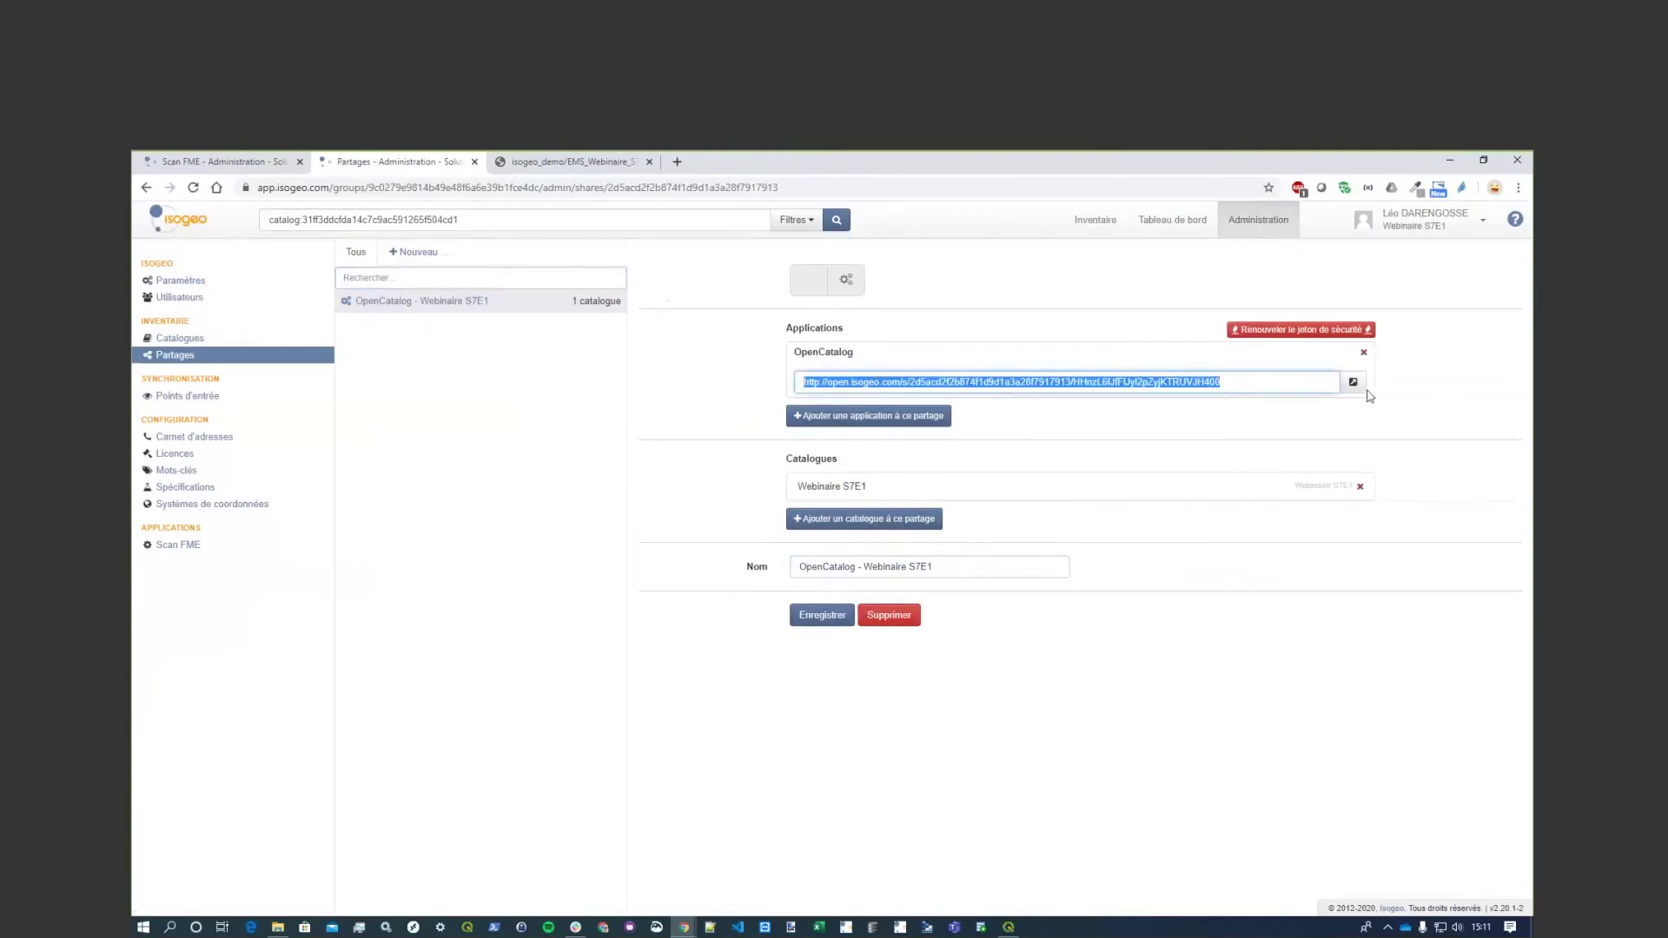
{"action": "left_click", "coordinate": [1352, 385]}
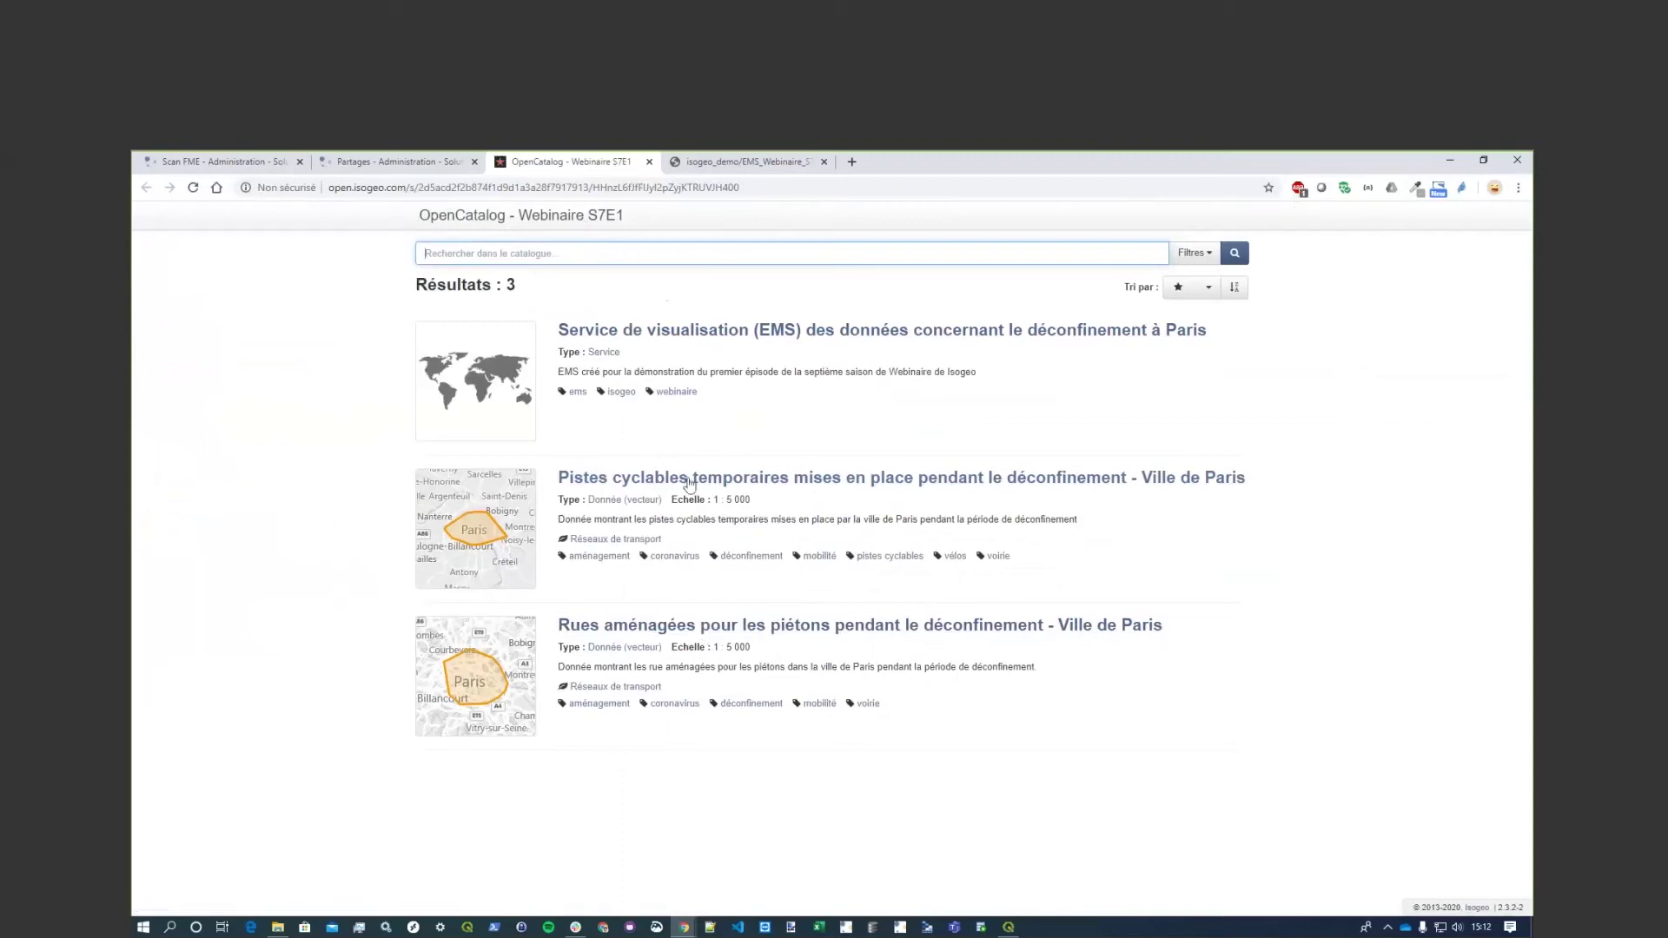
{"action": "left_click", "coordinate": [709, 483]}
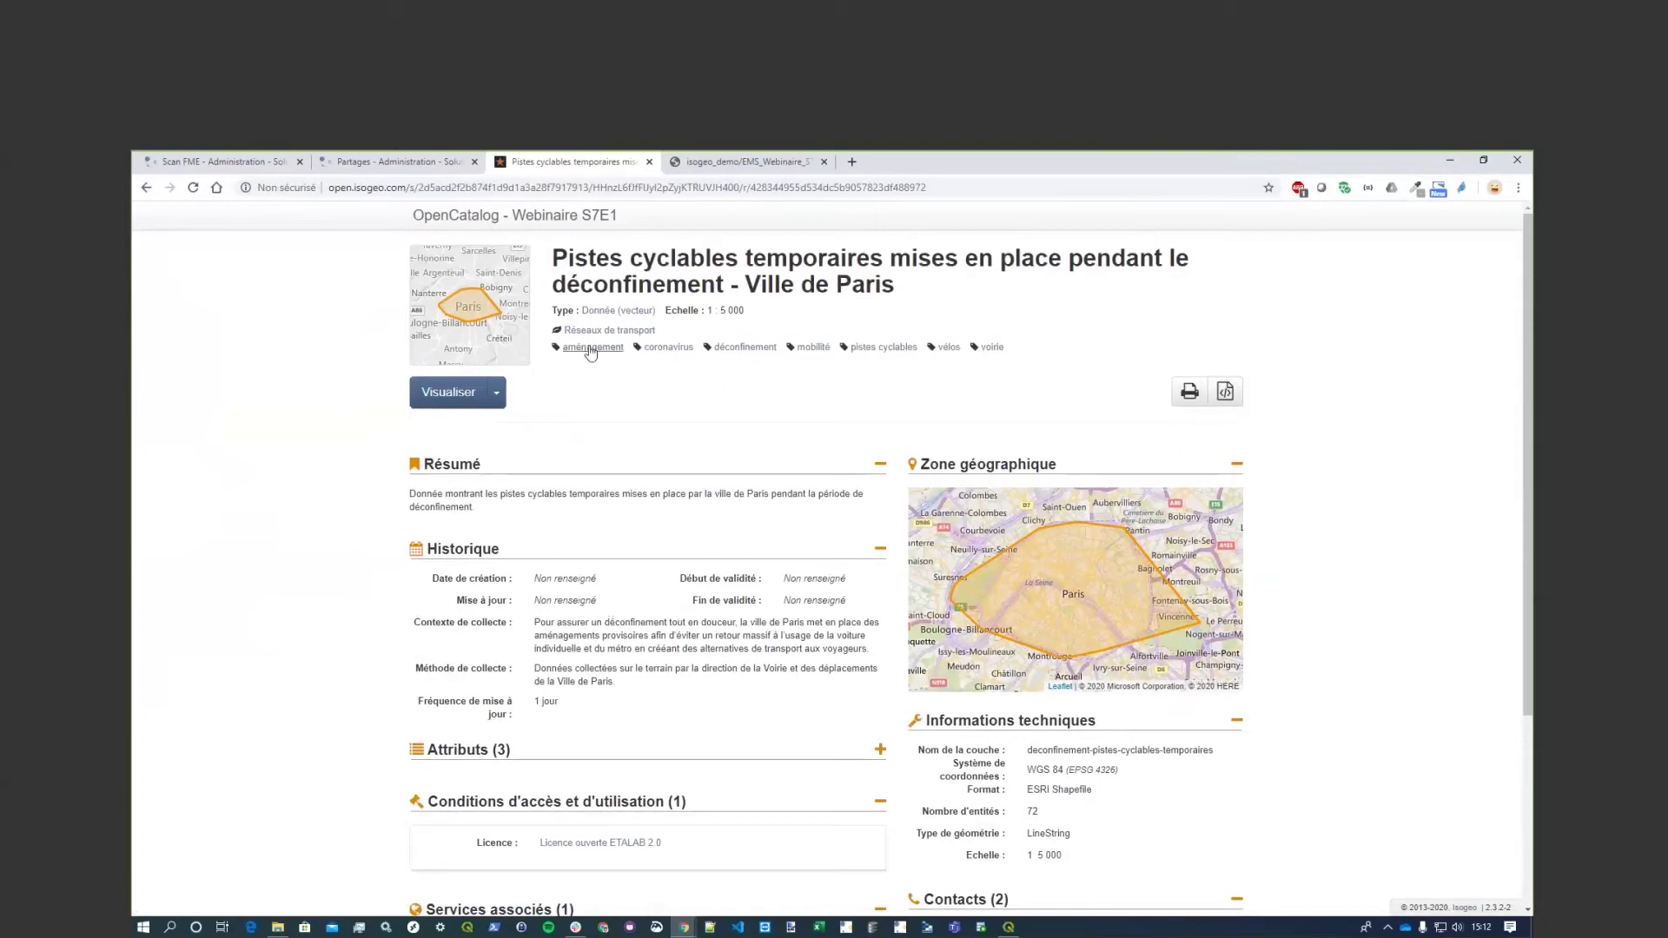
{"action": "scroll", "coordinate": [644, 662], "scroll_direction": "down", "scroll_amount": 3}
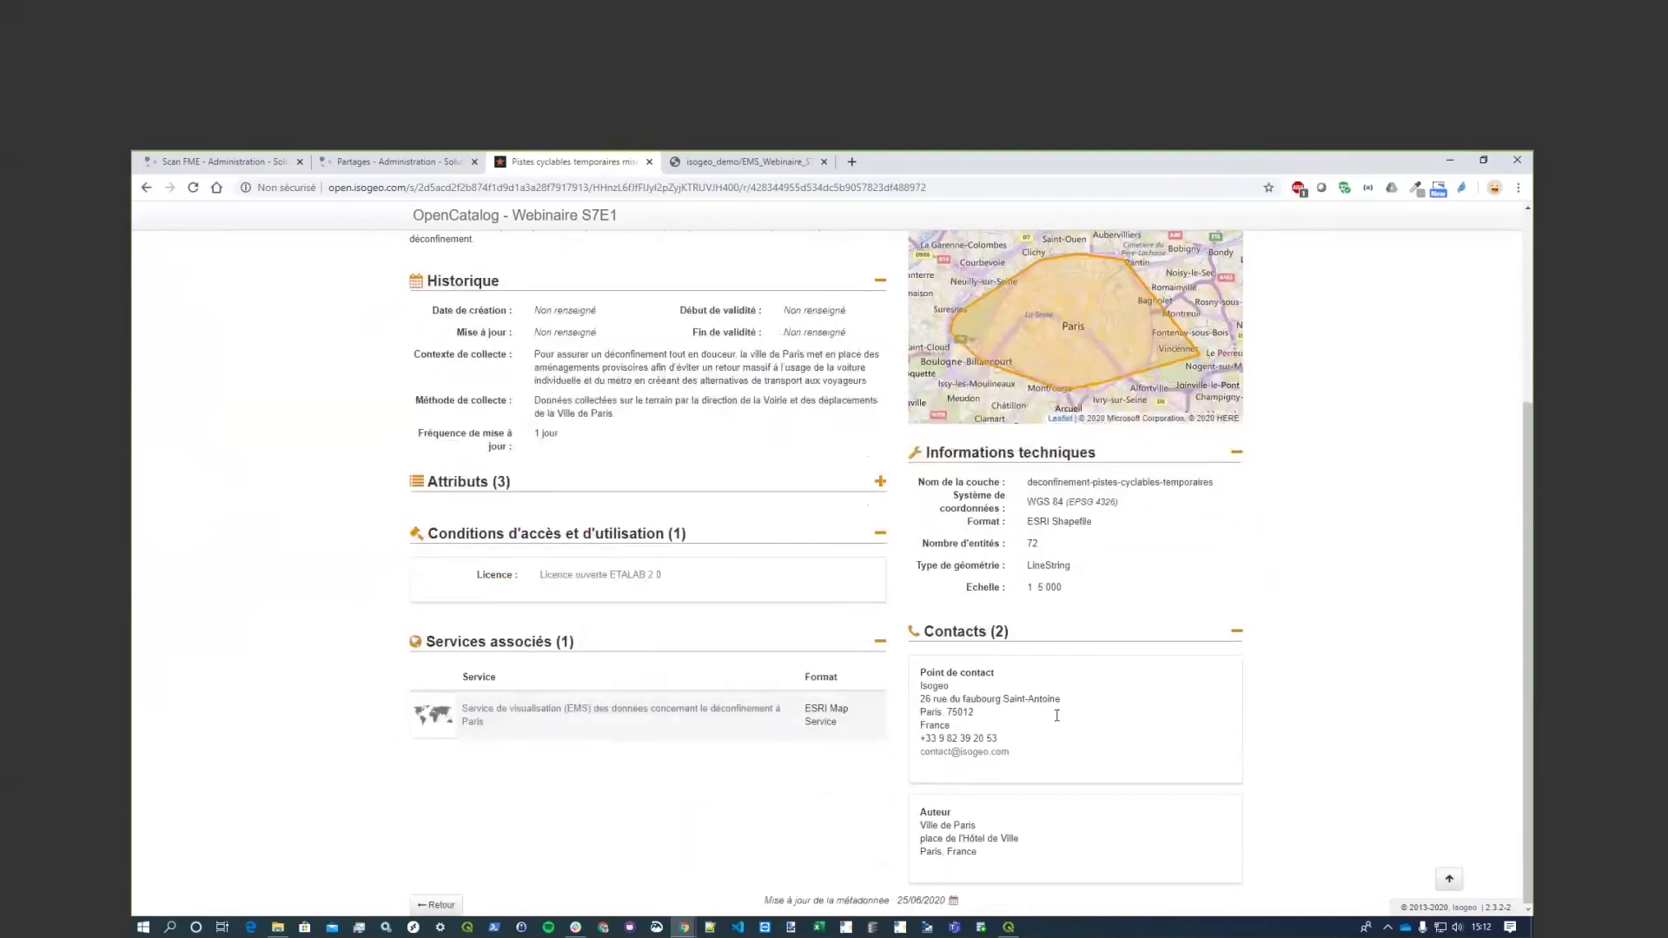
{"action": "left_click", "coordinate": [881, 483]}
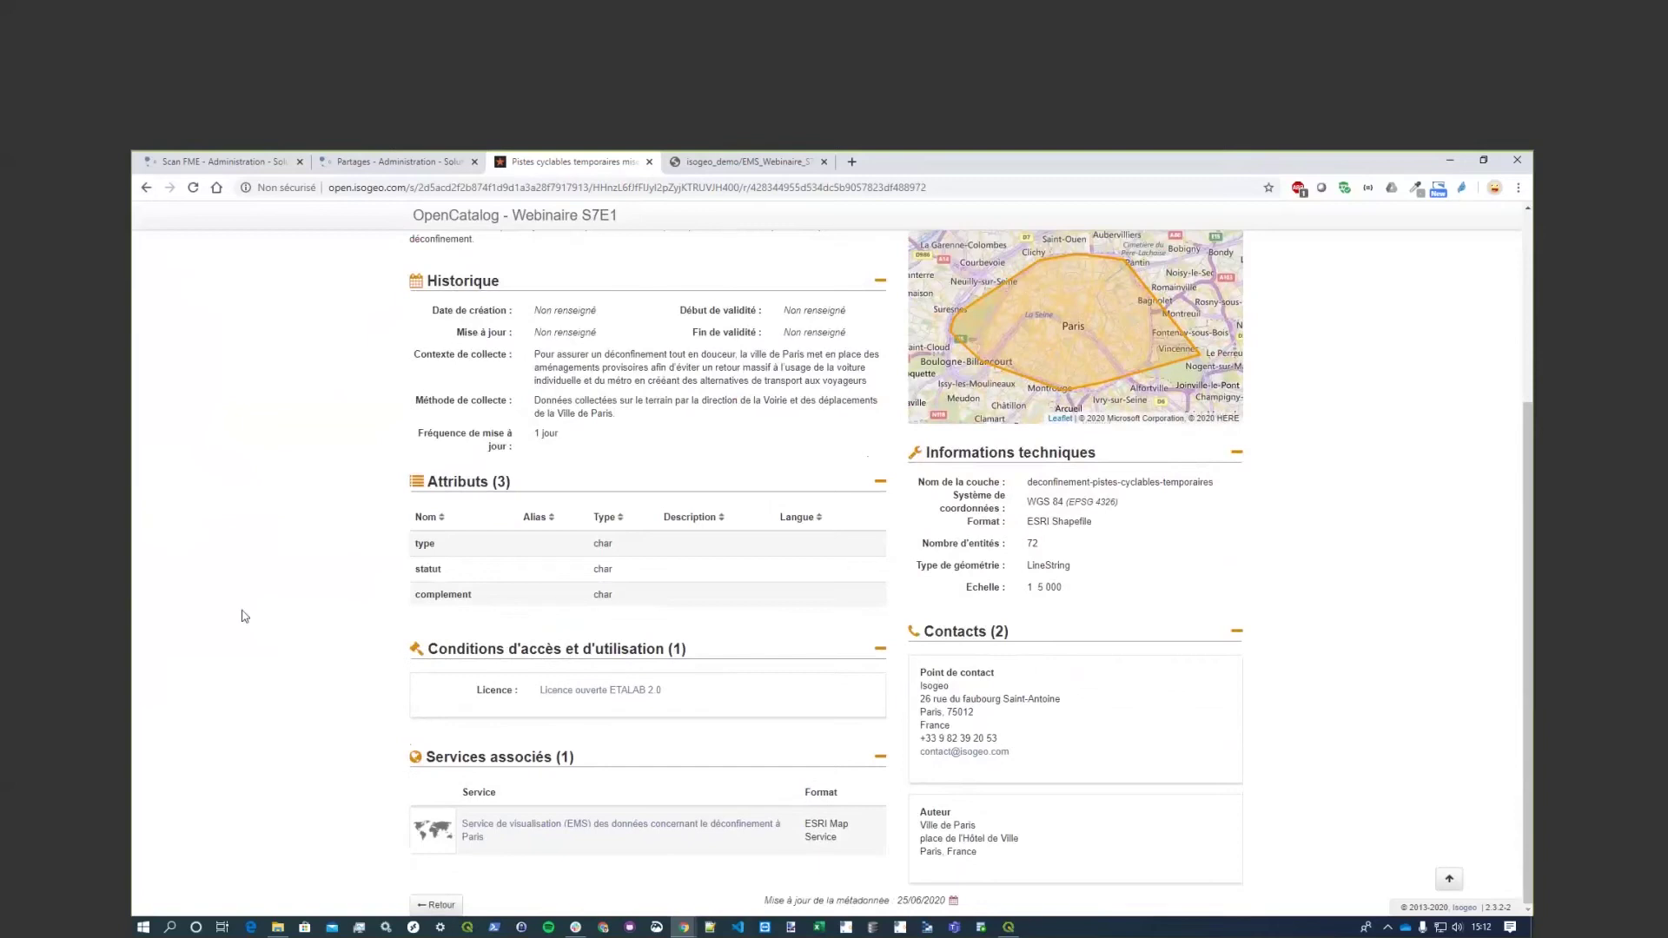
Visualise the "Pistes cyclables temporaires" layer on the record's map through its associated service.
{"action": "scroll", "coordinate": [360, 618], "scroll_direction": "up", "scroll_amount": 3}
{"action": "left_click", "coordinate": [506, 404]}
{"action": "left_click", "coordinate": [504, 428]}
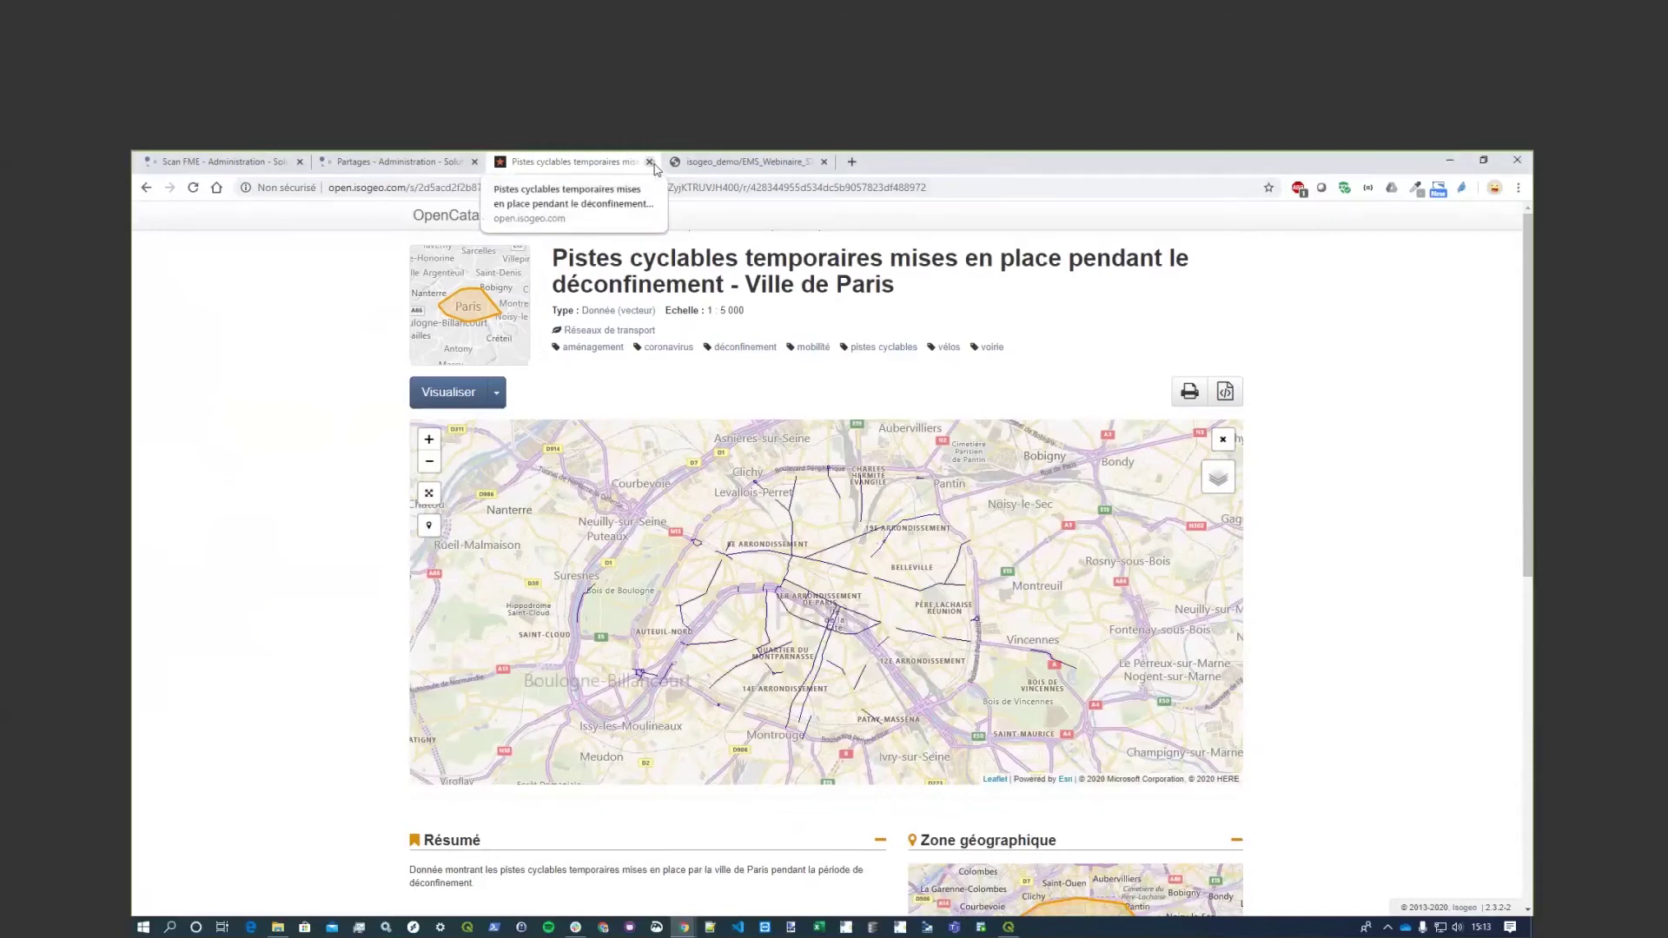
Close the OpenCatalog page and open the inventory of the App - Demo 2.0 workgroup.
{"action": "left_click", "coordinate": [649, 162]}
{"action": "left_click", "coordinate": [1424, 219]}
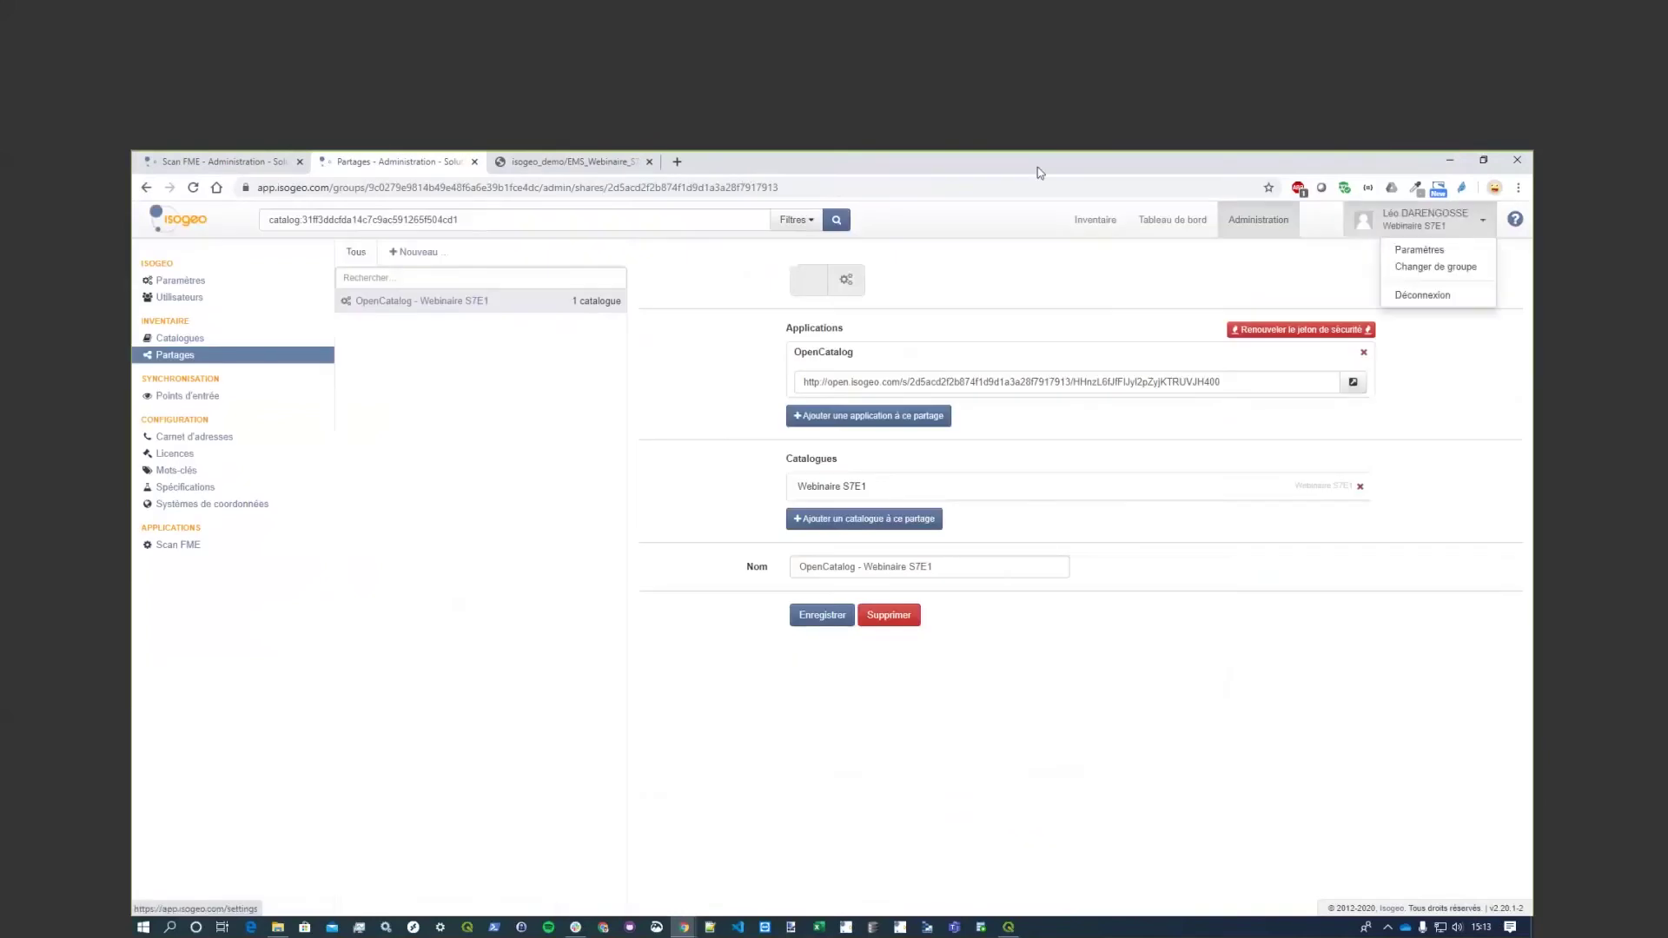
{"action": "left_click", "coordinate": [880, 181]}
{"action": "type", "text": "app demo "}
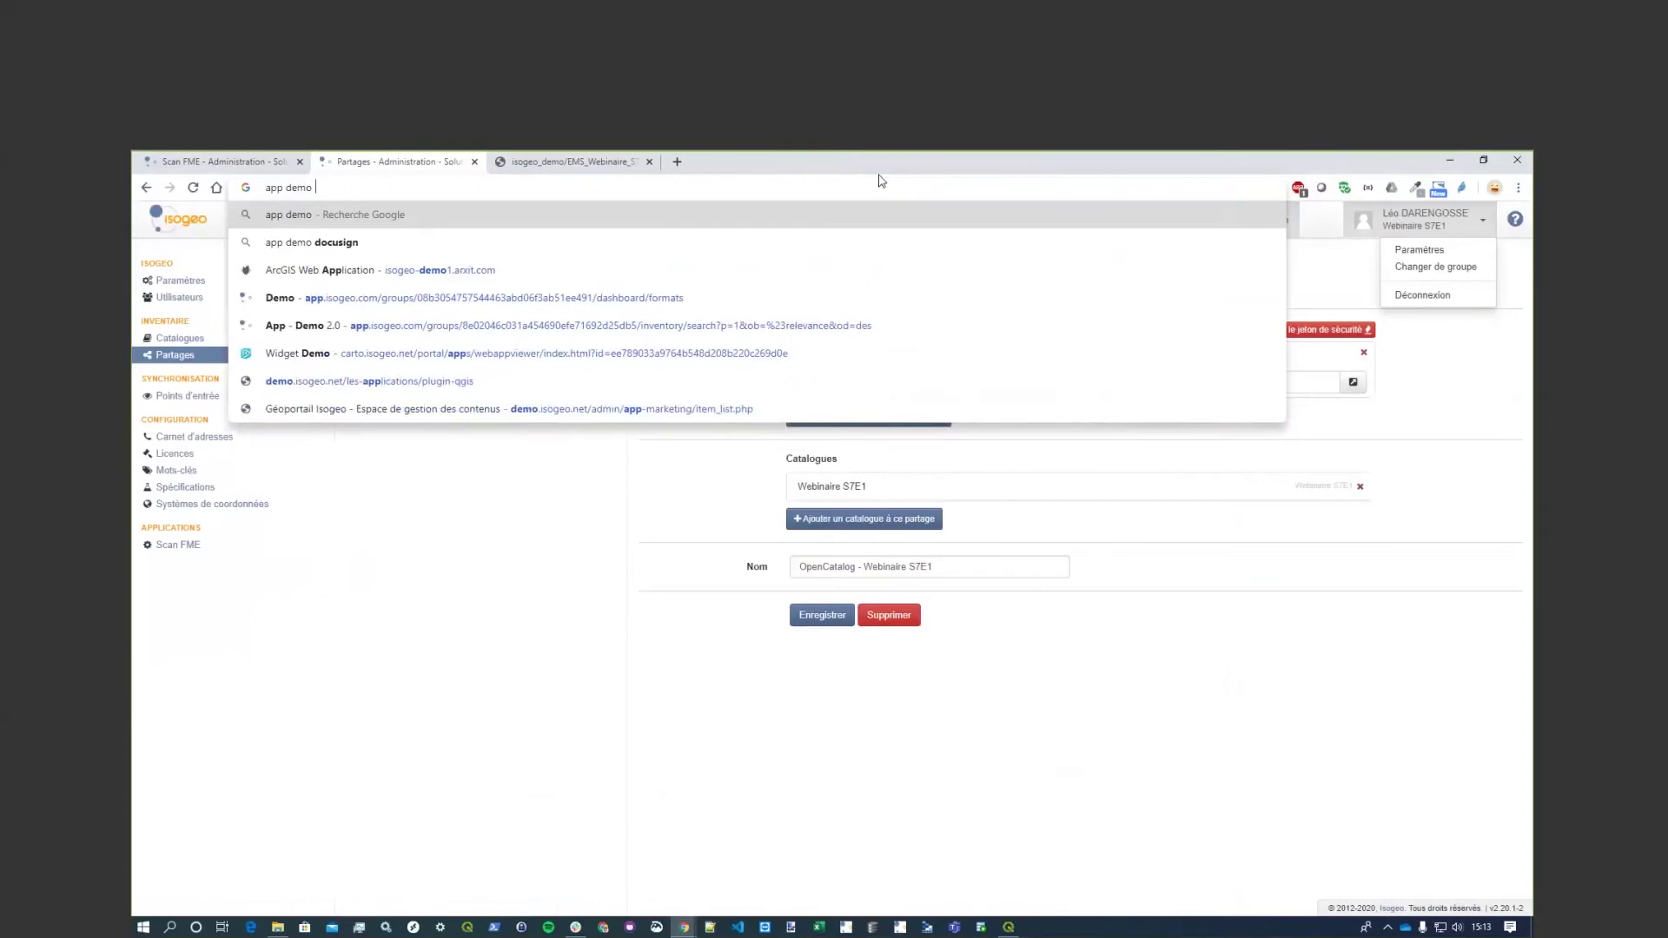
{"action": "type", "text": "2.0"}
{"action": "key", "text": "Return"}
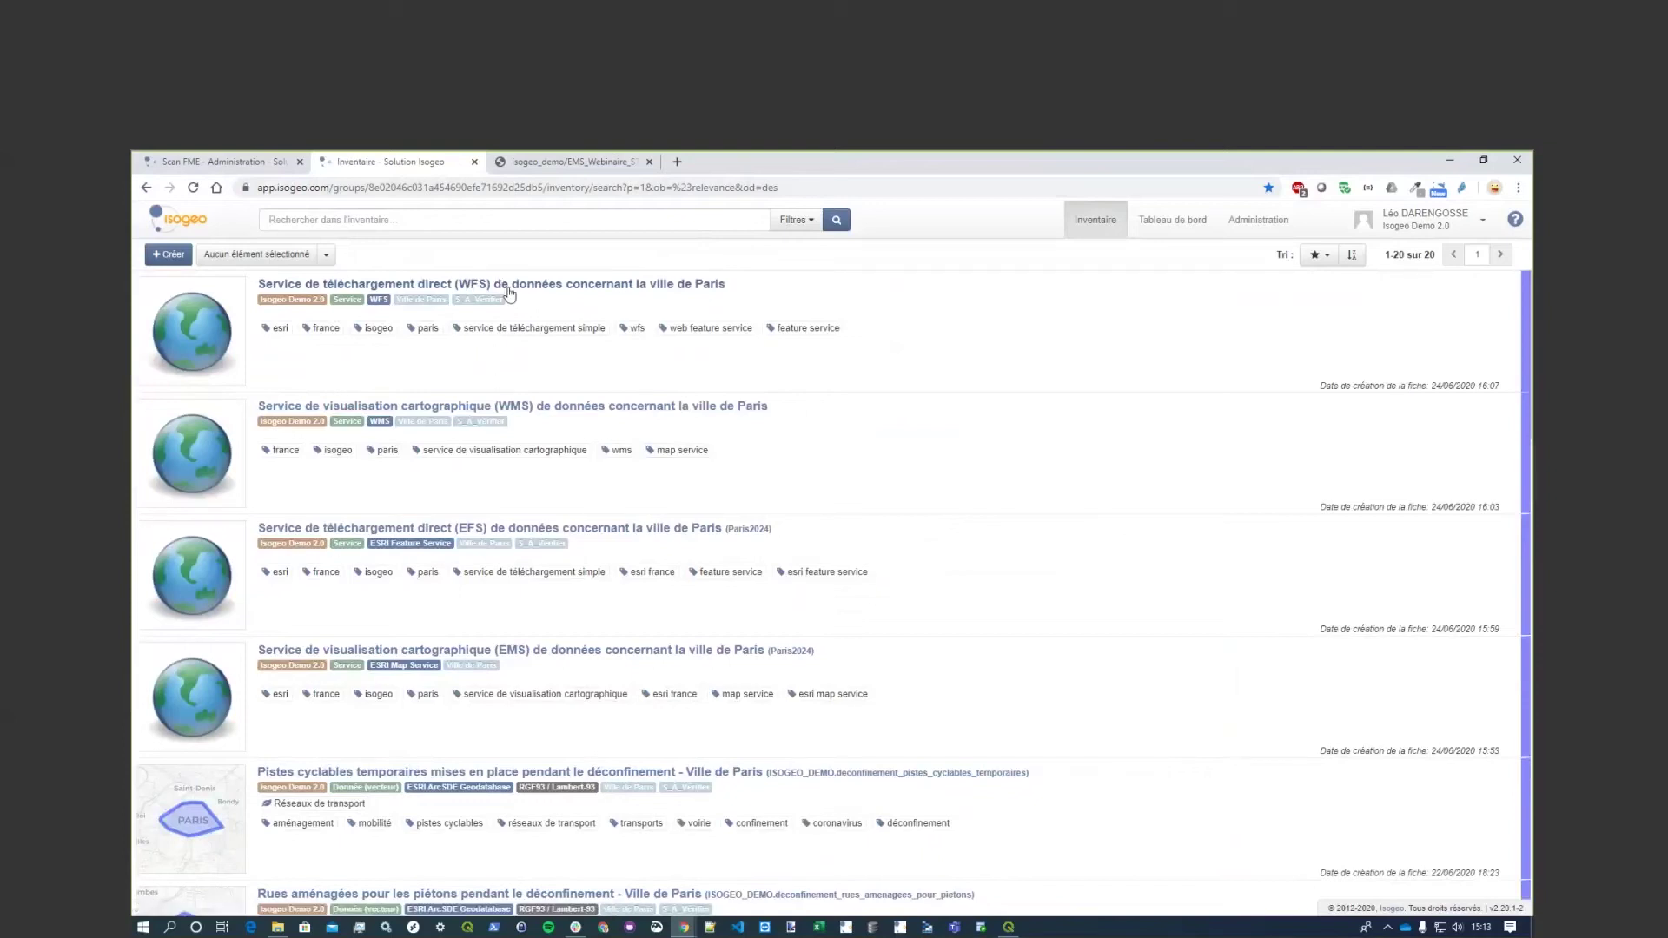
Browse the demo group's inventory to examine its service, Ville de Paris and ADMIN EXPRESS records.
{"action": "scroll", "coordinate": [542, 602], "scroll_direction": "down", "scroll_amount": 1}
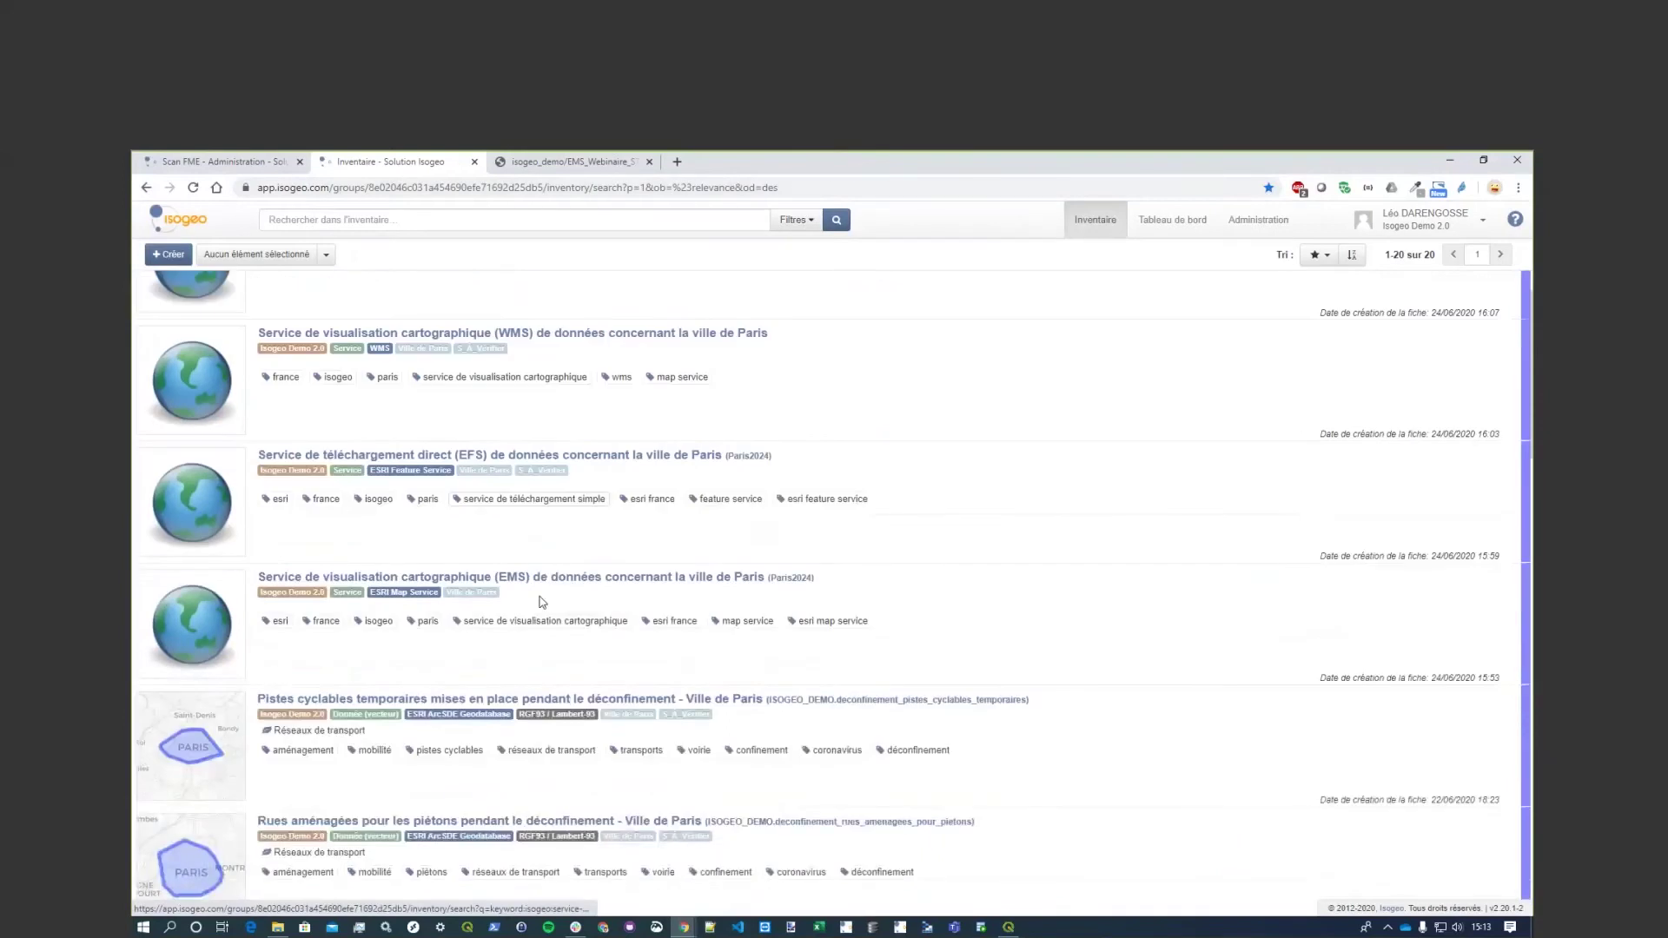
{"action": "scroll", "coordinate": [676, 616], "scroll_direction": "up", "scroll_amount": 1}
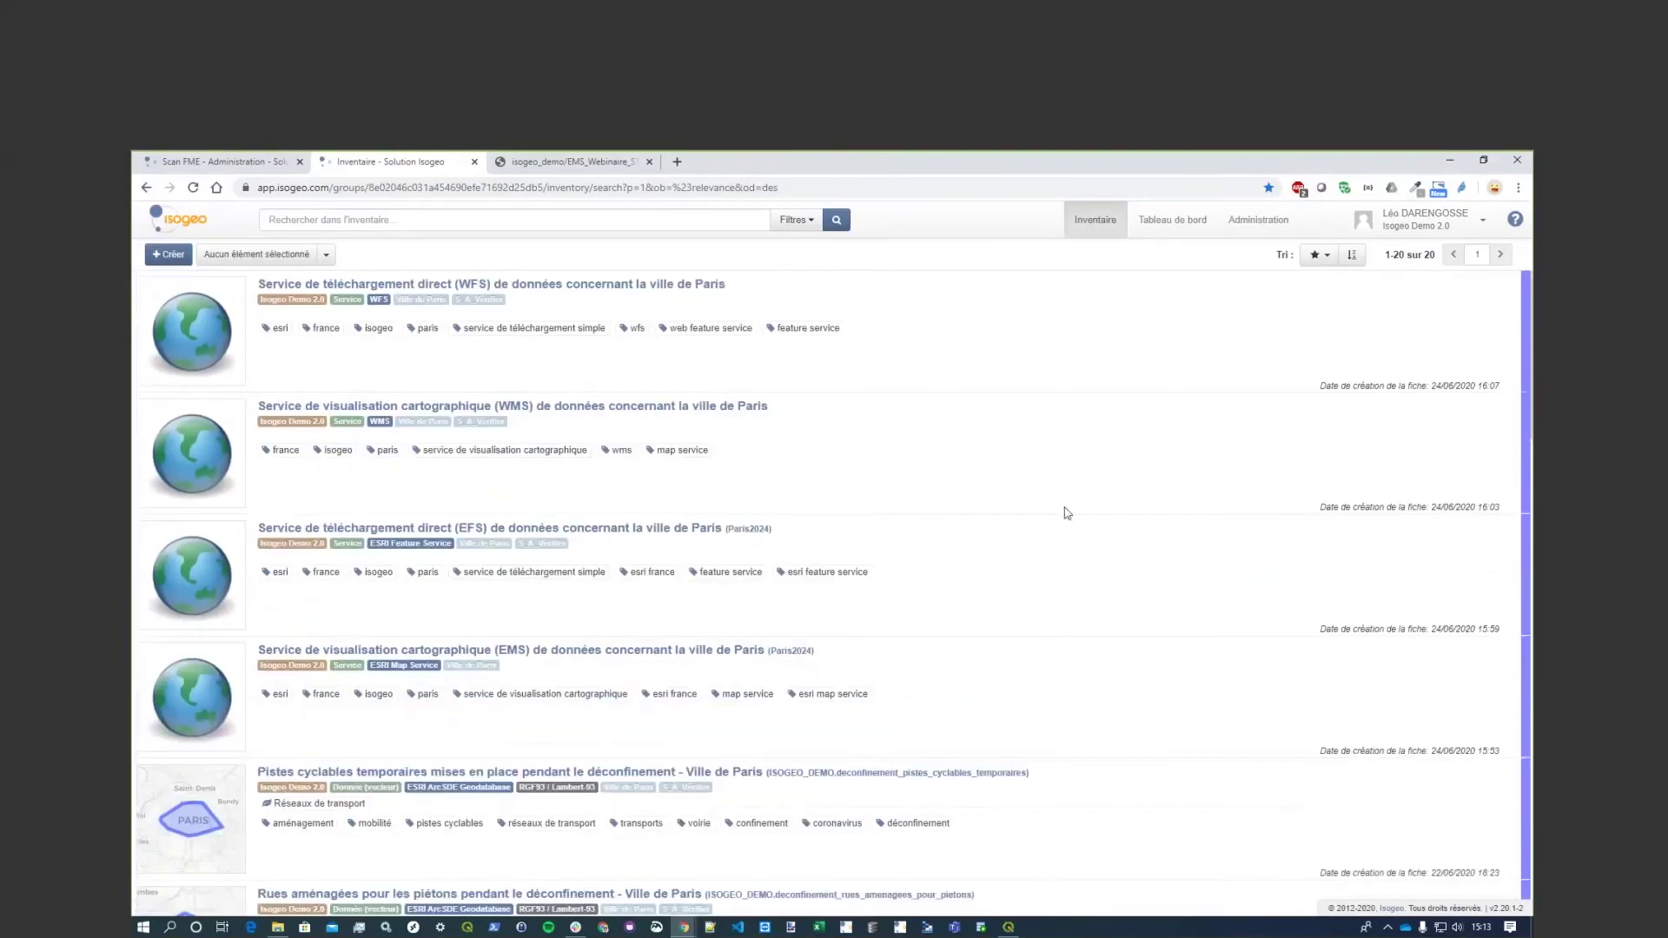
{"action": "scroll", "coordinate": [942, 607], "scroll_direction": "down", "scroll_amount": 4}
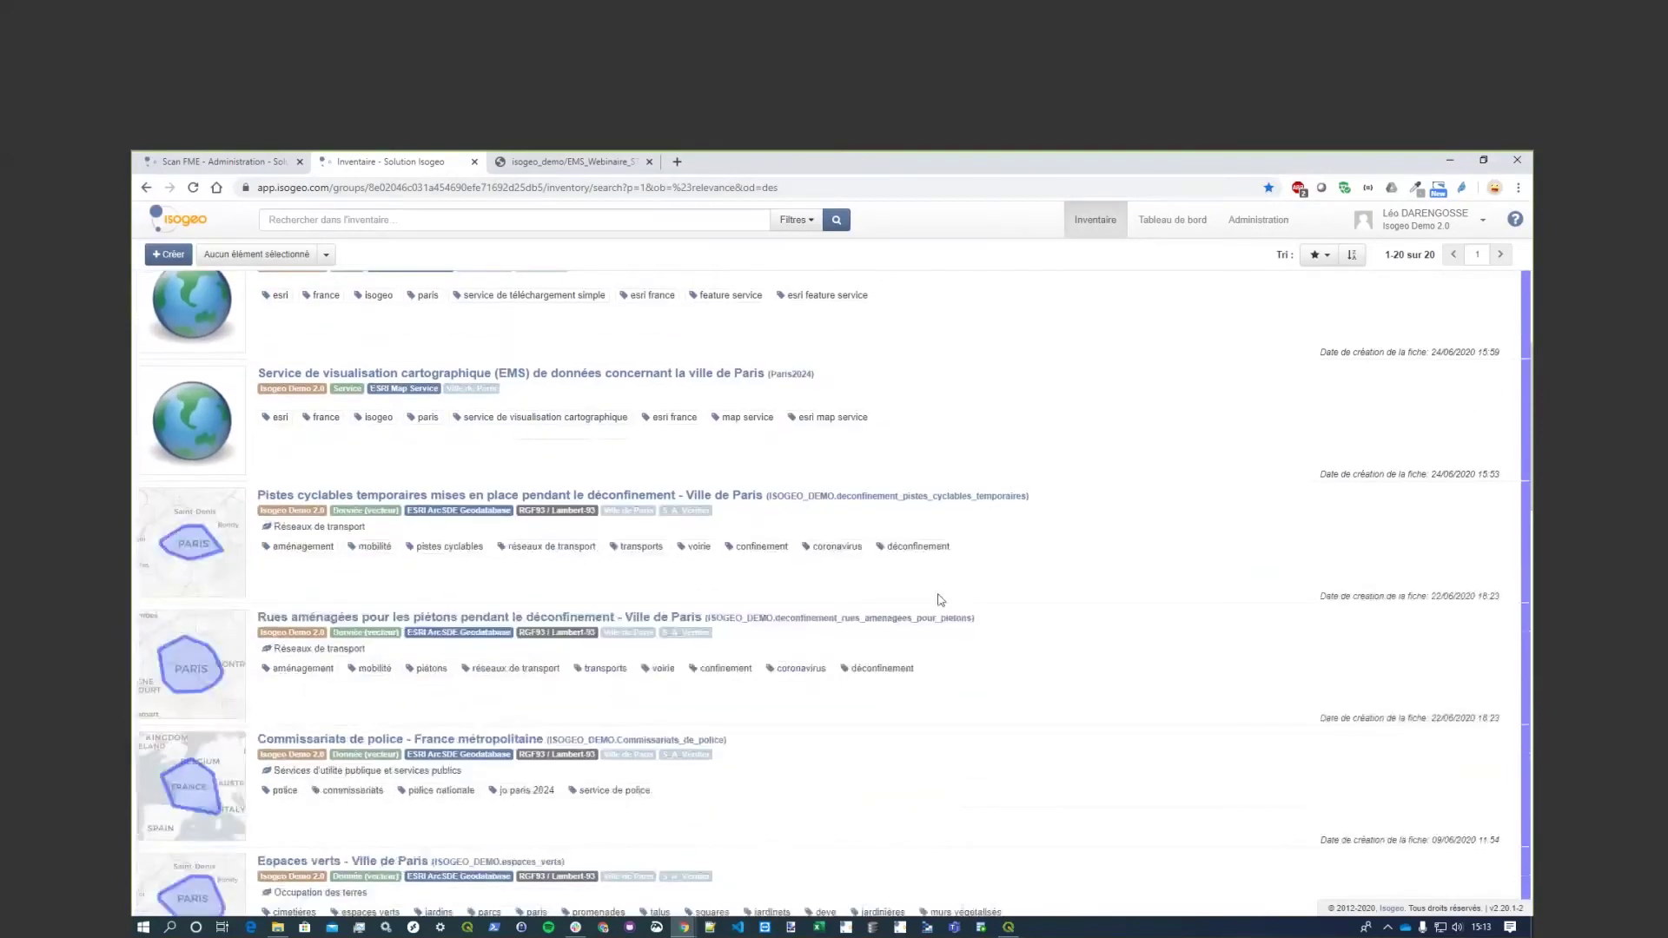
{"action": "scroll", "coordinate": [941, 599], "scroll_direction": "down", "scroll_amount": 2}
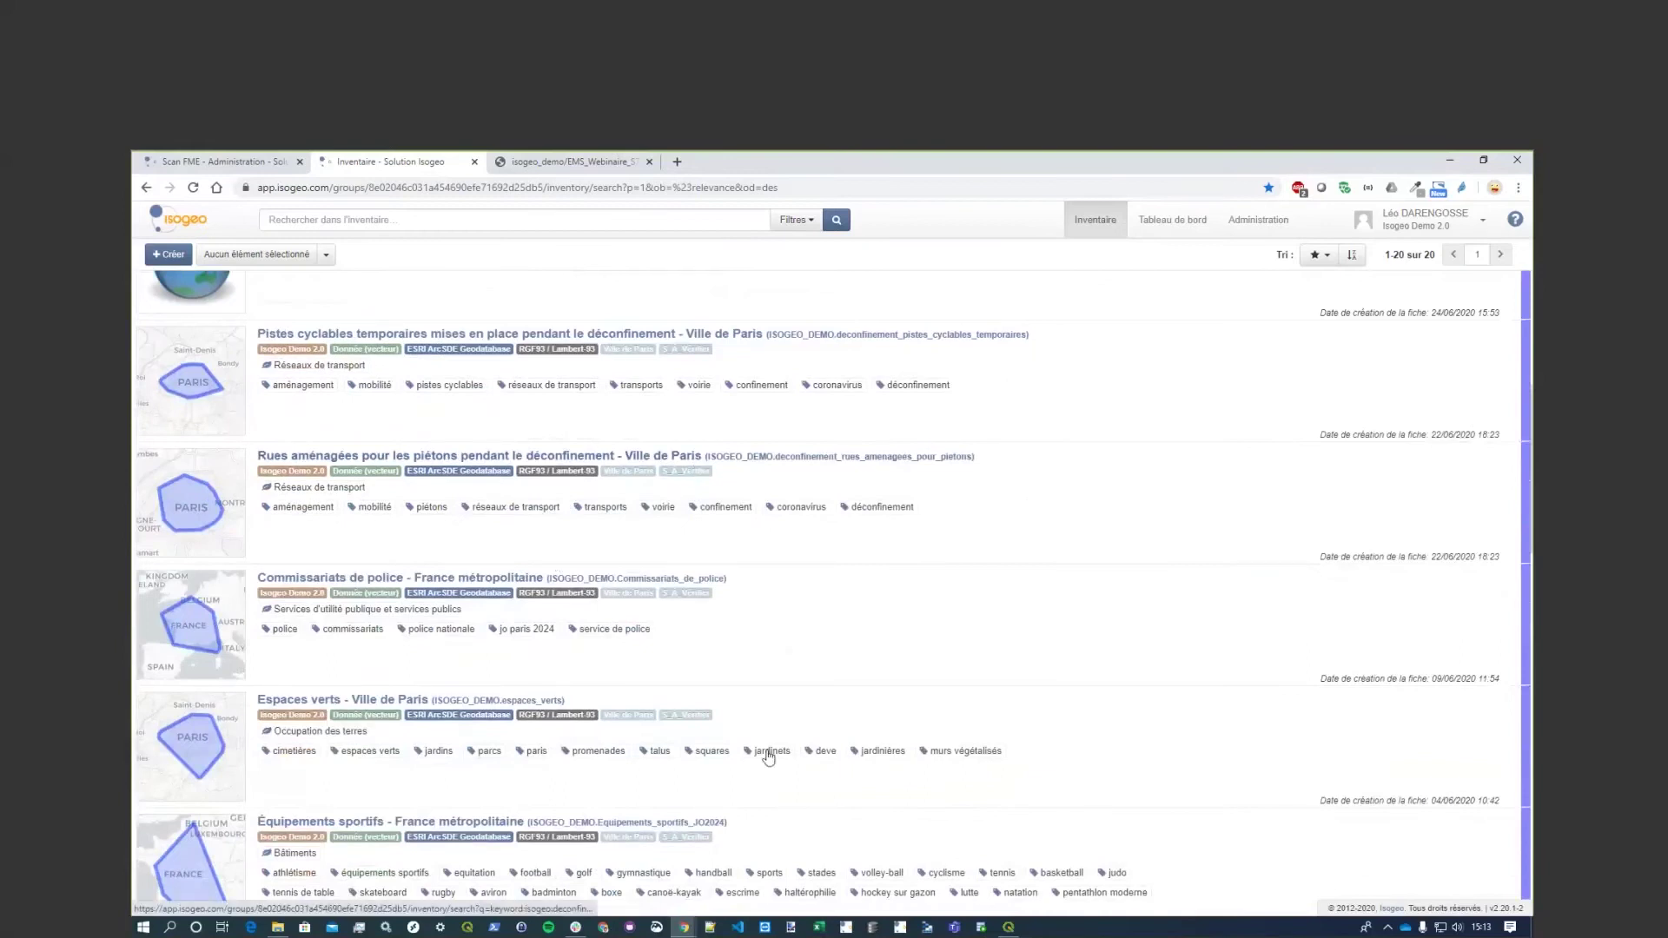
{"action": "scroll", "coordinate": [900, 584], "scroll_direction": "down", "scroll_amount": 7}
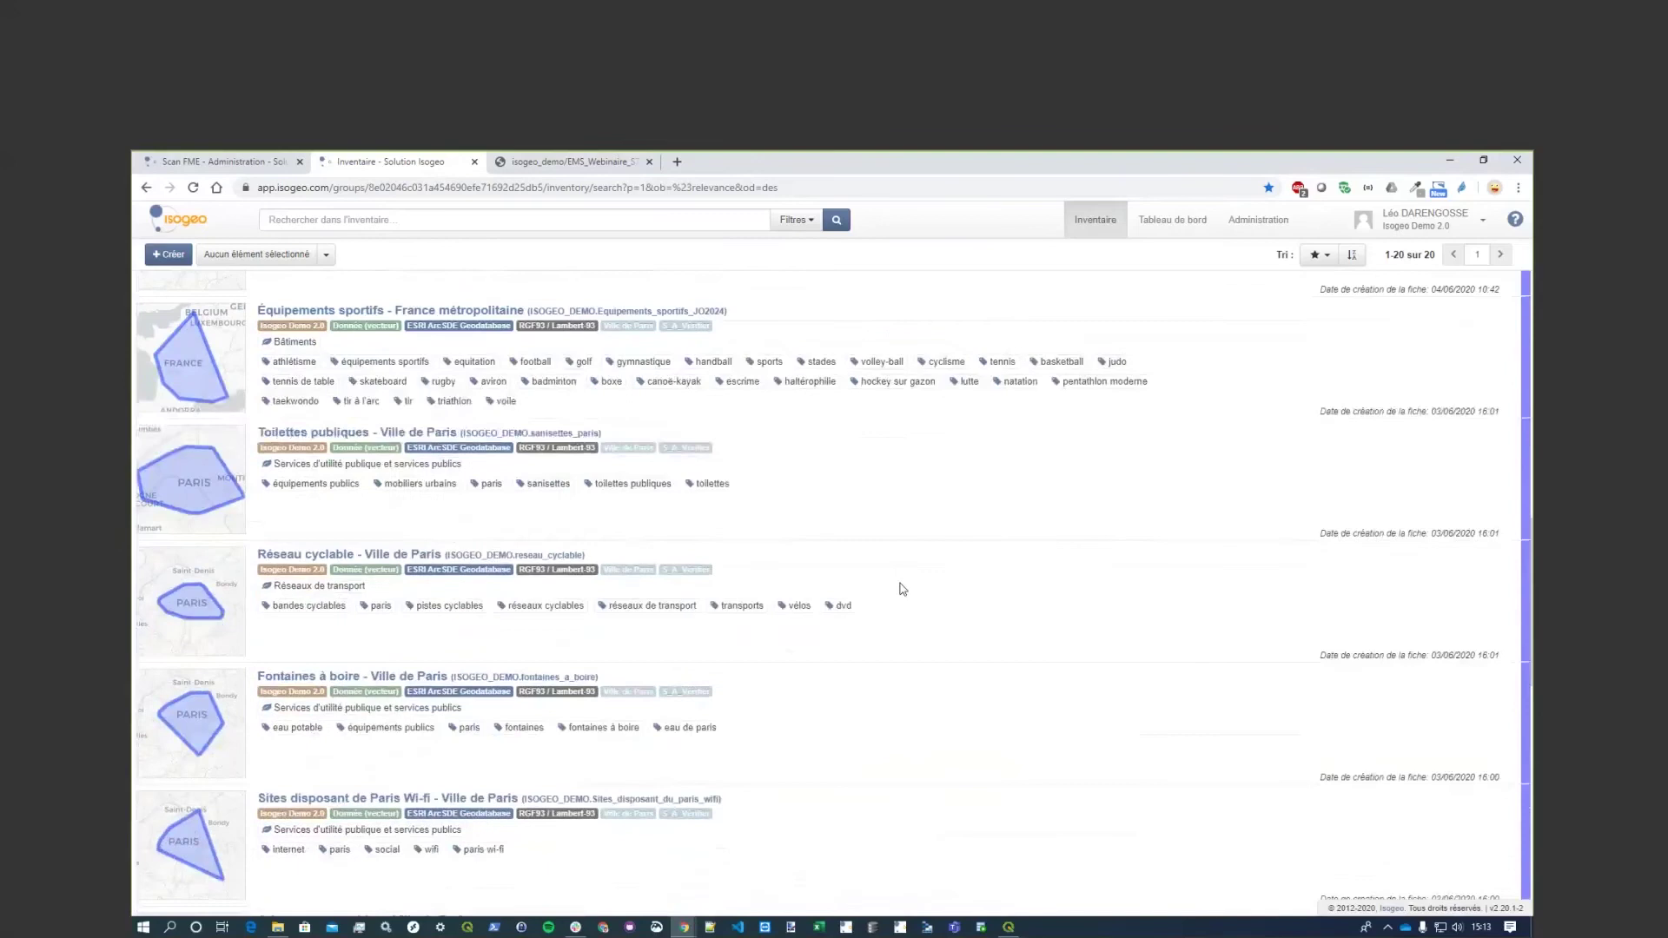
{"action": "scroll", "coordinate": [902, 589], "scroll_direction": "down", "scroll_amount": 6}
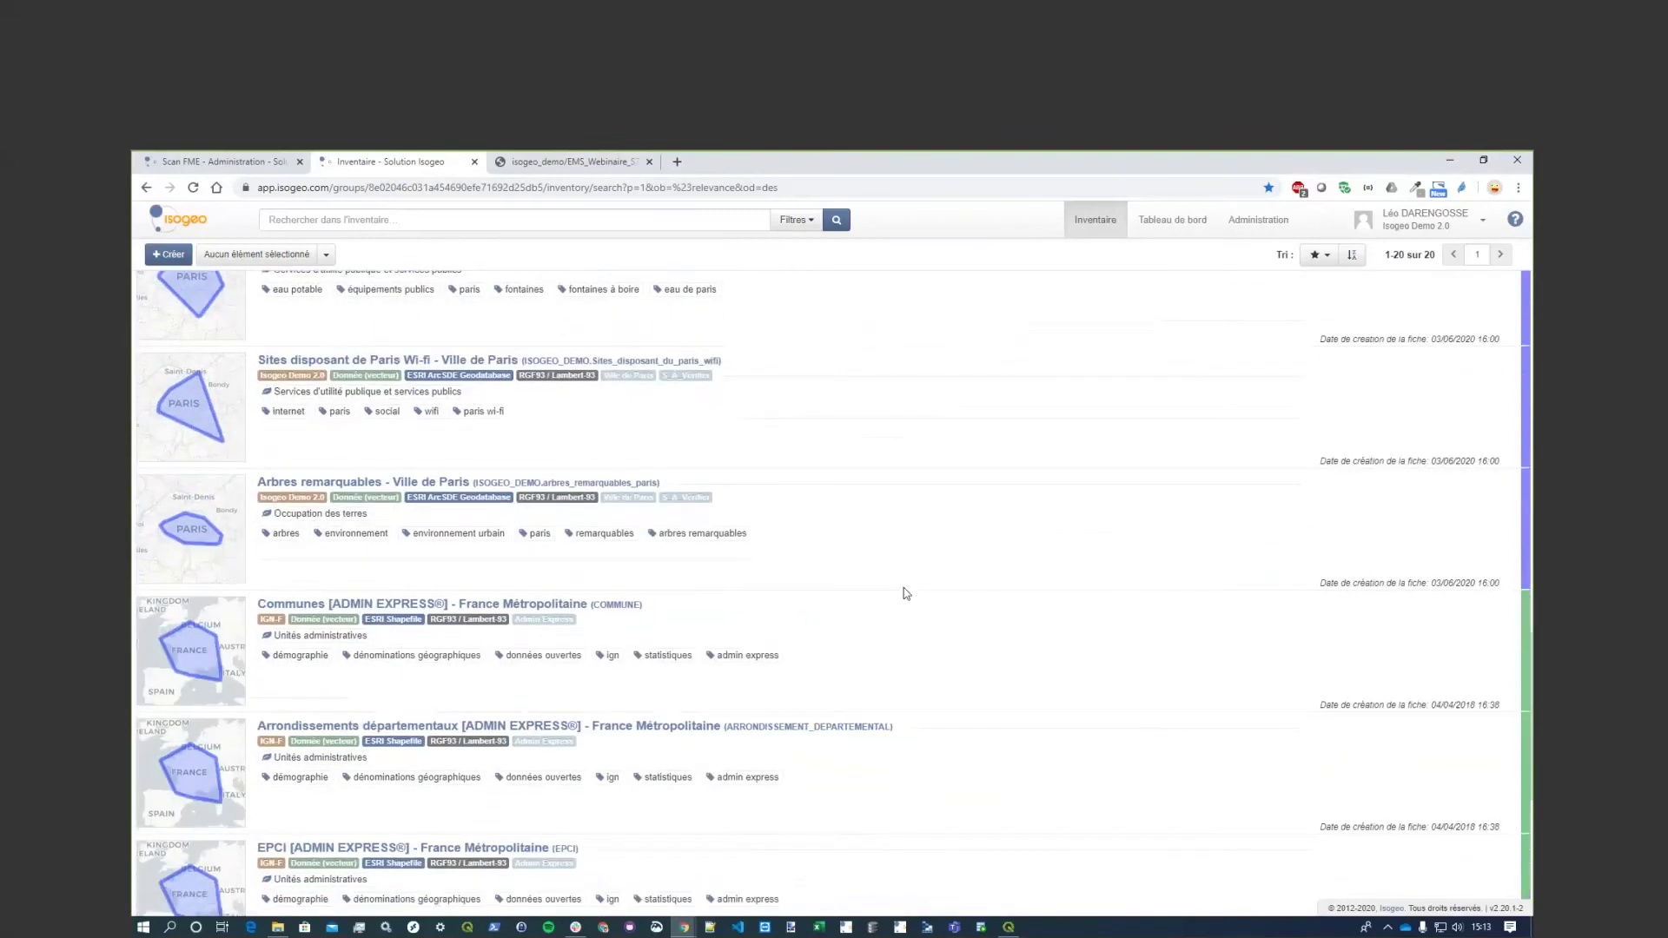
{"action": "scroll", "coordinate": [644, 810], "scroll_direction": "down", "scroll_amount": 1}
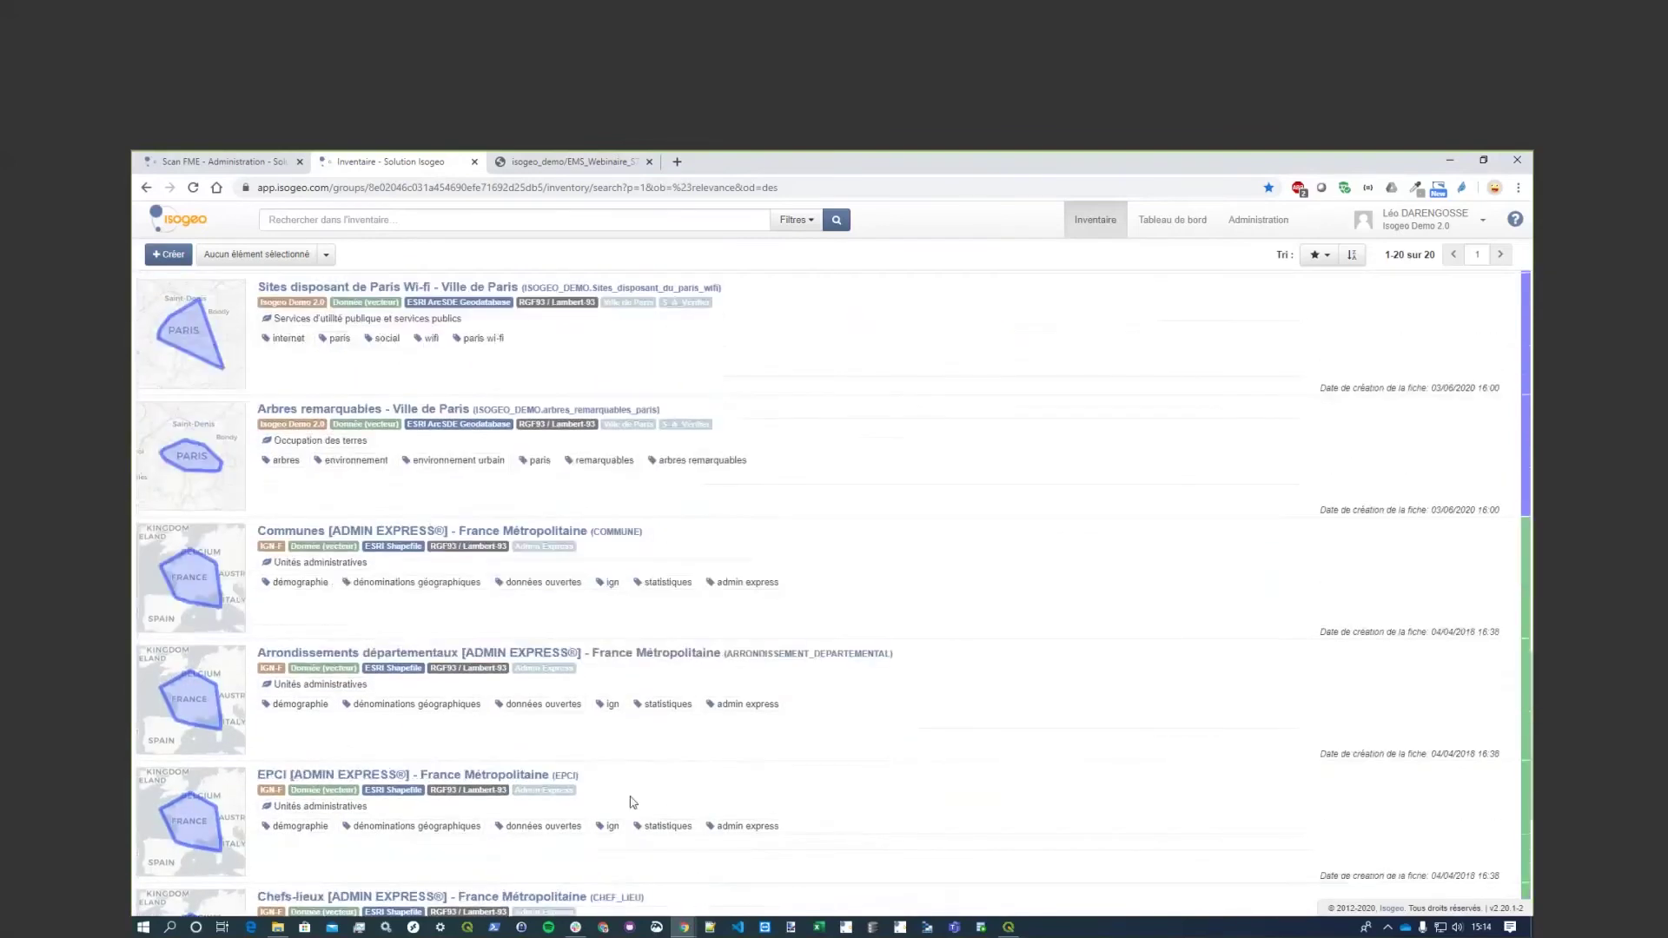
{"action": "scroll", "coordinate": [314, 666], "scroll_direction": "down", "scroll_amount": 1}
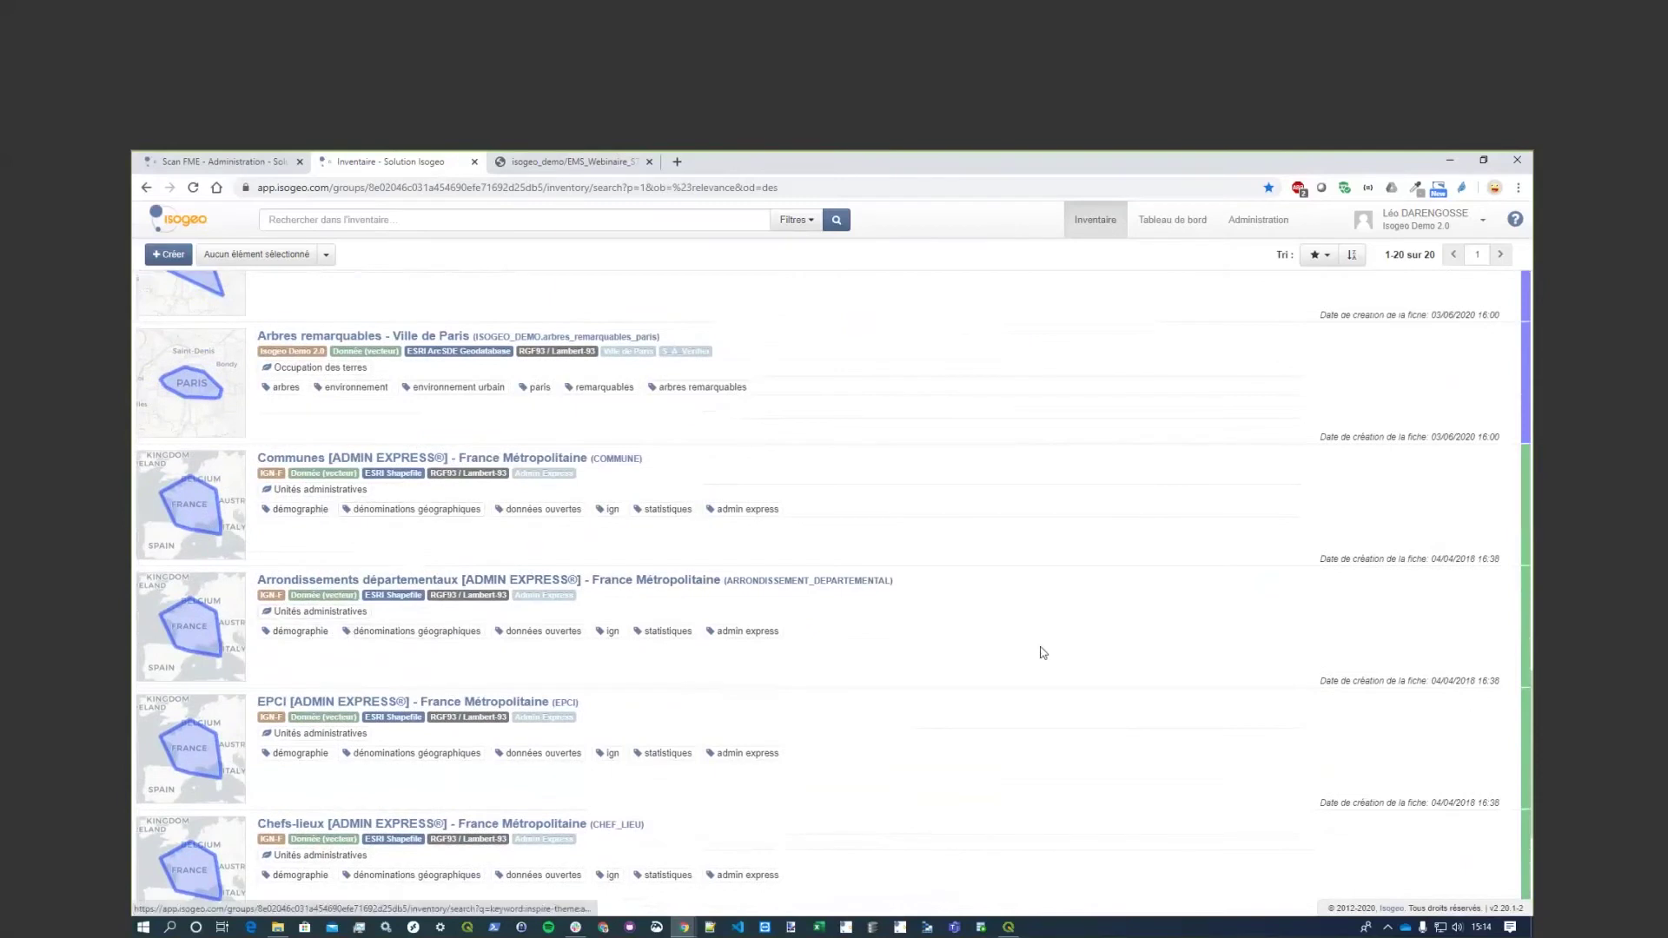
{"action": "scroll", "coordinate": [1012, 658], "scroll_direction": "down", "scroll_amount": 4}
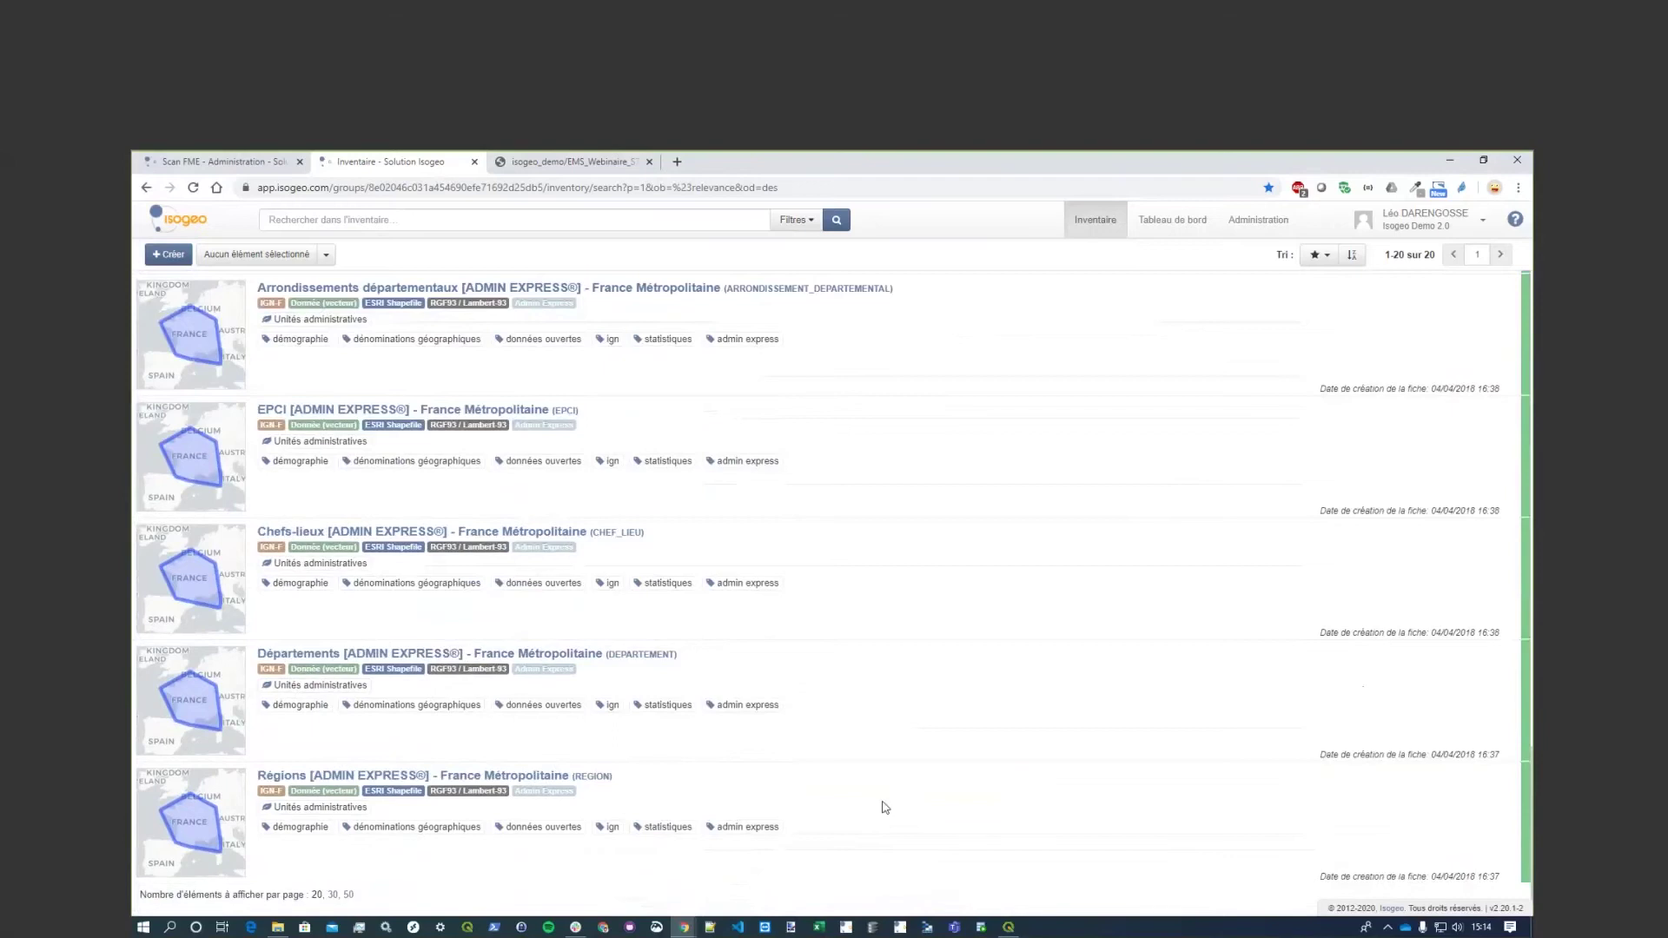
{"action": "scroll", "coordinate": [695, 868], "scroll_direction": "down", "scroll_amount": 10}
{"action": "scroll", "coordinate": [726, 858], "scroll_direction": "up", "scroll_amount": 3}
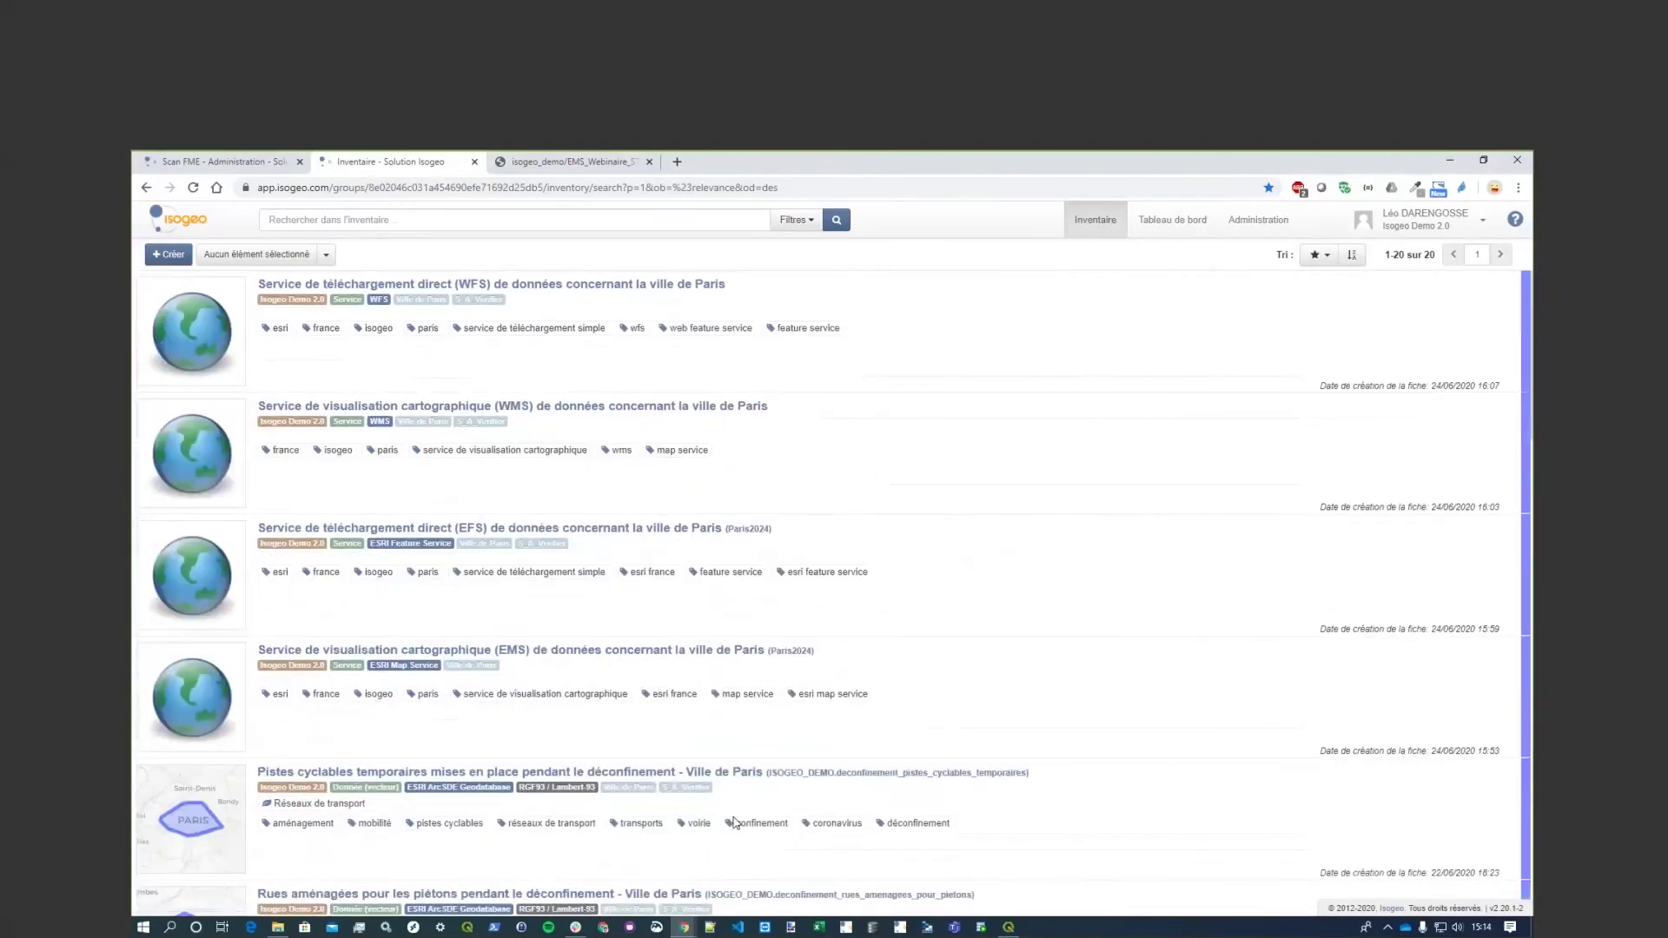
Set the advanced search filters to the Ville de Paris catalogue and the resource type Donnée (vecteur).
{"action": "left_click", "coordinate": [539, 219]}
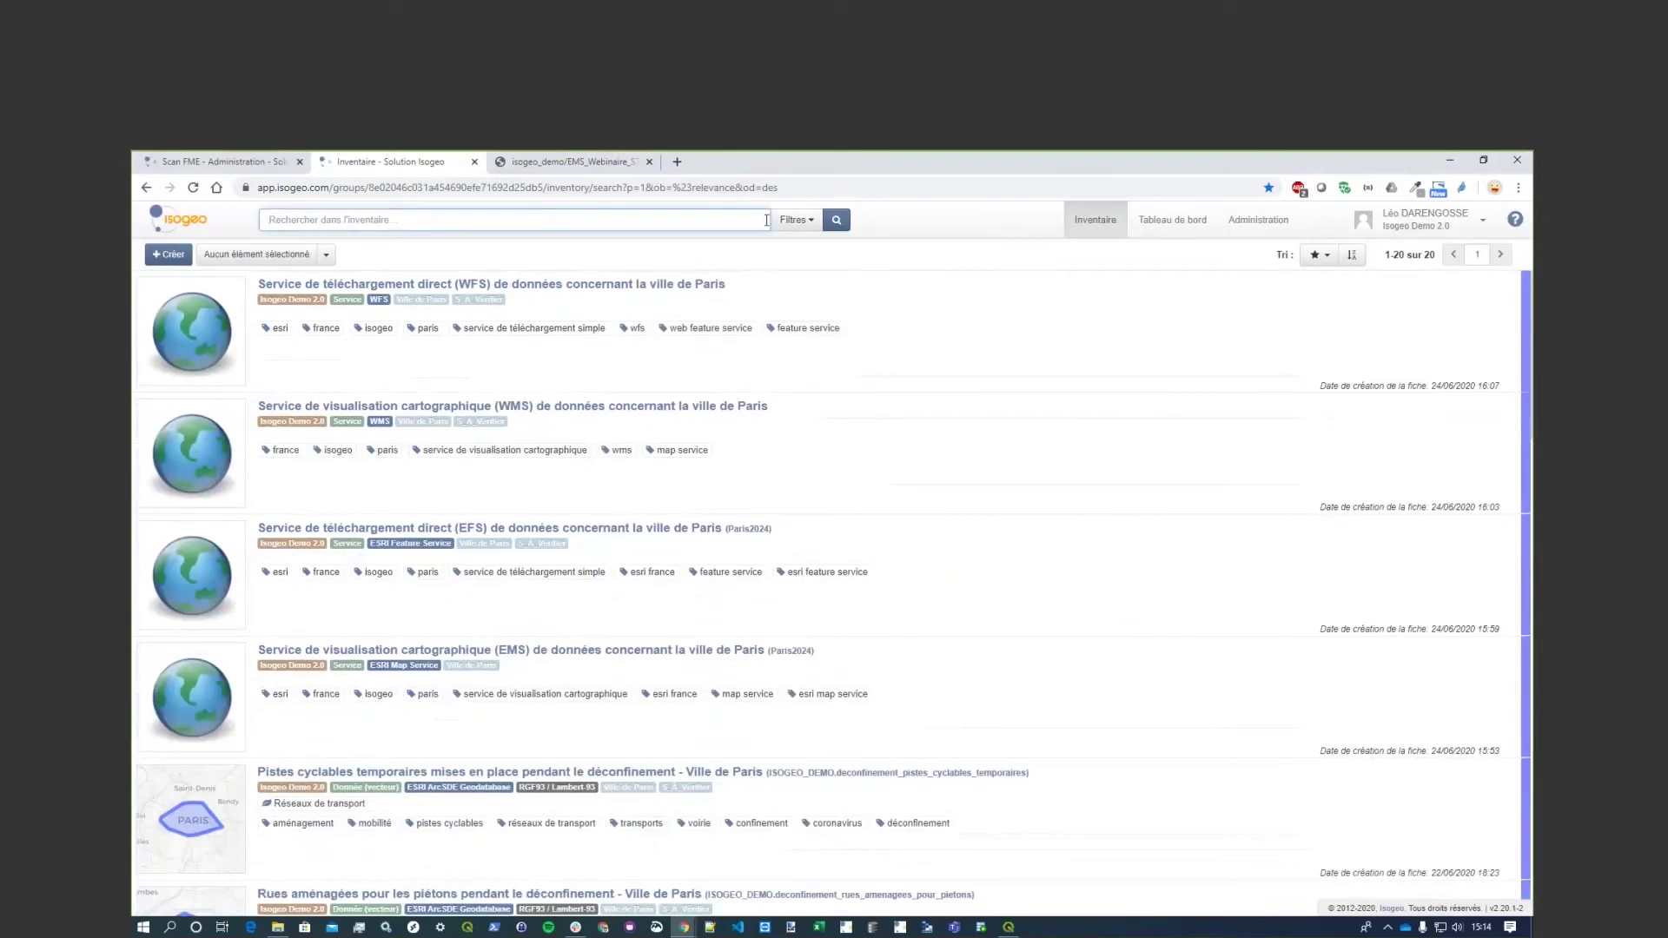
{"action": "left_click", "coordinate": [804, 223]}
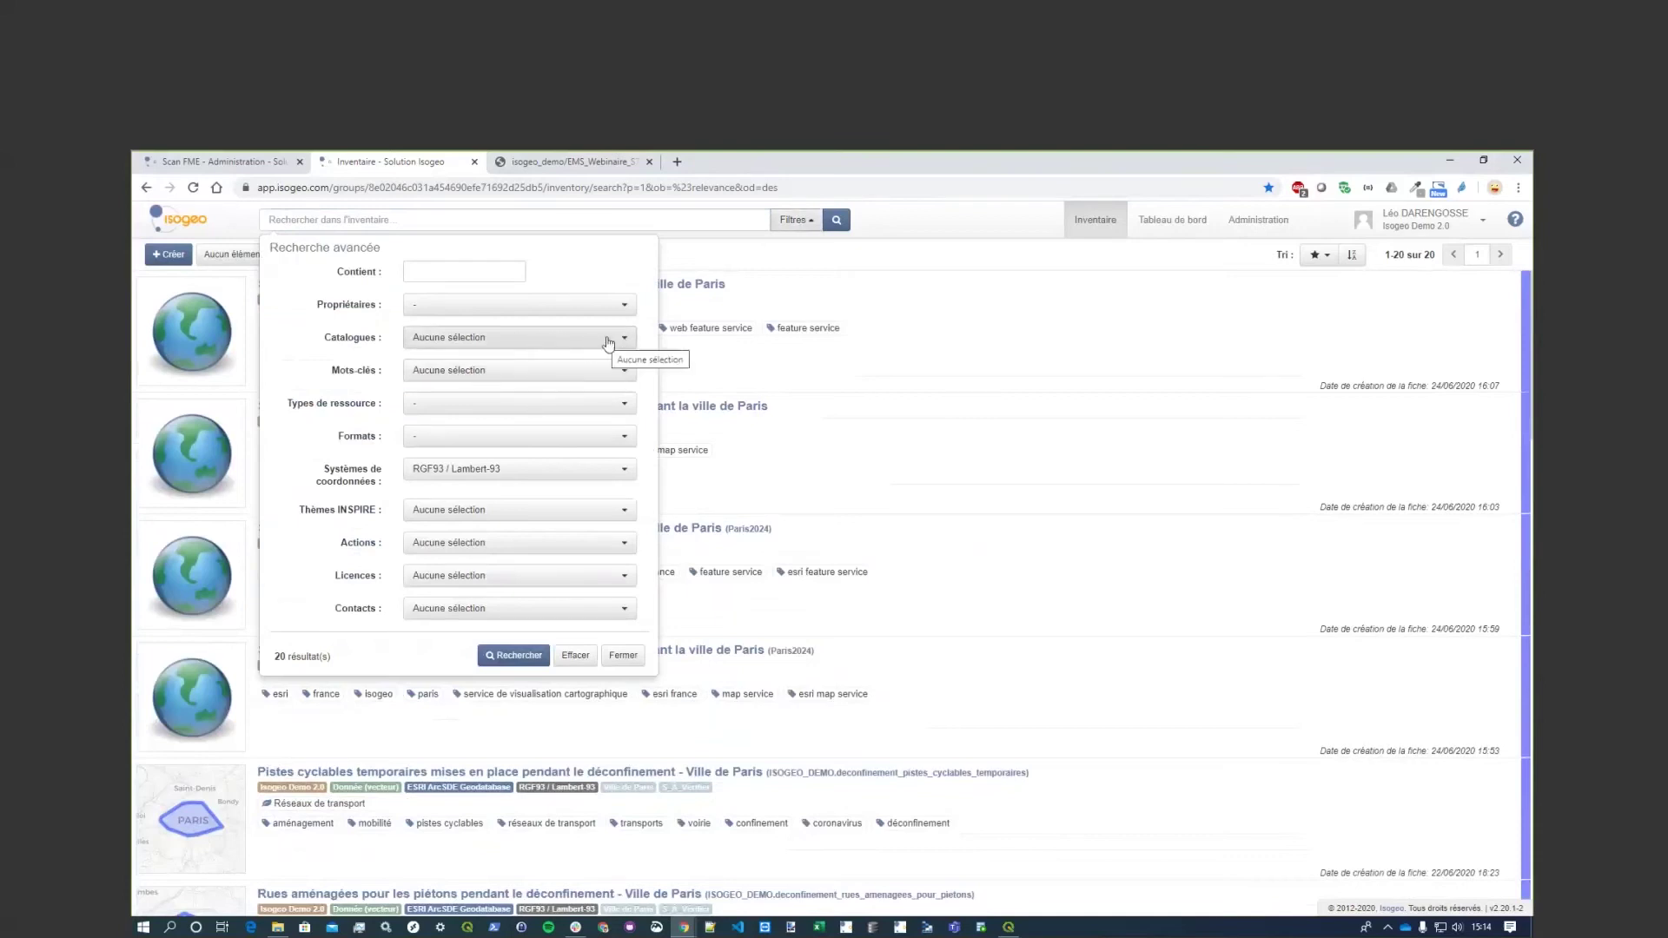
{"action": "left_click", "coordinate": [557, 338]}
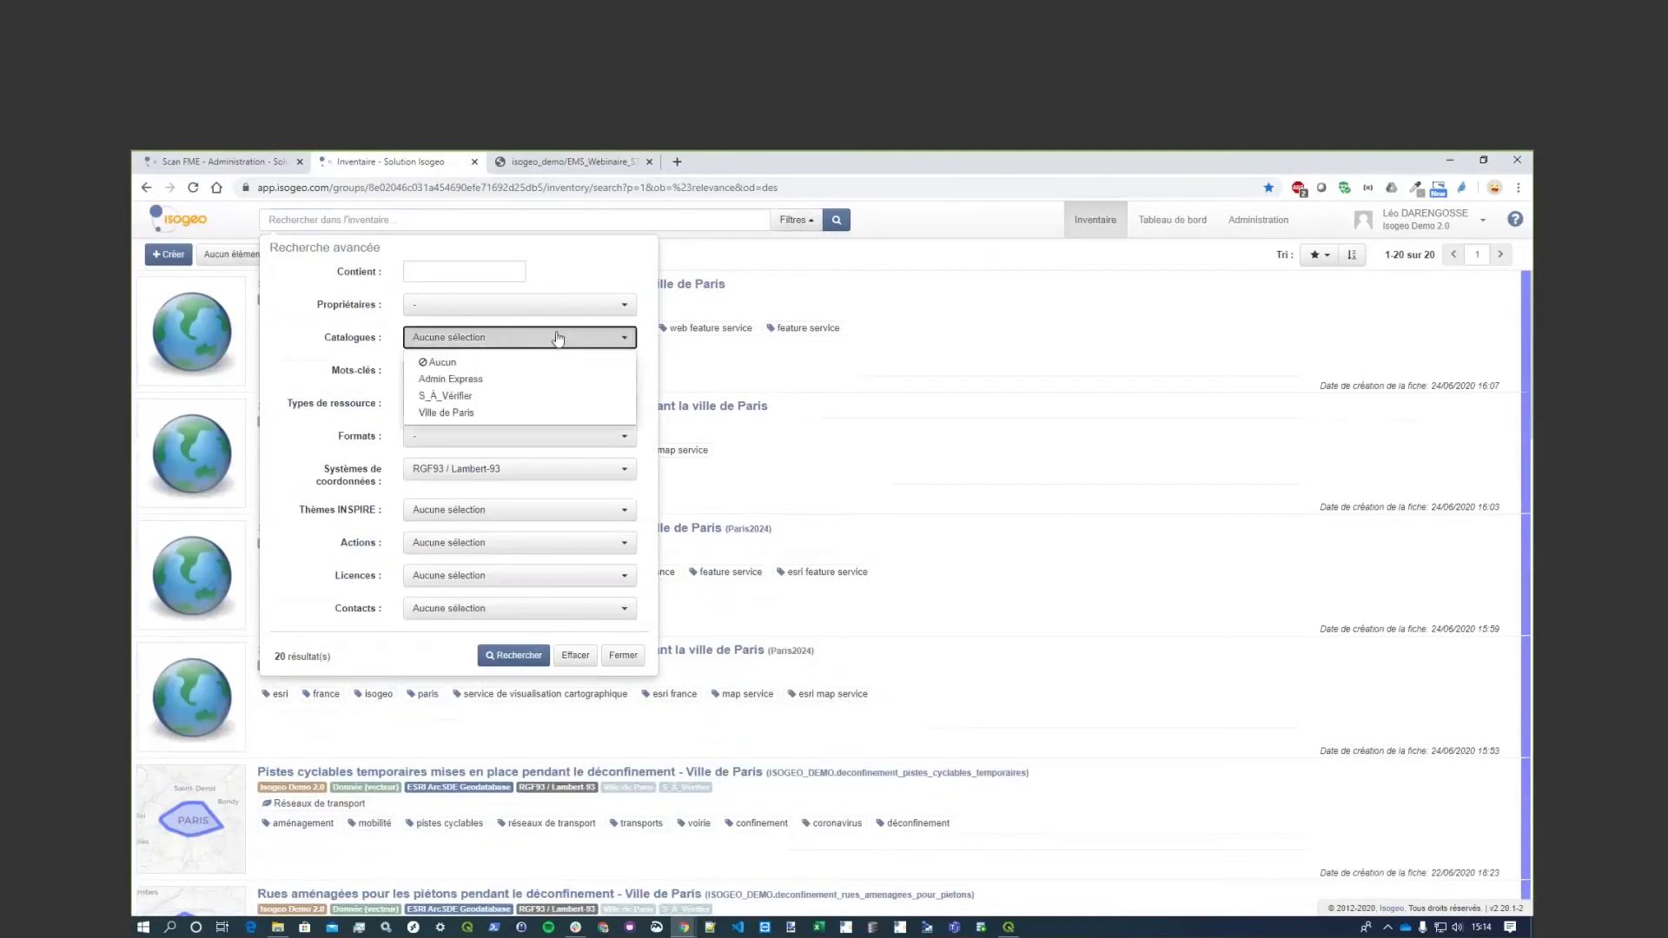
{"action": "left_click", "coordinate": [482, 414]}
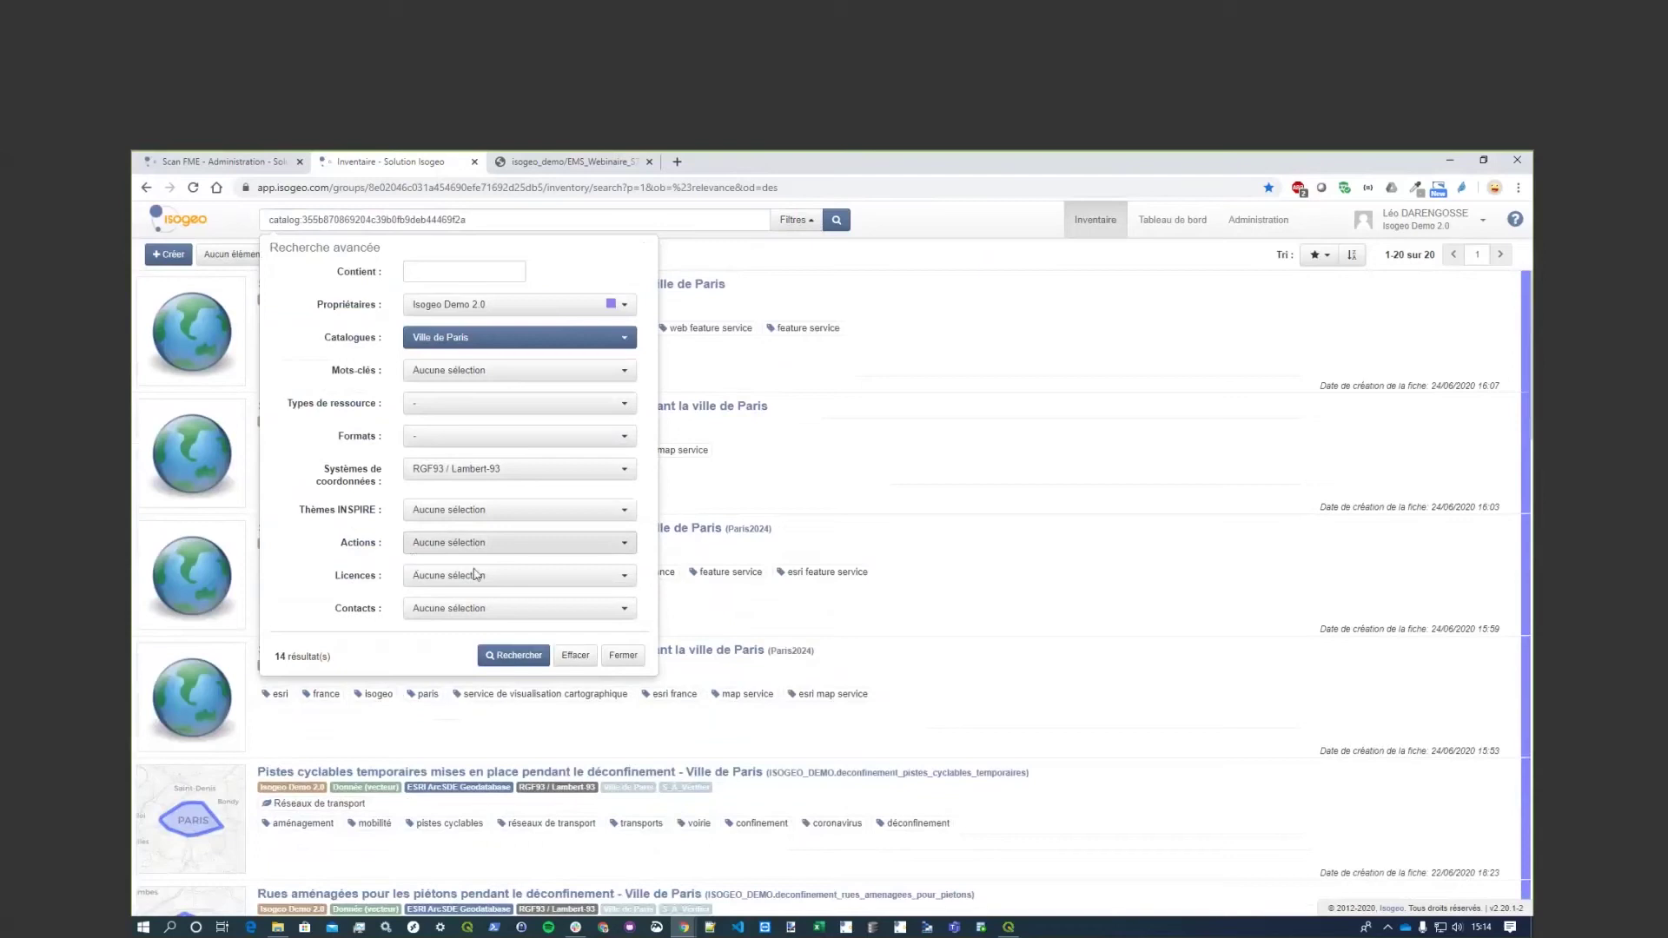
{"action": "left_click", "coordinate": [565, 405]}
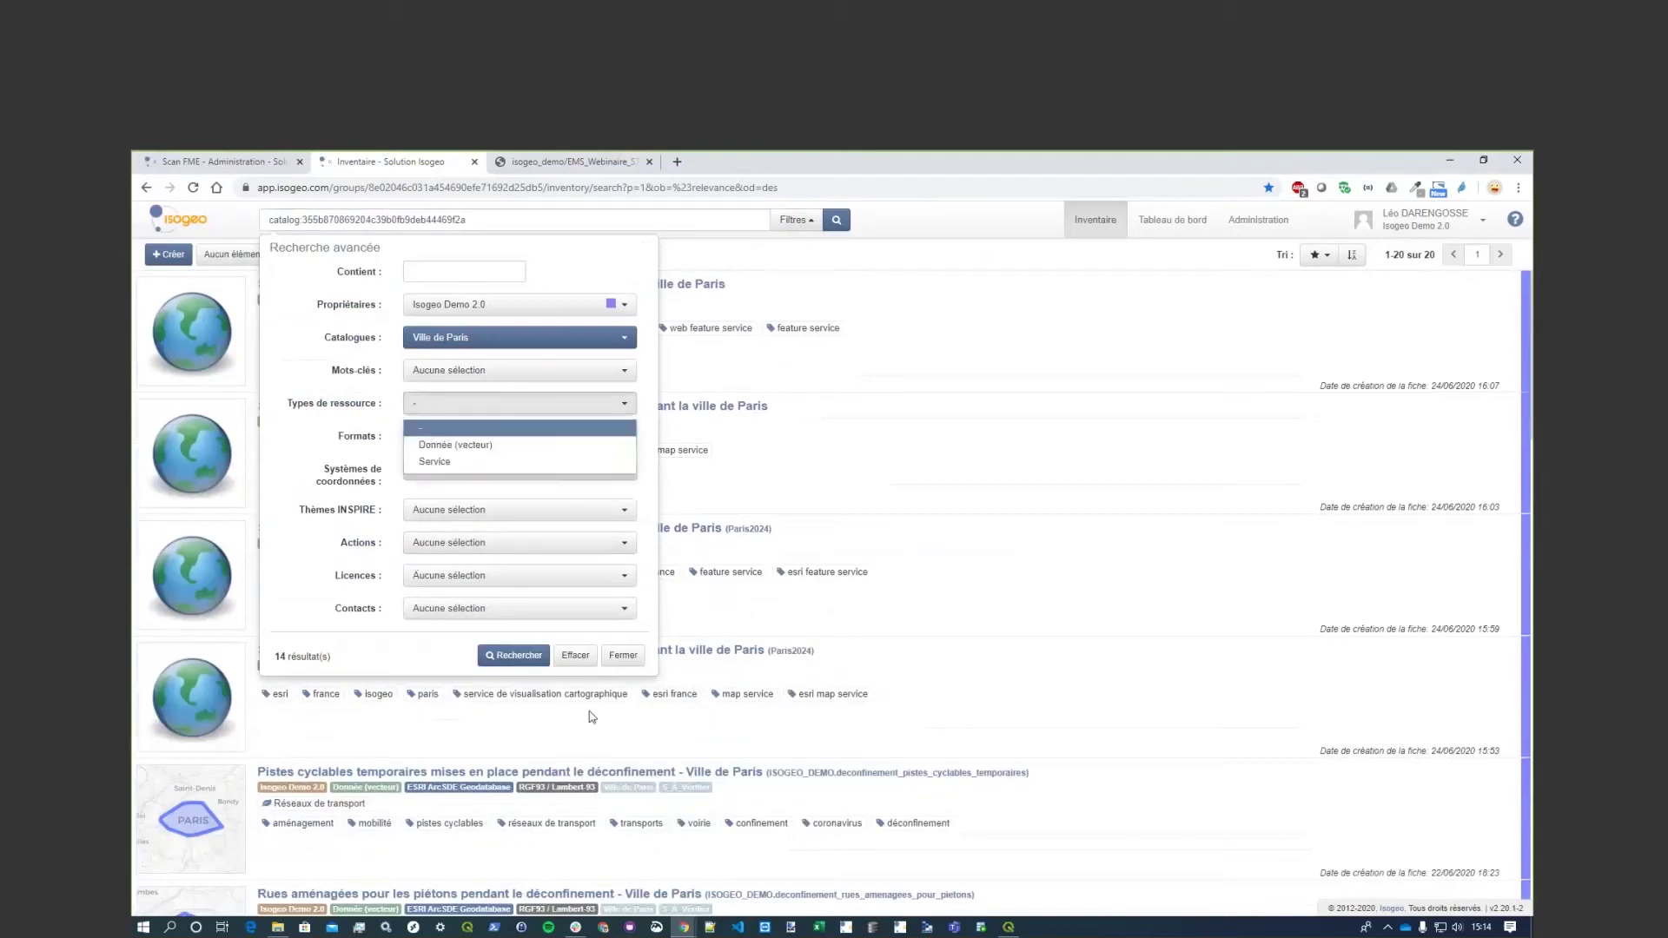
{"action": "left_click", "coordinate": [448, 445]}
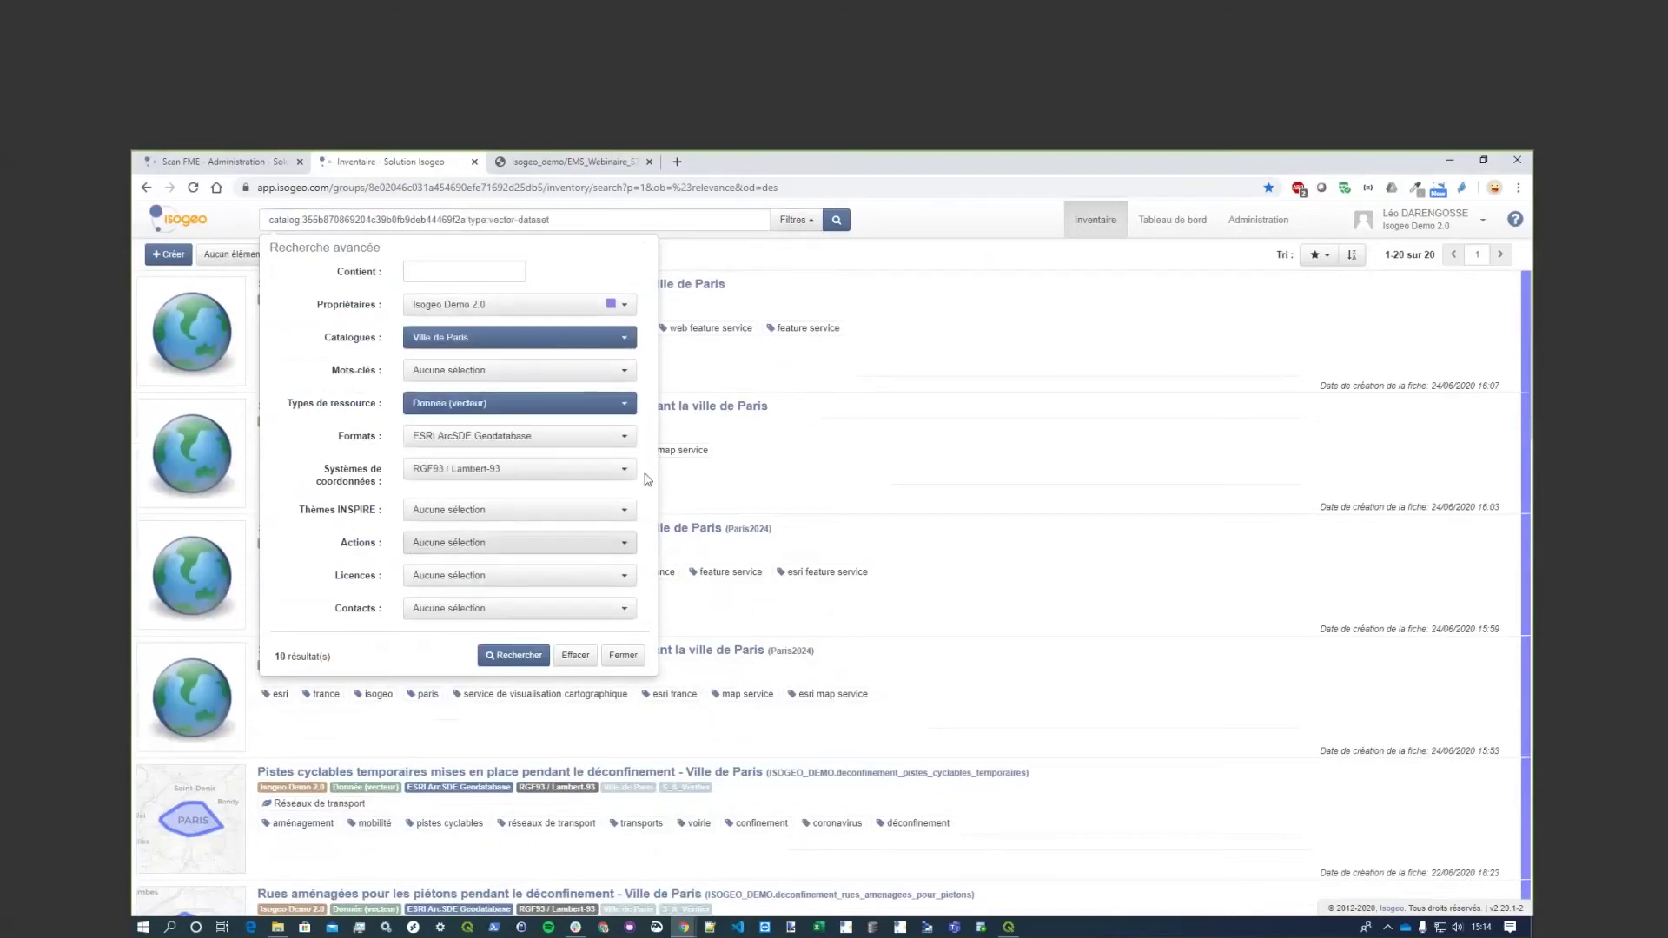
Add the keyword déconfinement to the advanced search filters and run the search.
{"action": "left_click", "coordinate": [558, 372]}
{"action": "type", "text": "d"}
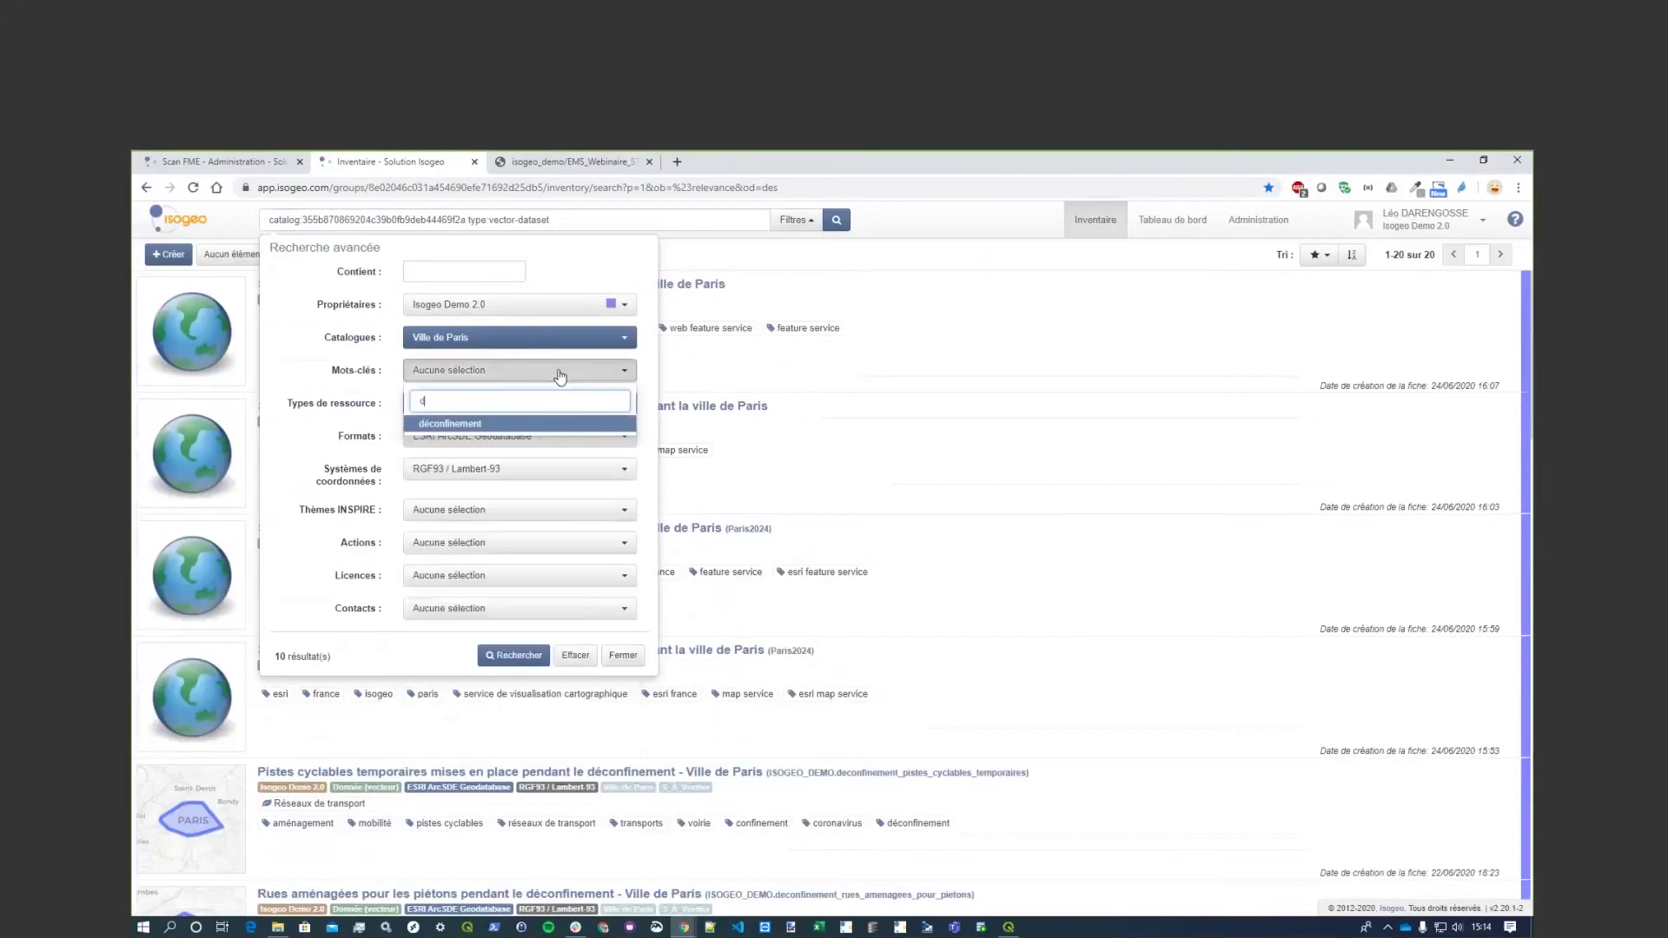
{"action": "type", "text": "é"}
{"action": "left_click", "coordinate": [524, 424]}
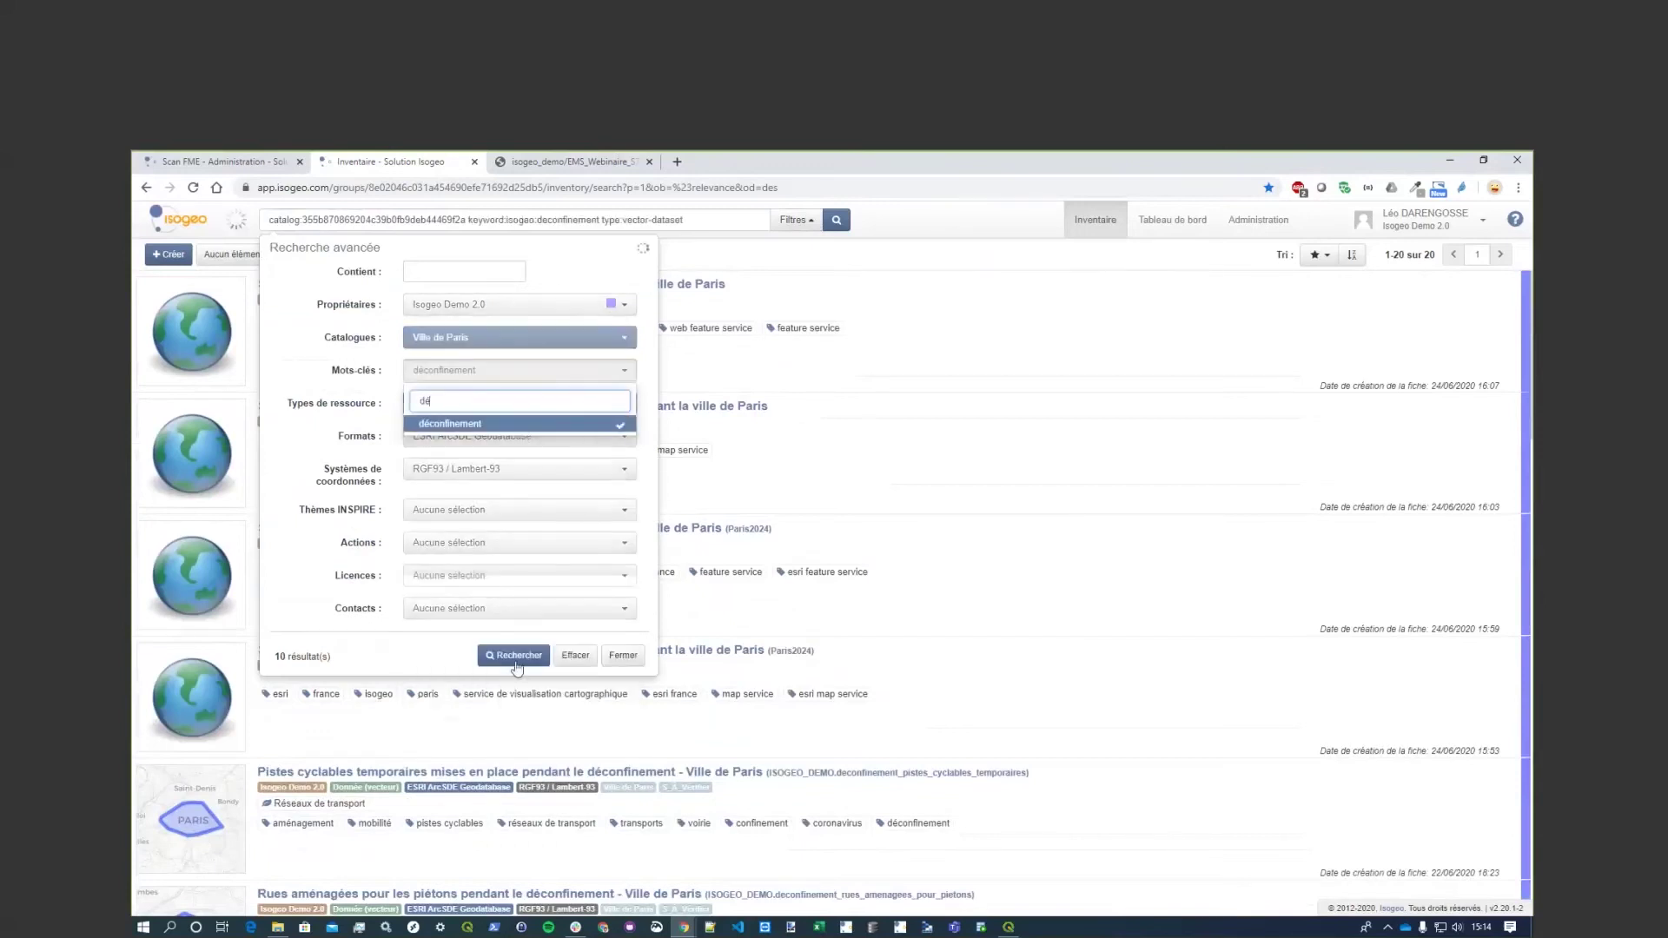
{"action": "left_click", "coordinate": [514, 656]}
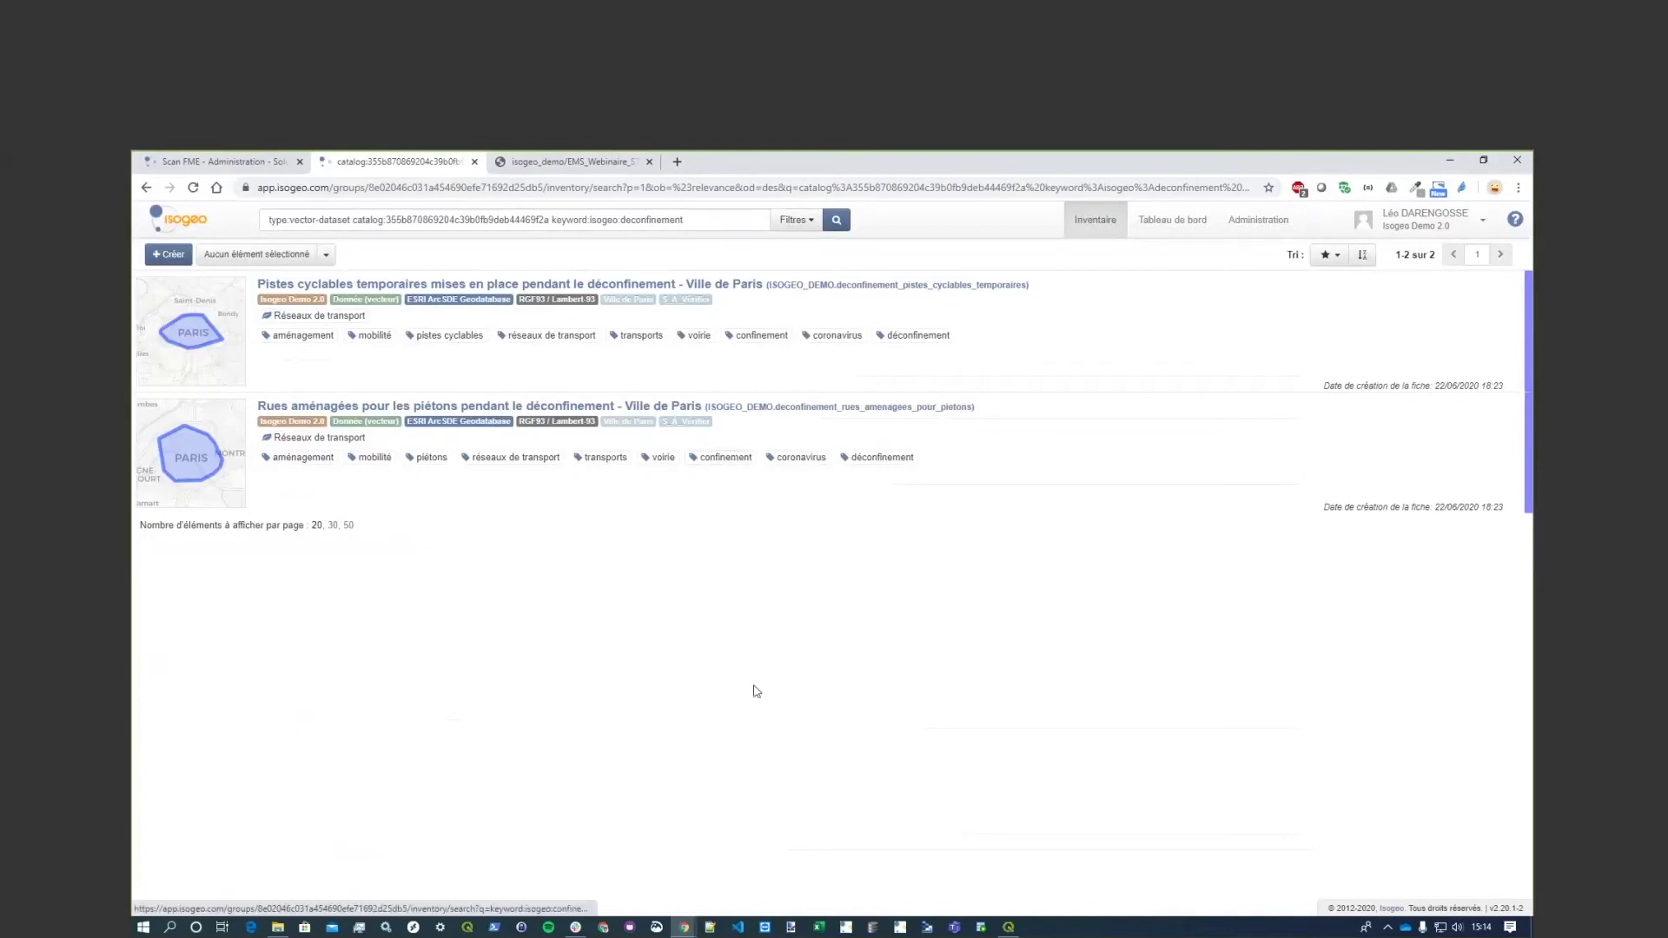
Open the "Pistes cyclables temporaires" record and review its Inspire validation and its history.
{"action": "left_click", "coordinate": [615, 285]}
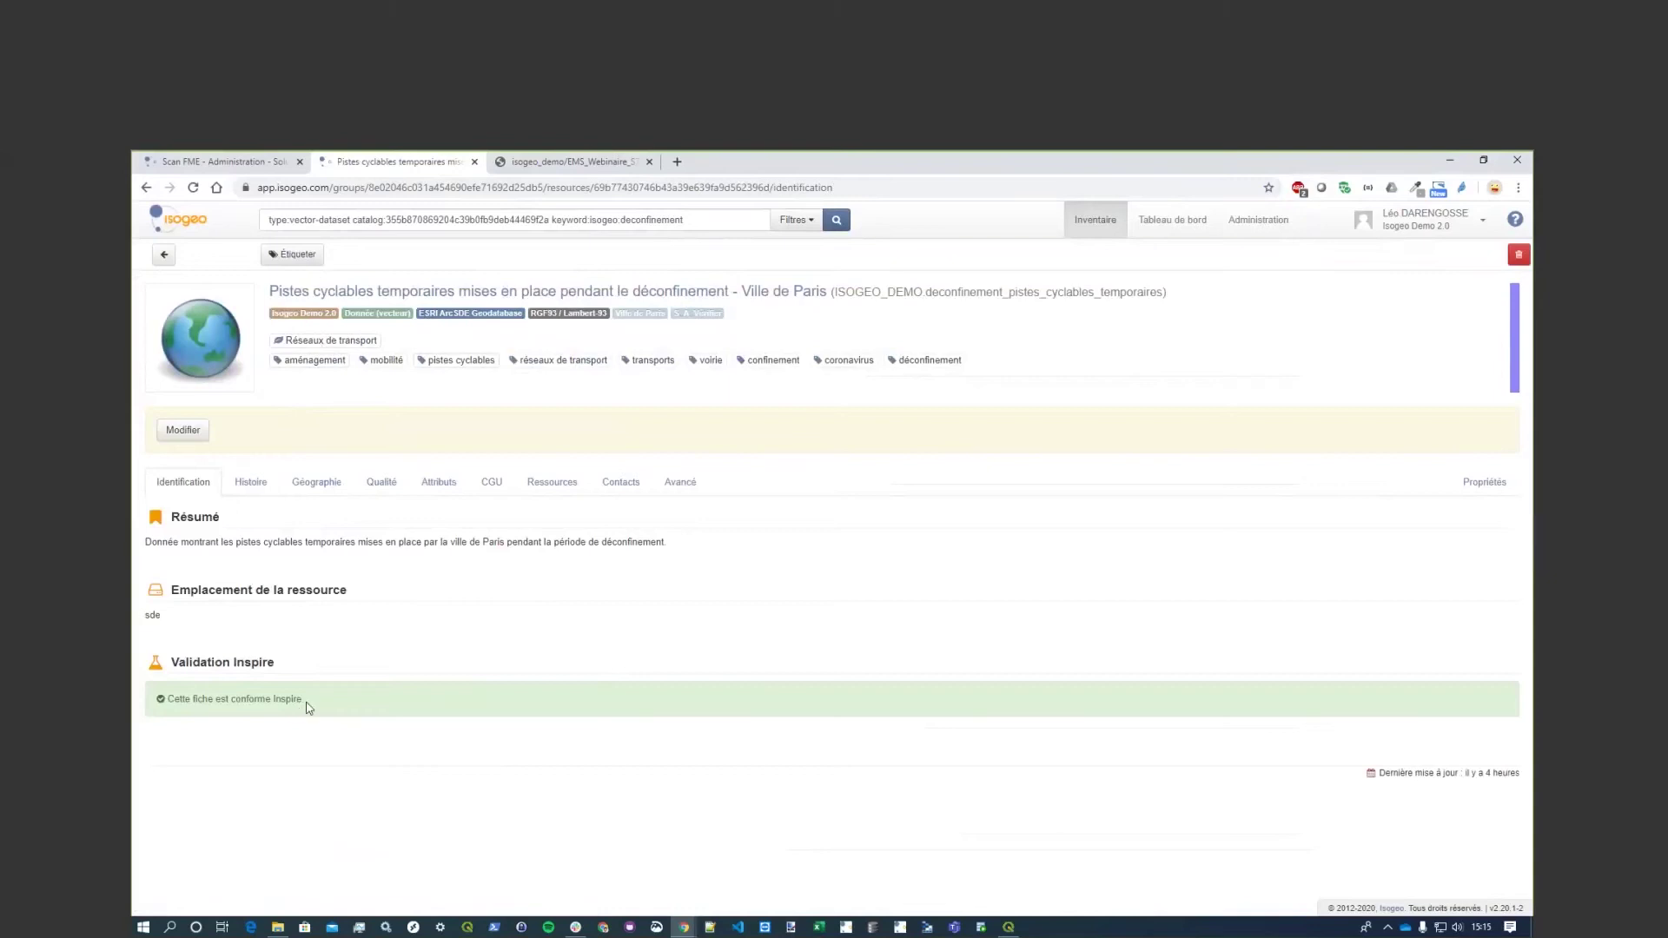
{"action": "left_click_drag", "start_coordinate": [305, 706], "coordinate": [170, 709]}
{"action": "left_click", "coordinate": [533, 720]}
{"action": "left_click", "coordinate": [251, 484]}
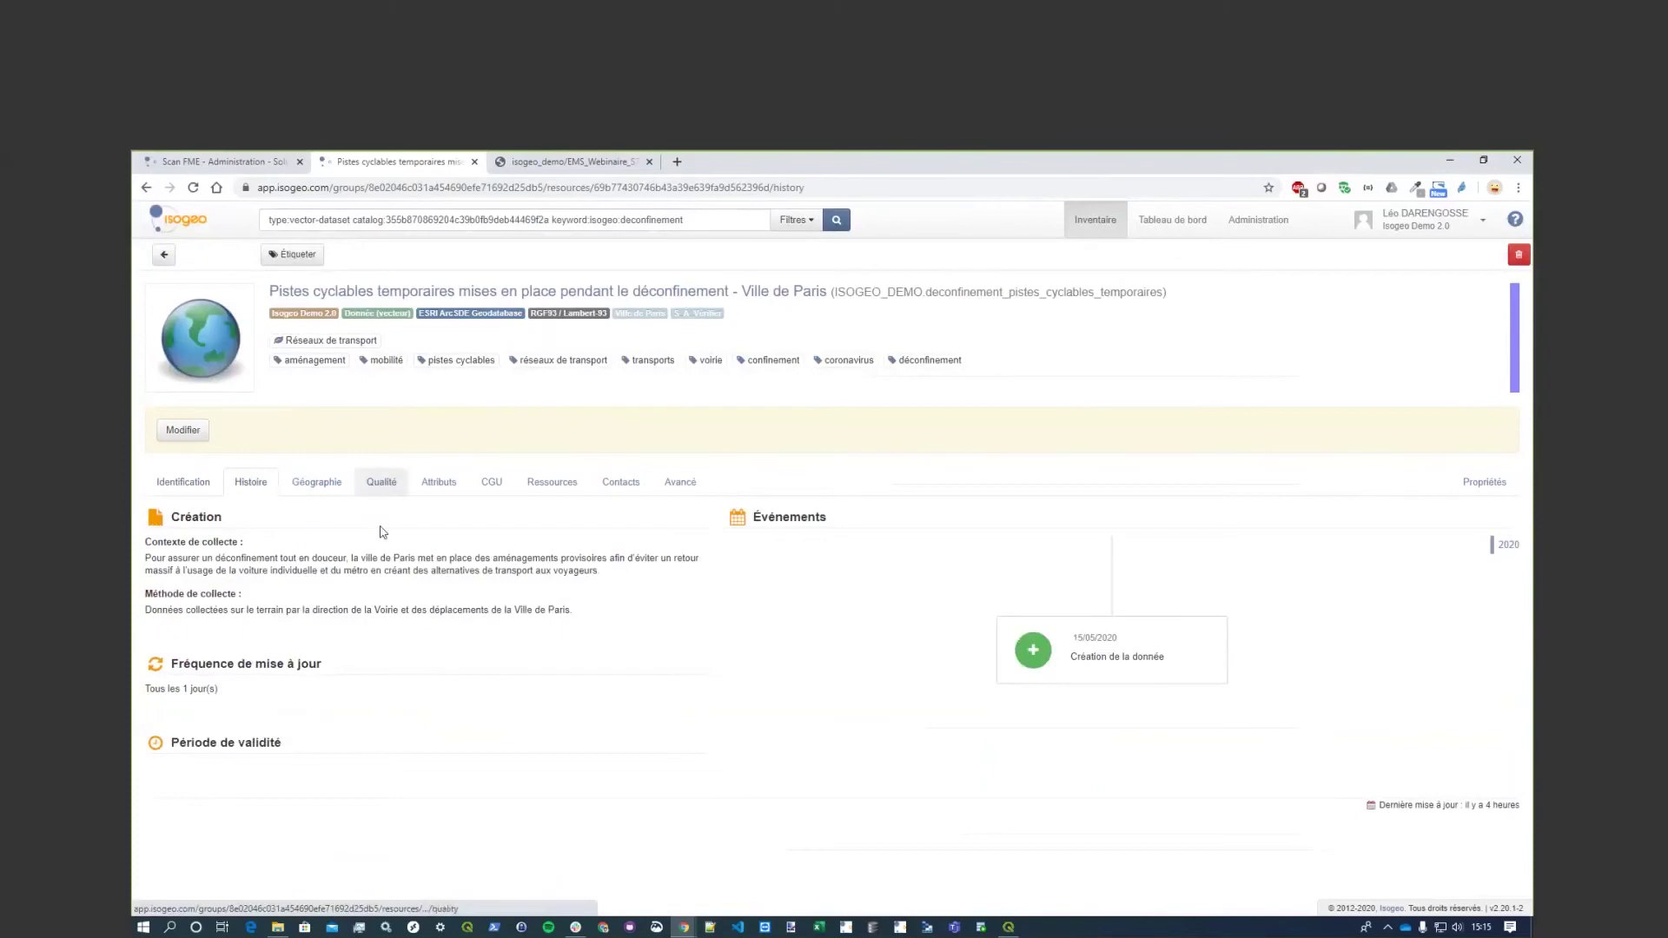
Review the cycle-lane record's geographic extent, attribute fields and terms of use.
{"action": "left_click", "coordinate": [322, 492]}
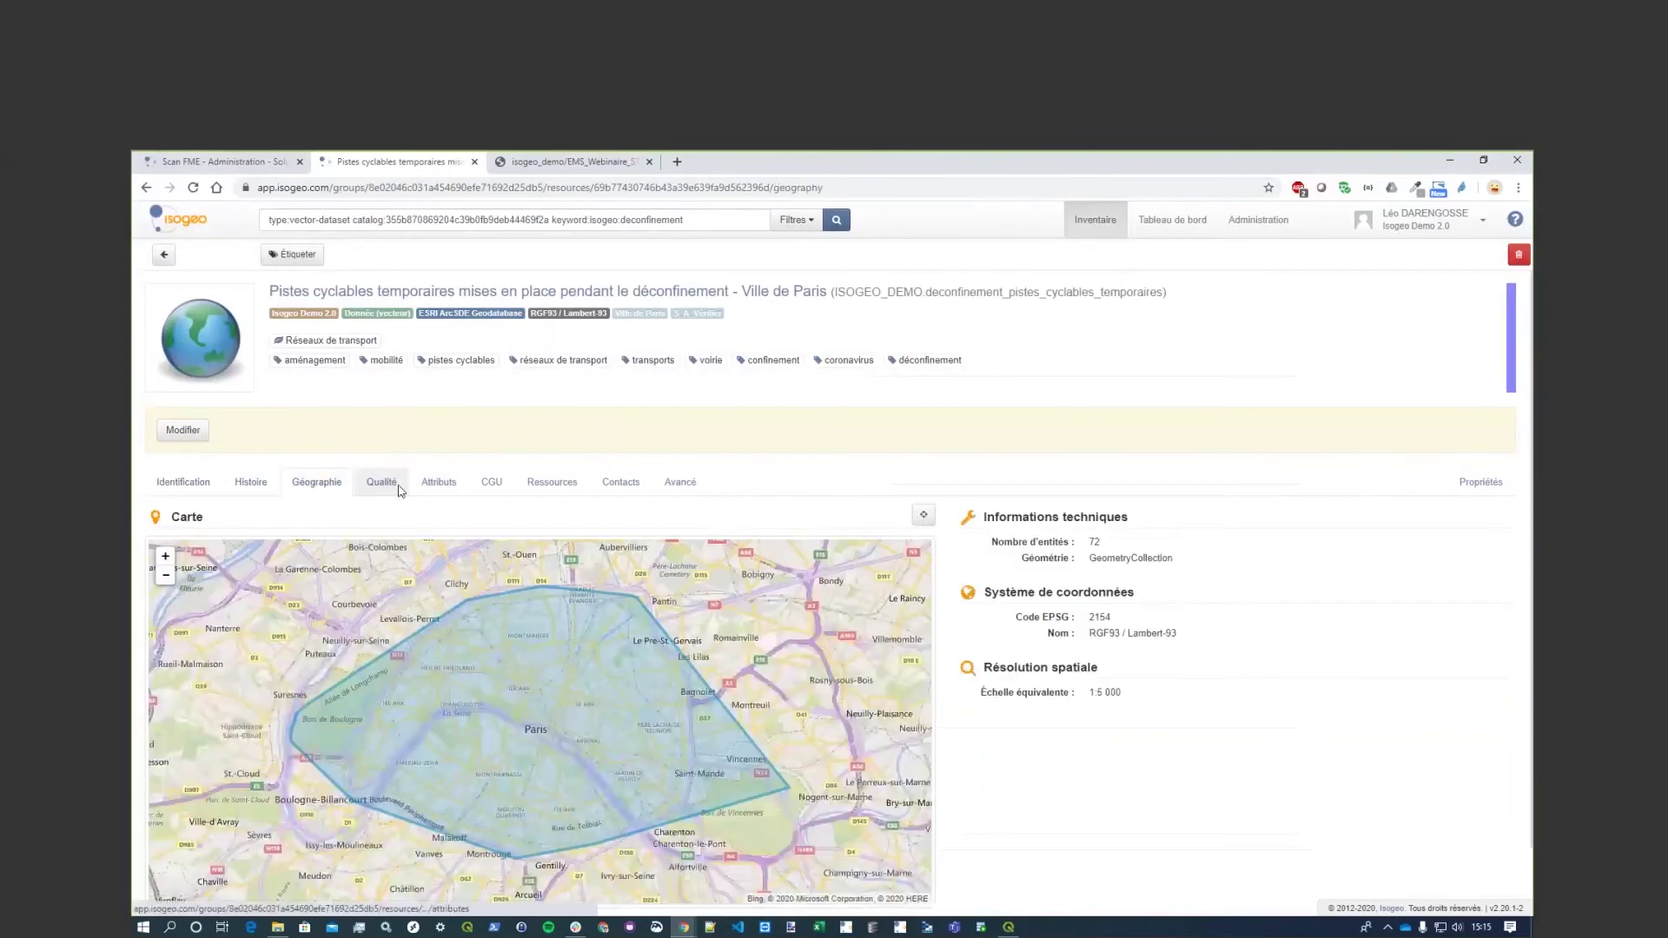
{"action": "left_click", "coordinate": [401, 490]}
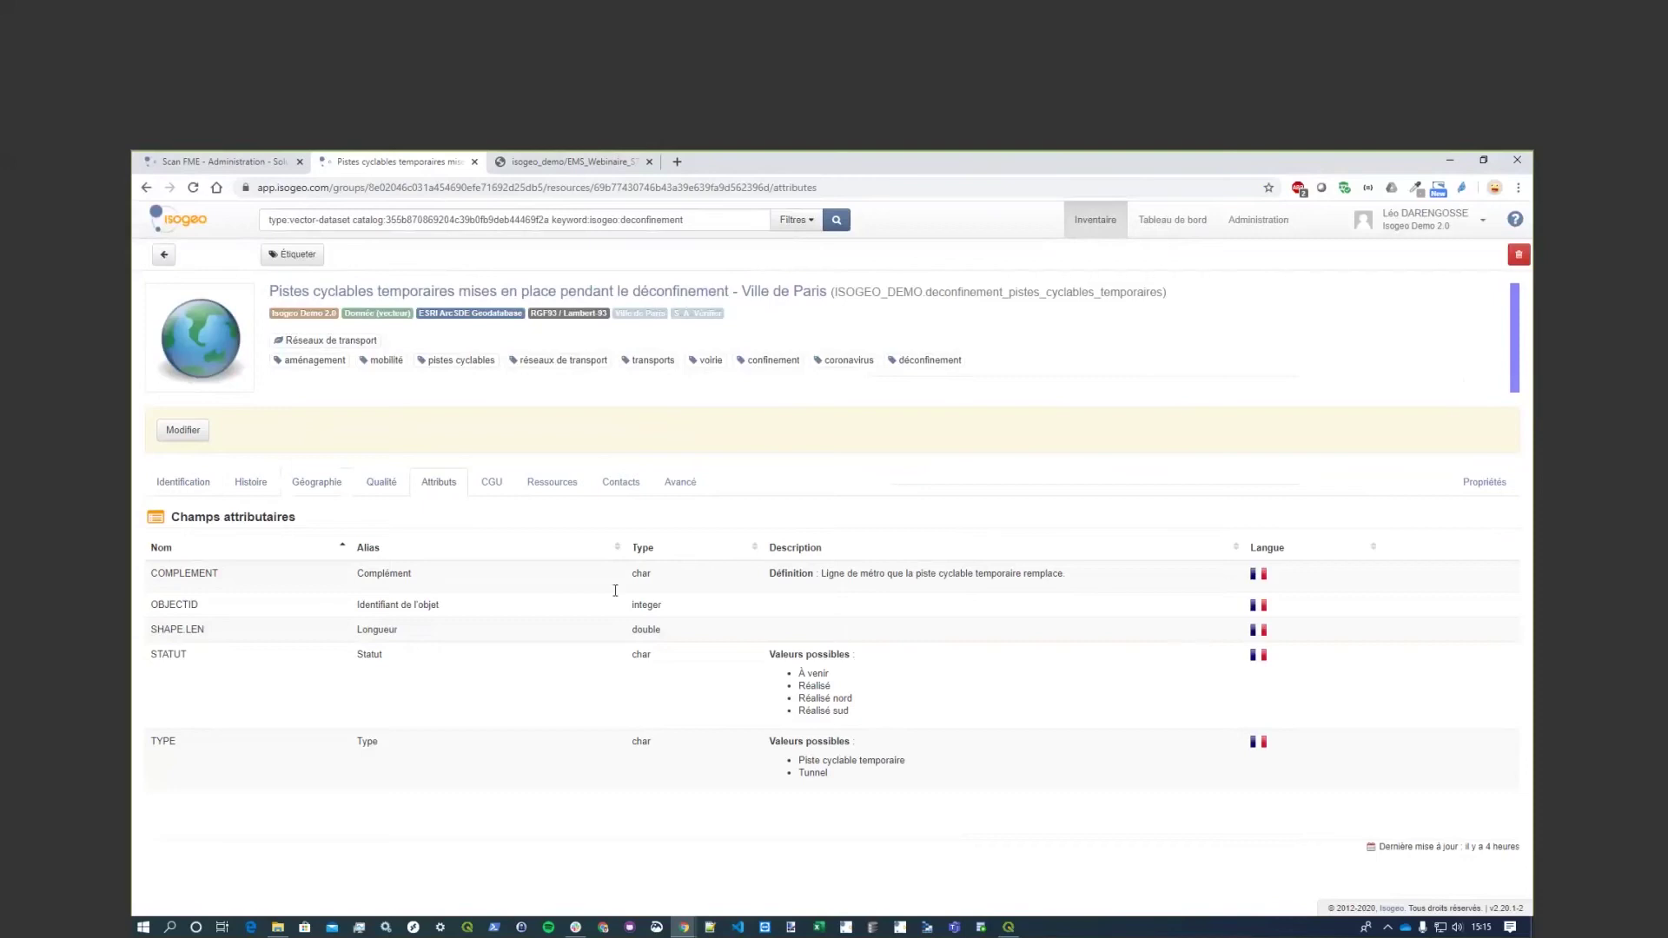
{"action": "left_click", "coordinate": [507, 488]}
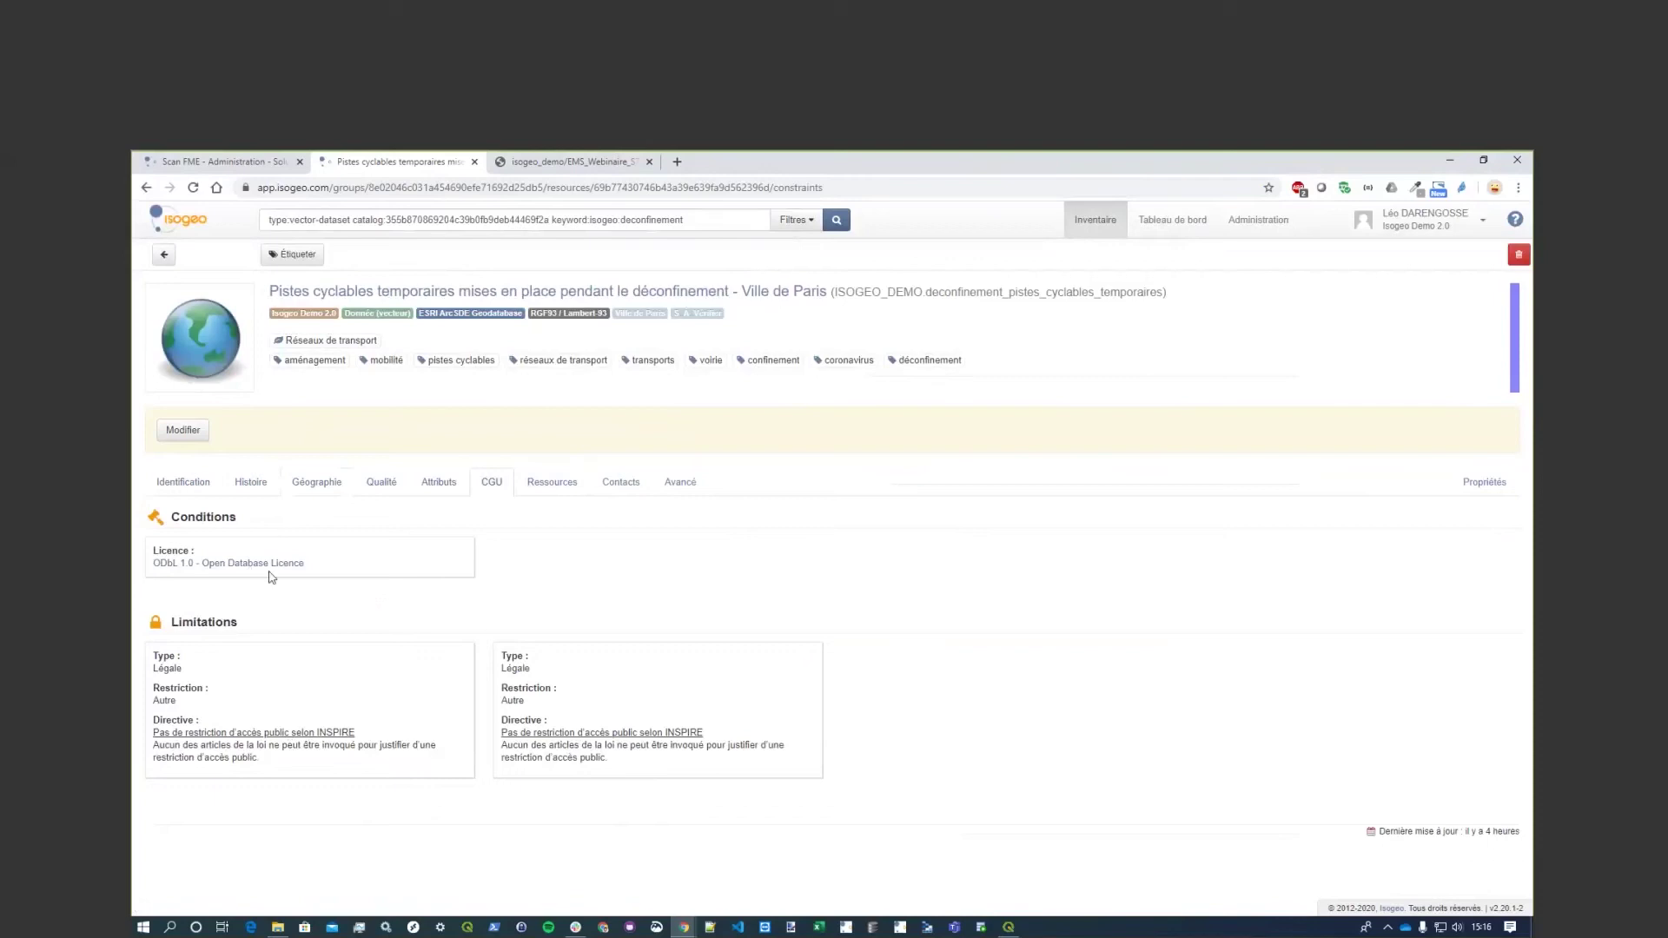
Examine the record's associated layers and links, expanding the details of the "Pistes cyclables temporaires - SHP" data resource.
{"action": "left_click", "coordinate": [568, 485]}
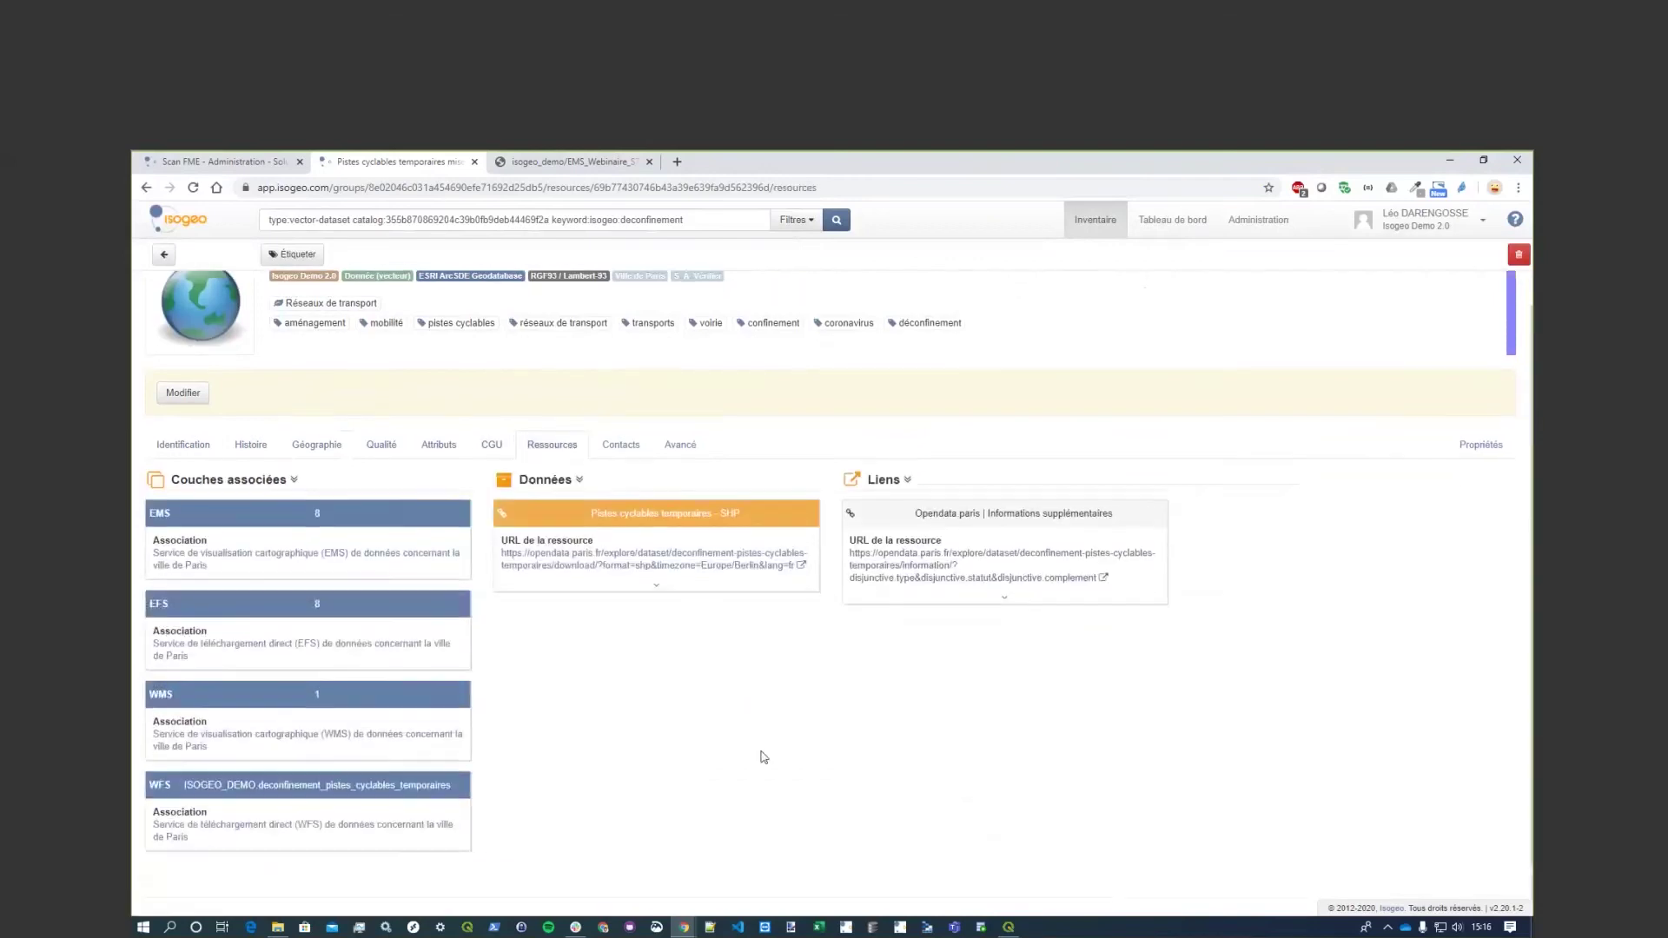
{"action": "scroll", "coordinate": [278, 521], "scroll_direction": "up", "scroll_amount": 1}
{"action": "scroll", "coordinate": [287, 534], "scroll_direction": "down", "scroll_amount": 1}
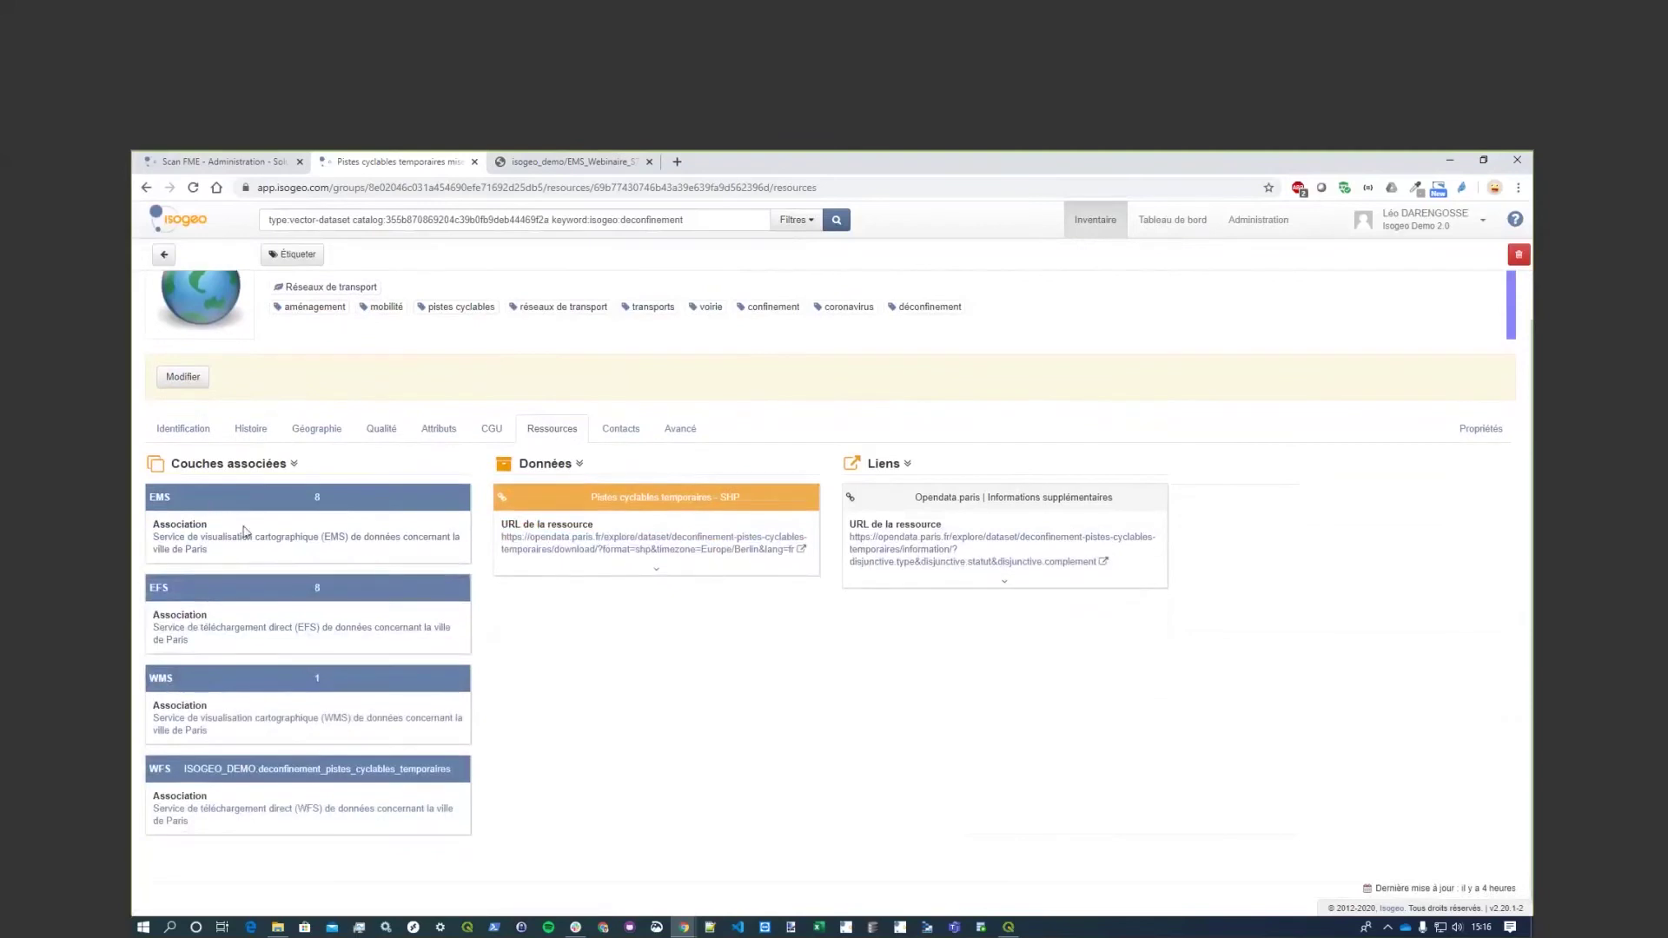
{"action": "left_click", "coordinate": [683, 571]}
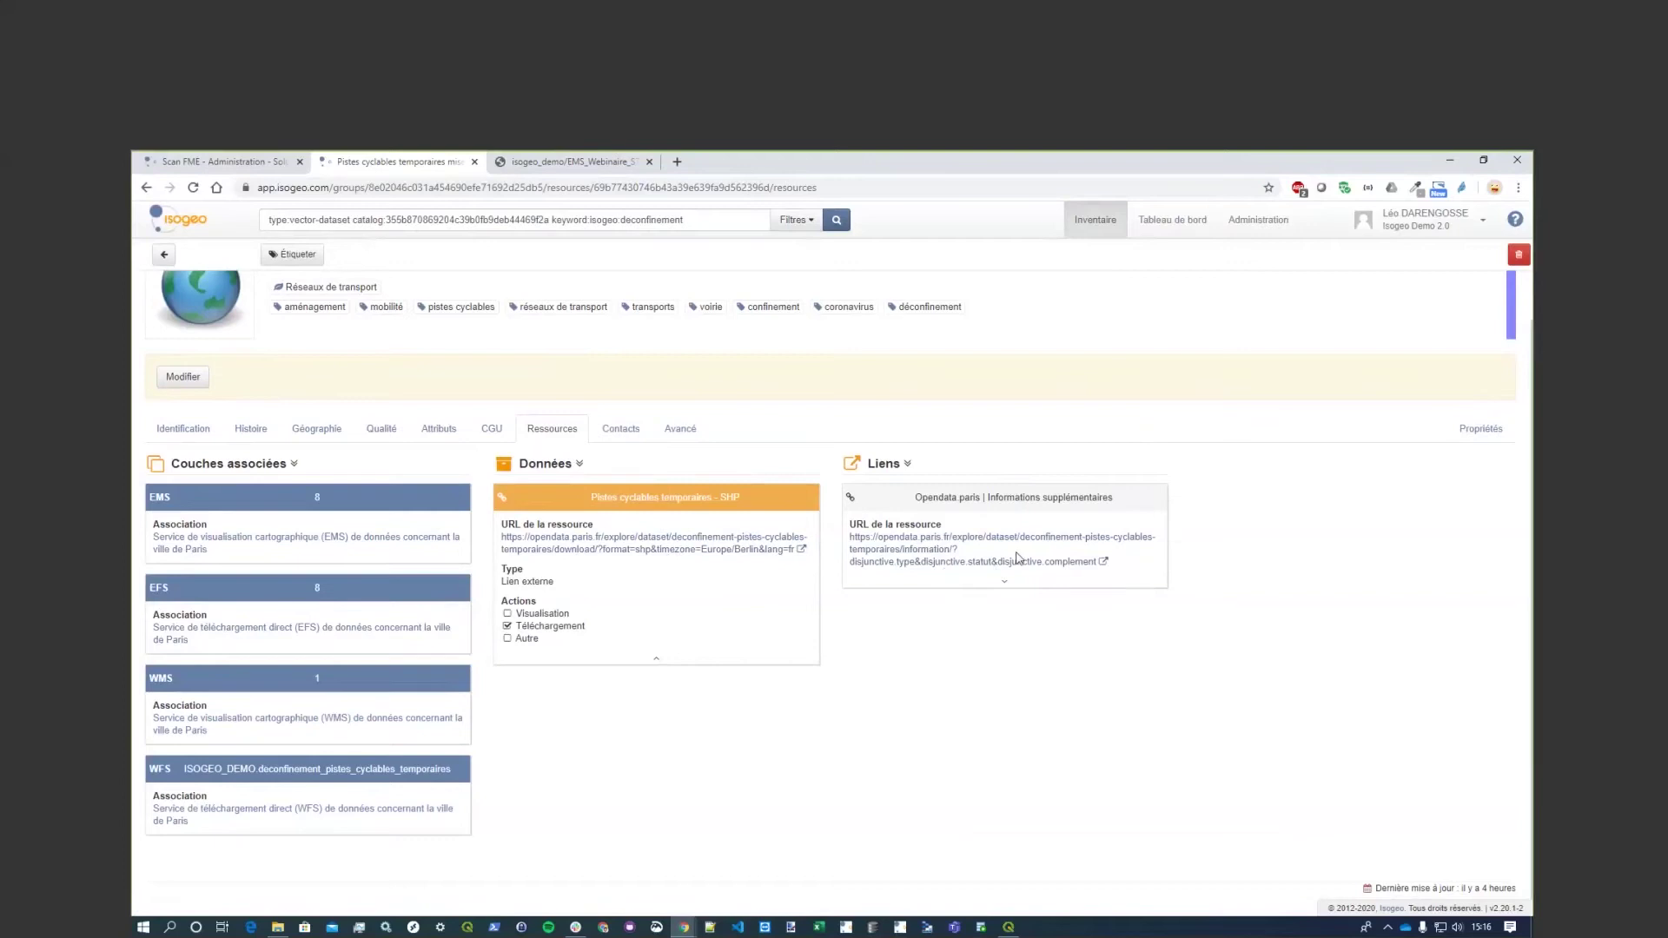
{"action": "scroll", "coordinate": [696, 573], "scroll_direction": "up", "scroll_amount": 1}
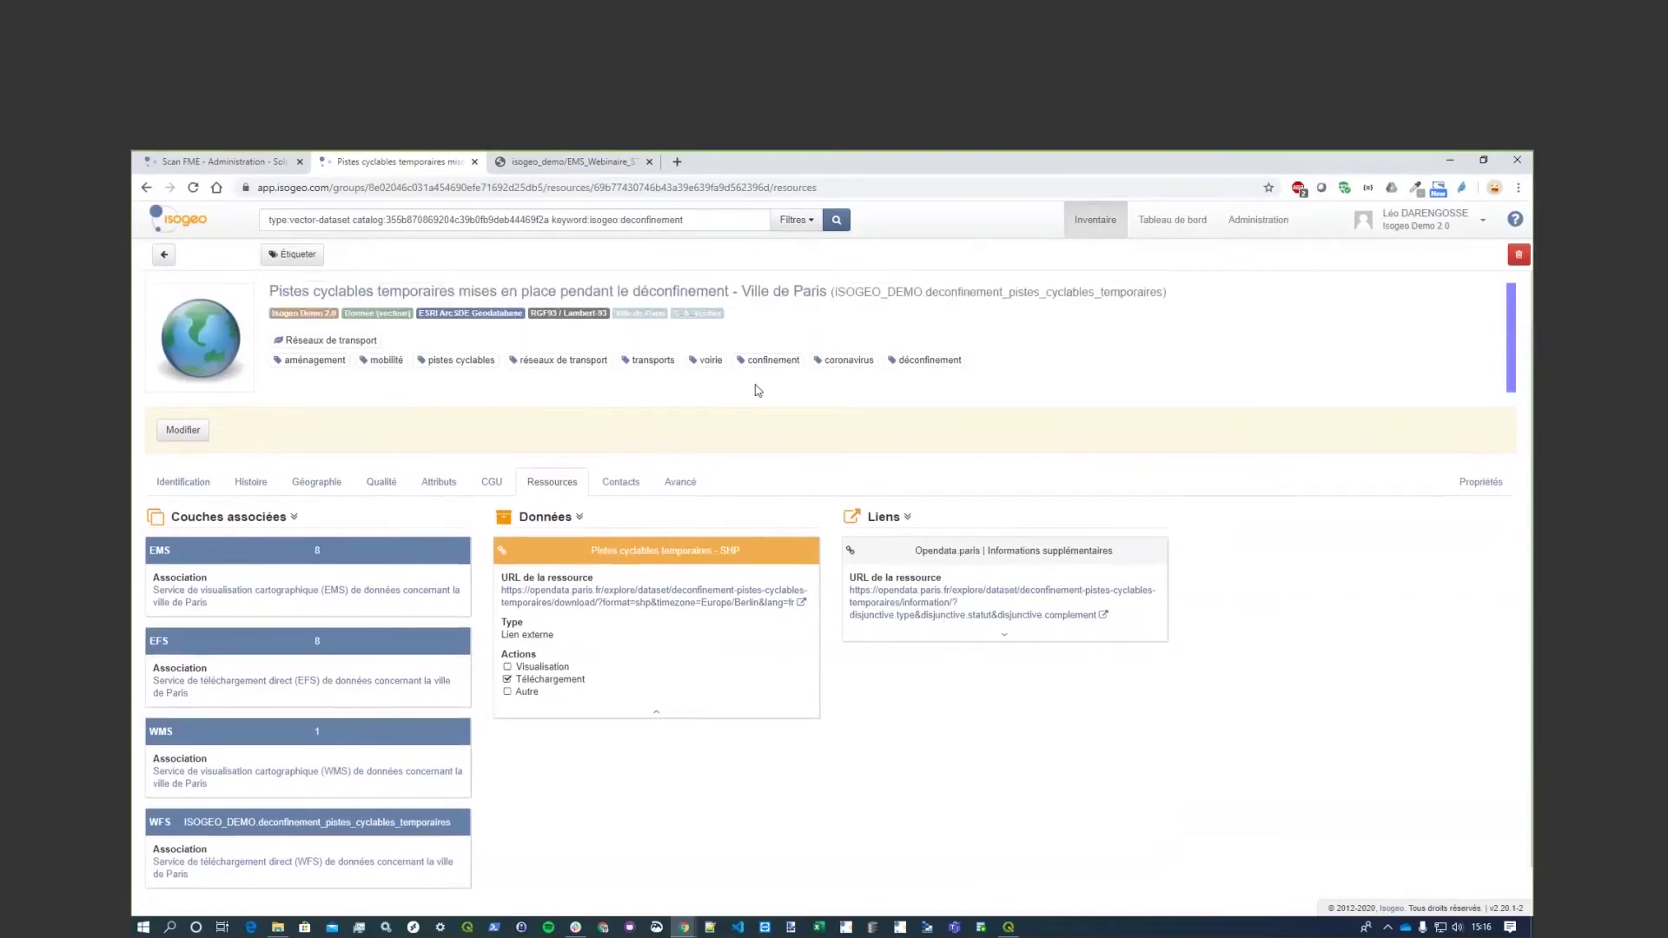
Review the record's contacts and advanced format information, and return to its identification section.
{"action": "left_click", "coordinate": [629, 491]}
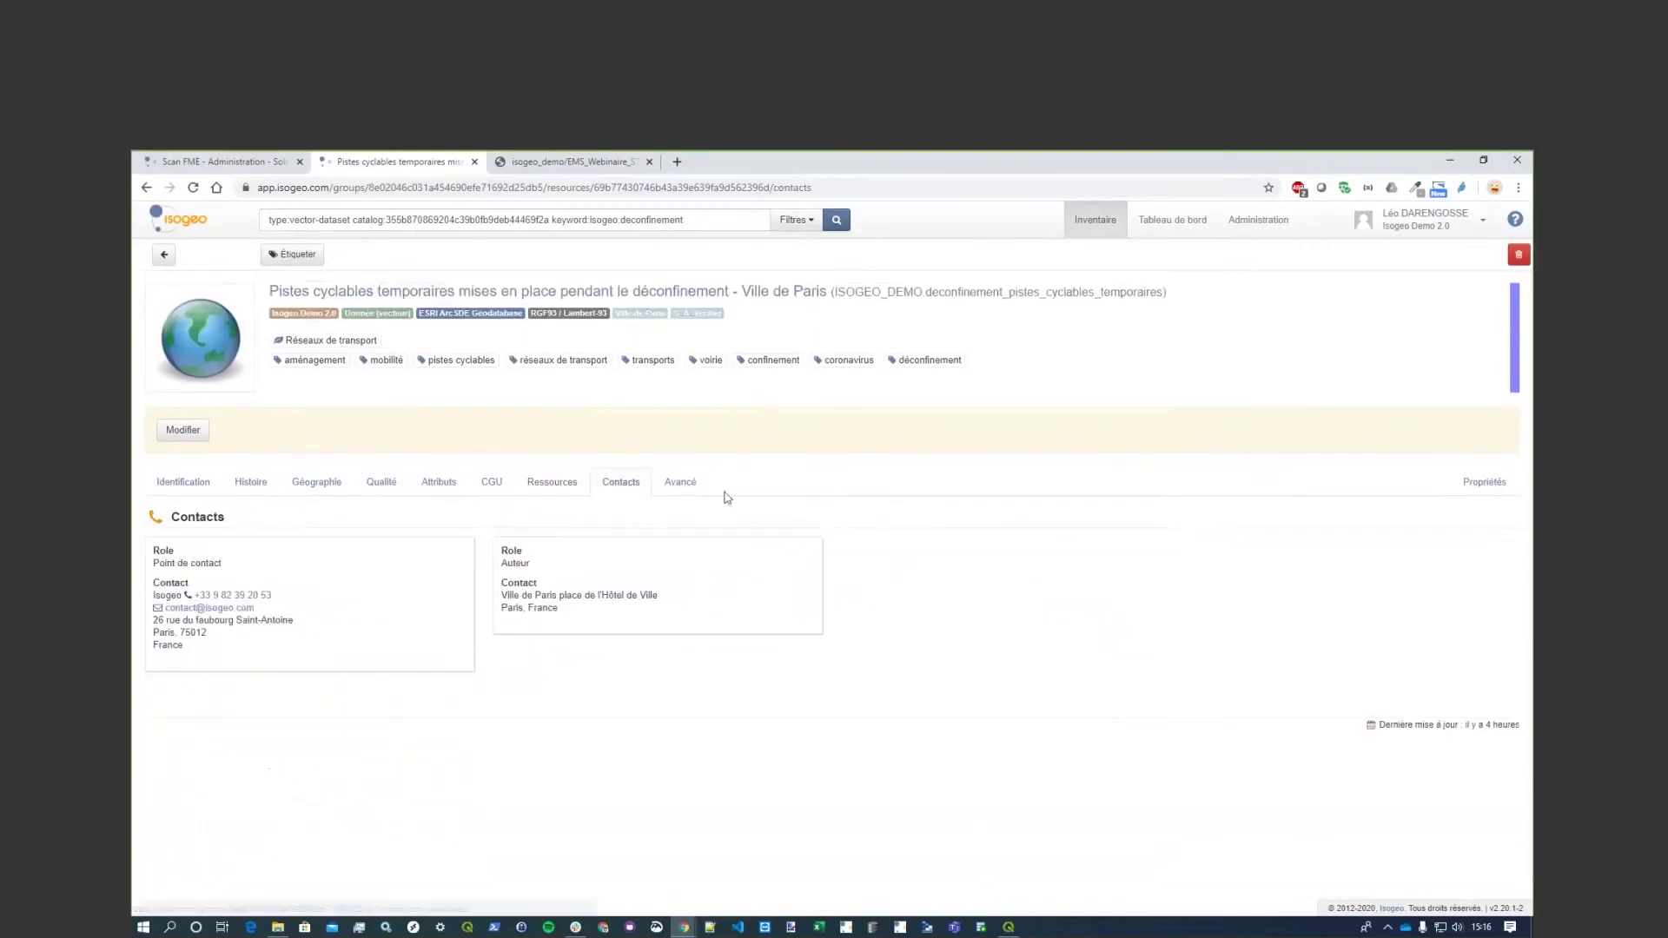
{"action": "left_click", "coordinate": [691, 491]}
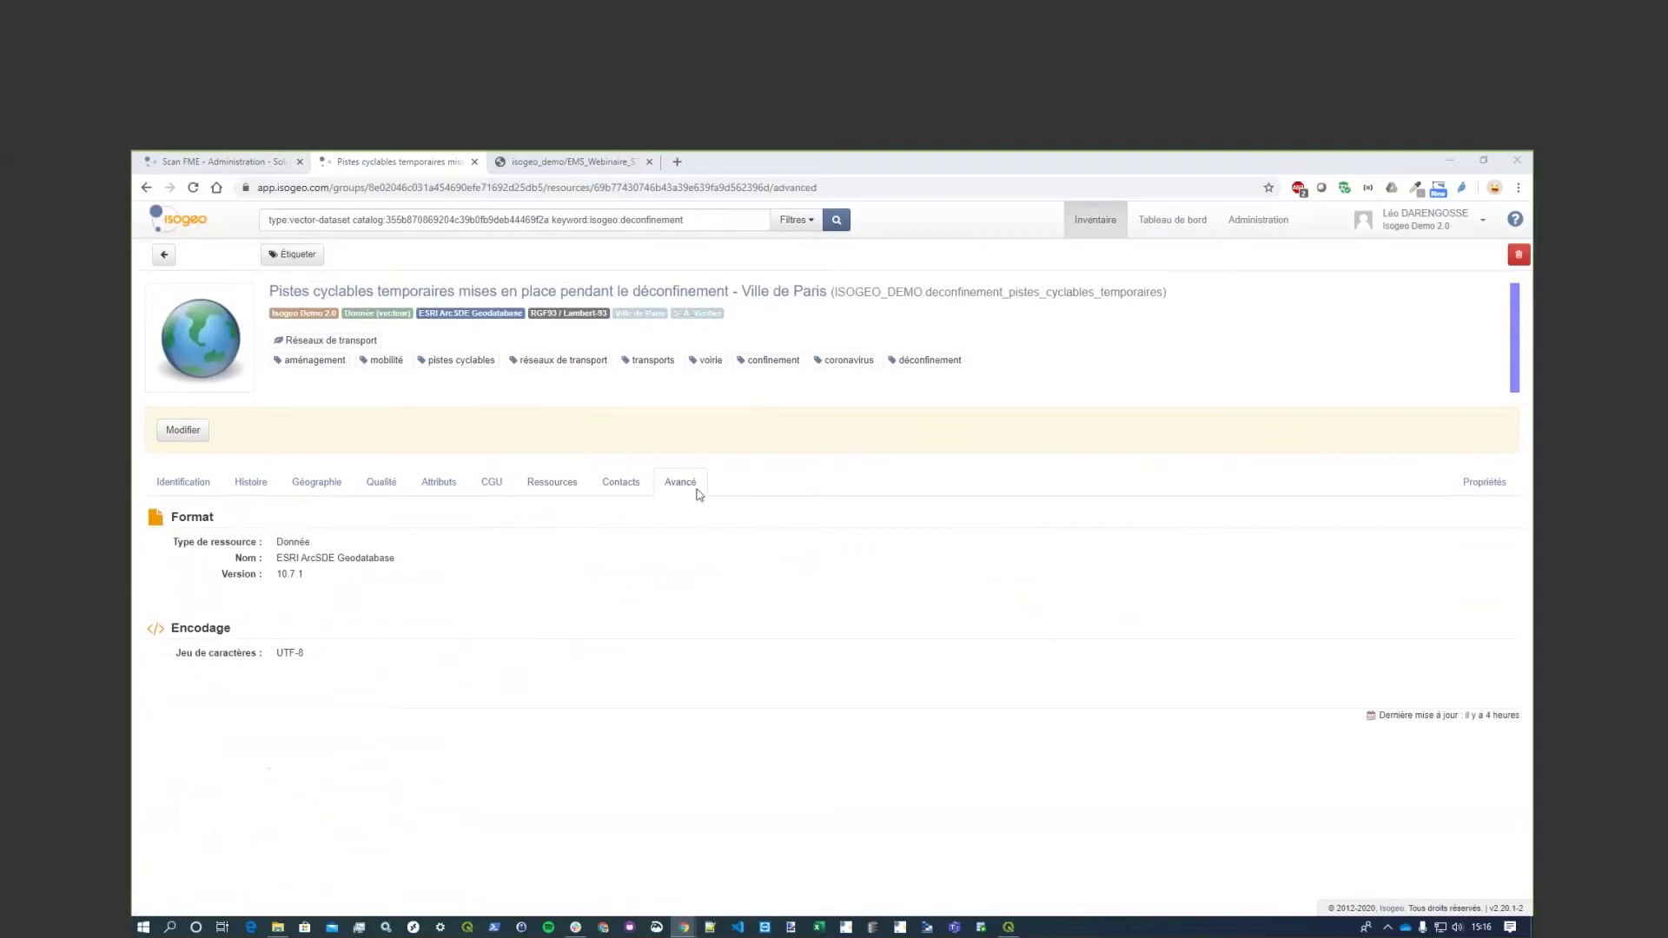
{"action": "left_click", "coordinate": [192, 489]}
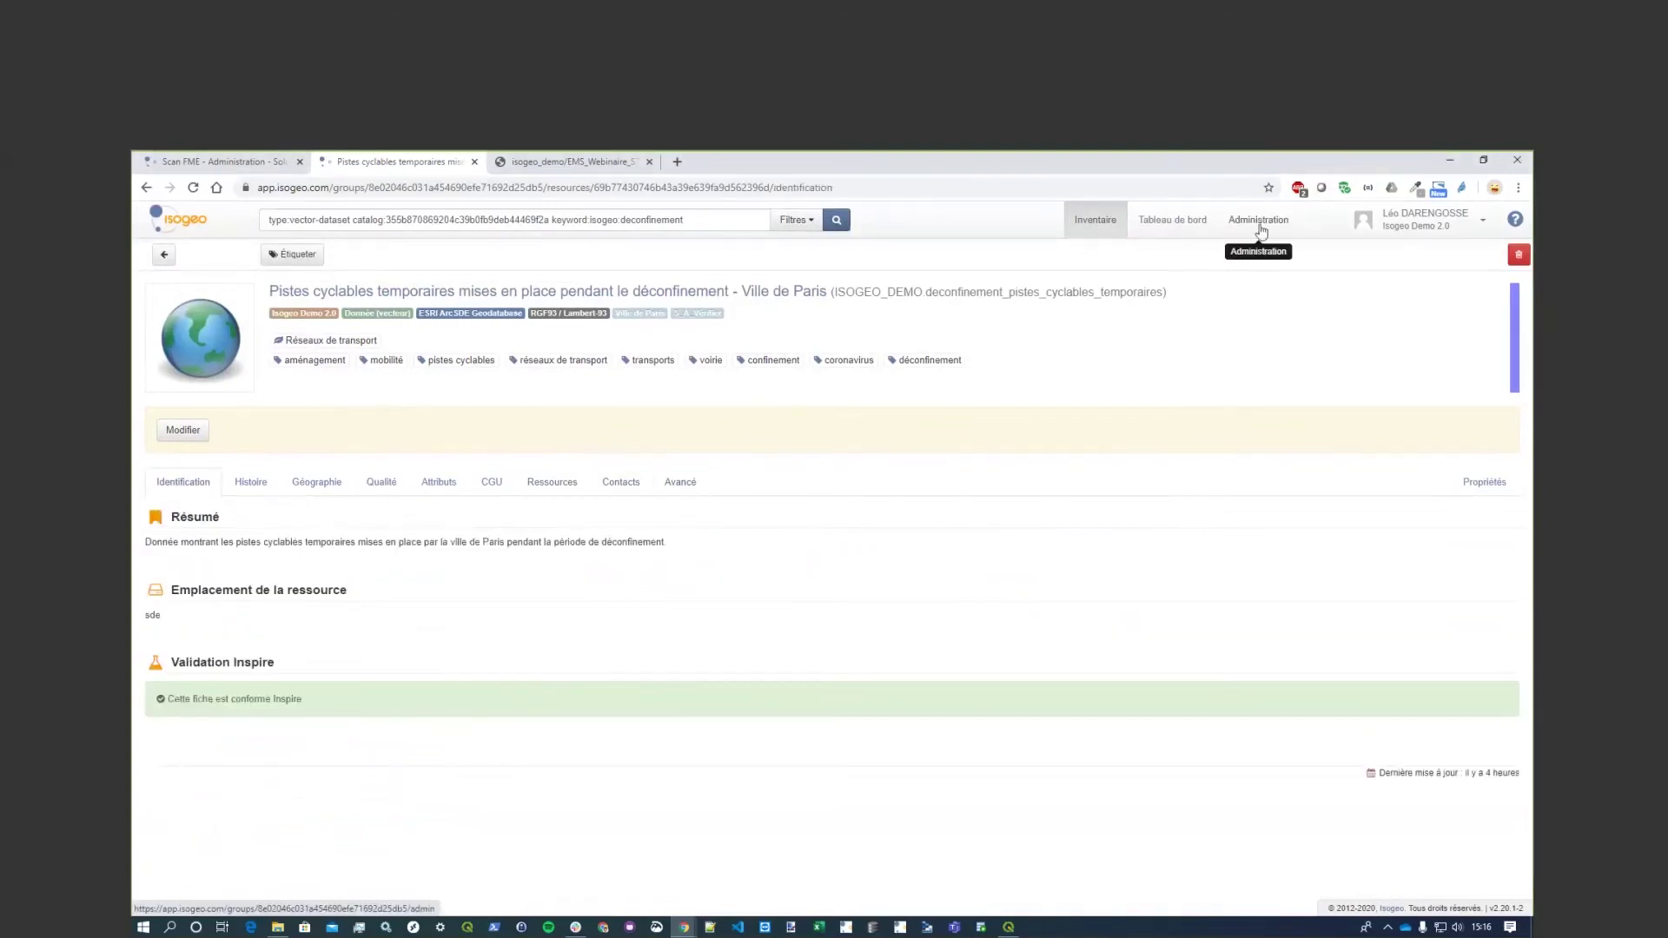
Return to the demo group's unfiltered inventory and browse it down to the ADMIN EXPRESS records.
{"action": "left_click", "coordinate": [1096, 220]}
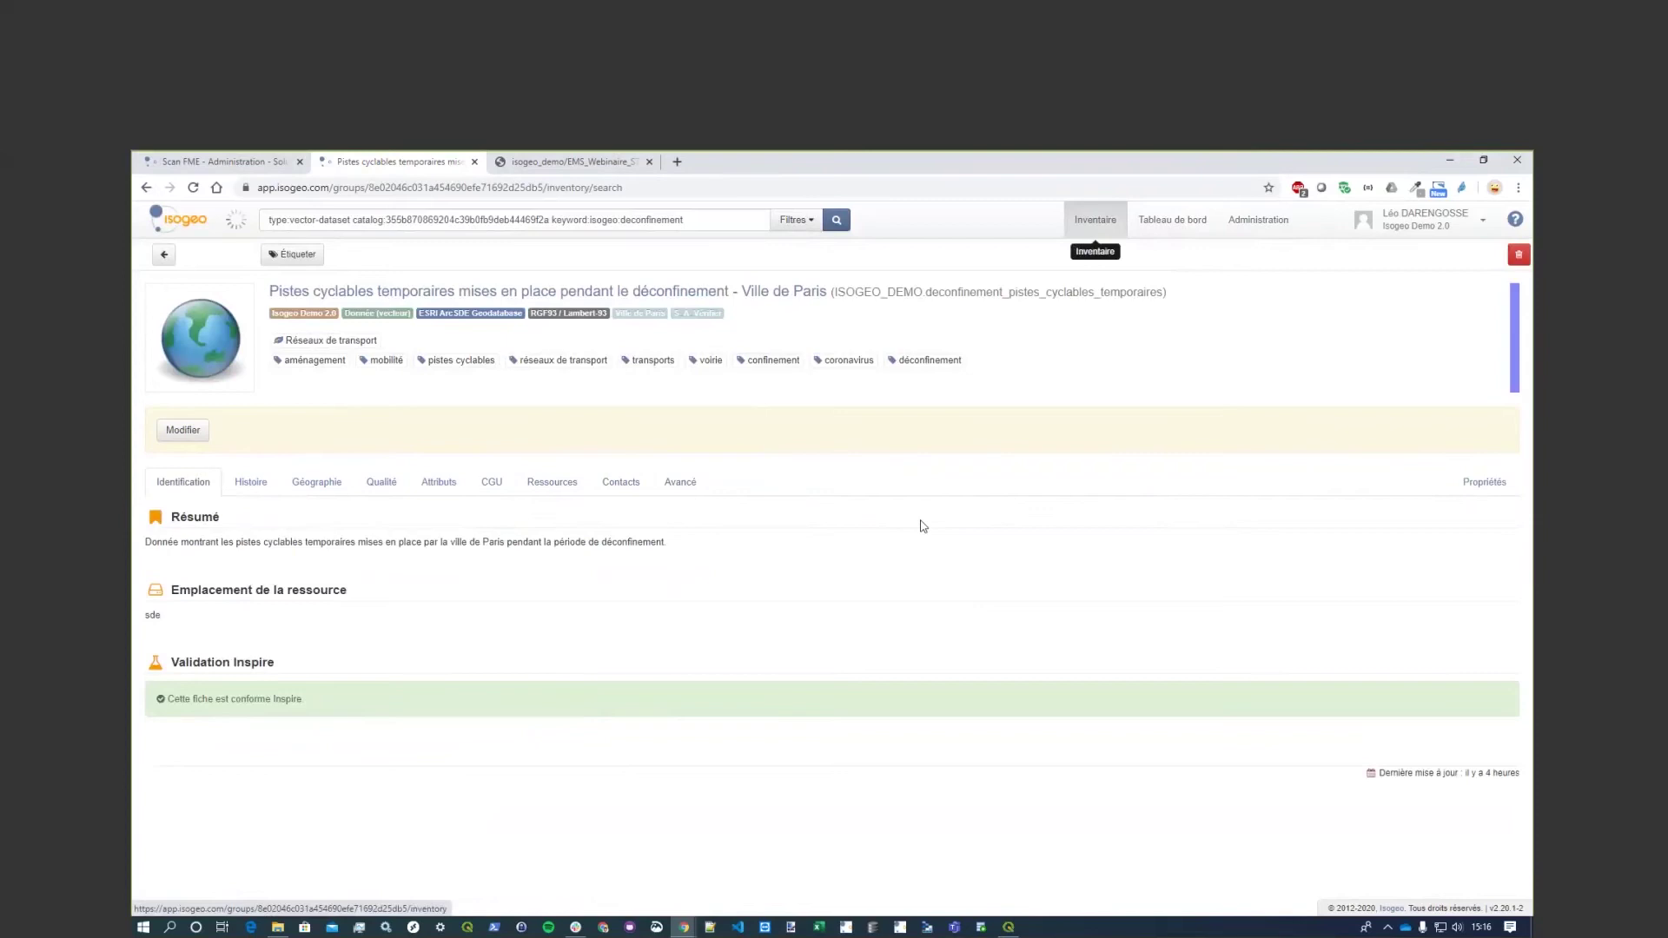
{"action": "scroll", "coordinate": [785, 390], "scroll_direction": "down", "scroll_amount": 15}
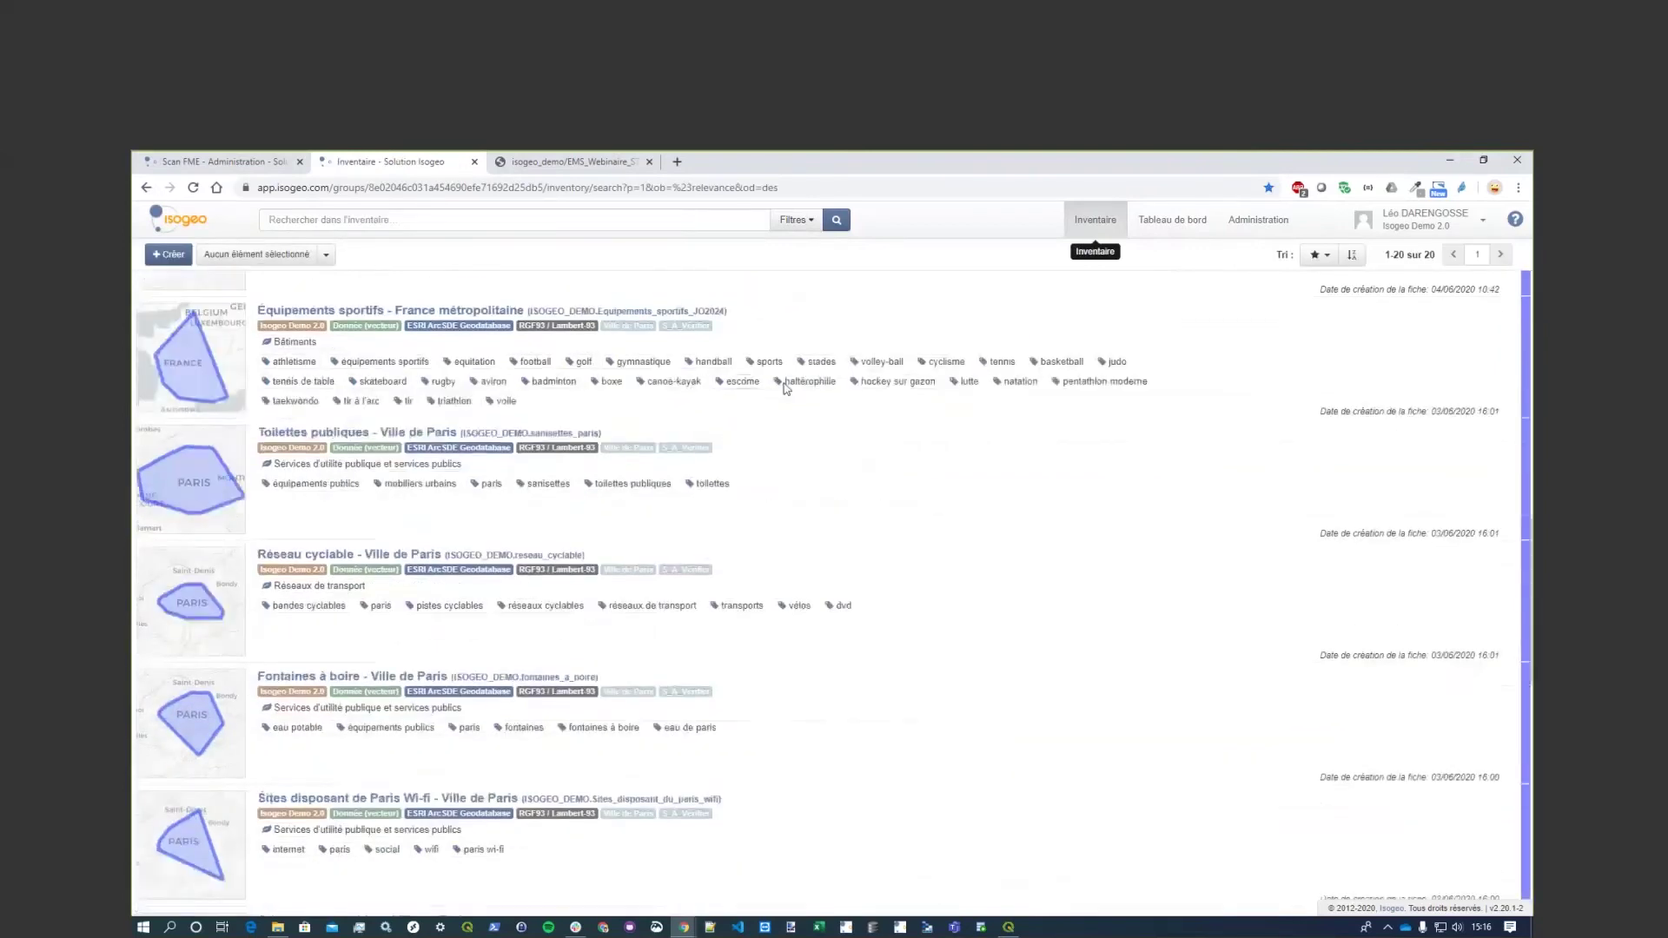
{"action": "scroll", "coordinate": [799, 402], "scroll_direction": "down", "scroll_amount": 6}
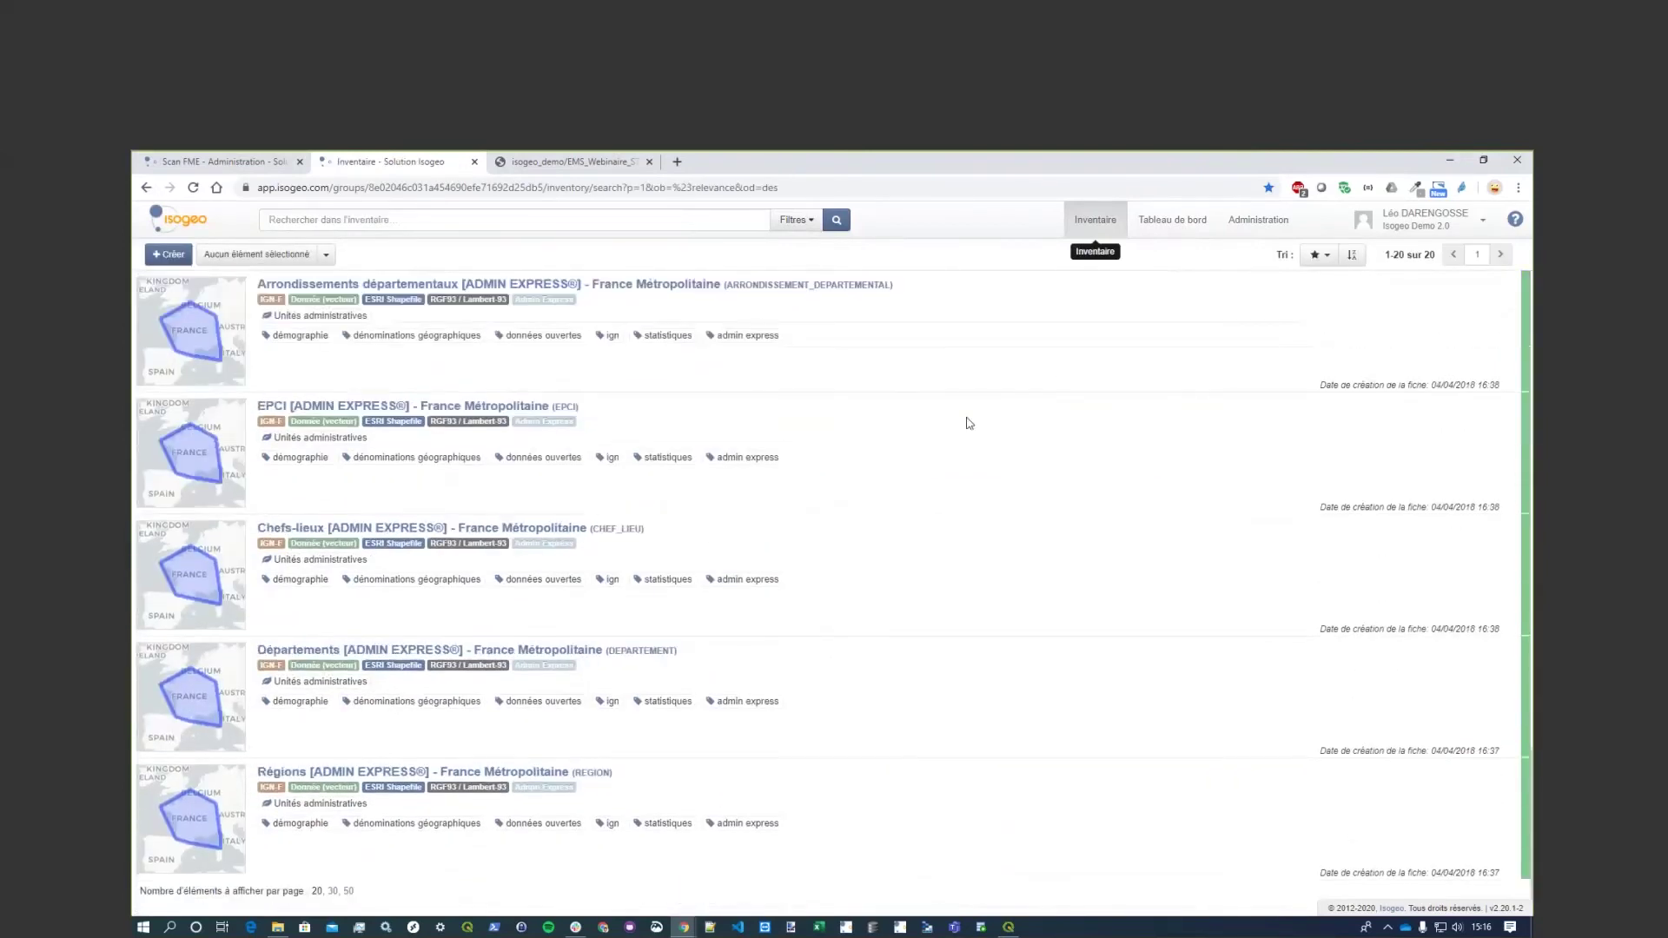
Open the "Catalogue de démo - Ville de Paris" share in the group's administration.
{"action": "left_click", "coordinate": [1267, 224]}
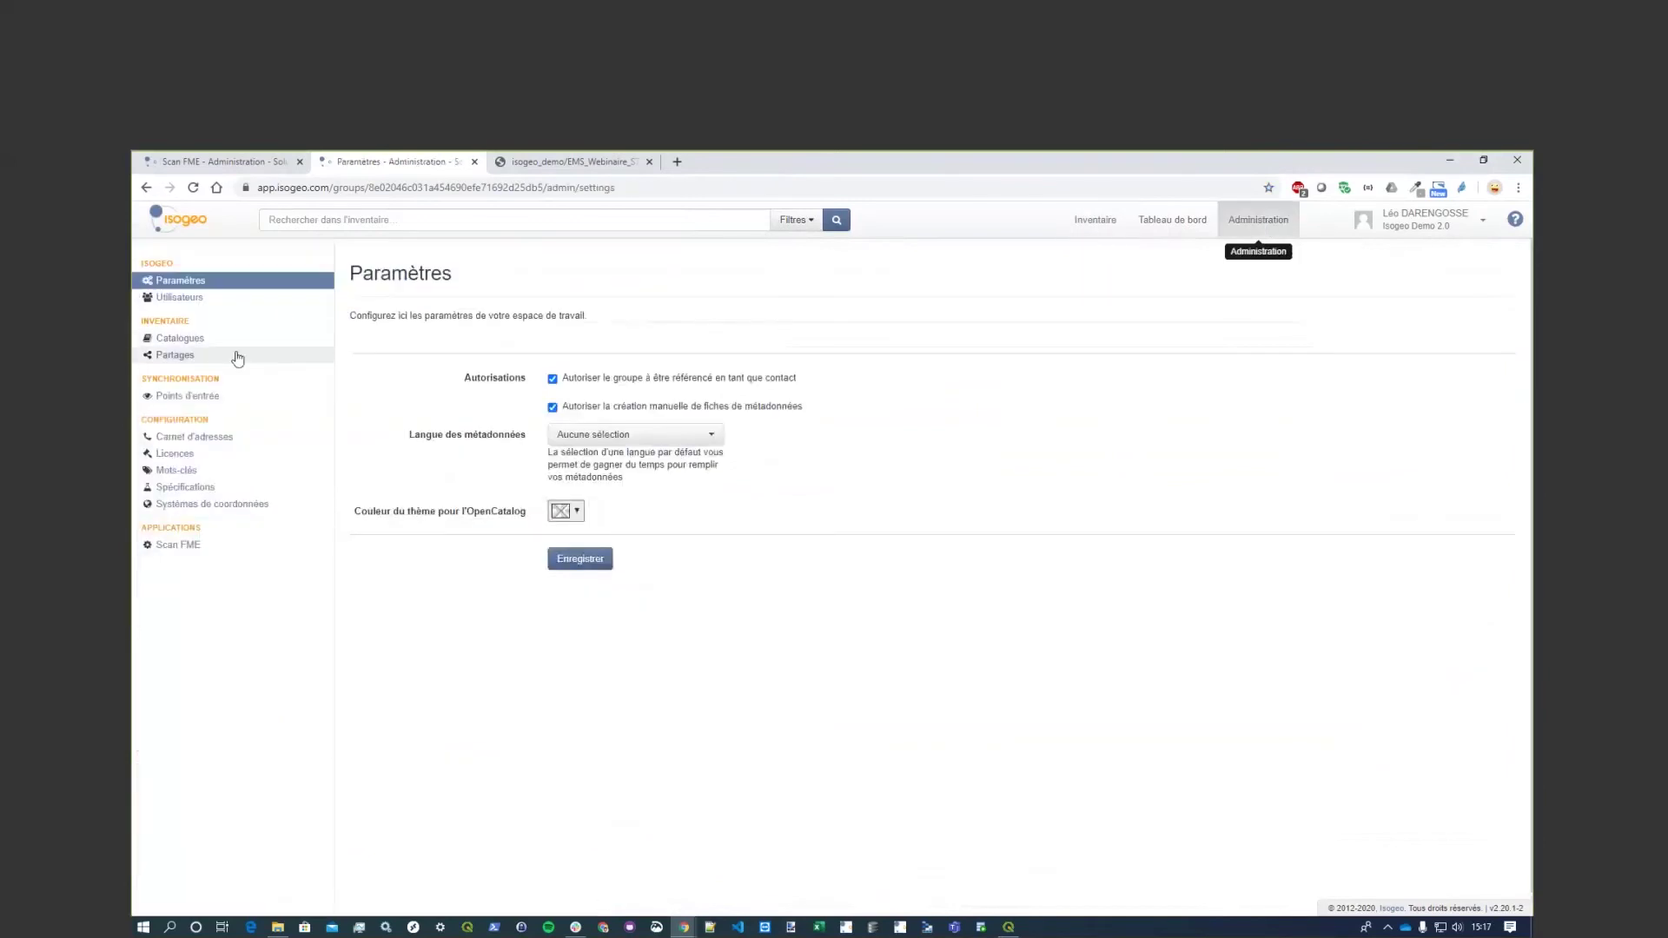
{"action": "left_click", "coordinate": [237, 356]}
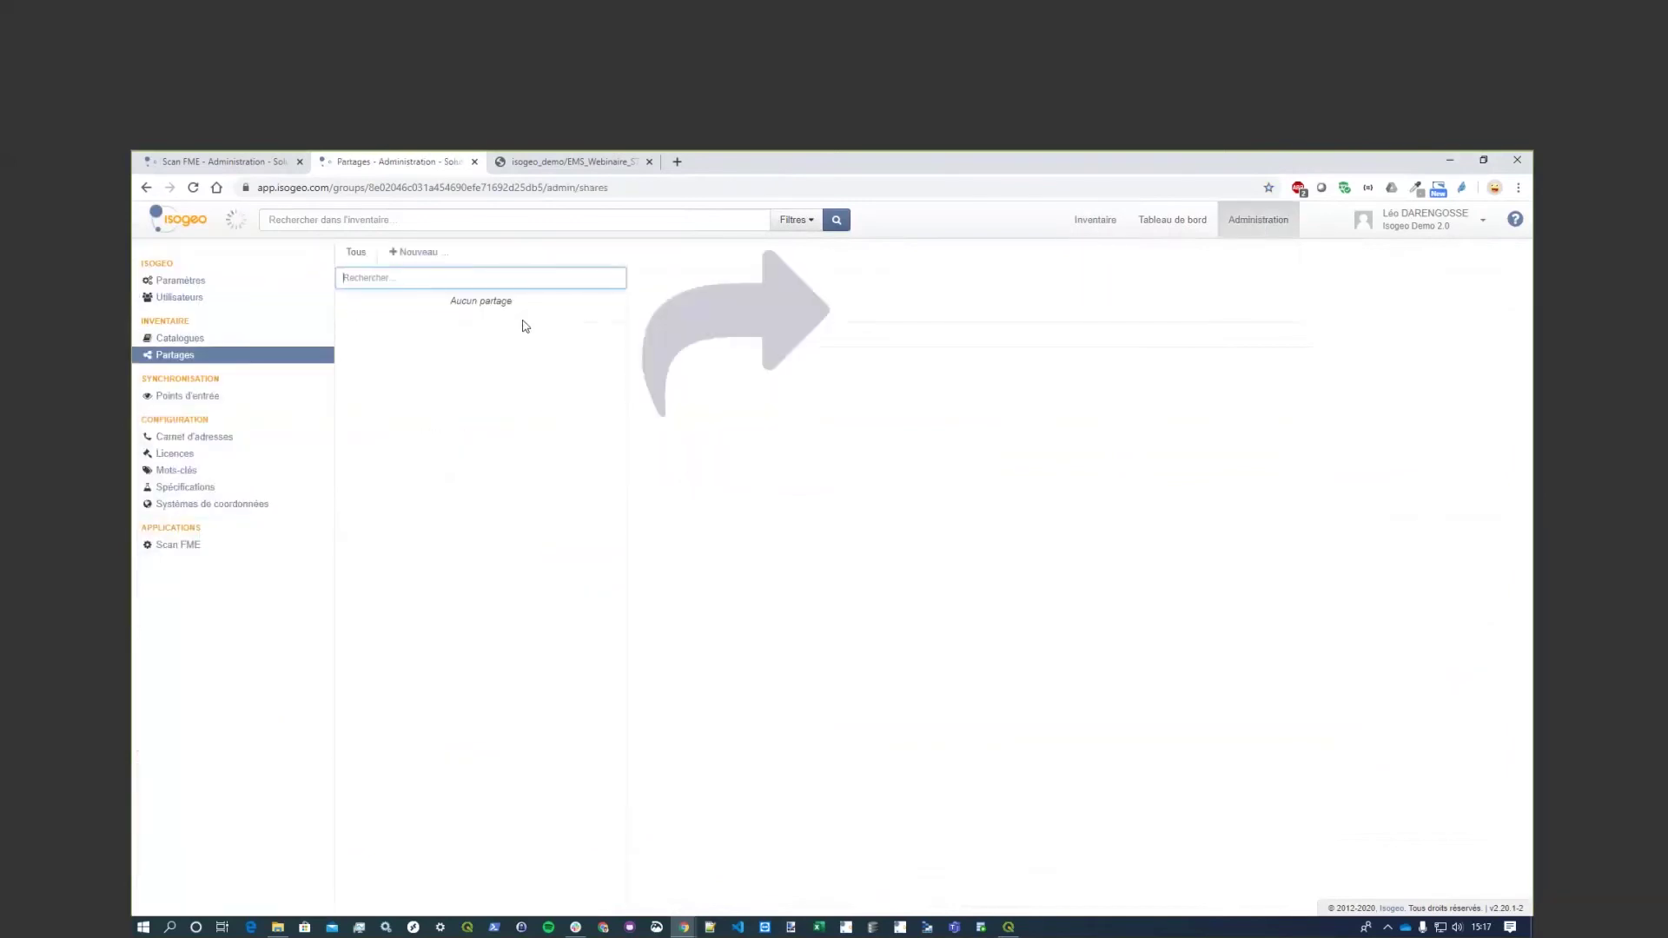
{"action": "left_click", "coordinate": [492, 304]}
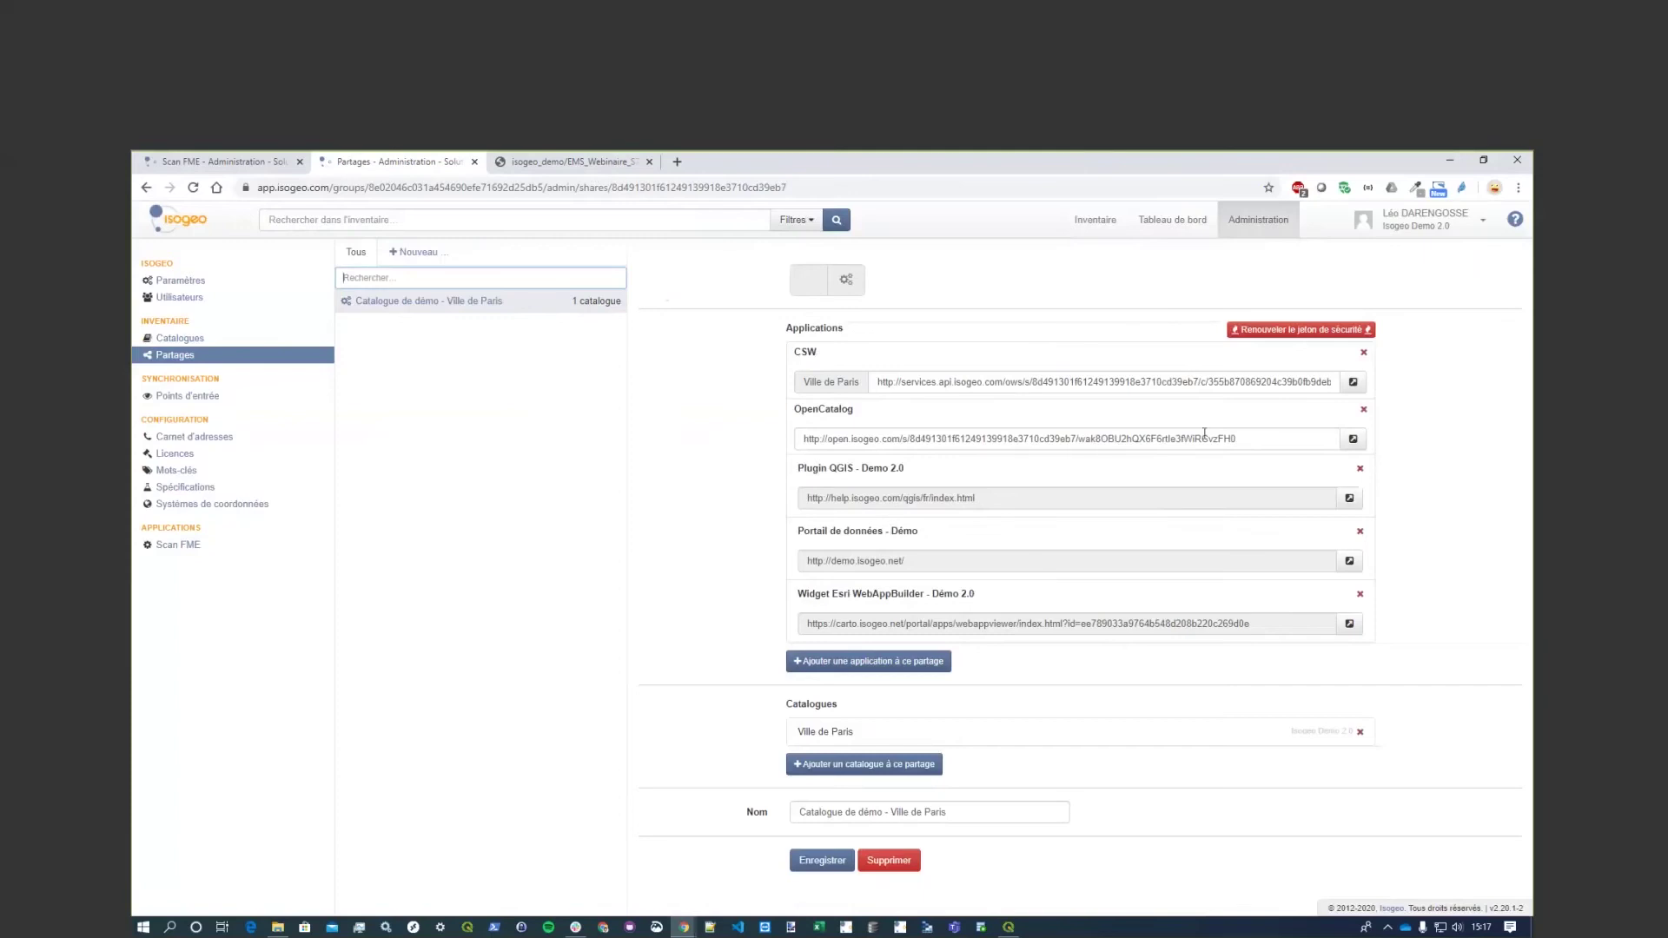
Examine the share's CSW address and the Ville de Paris catalogue attached to it.
{"action": "double_click", "coordinate": [1227, 386]}
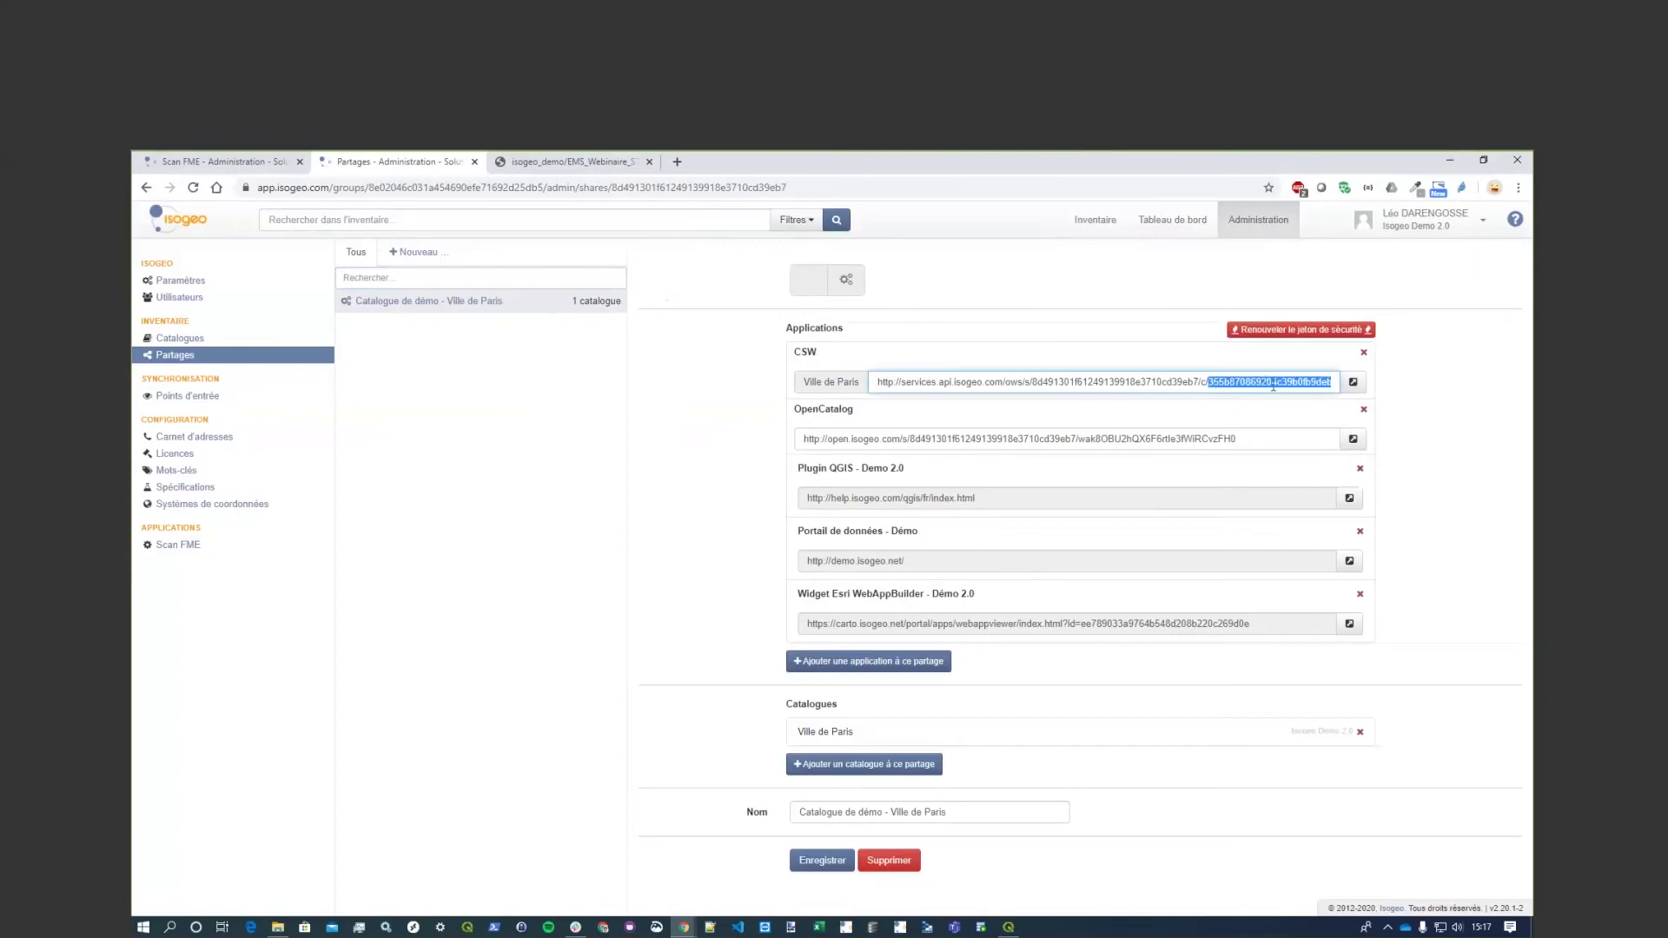
{"action": "left_click", "coordinate": [1434, 487]}
{"action": "left_click_drag", "start_coordinate": [860, 734], "coordinate": [792, 734]}
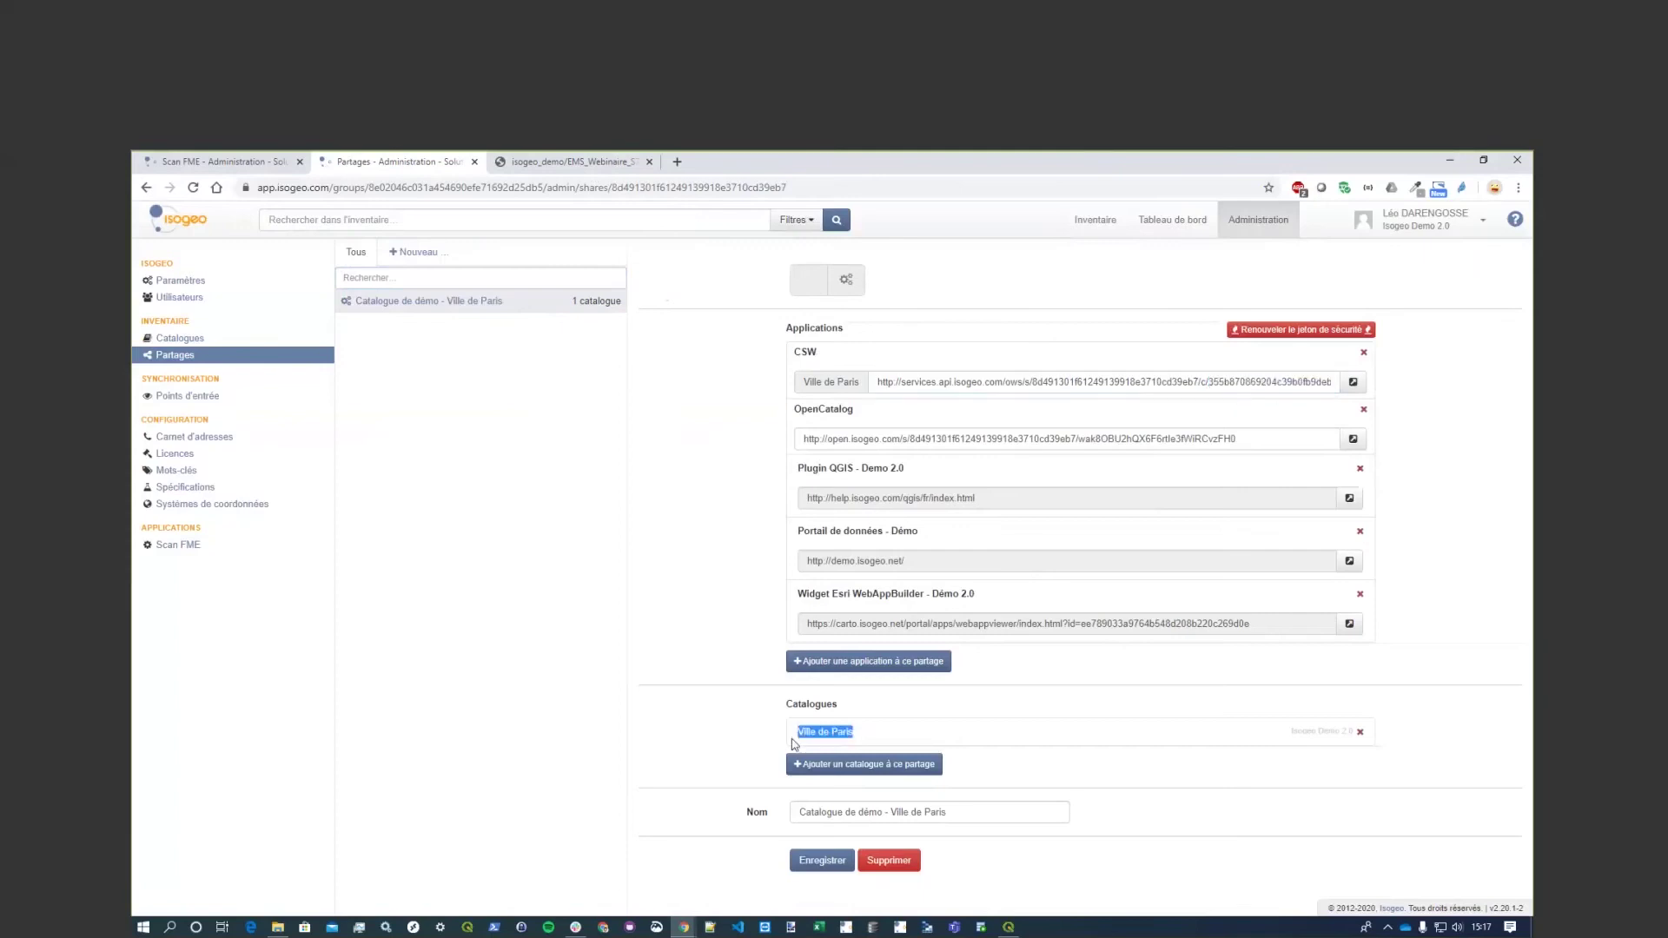
{"action": "left_click", "coordinate": [893, 474]}
Open the share's CSW service address and read through its GetCapabilities XML.
{"action": "left_click", "coordinate": [1352, 383]}
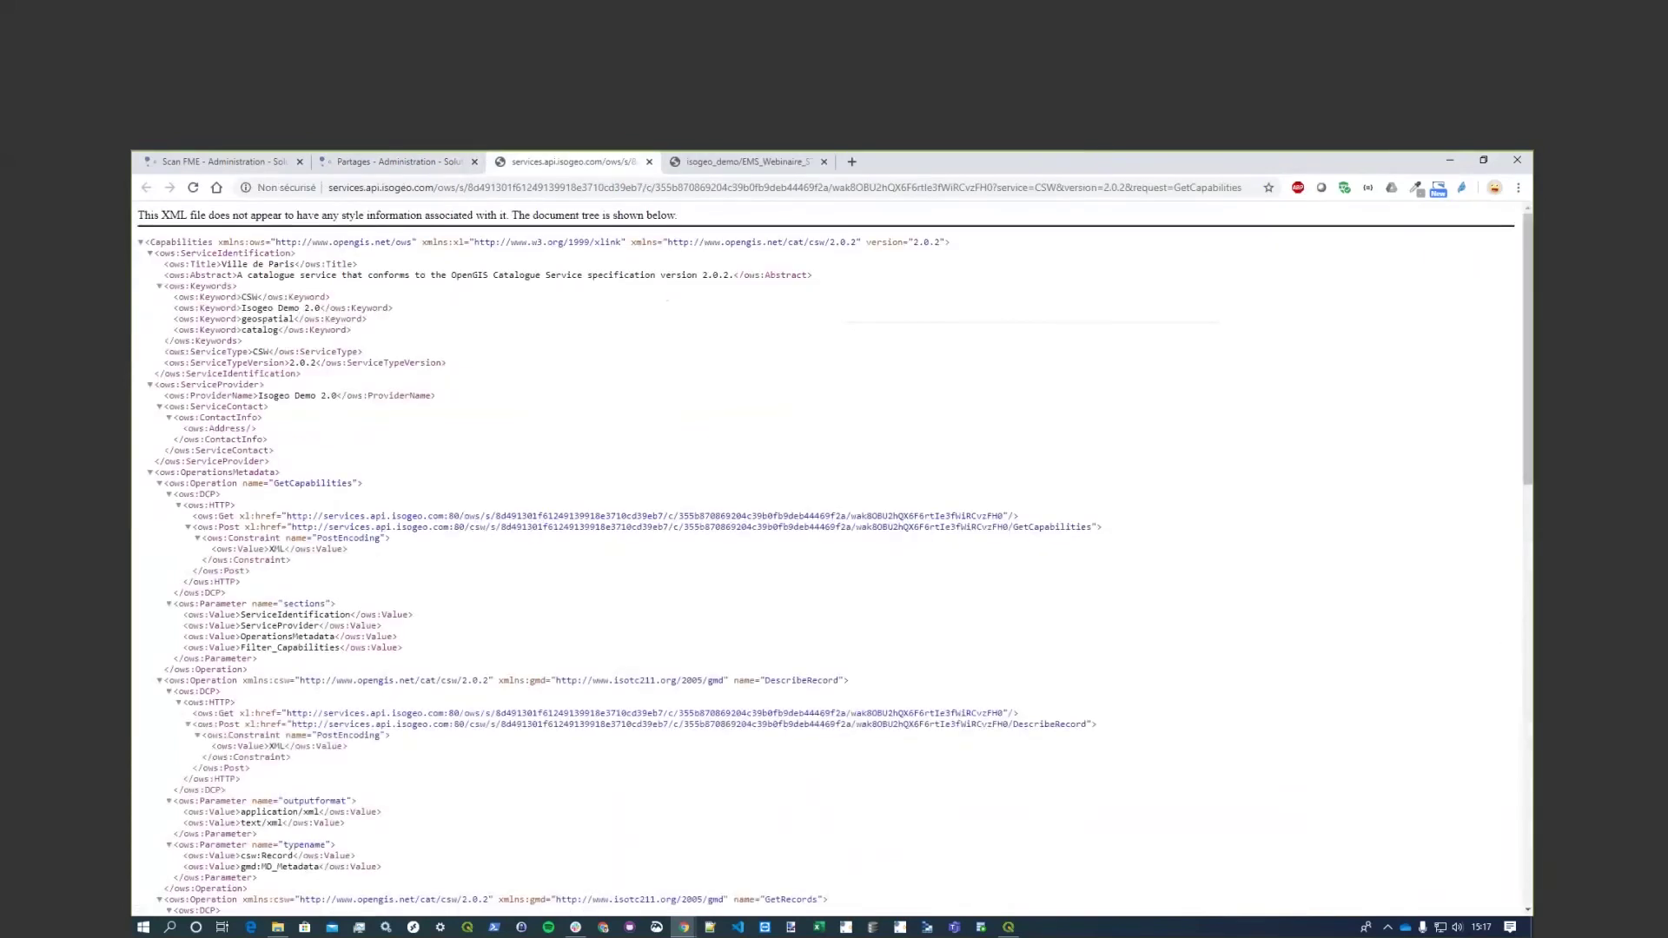
{"action": "scroll", "coordinate": [440, 472], "scroll_direction": "down", "scroll_amount": 6}
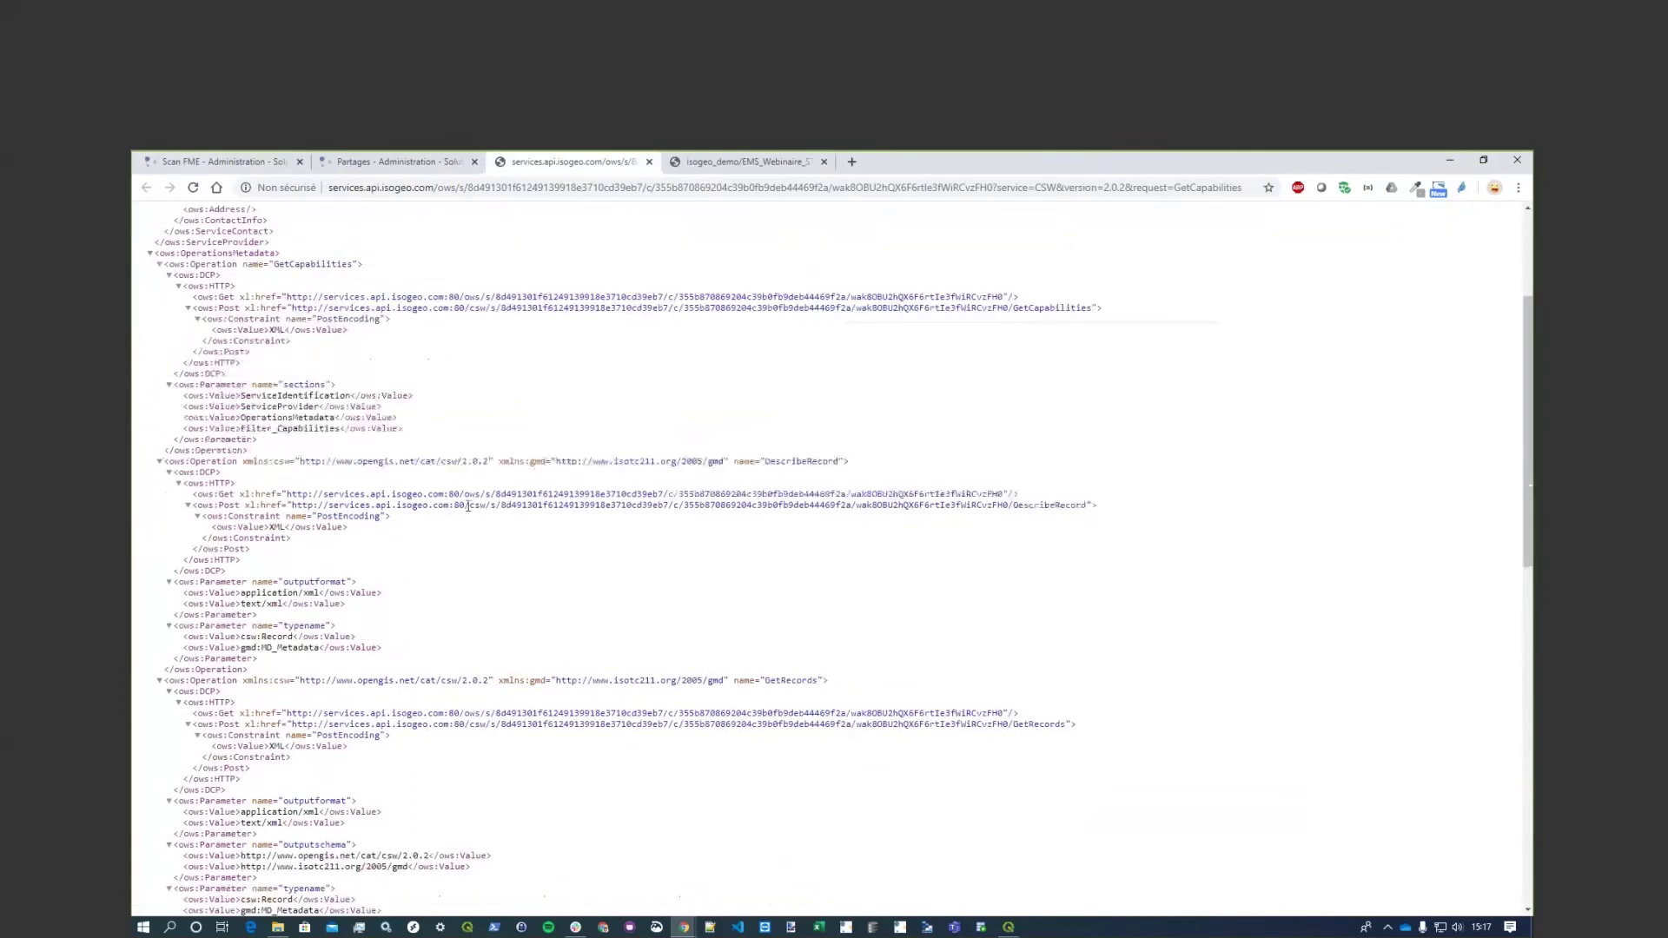
{"action": "scroll", "coordinate": [525, 600], "scroll_direction": "down", "scroll_amount": 7}
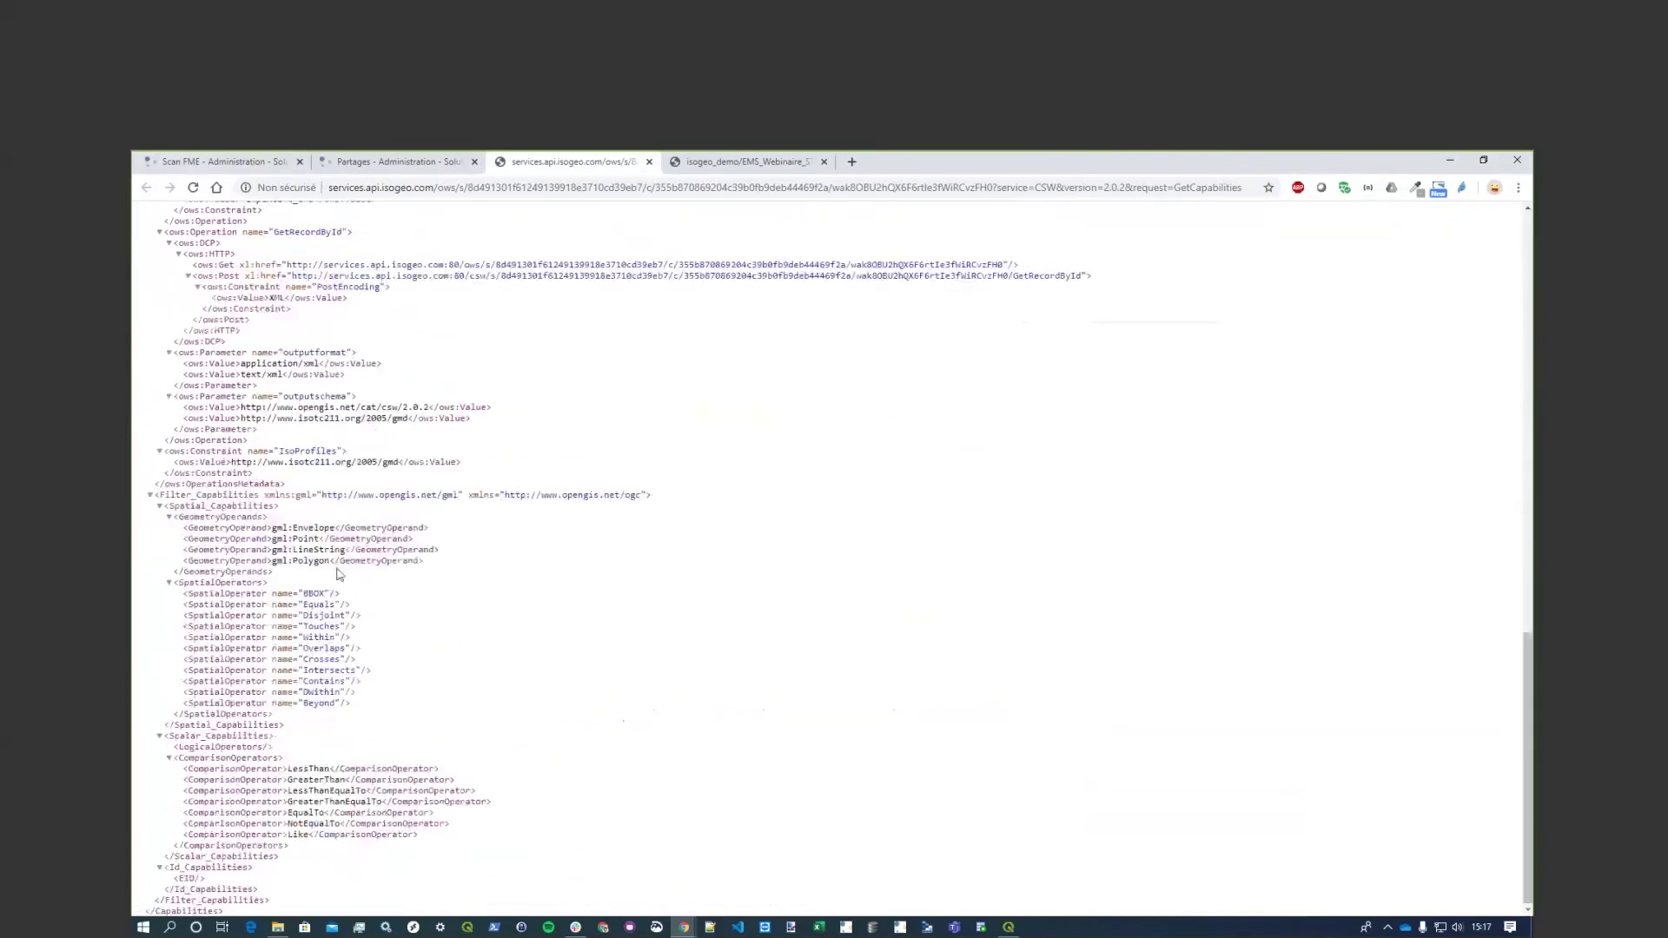
{"action": "scroll", "coordinate": [805, 685], "scroll_direction": "up", "scroll_amount": 5}
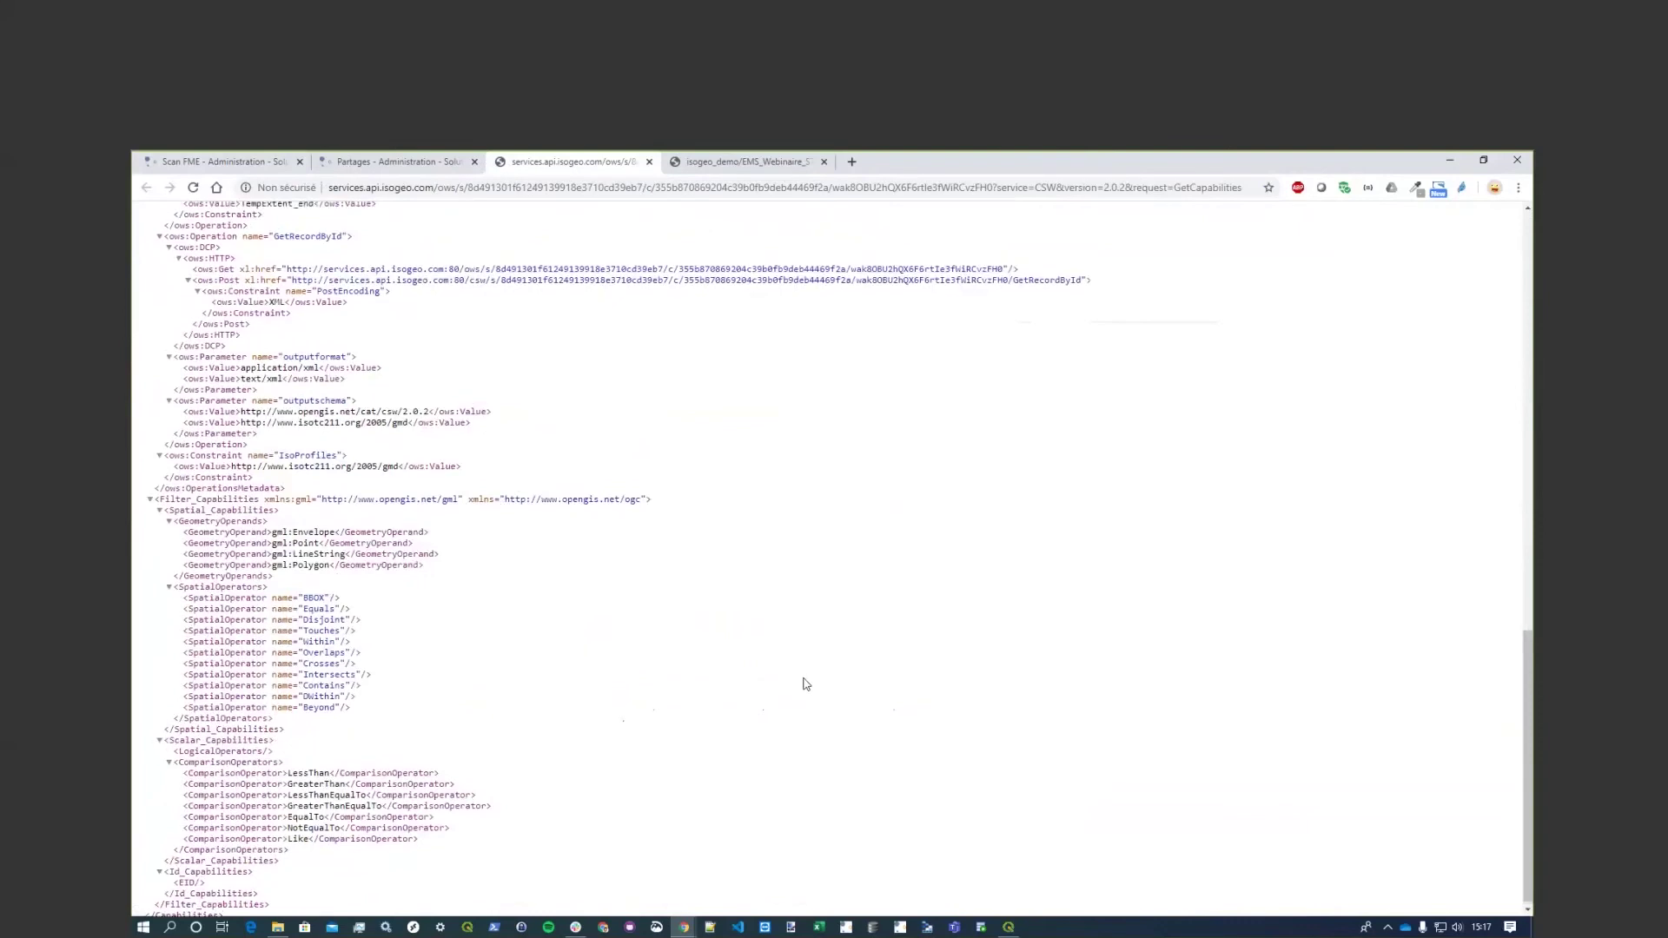
{"action": "scroll", "coordinate": [805, 685], "scroll_direction": "up", "scroll_amount": 8}
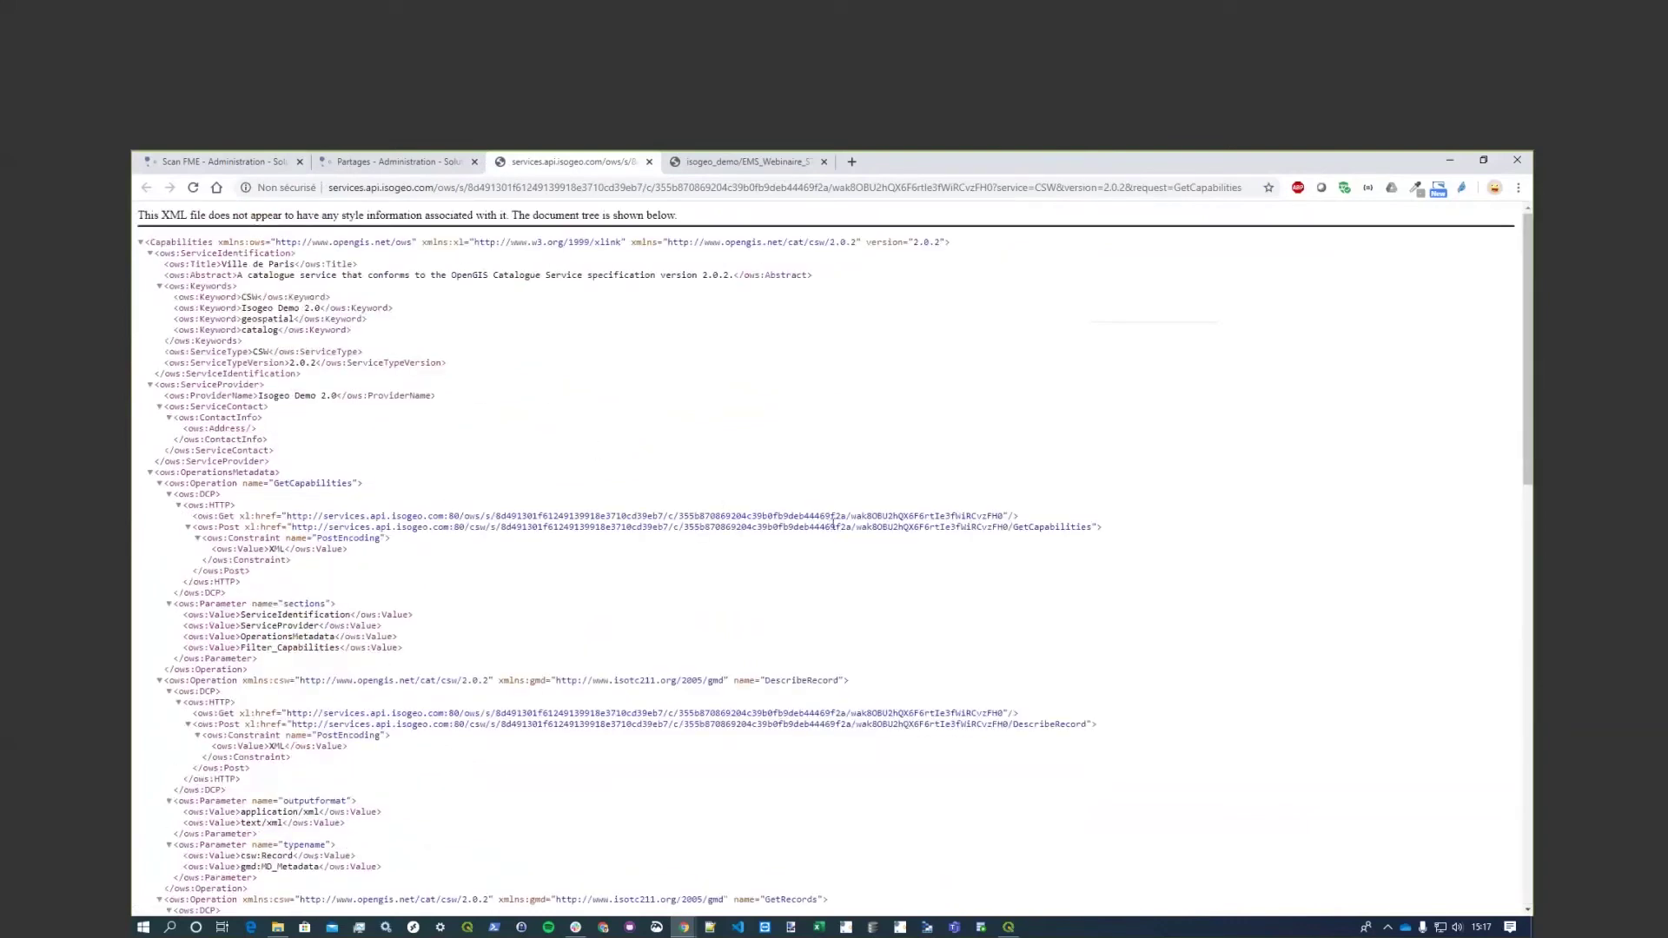
Return to the share's settings and highlight its full CSW address.
{"action": "left_click", "coordinate": [391, 161]}
{"action": "double_click", "coordinate": [1038, 383]}
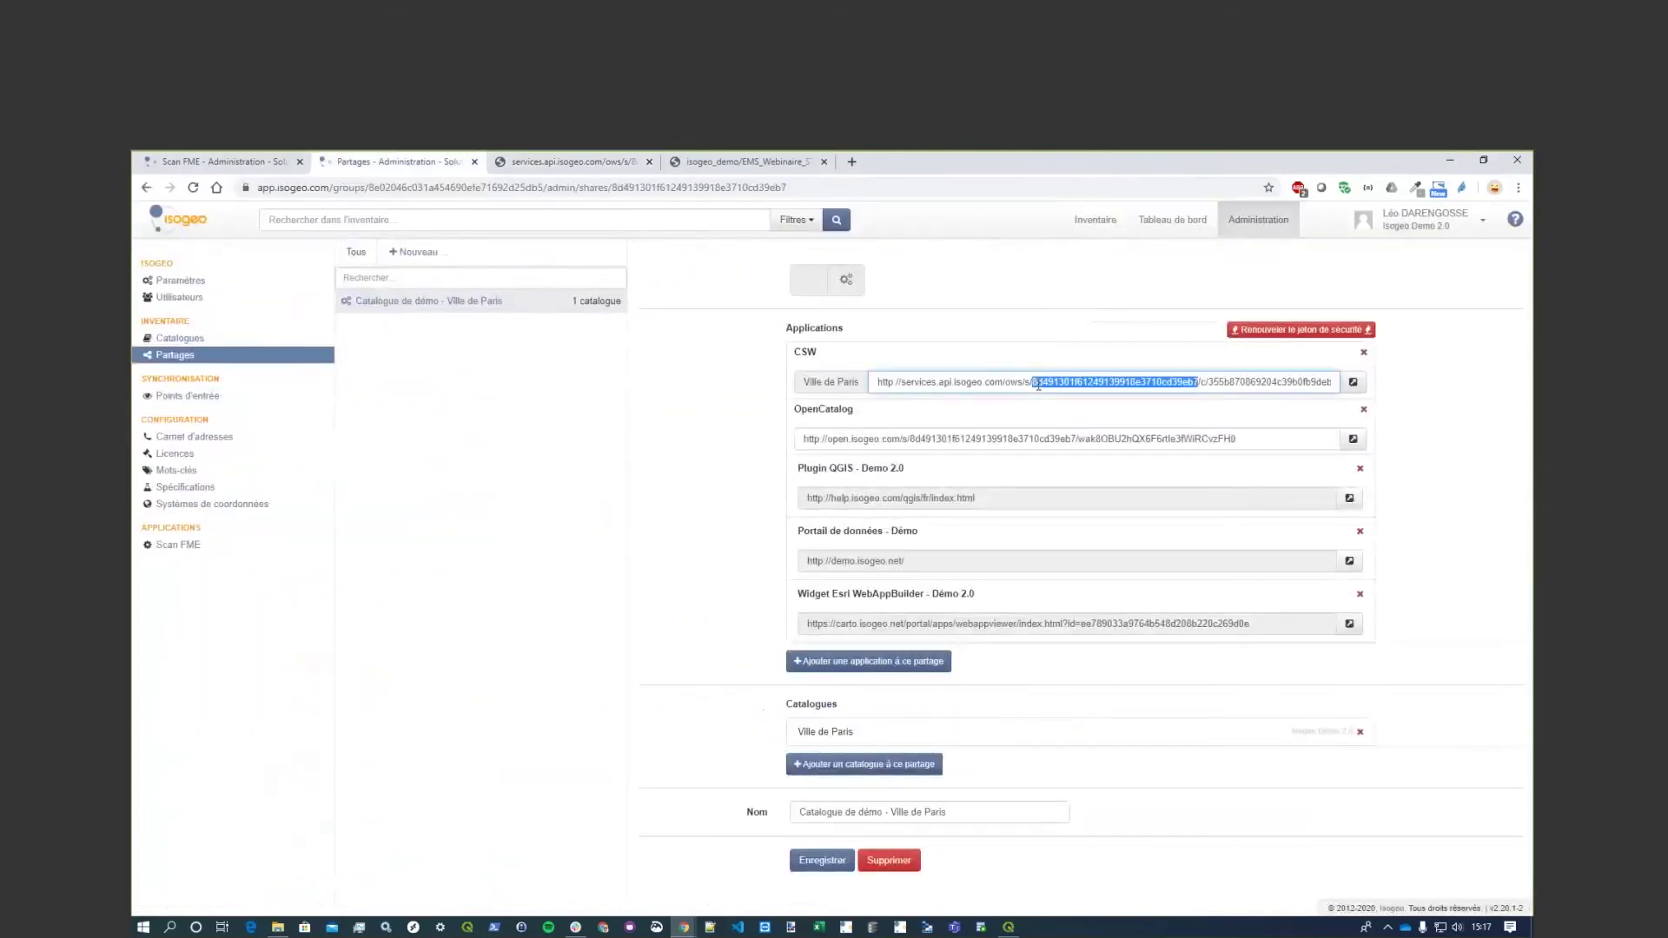
{"action": "key", "text": "ctrl+a"}
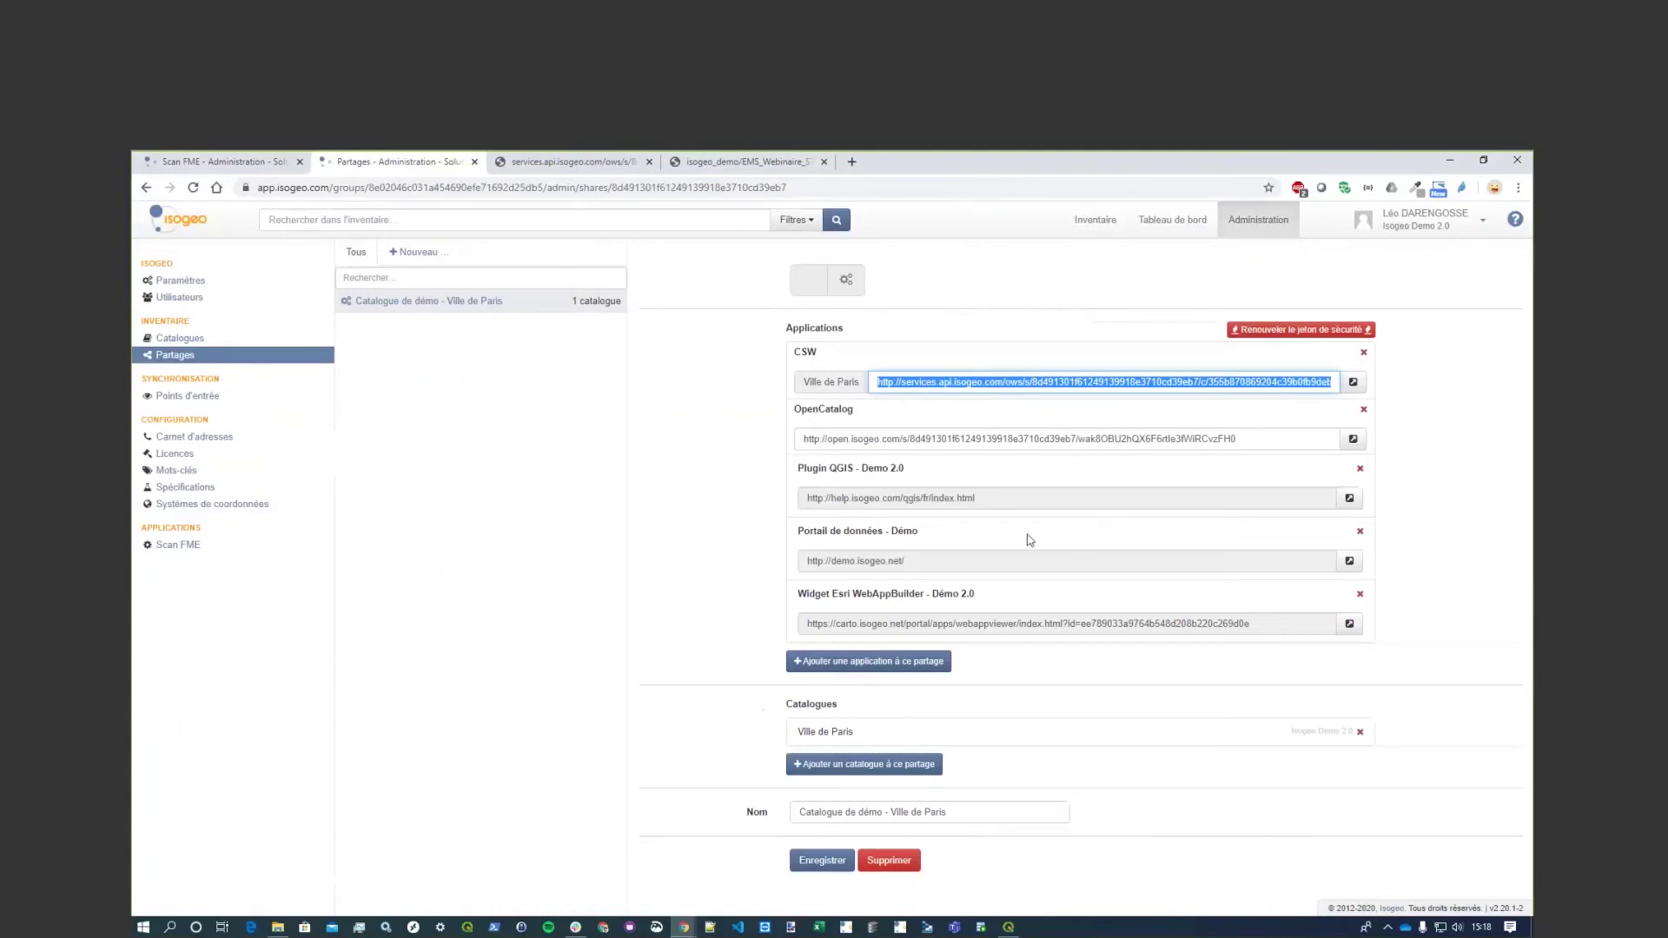
{"action": "left_click", "coordinate": [743, 512]}
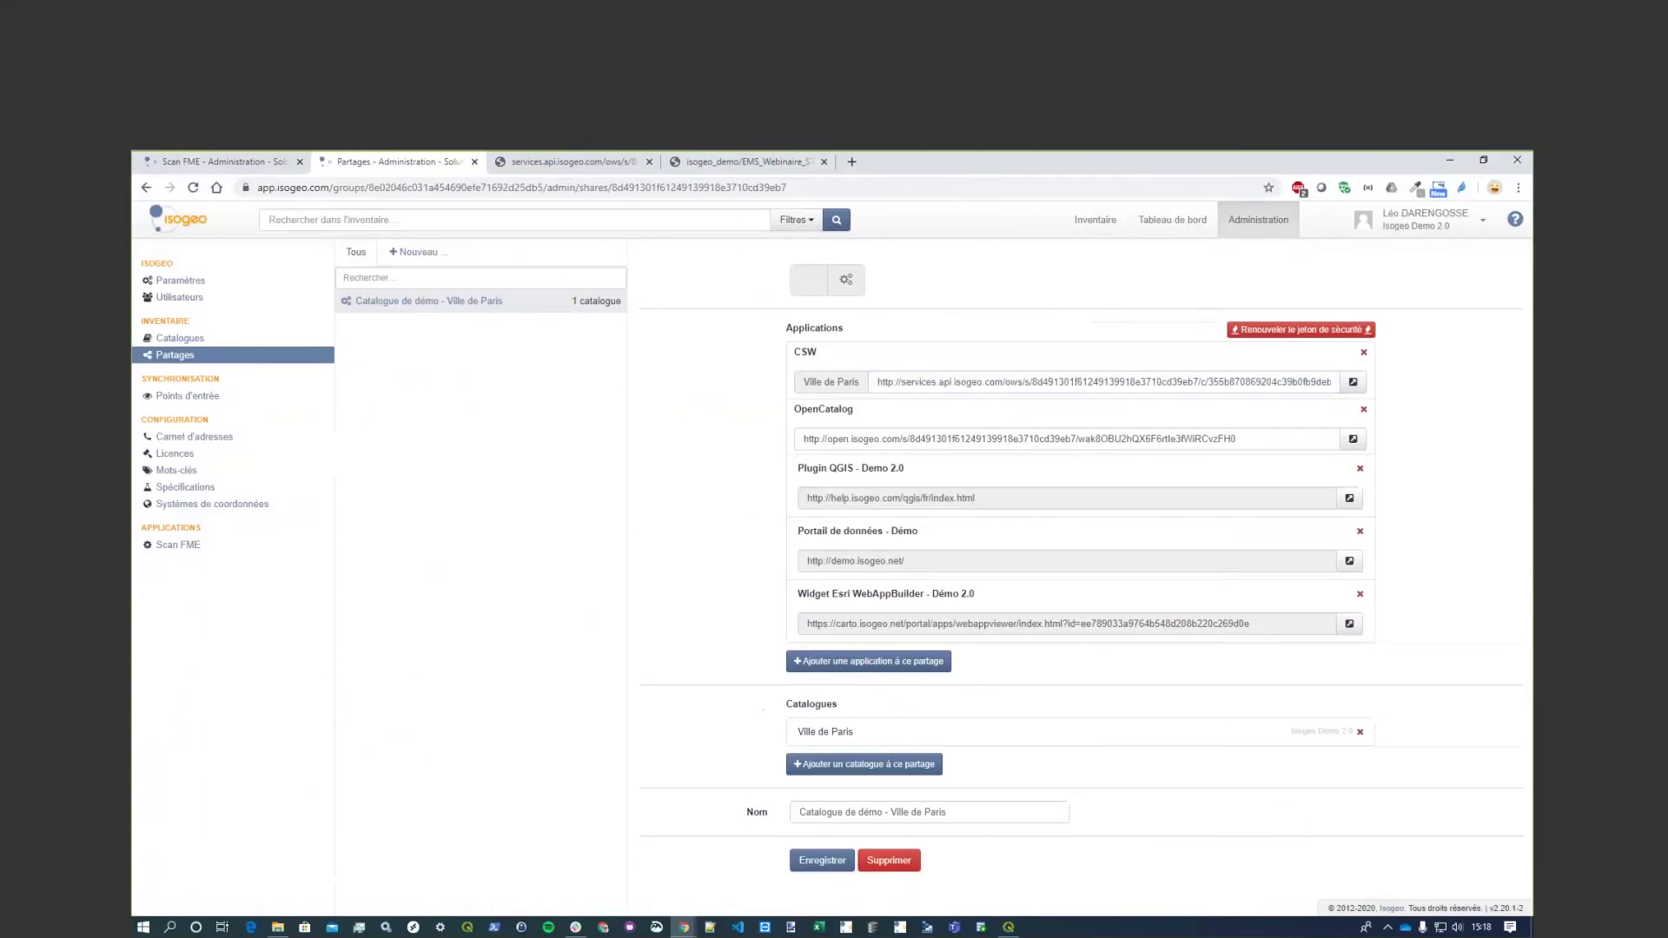
Open the share's OpenCatalog and browse its service and data records, checking the page's address.
{"action": "left_click", "coordinate": [1353, 440]}
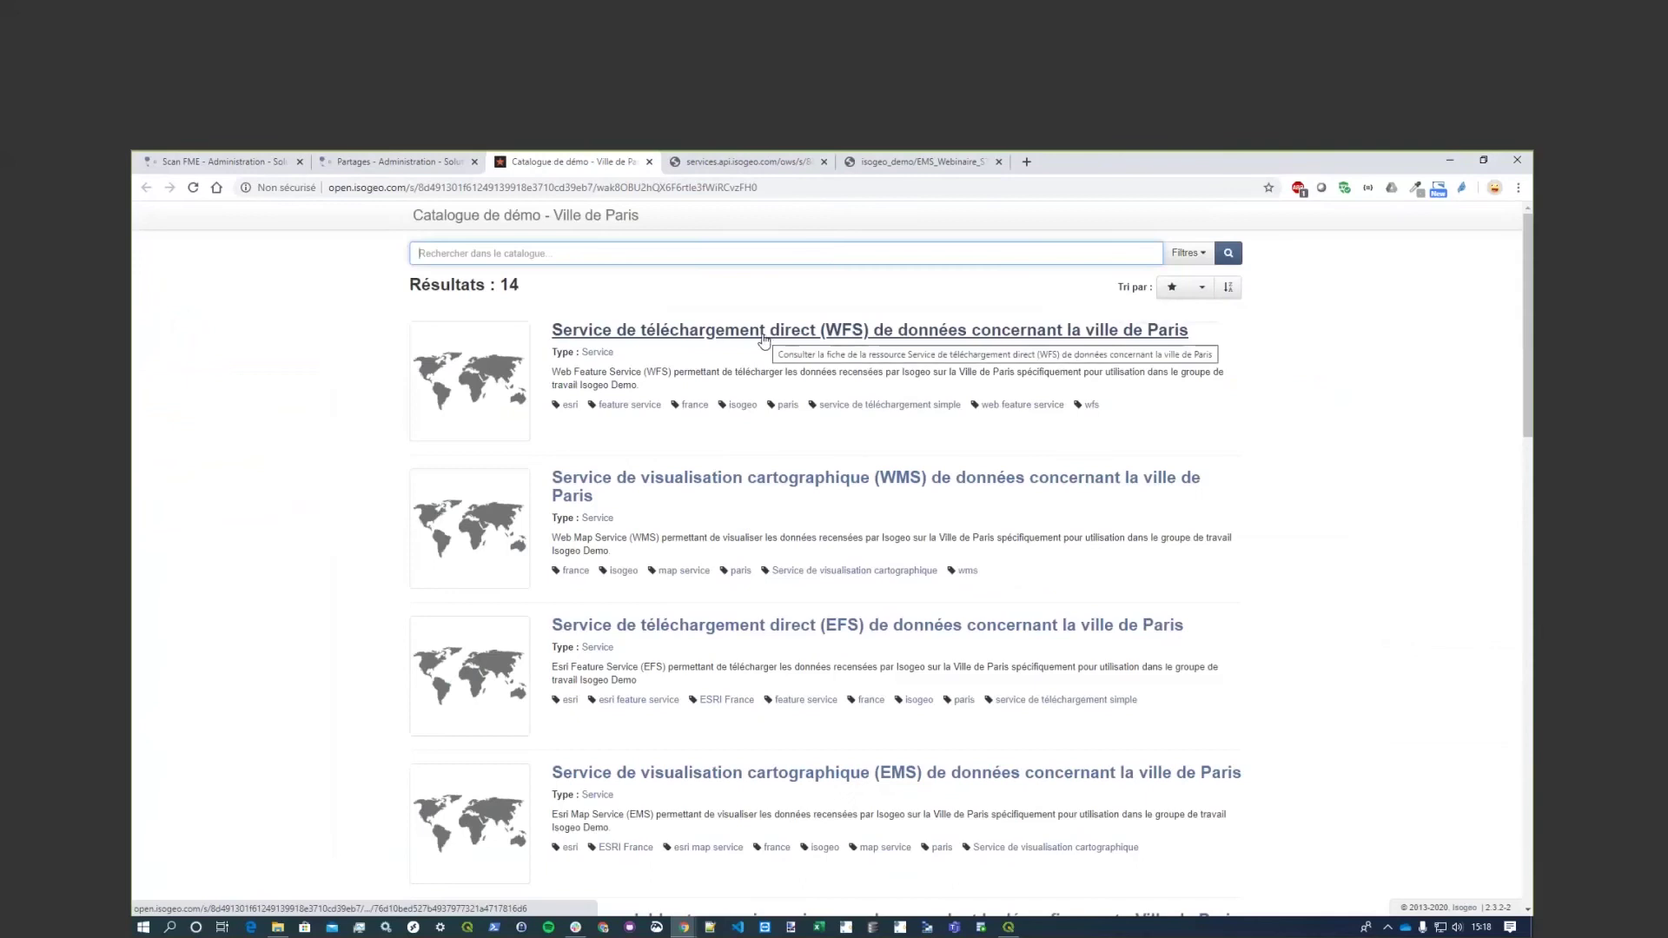
{"action": "scroll", "coordinate": [767, 341], "scroll_direction": "down", "scroll_amount": 5}
{"action": "scroll", "coordinate": [744, 392], "scroll_direction": "down", "scroll_amount": 2}
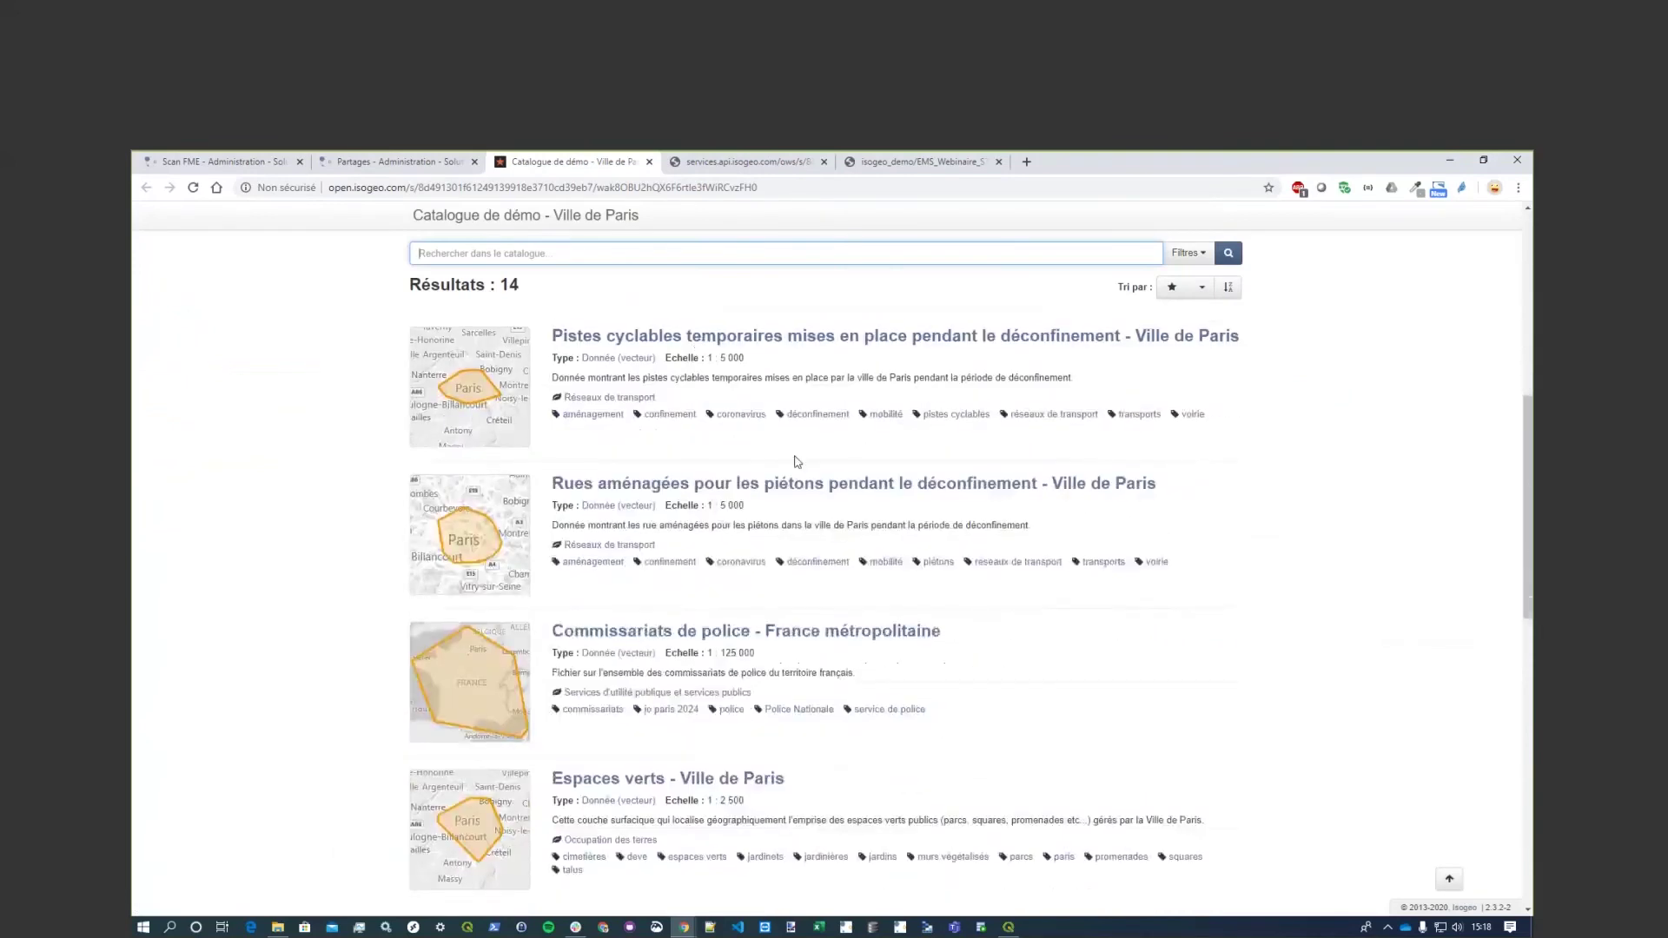
{"action": "scroll", "coordinate": [811, 443], "scroll_direction": "down", "scroll_amount": 3}
{"action": "left_click", "coordinate": [703, 188]}
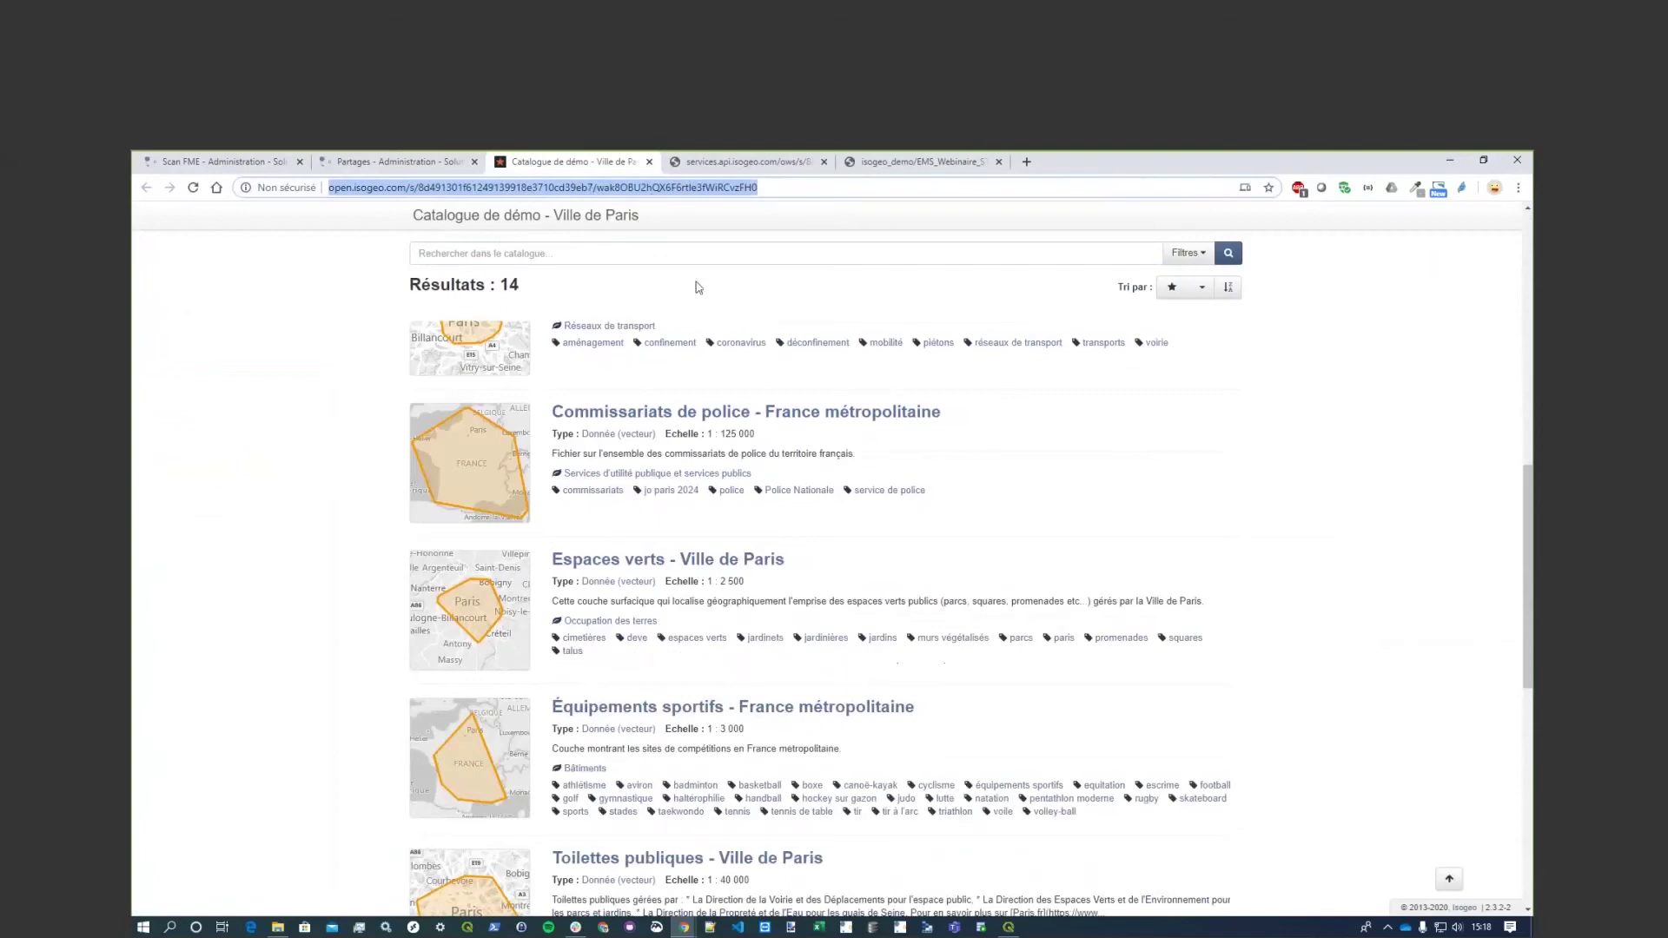
{"action": "scroll", "coordinate": [824, 493], "scroll_direction": "down", "scroll_amount": 1}
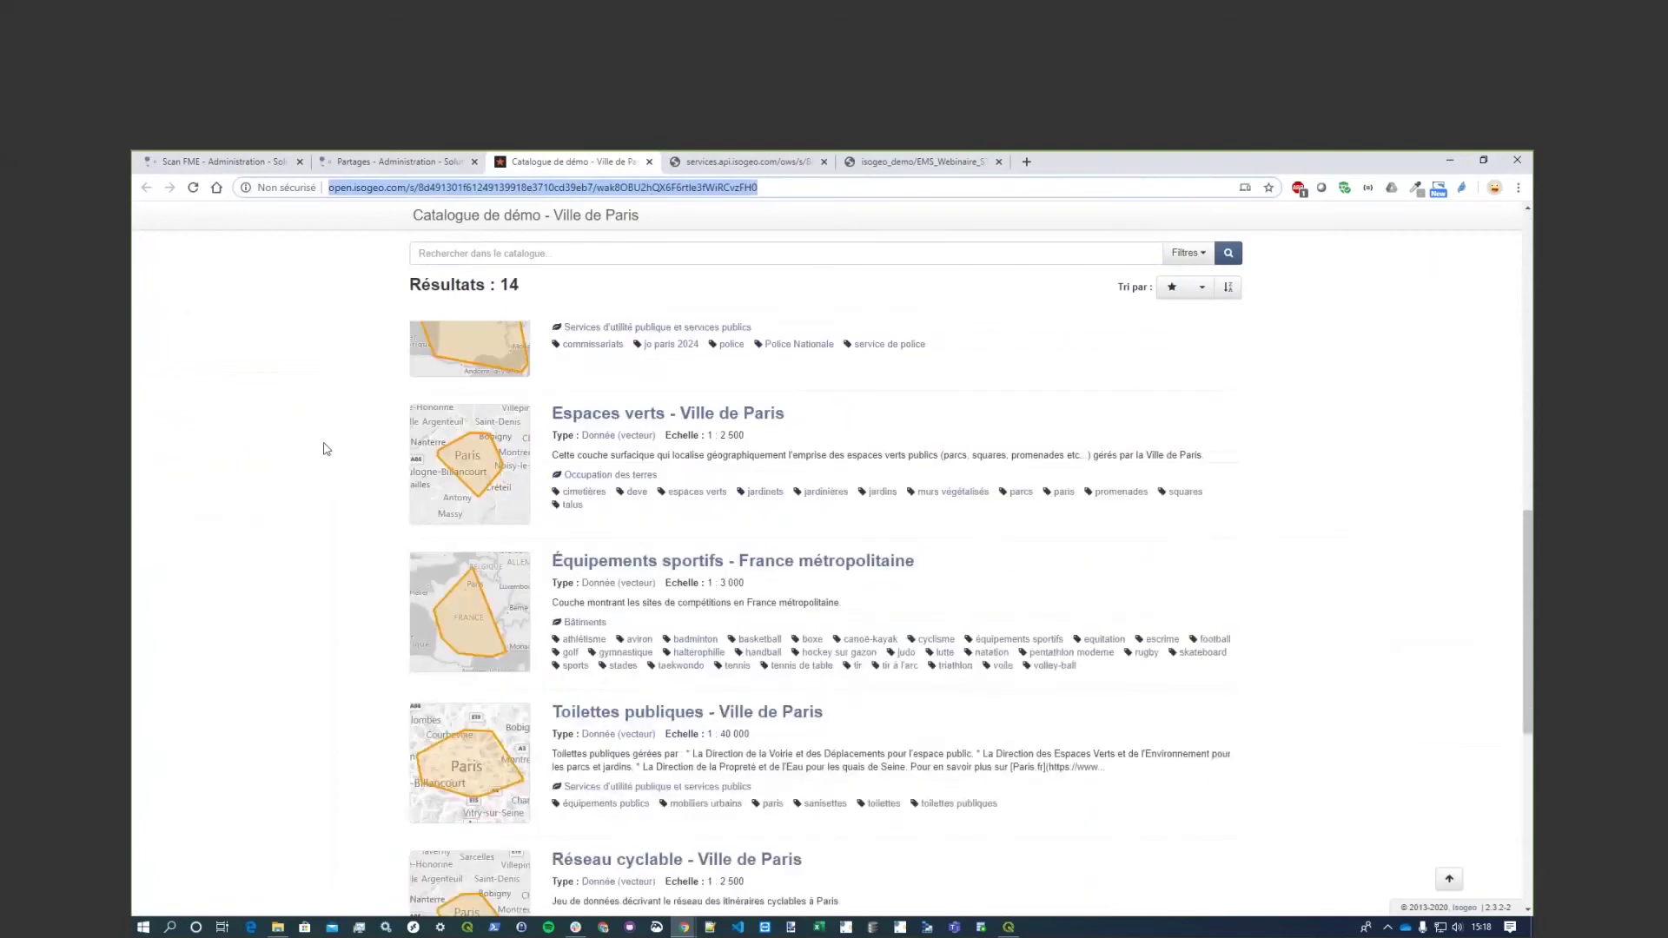
{"action": "left_click", "coordinate": [324, 451]}
{"action": "scroll", "coordinate": [324, 451], "scroll_direction": "down", "scroll_amount": 2}
{"action": "scroll", "coordinate": [1216, 561], "scroll_direction": "down", "scroll_amount": 4}
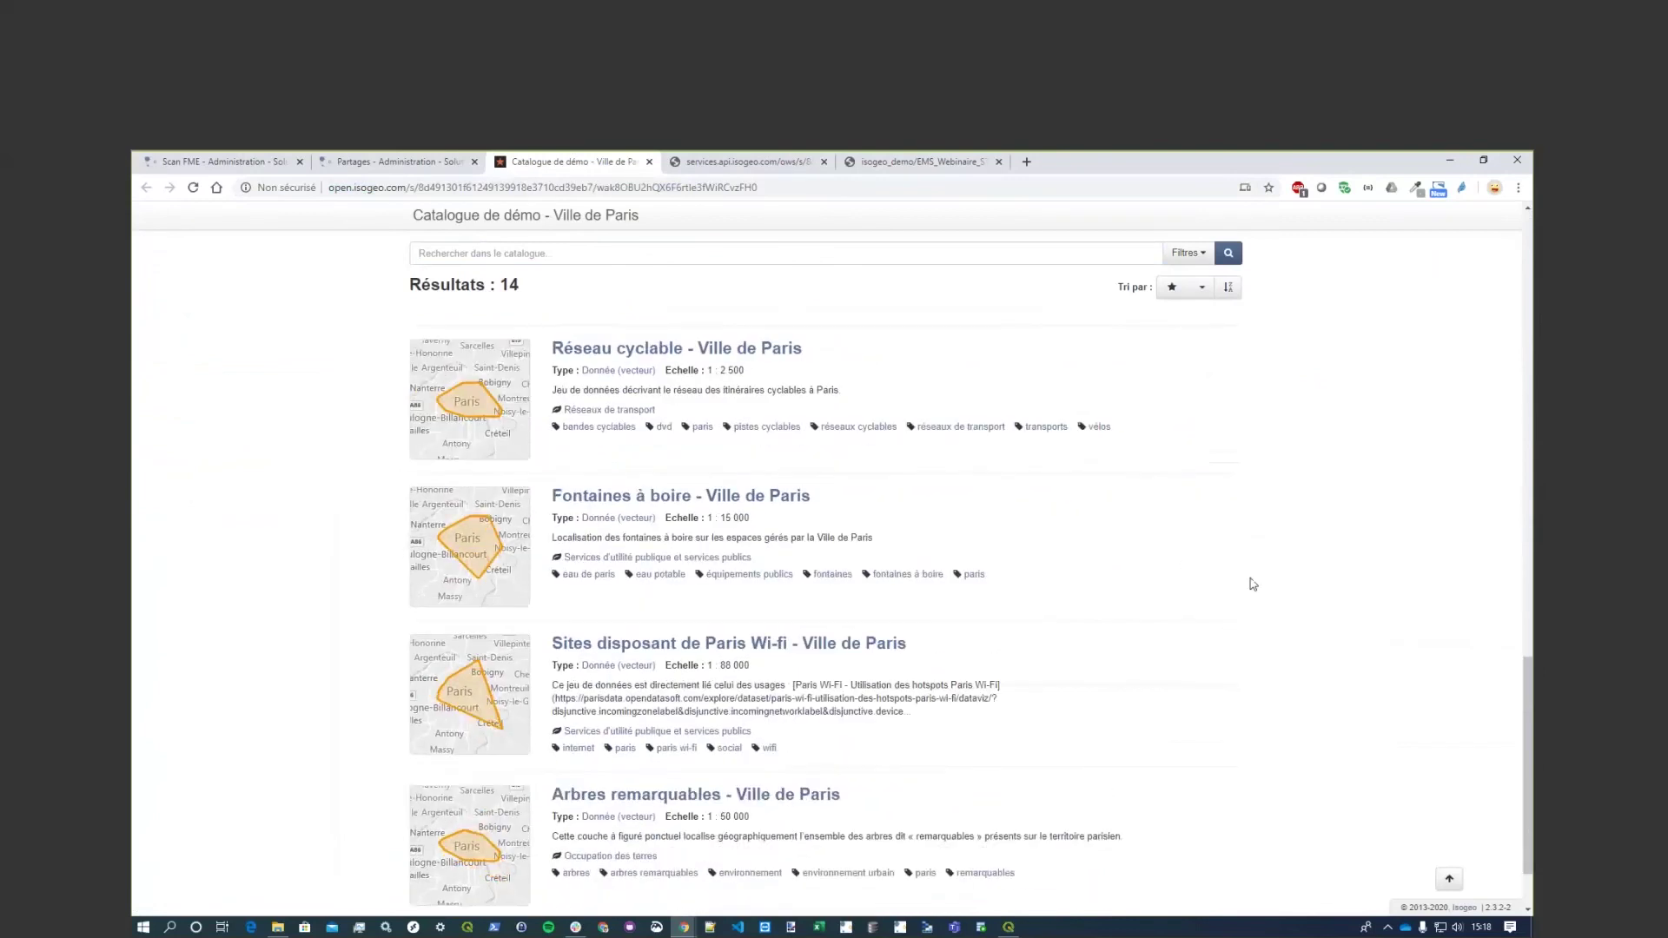
{"action": "scroll", "coordinate": [1197, 597], "scroll_direction": "up", "scroll_amount": 15}
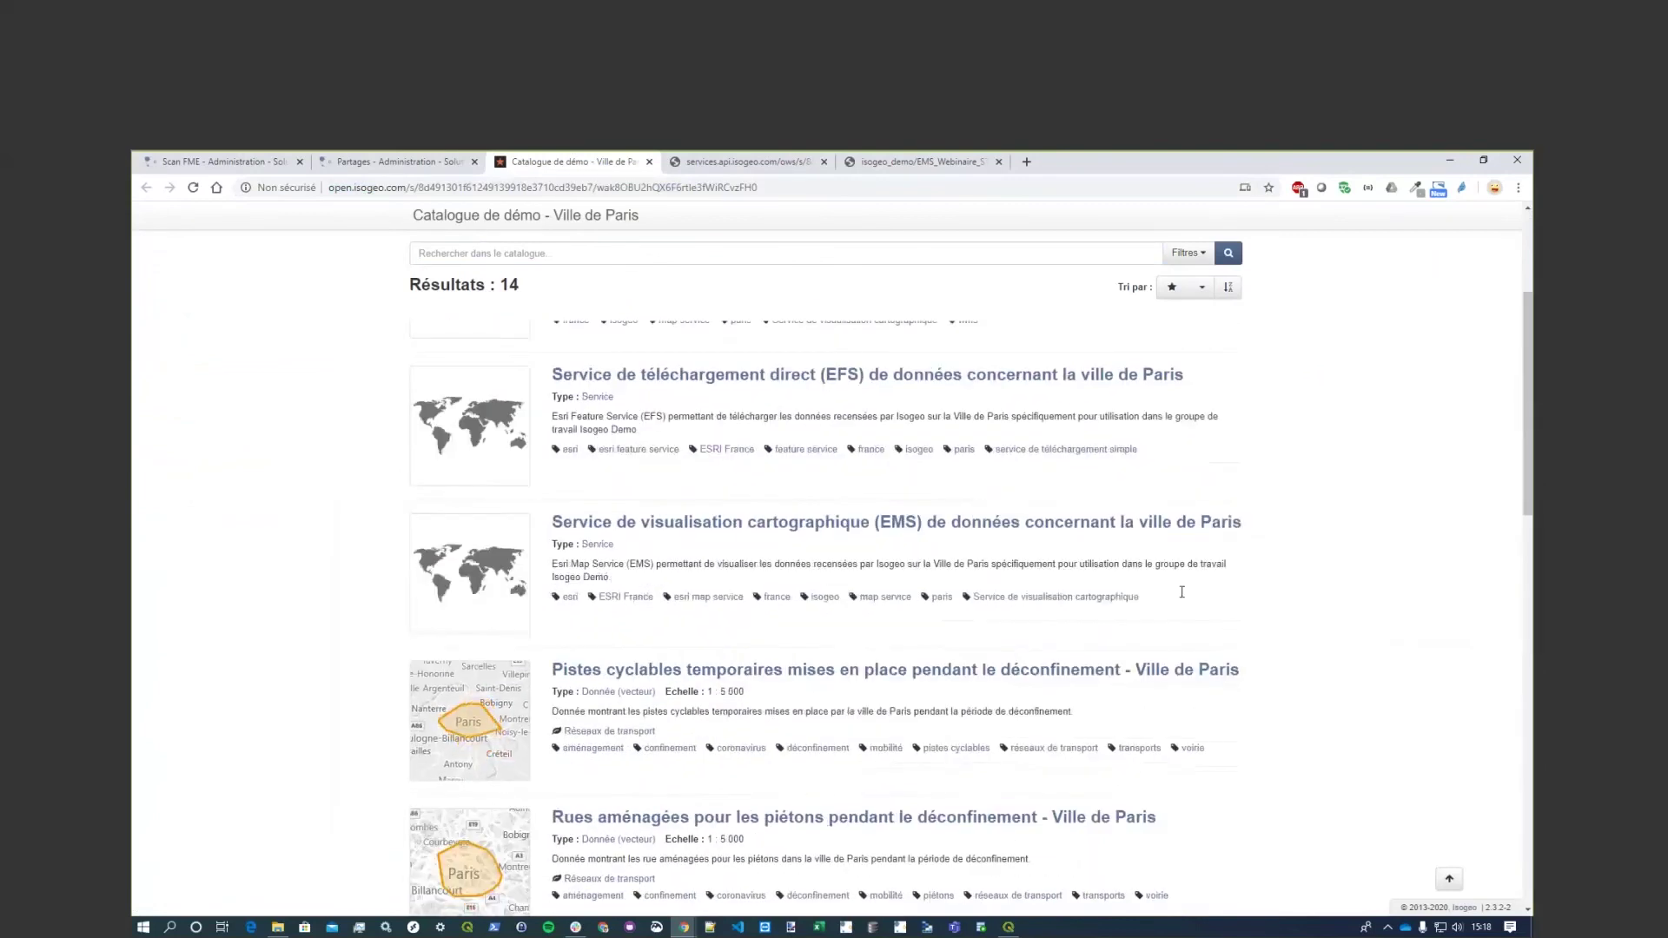
{"action": "scroll", "coordinate": [1144, 596], "scroll_direction": "down", "scroll_amount": 4}
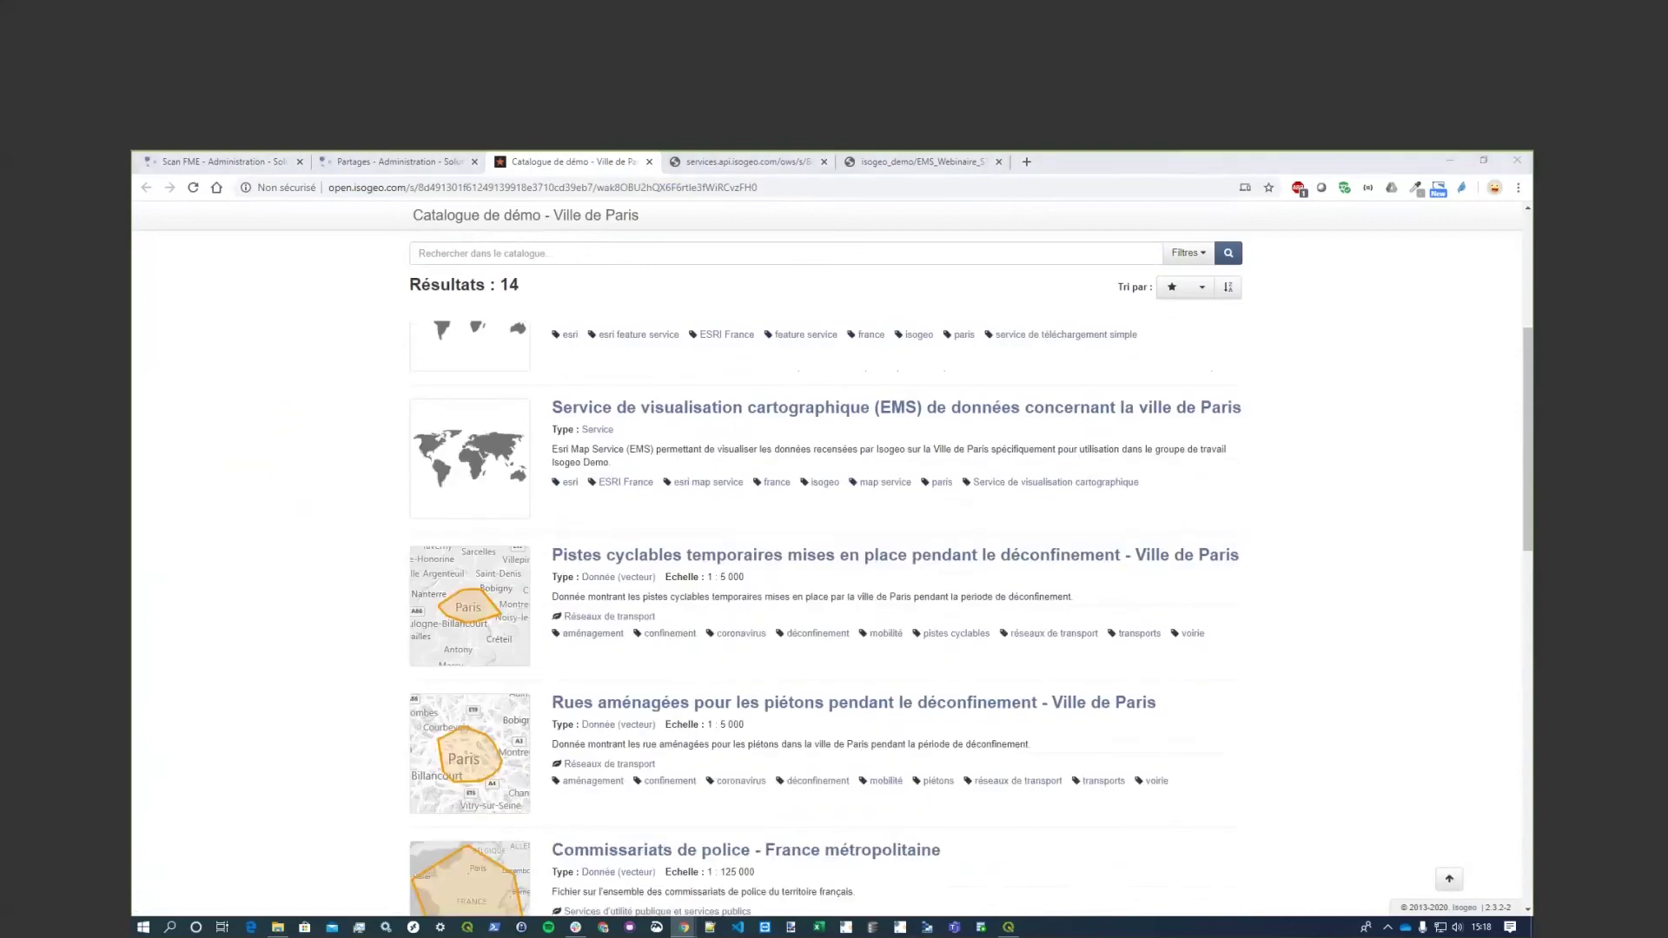
Set the OpenCatalog search filter to the resource type Service.
{"action": "left_click", "coordinate": [786, 253]}
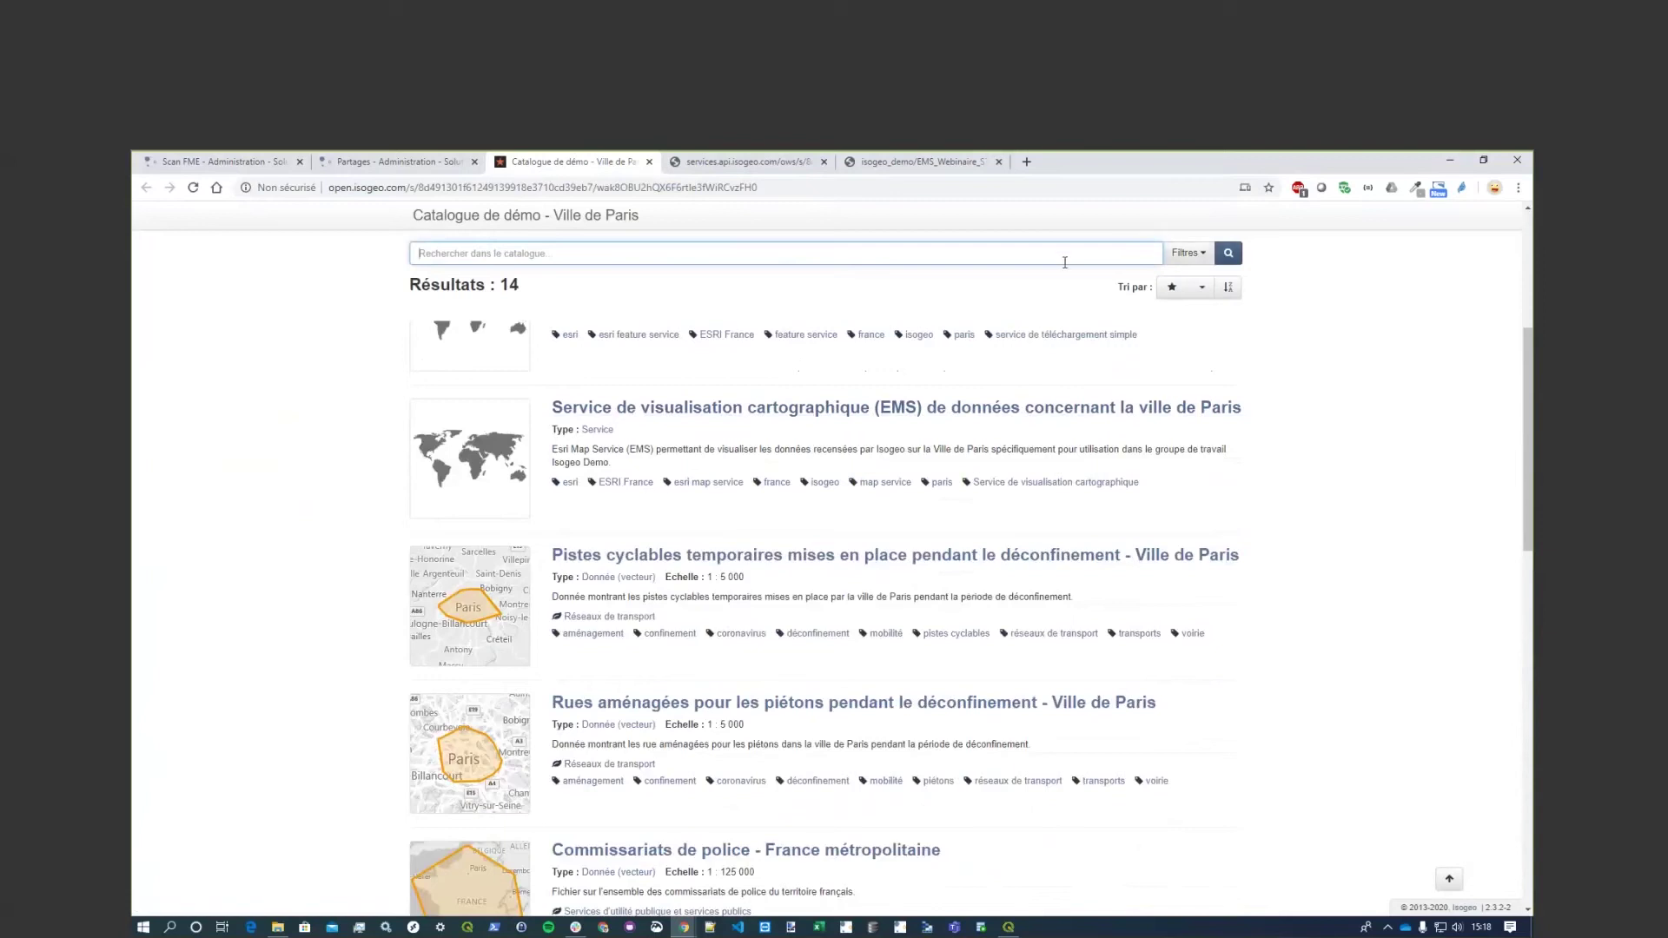
{"action": "left_click", "coordinate": [1187, 253]}
{"action": "left_click", "coordinate": [622, 374]}
{"action": "left_click", "coordinate": [630, 430]}
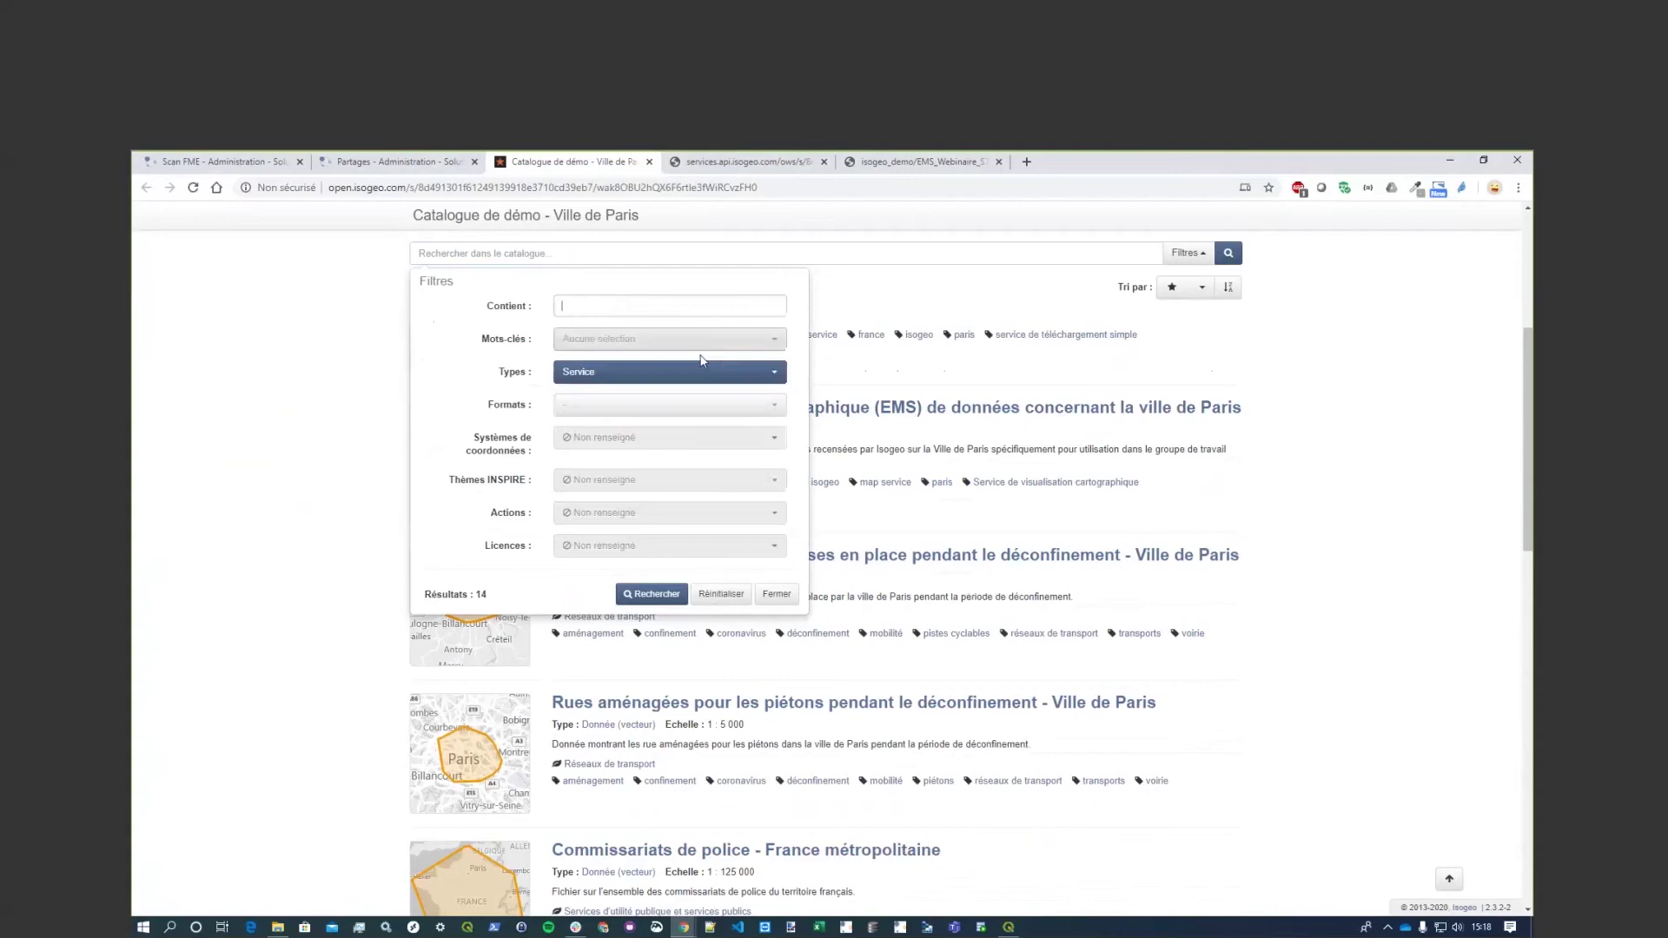
Look through the OpenCatalog keyword filter for terms starting with "dé".
{"action": "left_click", "coordinate": [659, 340]}
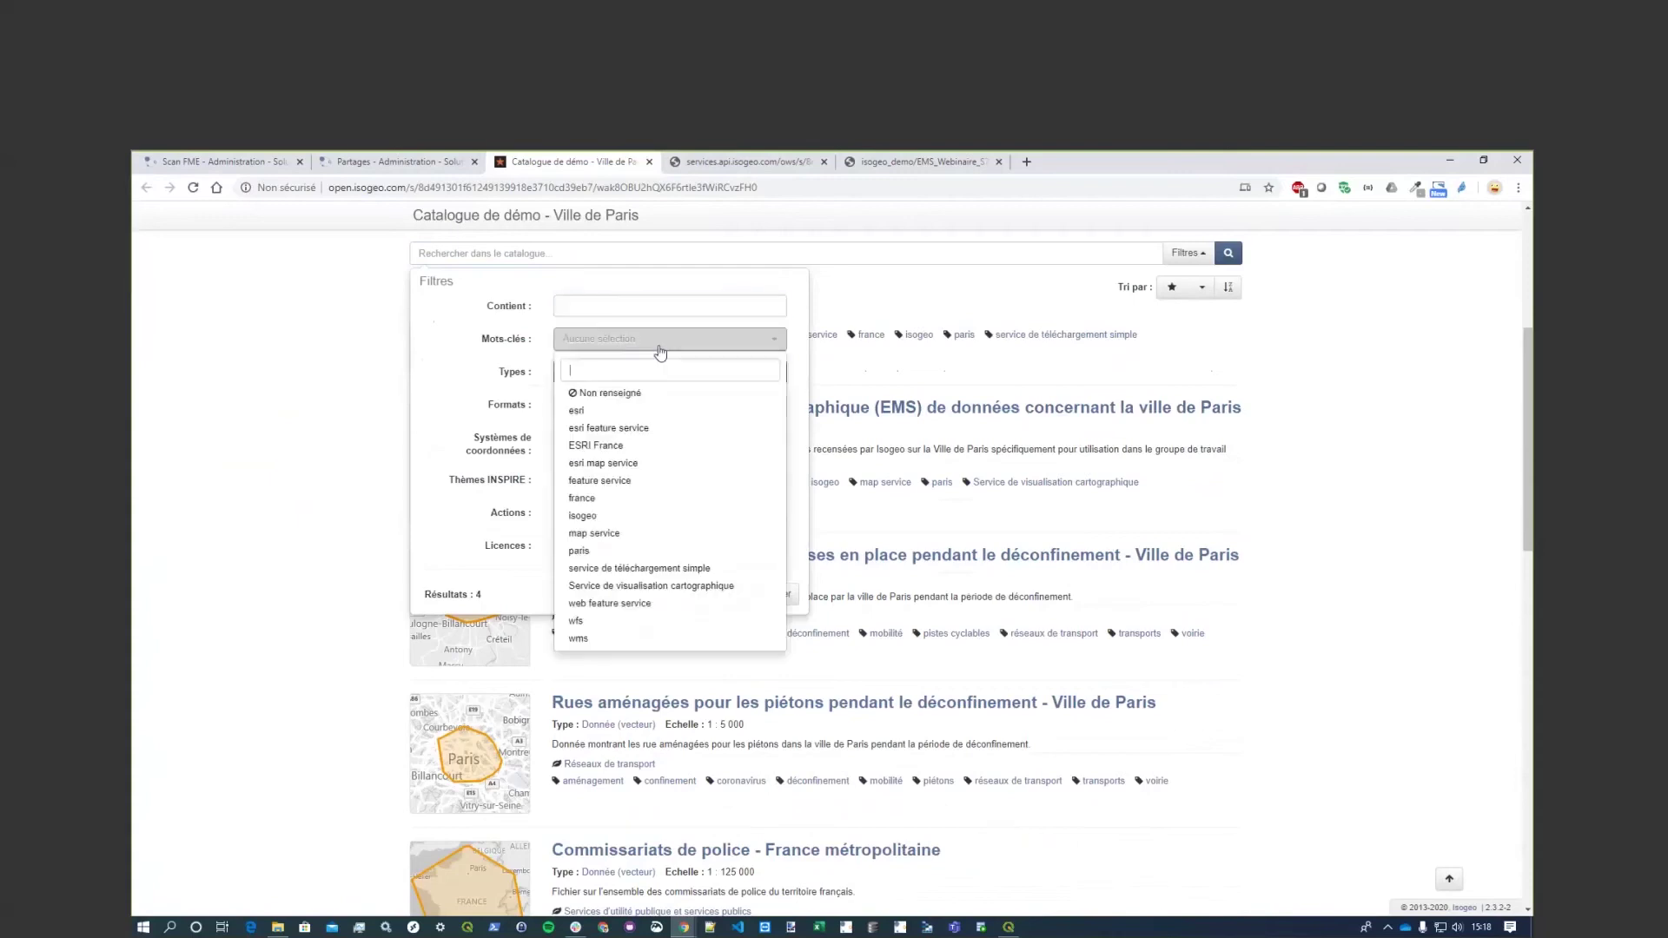
{"action": "type", "text": "dé"}
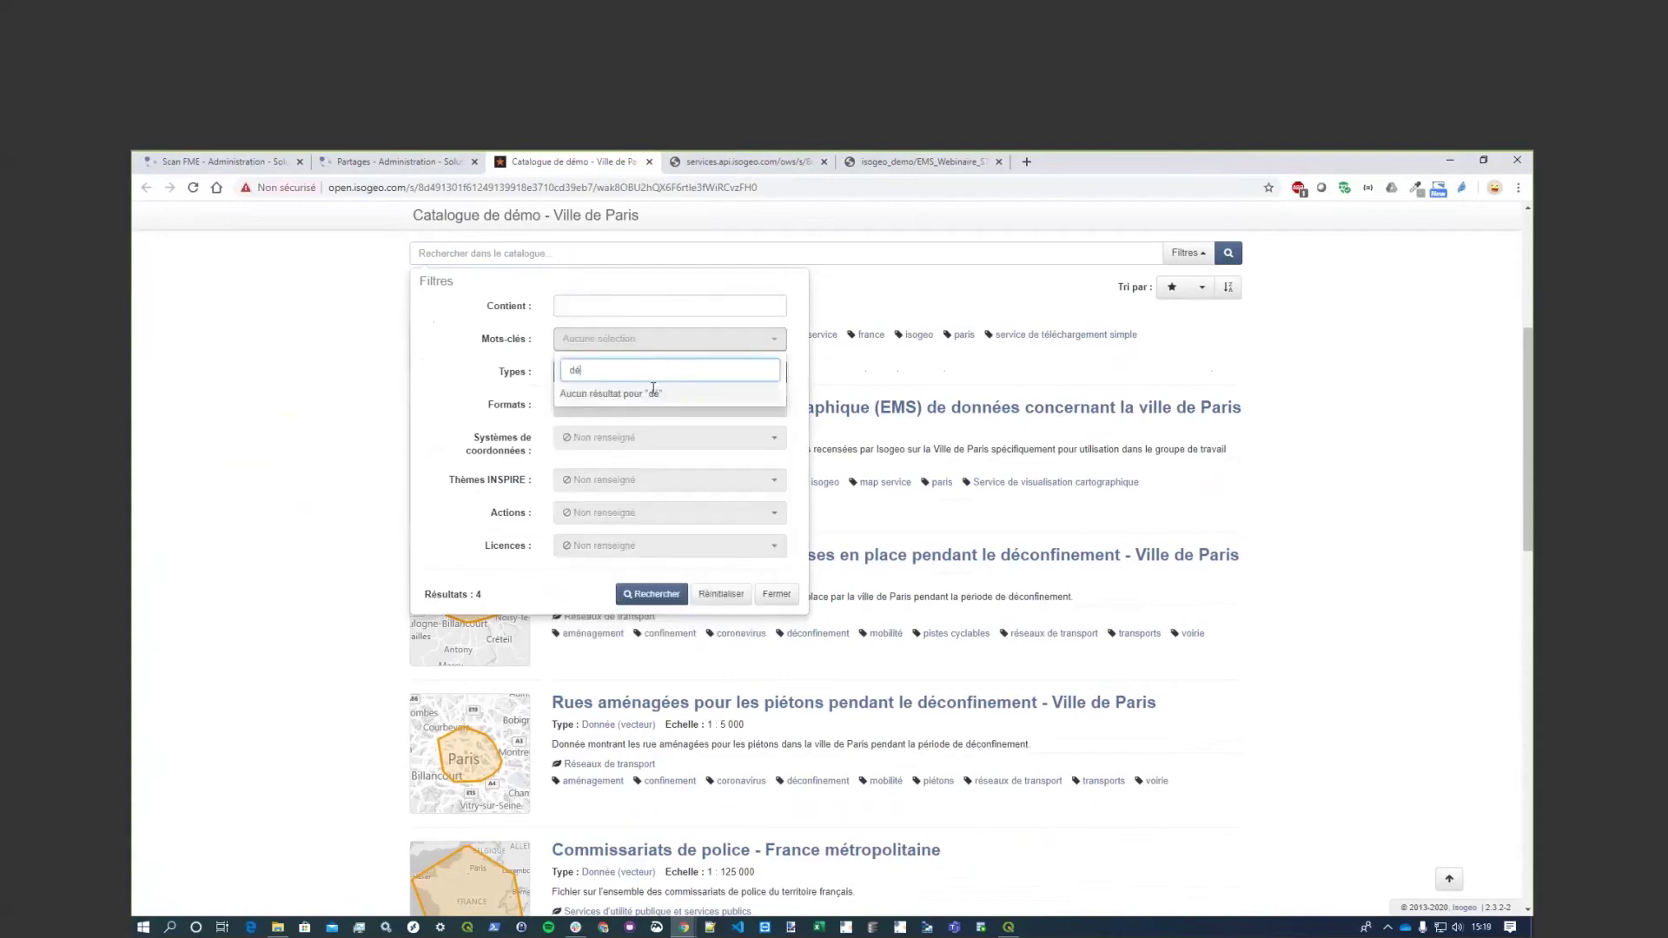
{"action": "key", "text": "BackSpace"}
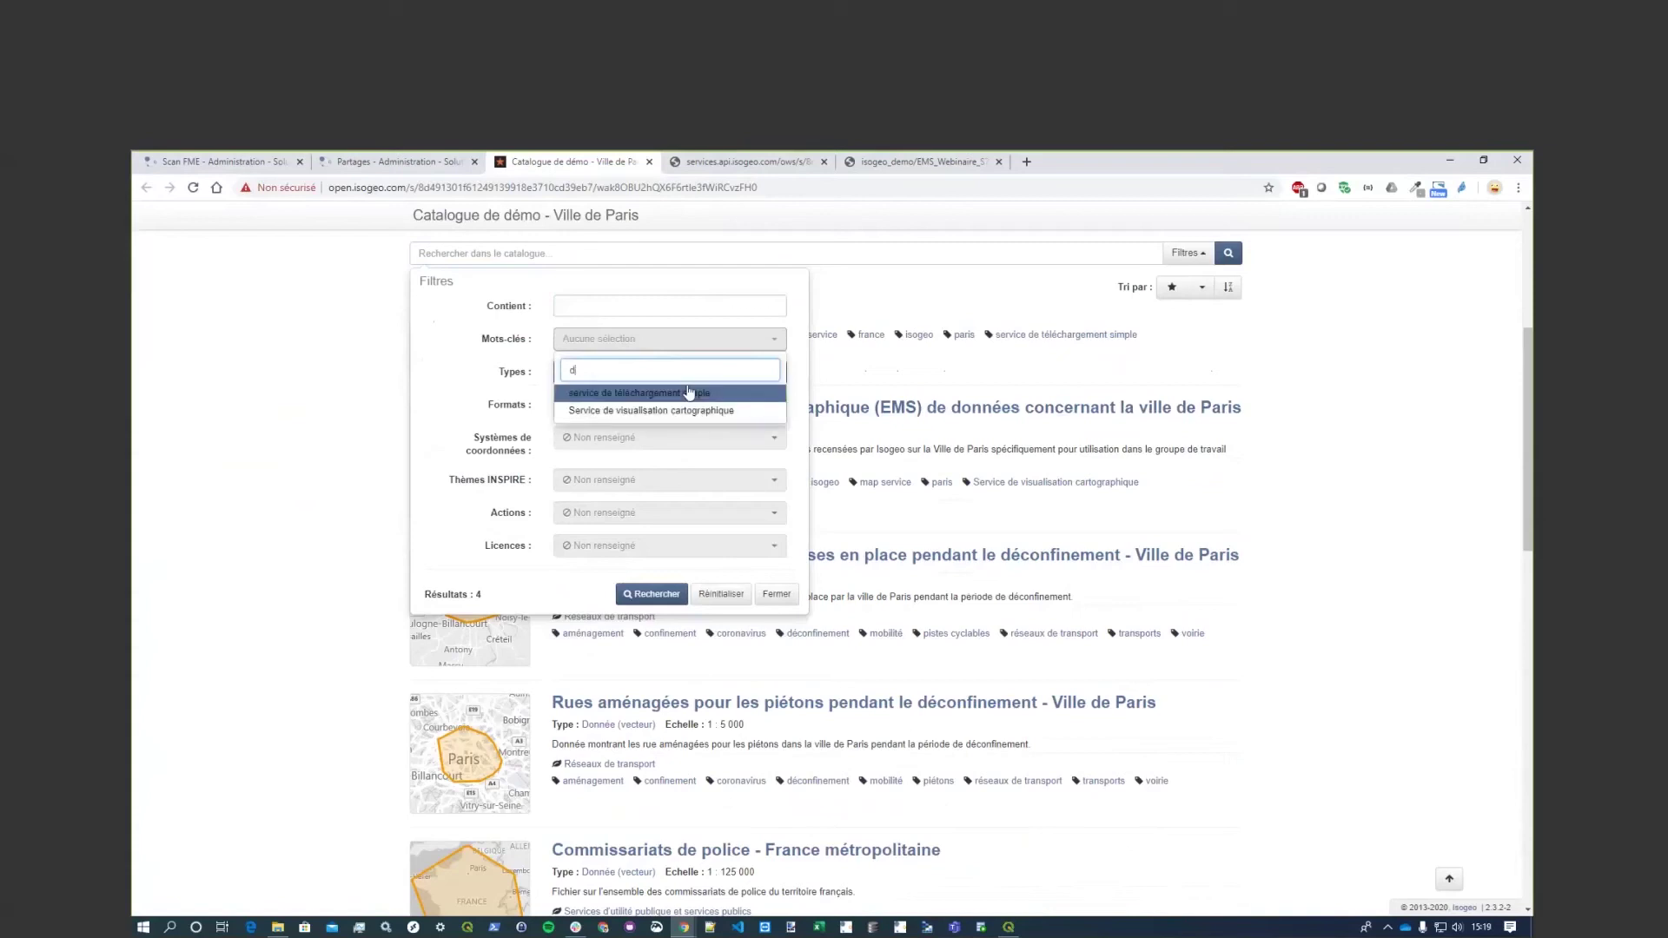
{"action": "key", "text": "BackSpace"}
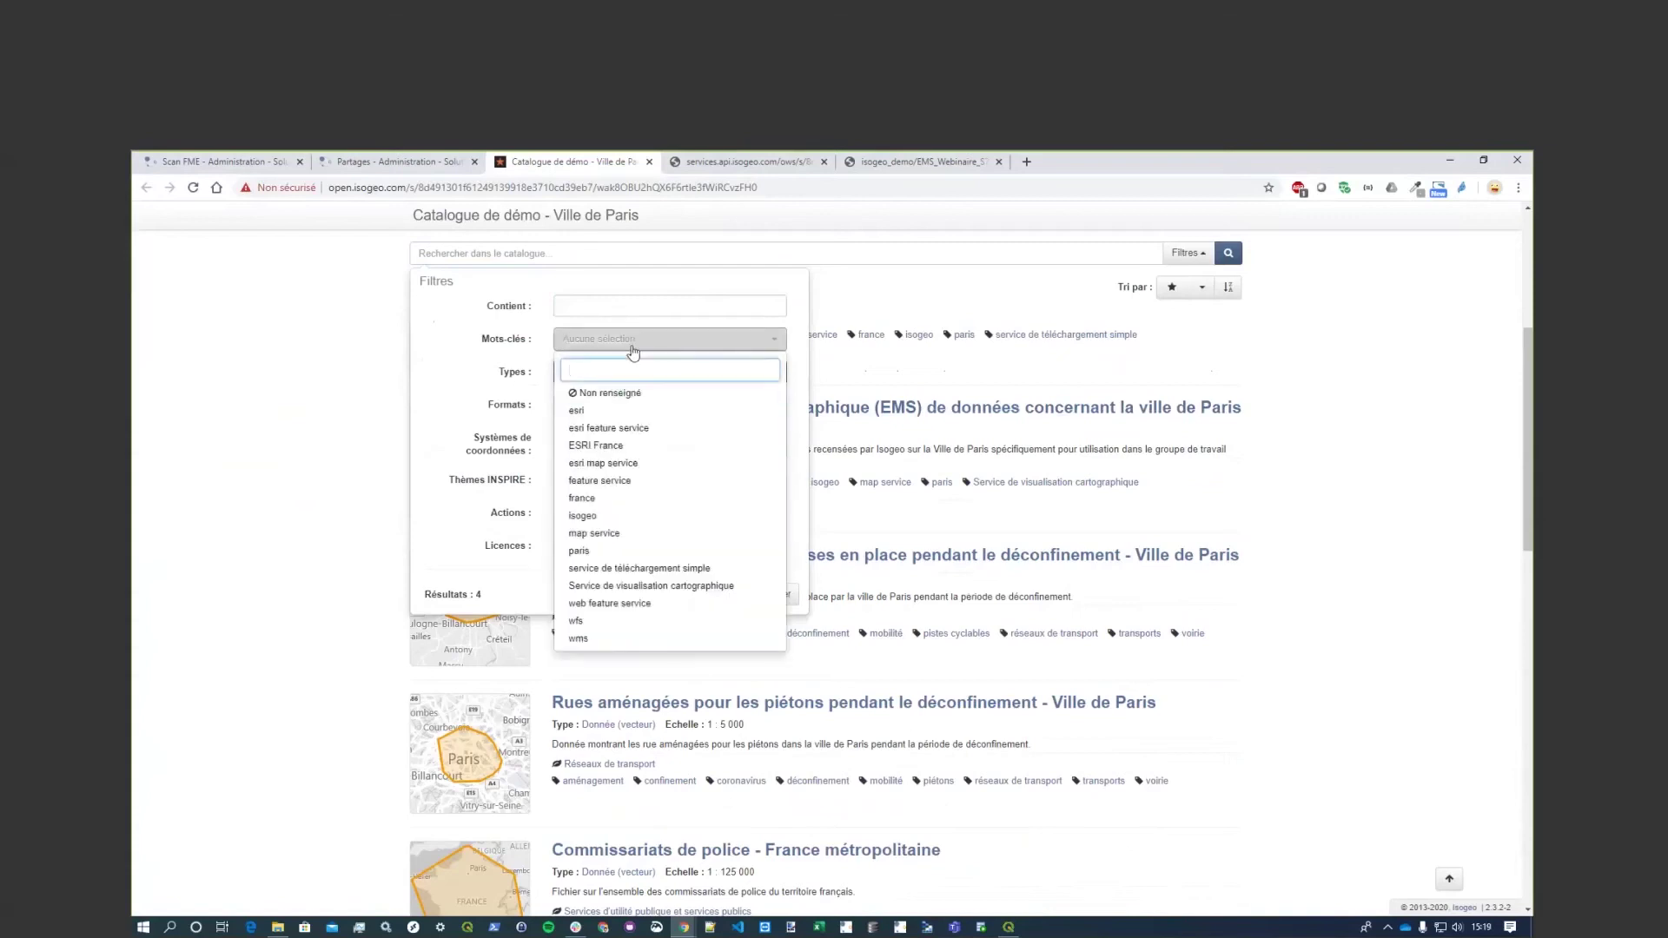
{"action": "type", "text": "d"}
{"action": "left_click", "coordinate": [634, 349]}
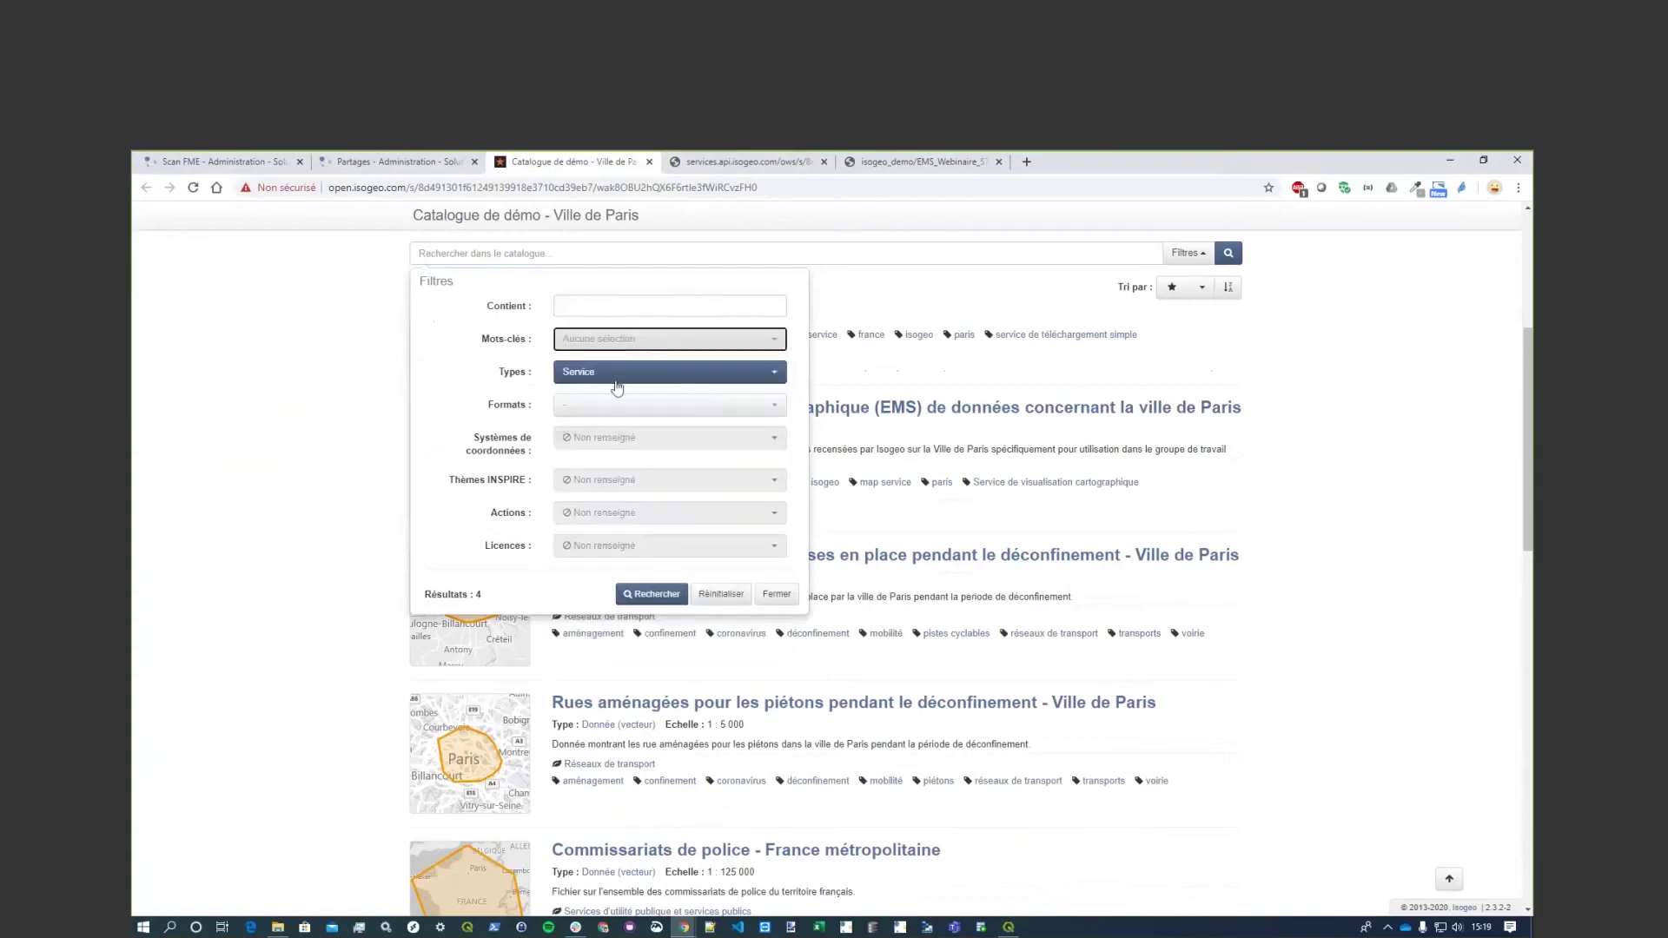
Clear the Service resource type from the OpenCatalog filters and rerun the unfiltered catalogue search.
{"action": "left_click", "coordinate": [615, 373]}
{"action": "left_click", "coordinate": [592, 400]}
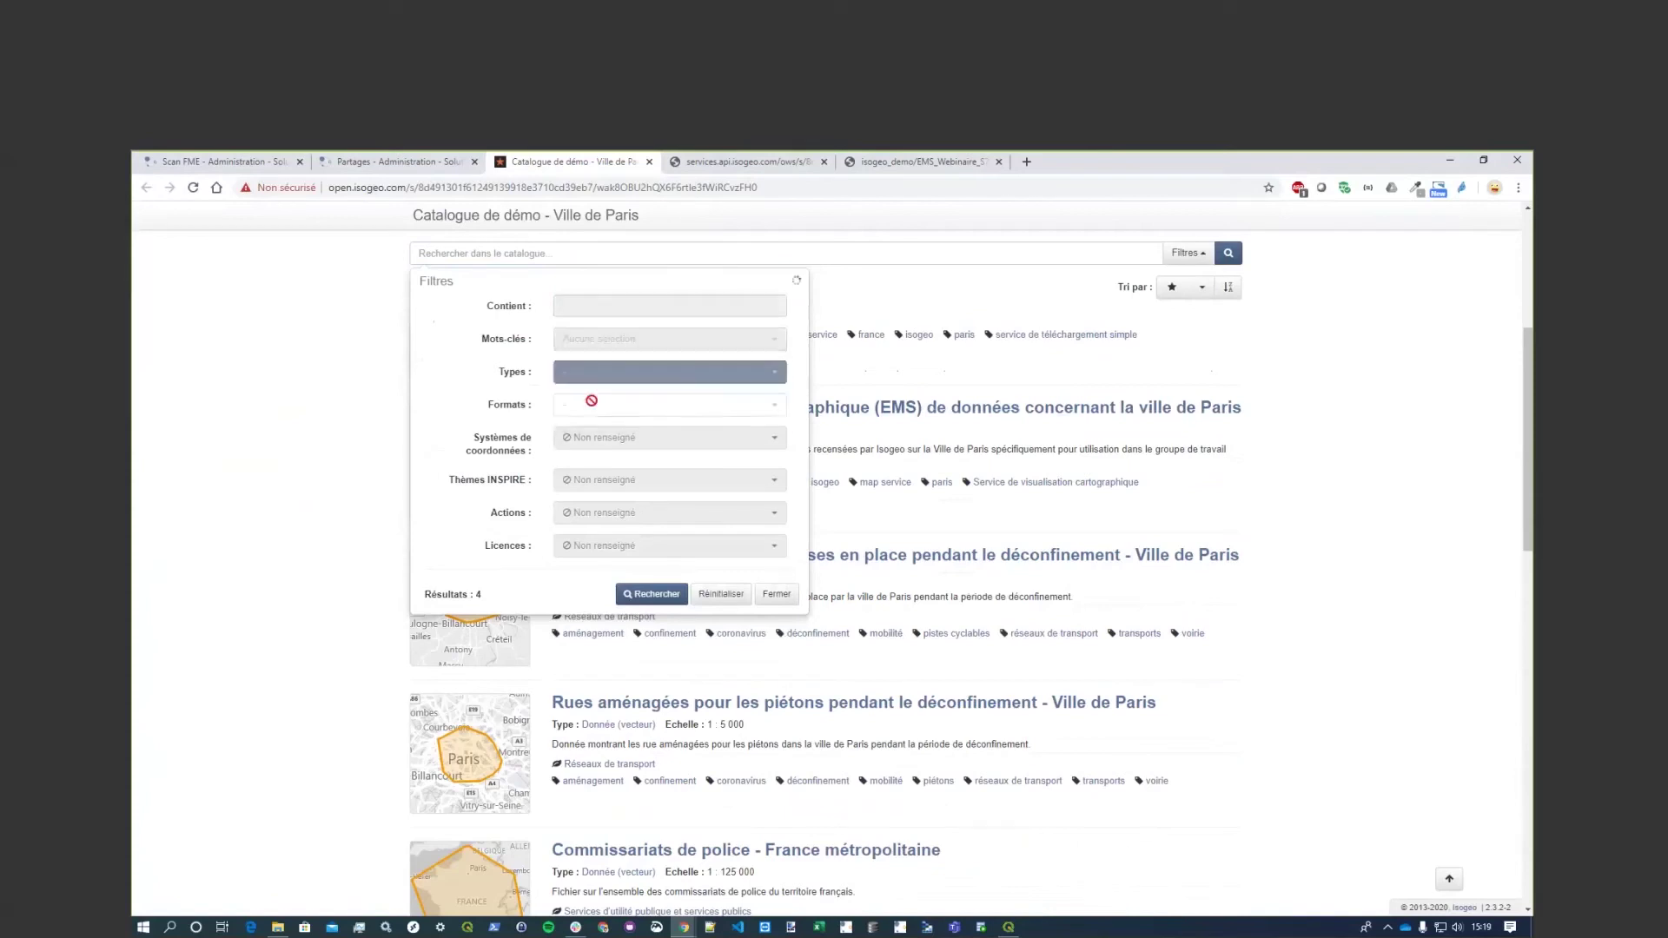
{"action": "left_click", "coordinate": [596, 377]}
{"action": "left_click", "coordinate": [596, 420]}
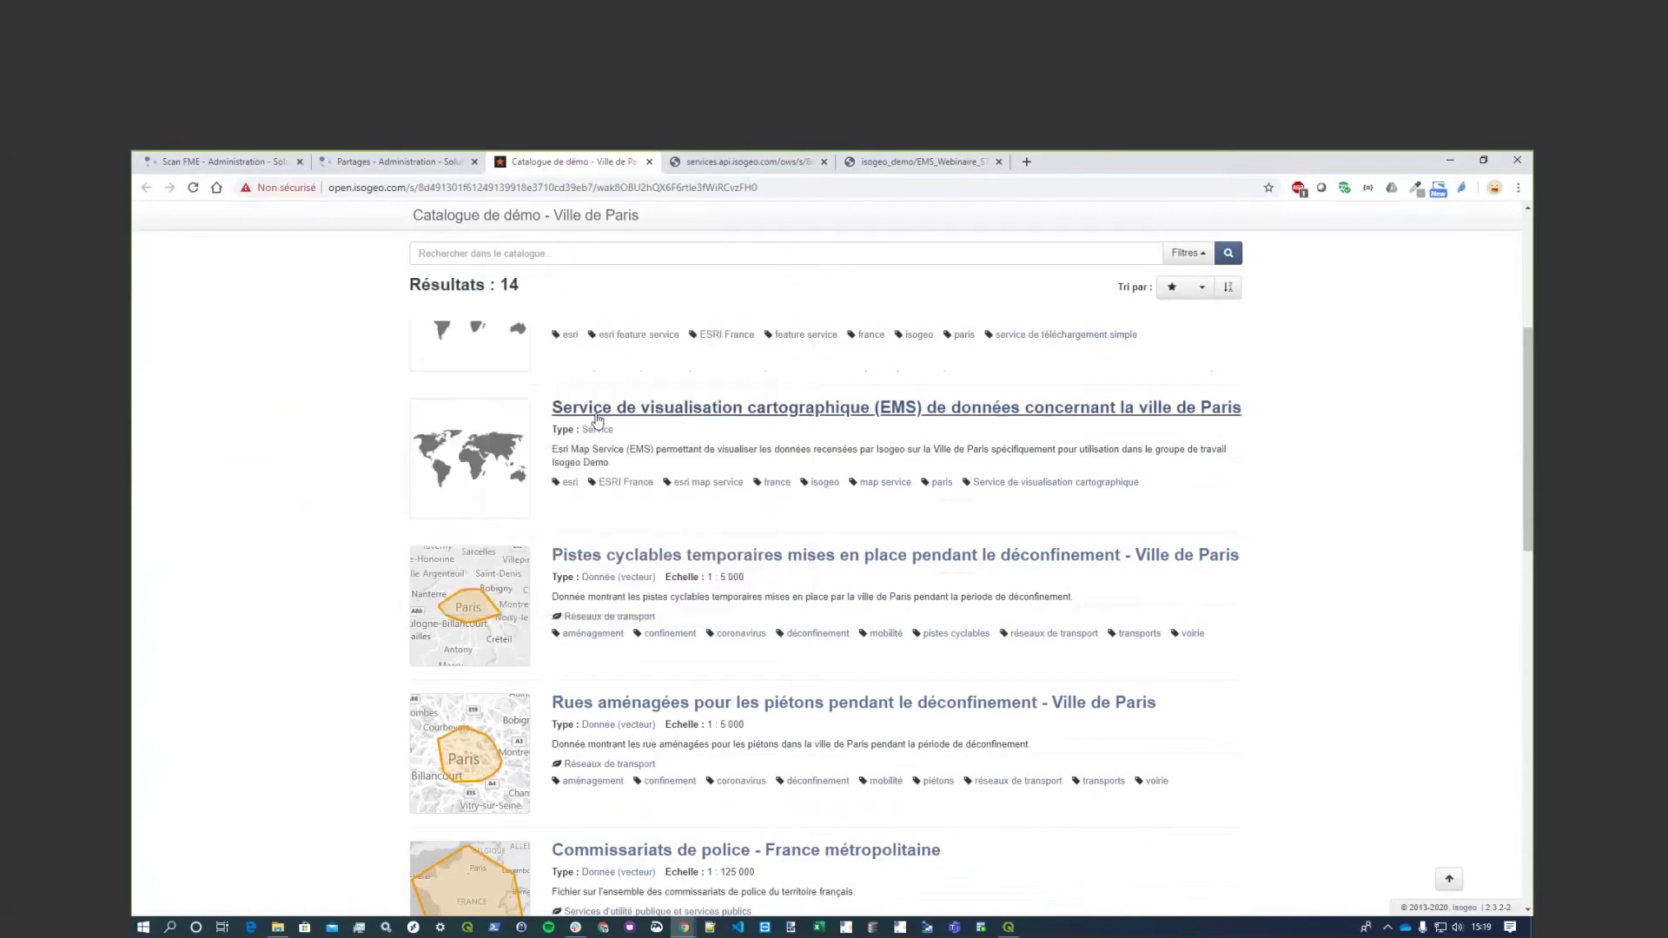
{"action": "left_click", "coordinate": [1232, 258]}
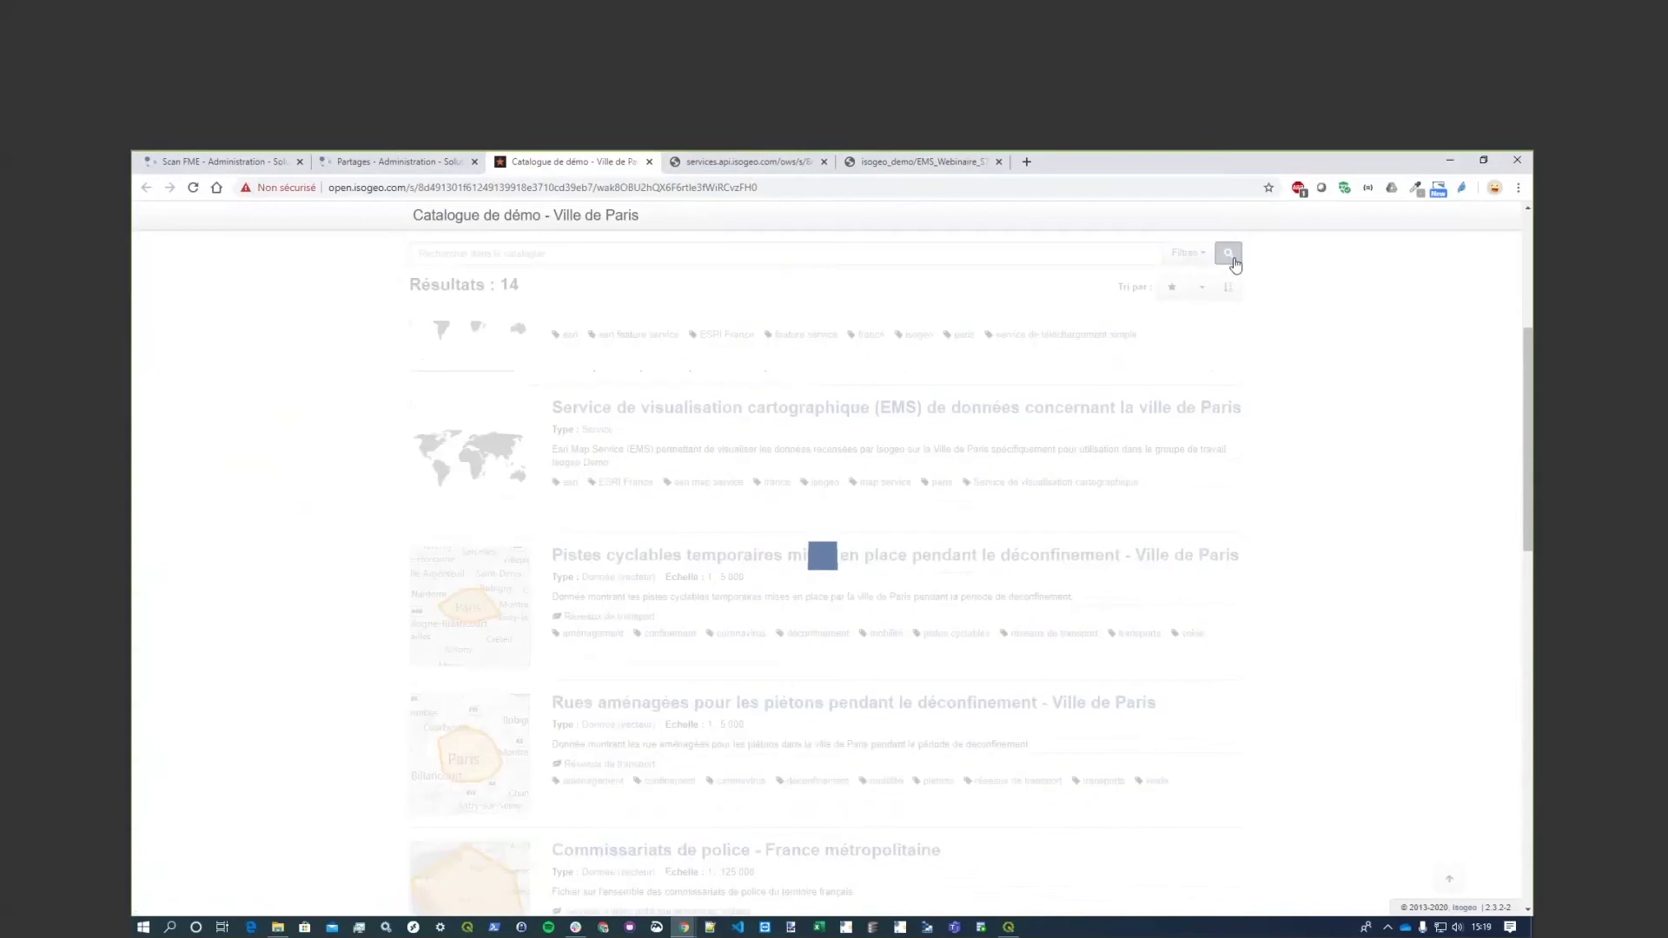
{"action": "left_click", "coordinate": [1189, 253]}
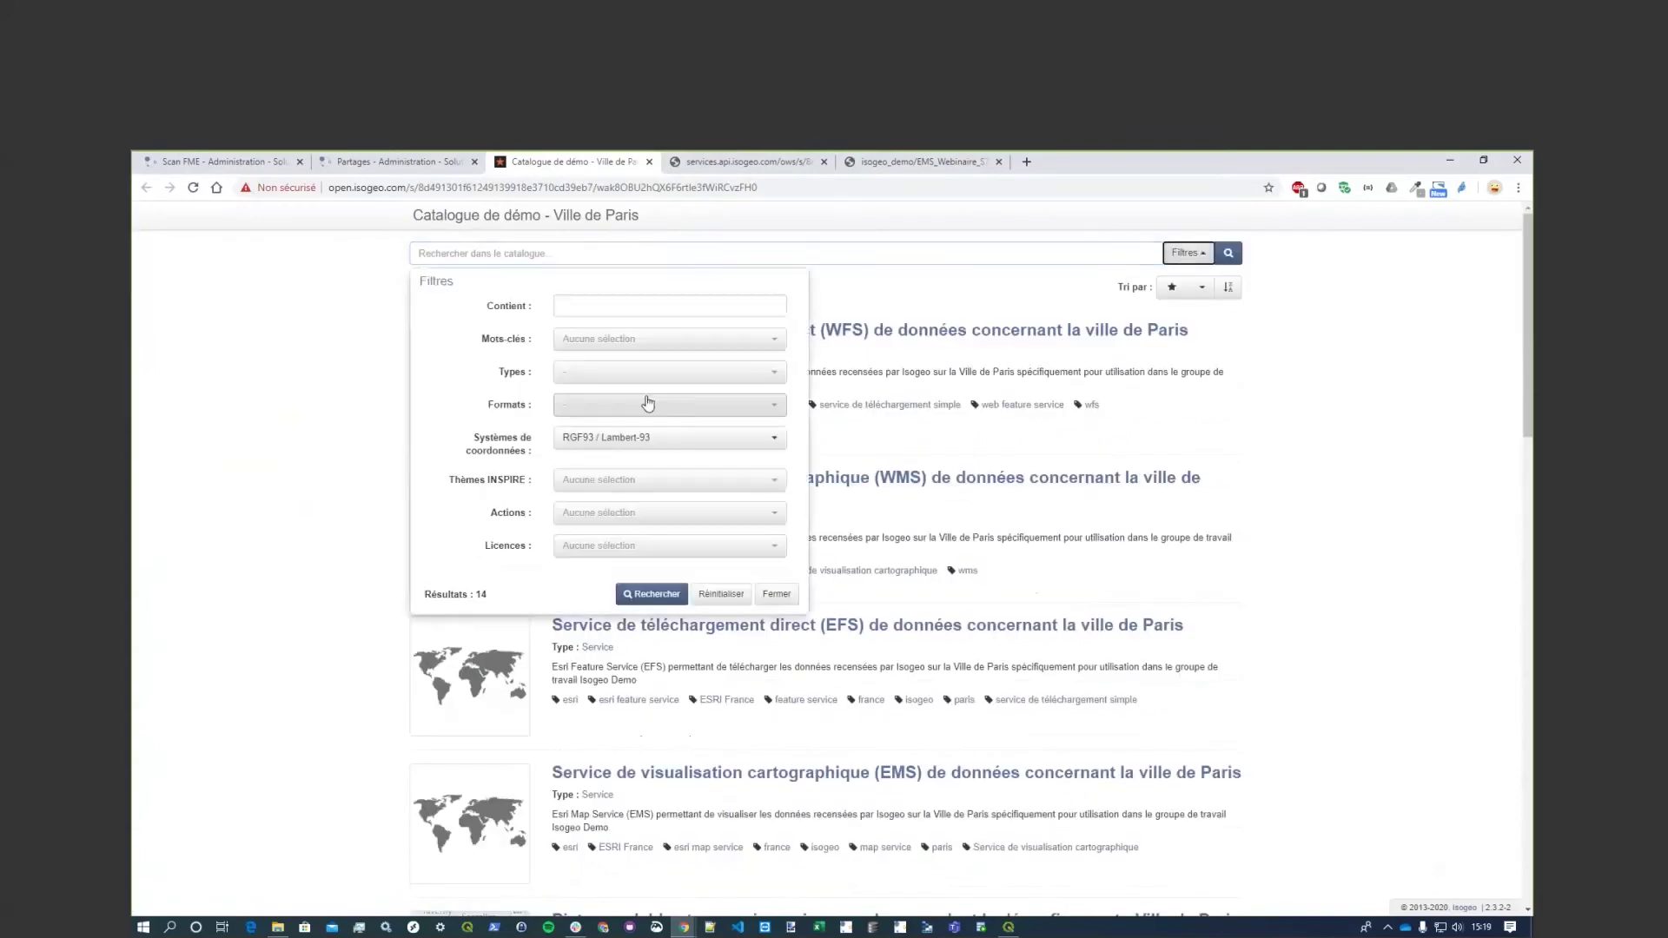
{"action": "left_click", "coordinate": [648, 374]}
{"action": "left_click", "coordinate": [622, 430]}
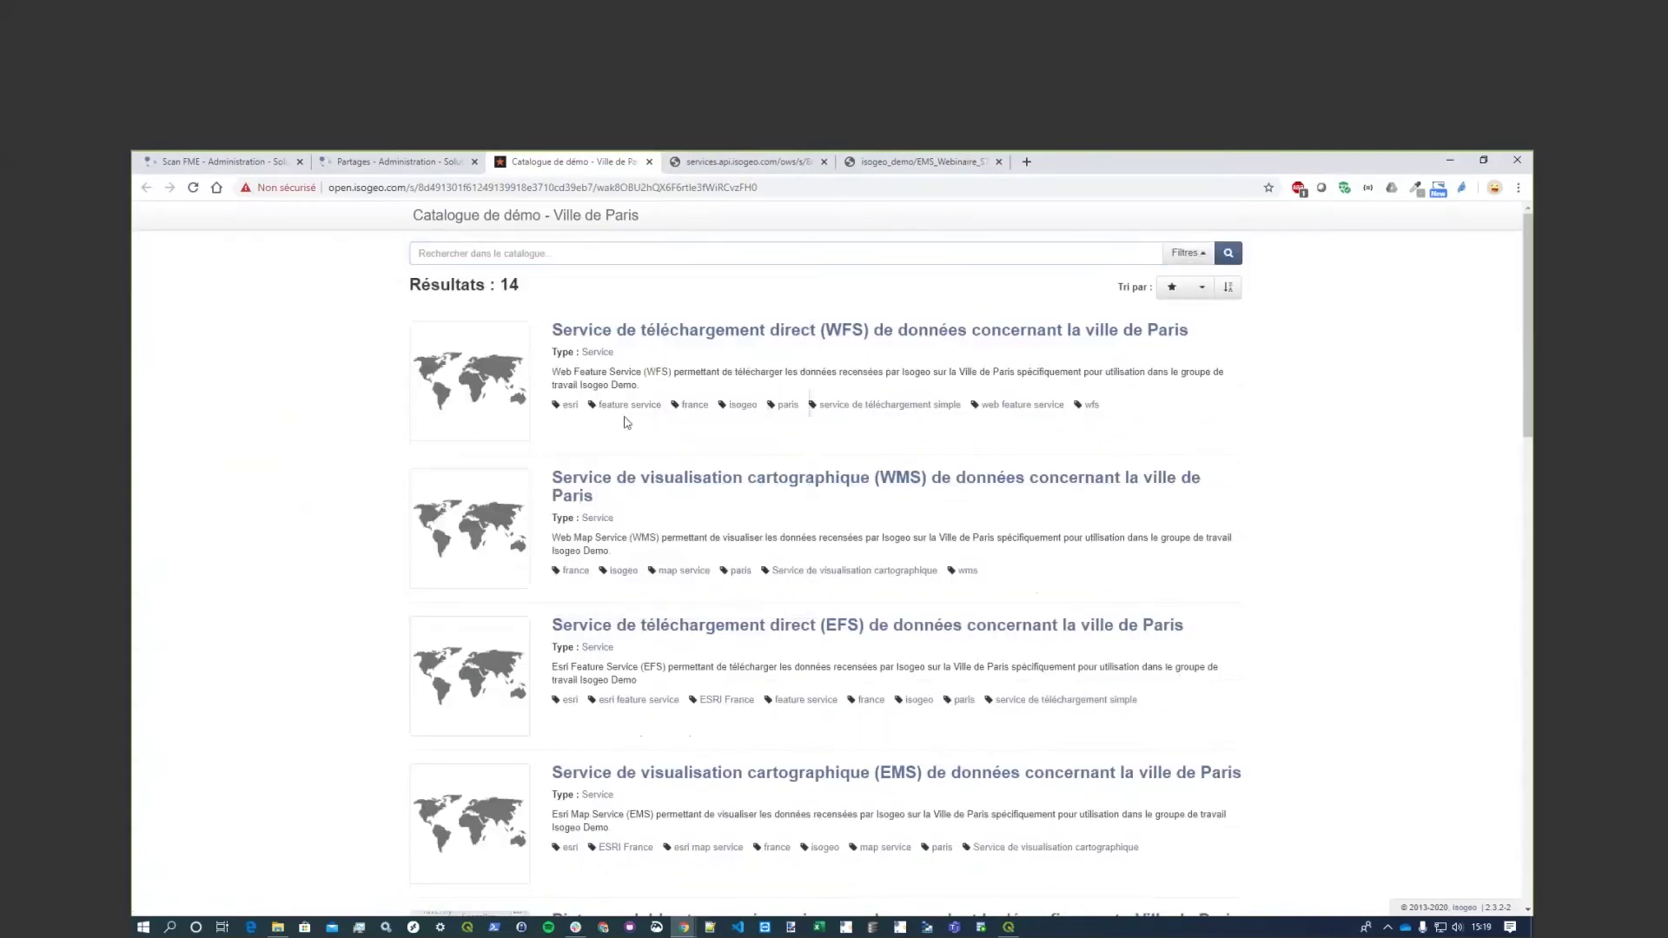
Filter the OpenCatalog by the keyword déconfinement and run the search.
{"action": "left_click", "coordinate": [1188, 254]}
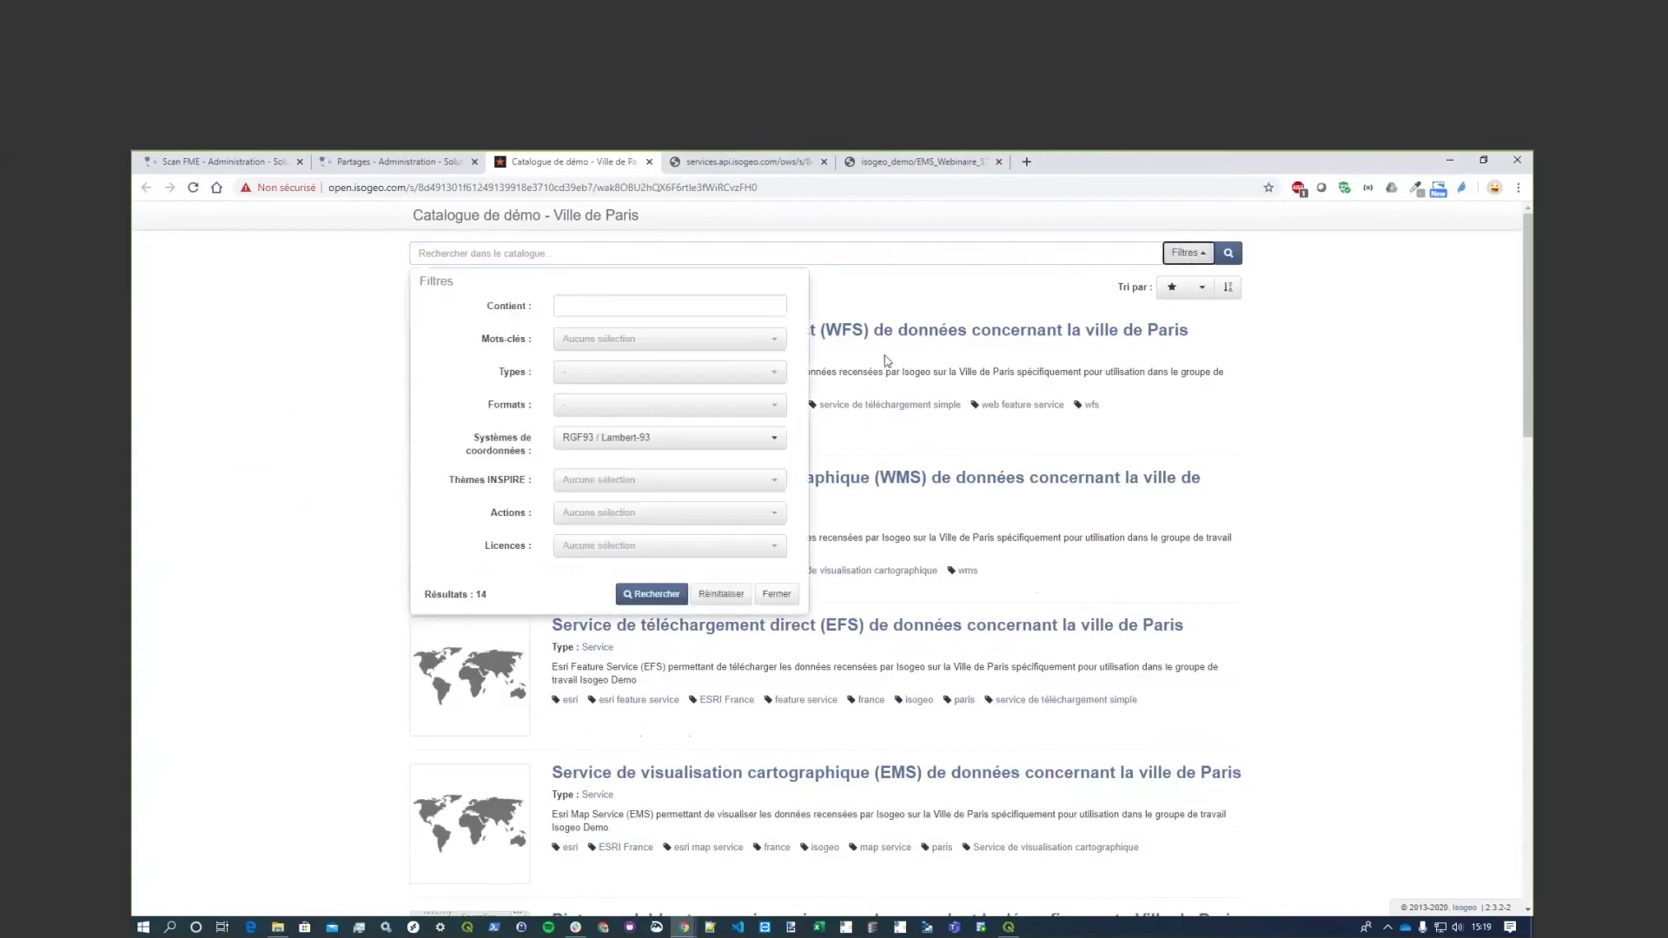
{"action": "left_click", "coordinate": [725, 372]}
{"action": "left_click", "coordinate": [737, 339]}
{"action": "left_click", "coordinate": [734, 341]}
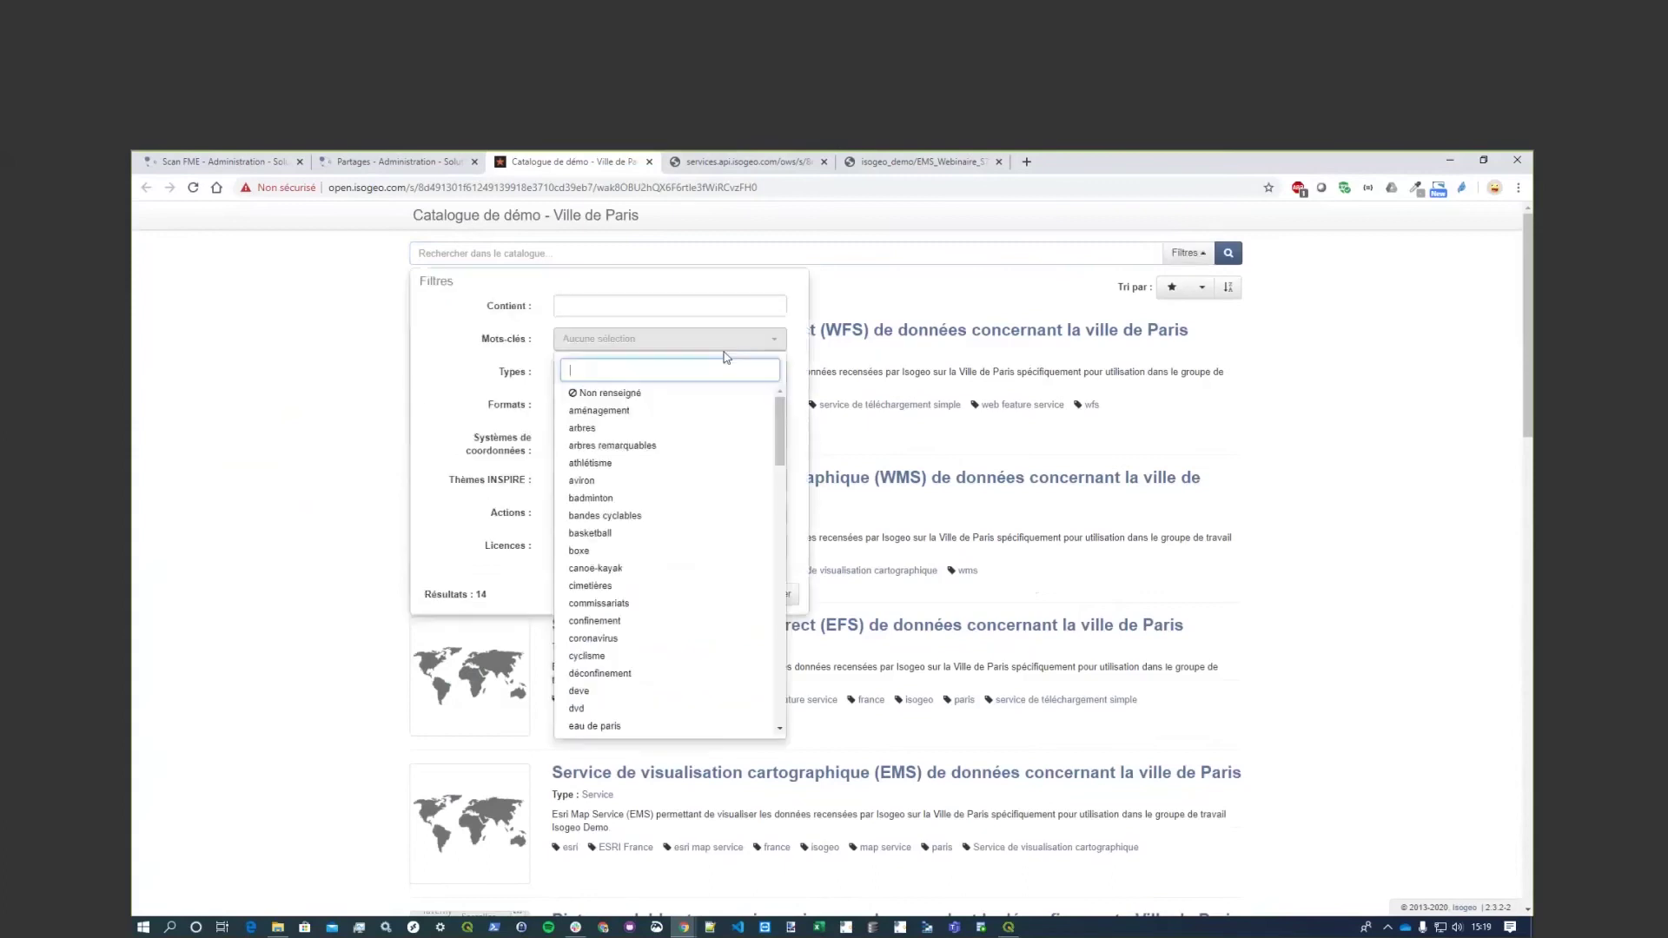
{"action": "type", "text": "da"}
{"action": "left_click", "coordinate": [638, 394]}
{"action": "left_click", "coordinate": [669, 480]}
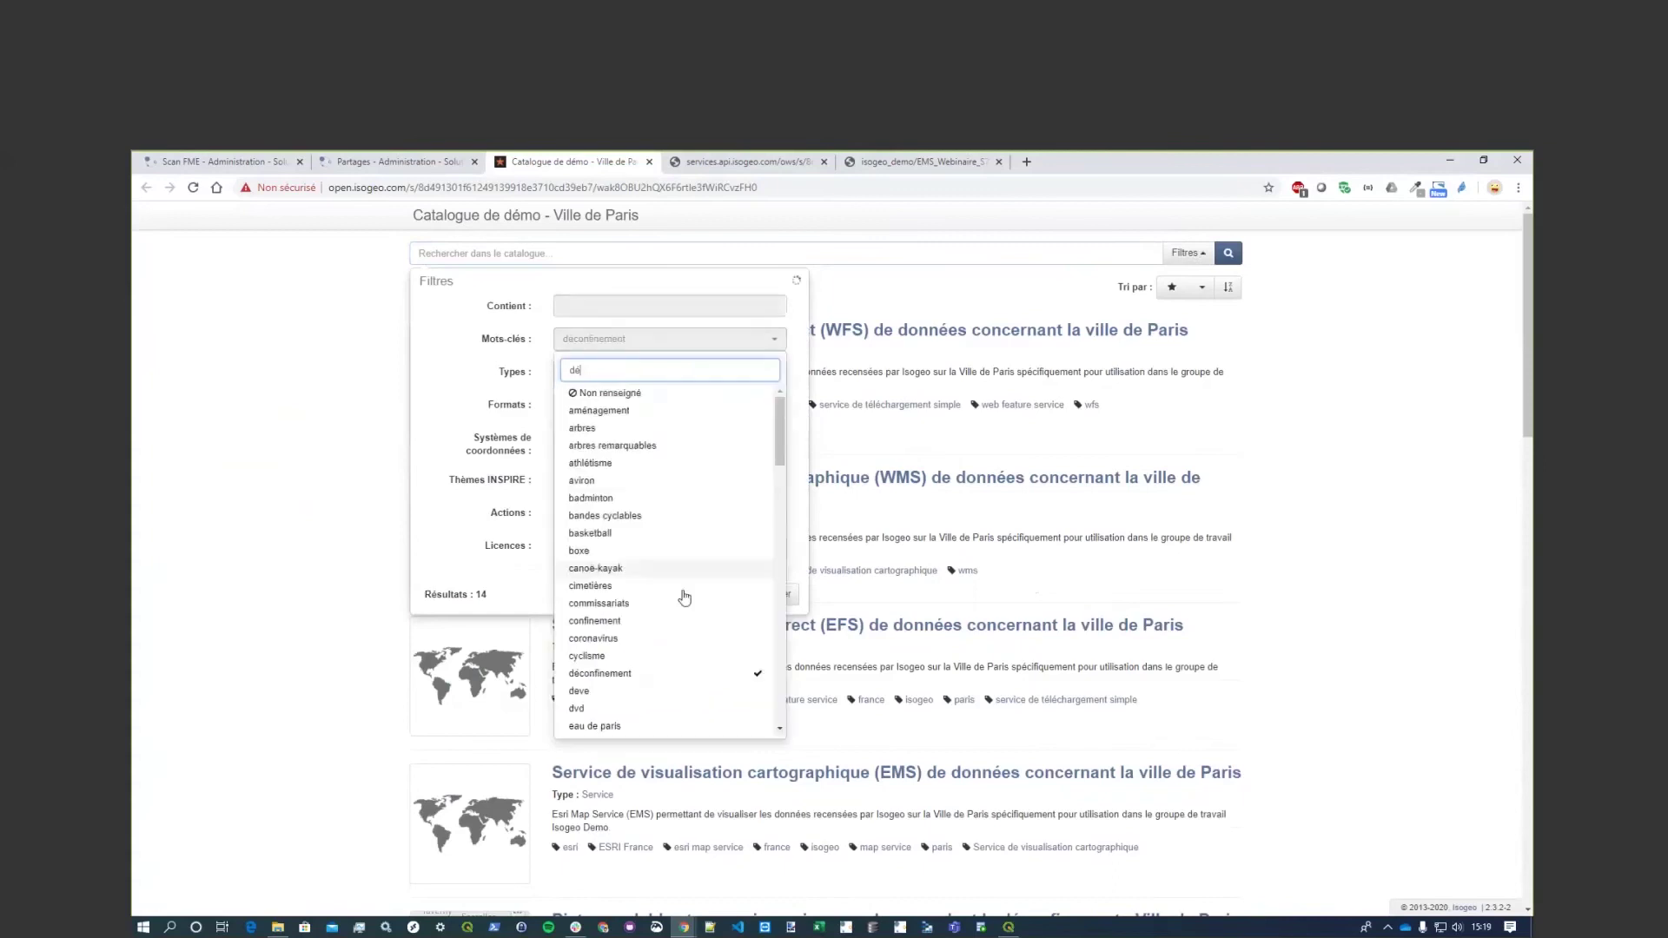
{"action": "left_click", "coordinate": [685, 596]}
{"action": "left_click", "coordinate": [650, 594]}
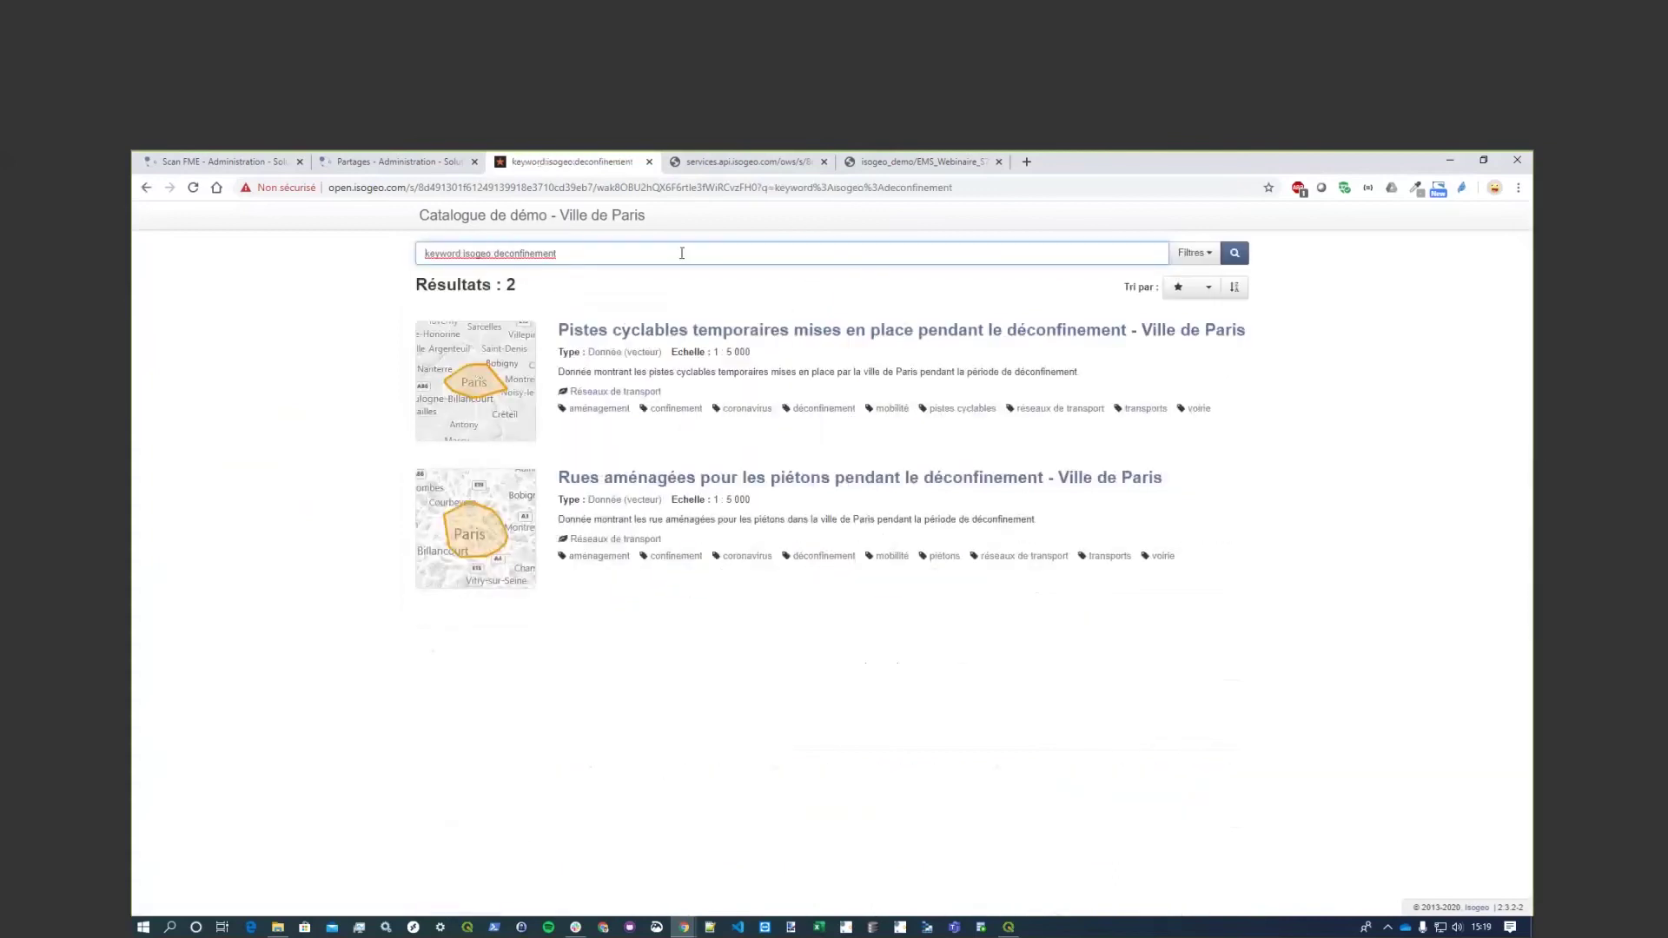
Open the record on temporary cycle paths during déconfinement, expand its attributes, and review its history, licence, limitations and contacts.
{"action": "left_click", "coordinate": [802, 338]}
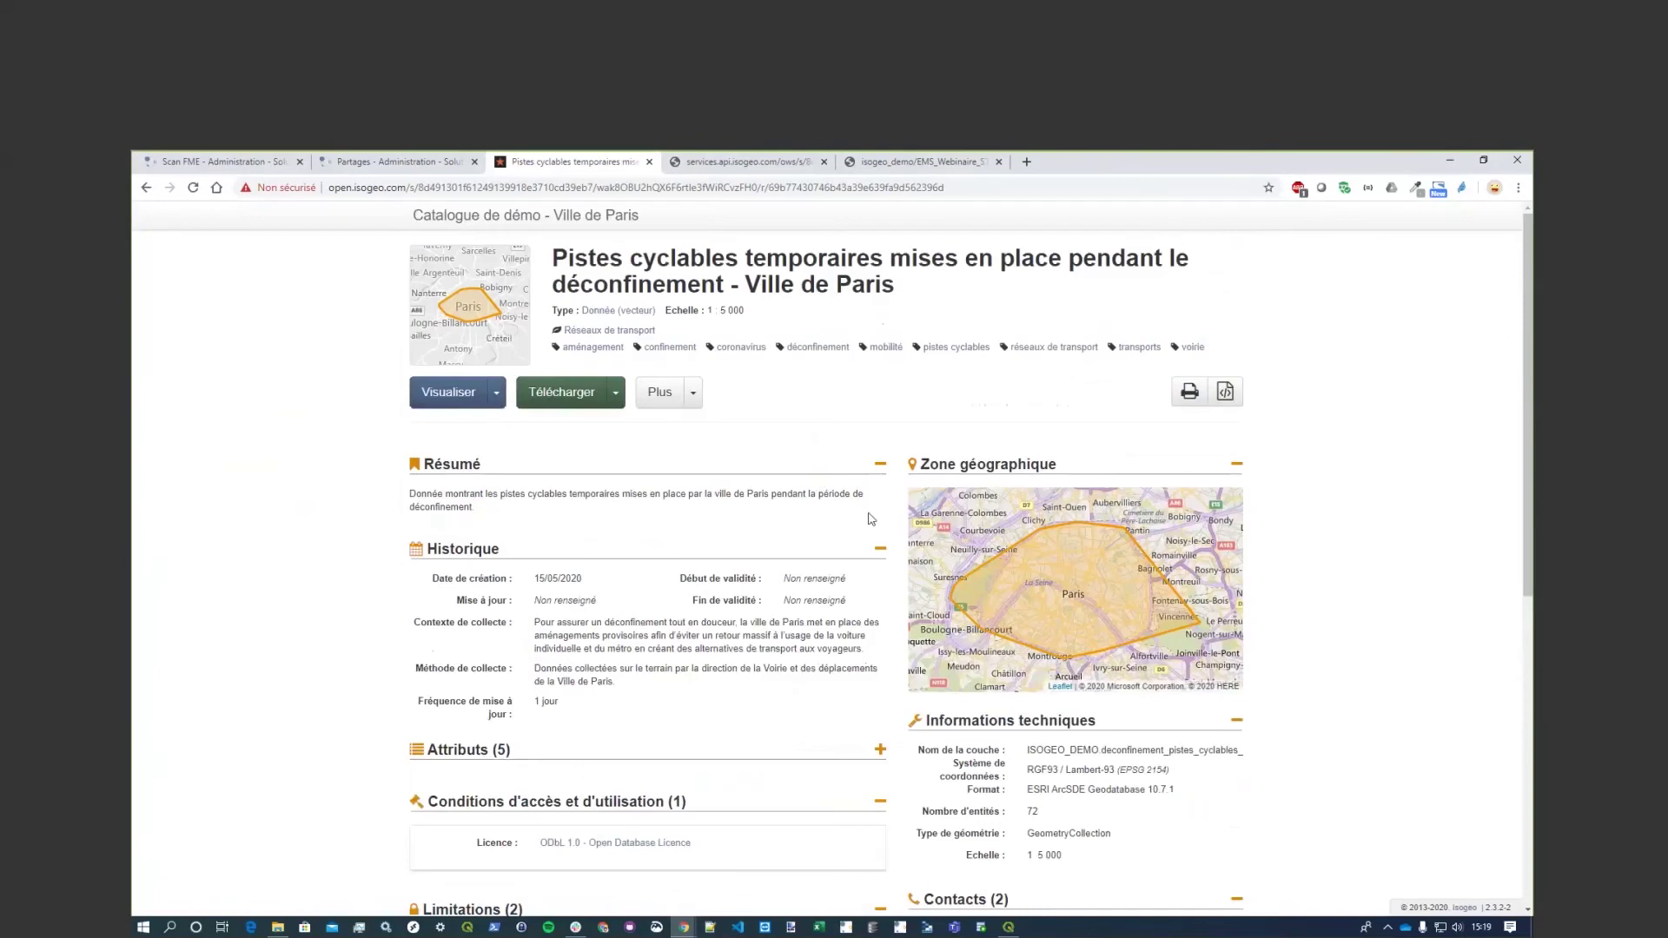
{"action": "scroll", "coordinate": [861, 532], "scroll_direction": "down", "scroll_amount": 2}
{"action": "scroll", "coordinate": [861, 531], "scroll_direction": "down", "scroll_amount": 1}
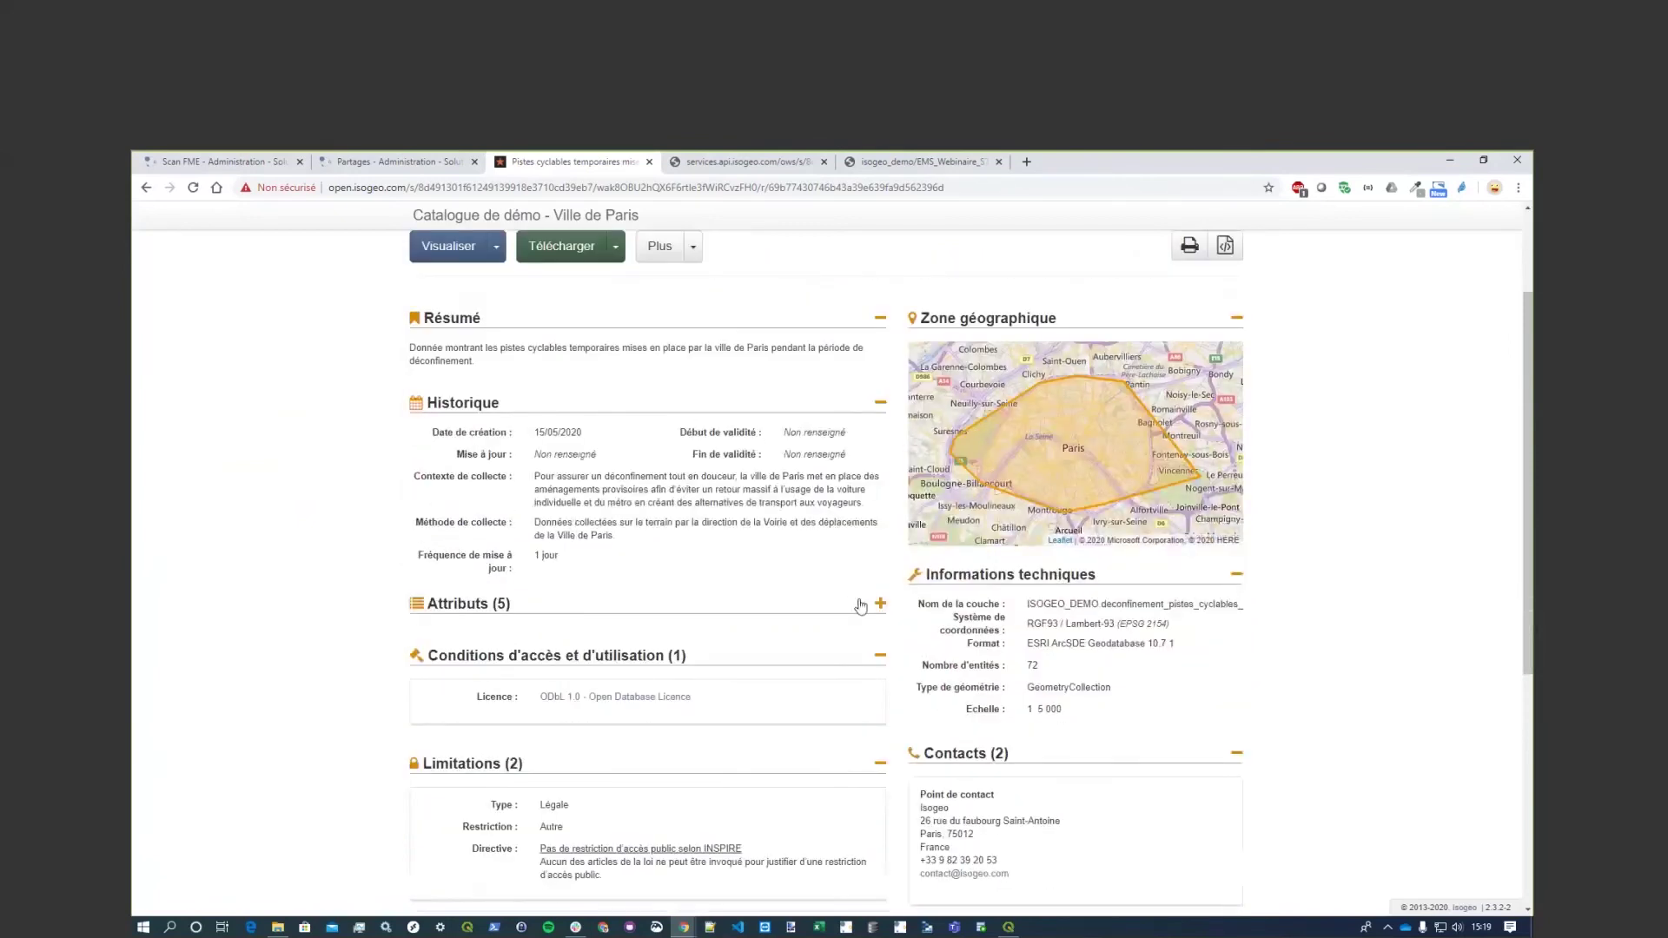
{"action": "left_click", "coordinate": [860, 605]}
{"action": "scroll", "coordinate": [786, 662], "scroll_direction": "down", "scroll_amount": 5}
{"action": "scroll", "coordinate": [875, 712], "scroll_direction": "down", "scroll_amount": 5}
{"action": "scroll", "coordinate": [875, 720], "scroll_direction": "up", "scroll_amount": 4}
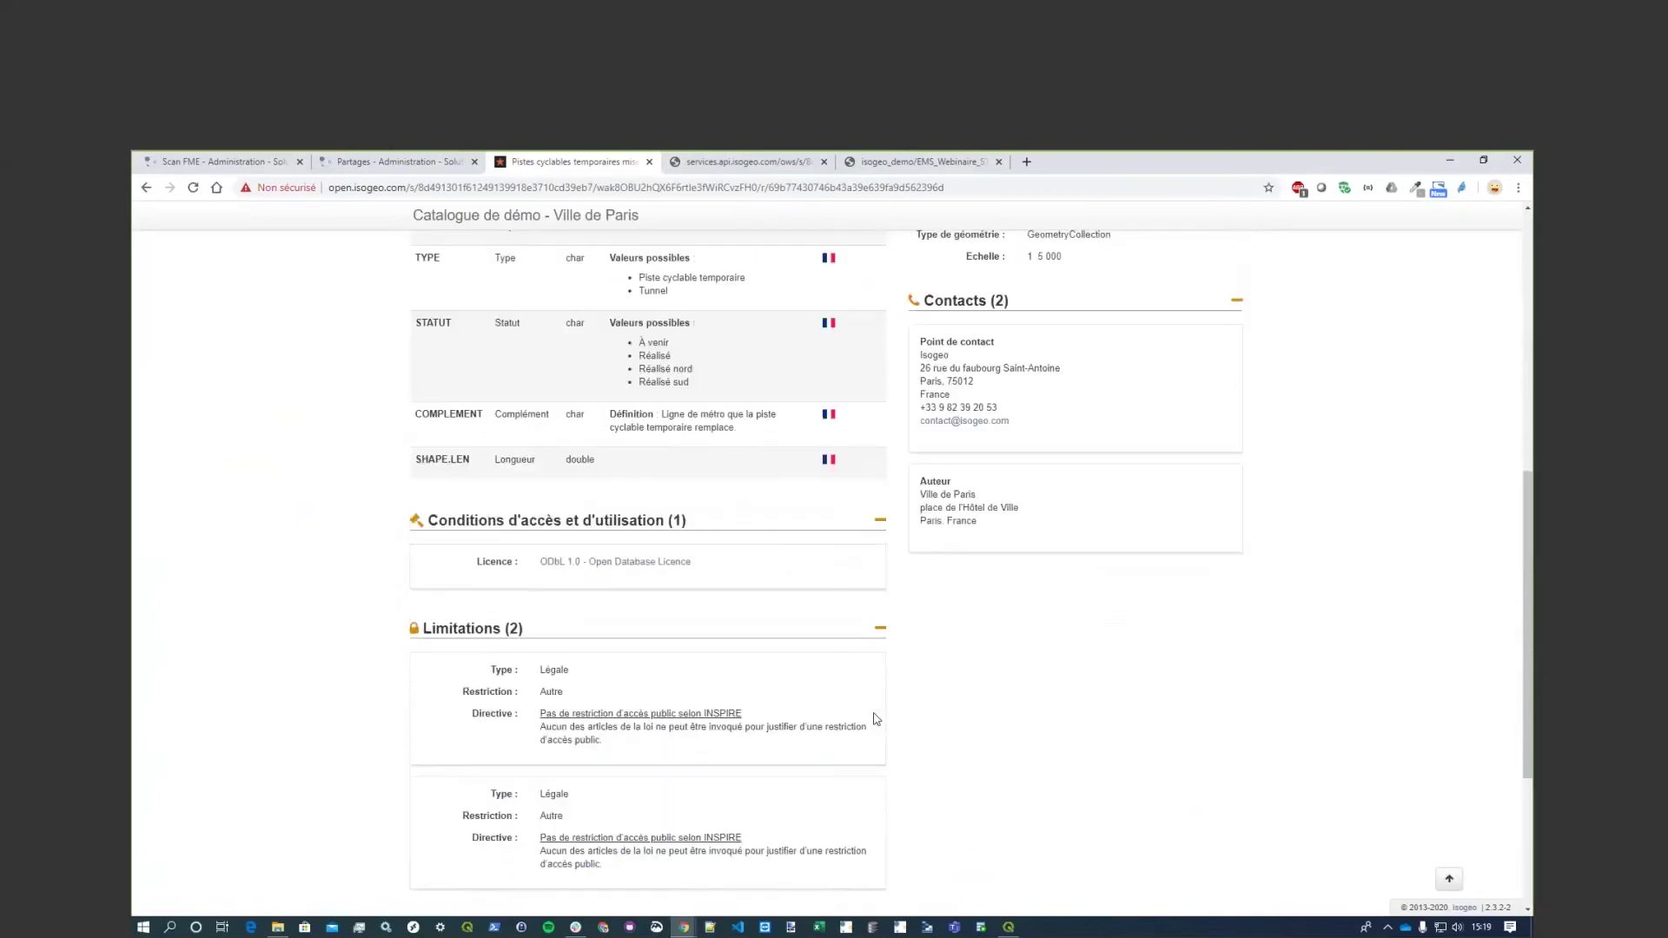
{"action": "scroll", "coordinate": [874, 721], "scroll_direction": "up", "scroll_amount": 5}
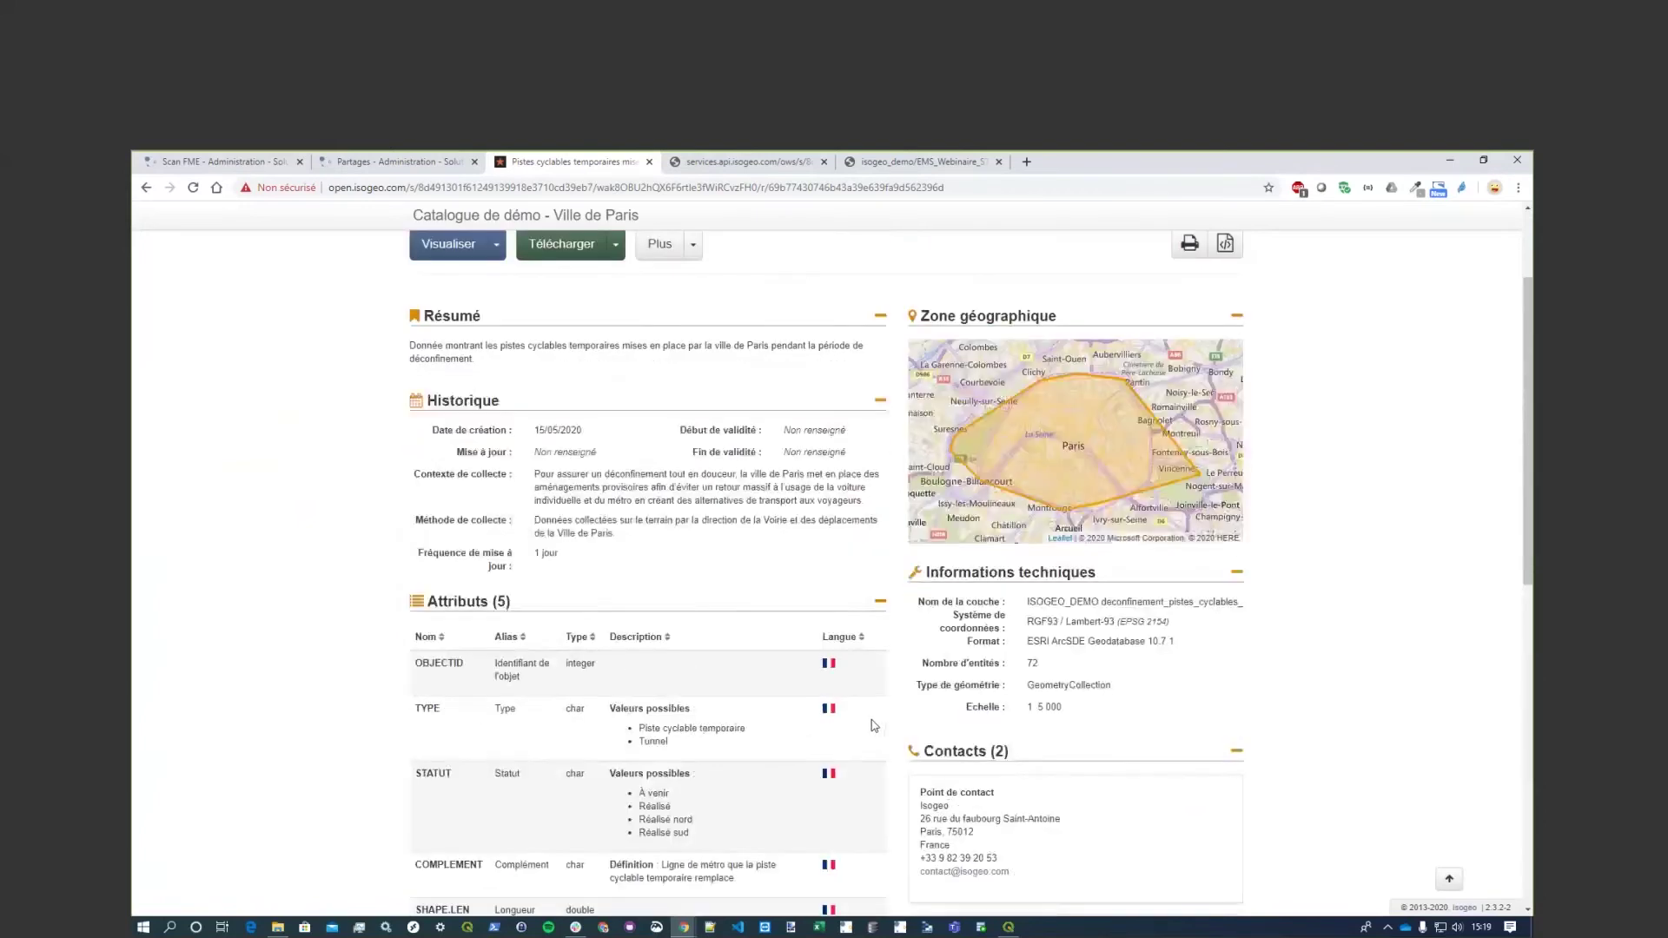
{"action": "scroll", "coordinate": [875, 725], "scroll_direction": "up", "scroll_amount": 2}
Visualise the cycle path record's layer through its ESRI Map Service, then start its zip download and cancel the save.
{"action": "left_click", "coordinate": [496, 377]}
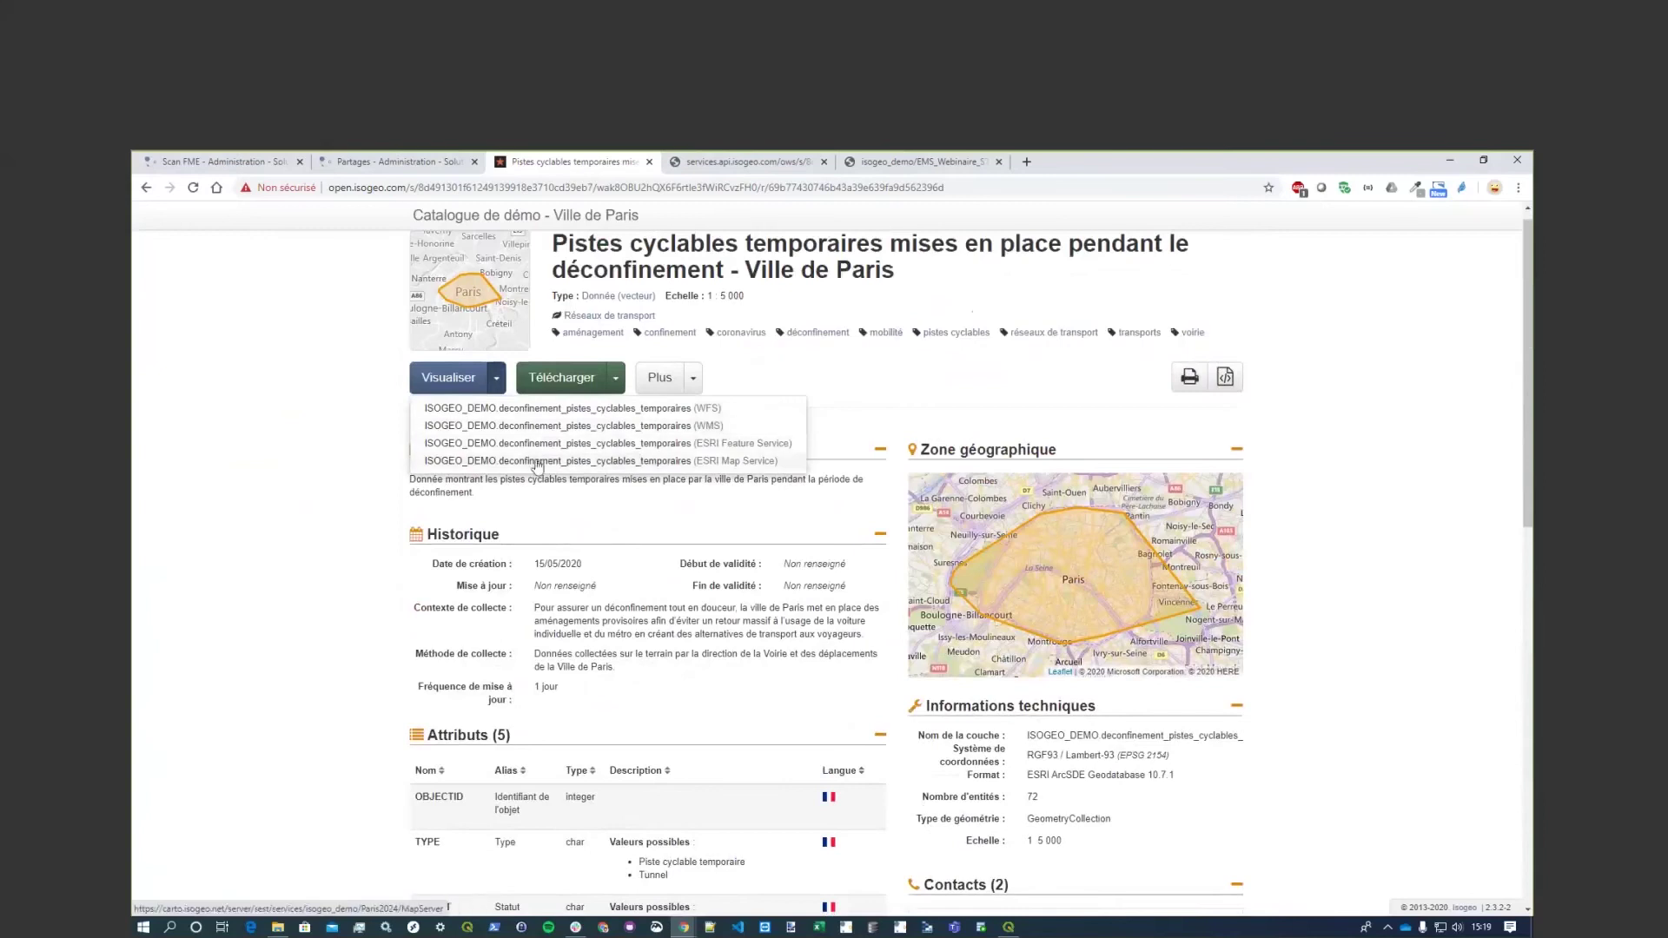
{"action": "left_click", "coordinate": [538, 461]}
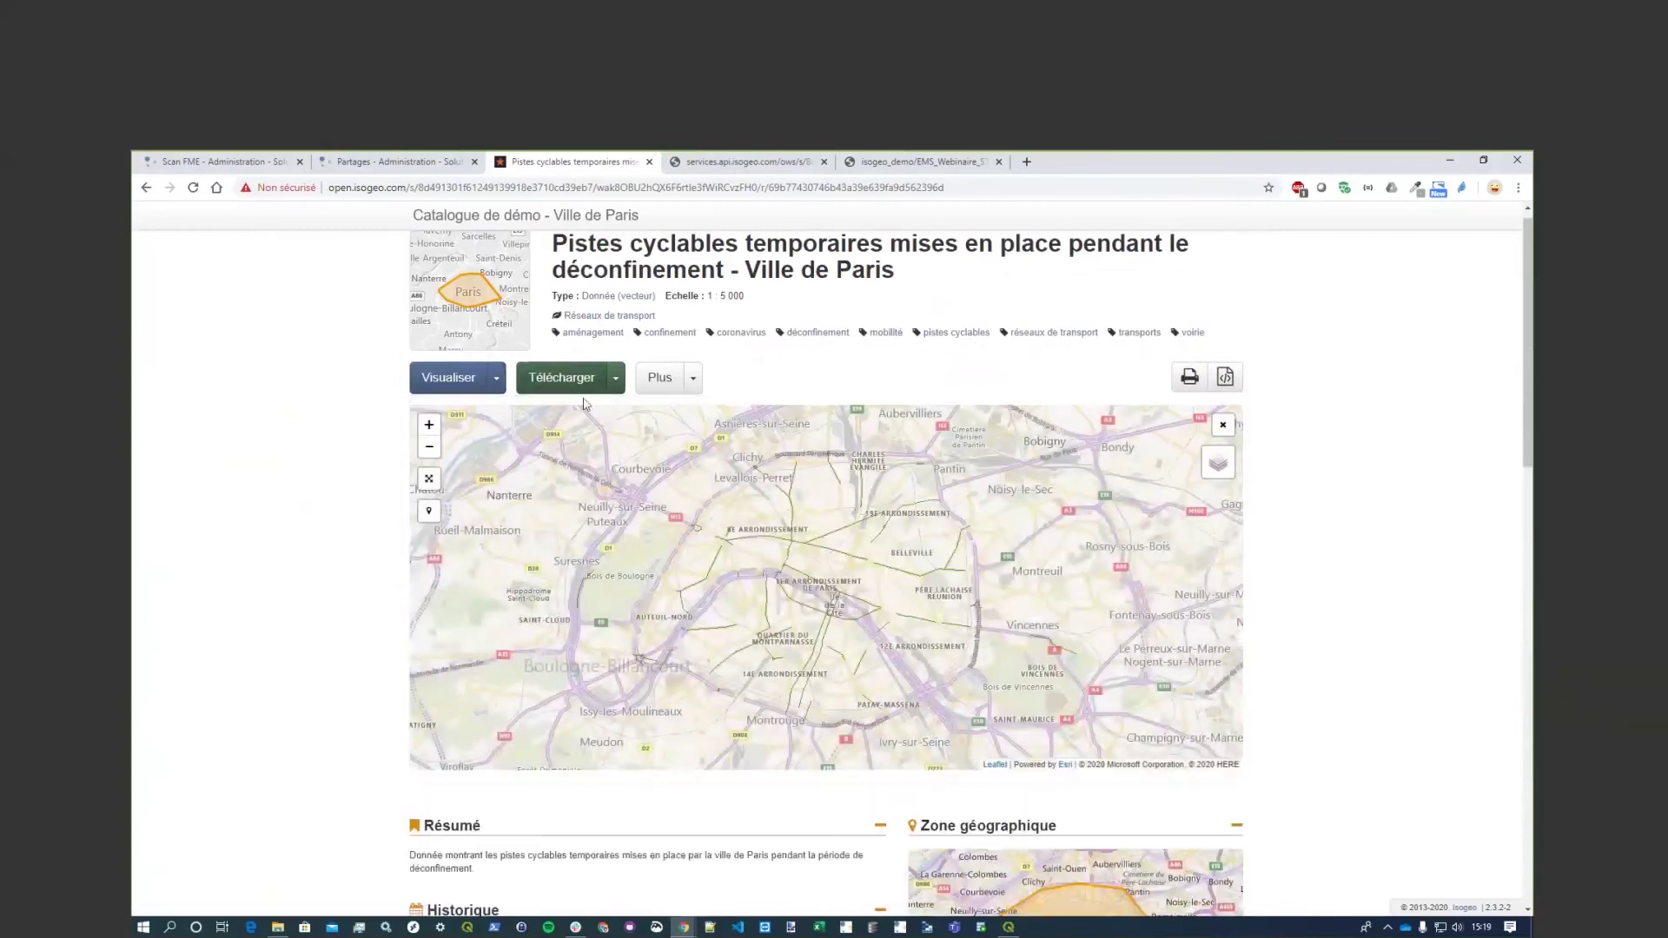
{"action": "left_click", "coordinate": [615, 377]}
{"action": "left_click", "coordinate": [574, 425]}
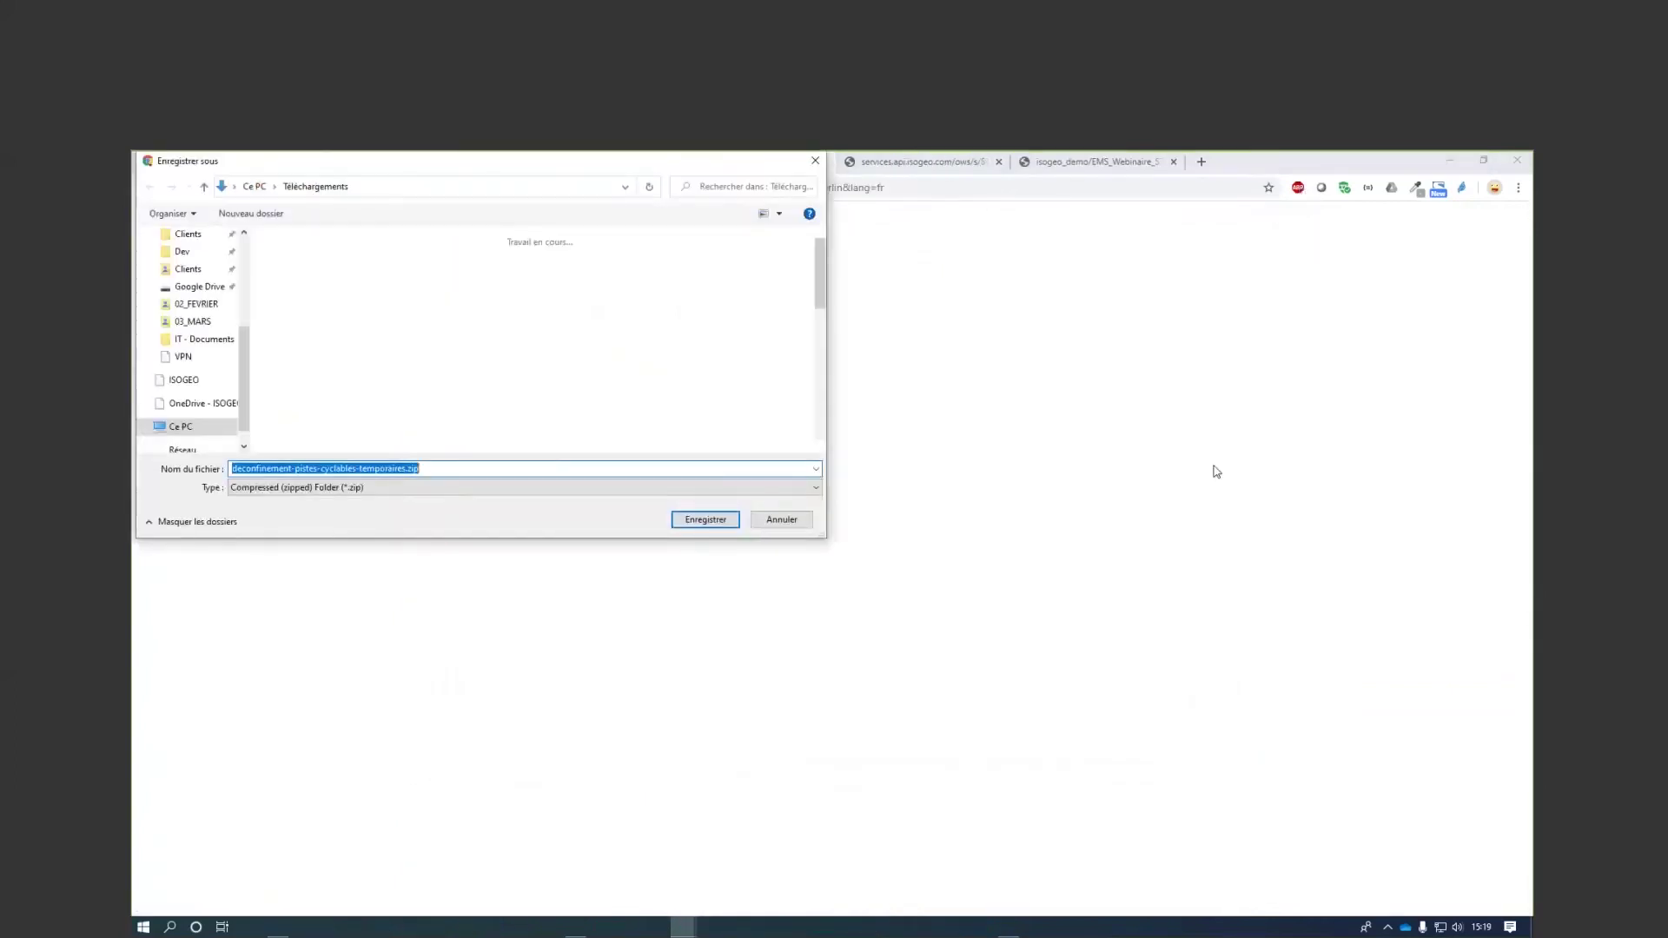
{"action": "left_click", "coordinate": [774, 521]}
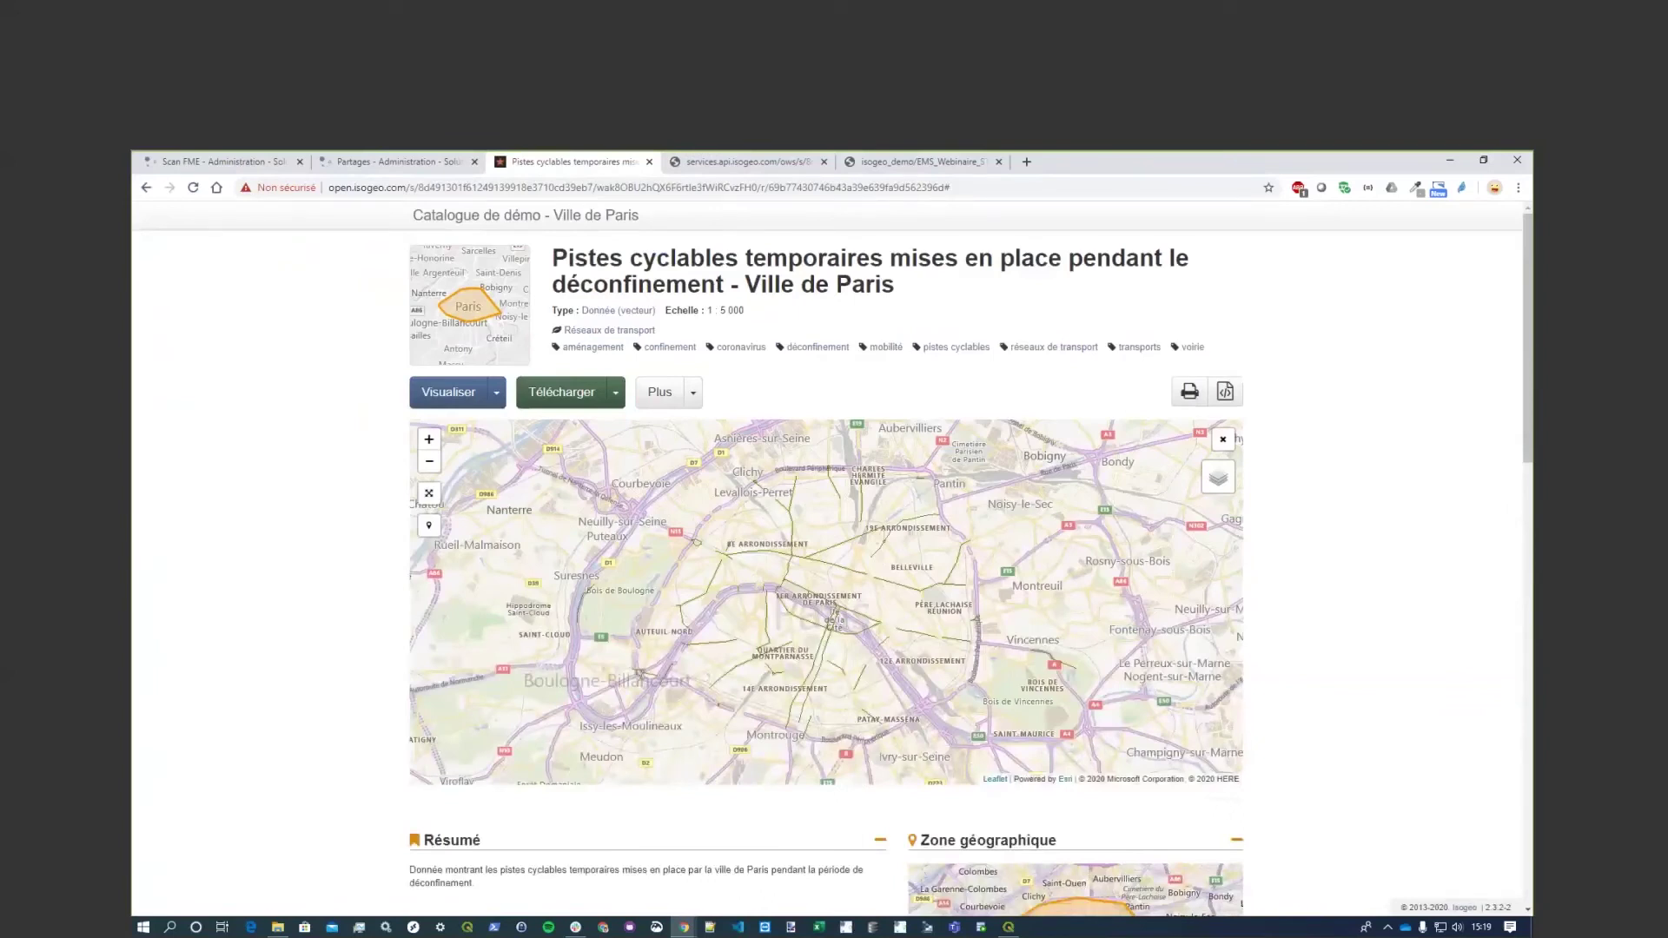
Return to the demo catalogue's full list, reopen the share's settings and highlight the Plugin QGIS - Demo 2.0 application.
{"action": "left_click", "coordinate": [578, 218]}
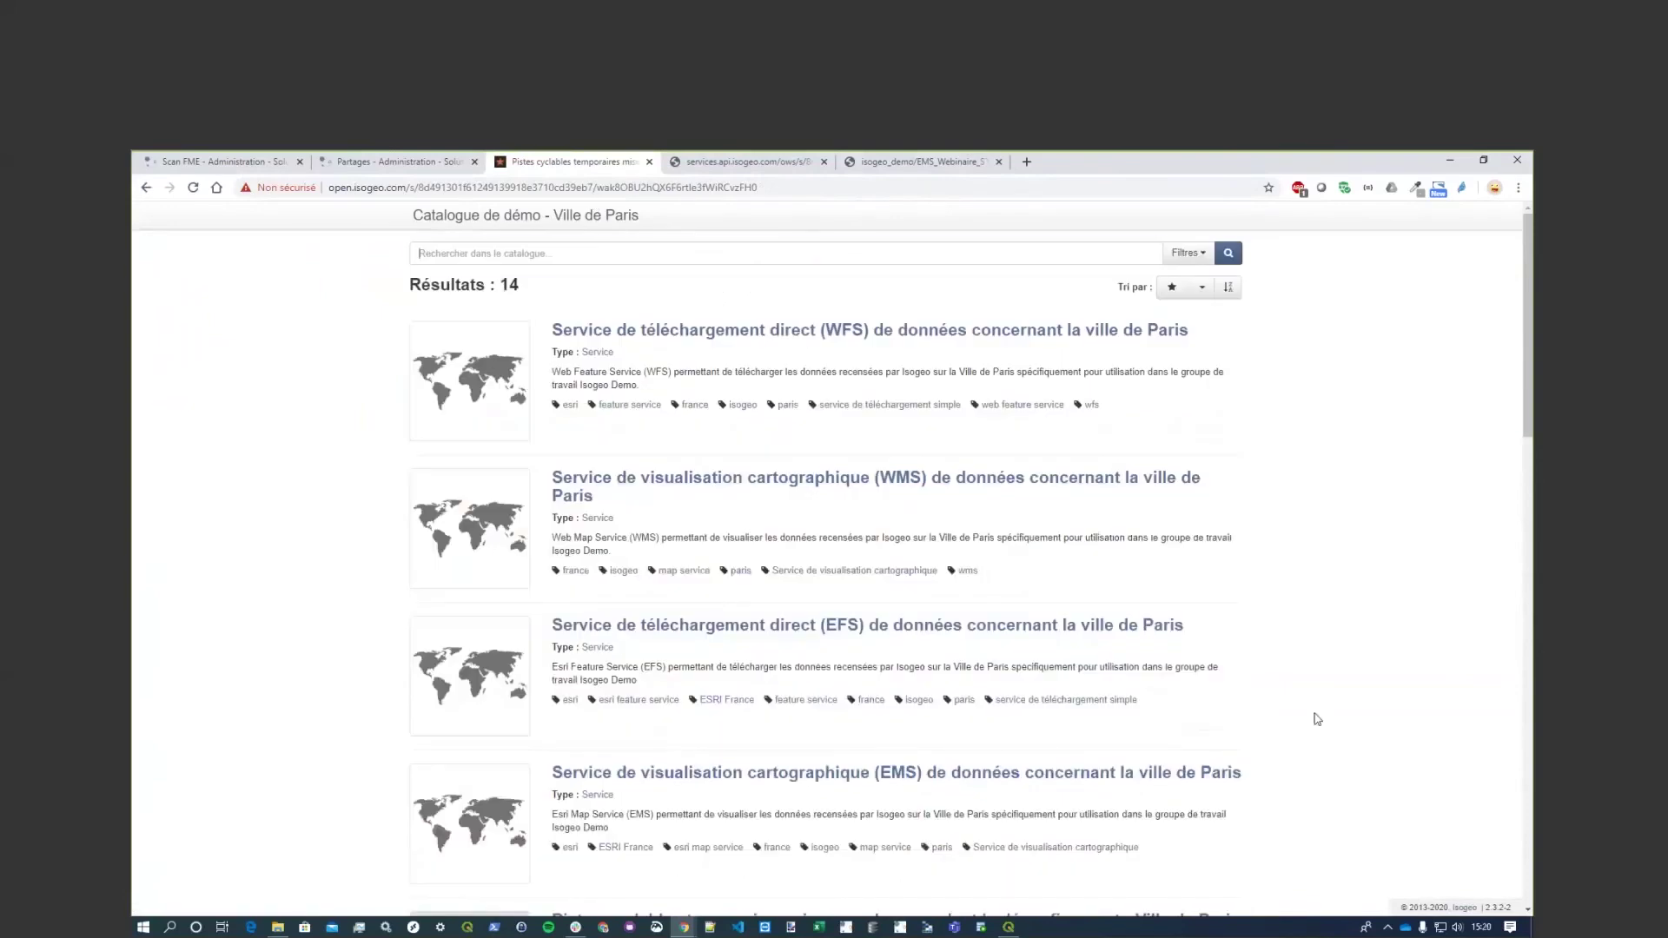
{"action": "left_click", "coordinate": [456, 169]}
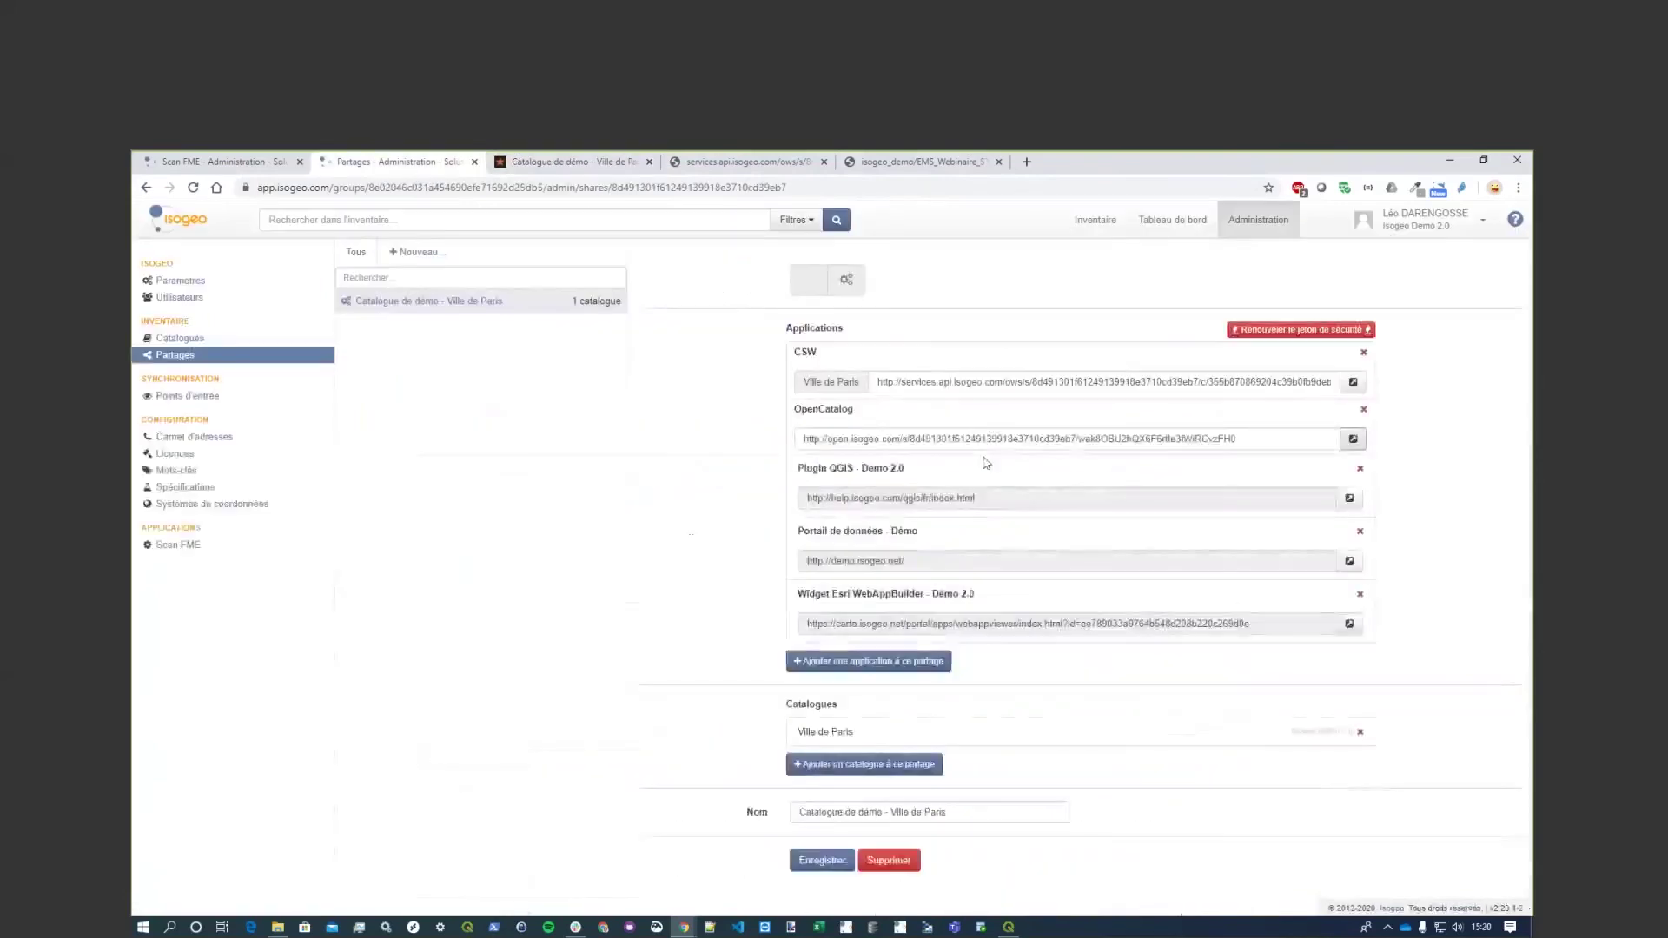
{"action": "left_click_drag", "start_coordinate": [929, 479], "coordinate": [795, 470]}
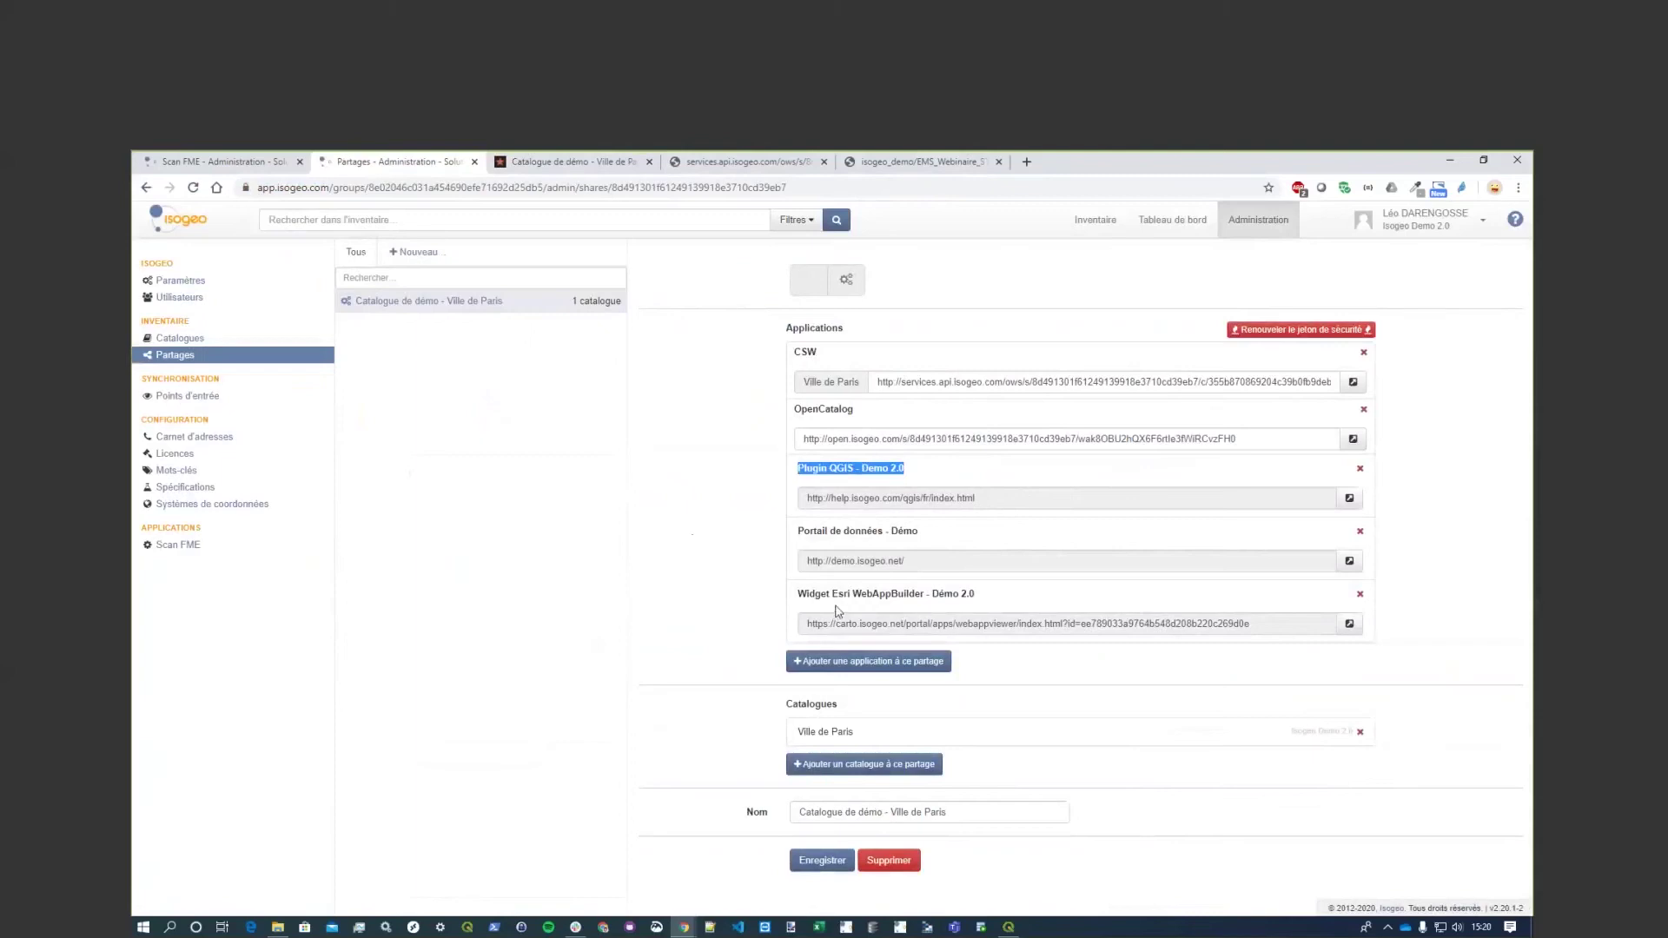
Switch to QGIS and set the Isogeo plugin's resource type filter to Service.
{"action": "left_click", "coordinate": [1007, 929]}
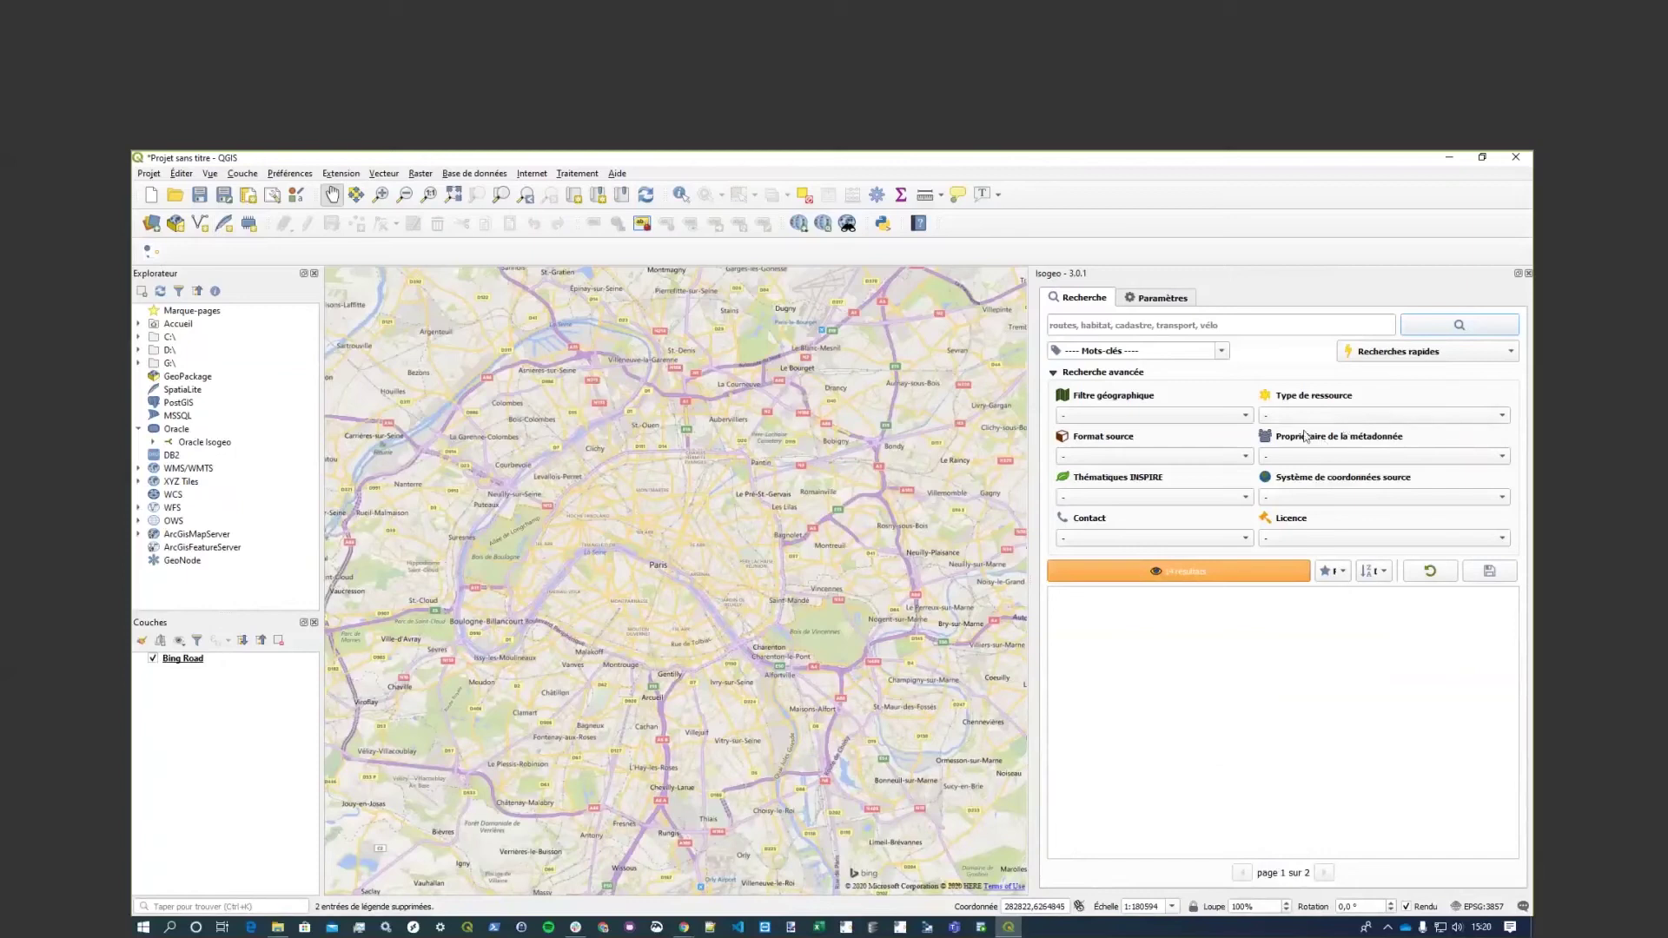
{"action": "left_click", "coordinate": [1326, 416]}
{"action": "left_click", "coordinate": [1329, 452]}
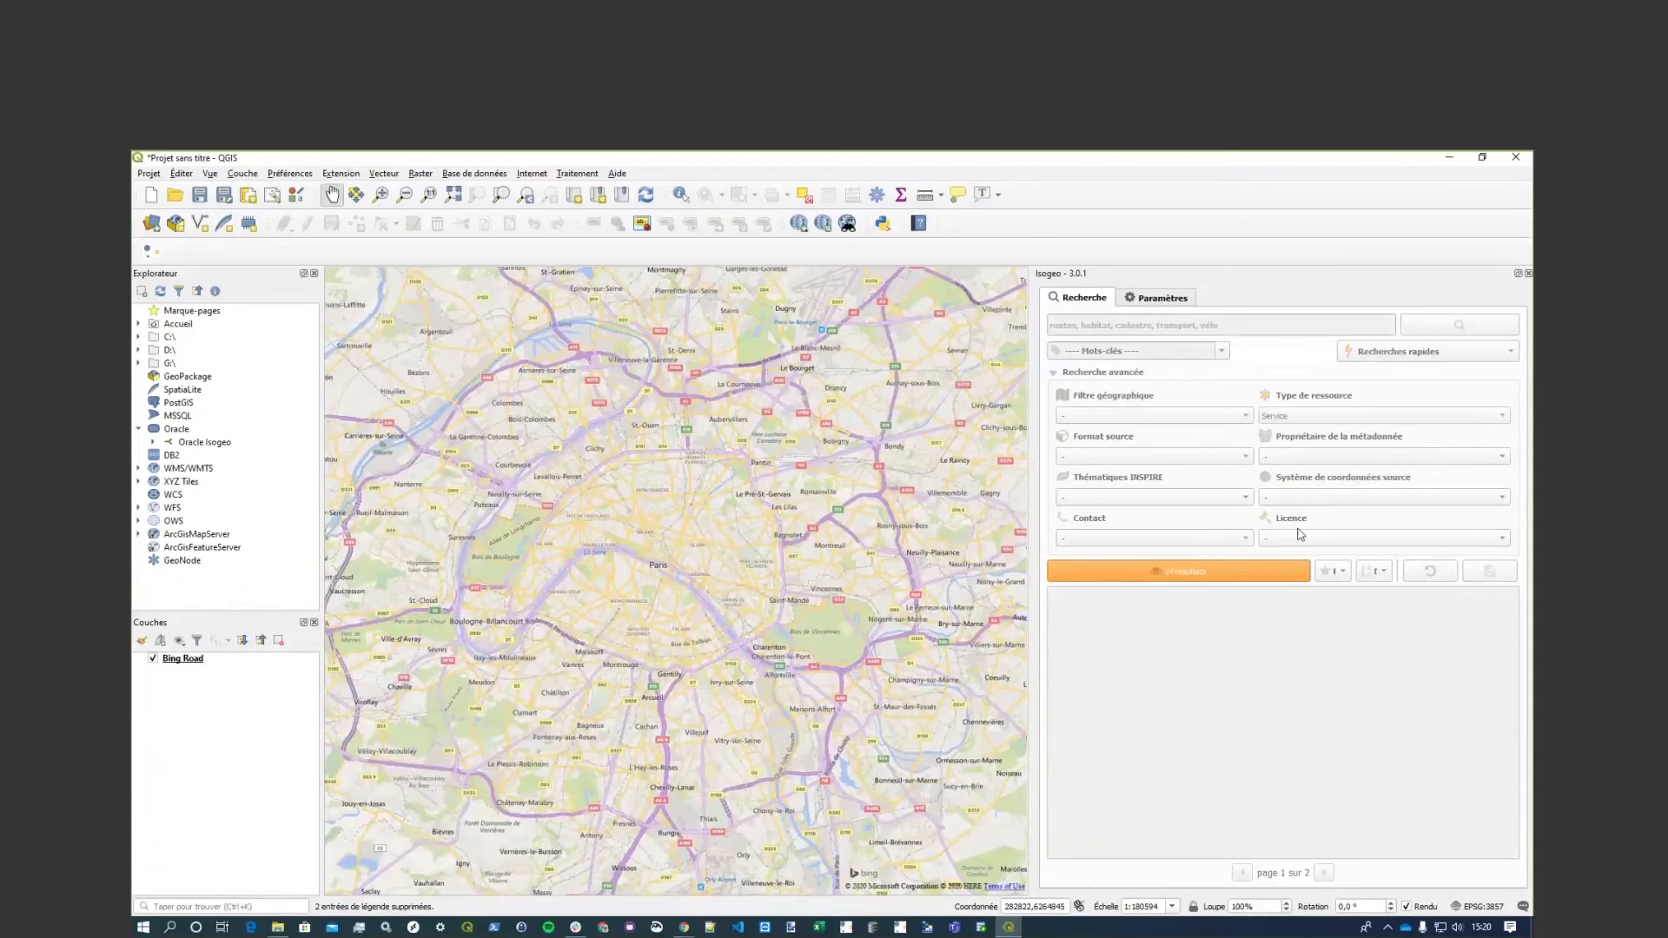
Browse the keywords offered by the Isogeo plugin for the Service resource type.
{"action": "left_click", "coordinate": [1225, 352]}
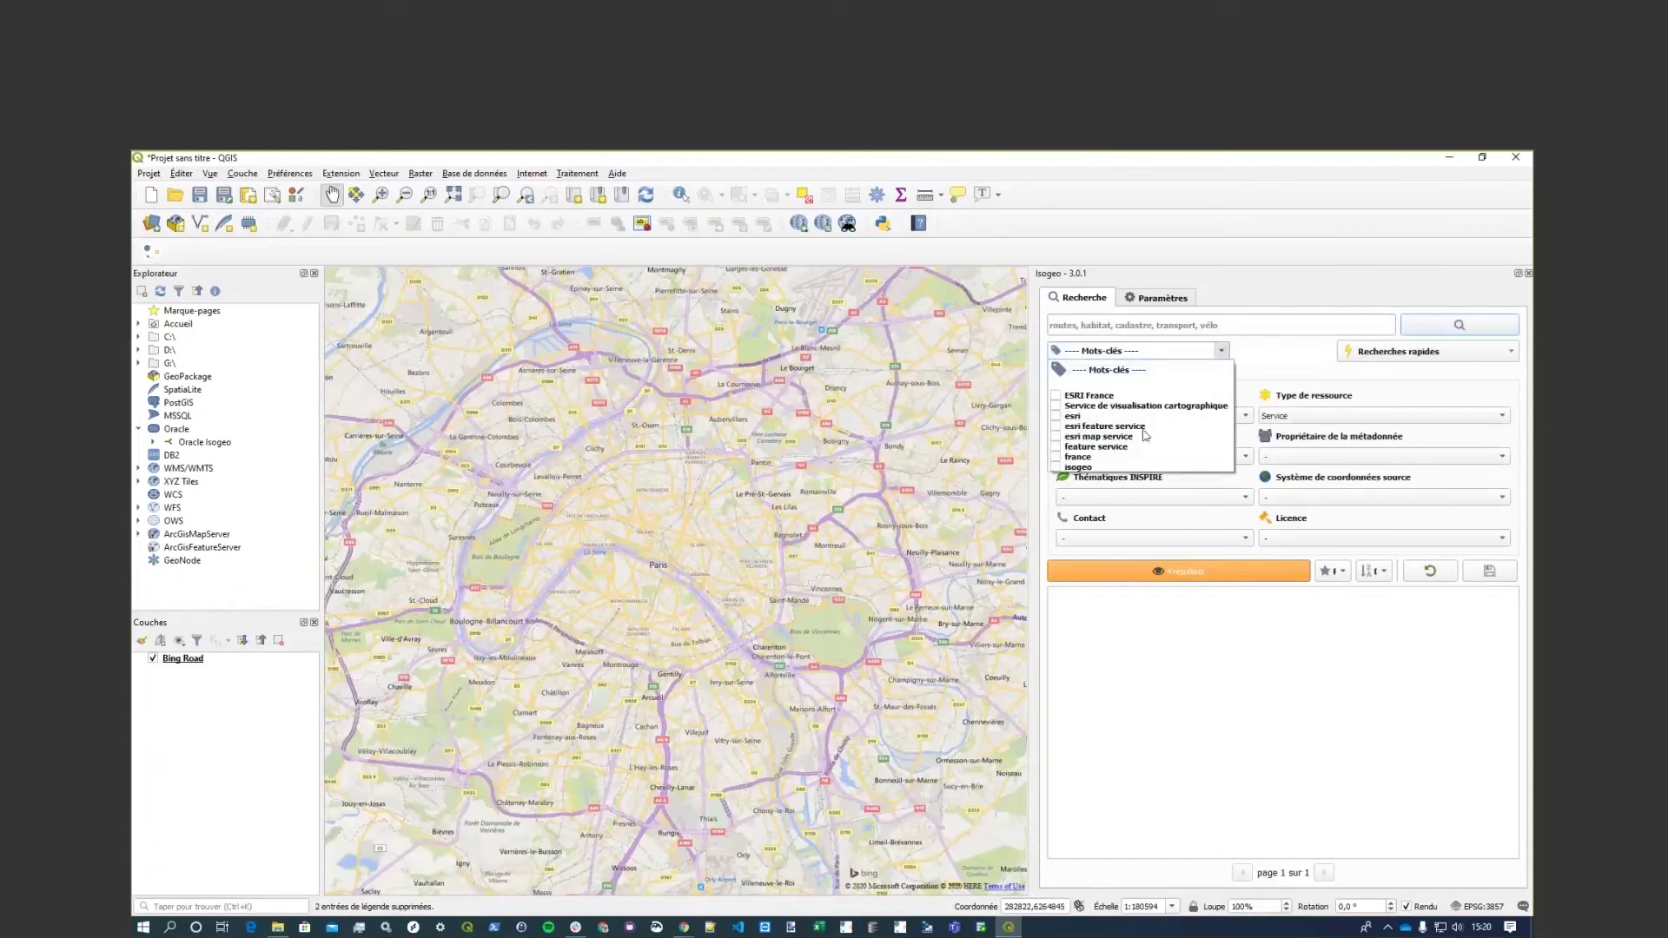
{"action": "scroll", "coordinate": [1102, 434], "scroll_direction": "down", "scroll_amount": 2}
{"action": "scroll", "coordinate": [1104, 424], "scroll_direction": "up", "scroll_amount": 2}
{"action": "left_click", "coordinate": [1118, 359]}
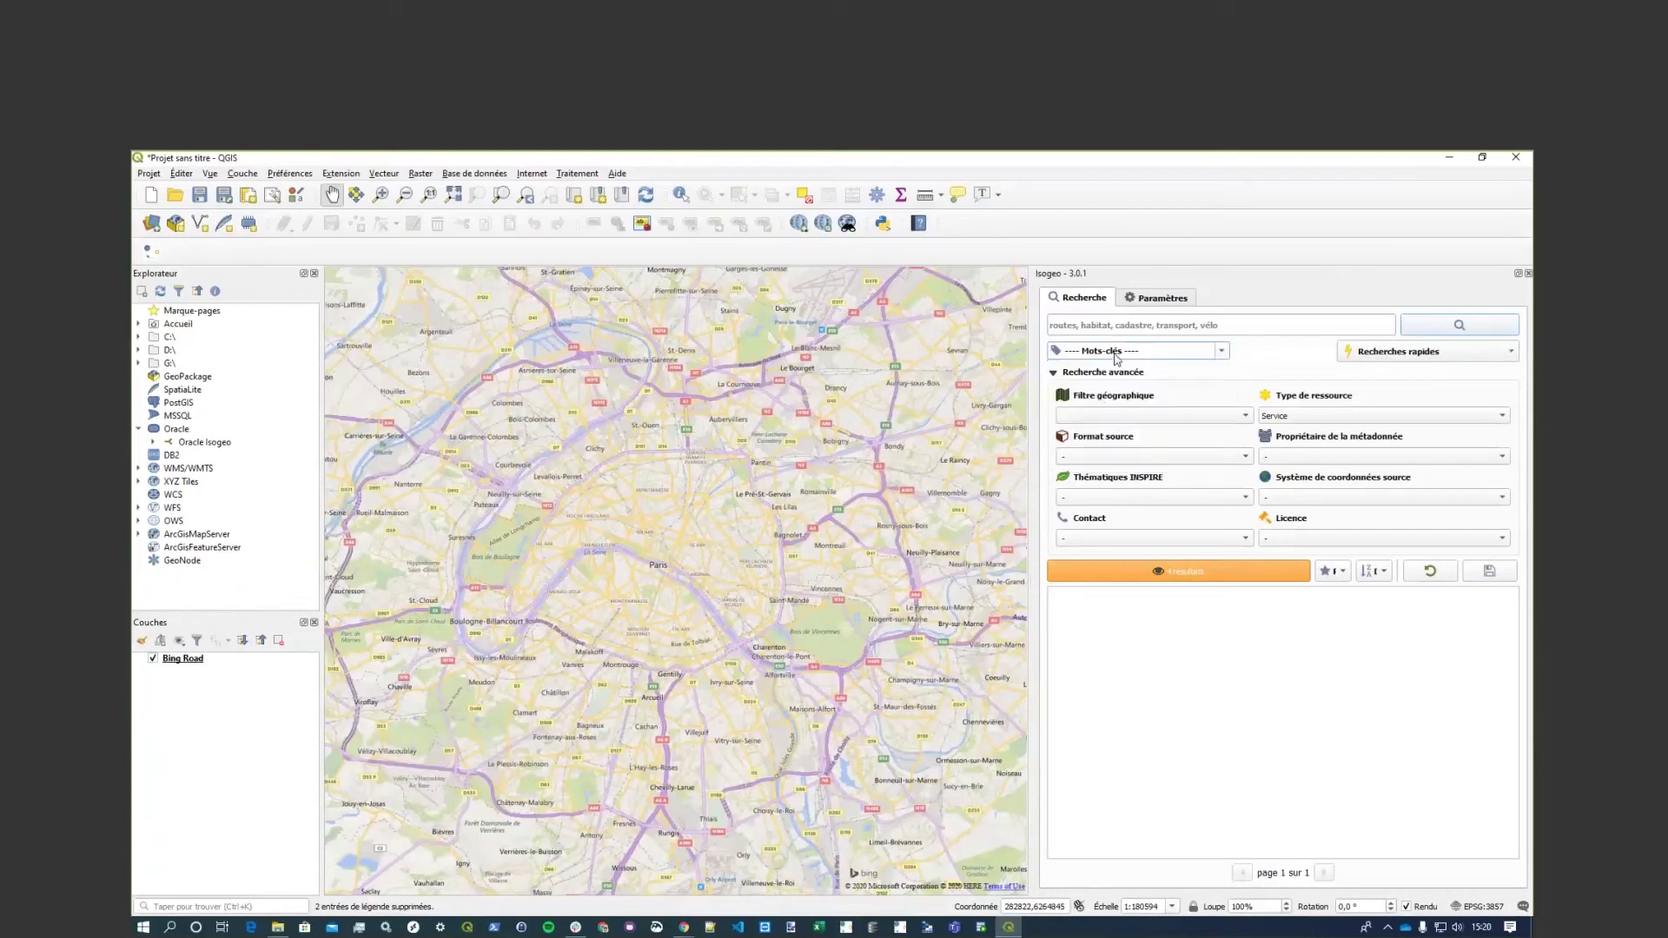
{"action": "left_click", "coordinate": [1221, 351]}
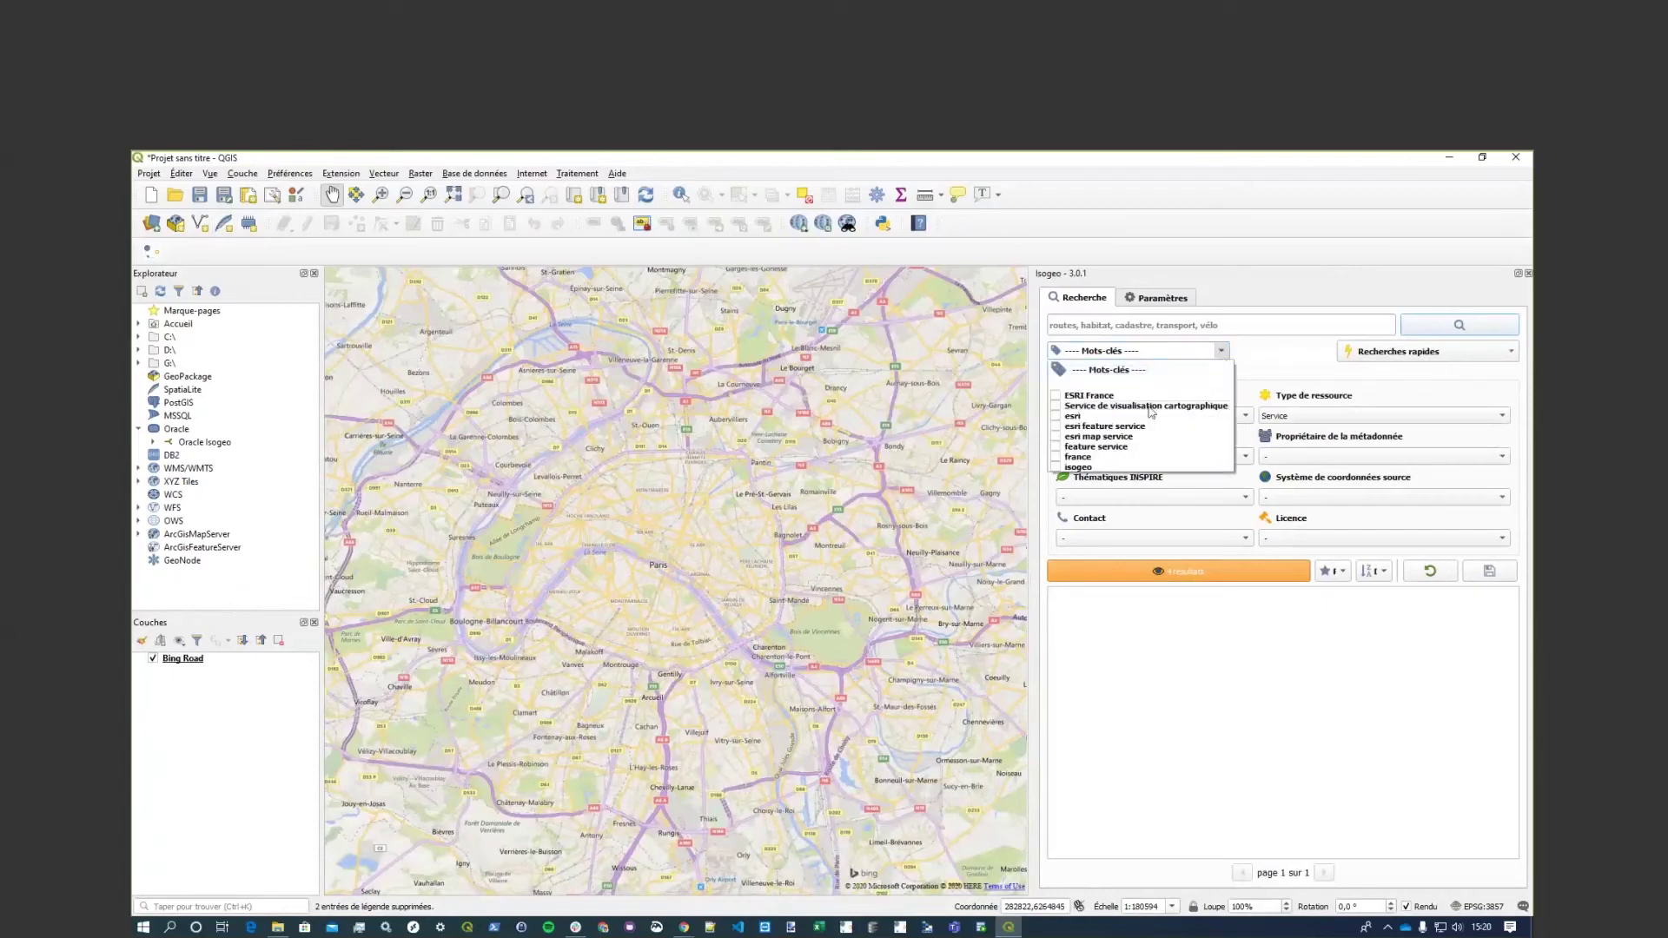
{"action": "scroll", "coordinate": [1125, 451], "scroll_direction": "down", "scroll_amount": 3}
{"action": "scroll", "coordinate": [1124, 465], "scroll_direction": "up", "scroll_amount": 4}
Reset the Isogeo plugin's resource type filter and set it to Donnée (vecteur).
{"action": "left_click", "coordinate": [1304, 395]}
{"action": "left_click", "coordinate": [1299, 415]}
{"action": "left_click", "coordinate": [1297, 412]}
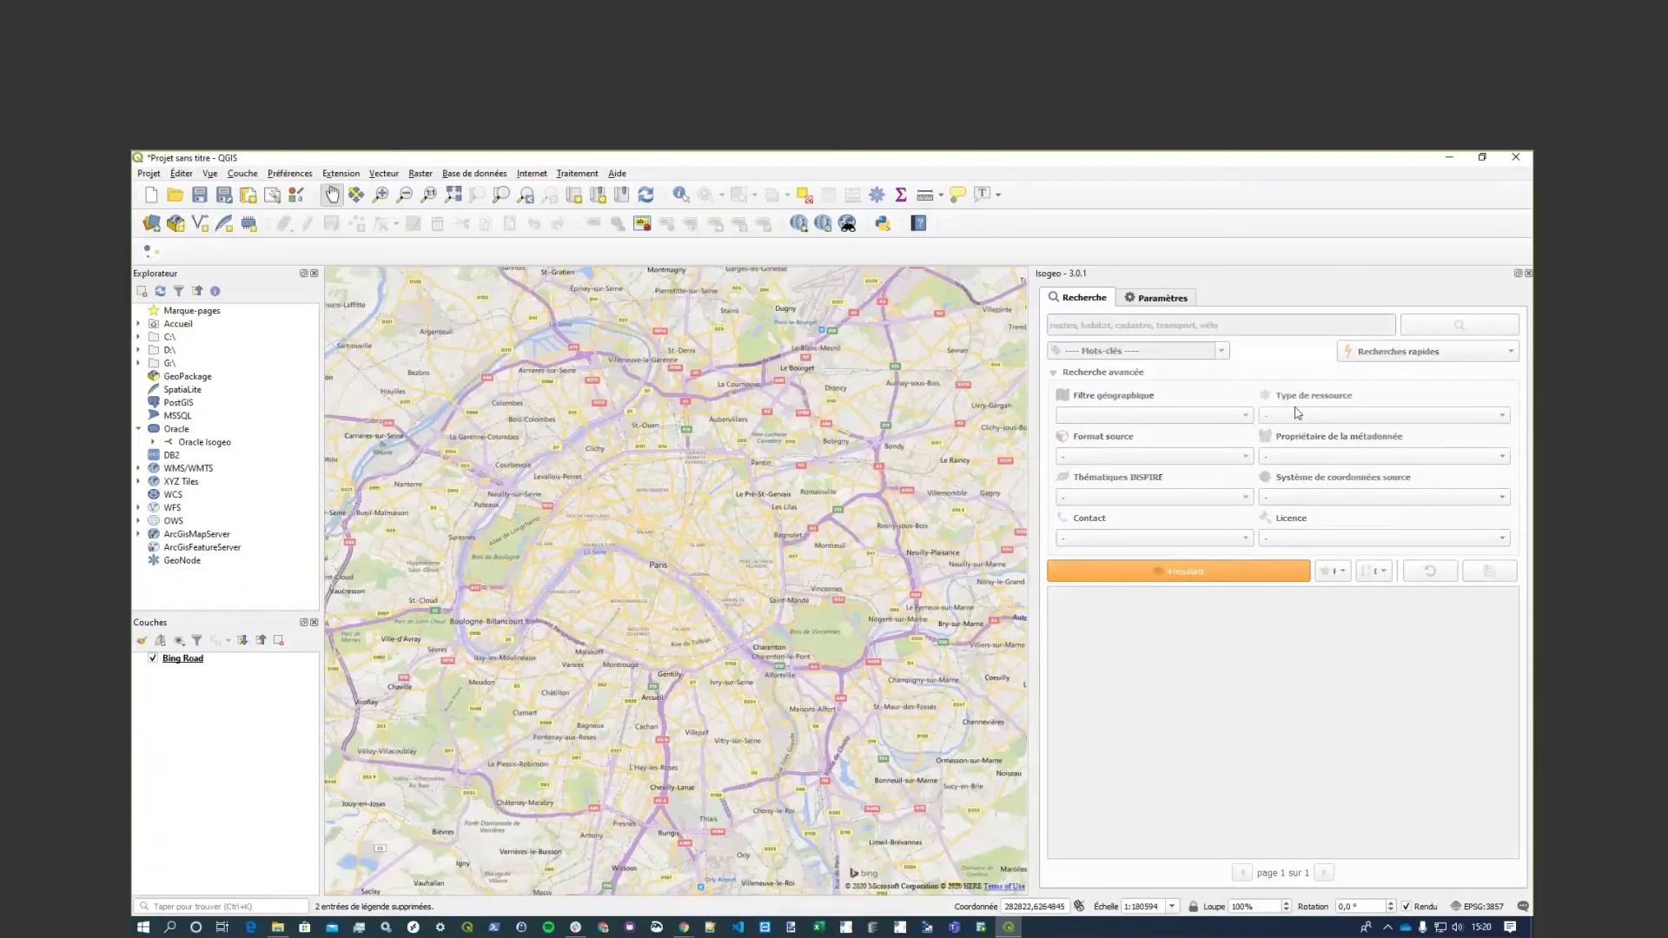
{"action": "left_click", "coordinate": [1297, 415]}
{"action": "left_click", "coordinate": [1300, 430]}
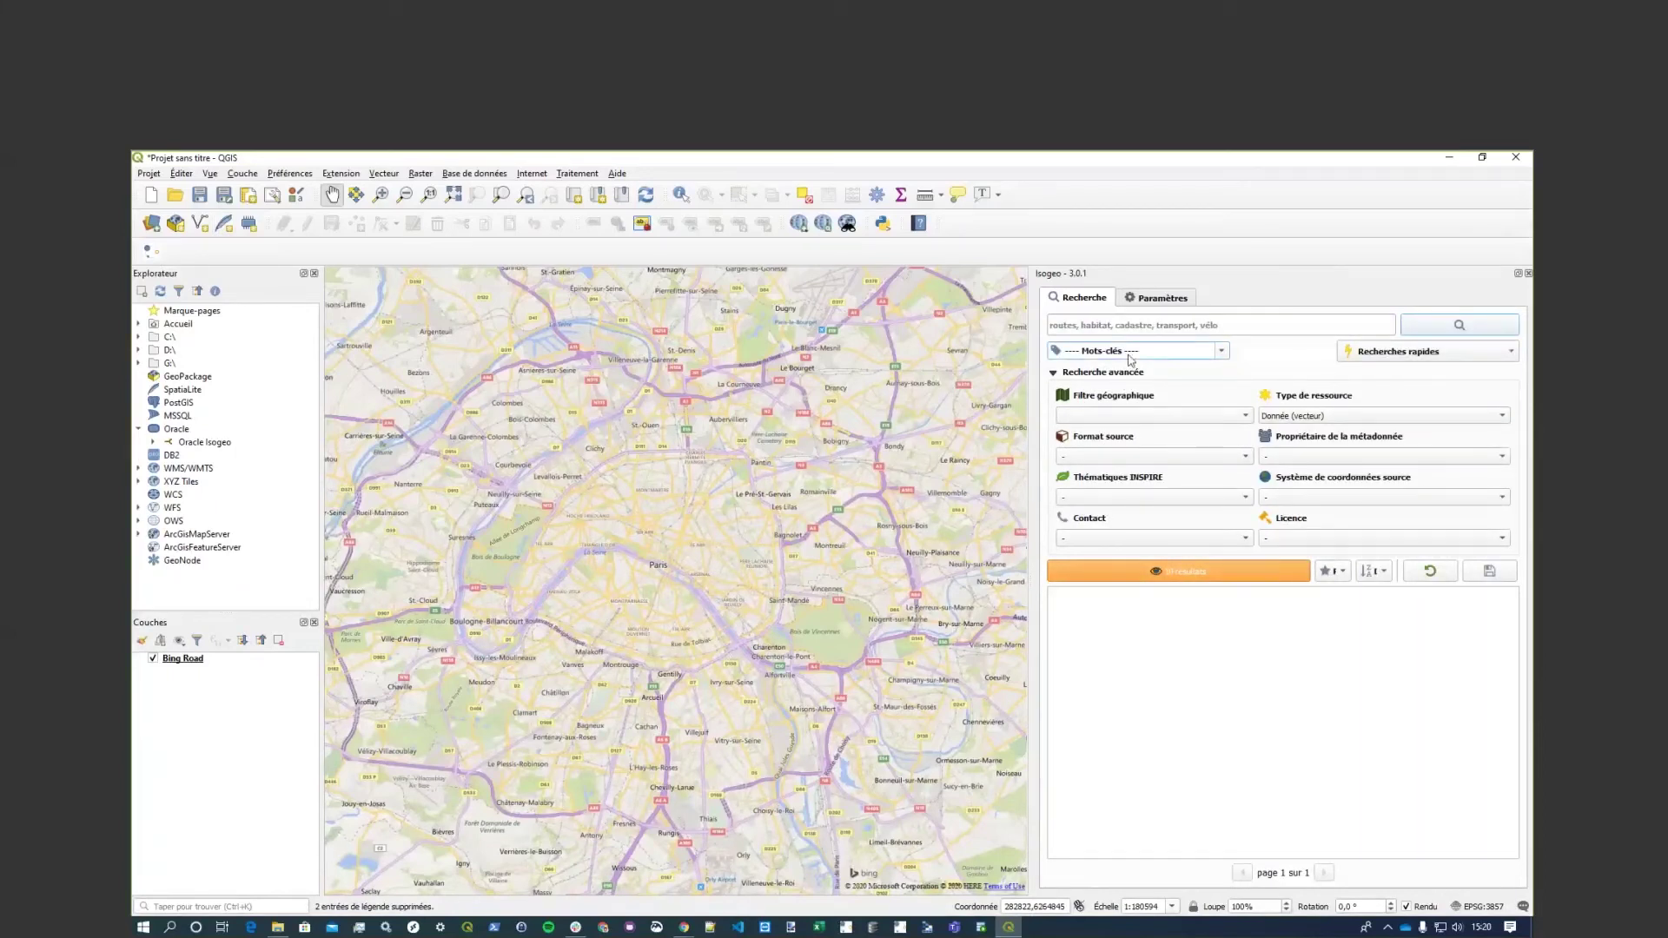
Add the keyword confinement to the Isogeo plugin's search filters.
{"action": "left_click", "coordinate": [1212, 351]}
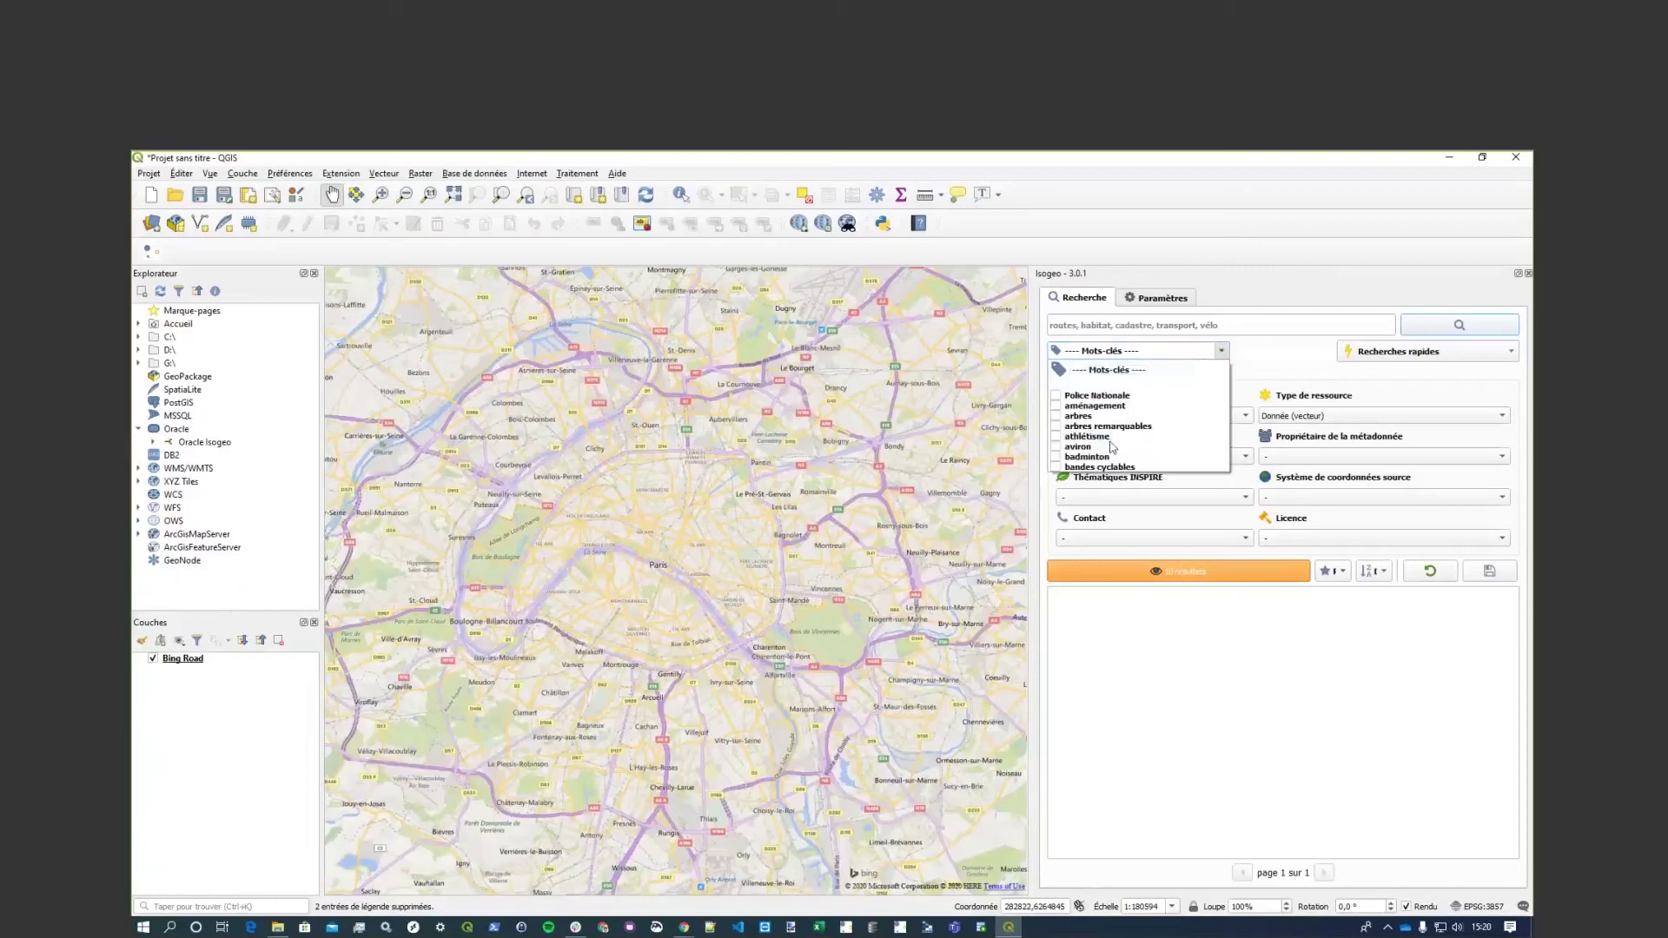
{"action": "scroll", "coordinate": [1111, 452], "scroll_direction": "down", "scroll_amount": 3}
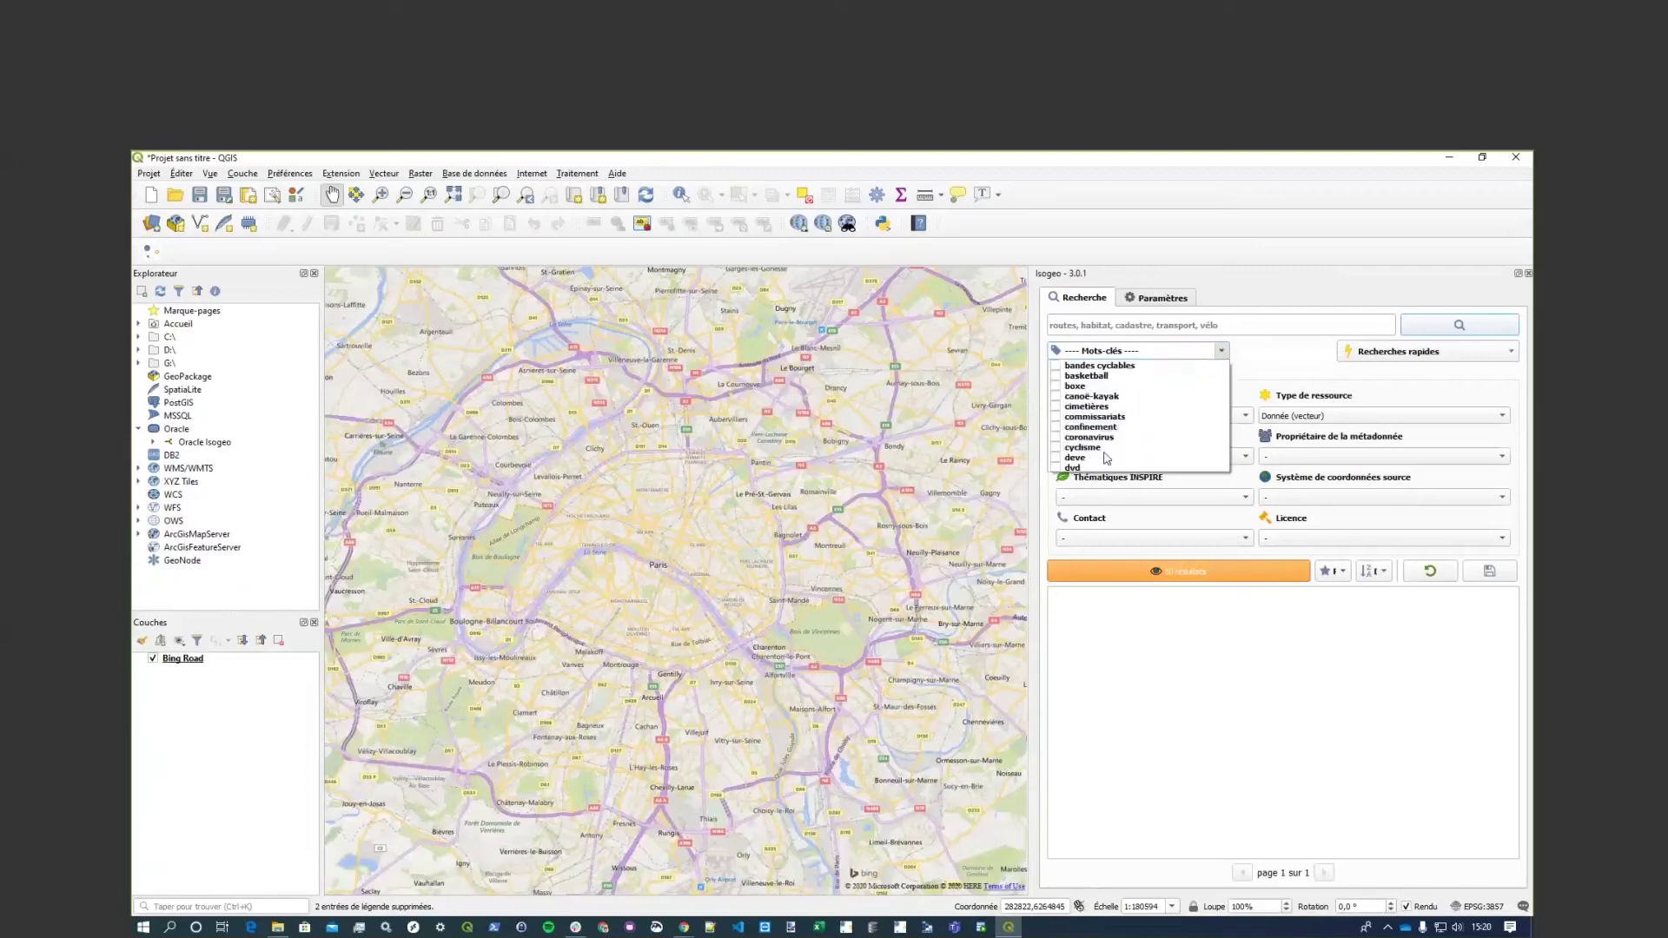
{"action": "left_click", "coordinate": [1057, 427]}
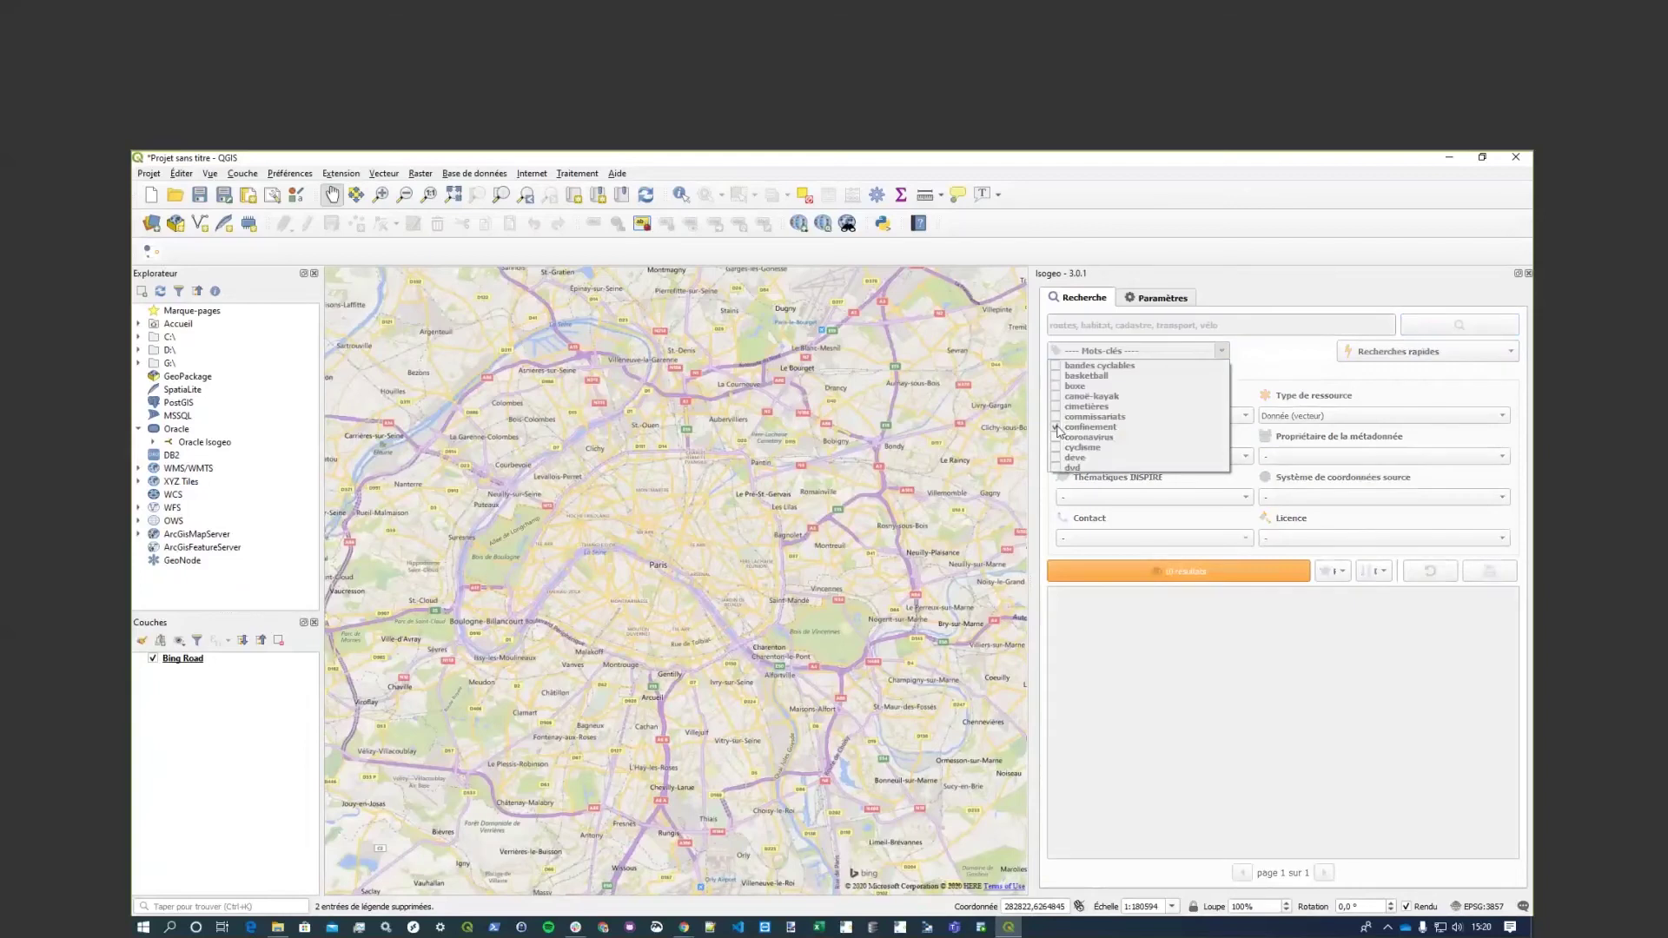
List the matching datasets and review the sections of the metadata sheet for the deconfinement temporary cycle lanes, including attributes, history and licences.
{"action": "left_click", "coordinate": [1139, 573]}
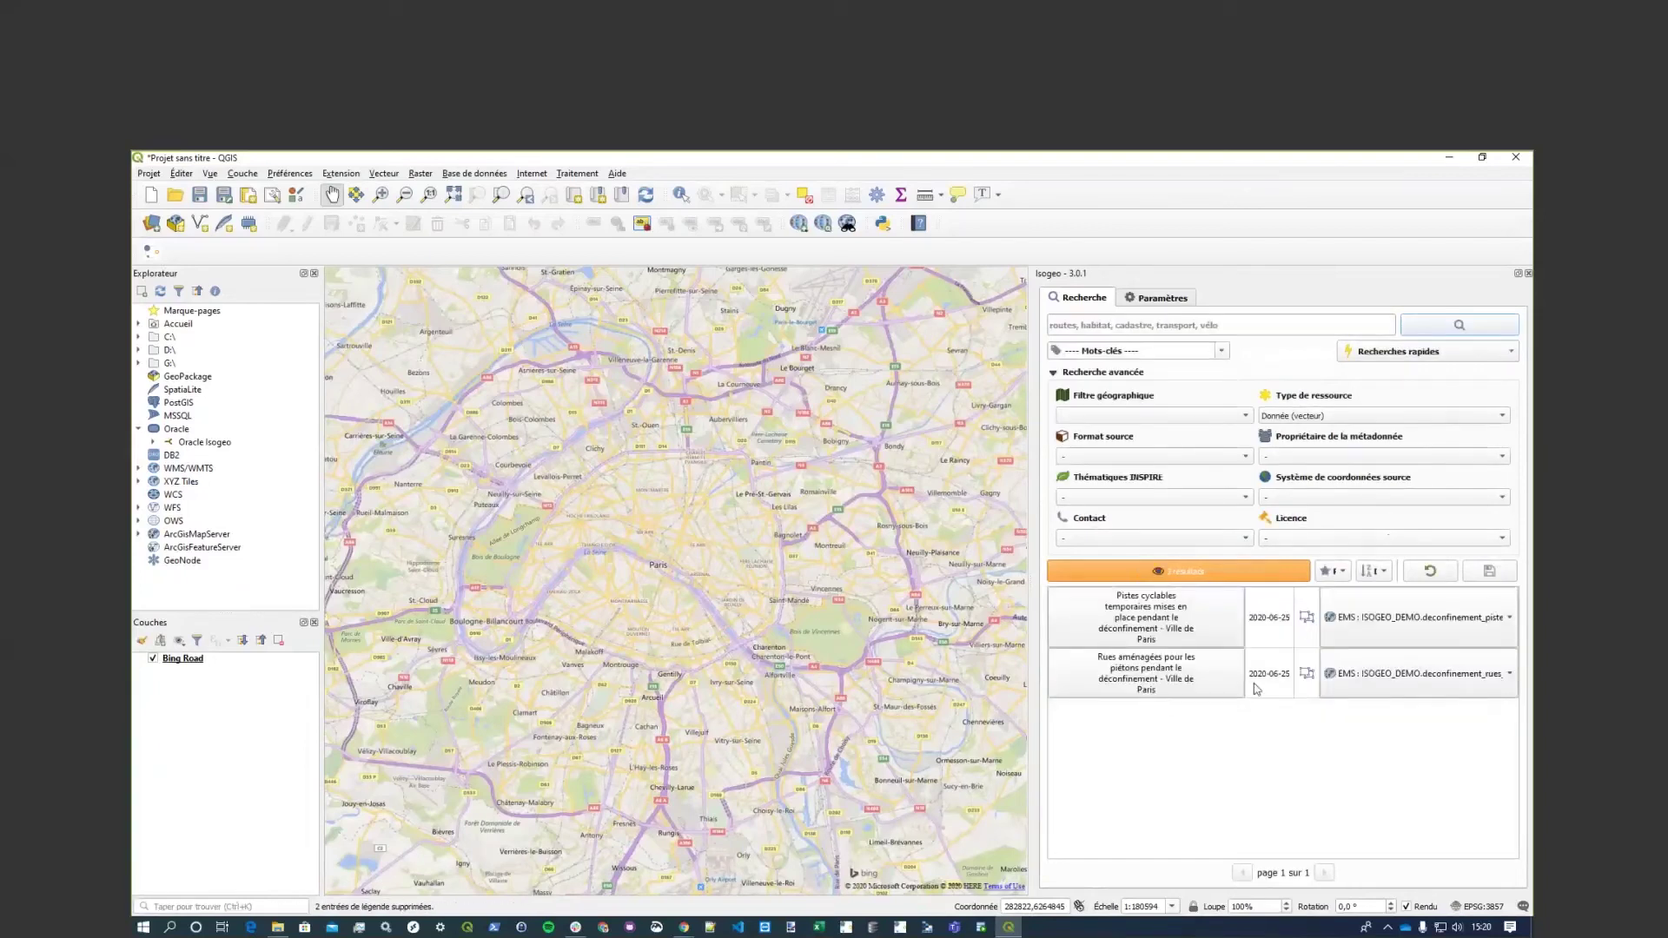
{"action": "left_click", "coordinate": [1199, 617]}
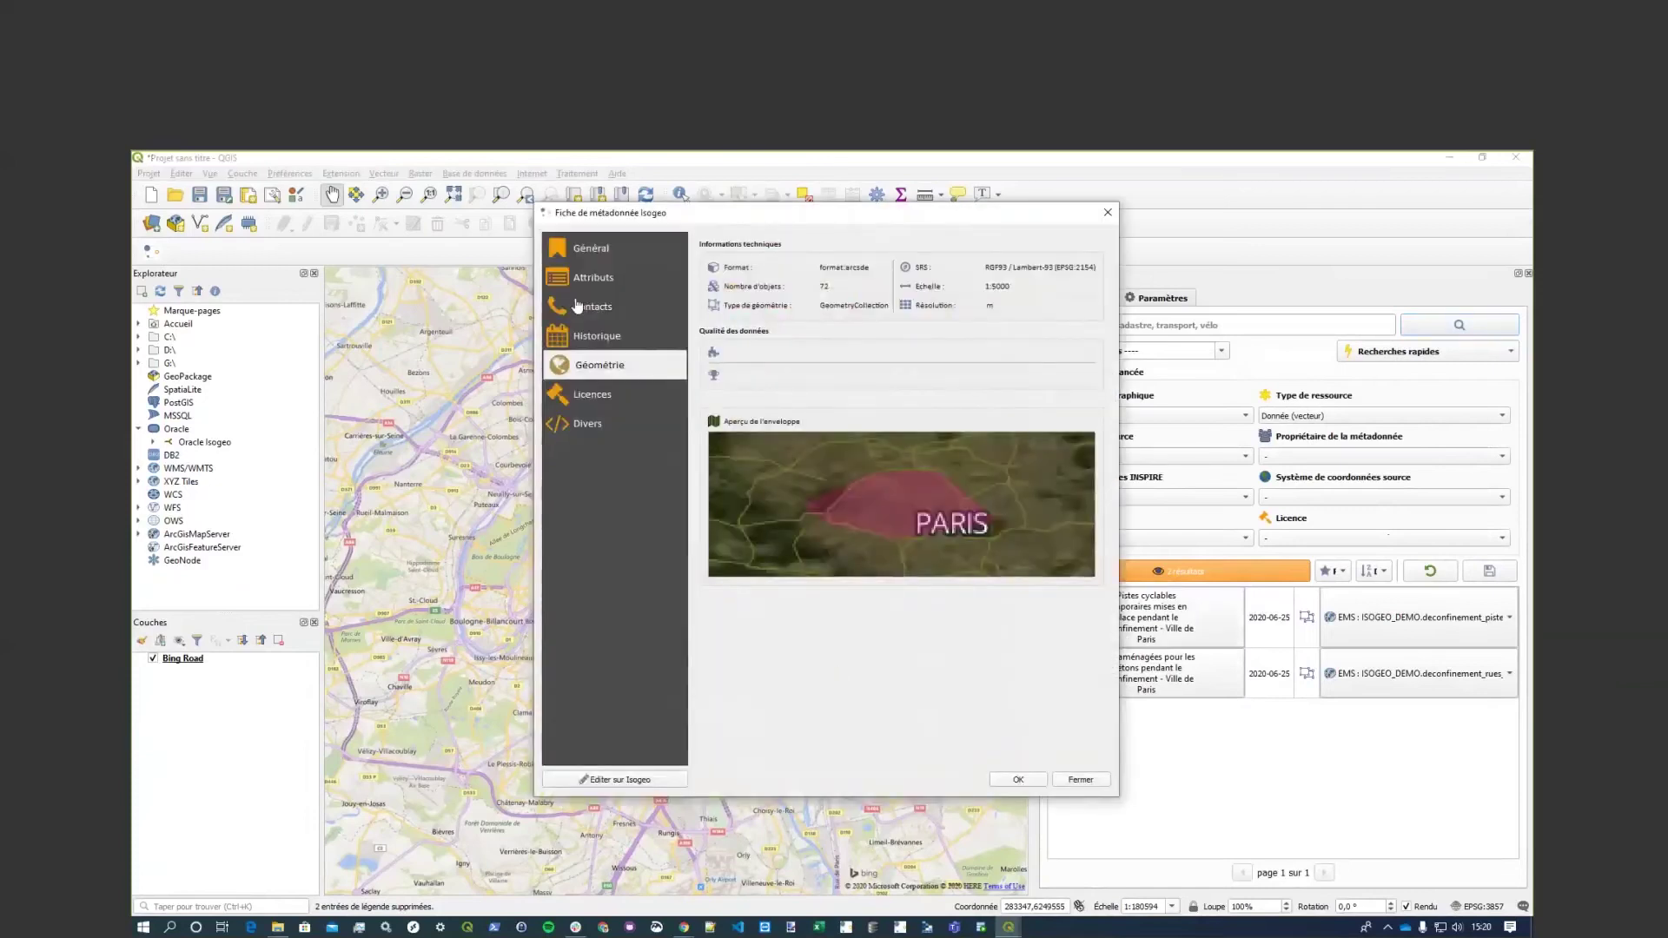
{"action": "left_click", "coordinate": [546, 280]}
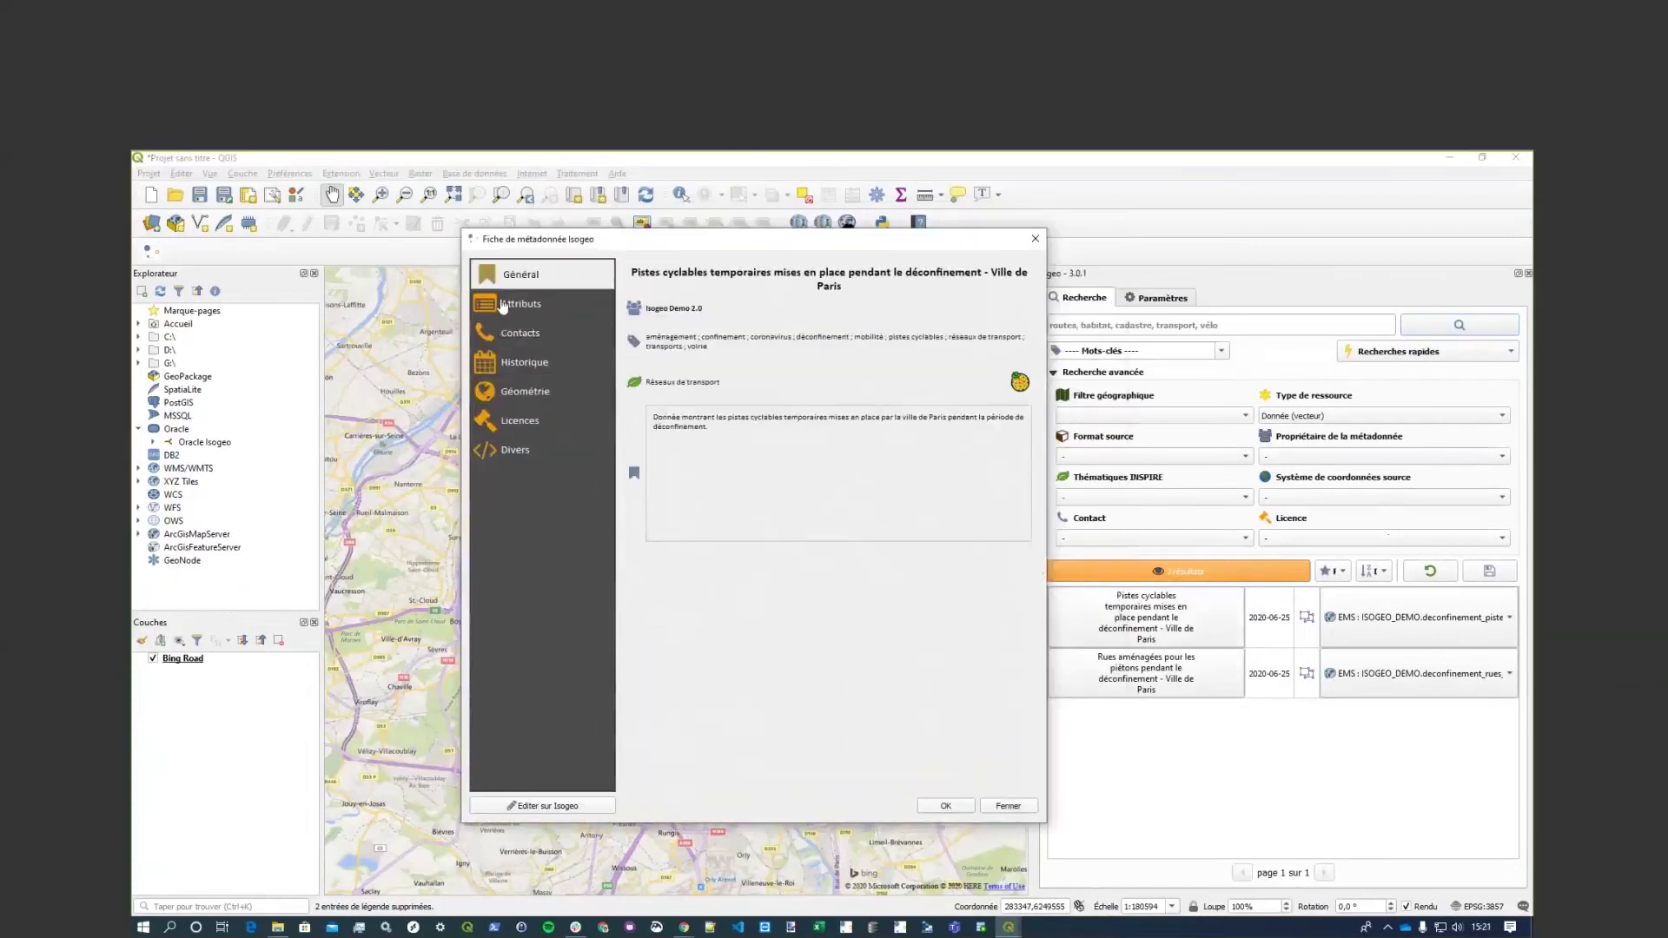
{"action": "left_click", "coordinate": [504, 306]}
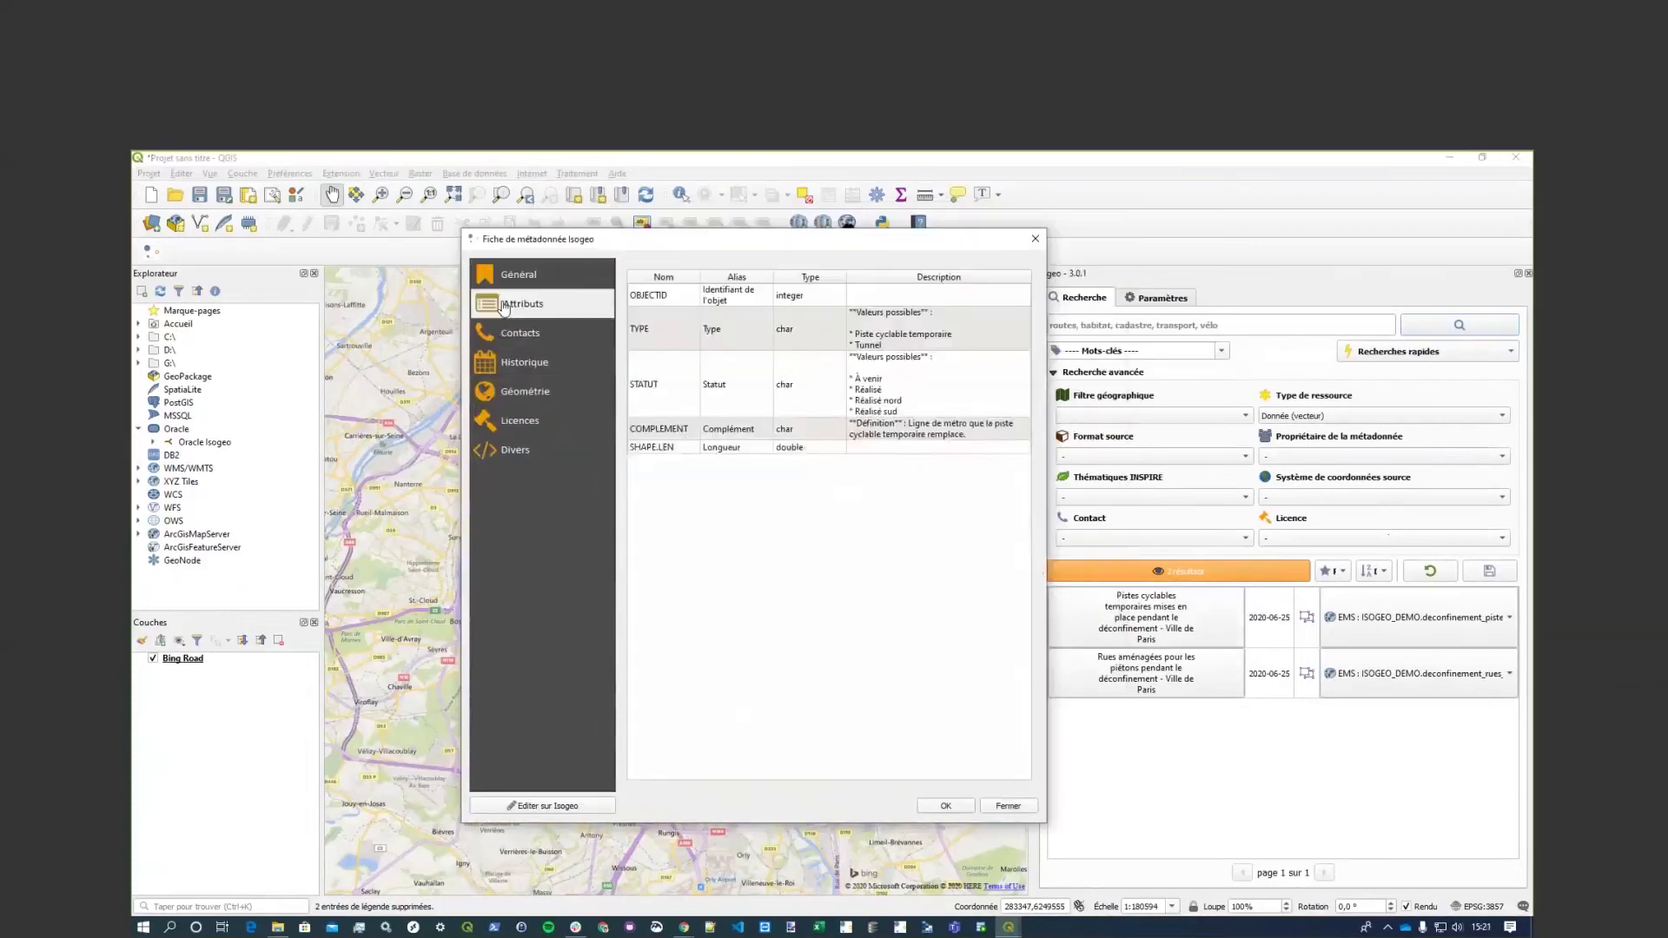
{"action": "left_click", "coordinate": [530, 339]}
{"action": "left_click", "coordinate": [521, 363]}
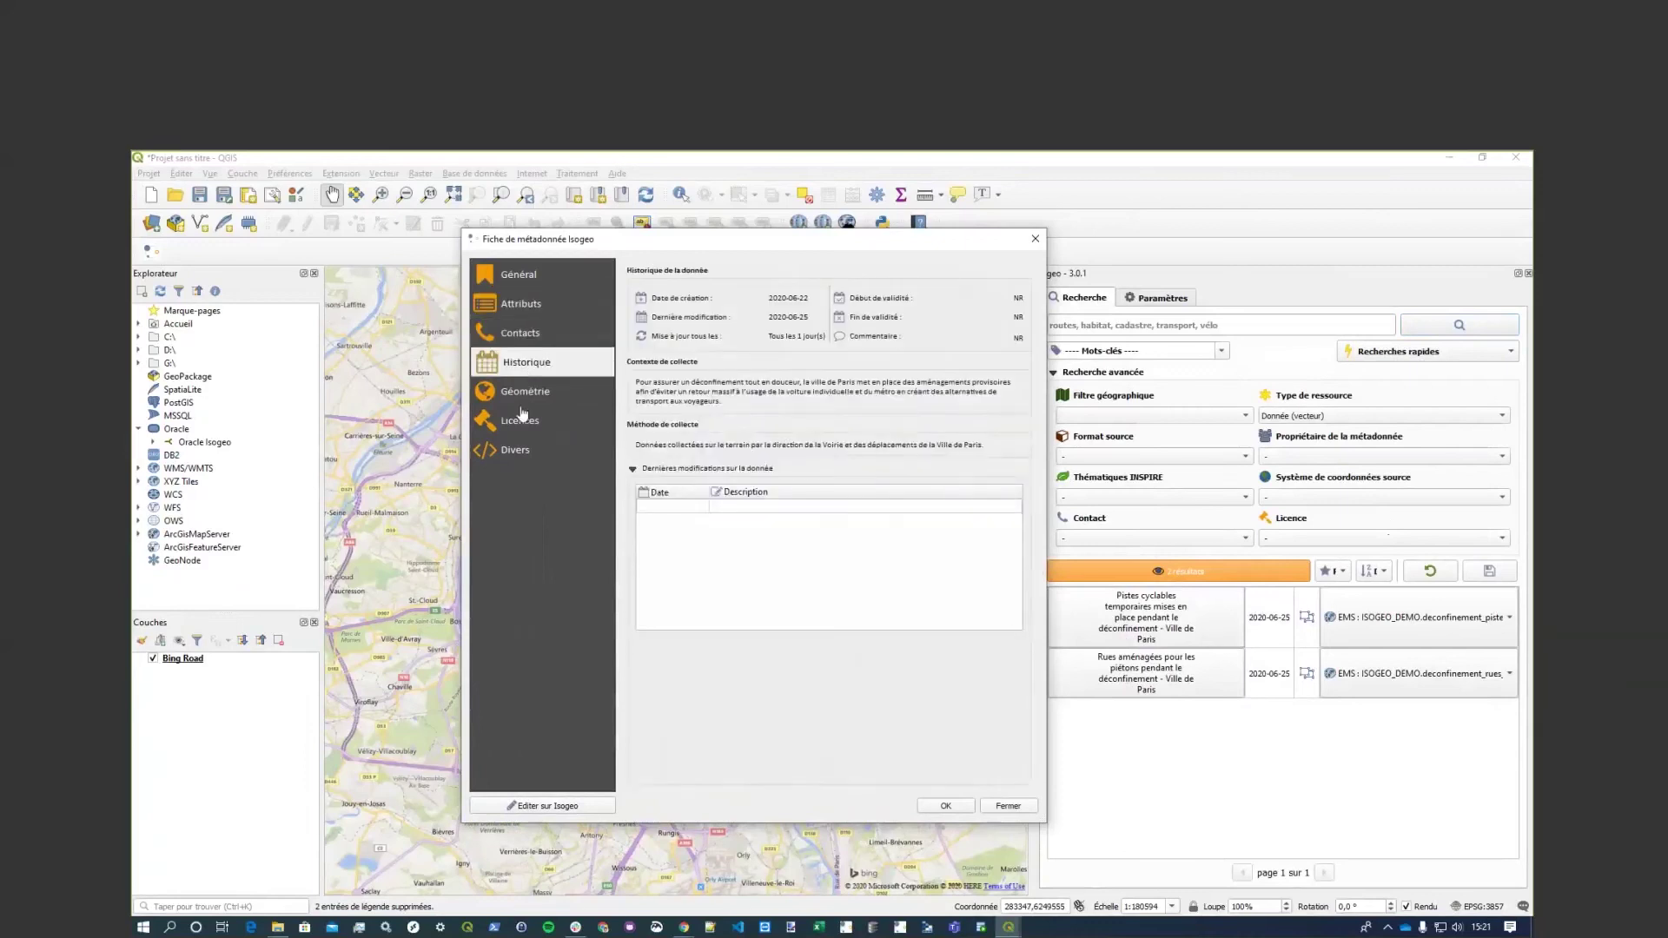
{"action": "left_click", "coordinate": [523, 400]}
{"action": "left_click", "coordinate": [528, 426]}
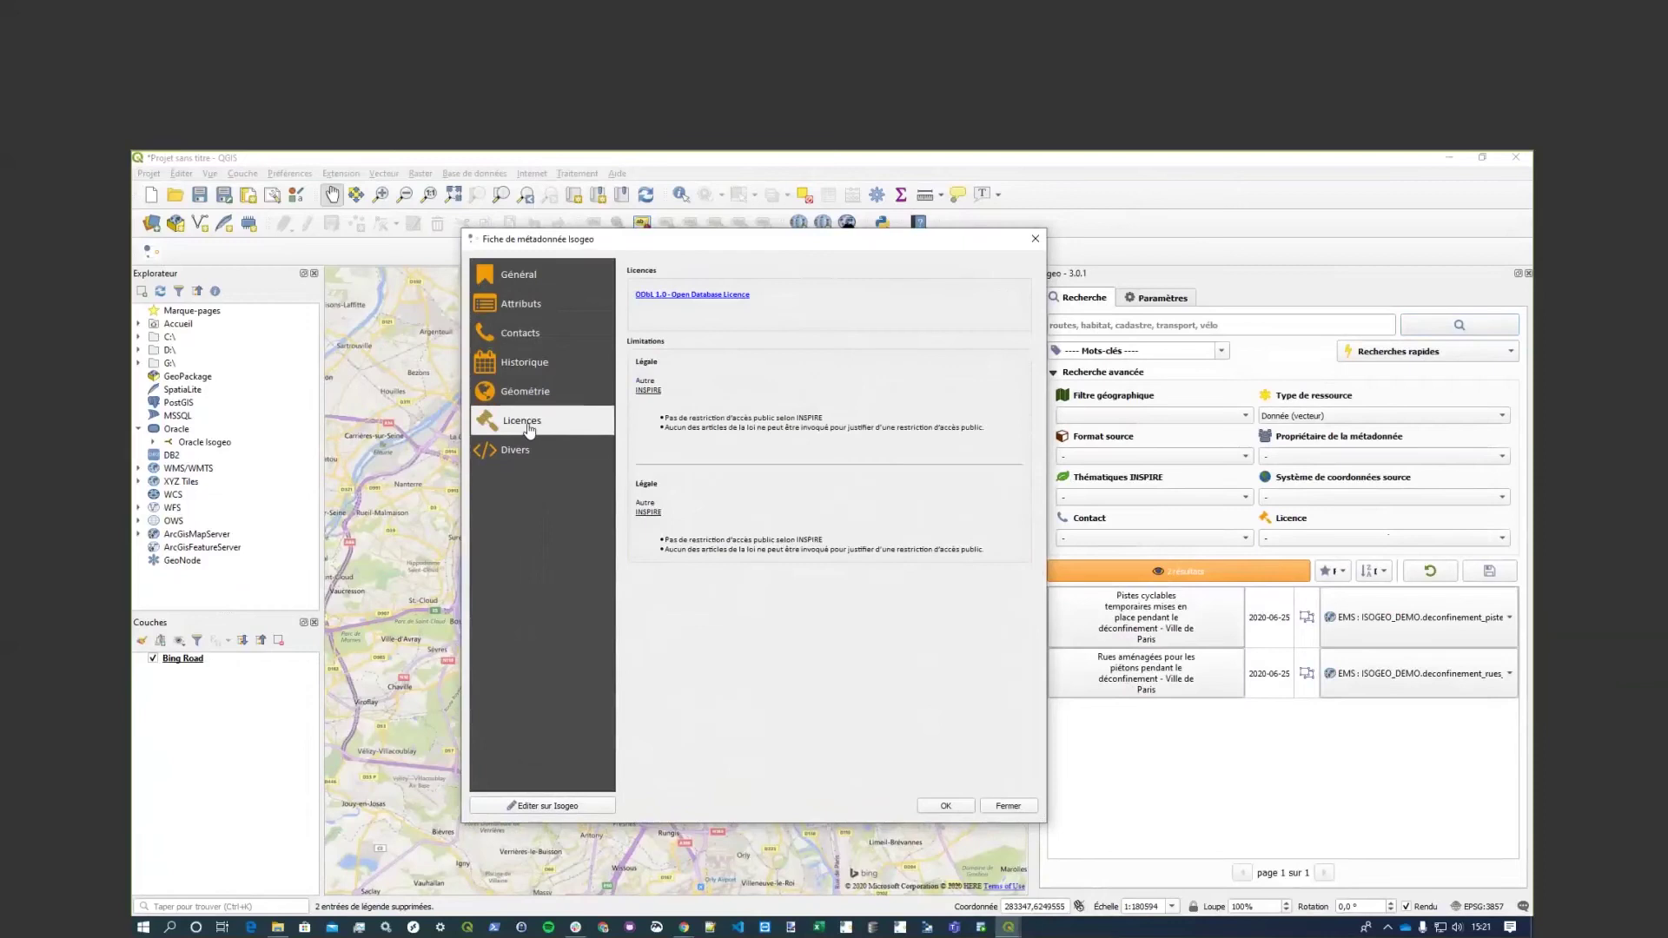
{"action": "left_click", "coordinate": [535, 460]}
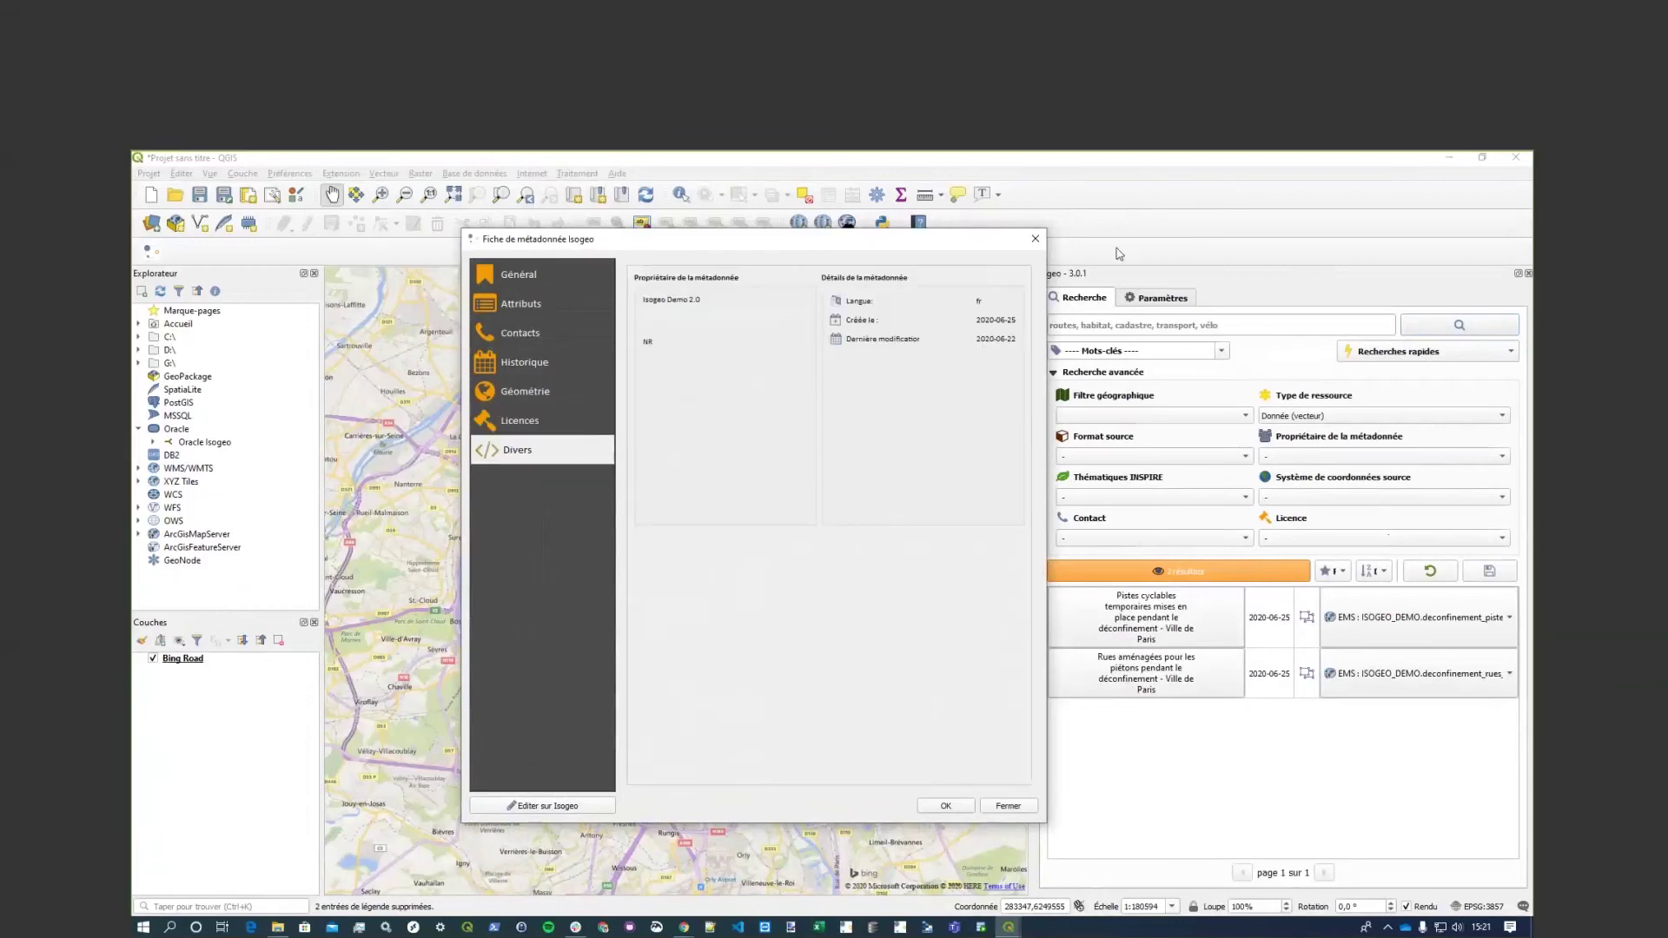
{"action": "left_click", "coordinate": [1034, 238]}
Add the EMS layers of the temporary cycle lanes and the streets adapted for pedestrians to the map.
{"action": "left_click", "coordinate": [1459, 618]}
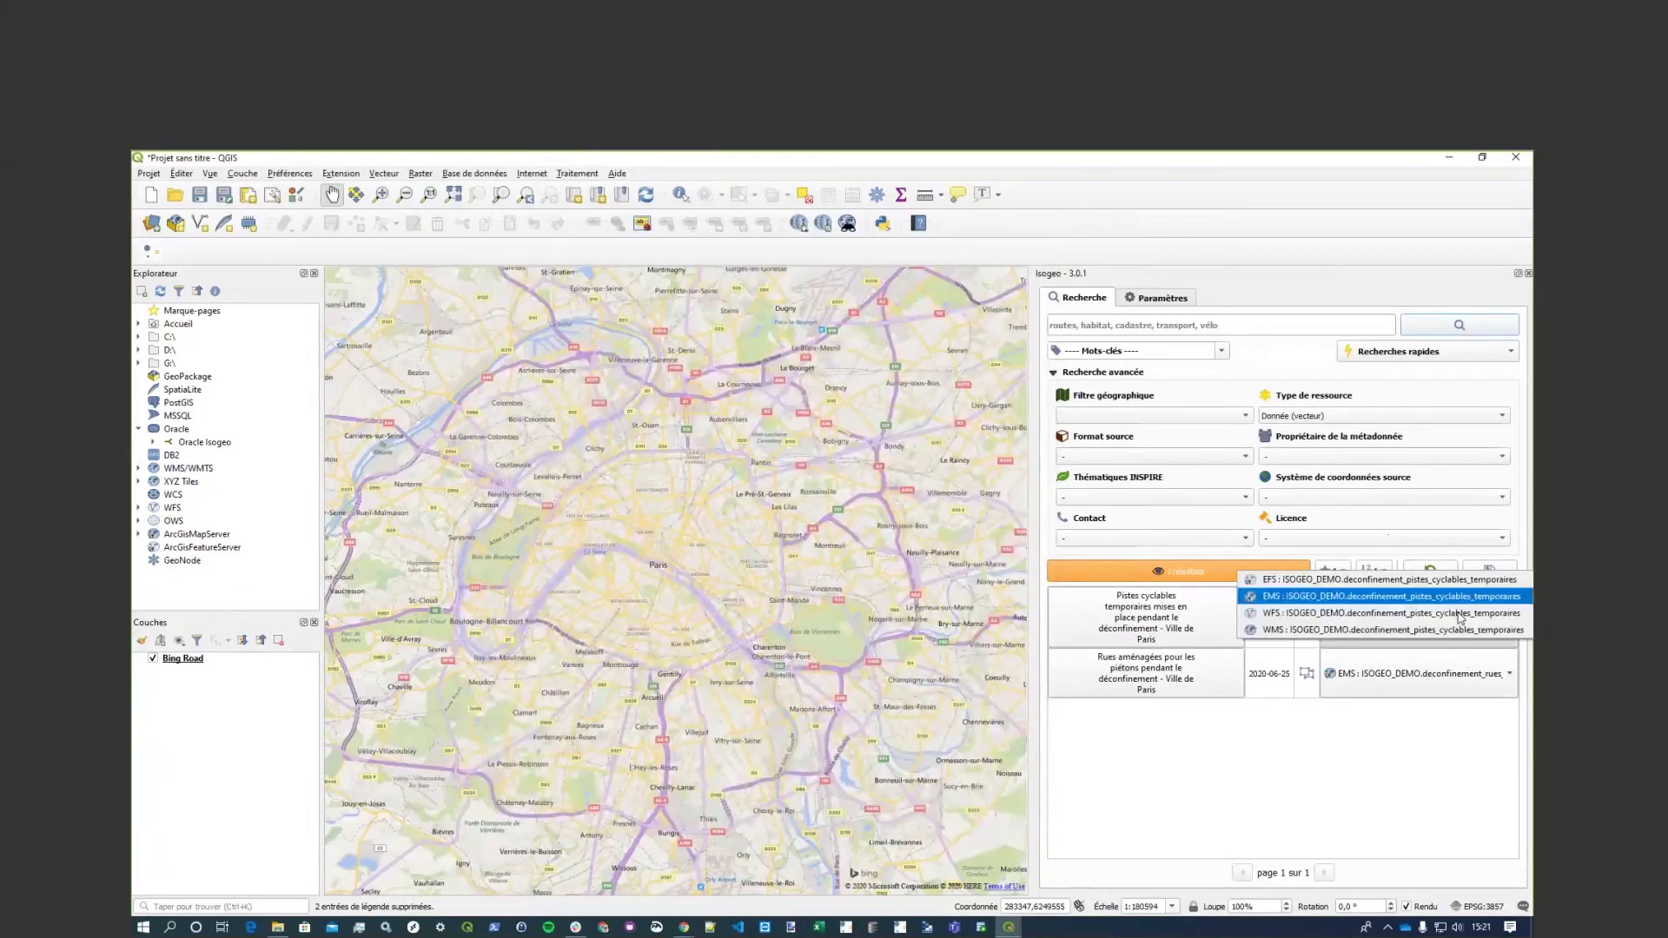
{"action": "left_click", "coordinate": [1390, 599]}
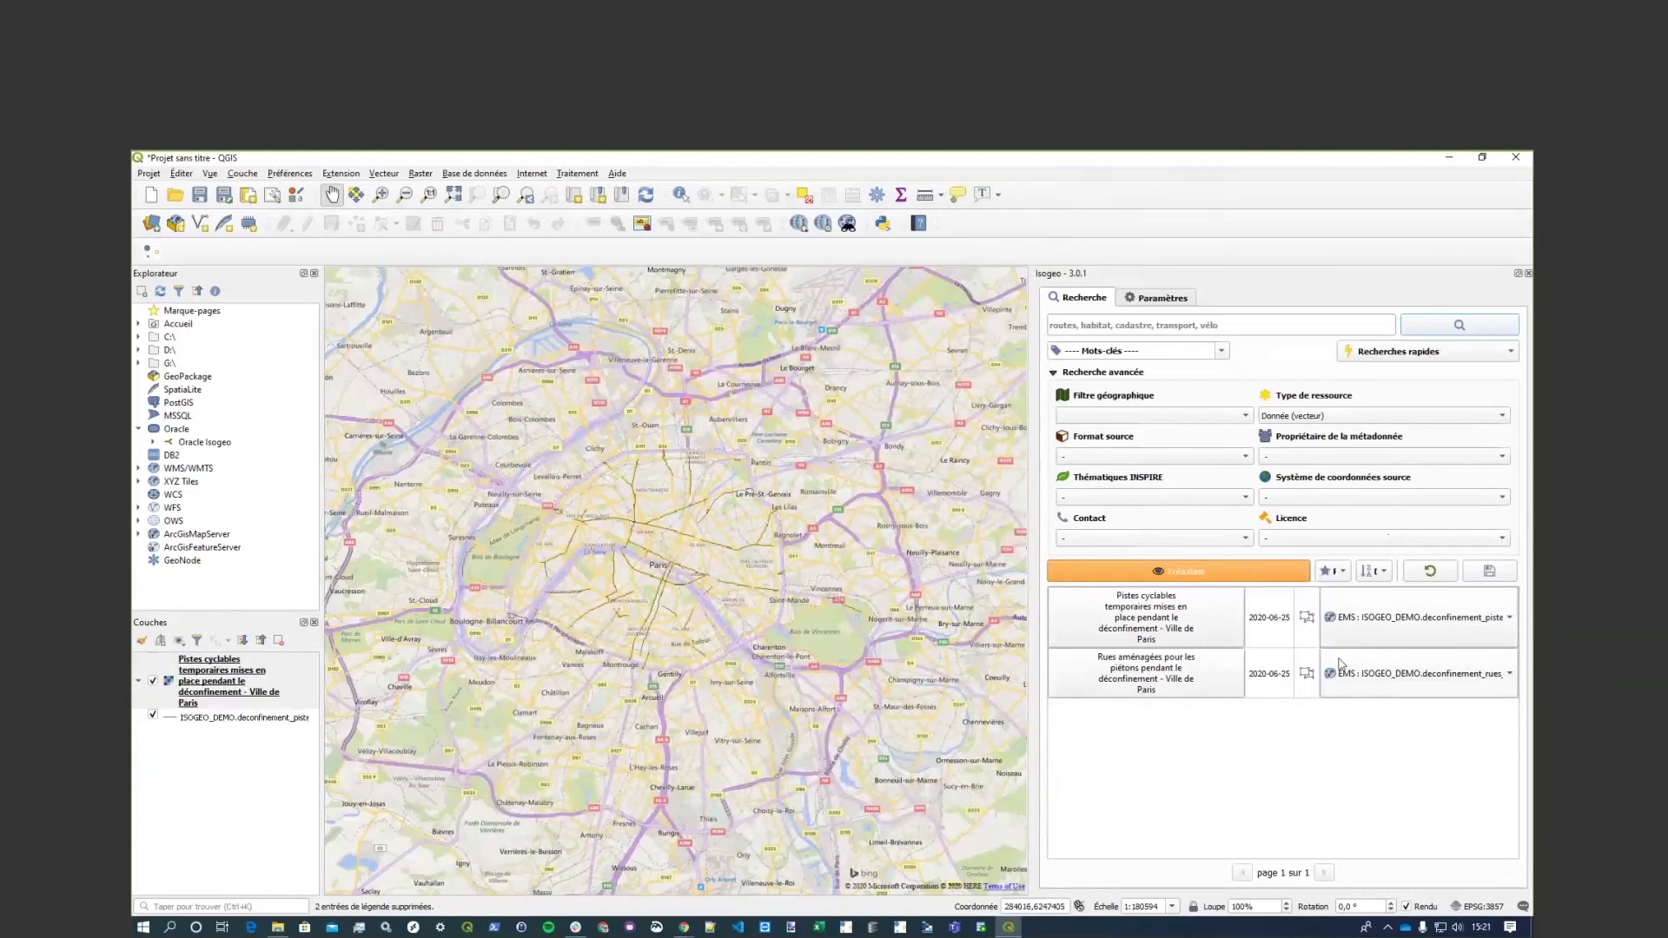
{"action": "left_click", "coordinate": [1371, 678]}
{"action": "left_click", "coordinate": [1353, 661]}
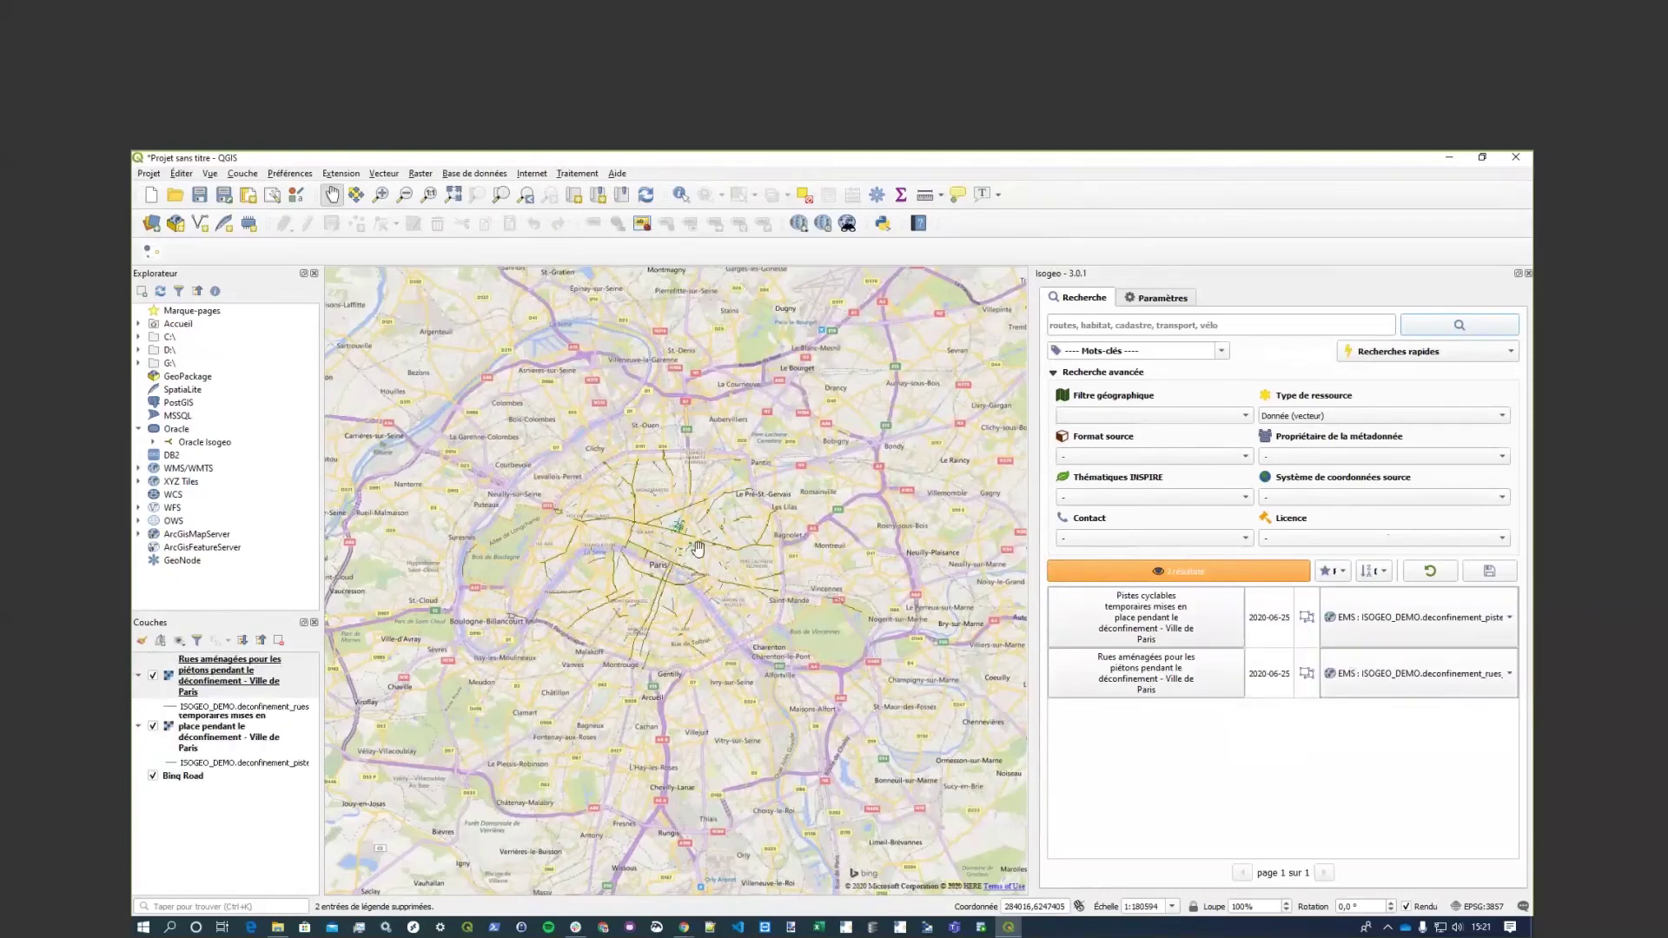
{"action": "scroll", "coordinate": [698, 549], "scroll_direction": "up", "scroll_amount": 1}
{"action": "left_click_drag", "start_coordinate": [628, 584], "coordinate": [809, 607]}
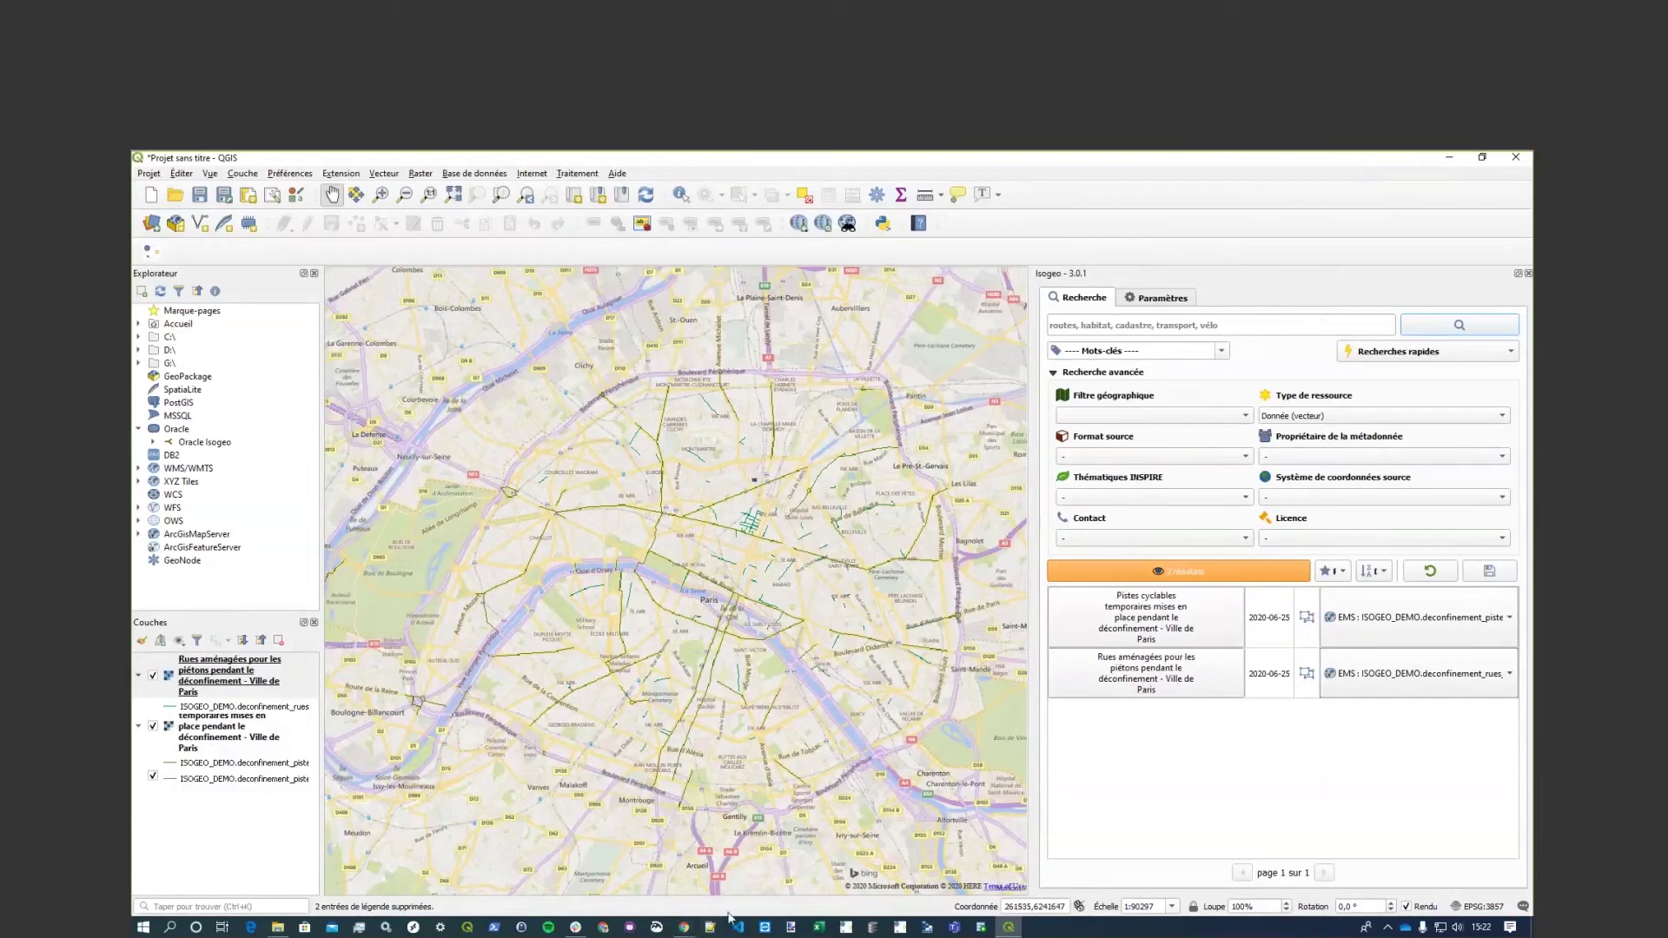
Switch to the Isogeo shares page in Chrome and open the Portail de données - Démo application.
{"action": "left_click", "coordinate": [688, 930]}
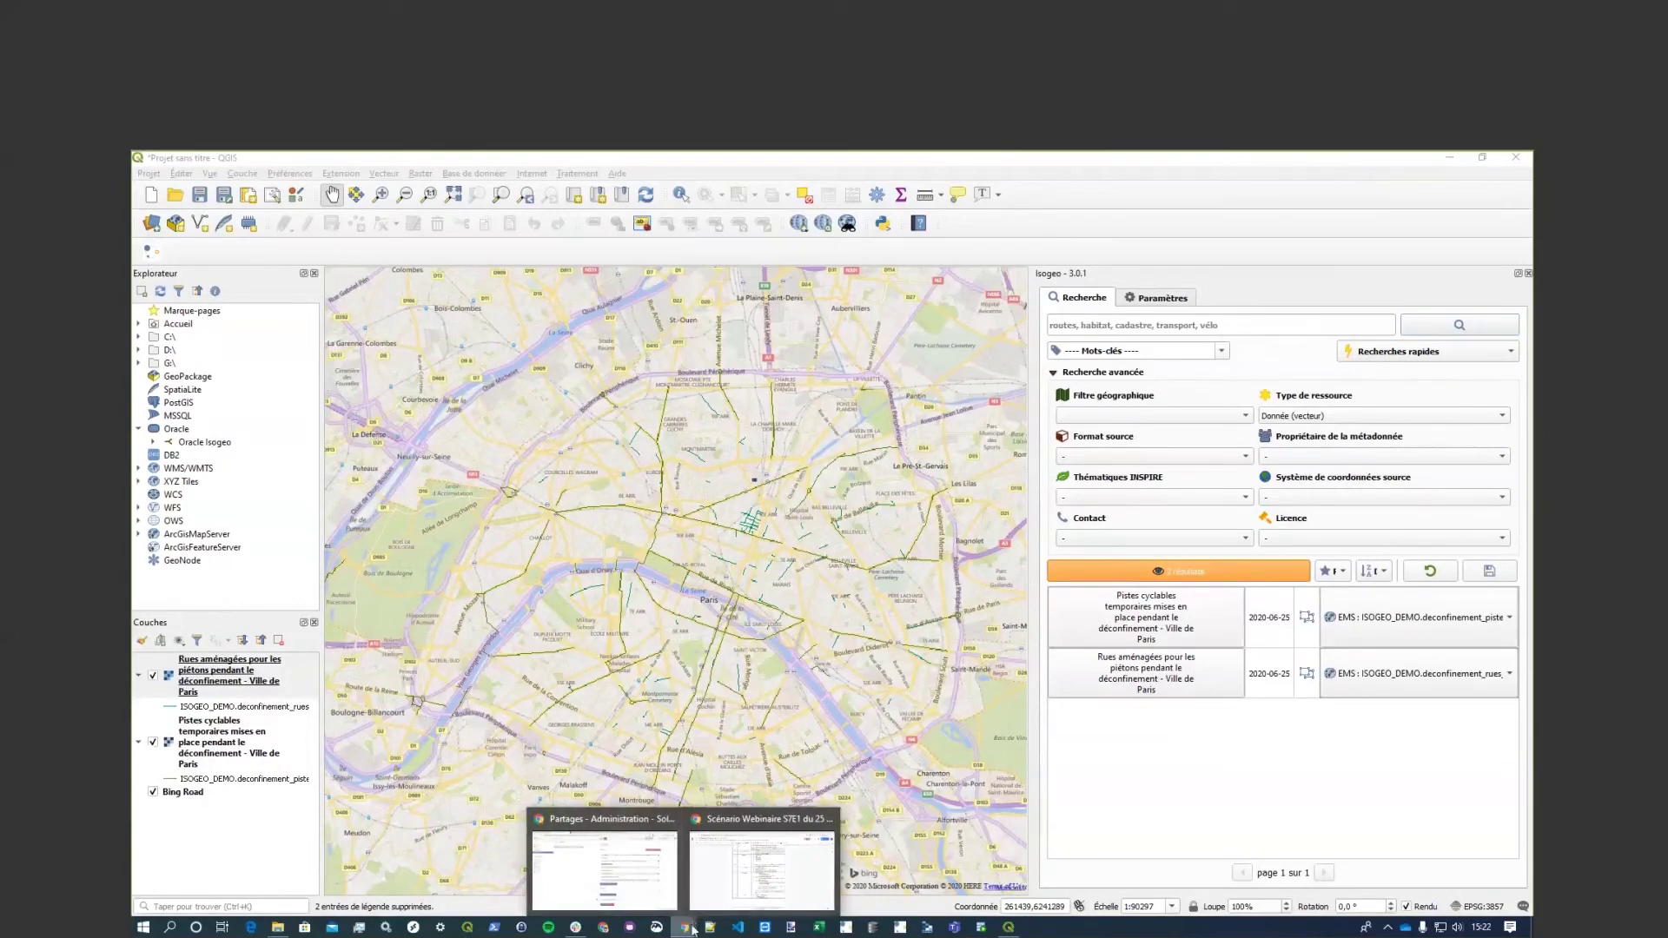
{"action": "left_click", "coordinate": [604, 869]}
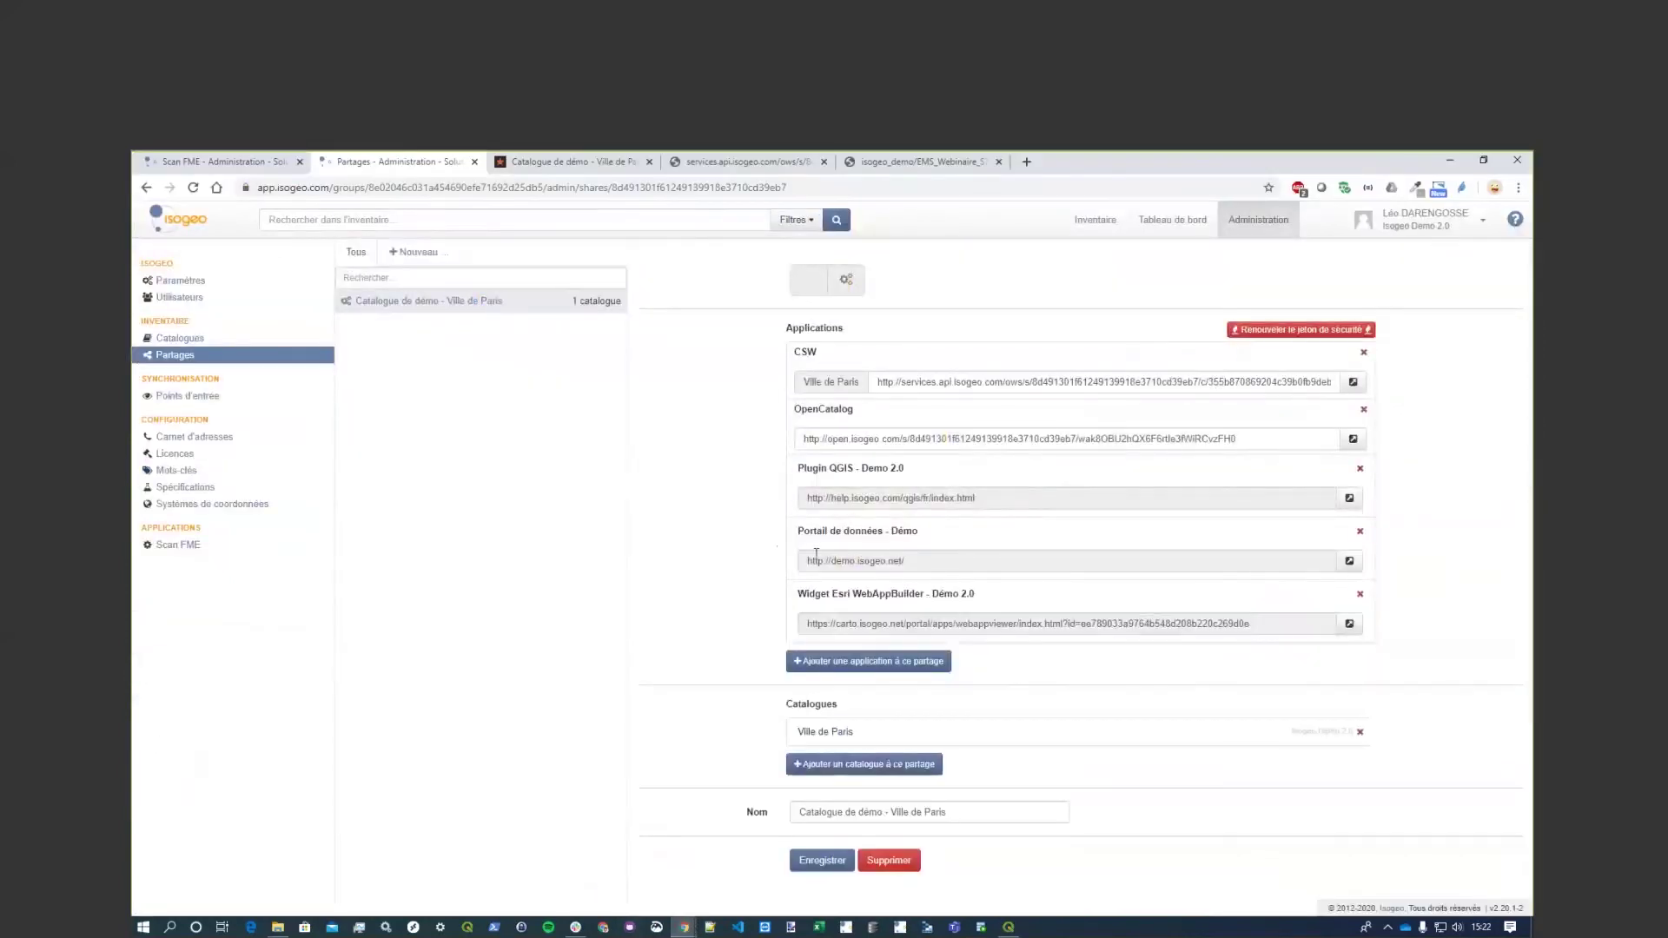
{"action": "left_click", "coordinate": [911, 562]}
{"action": "double_click", "coordinate": [911, 562]}
{"action": "left_click", "coordinate": [980, 568]}
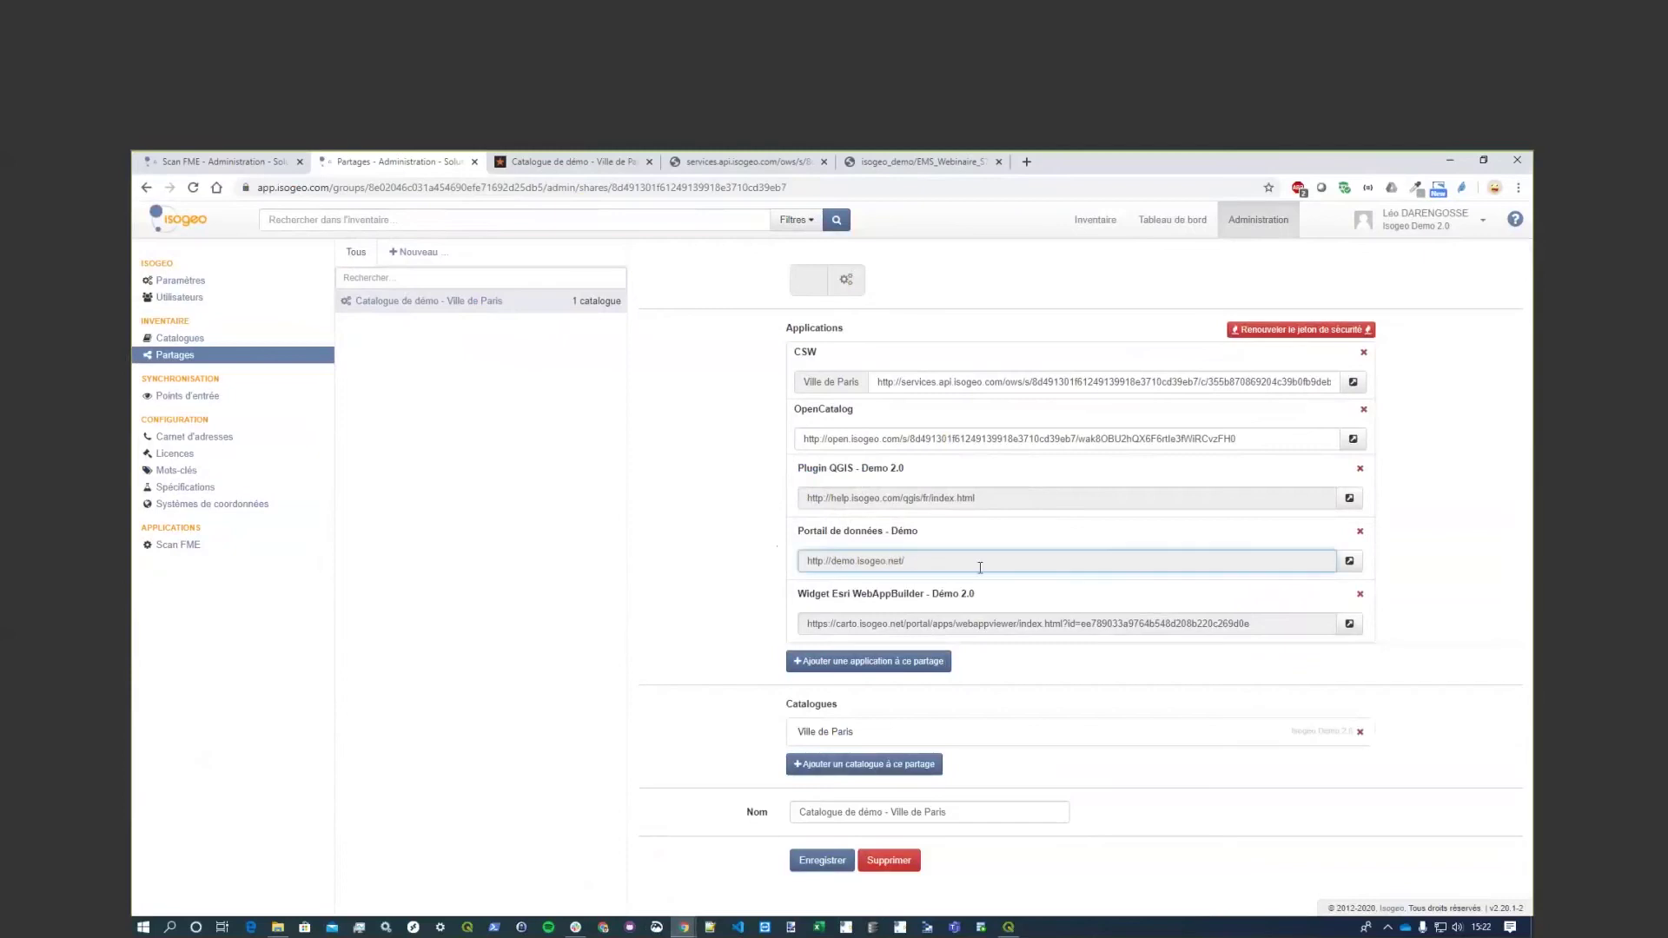
{"action": "left_click", "coordinate": [1350, 561]}
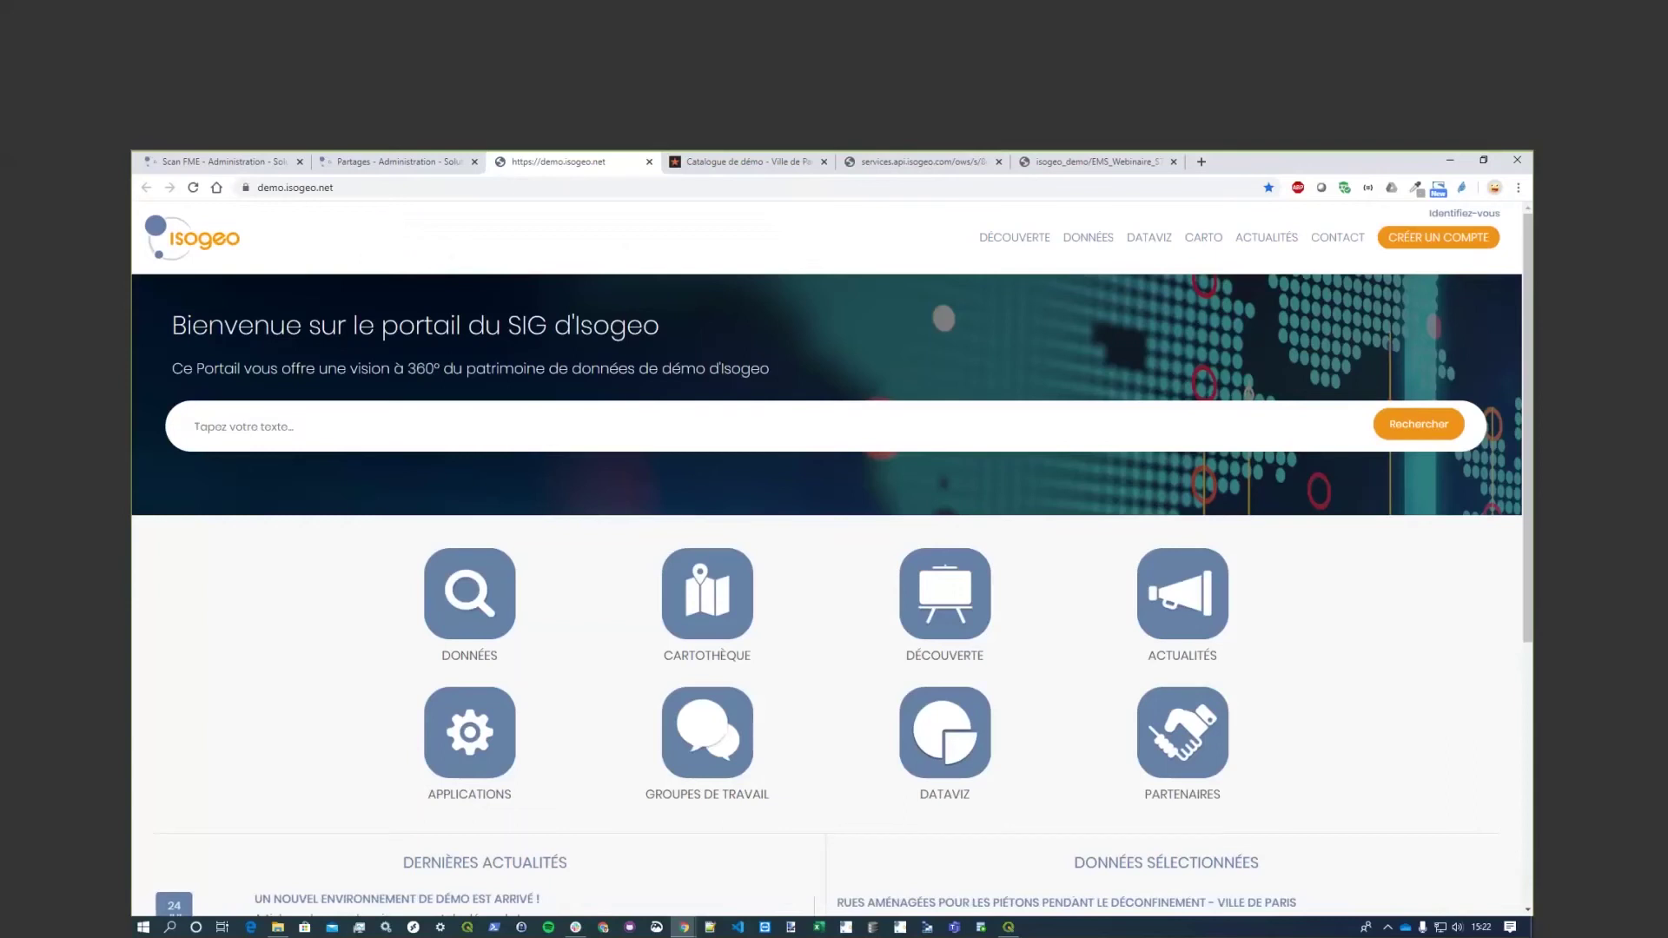
Look through the portal home page, including its latest news and selected datasets.
{"action": "scroll", "coordinate": [1227, 558], "scroll_direction": "down", "scroll_amount": 3}
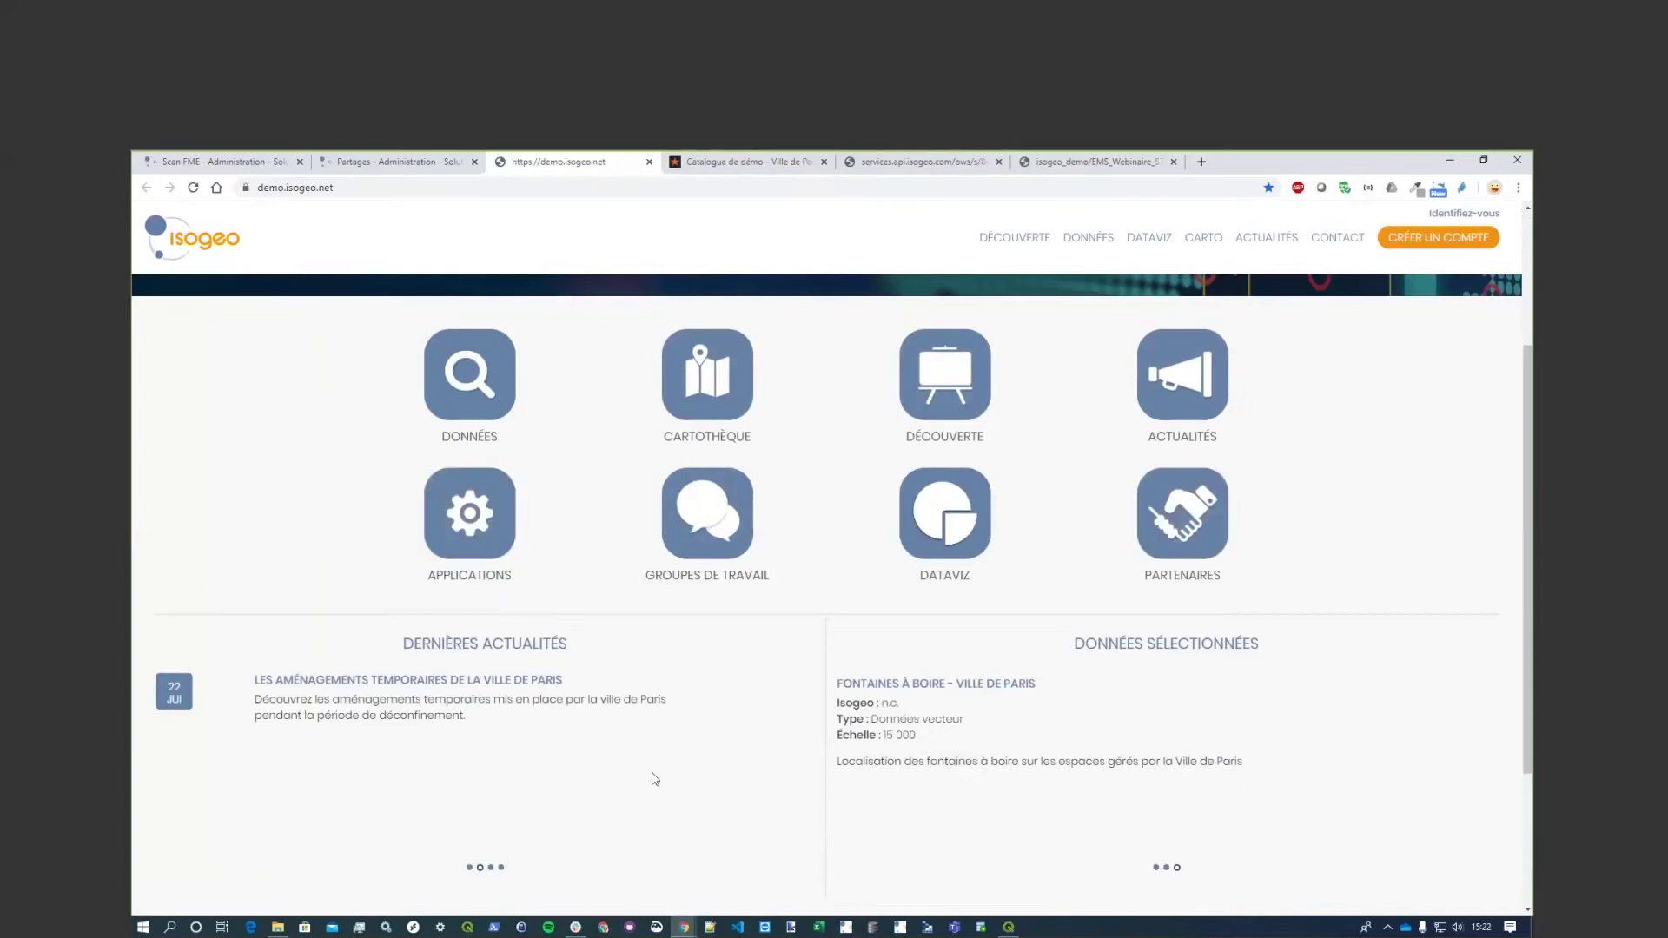
{"action": "scroll", "coordinate": [654, 780], "scroll_direction": "down", "scroll_amount": 3}
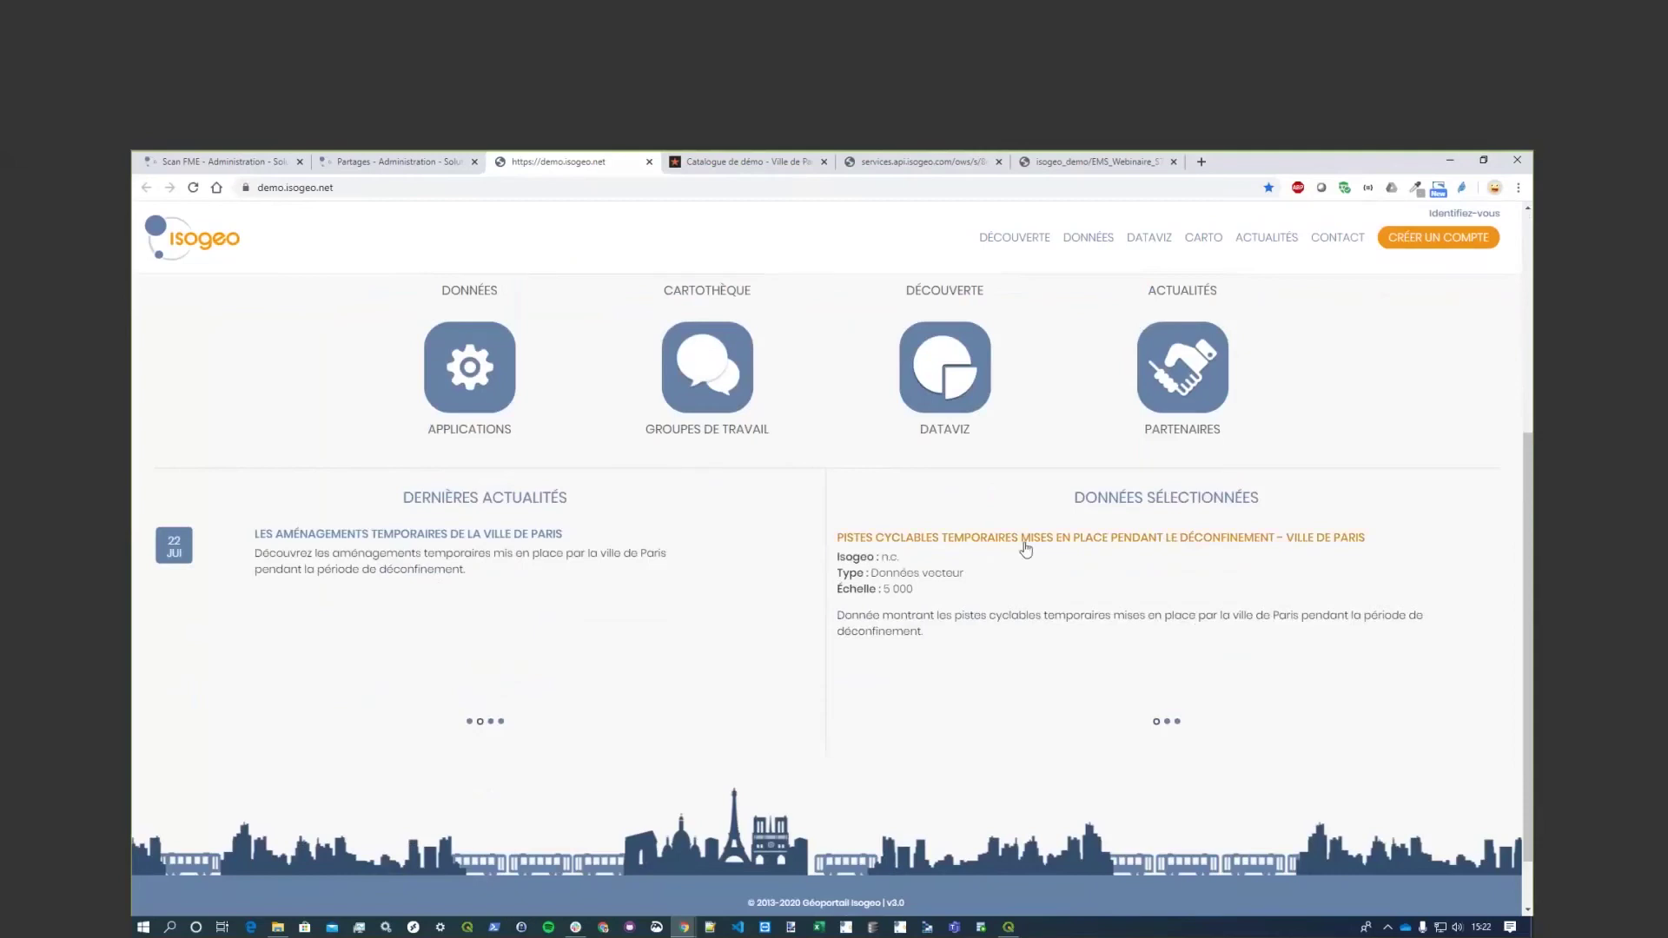
{"action": "left_click", "coordinate": [1167, 722]}
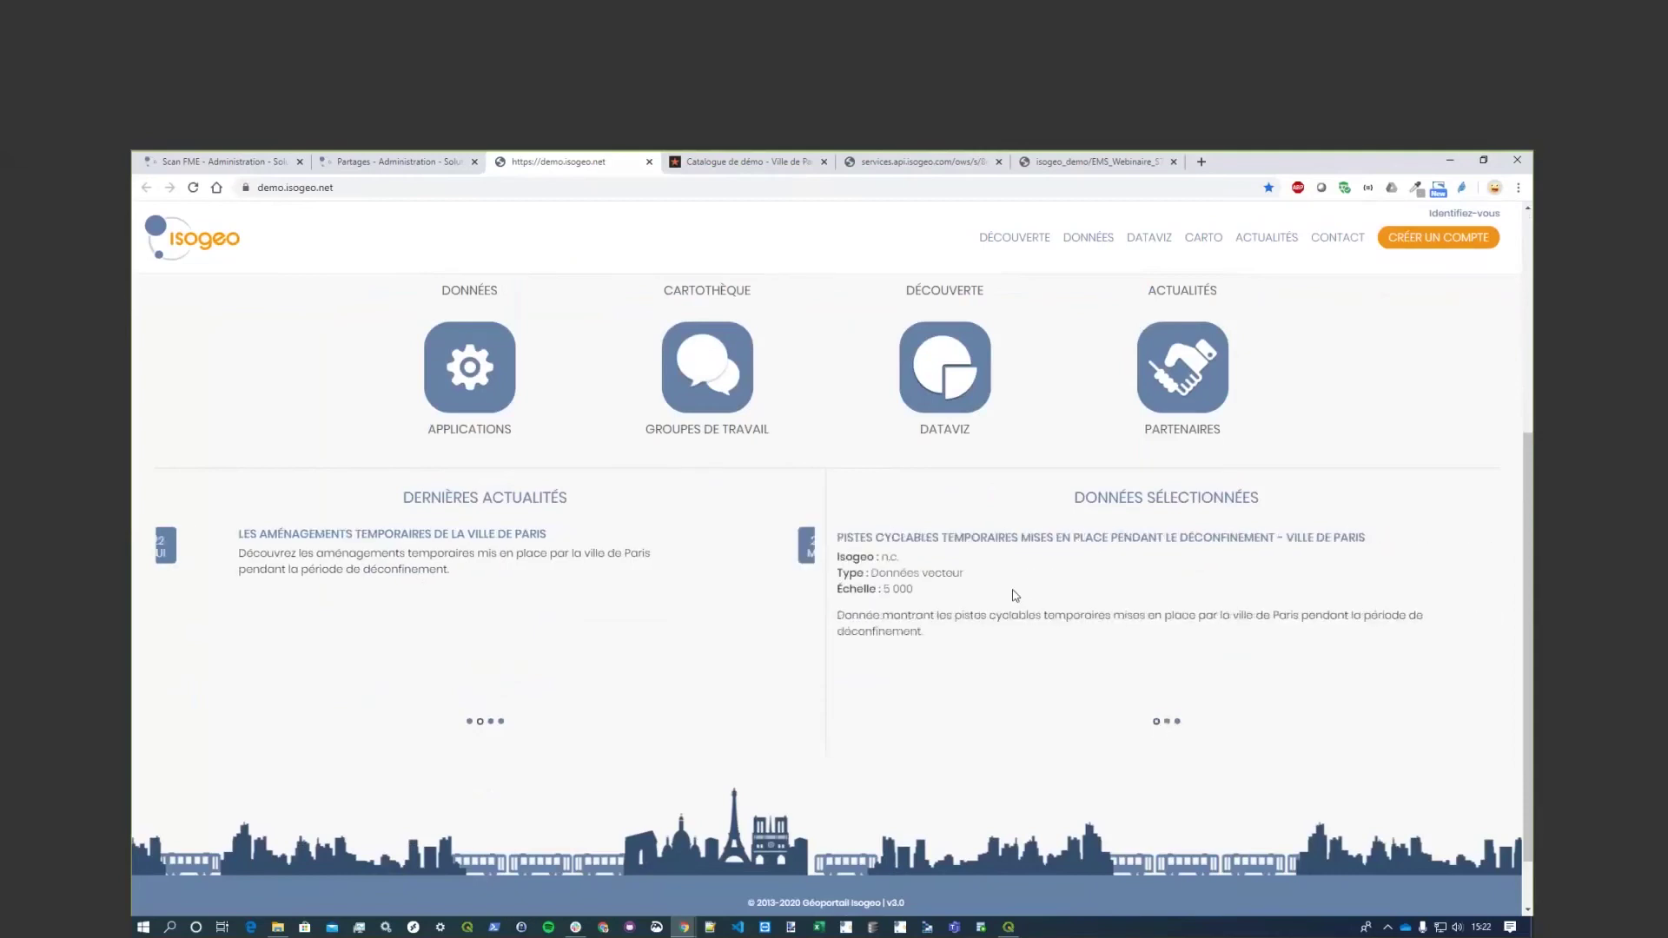
{"action": "scroll", "coordinate": [961, 736], "scroll_direction": "up", "scroll_amount": 3}
{"action": "scroll", "coordinate": [961, 736], "scroll_direction": "up", "scroll_amount": 1}
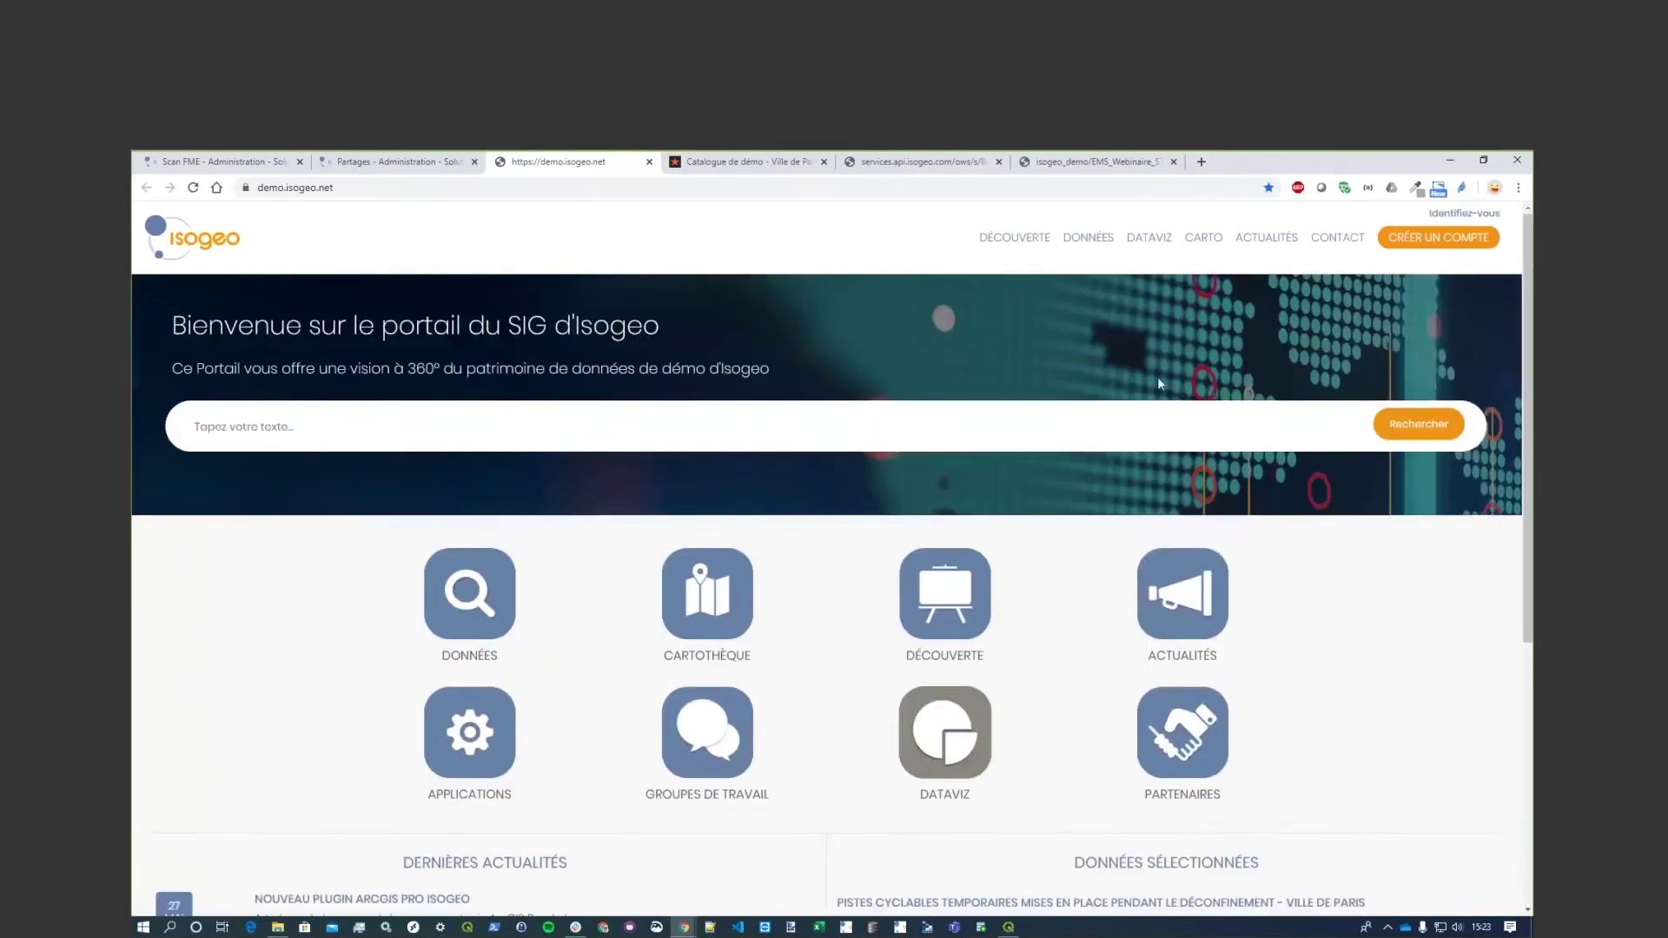
Open the portal's Découverte page and browse the slides of its banner carousel.
{"action": "left_click", "coordinate": [1027, 244]}
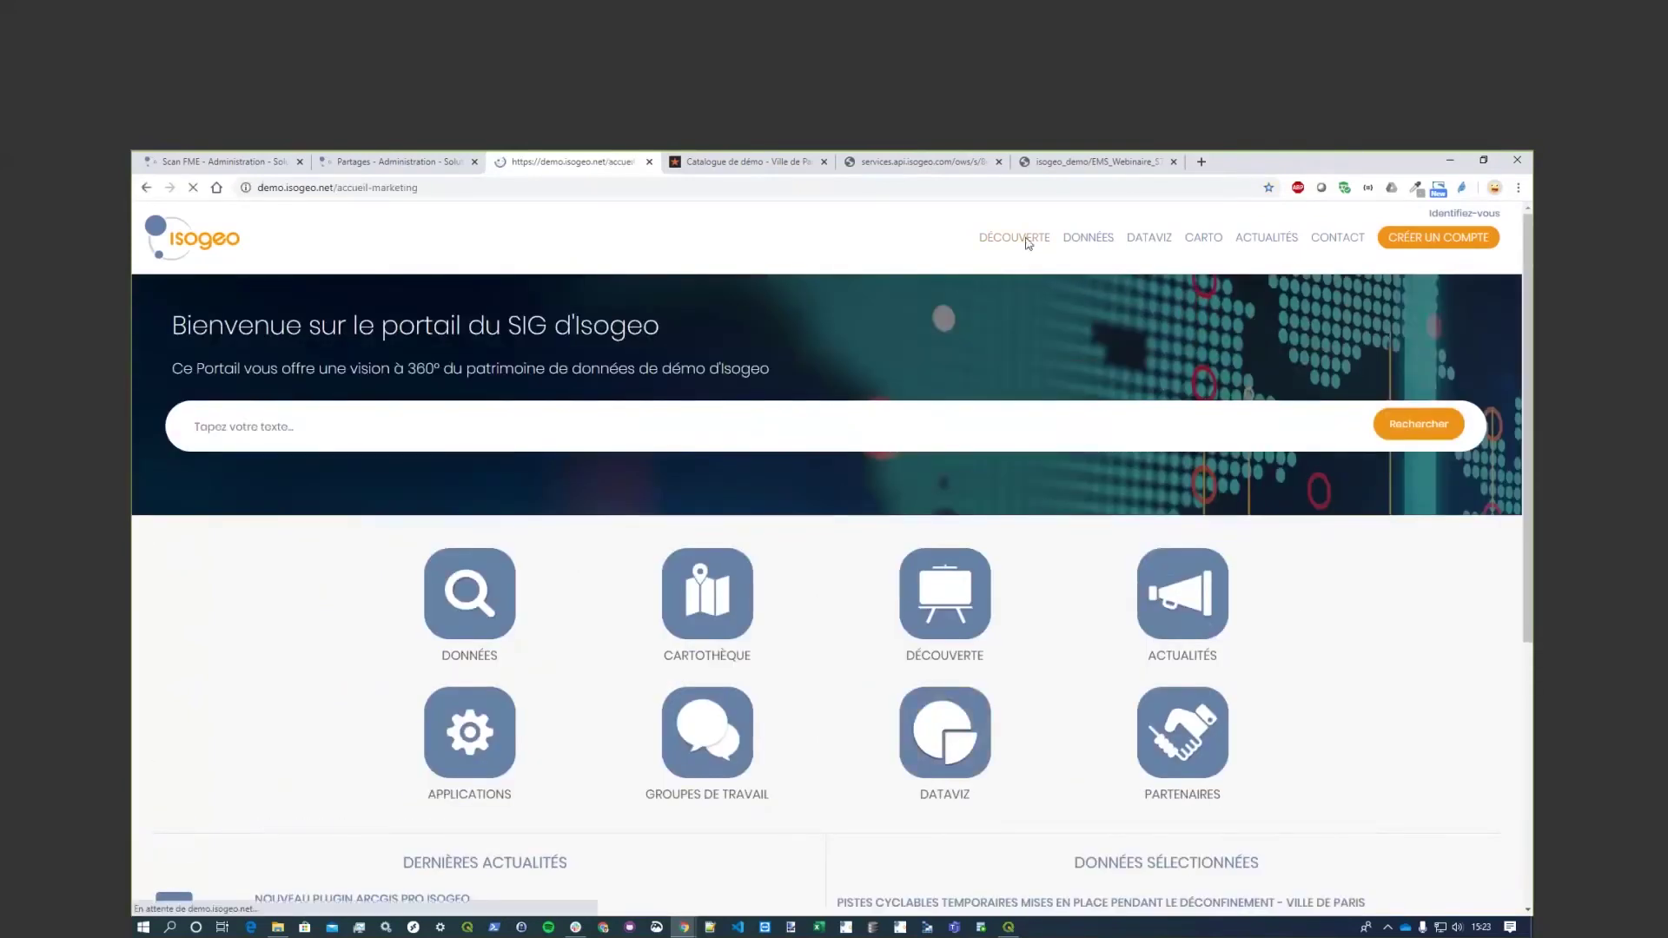
{"action": "scroll", "coordinate": [952, 567], "scroll_direction": "down", "scroll_amount": 1}
{"action": "scroll", "coordinate": [1295, 501], "scroll_direction": "up", "scroll_amount": 1}
{"action": "left_click", "coordinate": [1497, 440]}
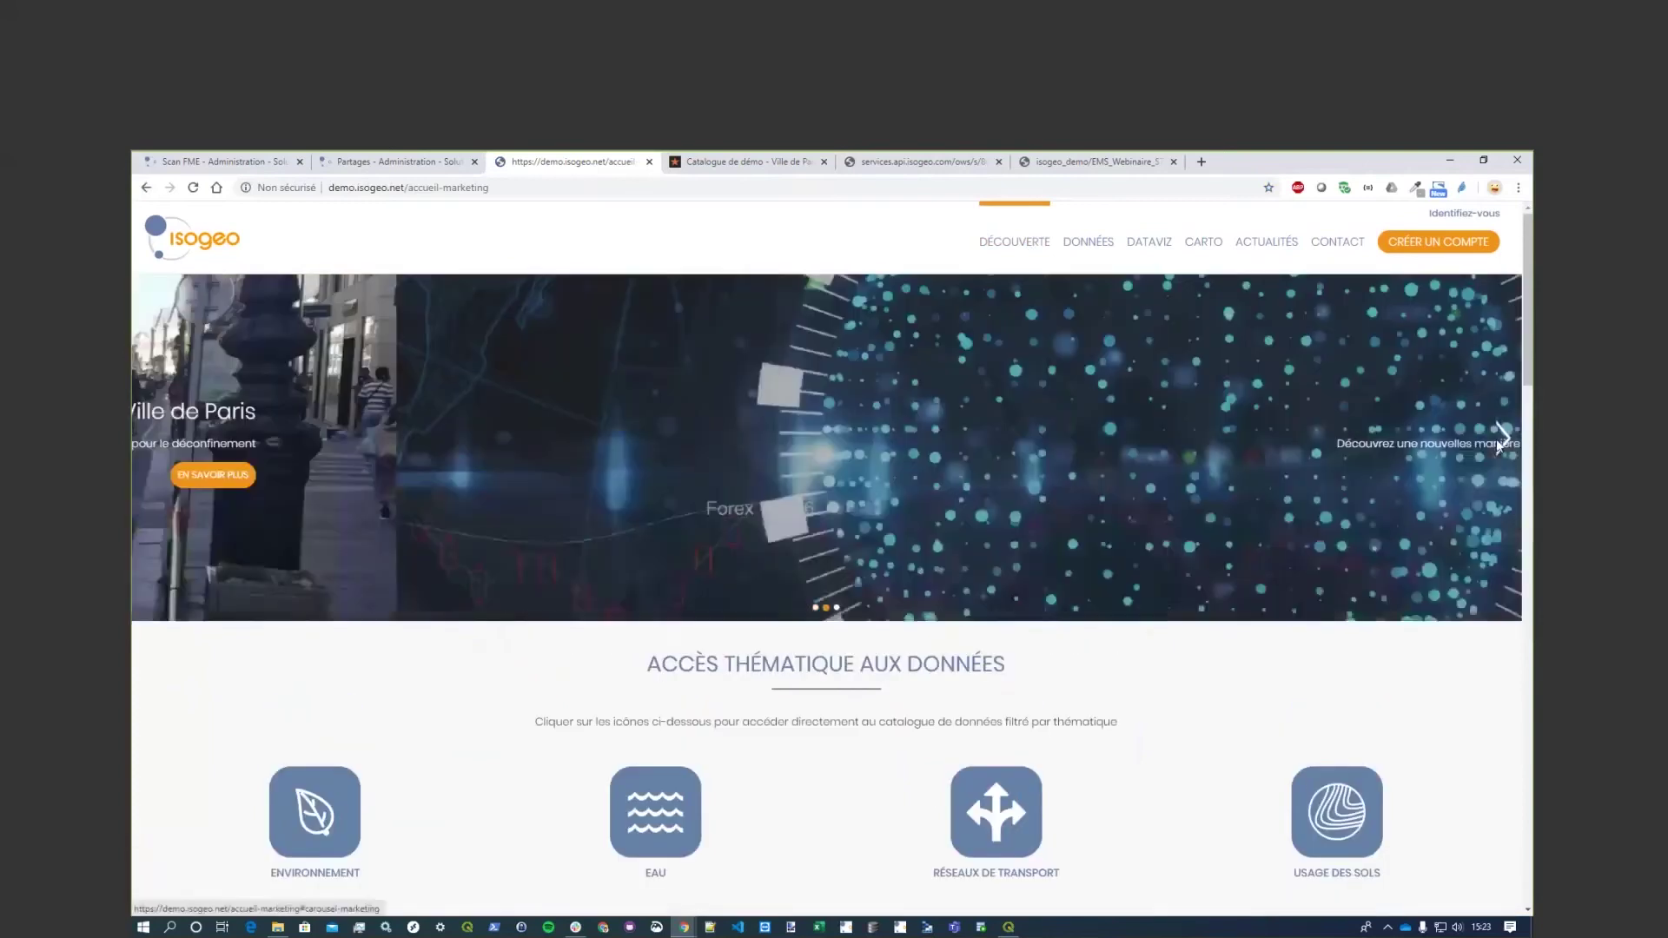
{"action": "left_click", "coordinate": [1503, 448]}
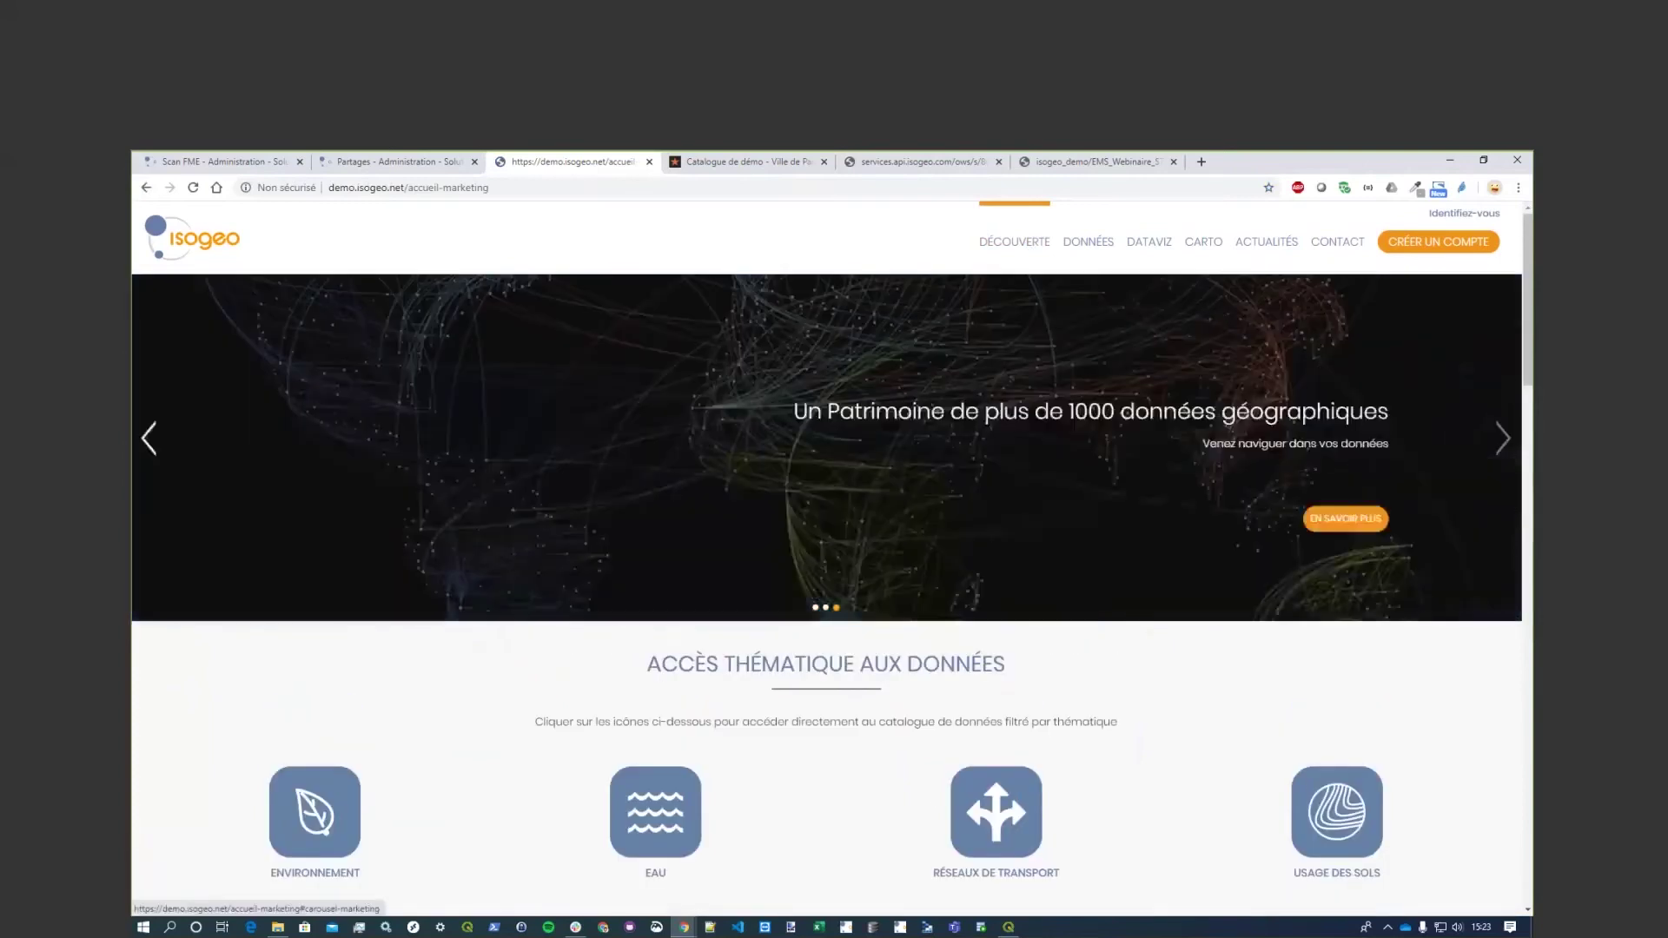
{"action": "left_click", "coordinate": [160, 466]}
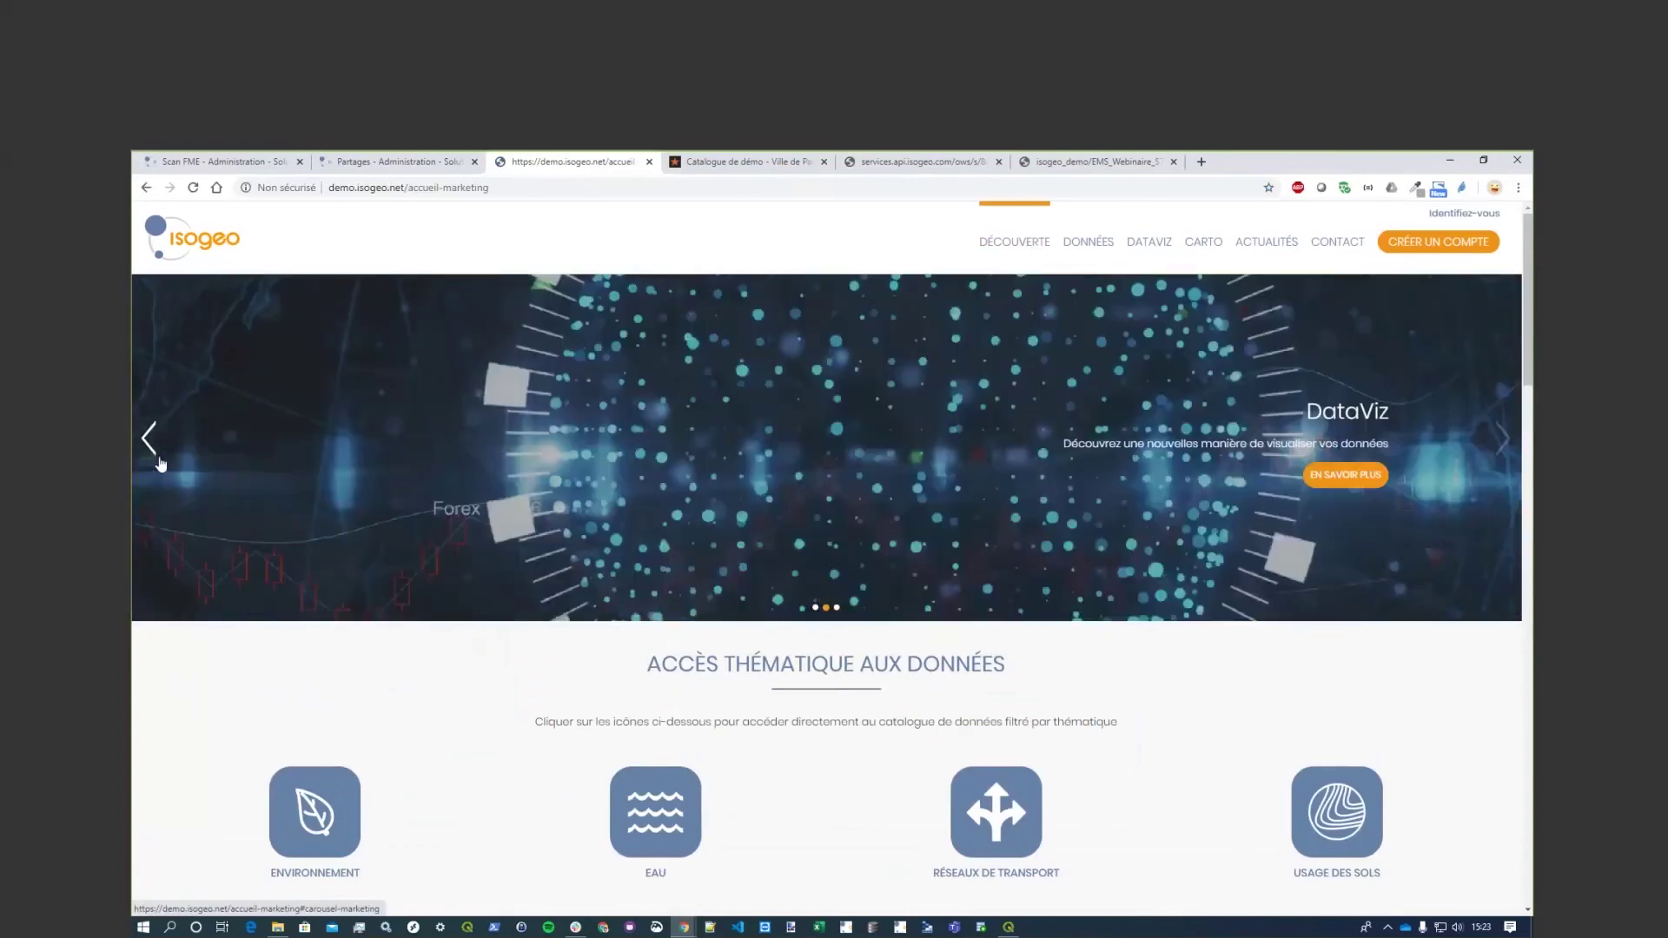
{"action": "left_click", "coordinate": [160, 466]}
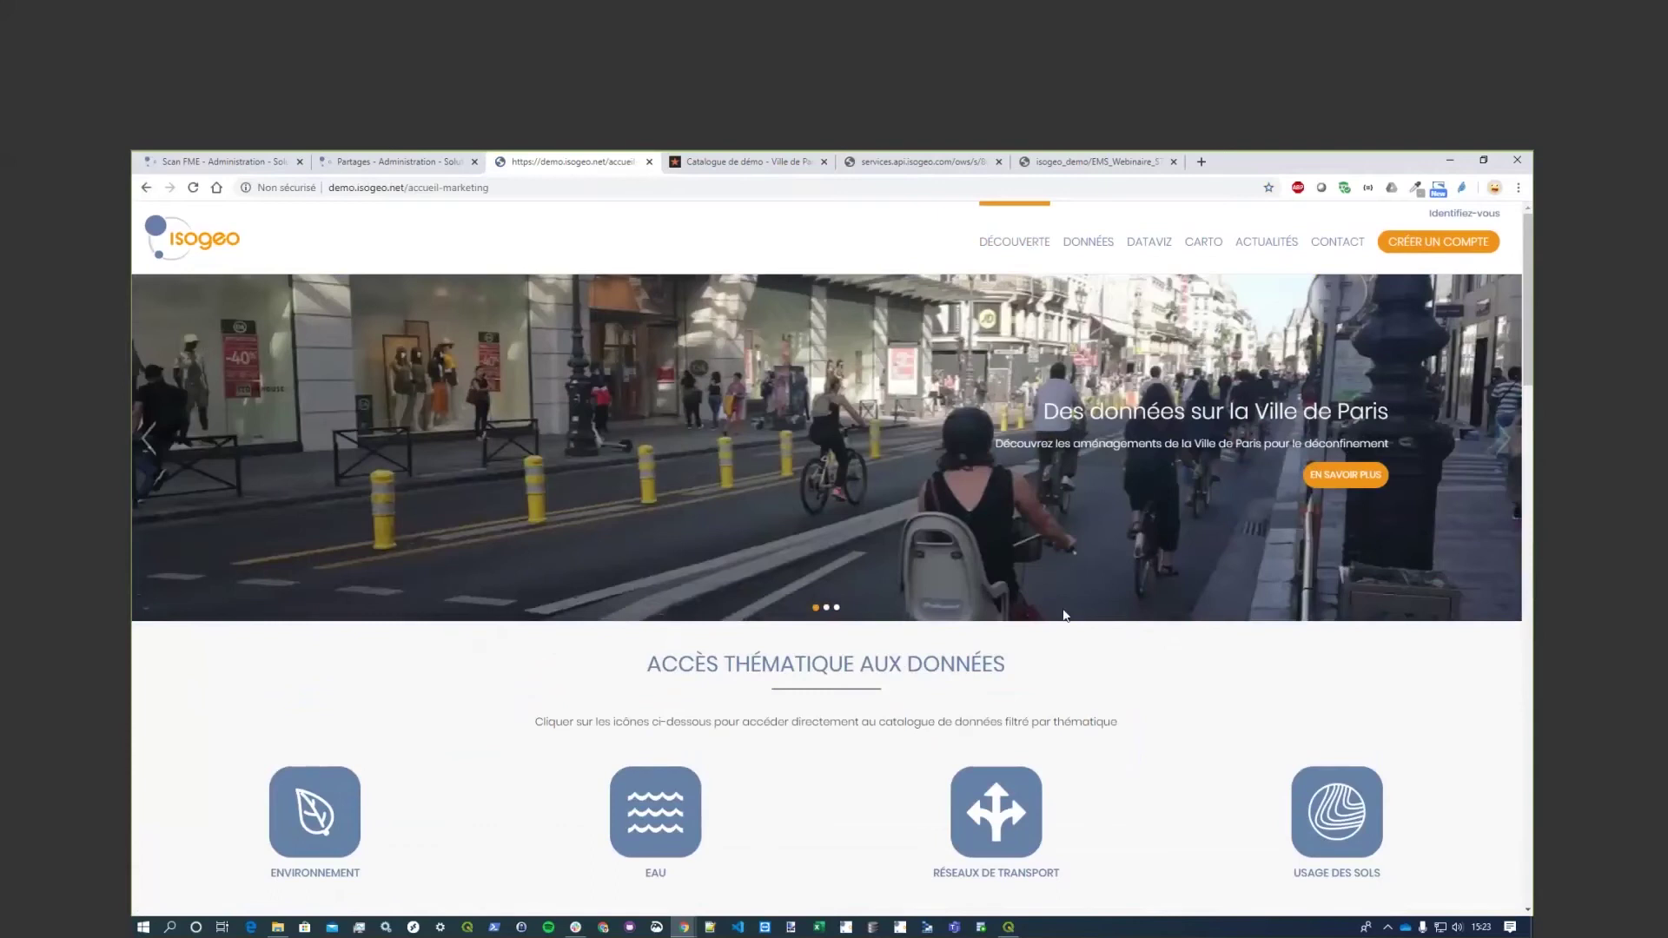
Examine the Découverte page's sections on thematic data access, portal uses, the team, GIS applications and partners.
{"action": "scroll", "coordinate": [1058, 667], "scroll_direction": "down", "scroll_amount": 1}
{"action": "scroll", "coordinate": [1058, 667], "scroll_direction": "down", "scroll_amount": 2}
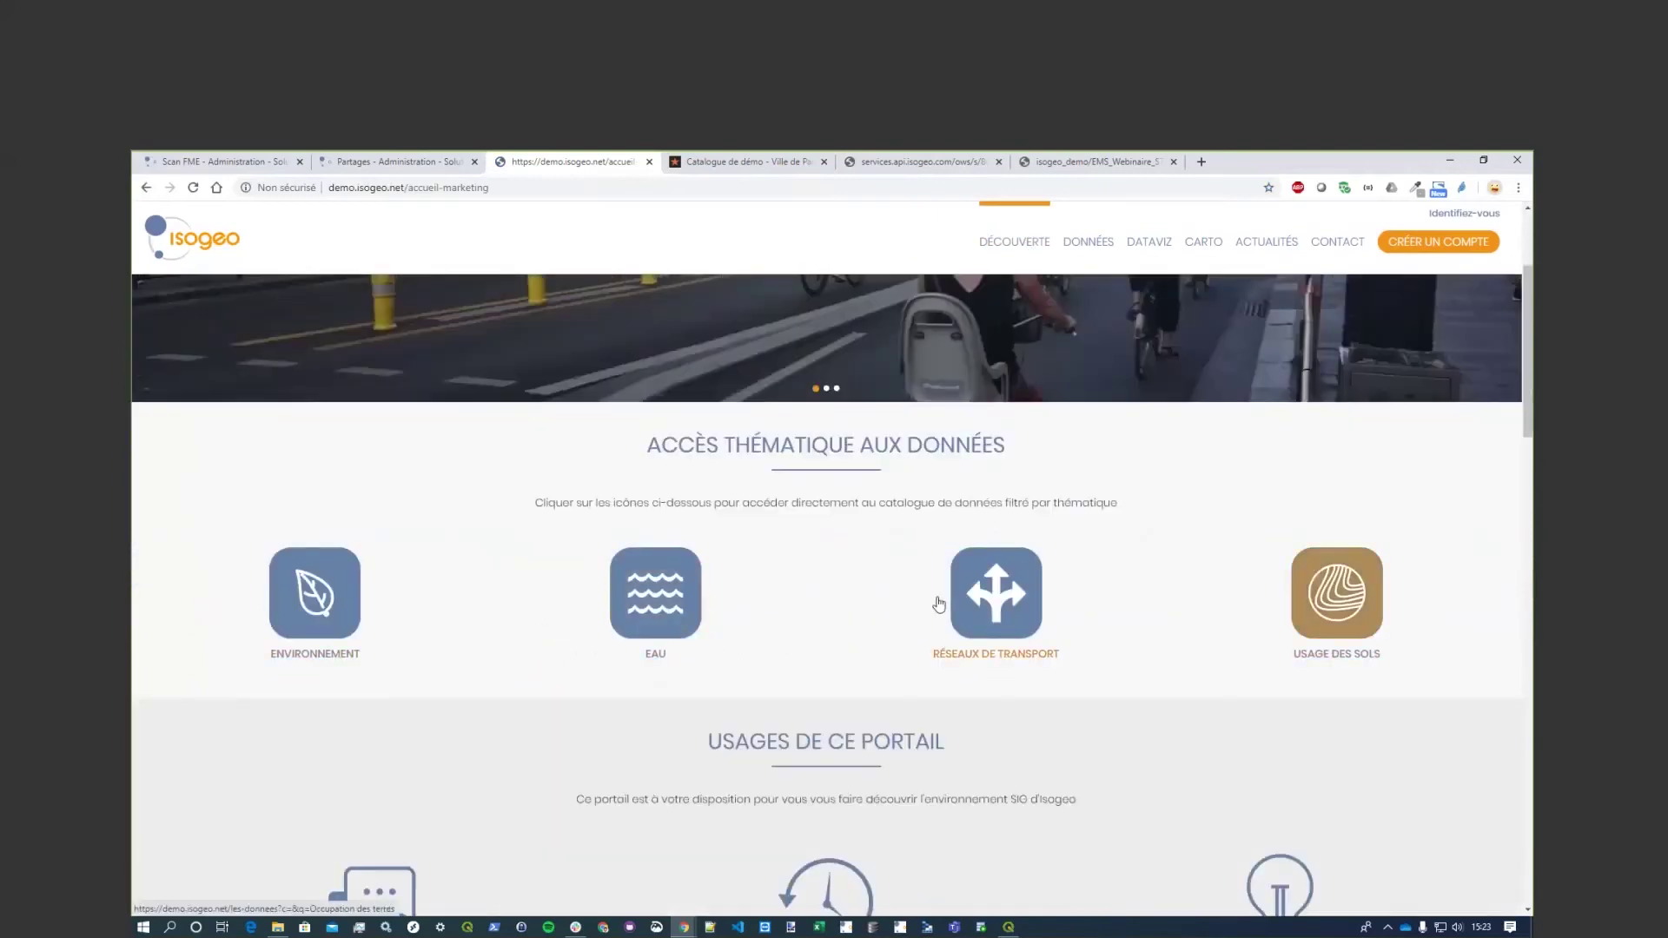
{"action": "scroll", "coordinate": [960, 626], "scroll_direction": "down", "scroll_amount": 6}
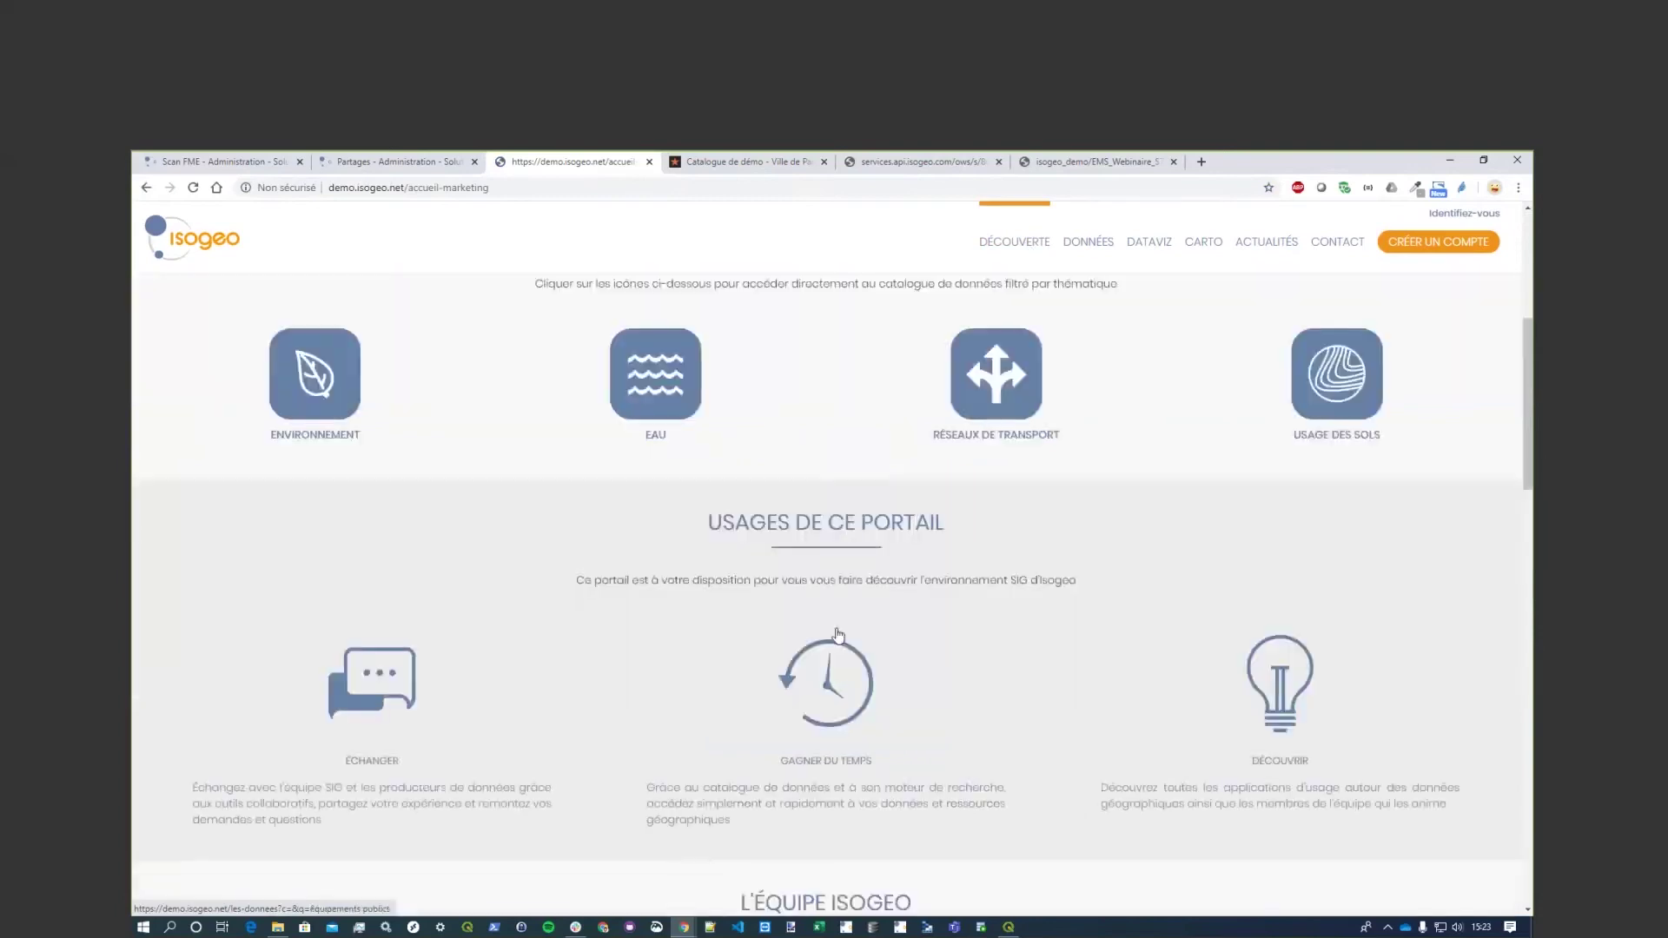
{"action": "scroll", "coordinate": [964, 628], "scroll_direction": "down", "scroll_amount": 3}
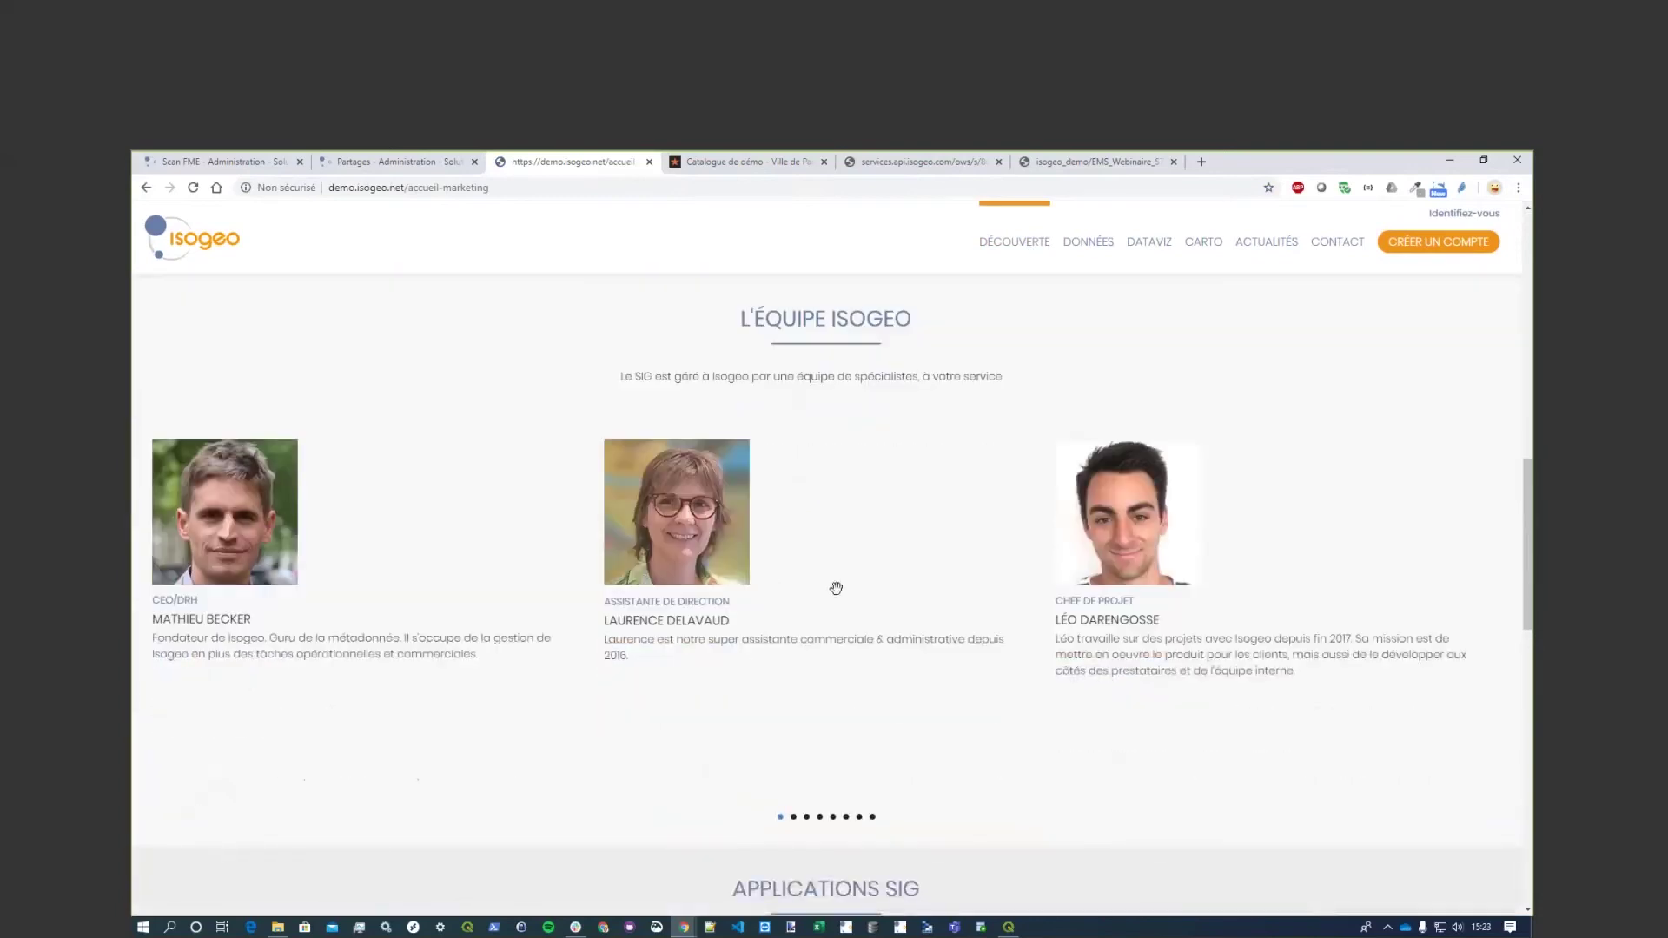
{"action": "left_click", "coordinate": [802, 816]}
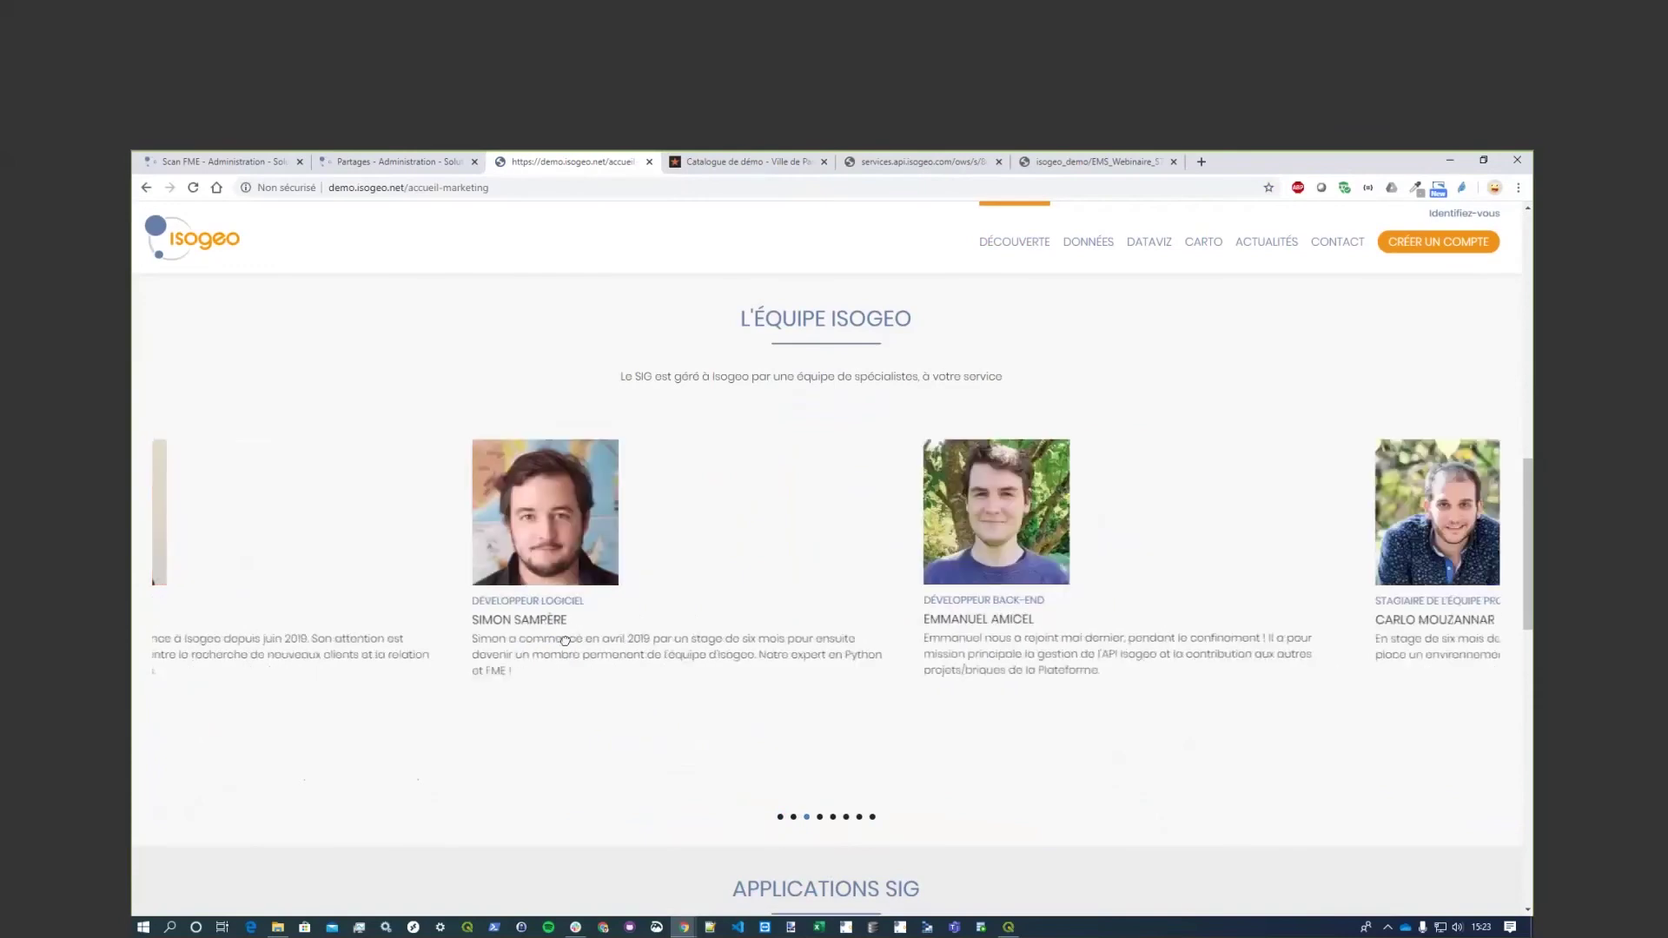
{"action": "scroll", "coordinate": [1080, 643], "scroll_direction": "down", "scroll_amount": 5}
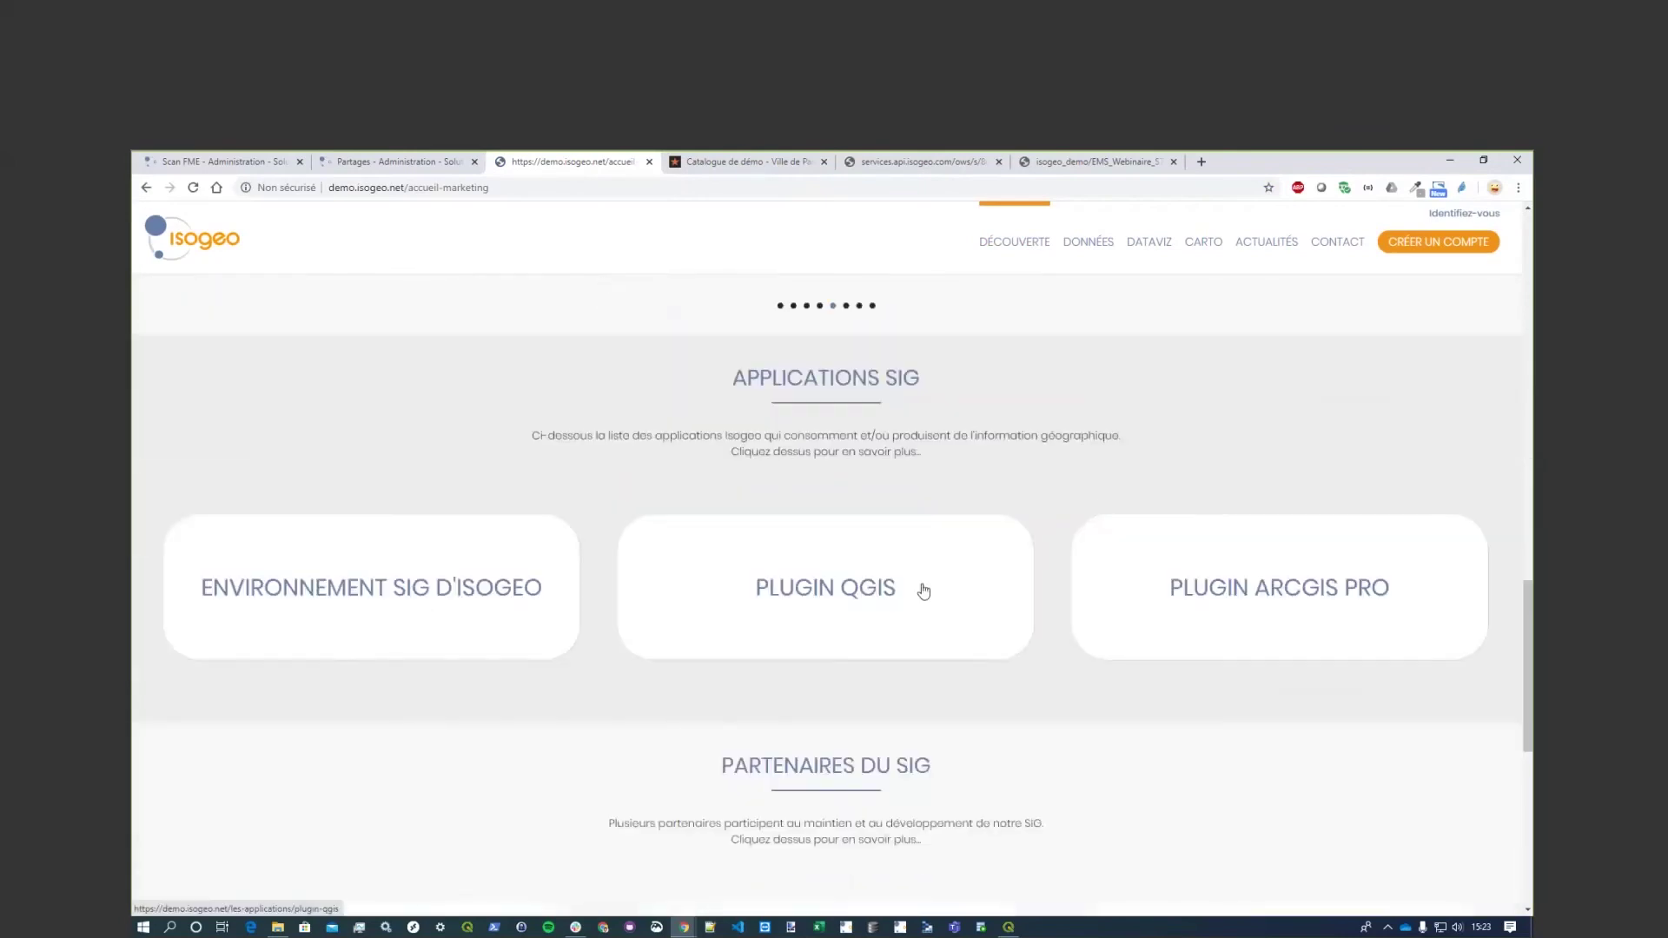
{"action": "scroll", "coordinate": [920, 584], "scroll_direction": "down", "scroll_amount": 5}
{"action": "scroll", "coordinate": [986, 525], "scroll_direction": "down", "scroll_amount": 2}
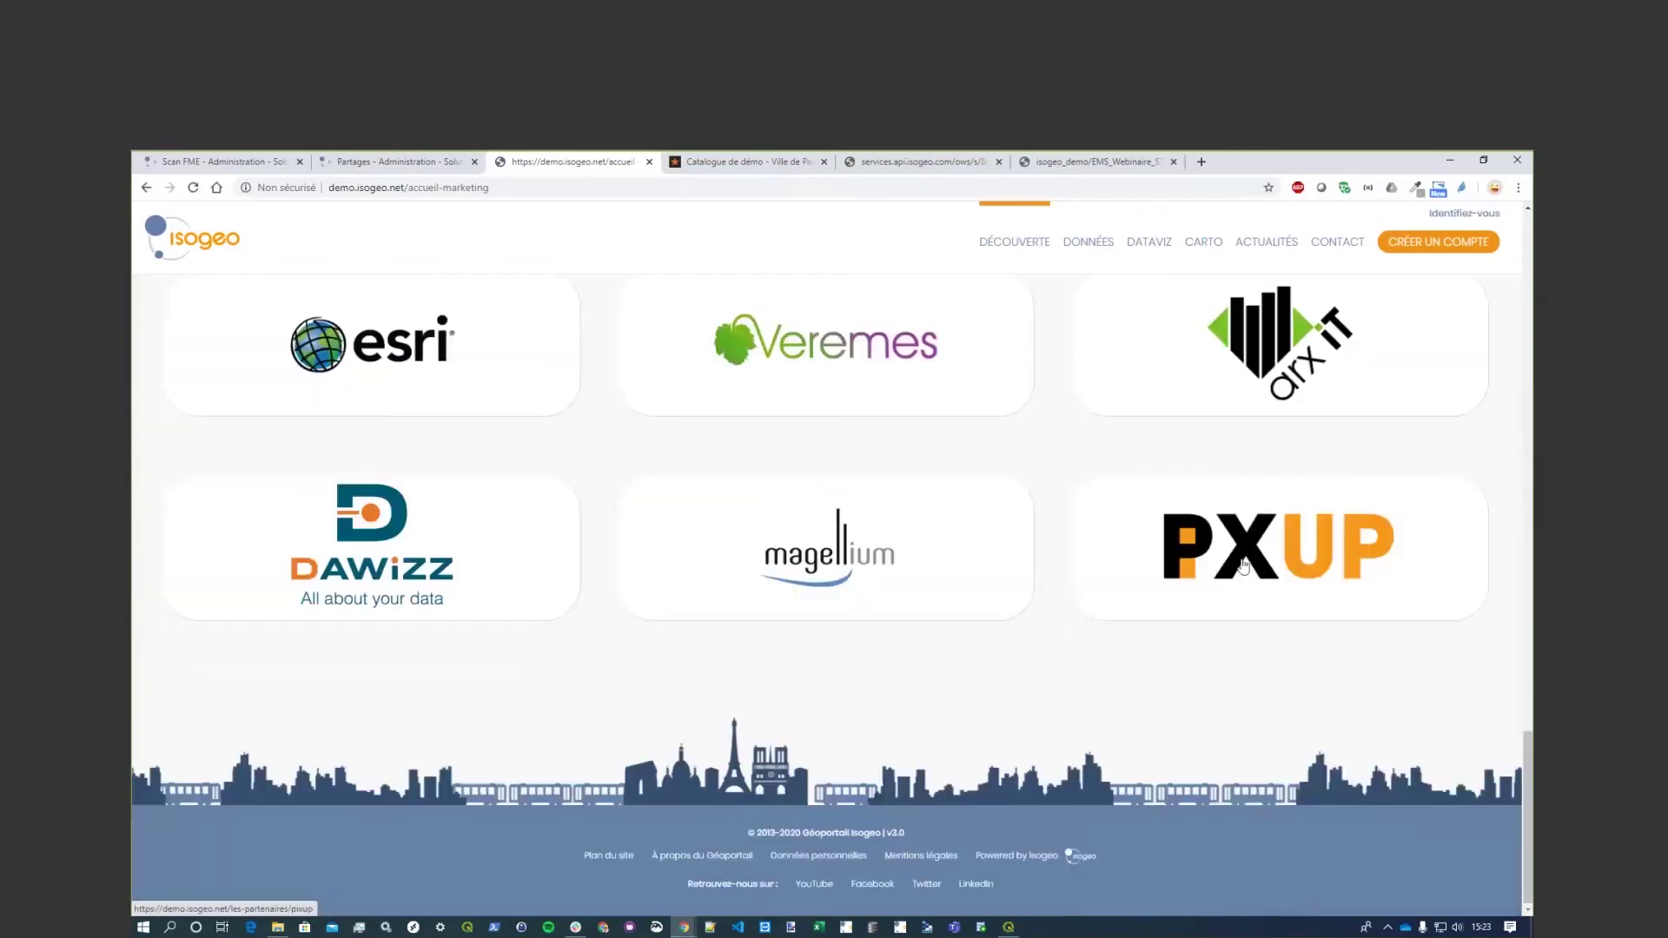
{"action": "scroll", "coordinate": [1325, 609], "scroll_direction": "up", "scroll_amount": 1}
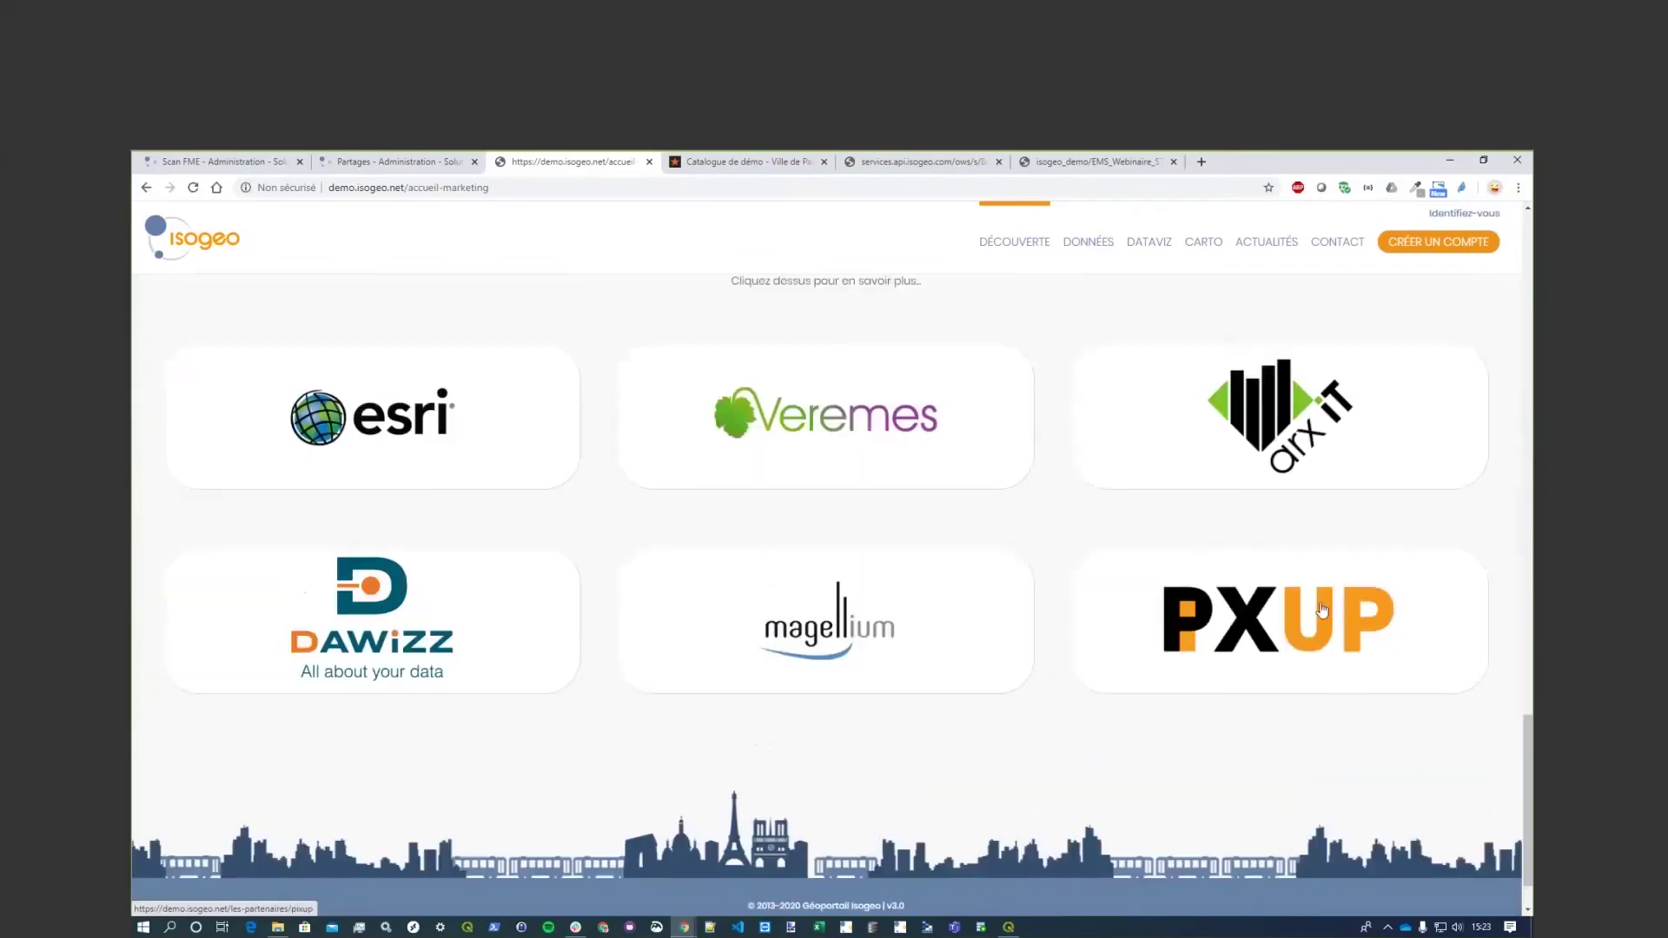
{"action": "scroll", "coordinate": [1295, 605], "scroll_direction": "up", "scroll_amount": 15}
{"action": "scroll", "coordinate": [1251, 586], "scroll_direction": "up", "scroll_amount": 7}
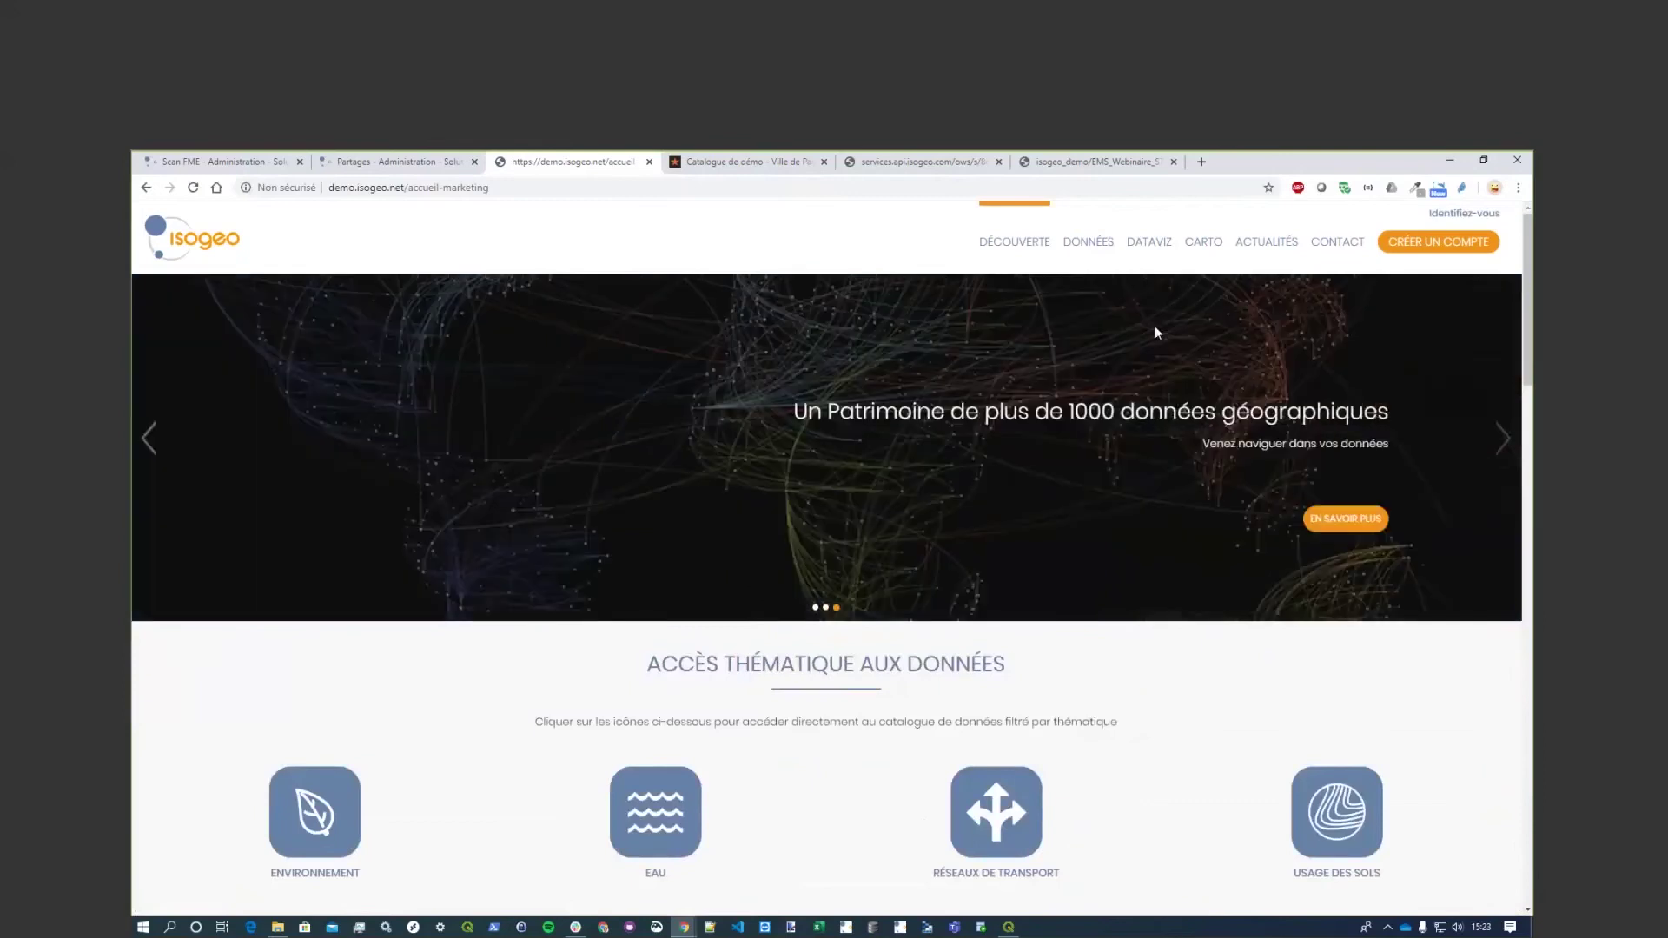
Open the portal's Données page and look over the catalogue's dataset cards and search filters.
{"action": "left_click", "coordinate": [1092, 246]}
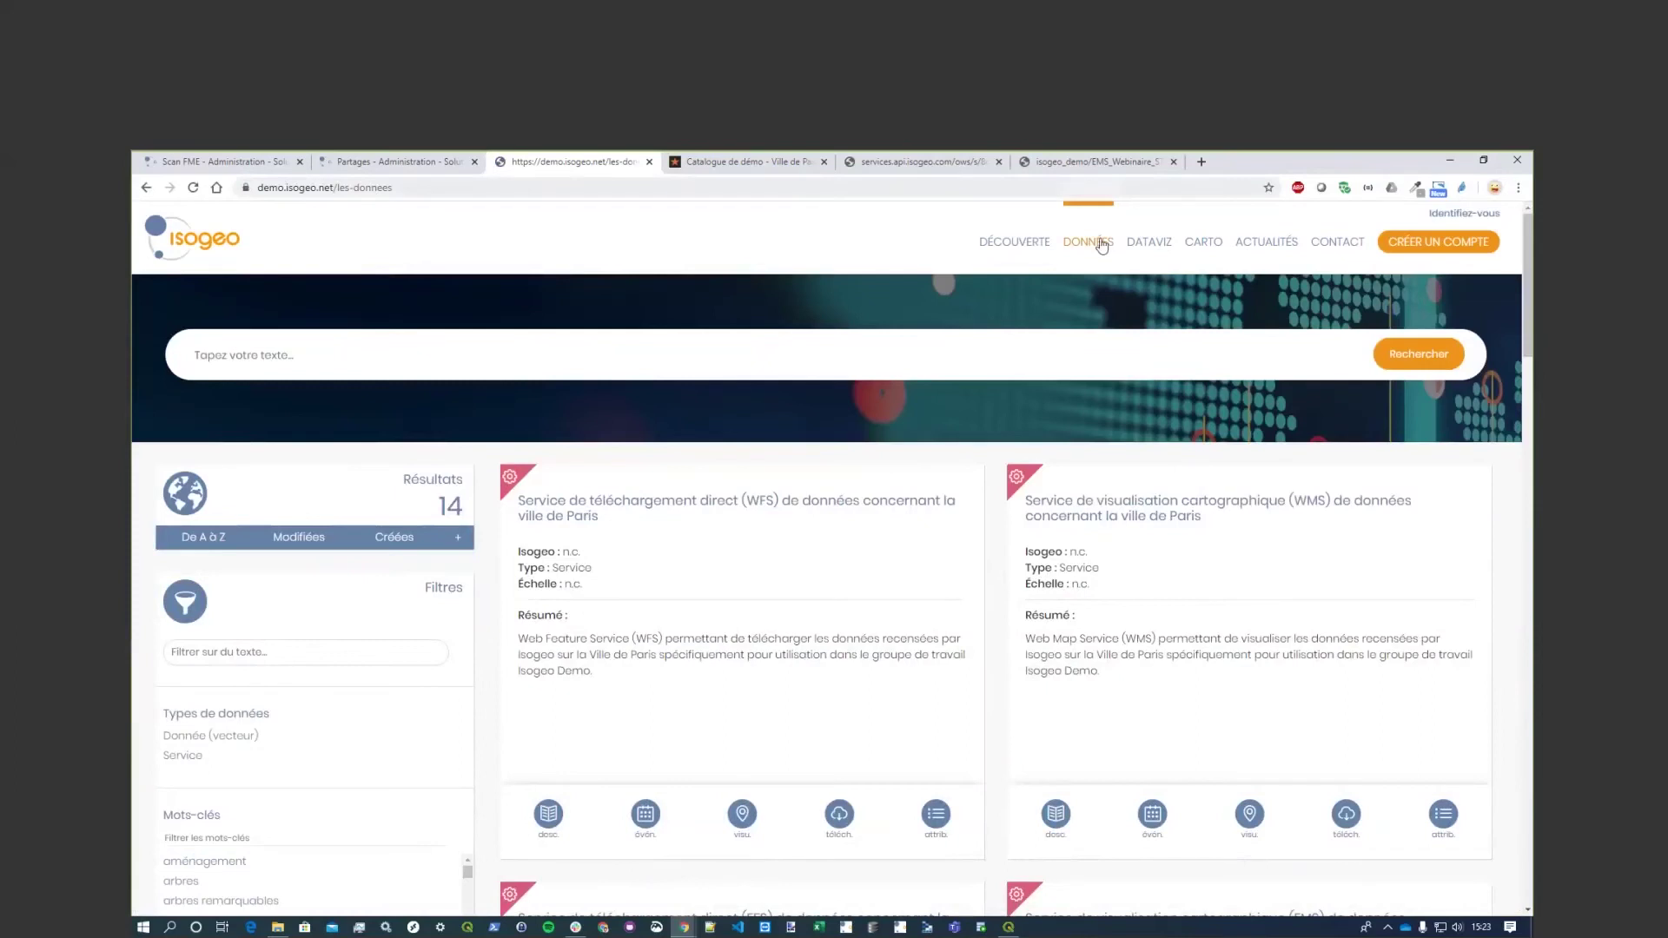
{"action": "scroll", "coordinate": [469, 538], "scroll_direction": "down", "scroll_amount": 2}
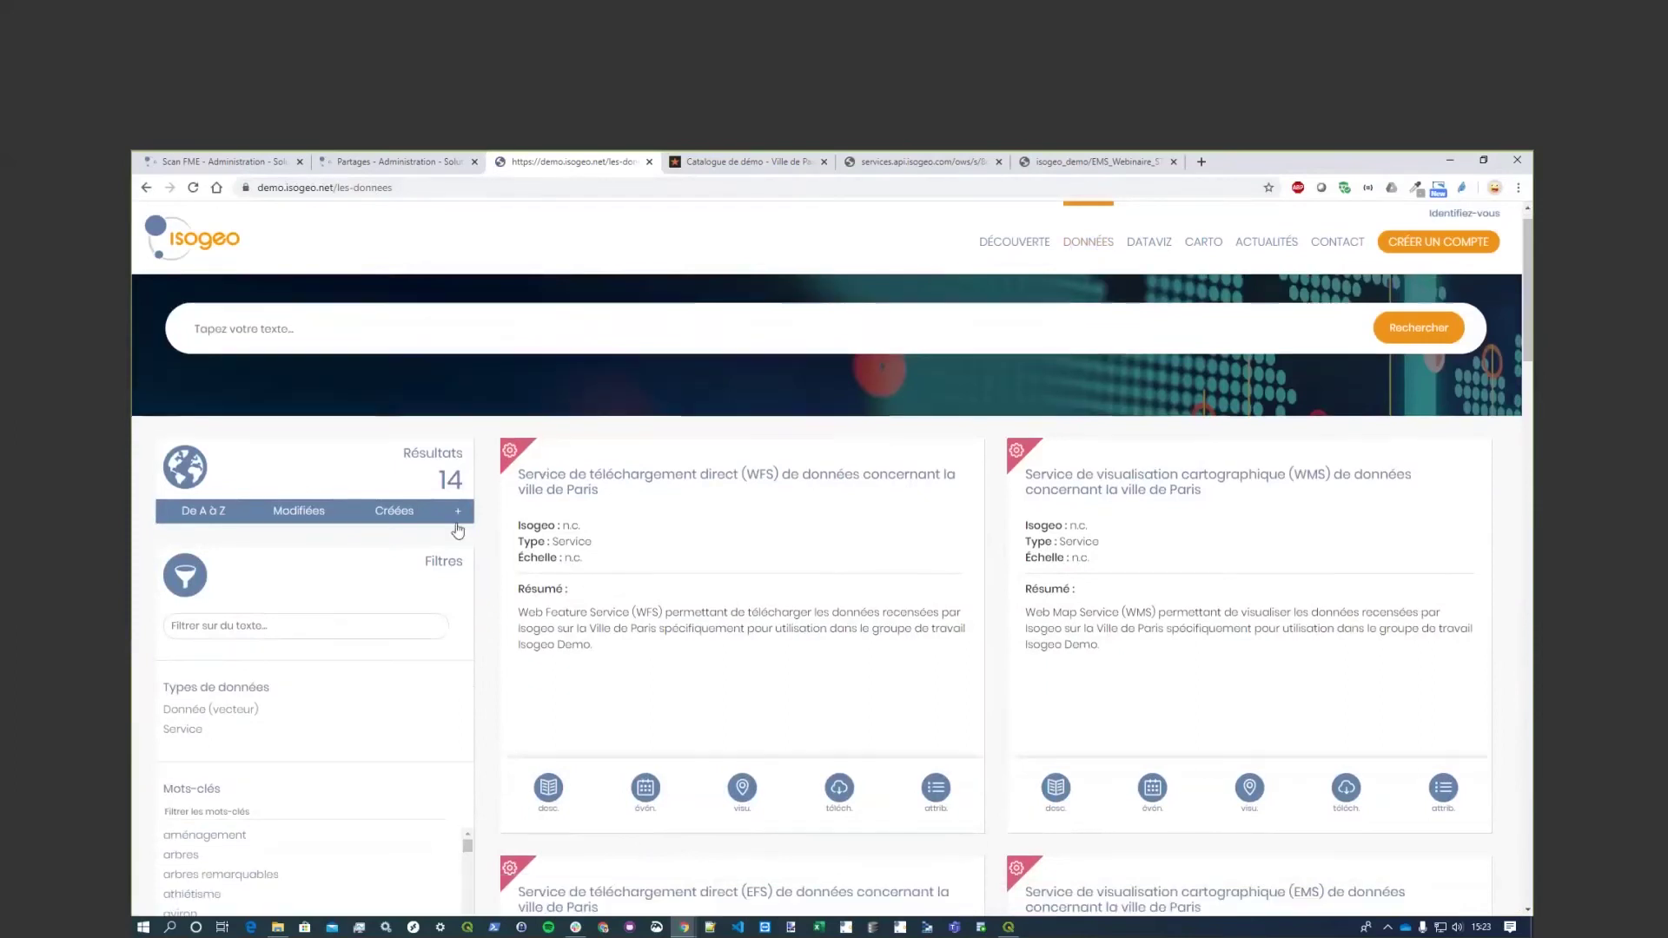
{"action": "scroll", "coordinate": [487, 513], "scroll_direction": "down", "scroll_amount": 3}
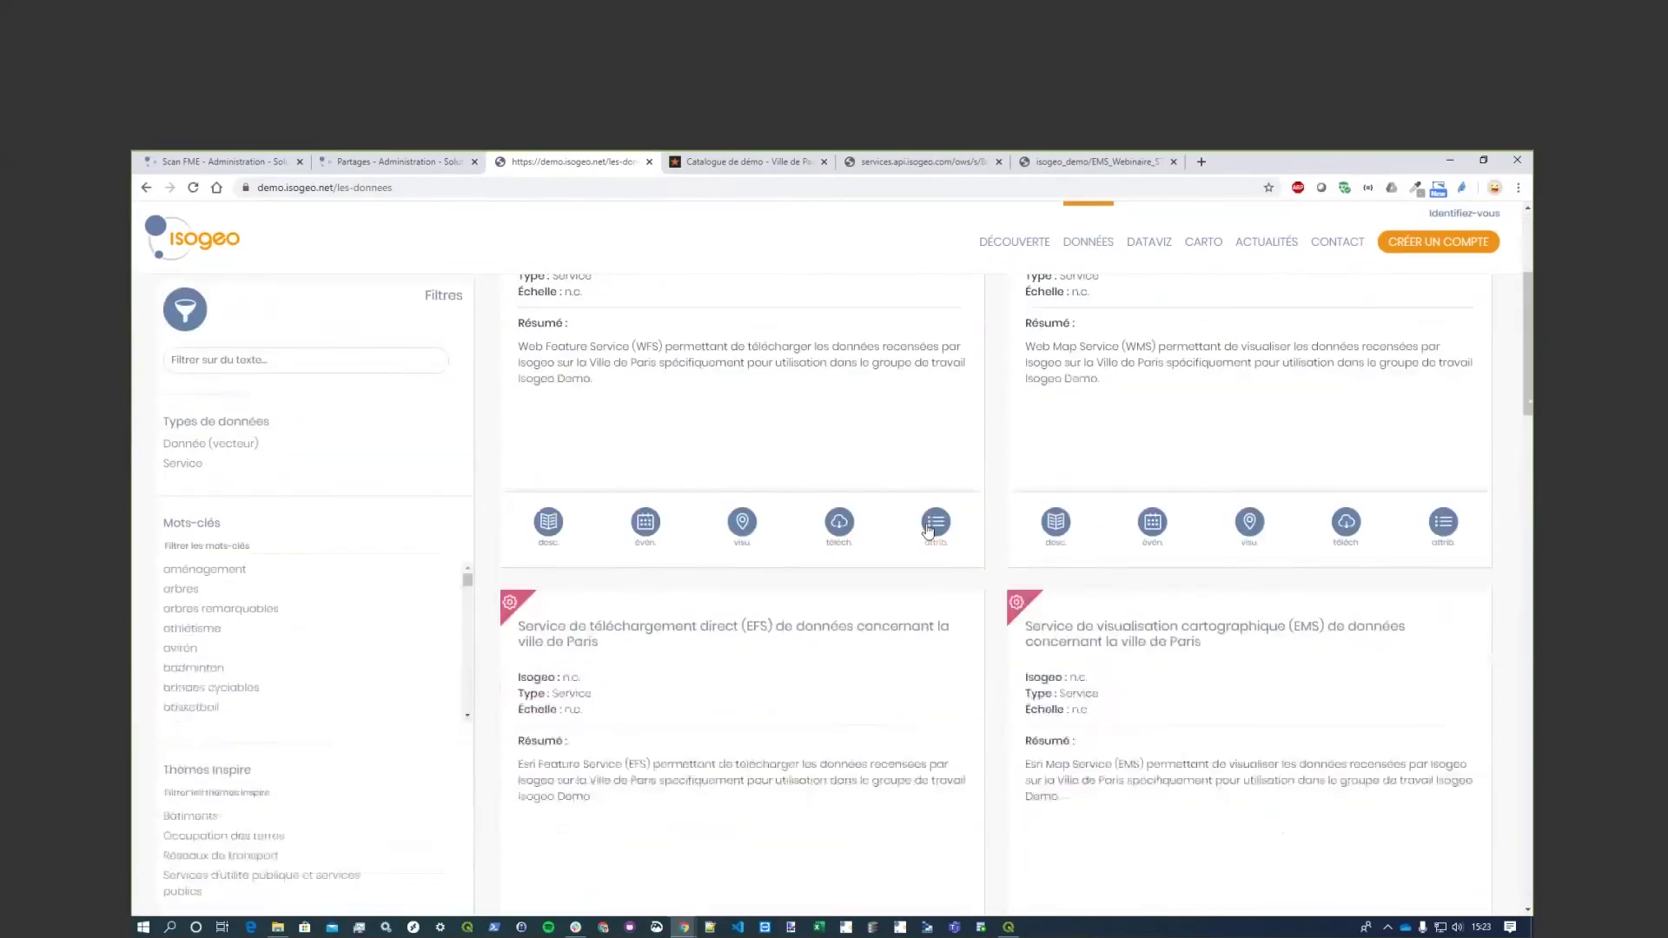
Browse the catalogue's filters and dataset cards, and open the record "Pistes cyclables temporaires mises en place pendant le déconfinement - Ville de Paris".
{"action": "scroll", "coordinate": [830, 449], "scroll_direction": "up", "scroll_amount": 4}
{"action": "scroll", "coordinate": [679, 479], "scroll_direction": "down", "scroll_amount": 4}
{"action": "scroll", "coordinate": [287, 526], "scroll_direction": "up", "scroll_amount": 3}
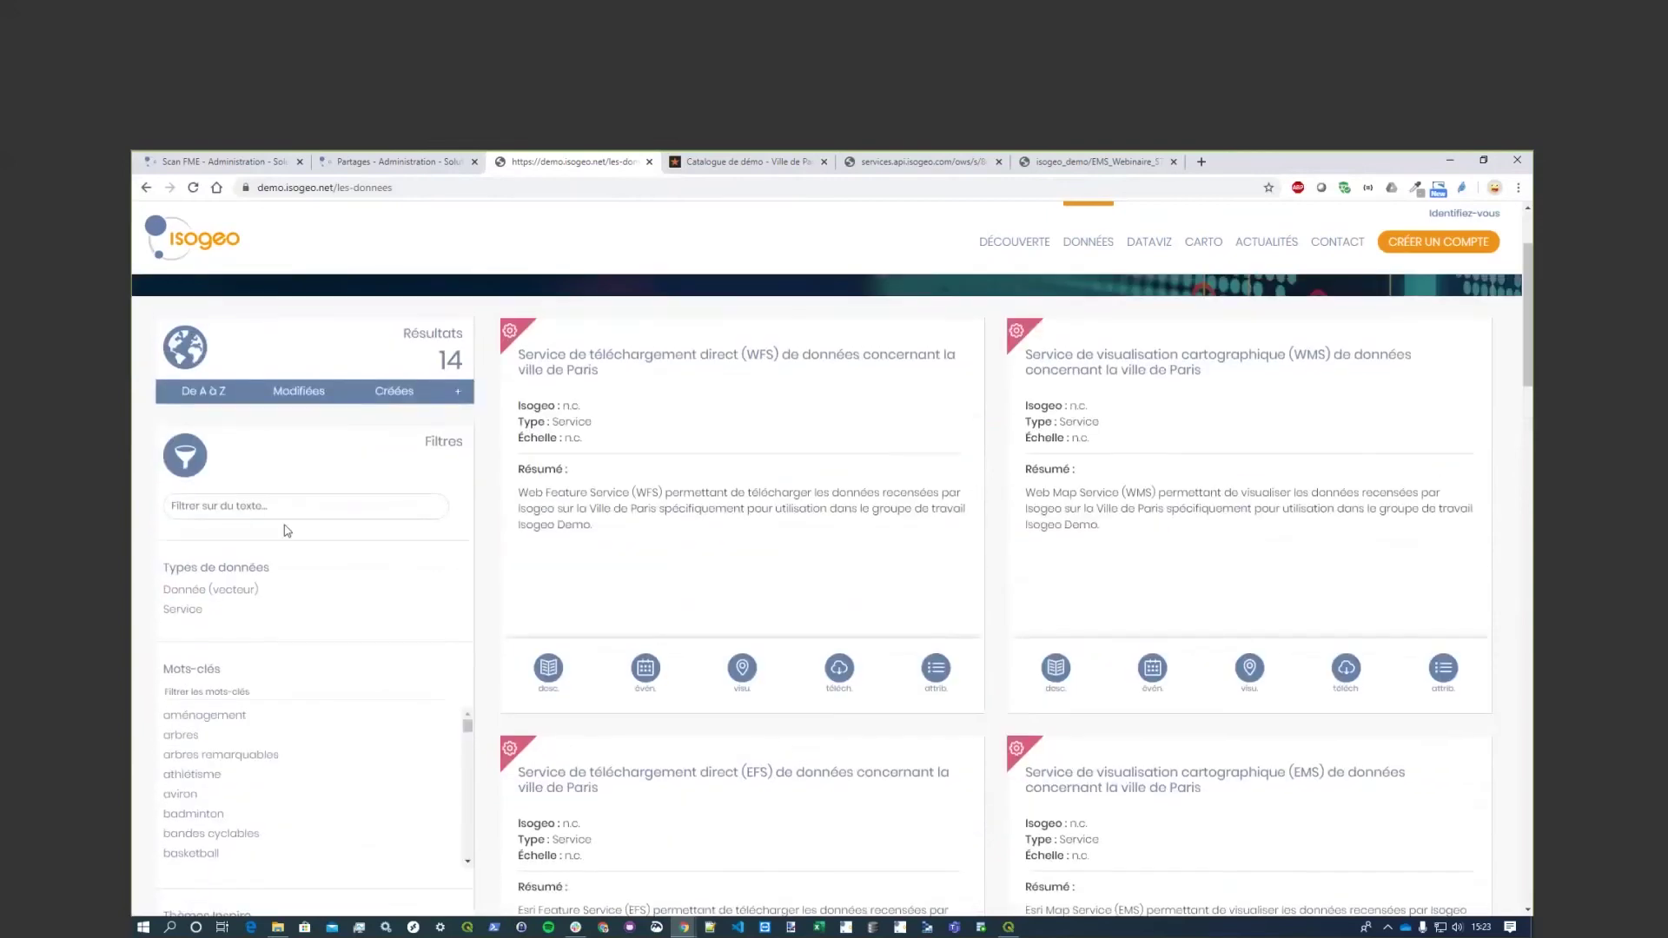
{"action": "scroll", "coordinate": [212, 637], "scroll_direction": "down", "scroll_amount": 6}
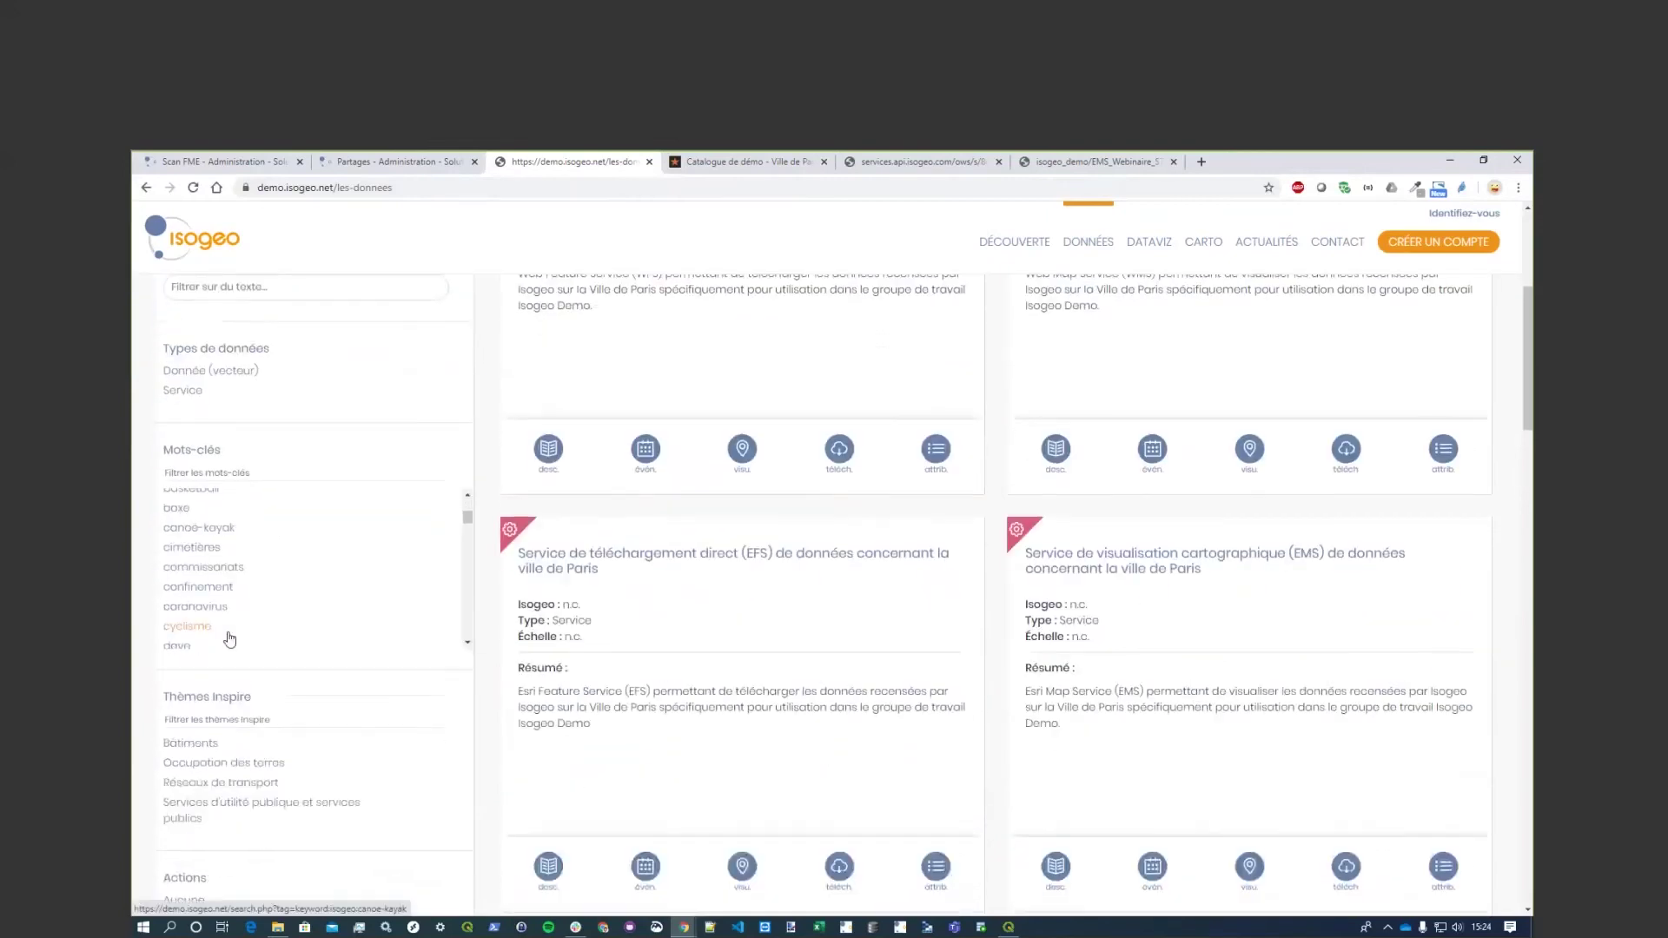
{"action": "scroll", "coordinate": [296, 725], "scroll_direction": "down", "scroll_amount": 4}
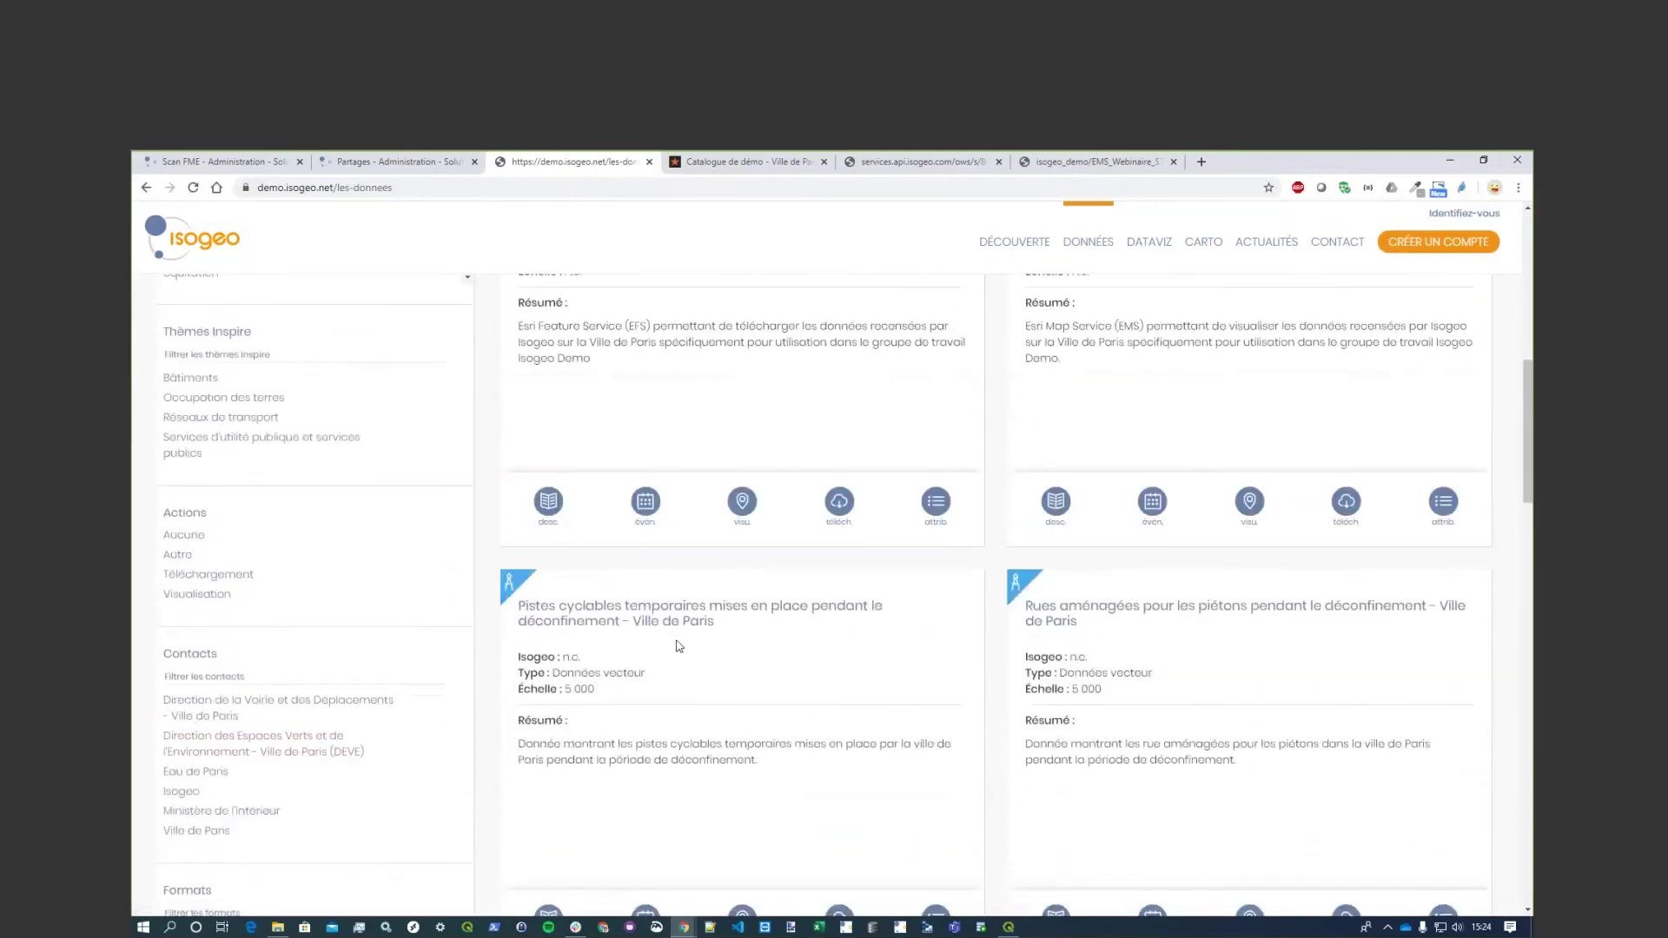
{"action": "left_click", "coordinate": [680, 622]}
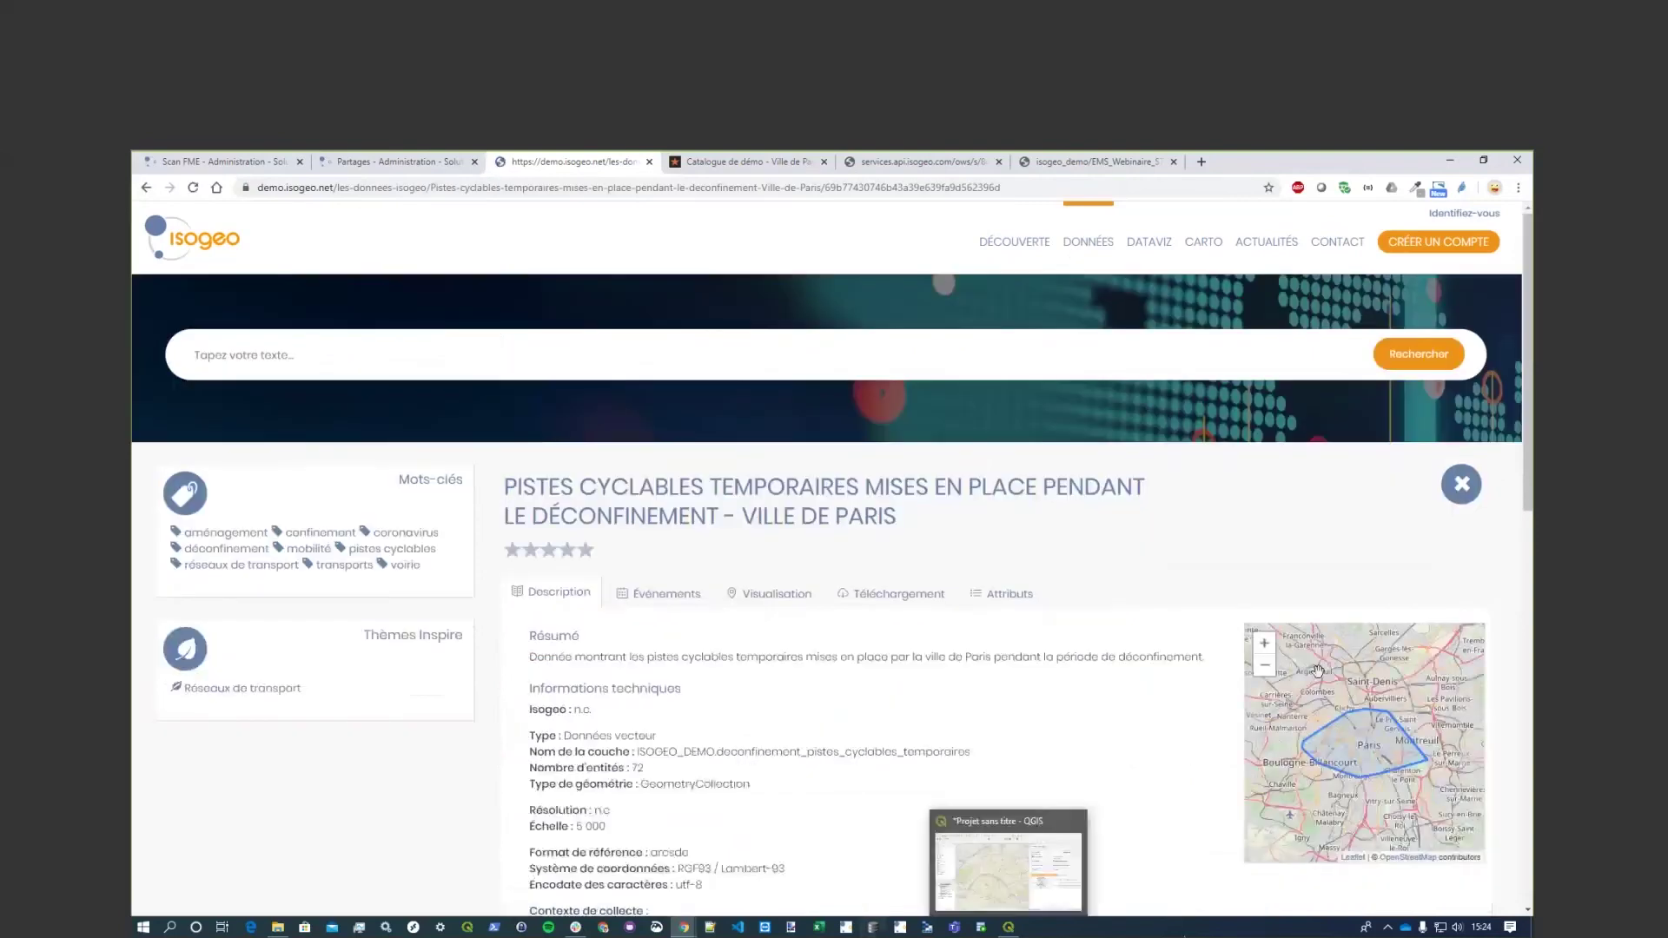
Examine the dataset's description, keywords and technical information, and check its event history.
{"action": "scroll", "coordinate": [1221, 670], "scroll_direction": "down", "scroll_amount": 2}
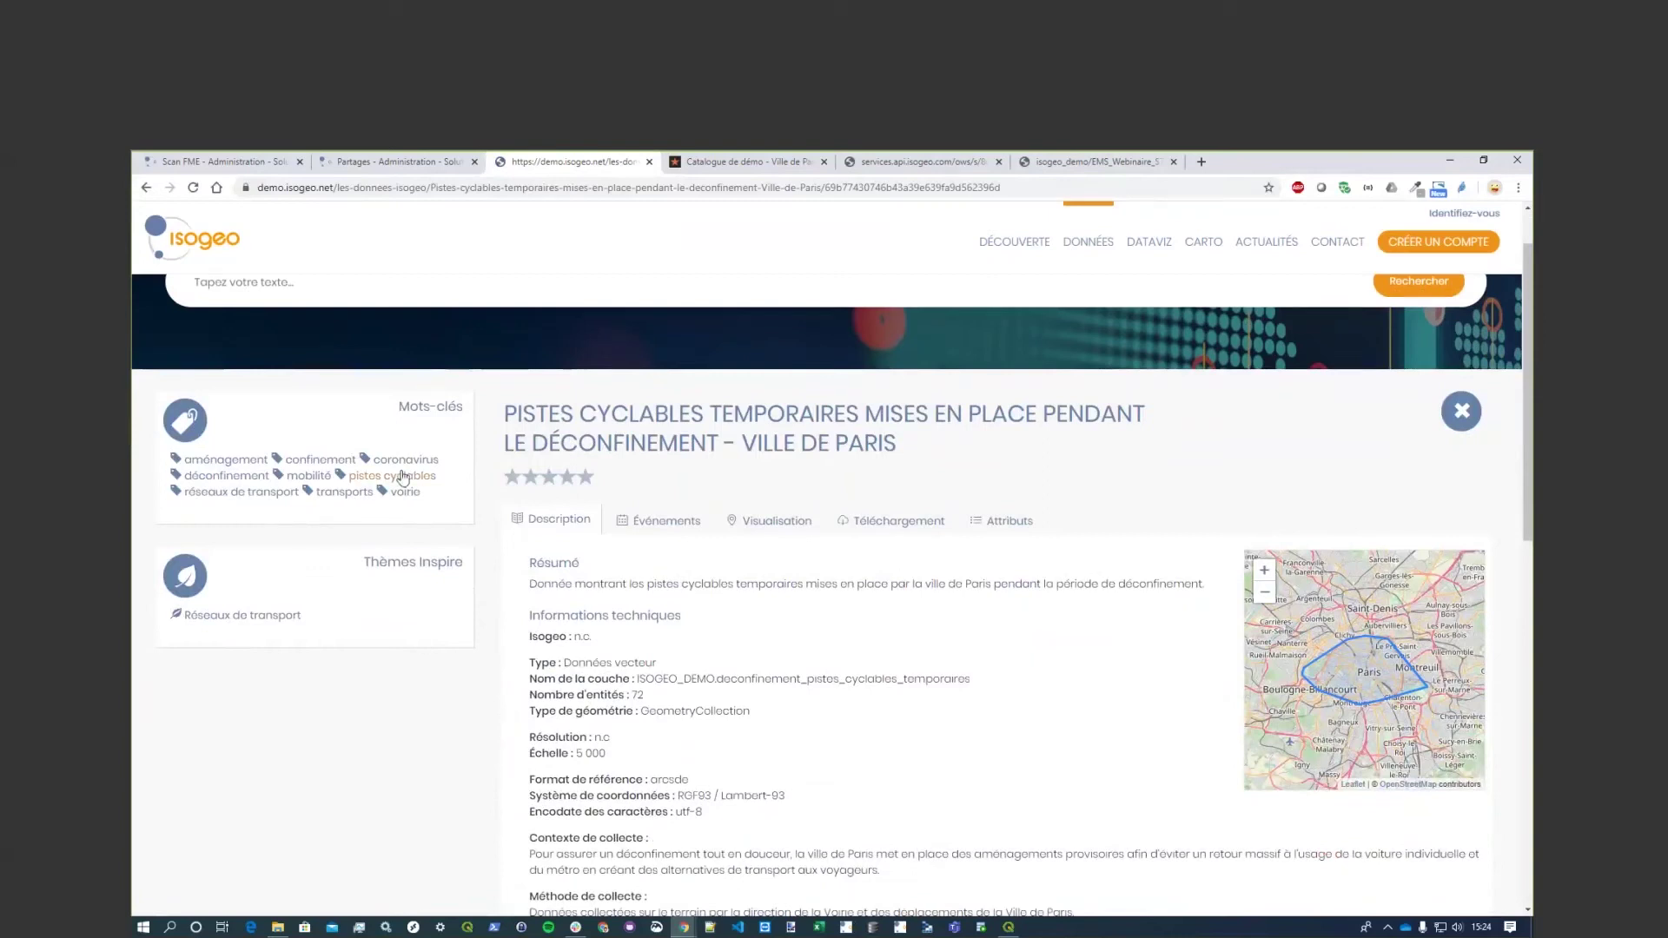
{"action": "scroll", "coordinate": [814, 638], "scroll_direction": "down", "scroll_amount": 2}
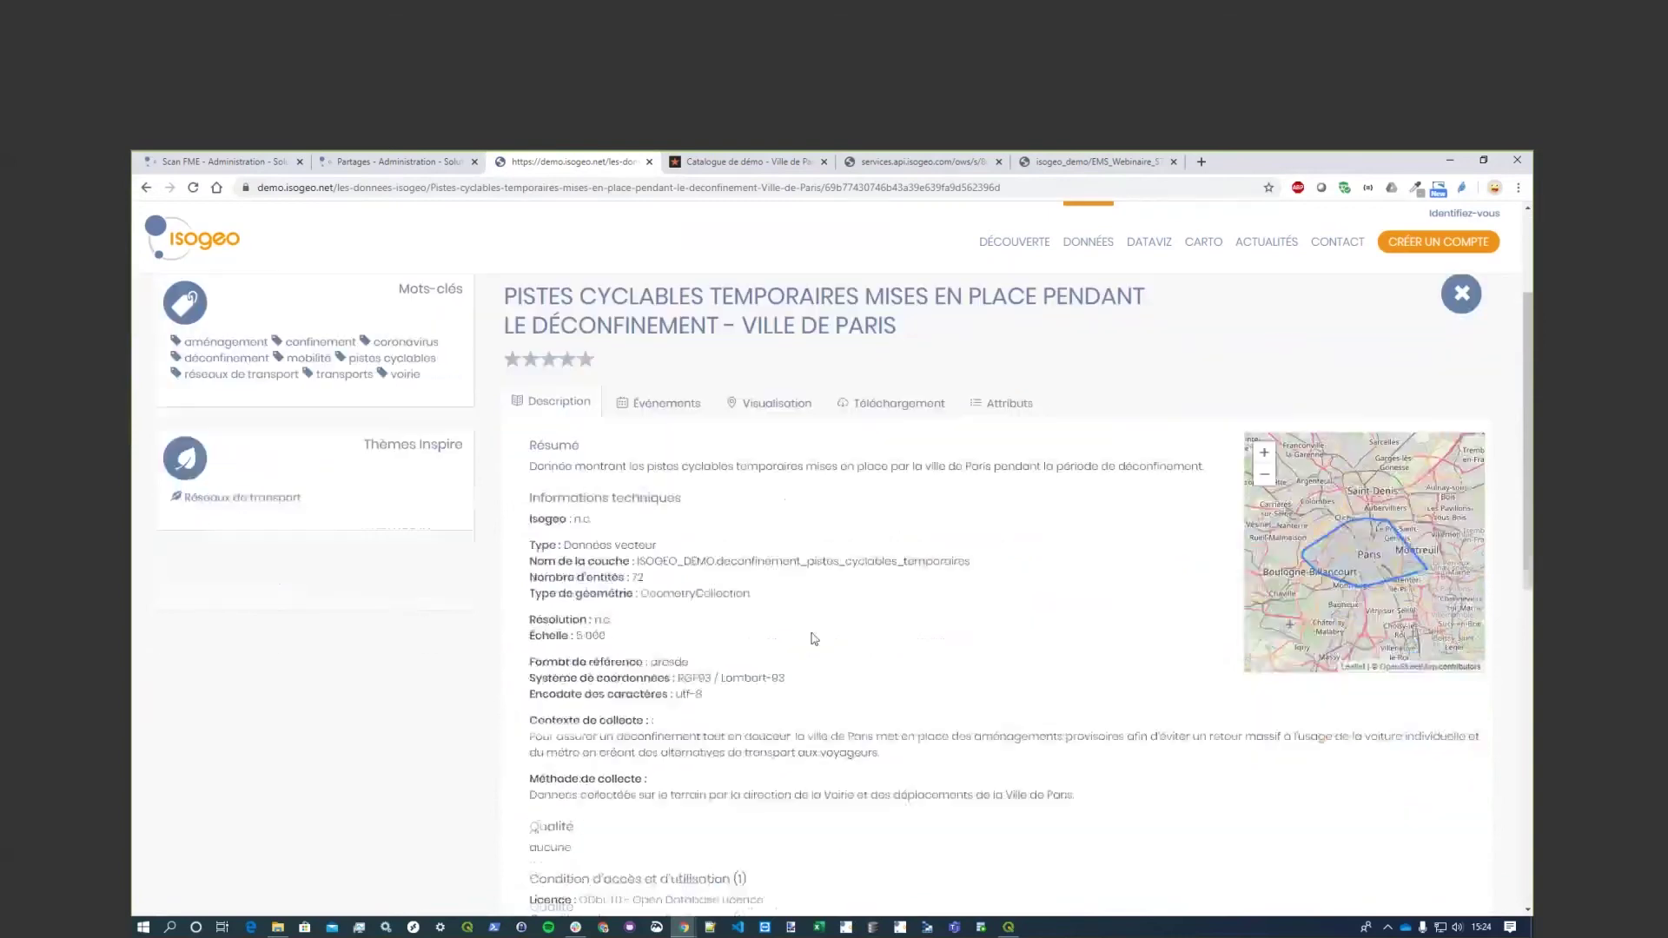
{"action": "scroll", "coordinate": [1005, 685], "scroll_direction": "down", "scroll_amount": 2}
{"action": "scroll", "coordinate": [931, 781], "scroll_direction": "up", "scroll_amount": 3}
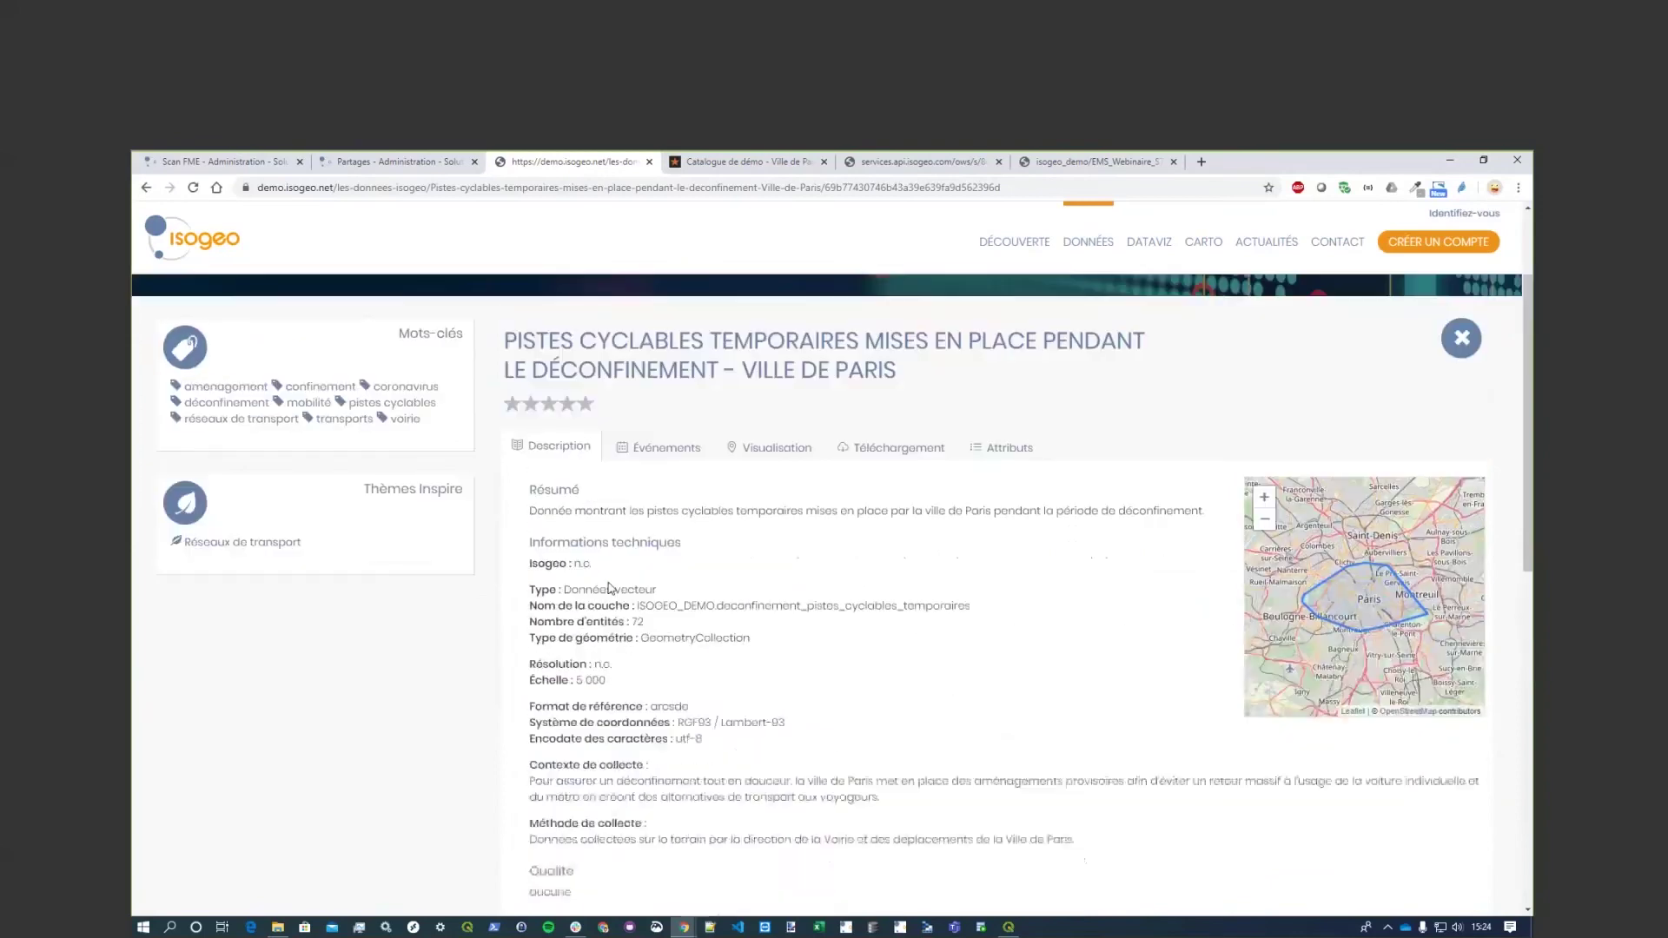
{"action": "left_click", "coordinate": [645, 458]}
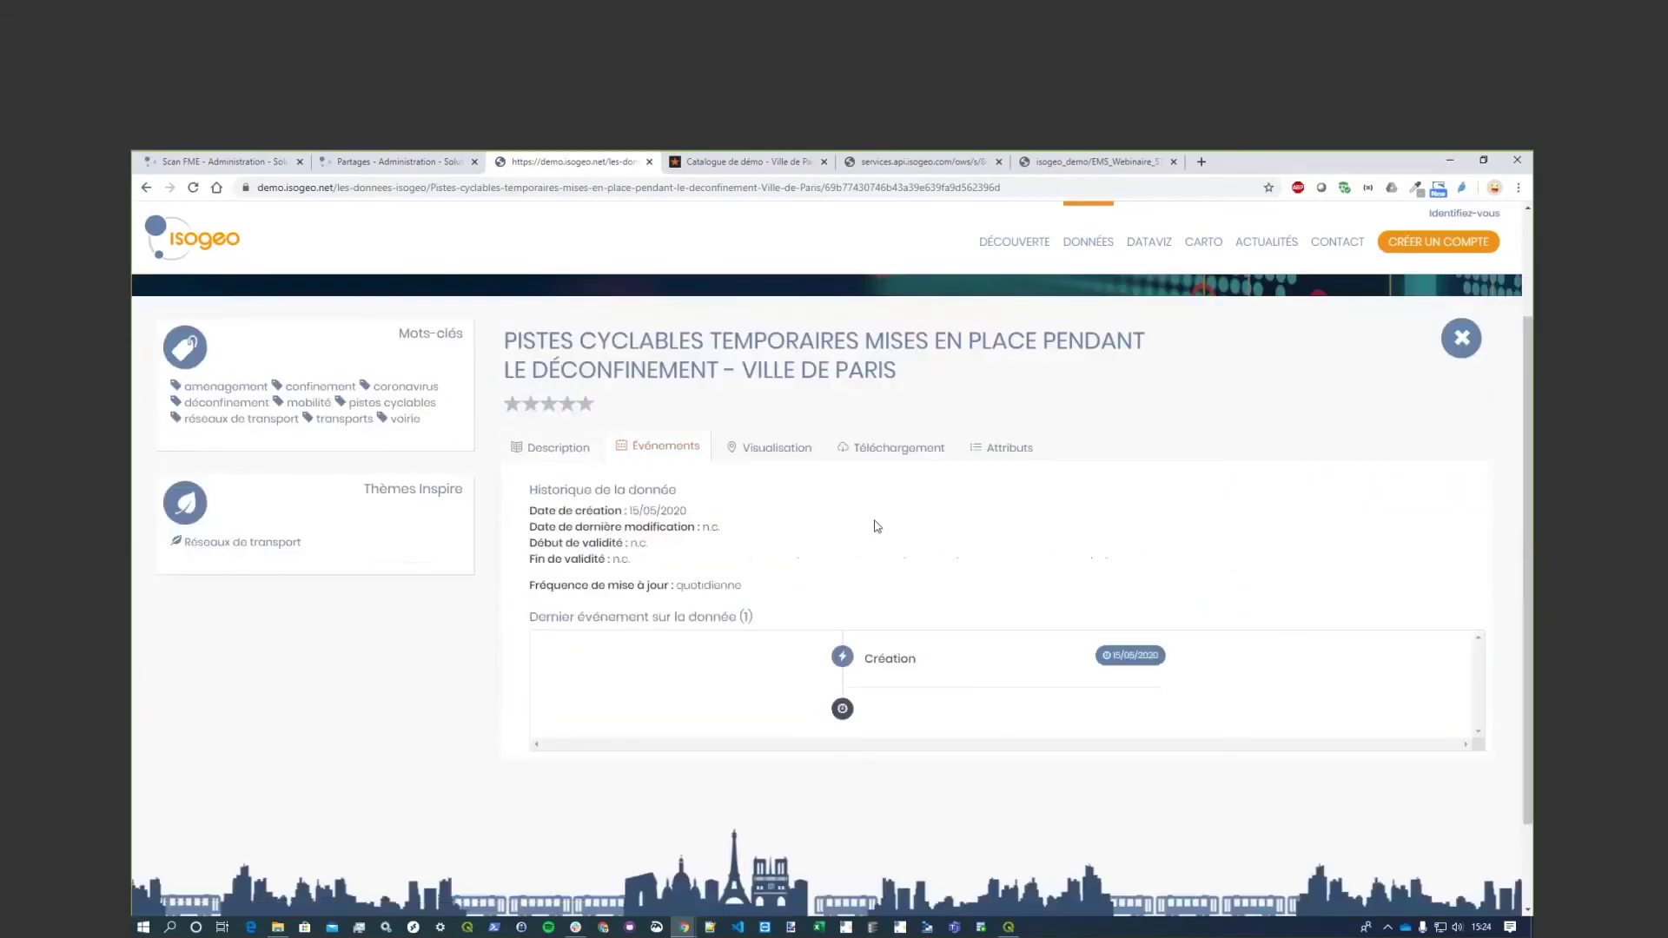
Display the dataset's WMS visualisation layer on the preview map and view it over Paris.
{"action": "left_click", "coordinate": [788, 463]}
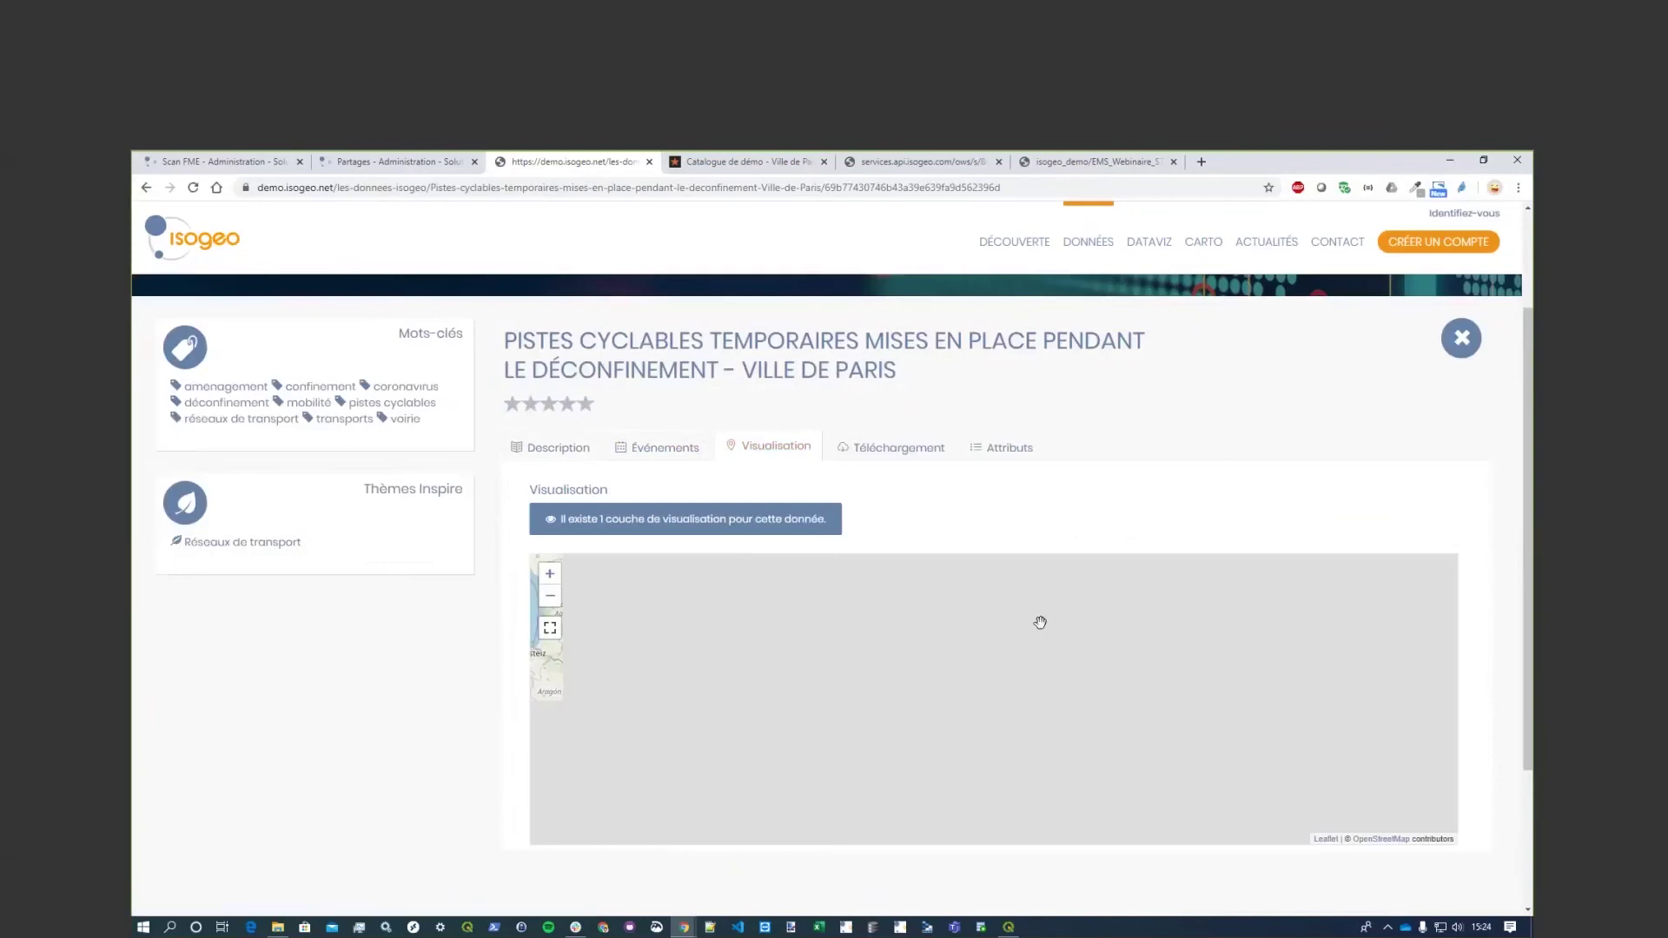
{"action": "left_click", "coordinate": [694, 530]}
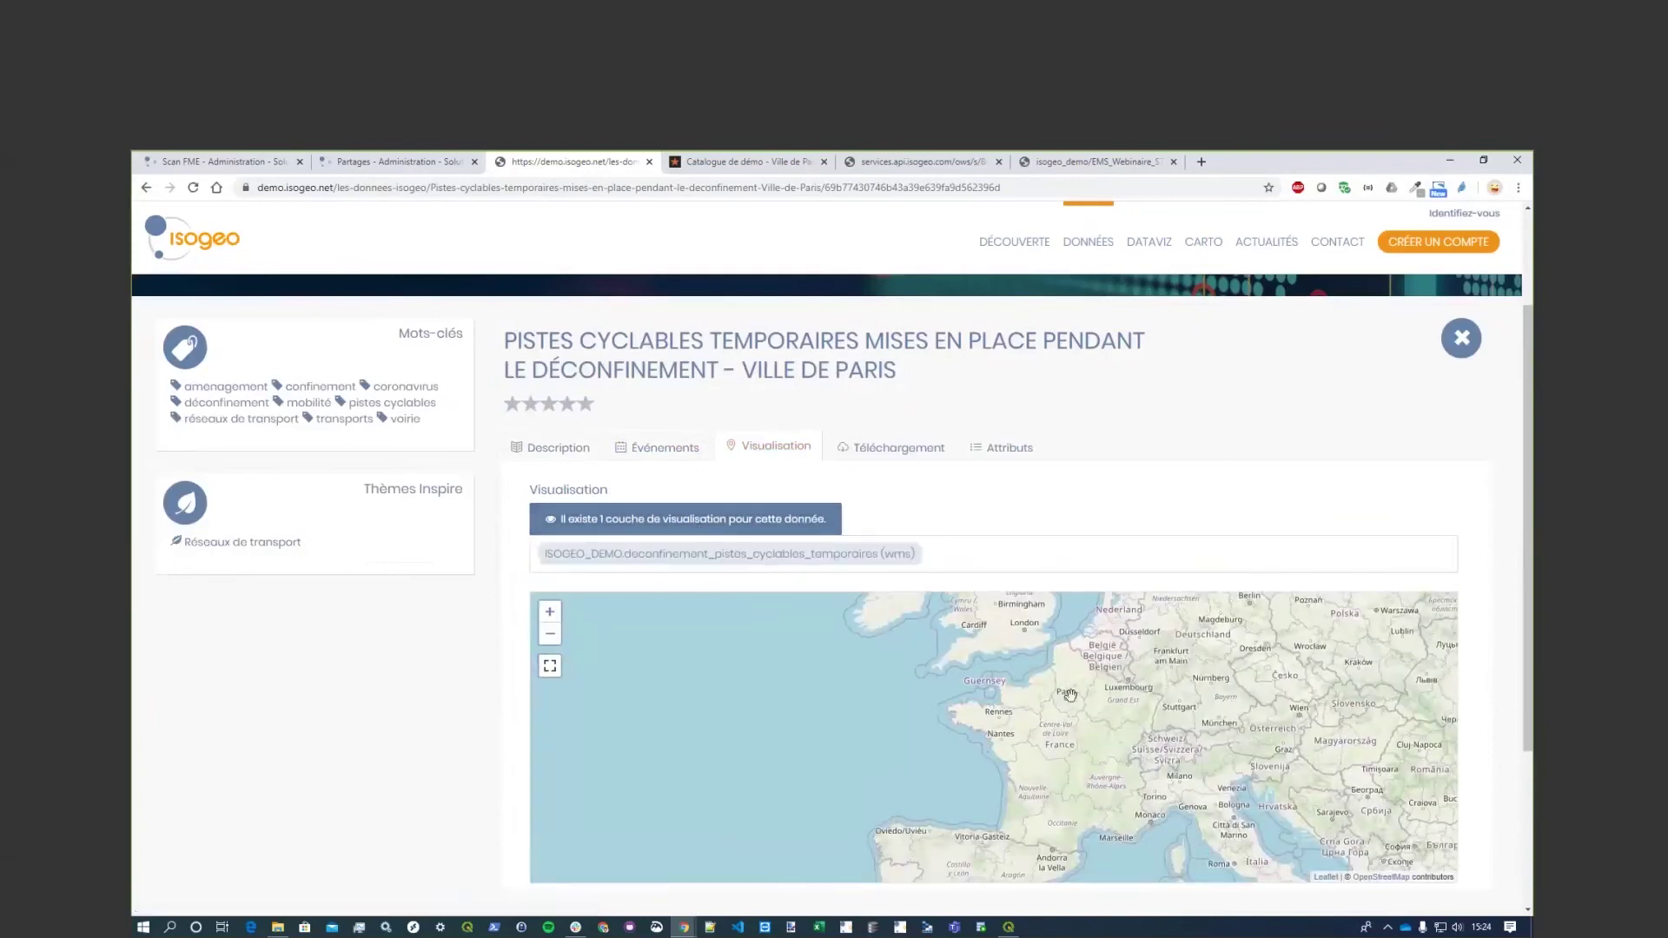
{"action": "scroll", "coordinate": [1071, 695], "scroll_direction": "up", "scroll_amount": 5}
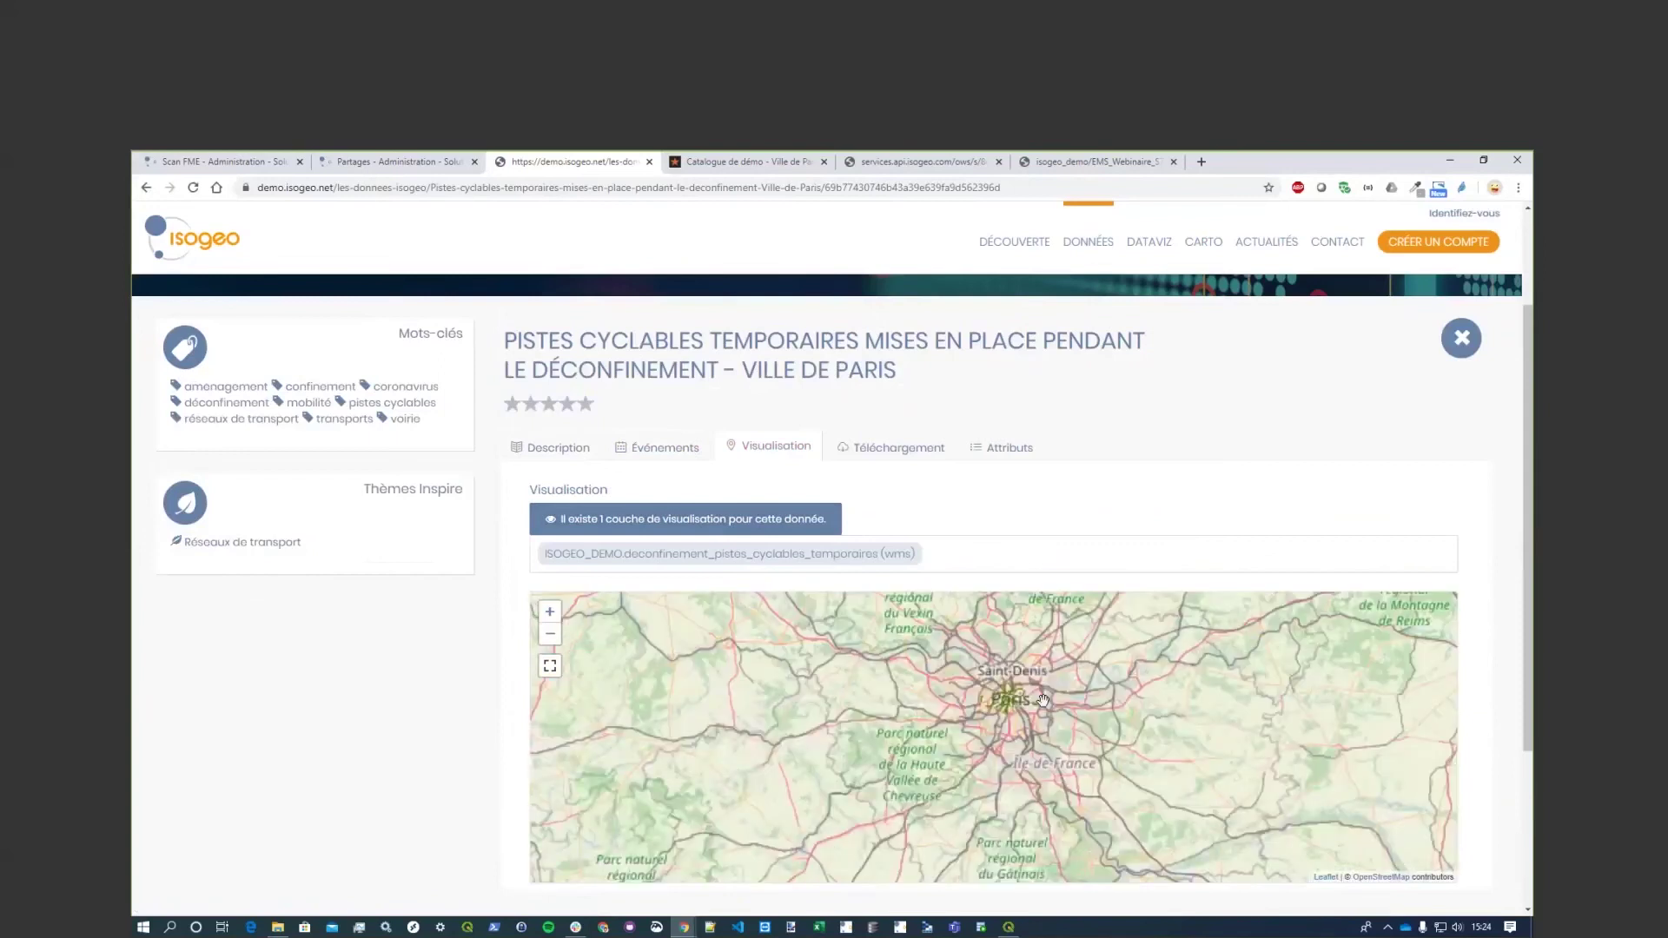
{"action": "scroll", "coordinate": [1021, 738], "scroll_direction": "up", "scroll_amount": 1}
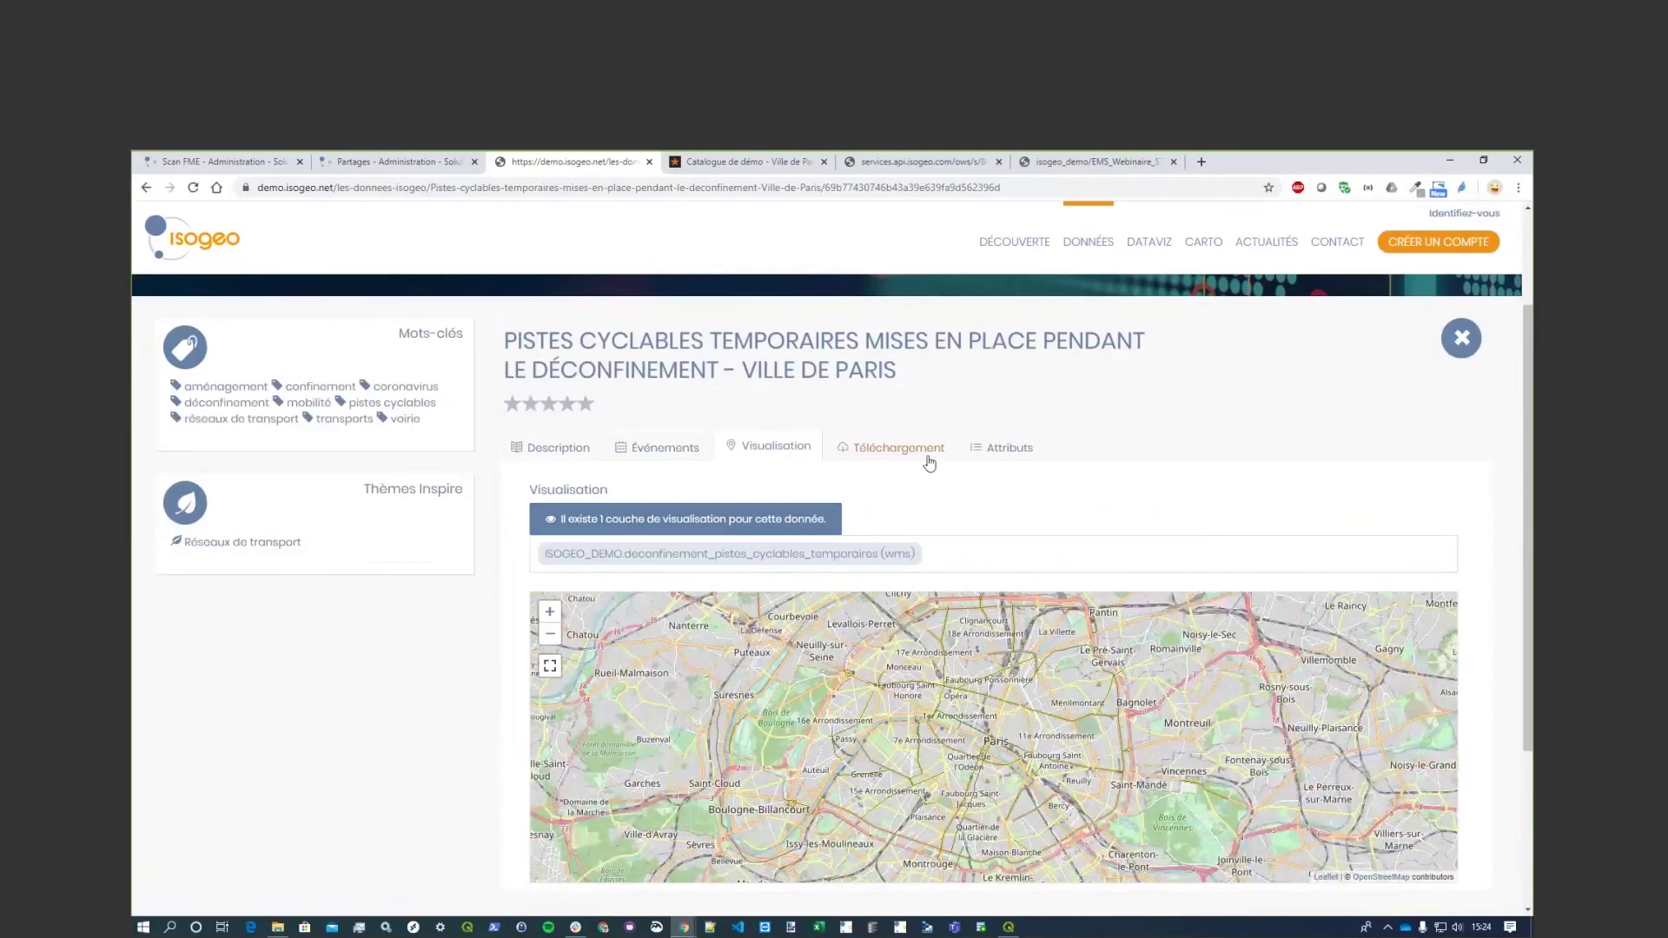
Start the SHP download of "Pistes cyclables temporaires" and return to the dataset record.
{"action": "left_click", "coordinate": [930, 463]}
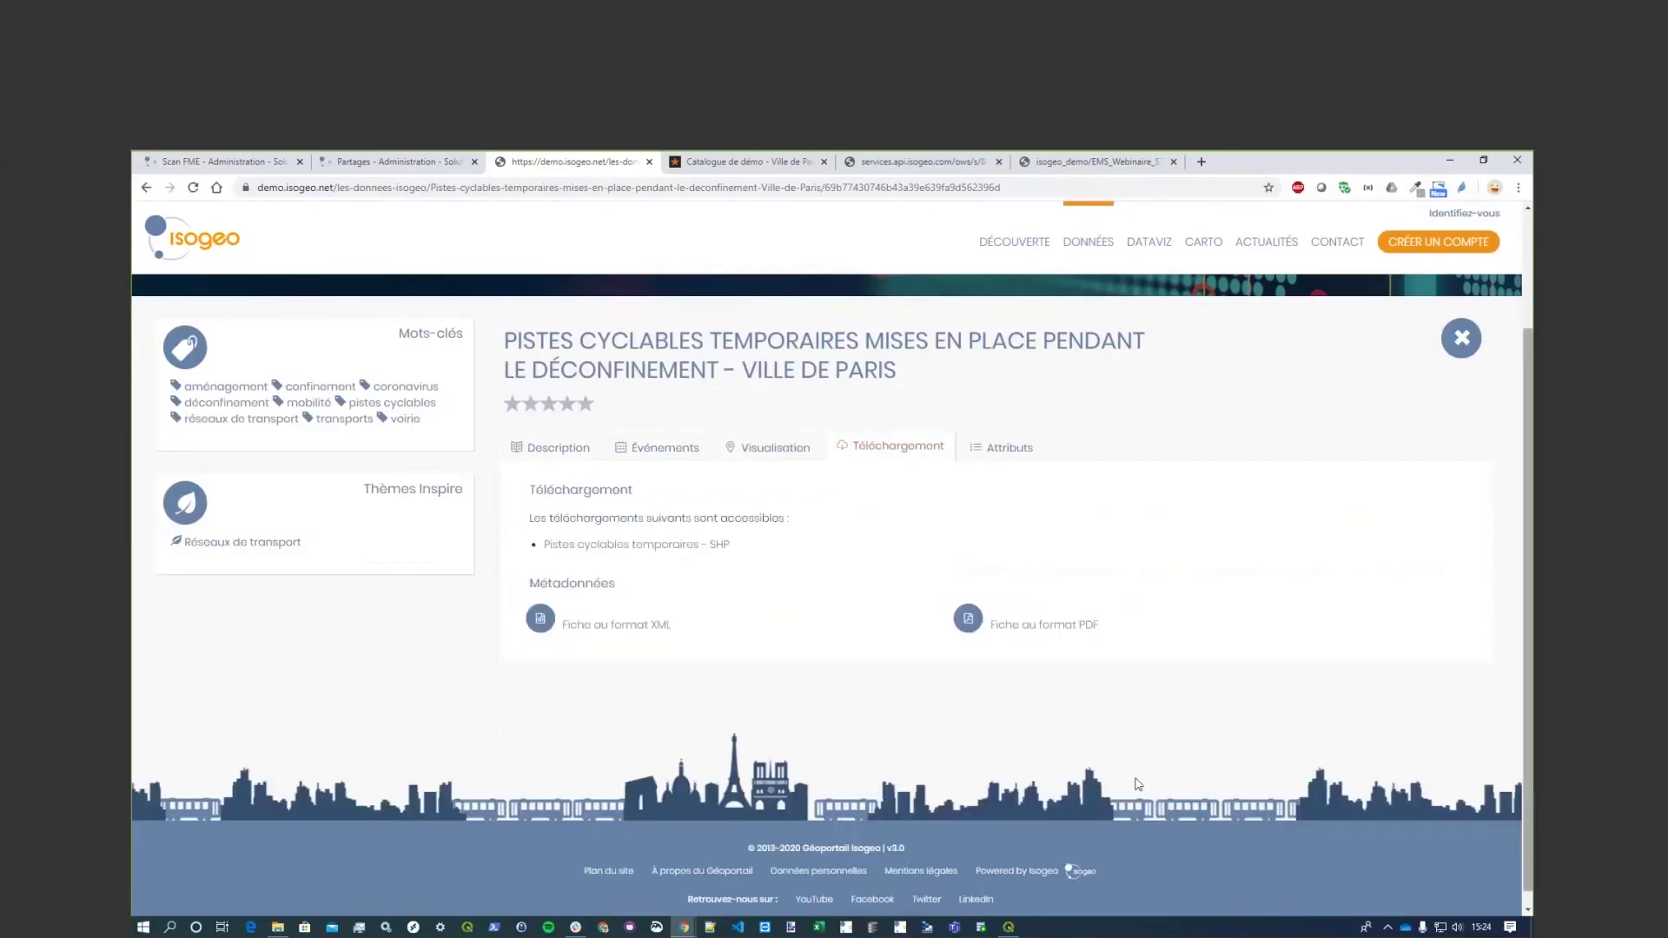
{"action": "left_click", "coordinate": [639, 549]}
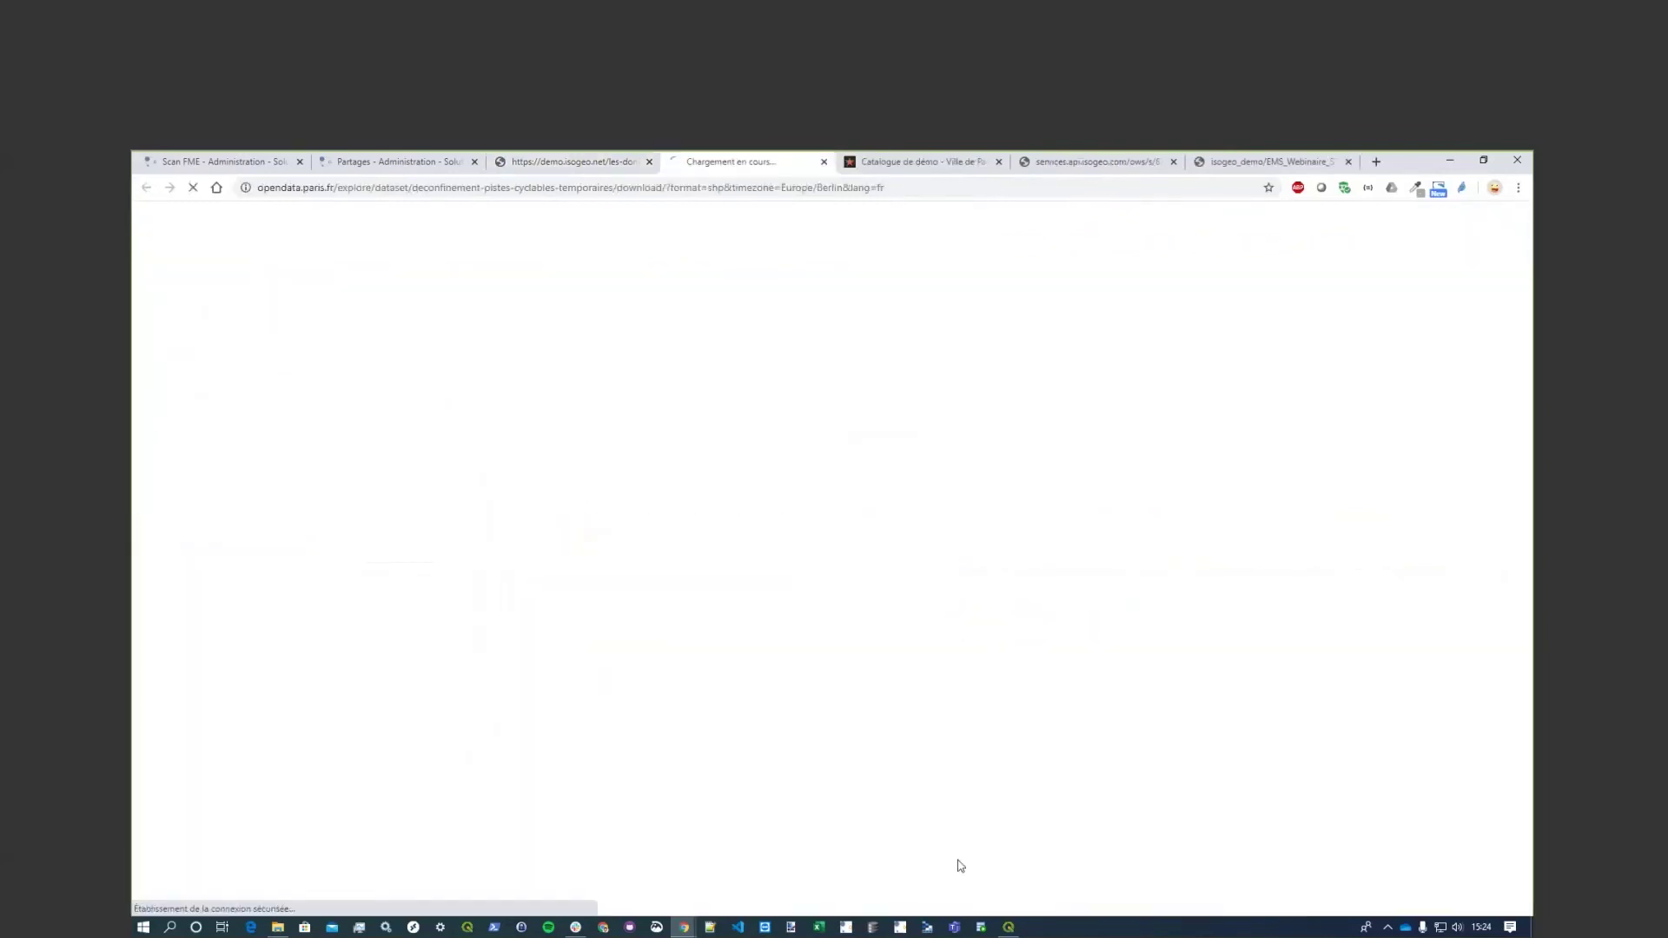
{"action": "left_click", "coordinate": [815, 161]}
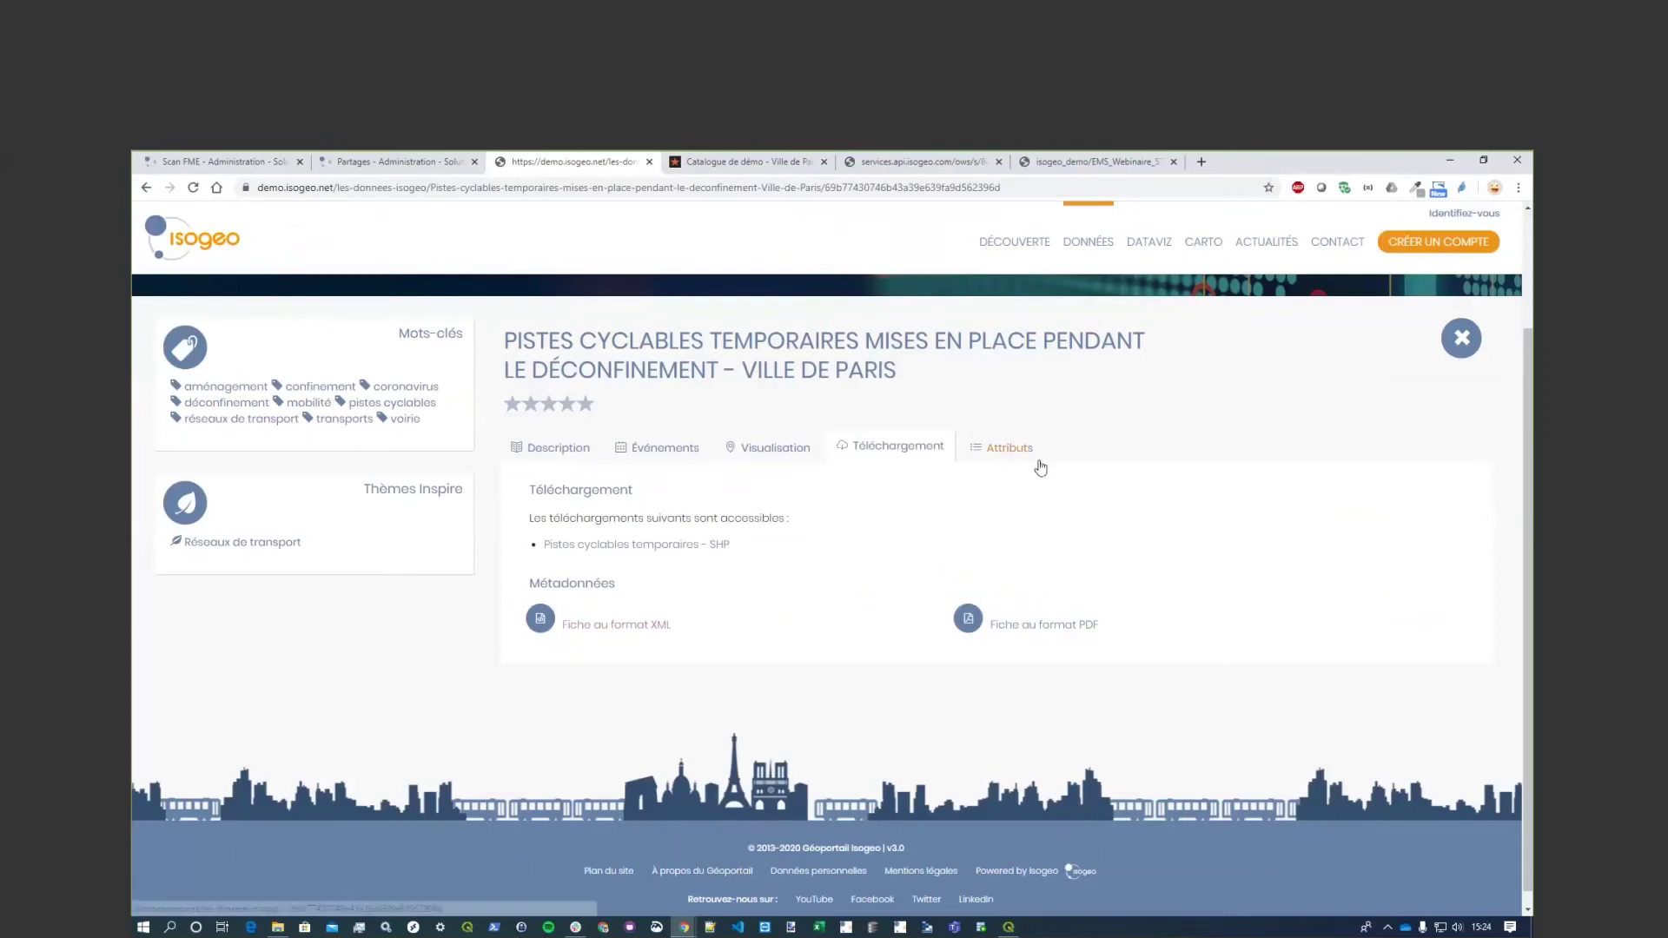
Examine the dataset's attribute table, including aliases, types, definitions and possible values.
{"action": "left_click", "coordinate": [1024, 455]}
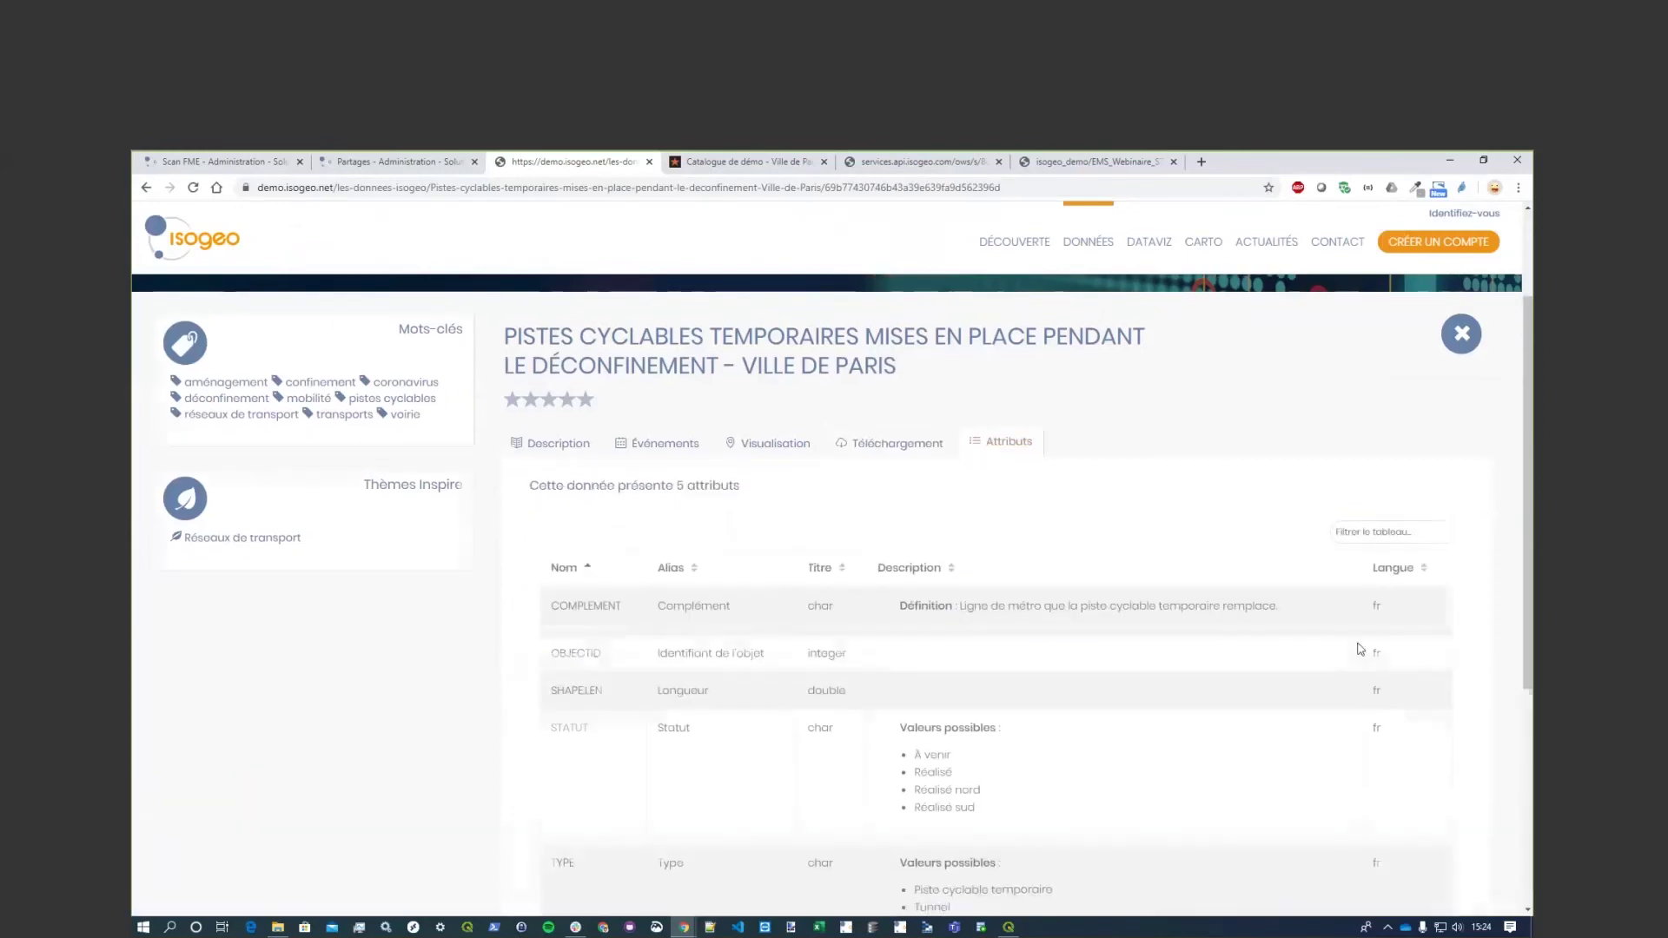
{"action": "scroll", "coordinate": [1359, 648], "scroll_direction": "down", "scroll_amount": 3}
{"action": "scroll", "coordinate": [1359, 648], "scroll_direction": "up", "scroll_amount": 3}
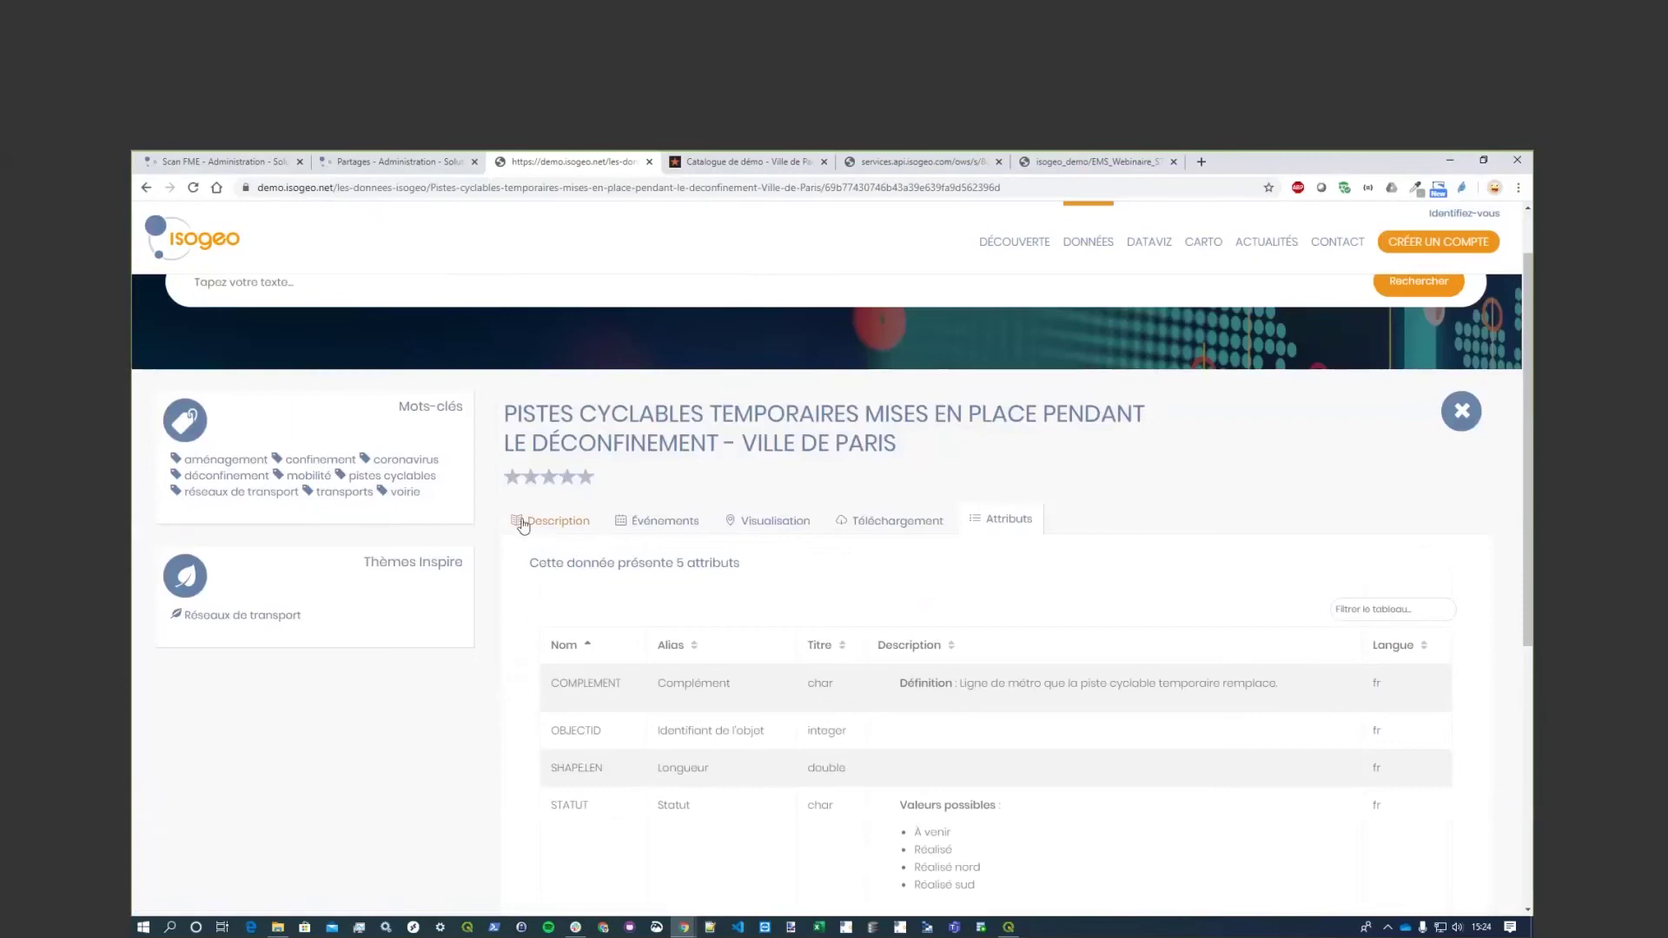
{"action": "scroll", "coordinate": [569, 529], "scroll_direction": "down", "scroll_amount": 3}
{"action": "scroll", "coordinate": [999, 720], "scroll_direction": "up", "scroll_amount": 3}
Return to the dataset's description and review its summary, technical information and access conditions.
{"action": "left_click", "coordinate": [576, 528]}
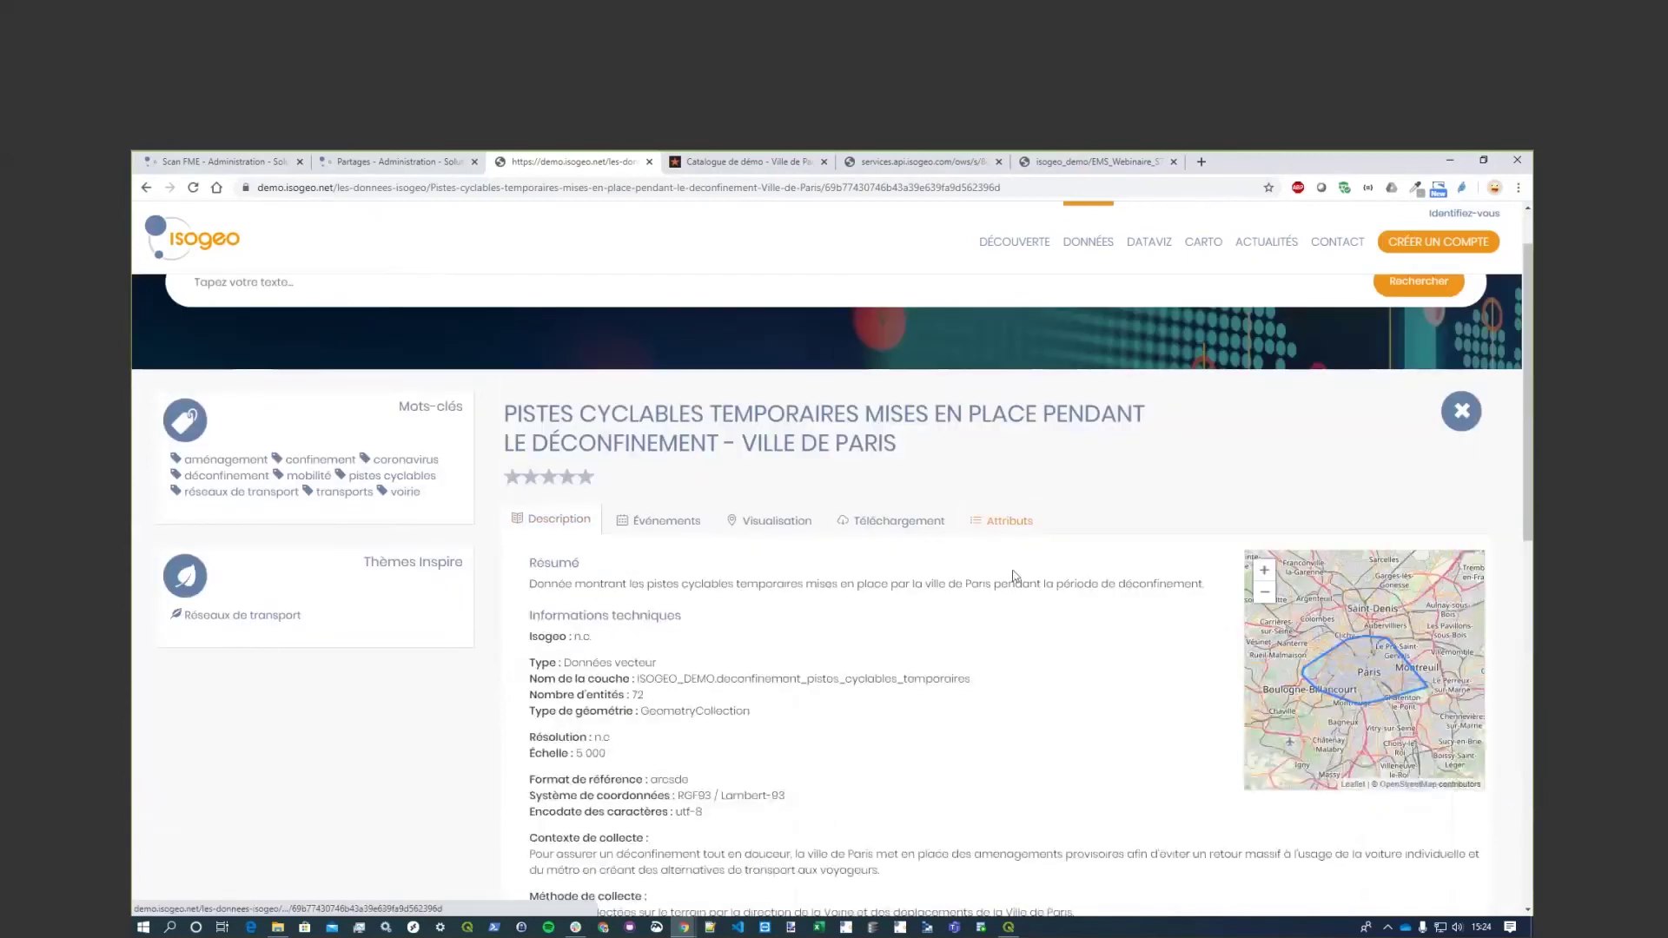
{"action": "scroll", "coordinate": [565, 509], "scroll_direction": "up", "scroll_amount": 1}
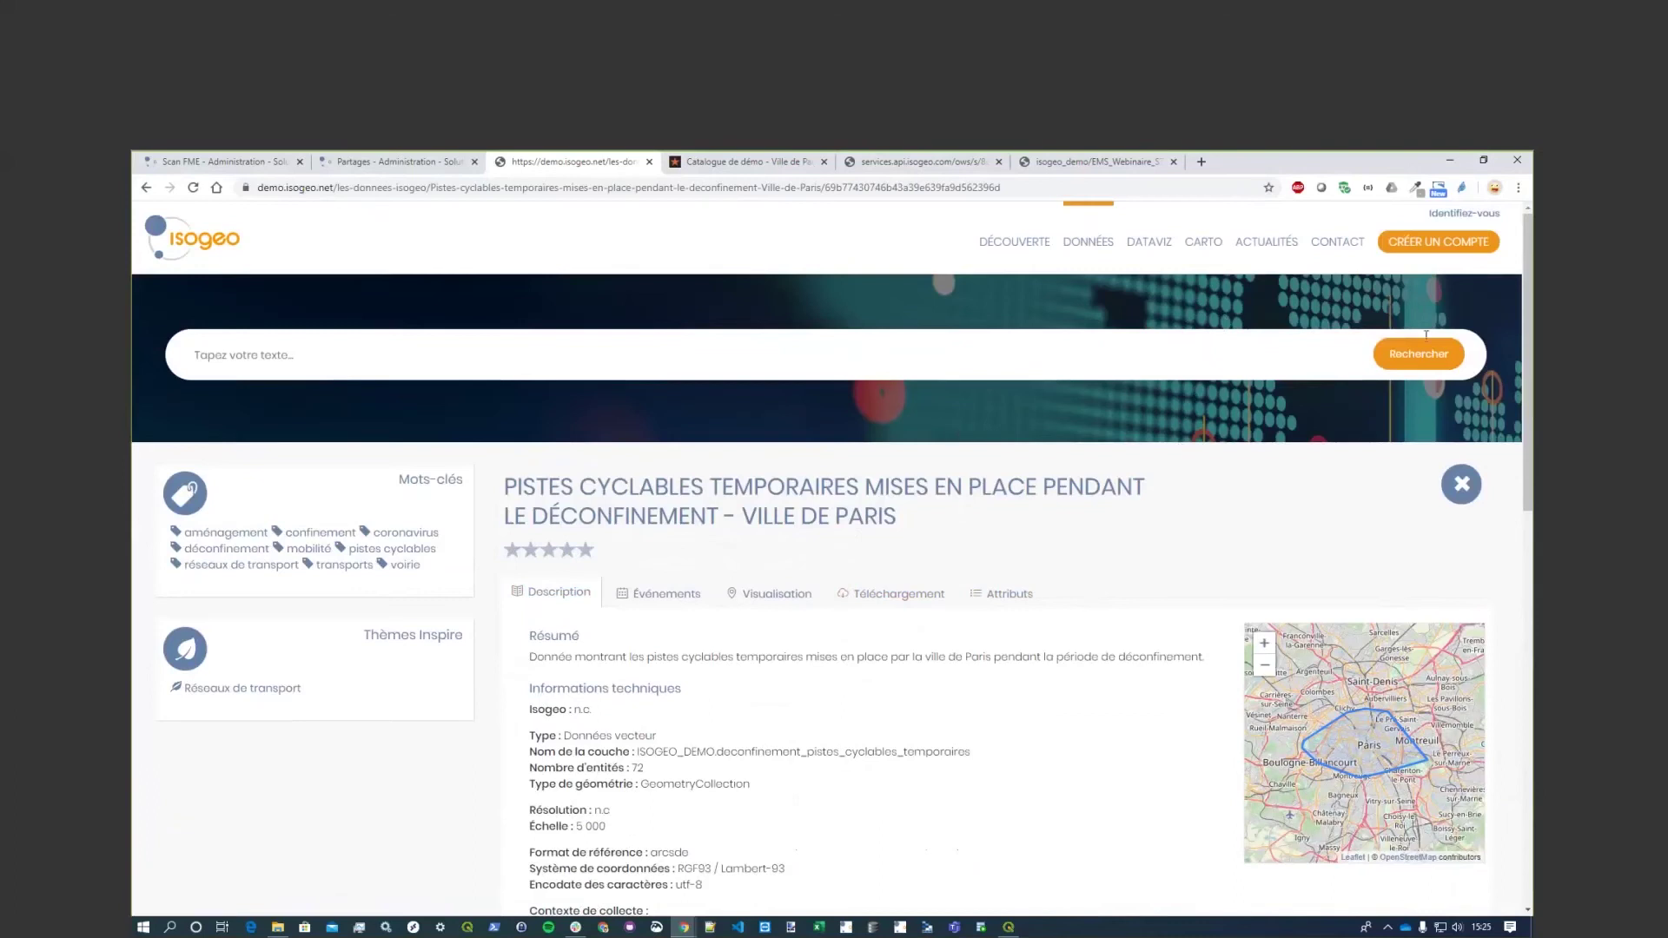
{"action": "scroll", "coordinate": [944, 660], "scroll_direction": "down", "scroll_amount": 2}
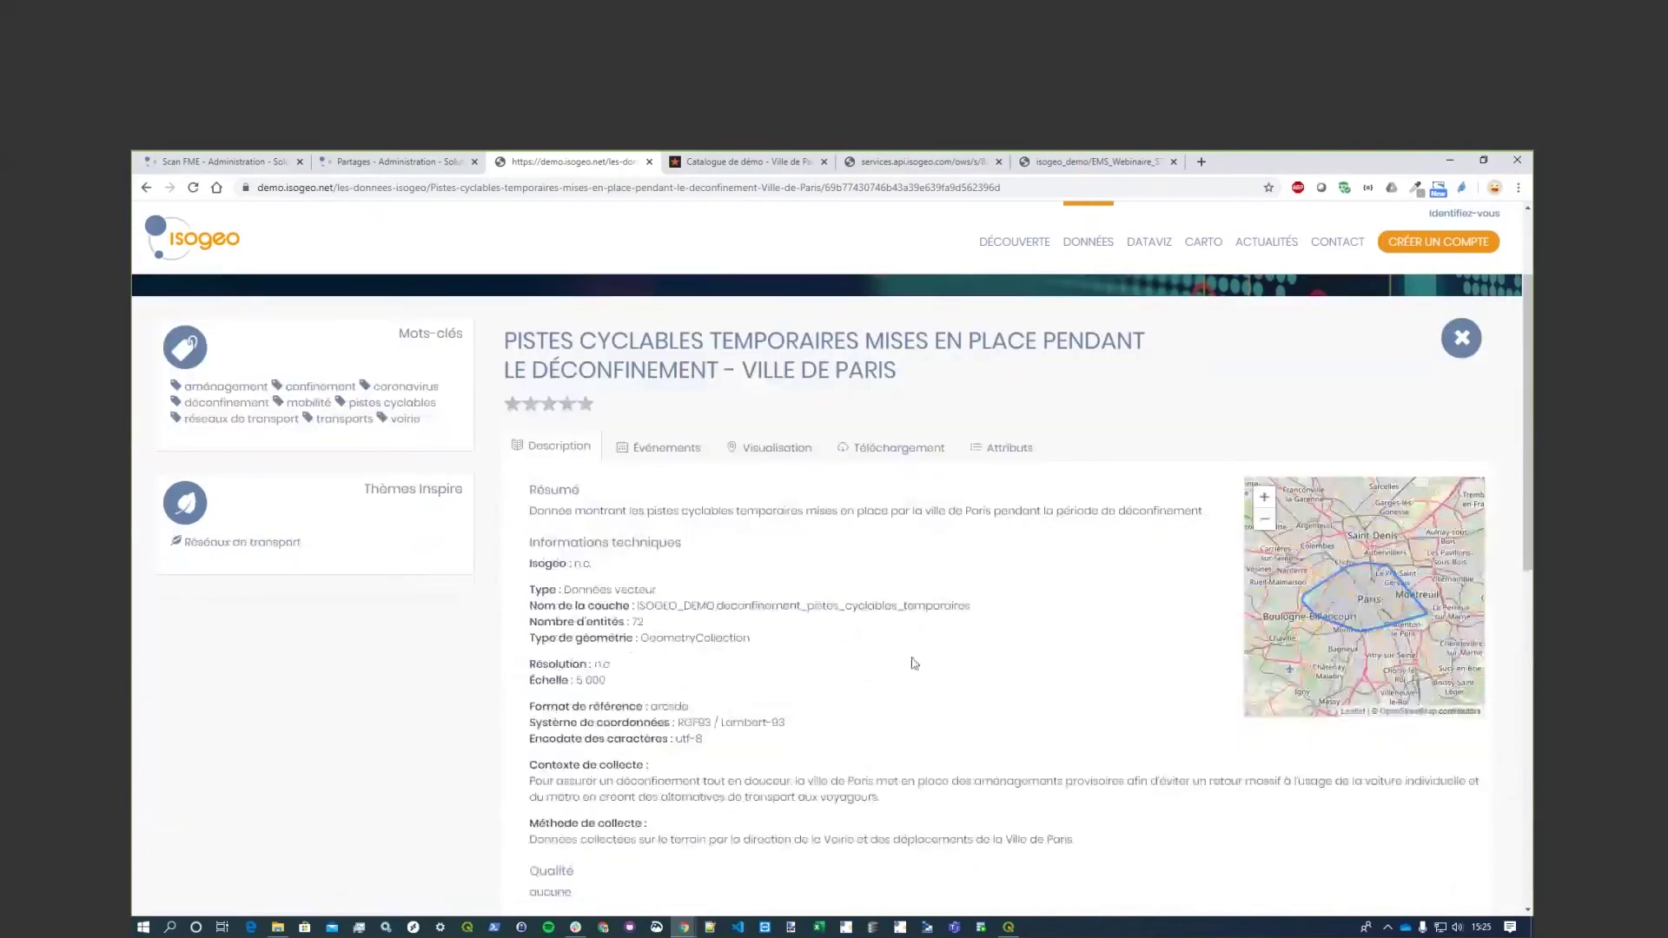
{"action": "scroll", "coordinate": [641, 458], "scroll_direction": "down", "scroll_amount": 1}
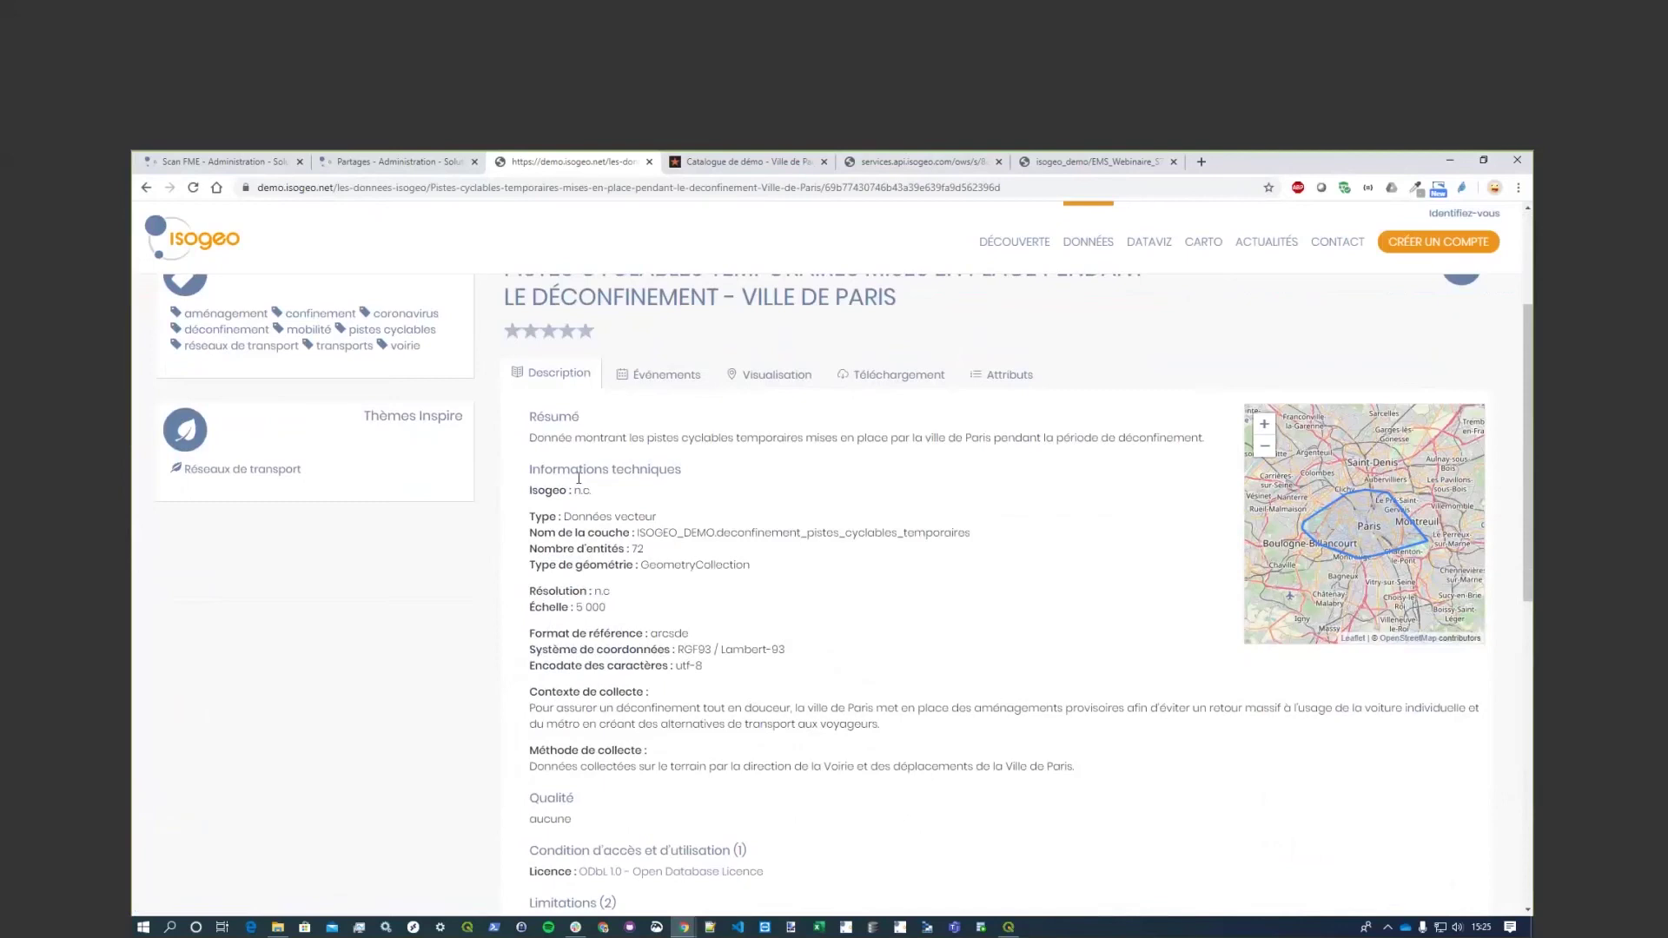
{"action": "scroll", "coordinate": [726, 556], "scroll_direction": "up", "scroll_amount": 3}
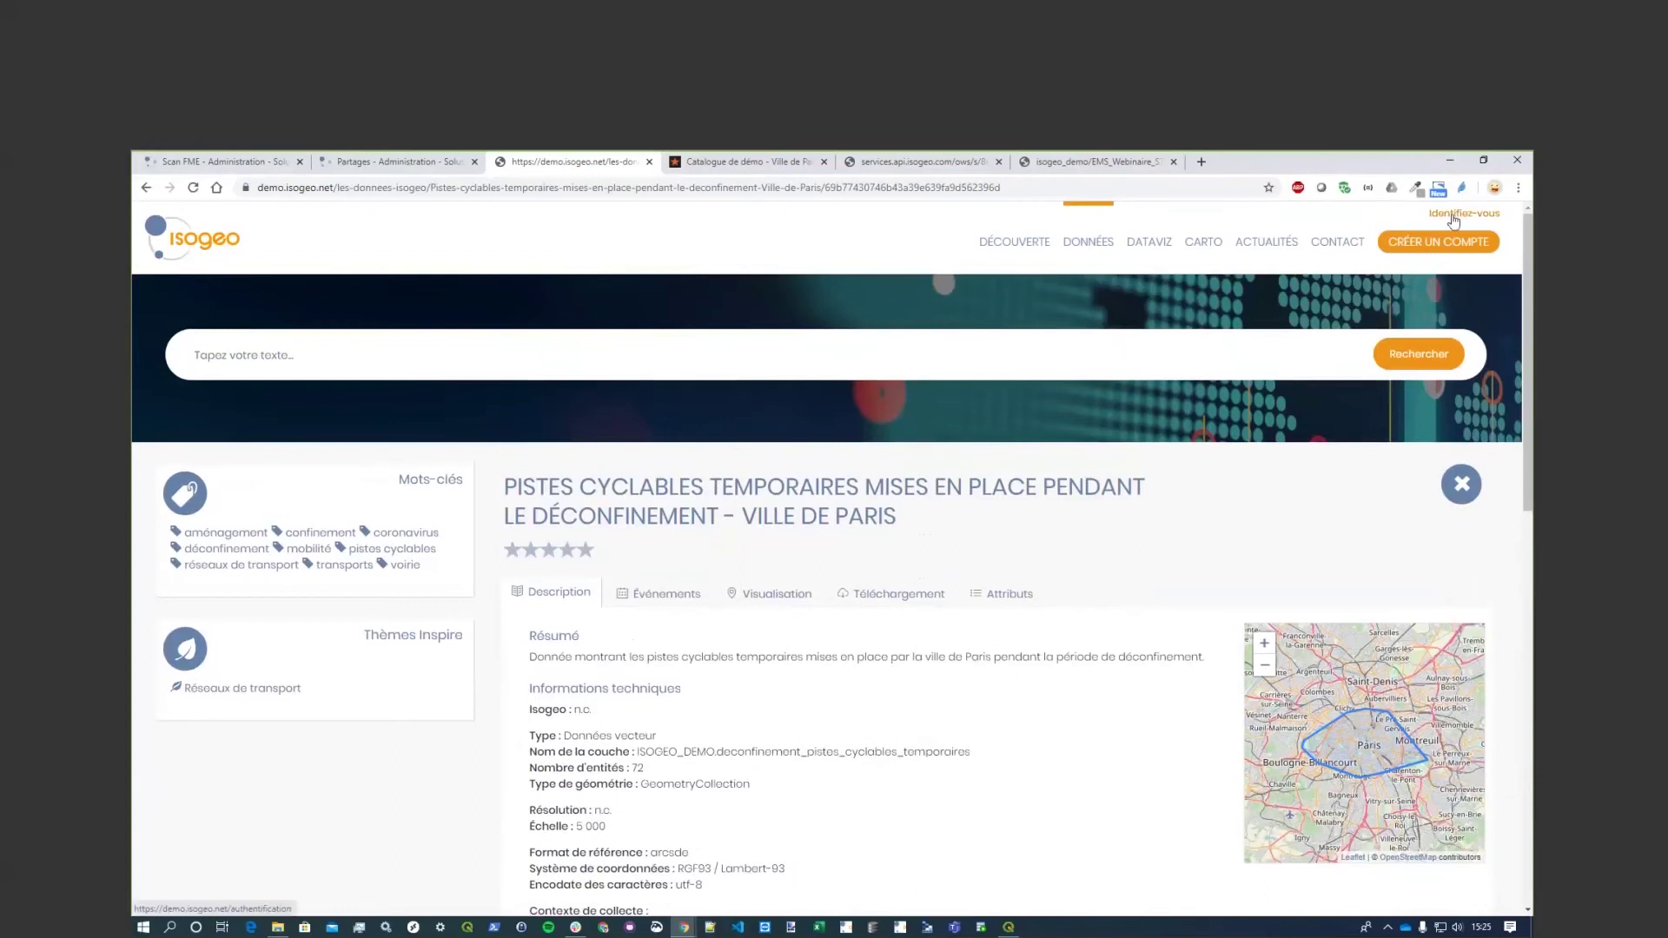
Sign in to the portal from the dataset record.
{"action": "scroll", "coordinate": [1165, 469], "scroll_direction": "down", "scroll_amount": 3}
{"action": "scroll", "coordinate": [1164, 469], "scroll_direction": "up", "scroll_amount": 3}
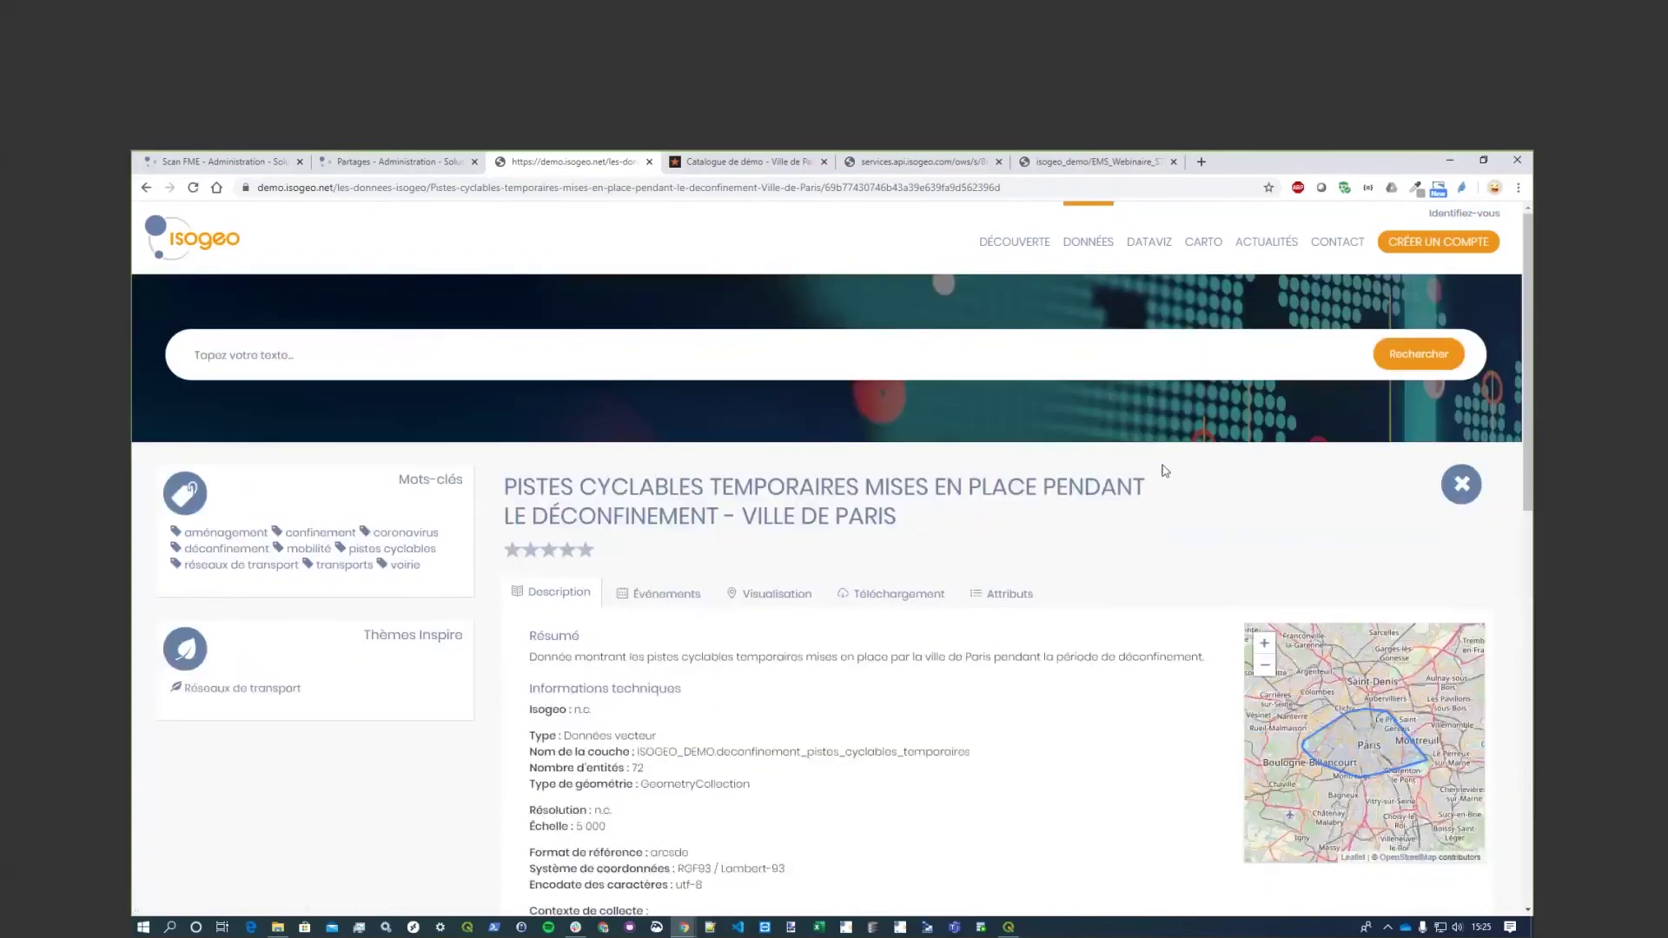
{"action": "left_click", "coordinate": [1467, 214]}
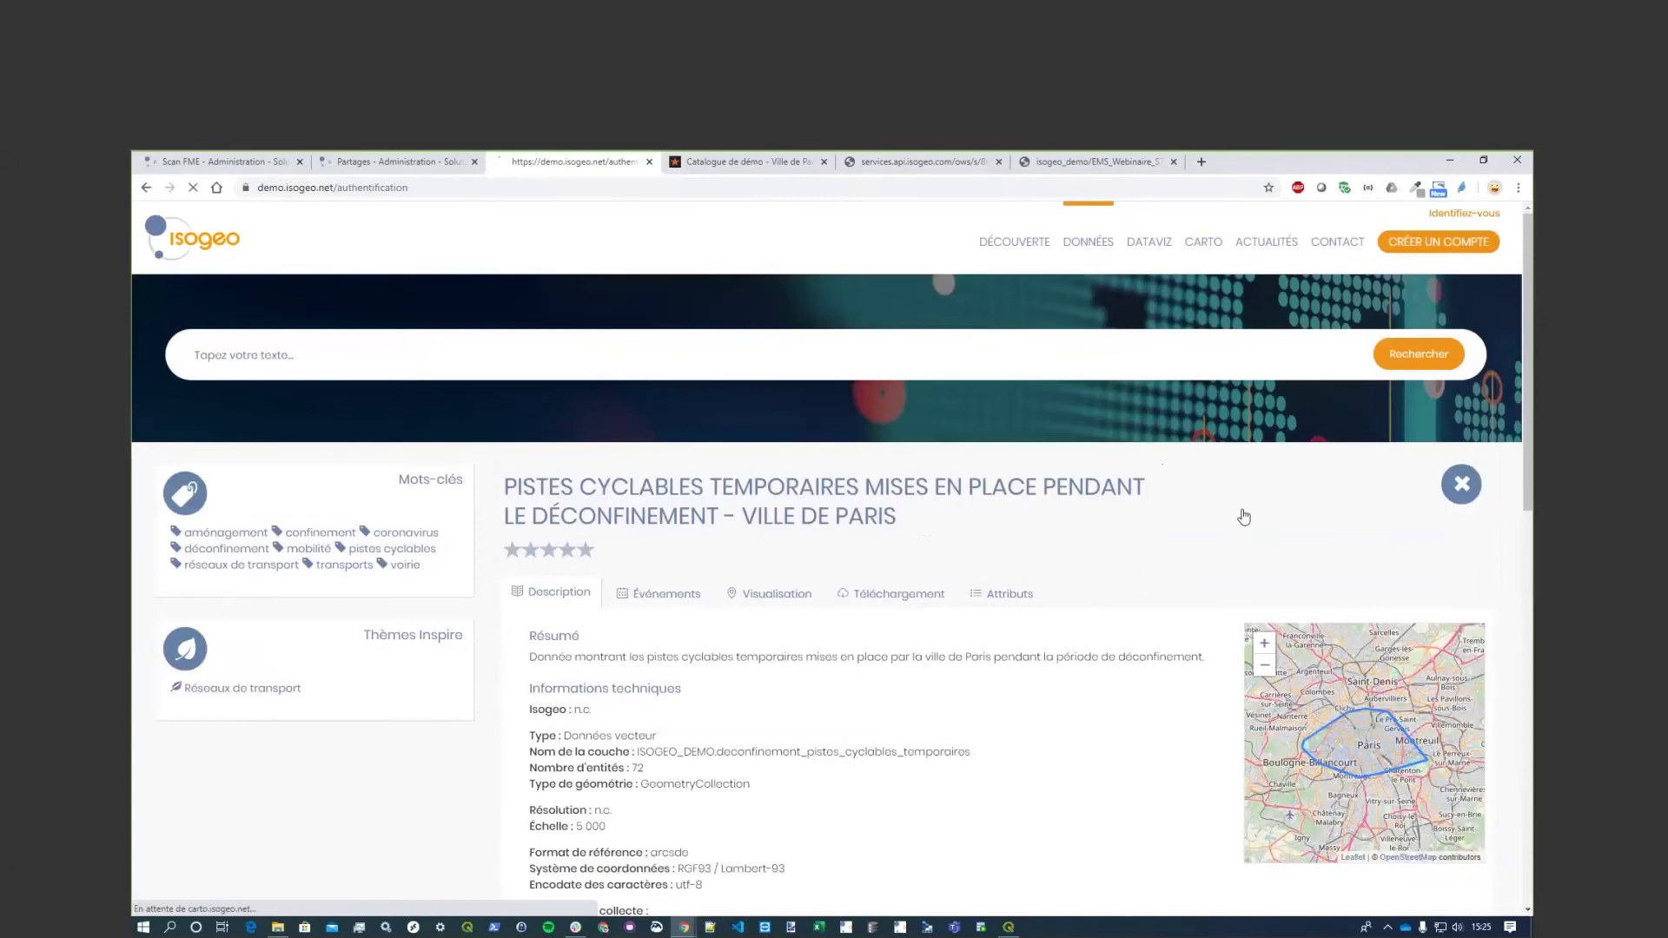
{"action": "key", "text": "Return"}
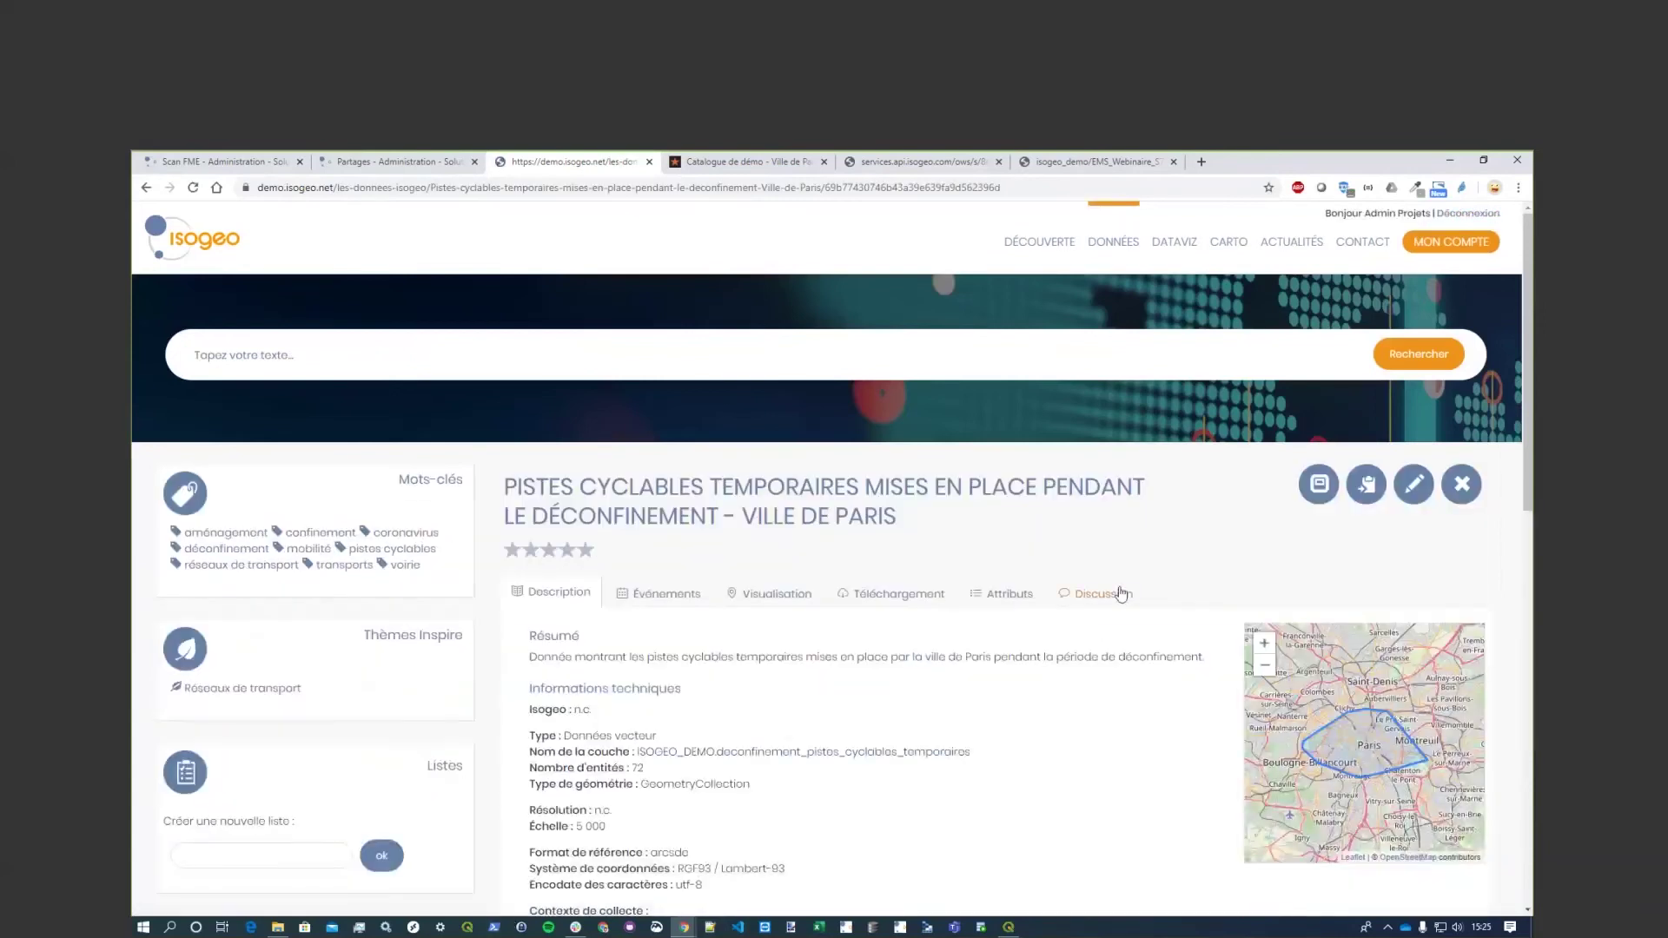
Create a new discussion thread named "Wébinaire" on the dataset.
{"action": "left_click", "coordinate": [1118, 598]}
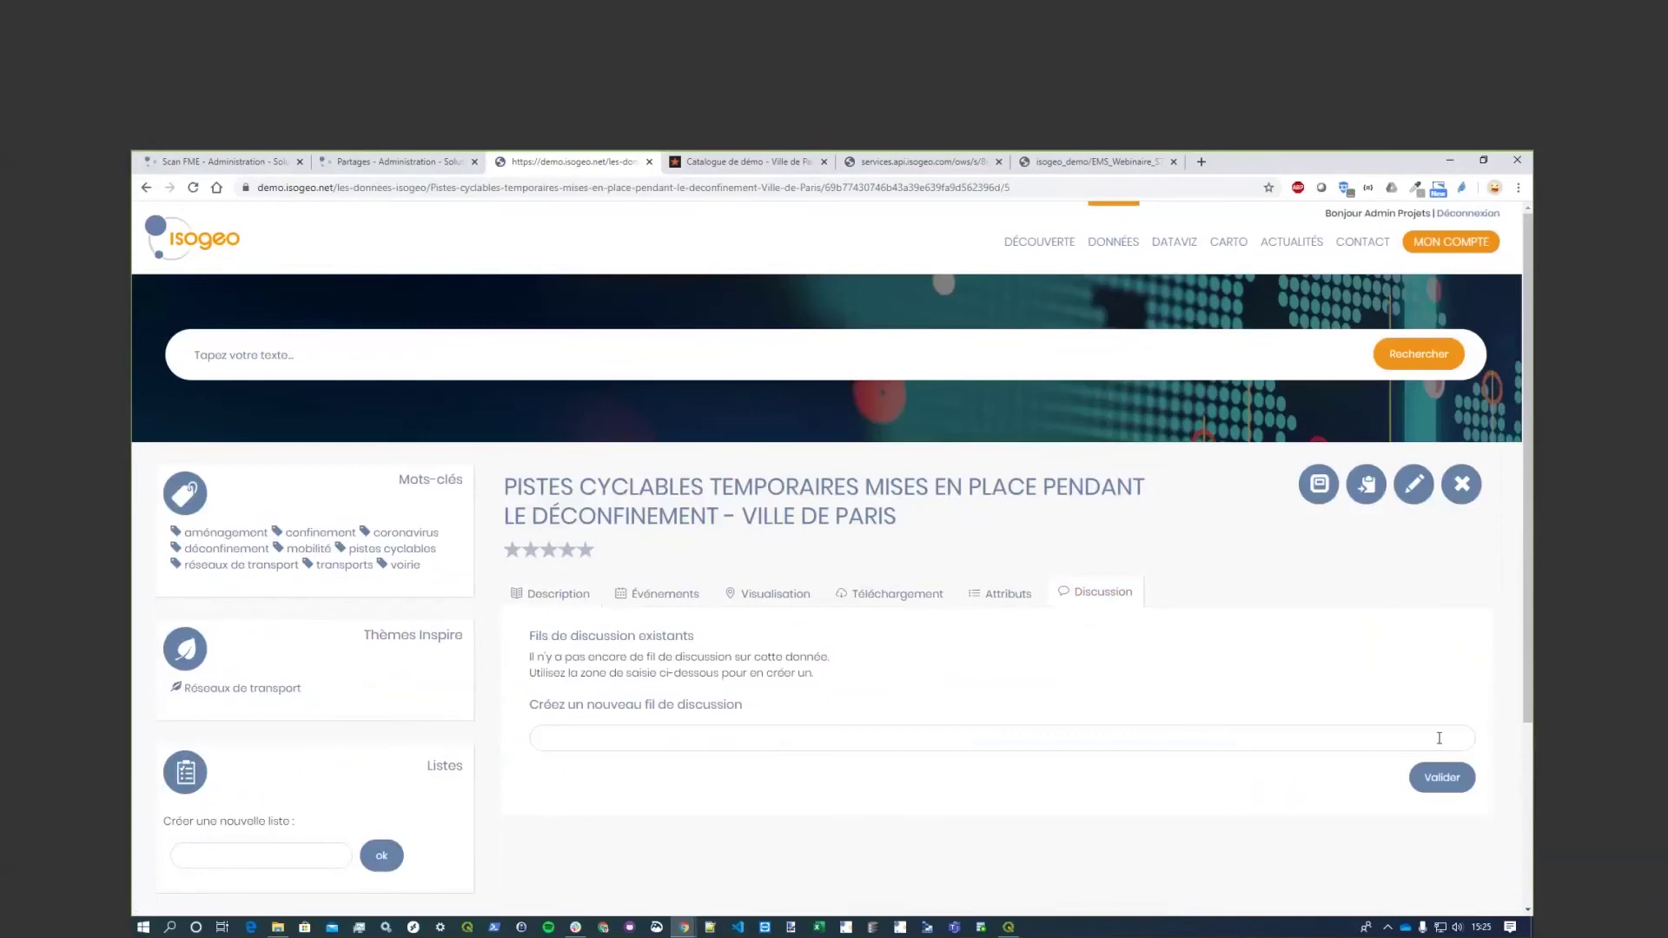
{"action": "scroll", "coordinate": [1438, 737], "scroll_direction": "down", "scroll_amount": 1}
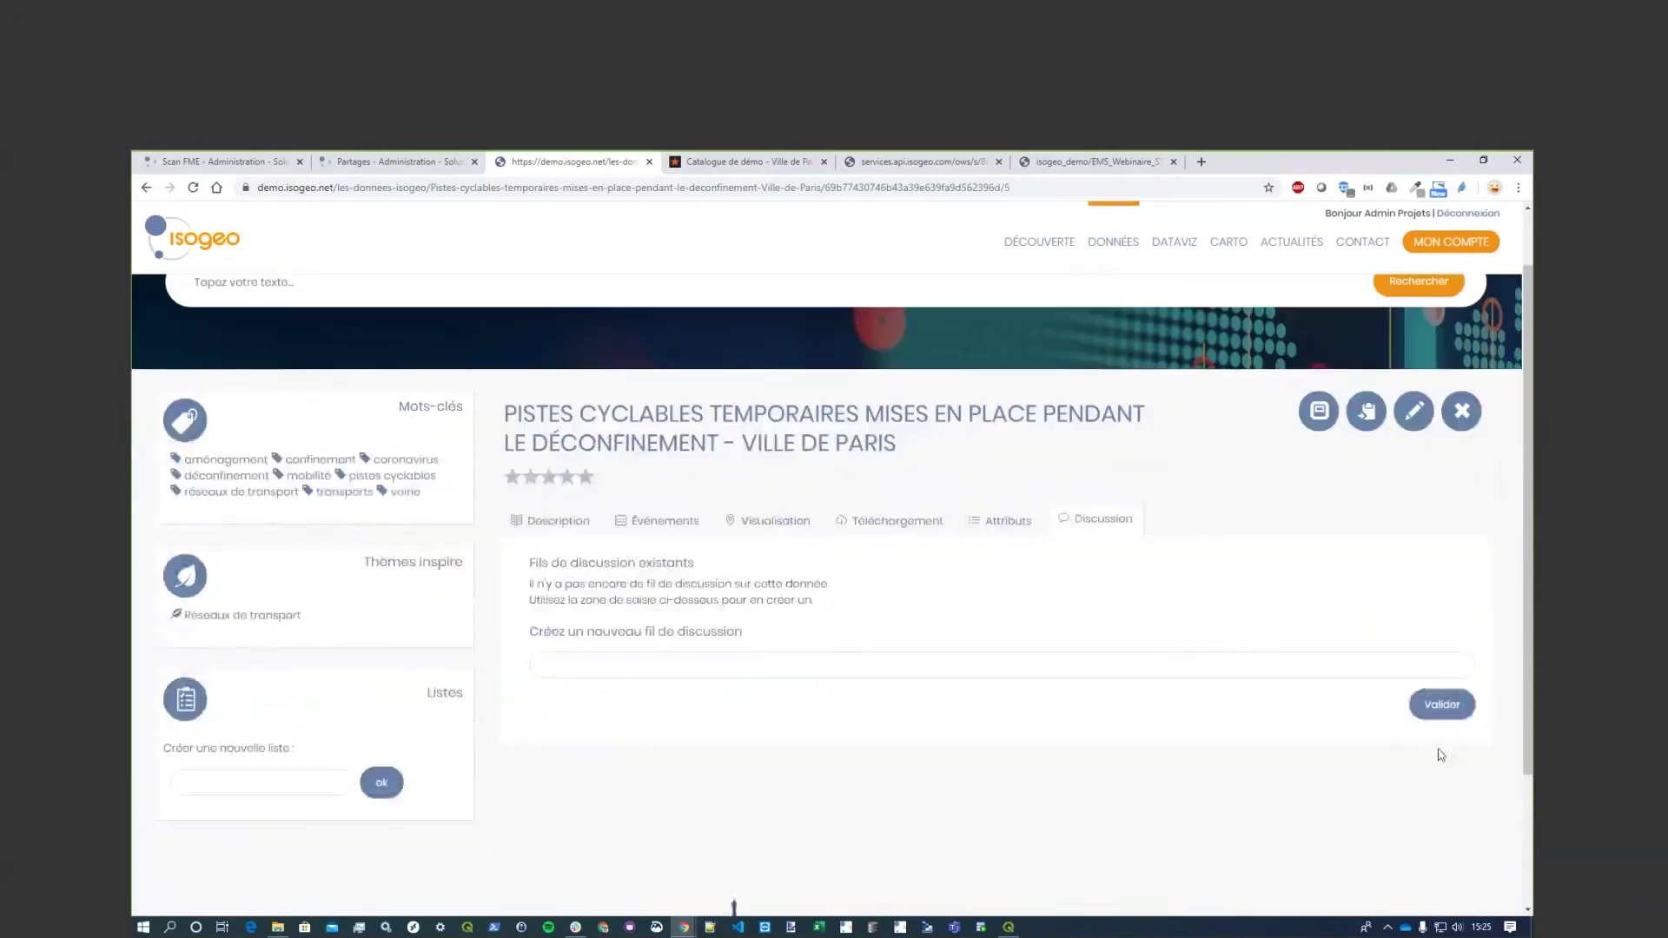
{"action": "left_click", "coordinate": [1240, 670]}
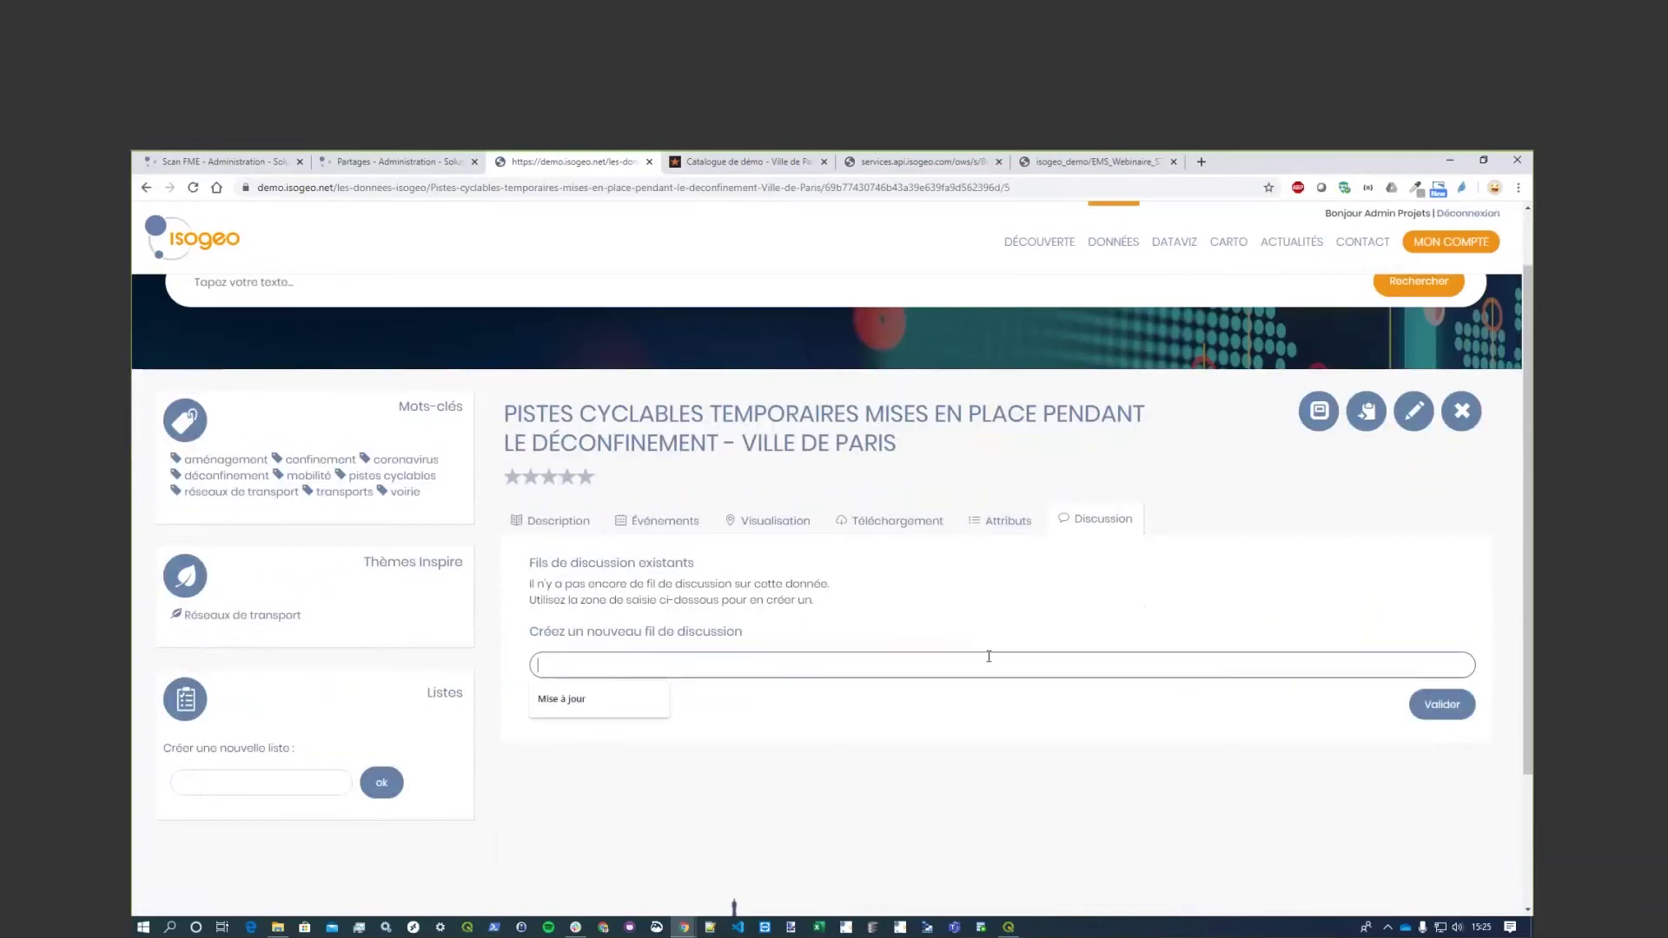
{"action": "type", "text": "Wébinaire"}
{"action": "left_click", "coordinate": [1461, 714]}
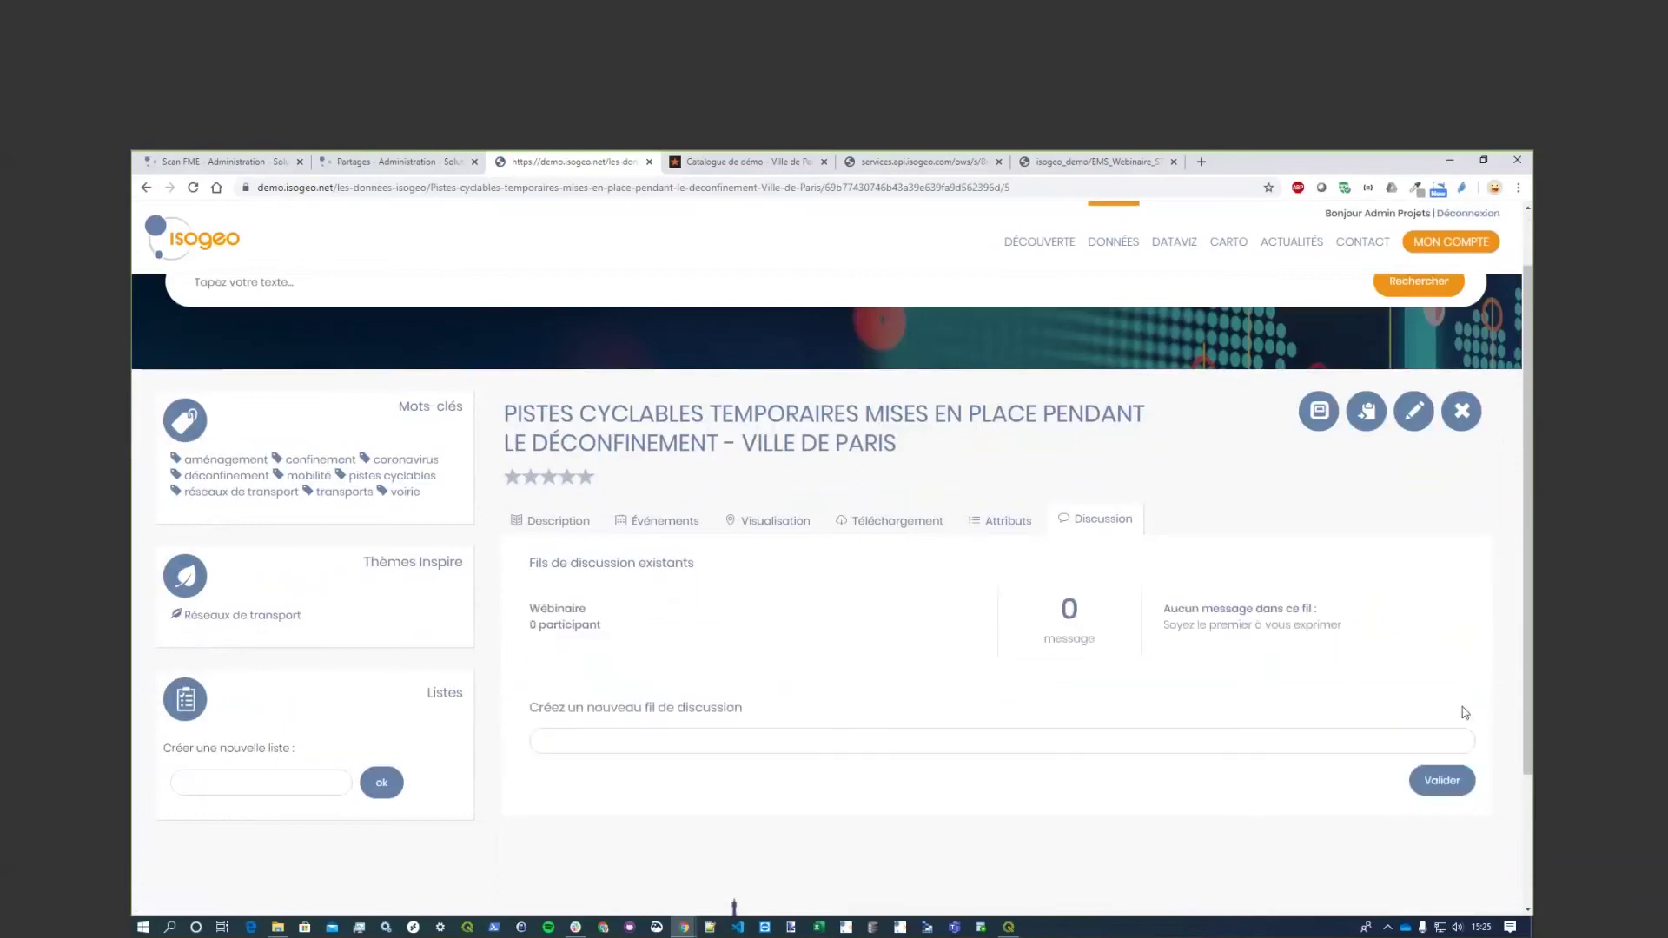
Open the "Wébinaire" discussion thread and post the message "Salut !".
{"action": "left_click", "coordinate": [582, 623]}
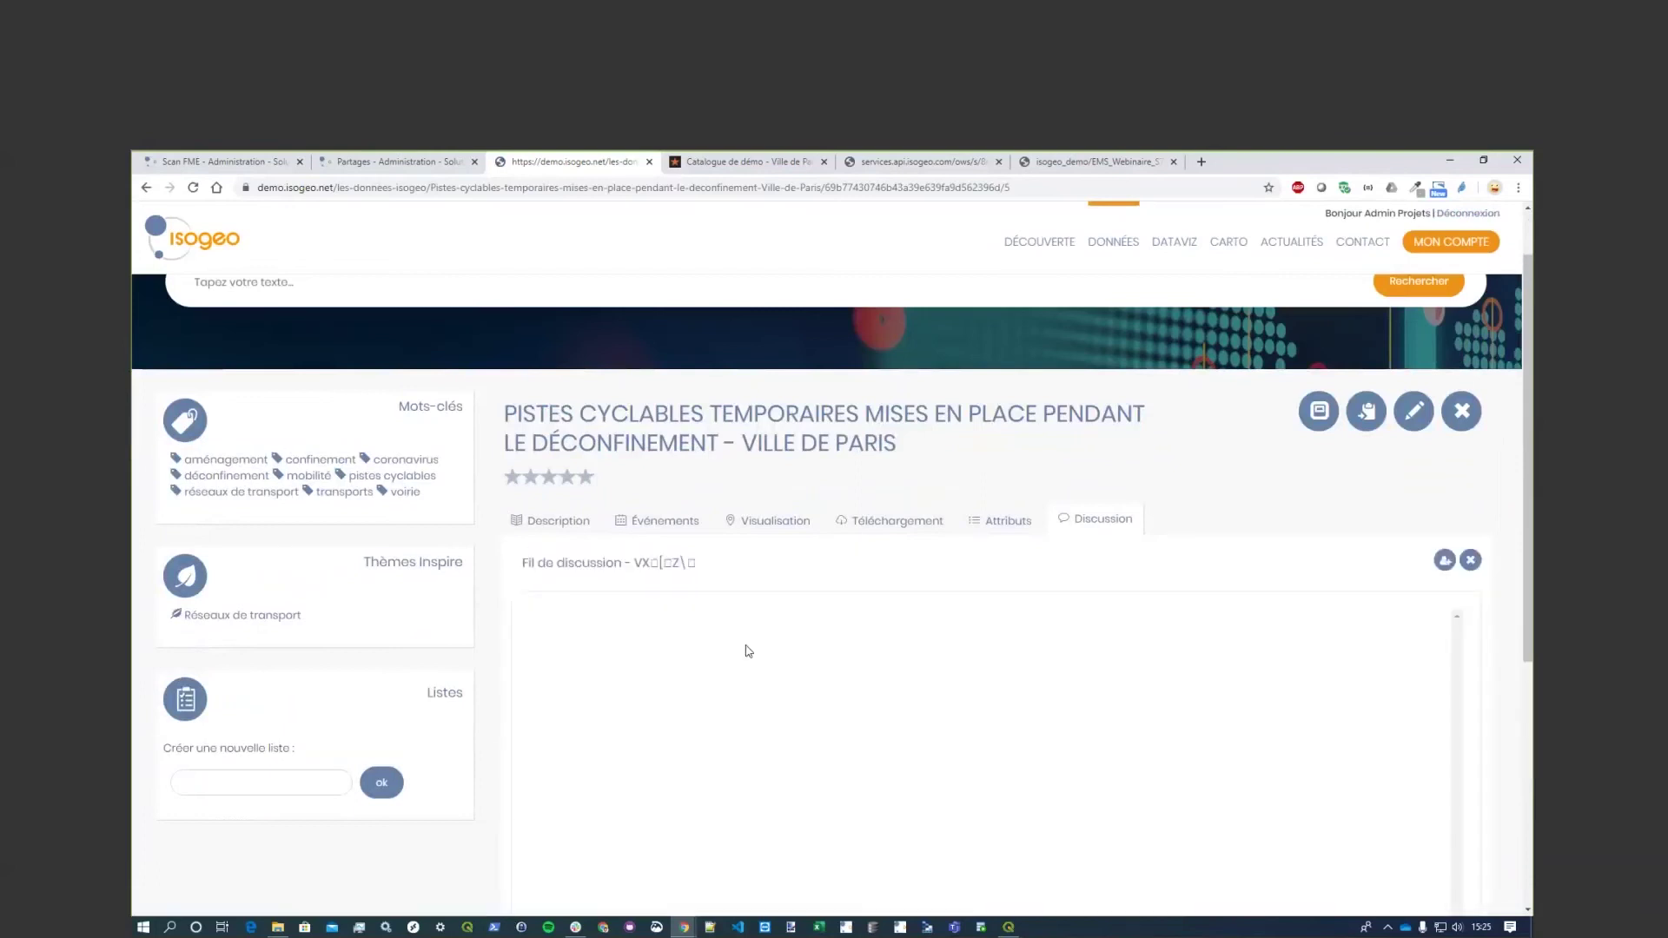
{"action": "scroll", "coordinate": [730, 695], "scroll_direction": "down", "scroll_amount": 1}
{"action": "left_click", "coordinate": [751, 791]}
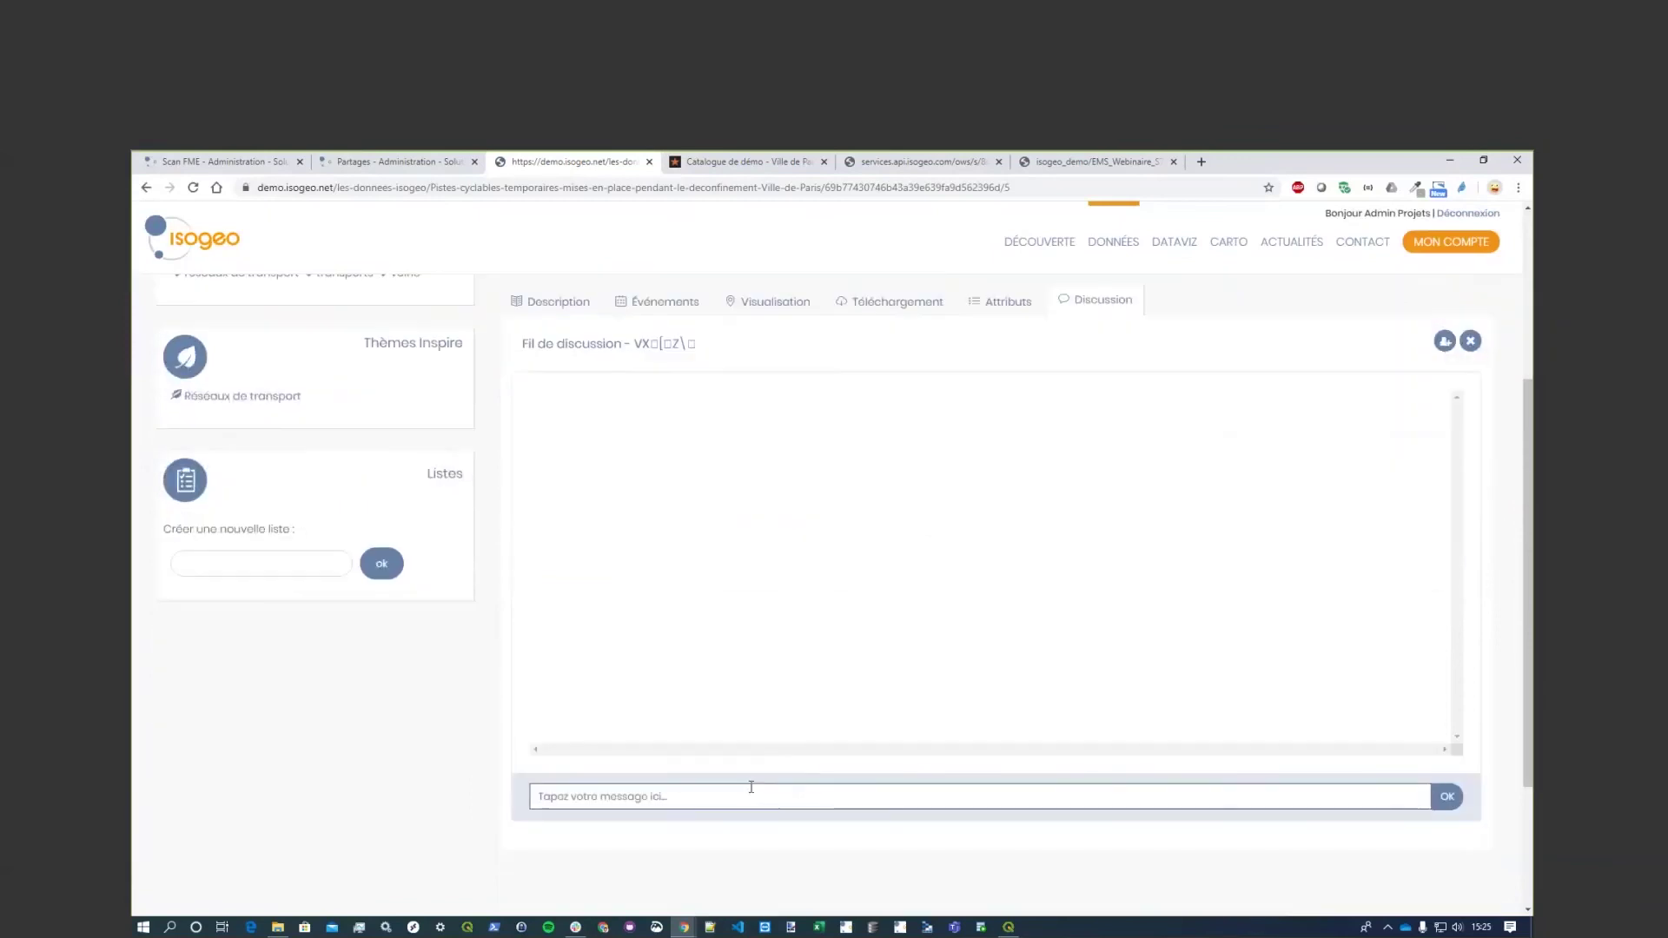
{"action": "type", "text": "Salut"}
{"action": "left_click", "coordinate": [1458, 807]}
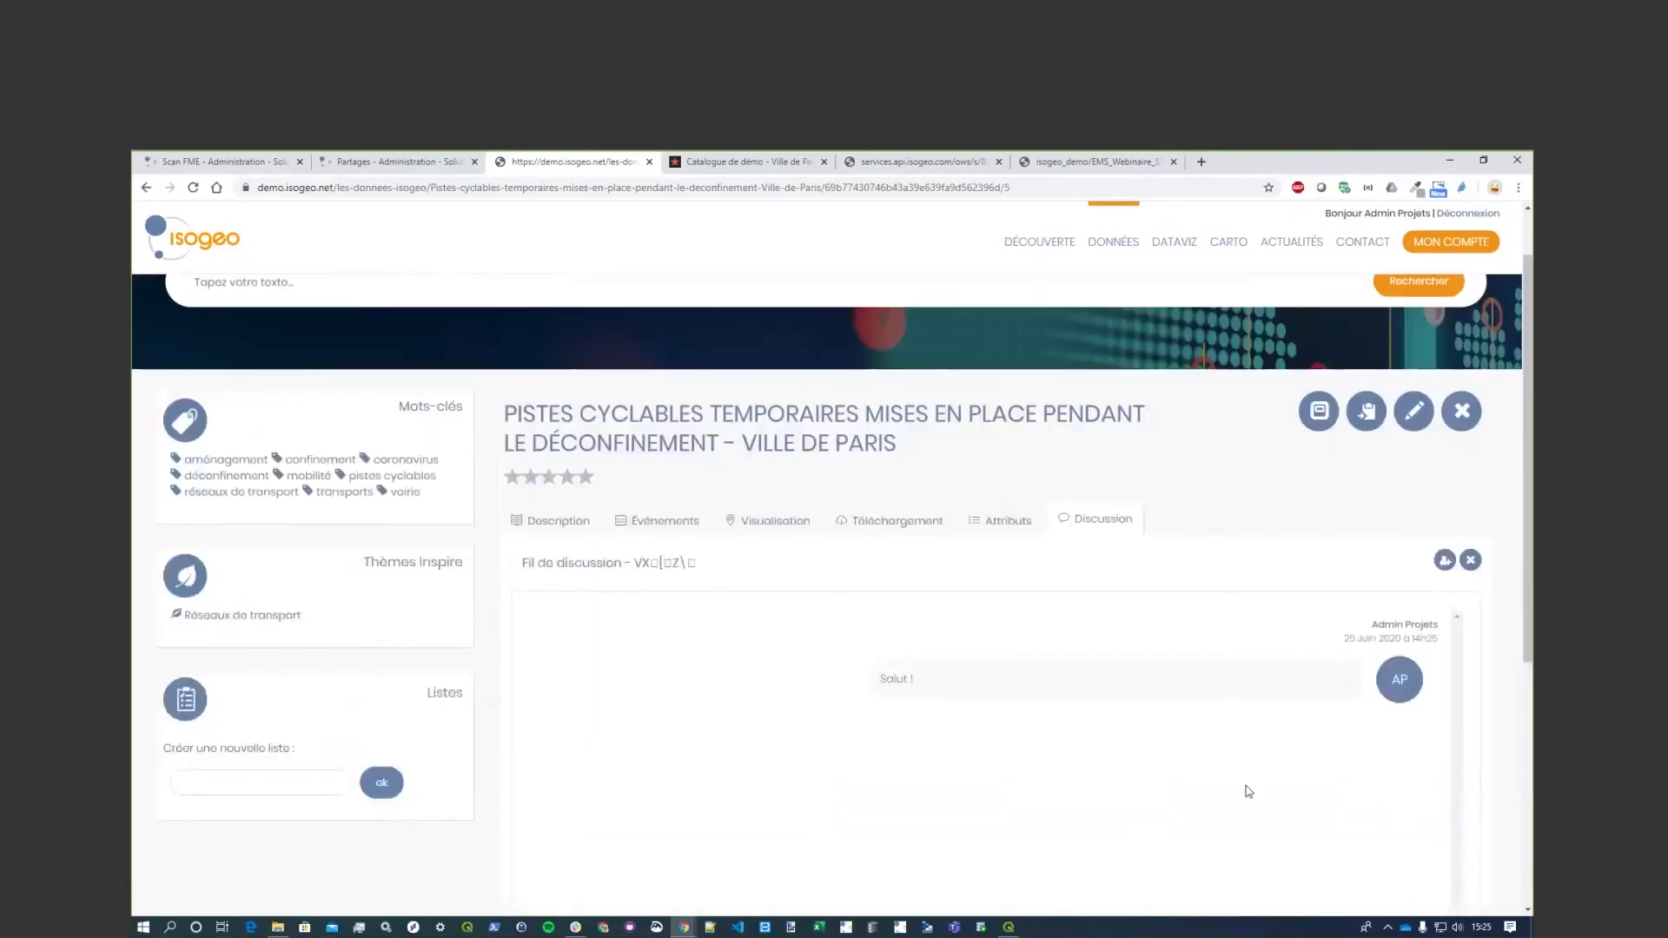
Look over the posted message in the discussion thread, then go back to the dataset's attributes.
{"action": "scroll", "coordinate": [1303, 443], "scroll_direction": "down", "scroll_amount": 2}
{"action": "scroll", "coordinate": [1219, 574], "scroll_direction": "up", "scroll_amount": 1}
{"action": "scroll", "coordinate": [1219, 573], "scroll_direction": "up", "scroll_amount": 1}
{"action": "scroll", "coordinate": [914, 714], "scroll_direction": "down", "scroll_amount": 3}
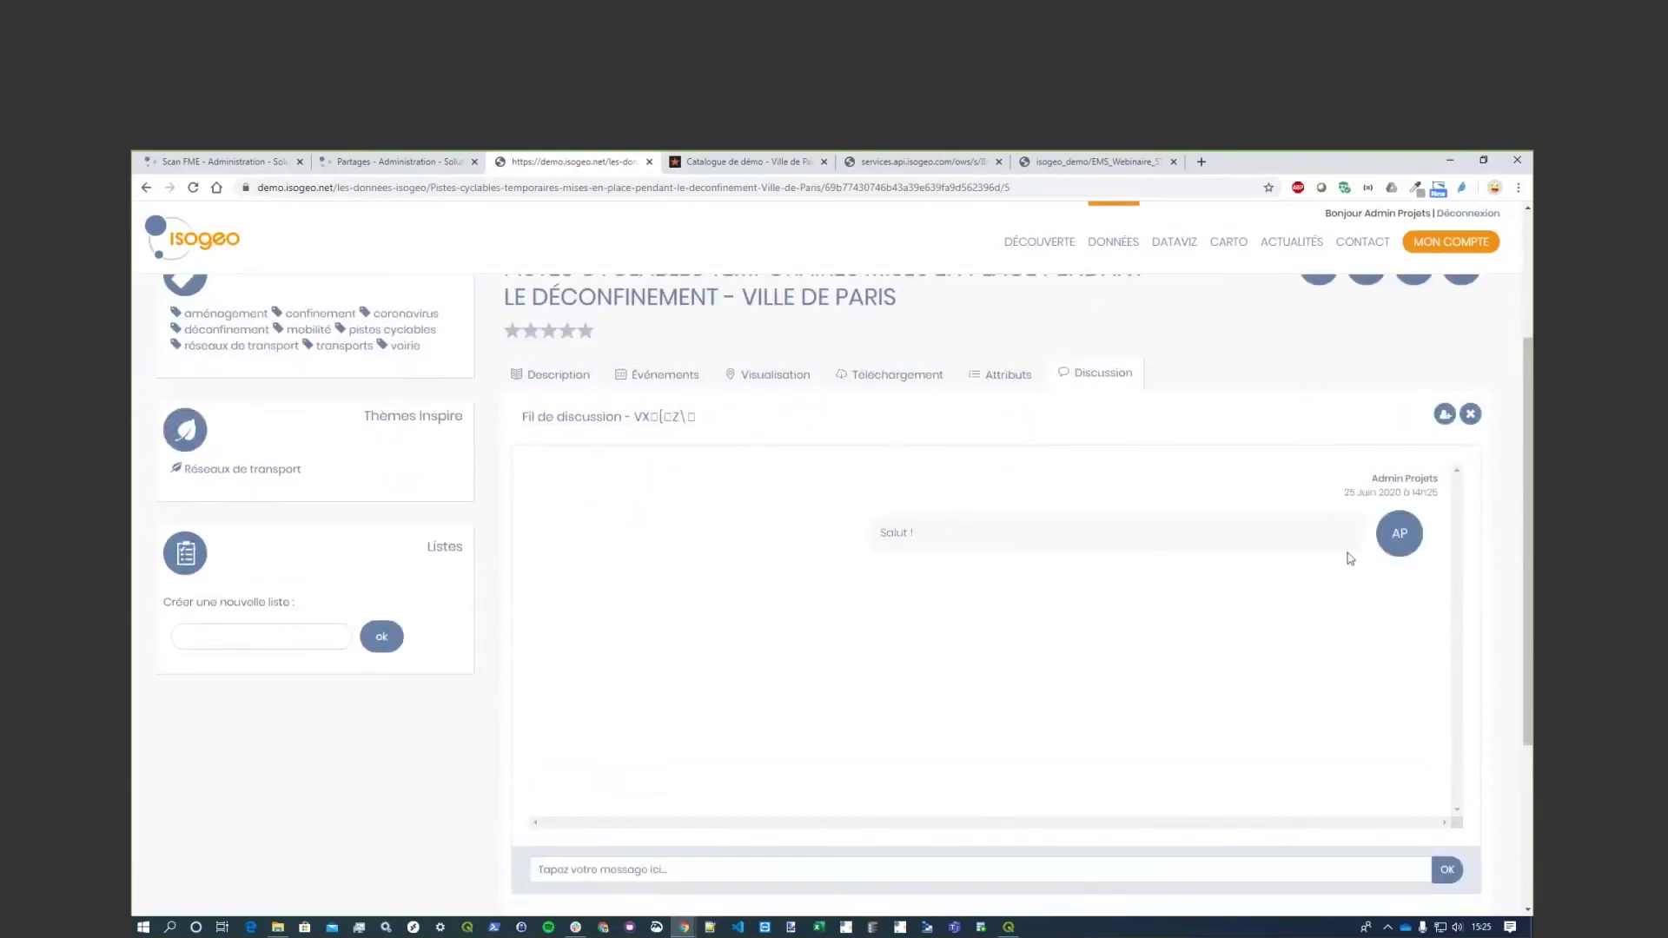
{"action": "scroll", "coordinate": [850, 675], "scroll_direction": "up", "scroll_amount": 3}
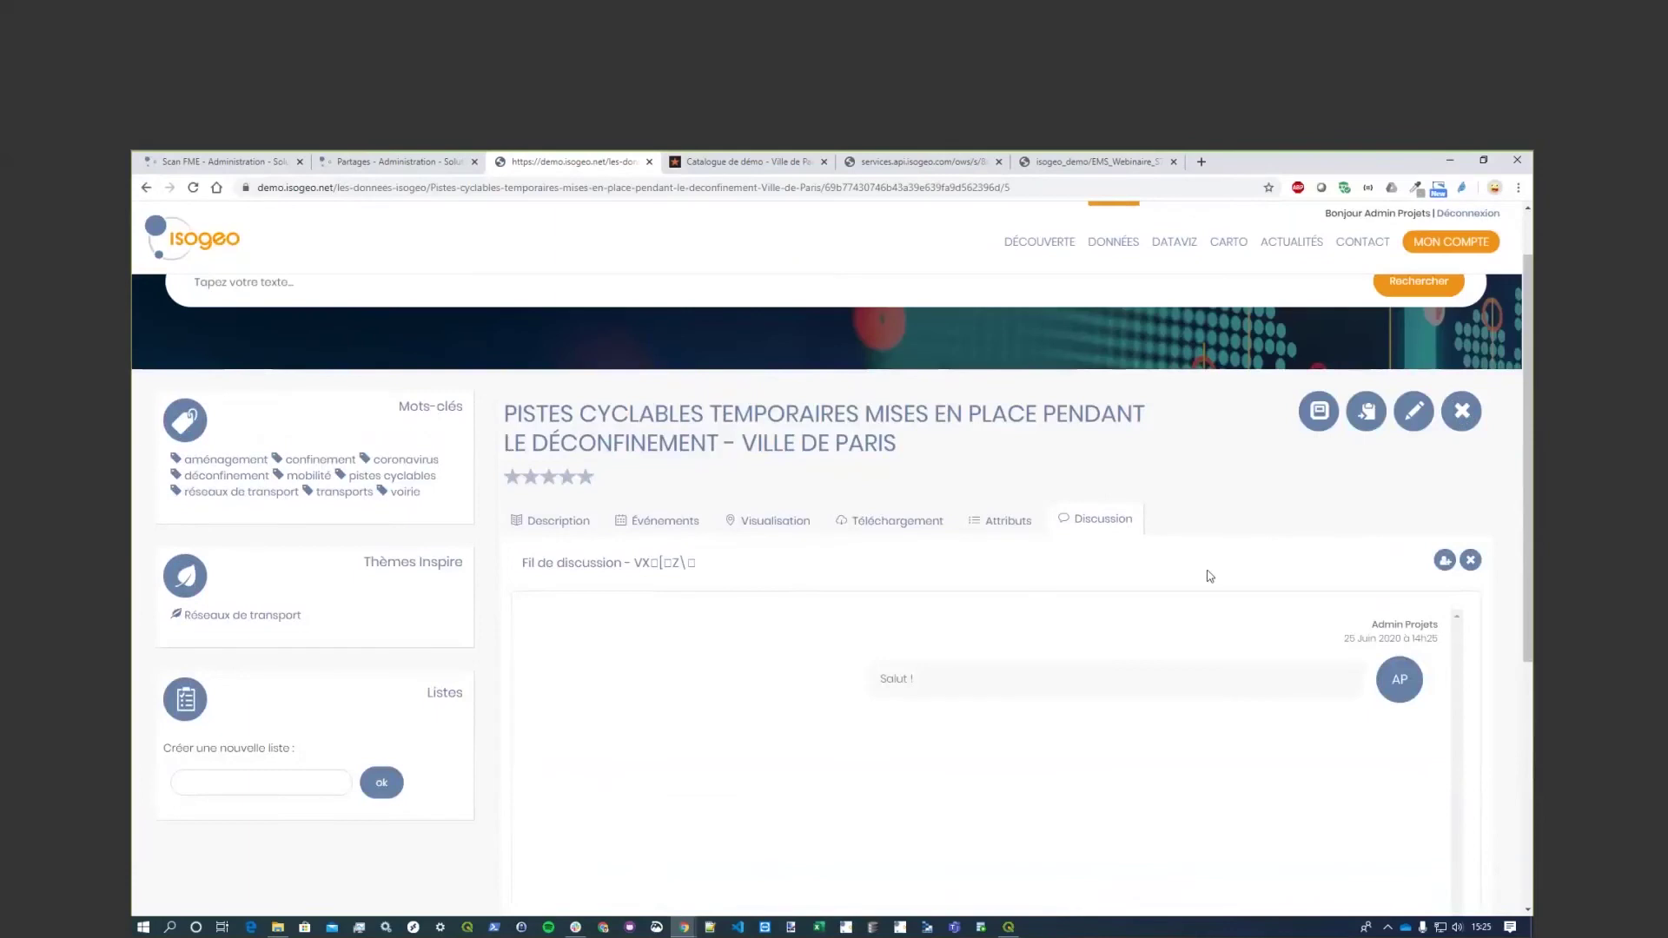
{"action": "scroll", "coordinate": [1207, 574], "scroll_direction": "up", "scroll_amount": 2}
{"action": "left_click", "coordinate": [1009, 594]}
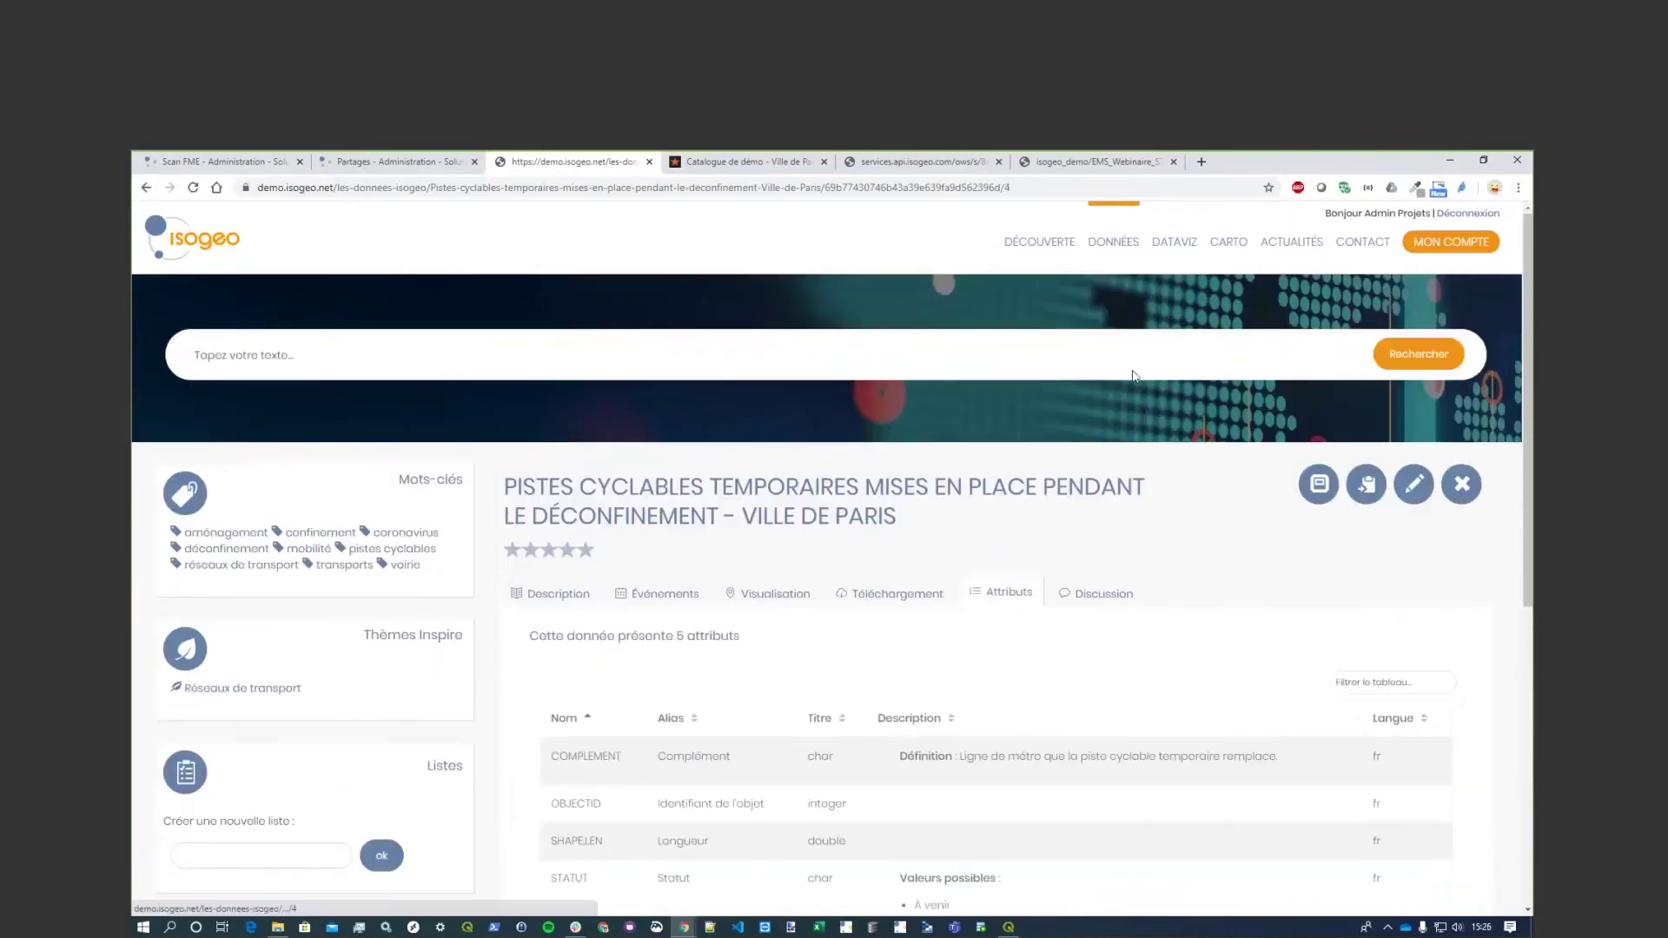
Return to the dataset's description, then look over the keyword and Inspire theme charts on the portal's Dataviz page.
{"action": "left_click", "coordinate": [579, 587]}
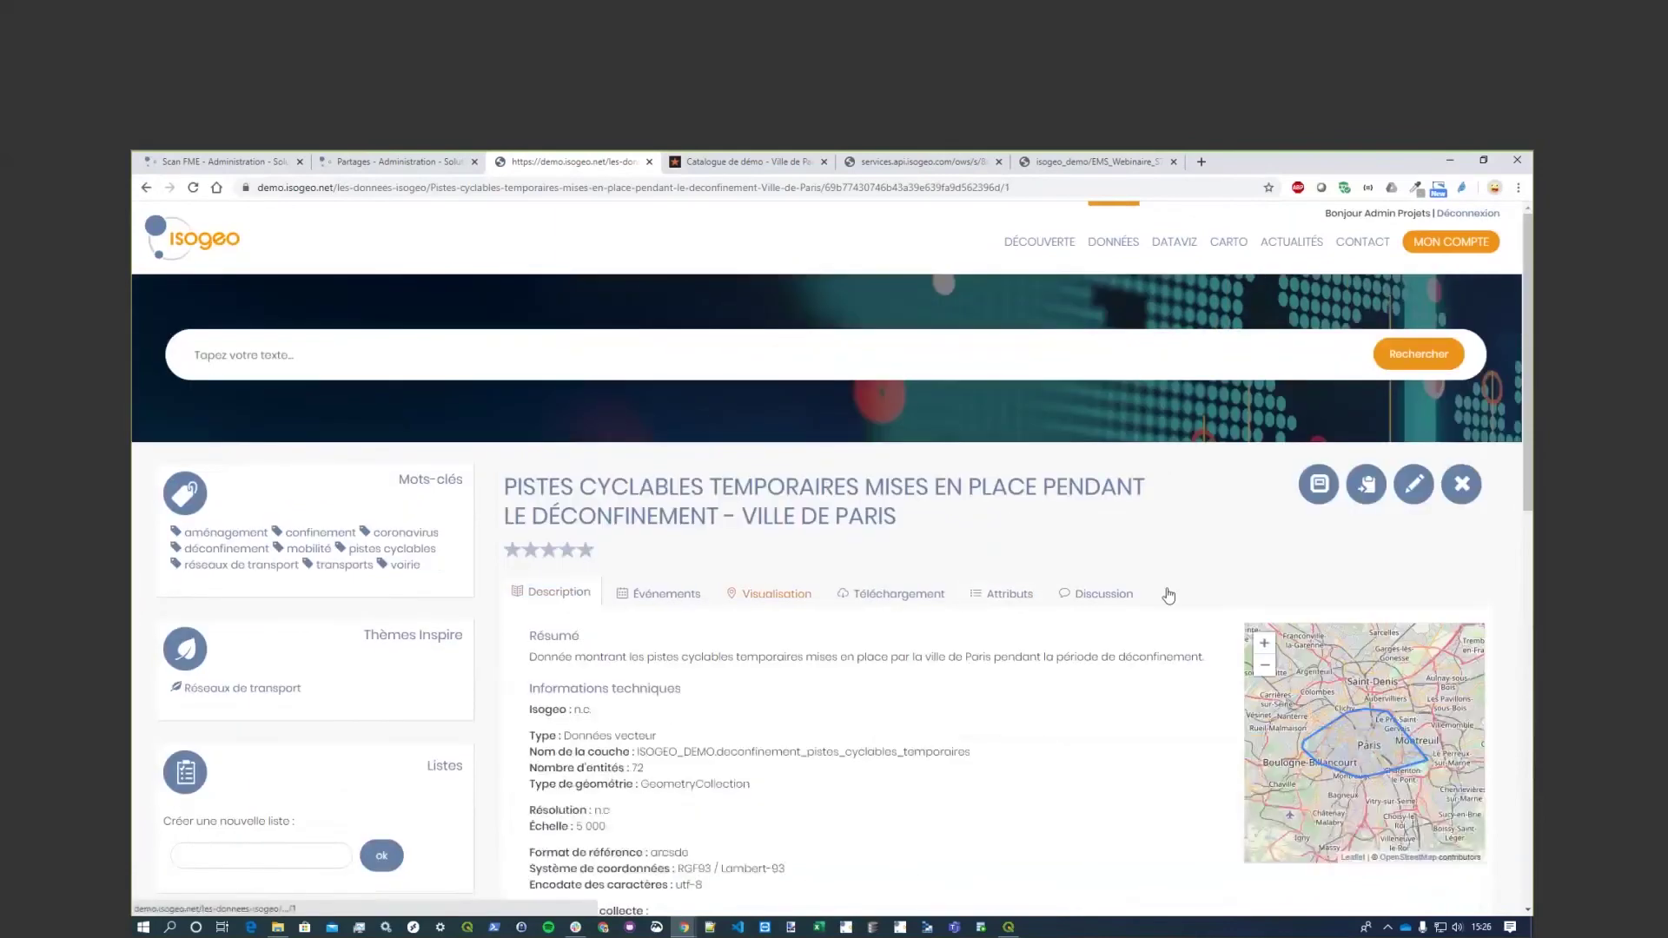
{"action": "left_click", "coordinate": [1185, 247]}
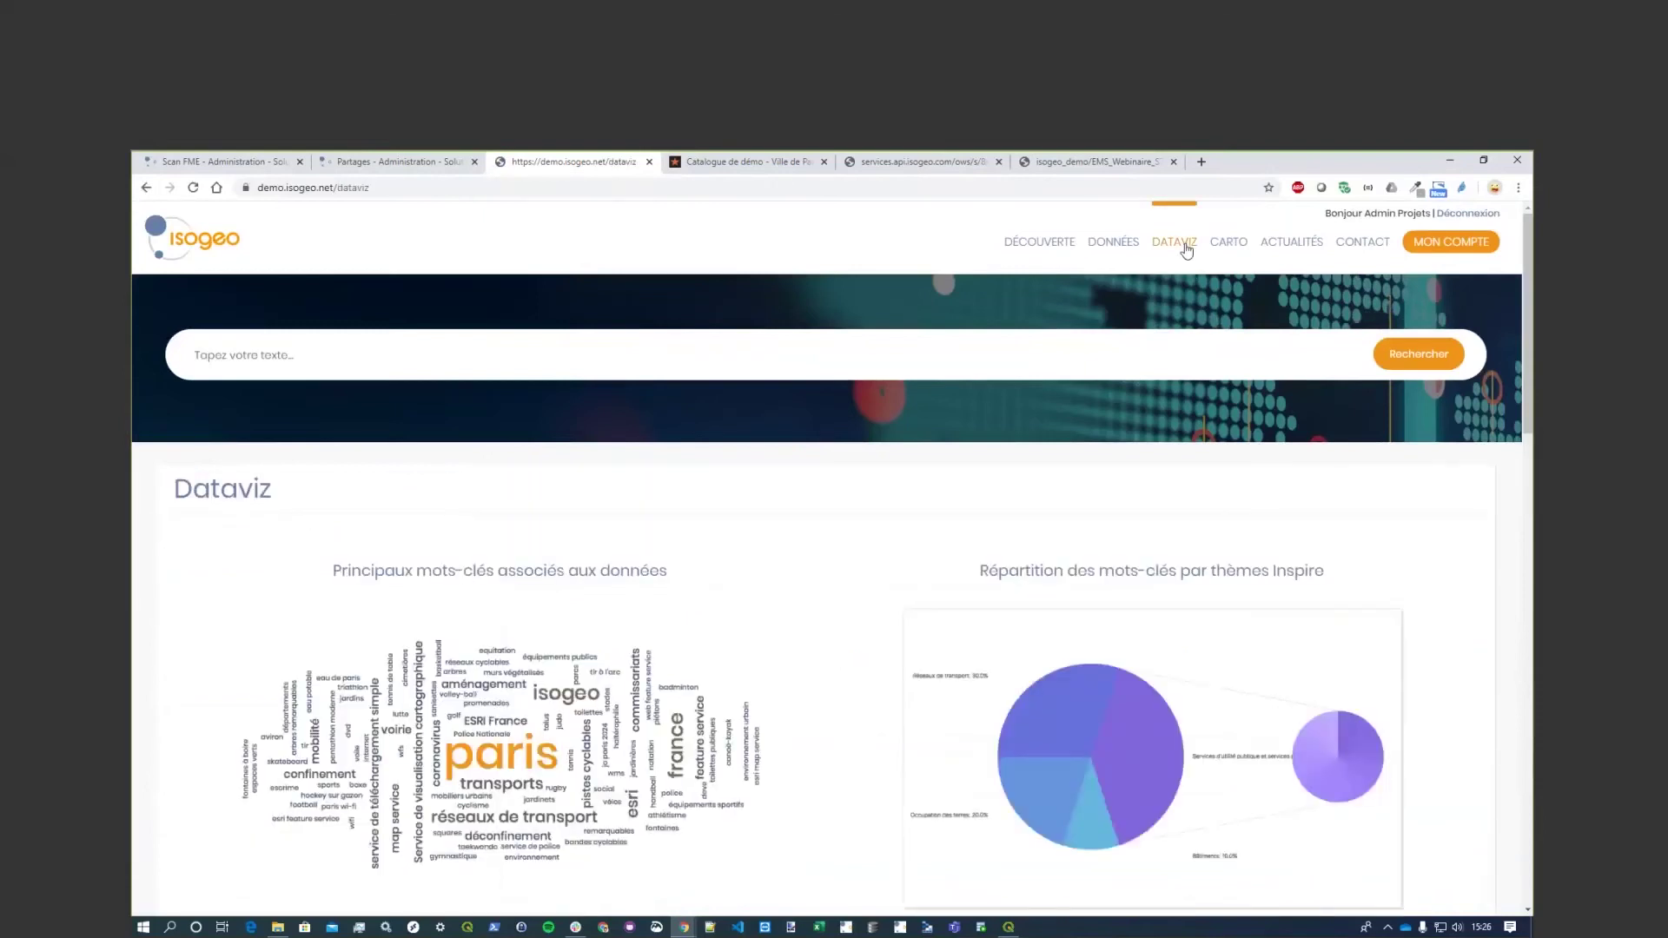
{"action": "scroll", "coordinate": [1155, 435], "scroll_direction": "down", "scroll_amount": 3}
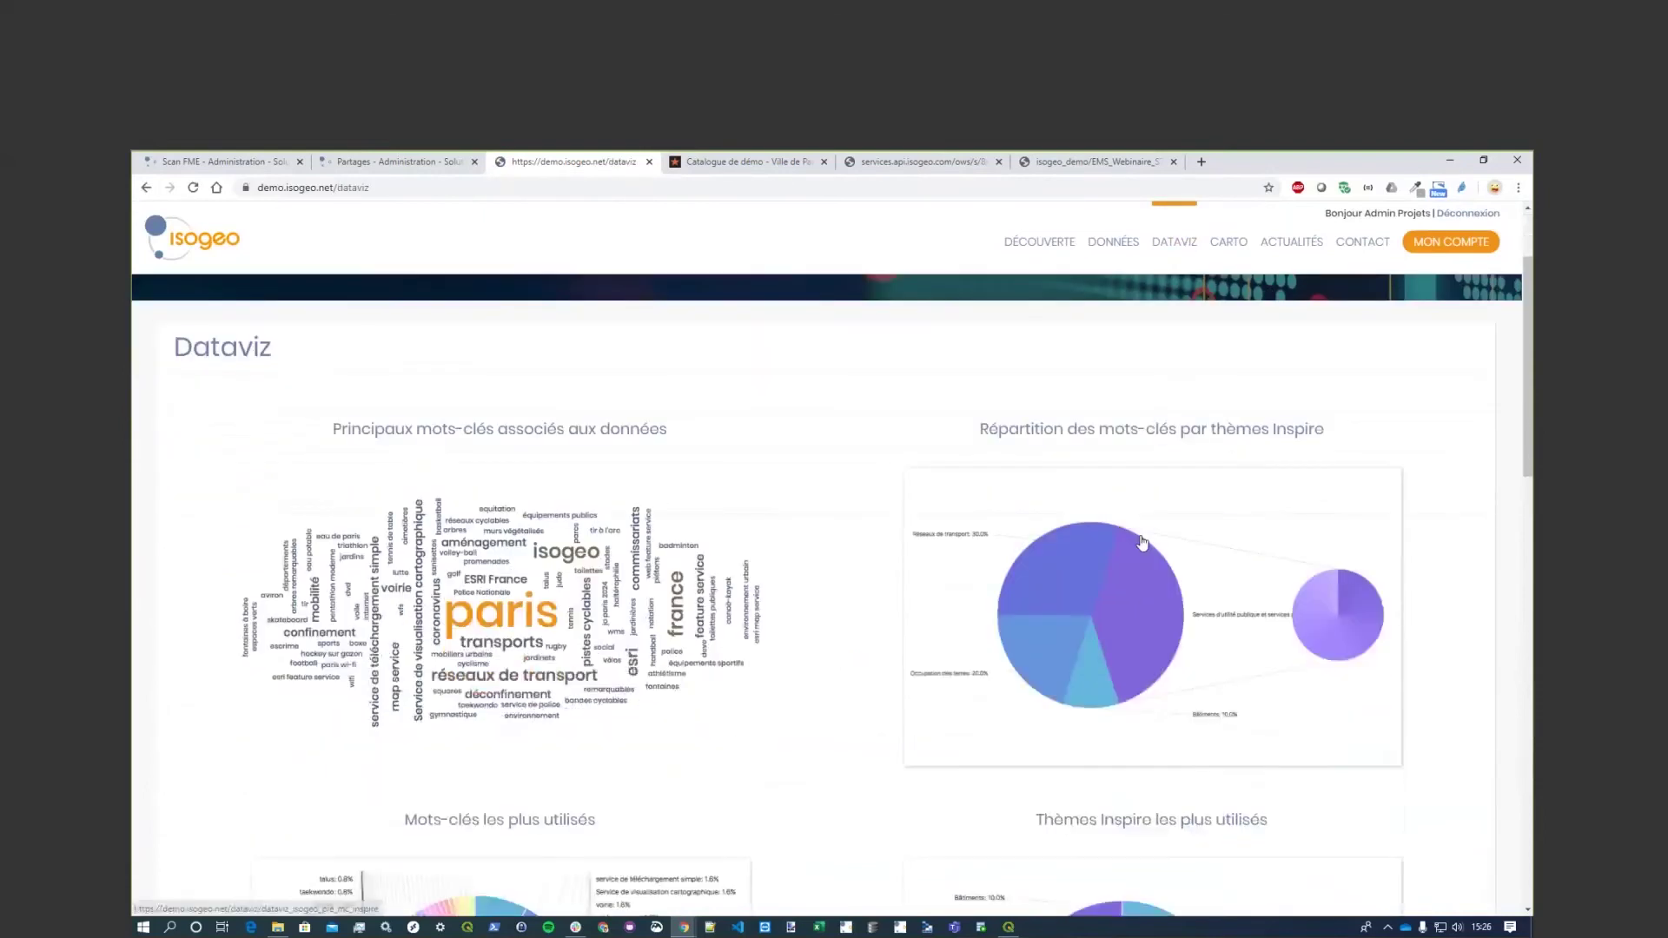
{"action": "scroll", "coordinate": [865, 384], "scroll_direction": "up", "scroll_amount": 3}
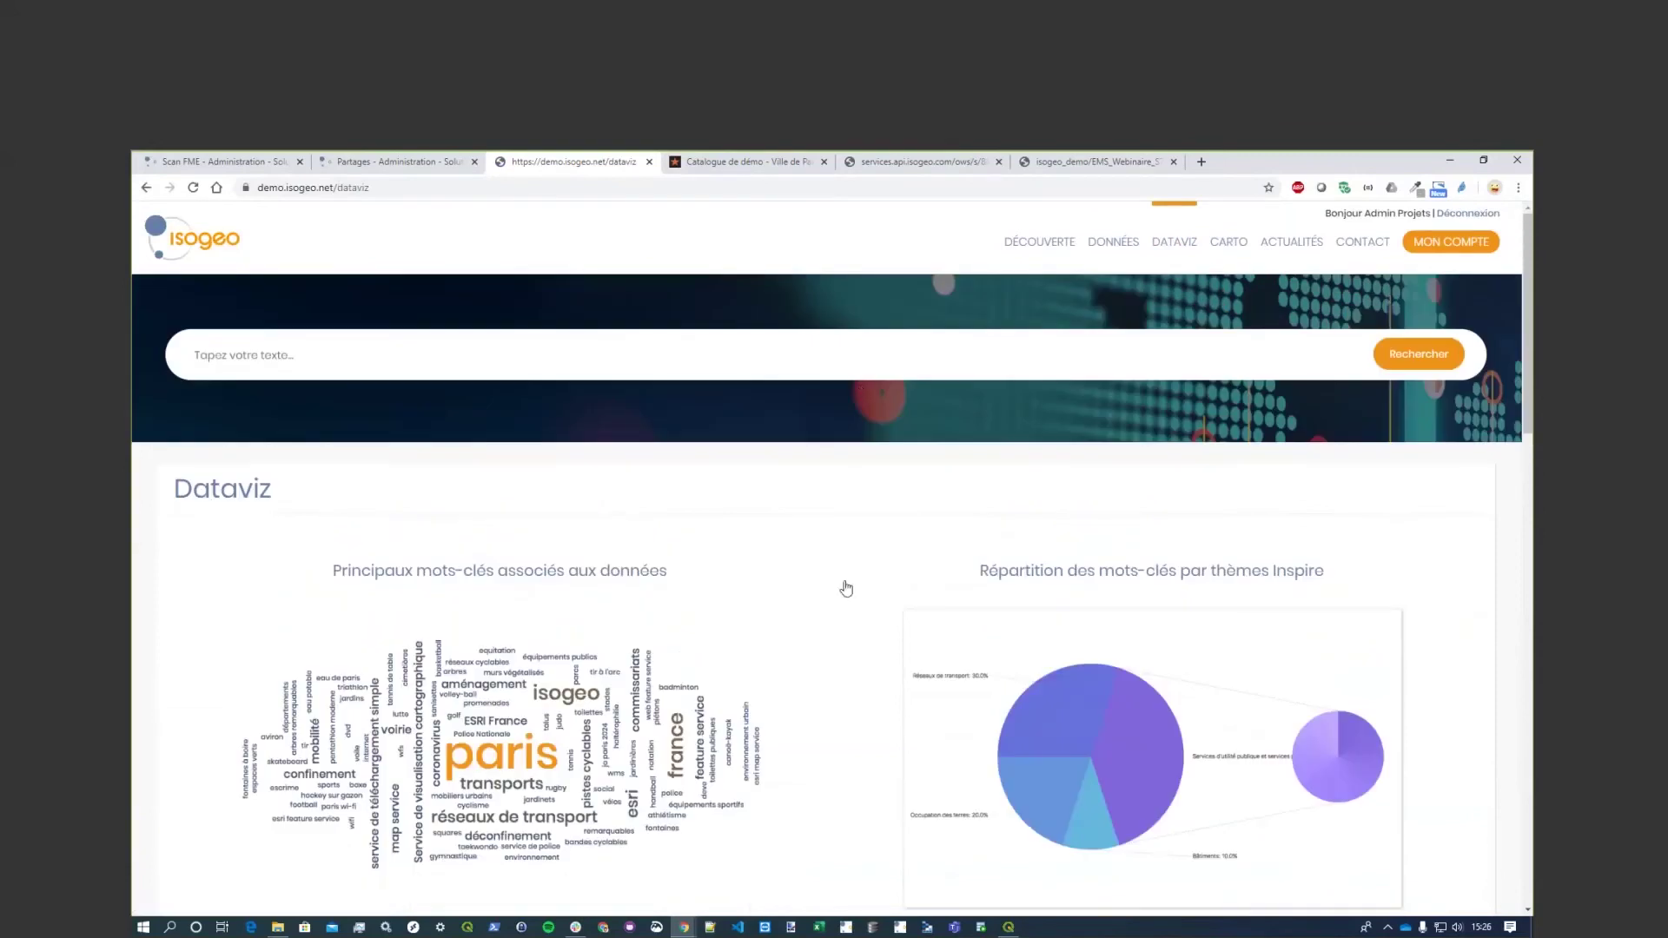
{"action": "scroll", "coordinate": [846, 596], "scroll_direction": "down", "scroll_amount": 4}
{"action": "scroll", "coordinate": [826, 657], "scroll_direction": "up", "scroll_amount": 1}
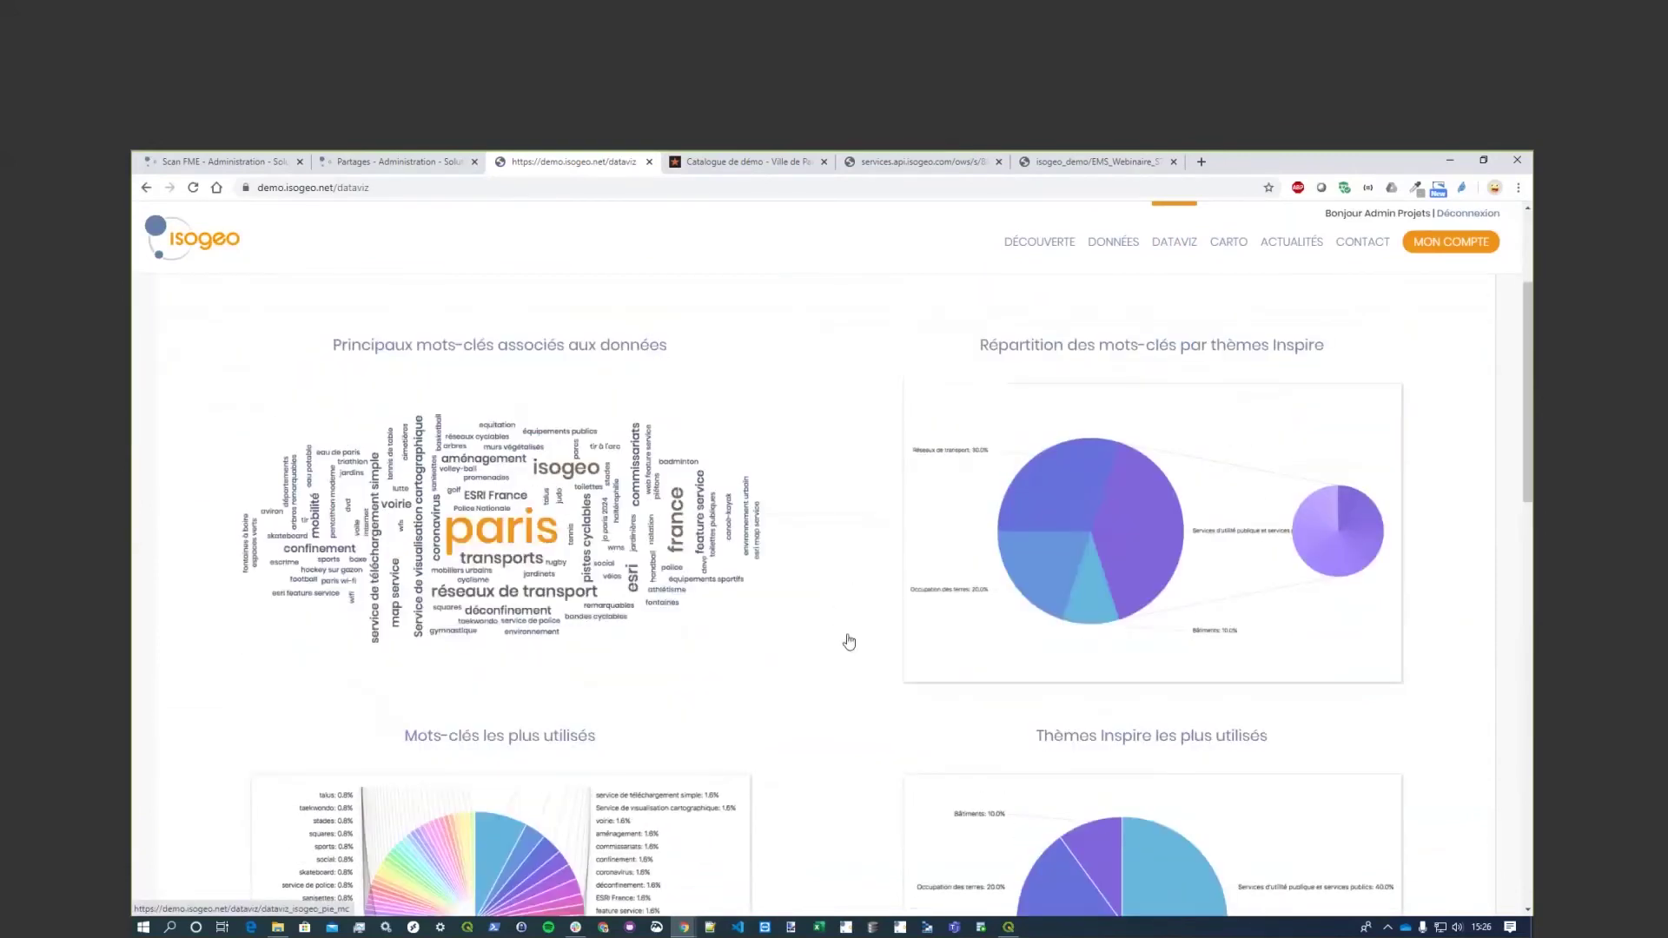
Open the chart of keywords by Inspire theme, break down "Réseaux de transport" and show the records tagged "confinement".
{"action": "left_click", "coordinate": [1077, 560]}
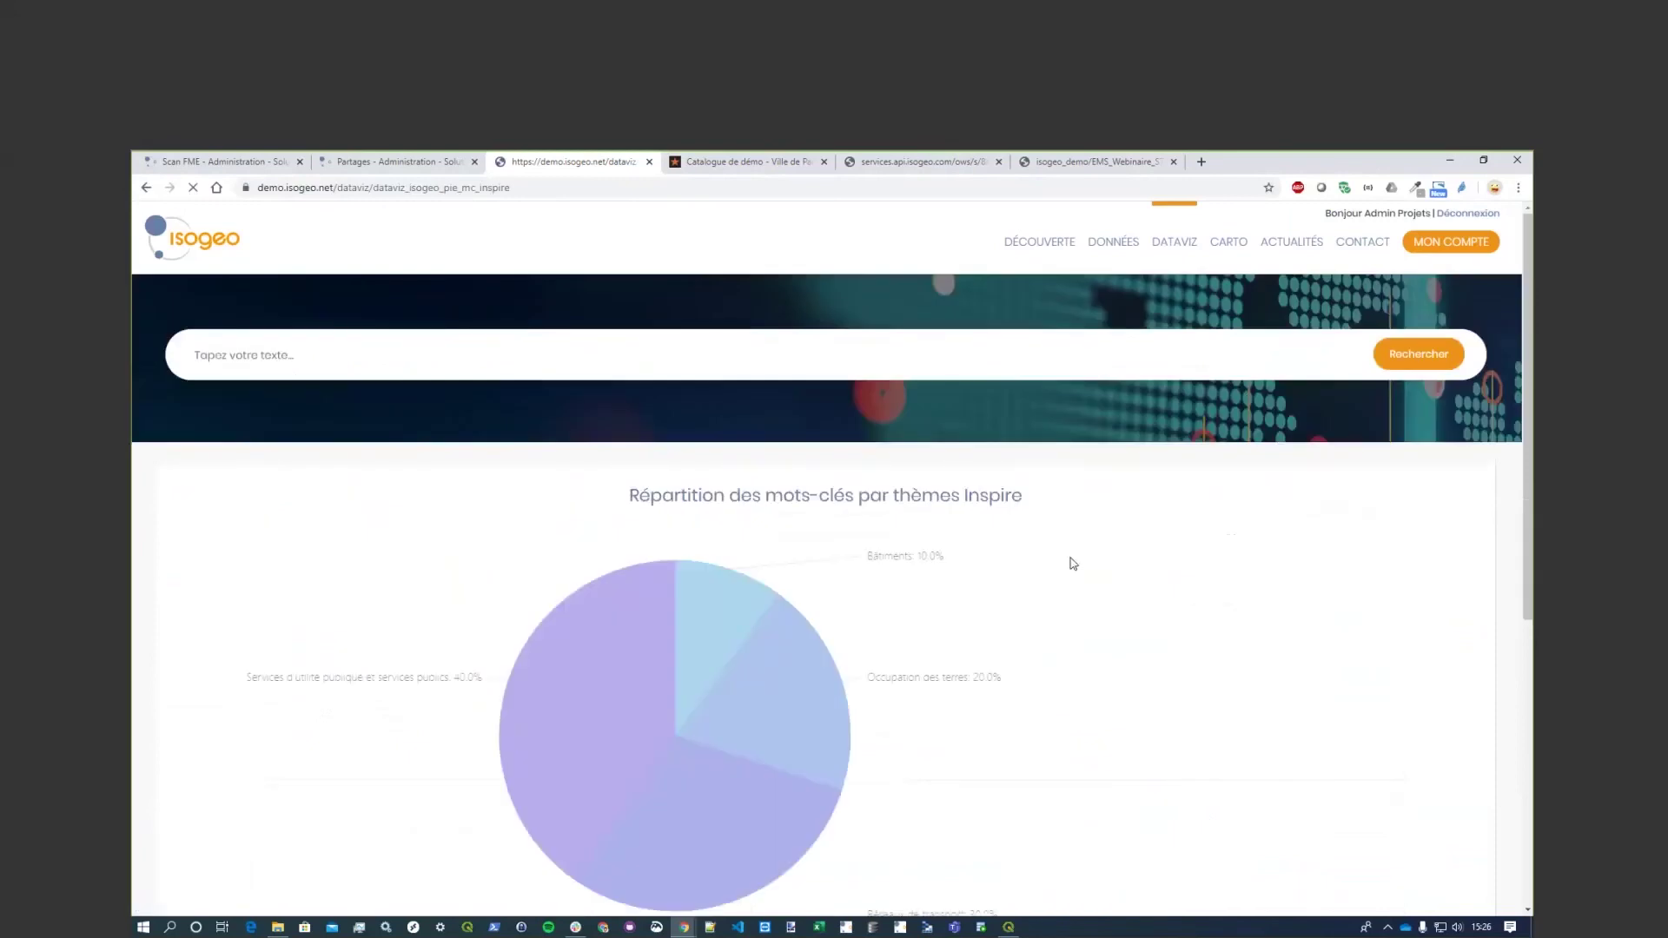
{"action": "scroll", "coordinate": [1071, 565], "scroll_direction": "down", "scroll_amount": 2}
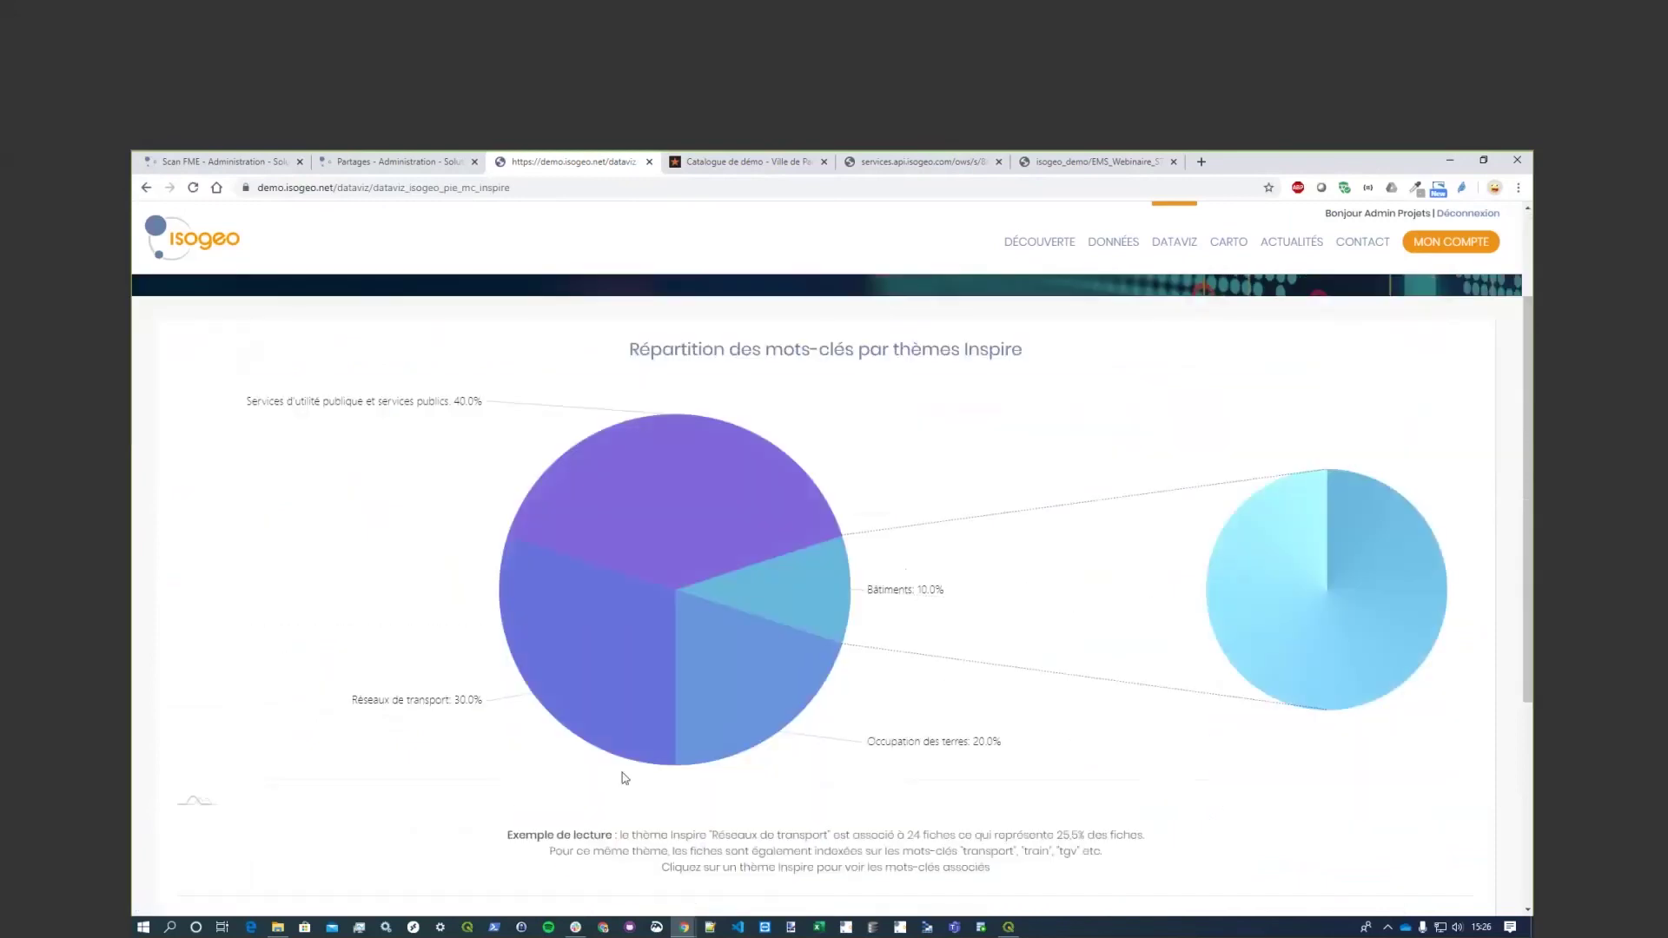
{"action": "left_click", "coordinate": [573, 649]}
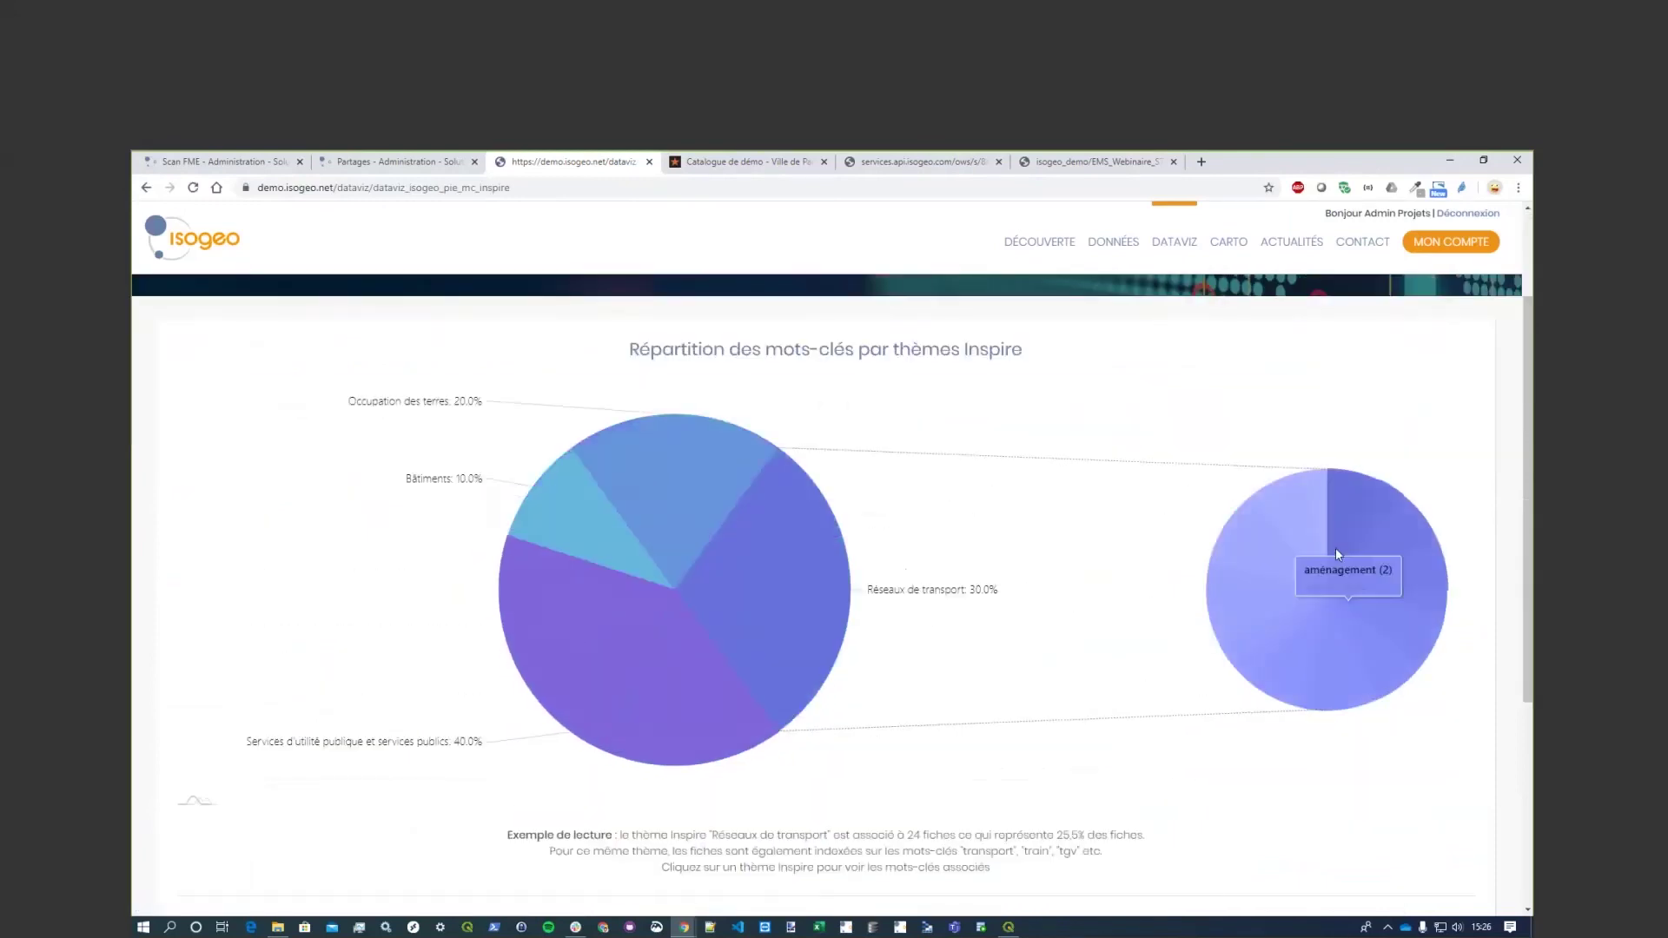
{"action": "mouse_move", "coordinate": [1274, 608]}
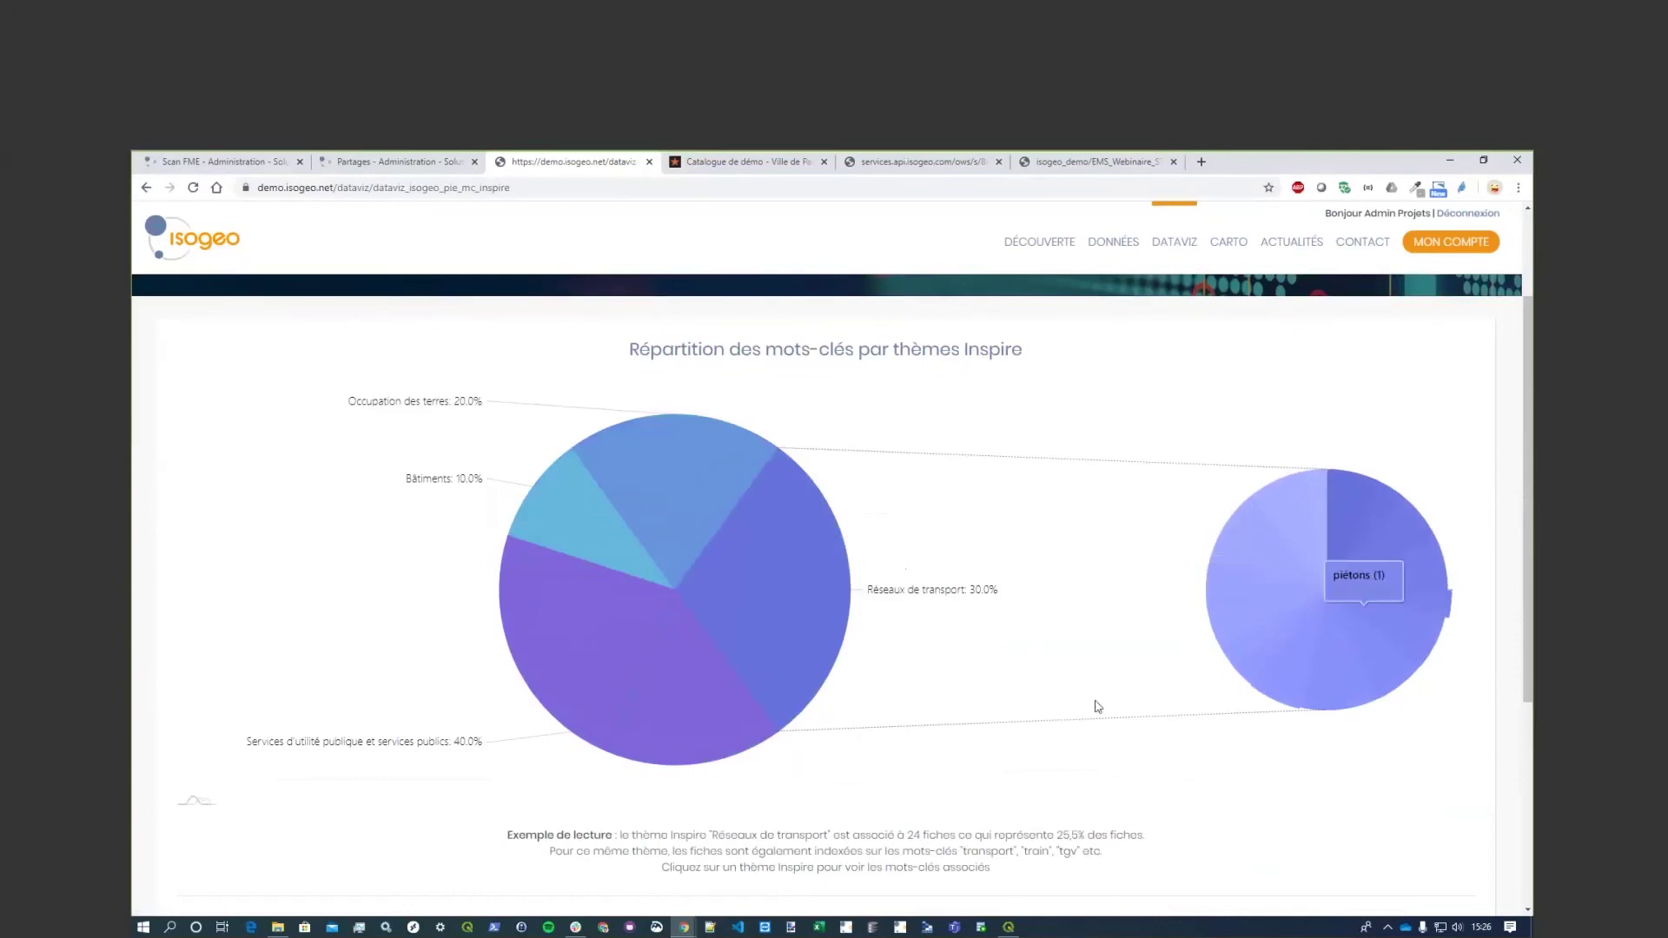
{"action": "mouse_move", "coordinate": [756, 657]}
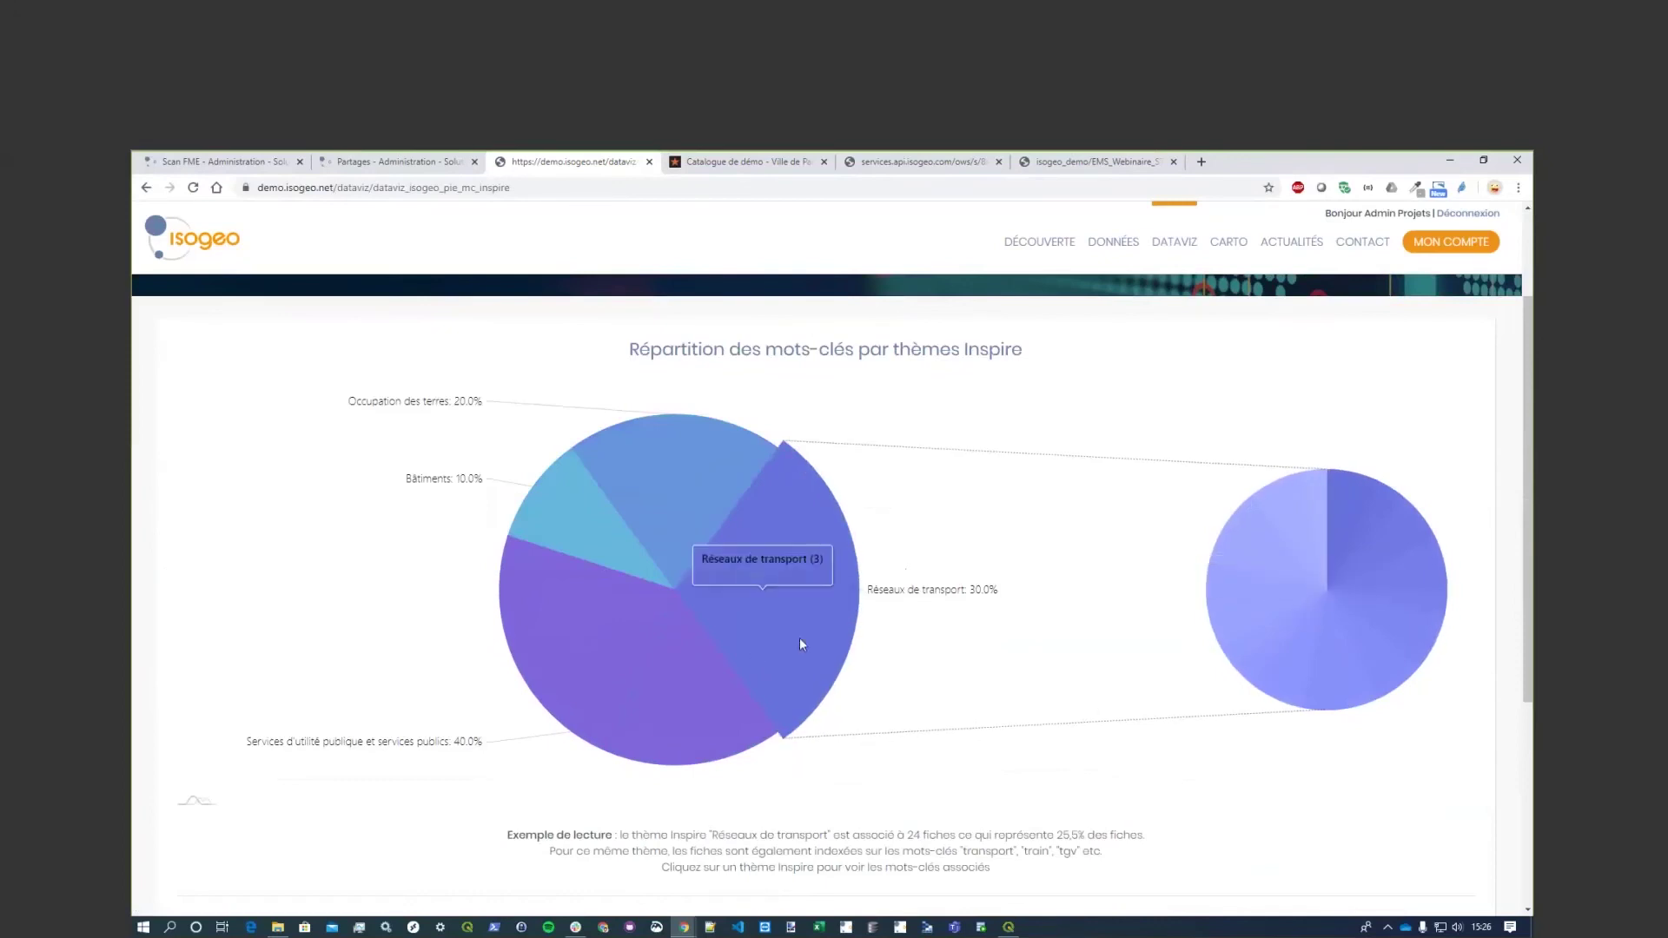
{"action": "mouse_move", "coordinate": [1348, 511]}
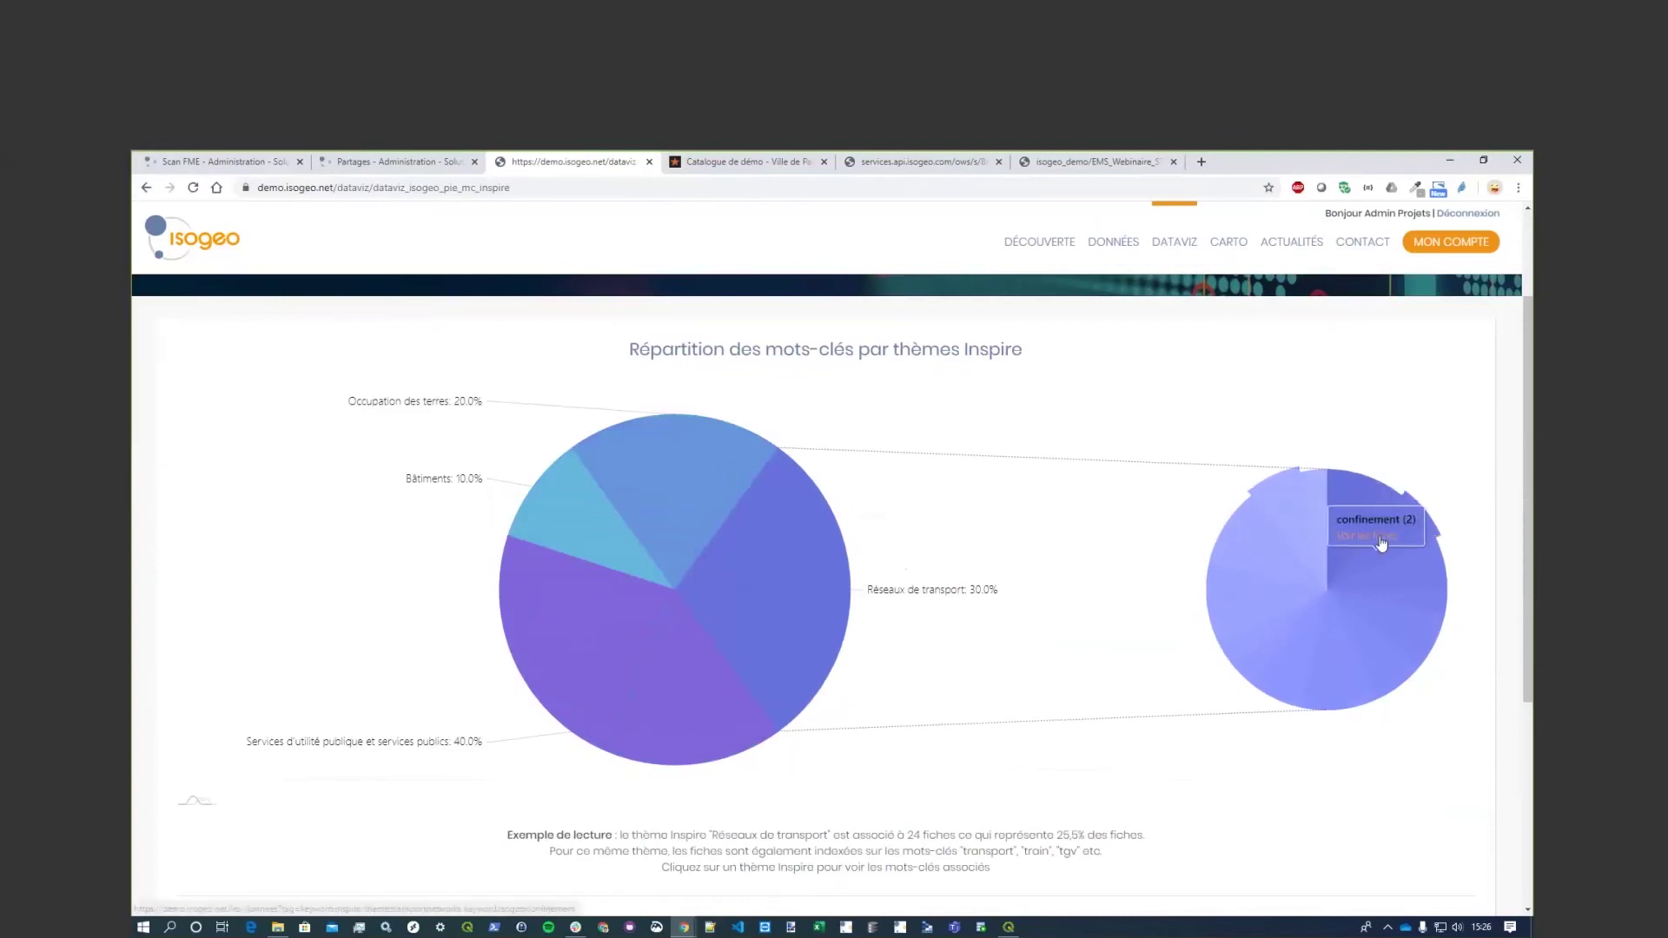
{"action": "left_click", "coordinate": [1382, 539]}
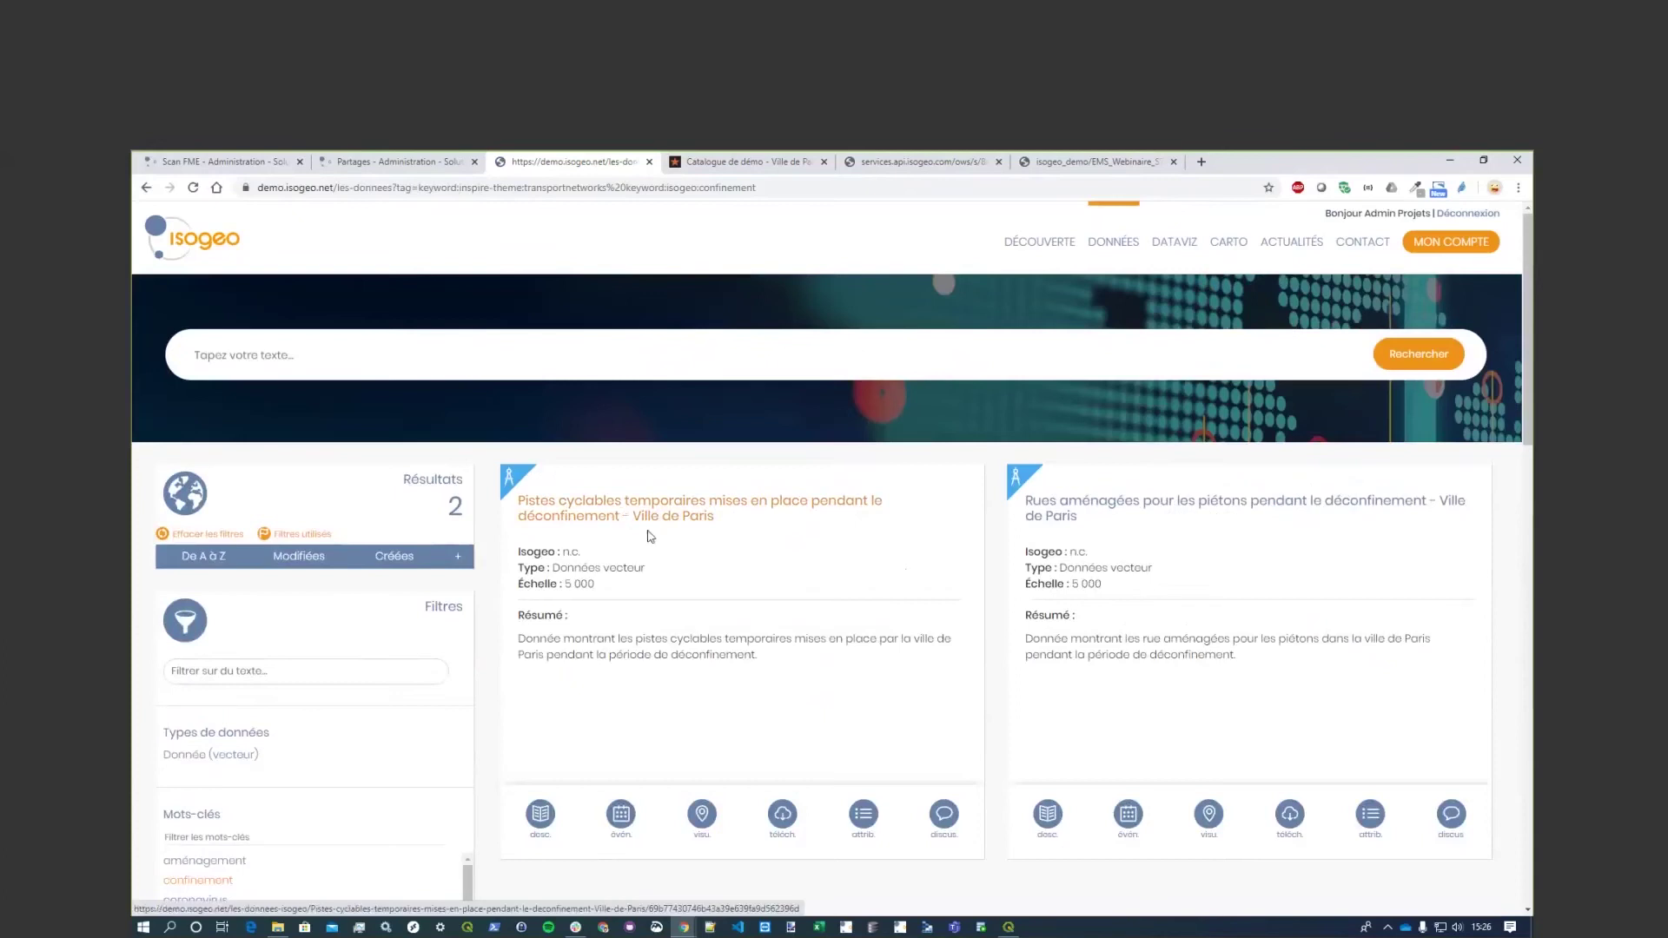
Open the portal's map viewer and search the Isogeo widget with the advanced format filter set to "Donnée vecteur".
{"action": "left_click", "coordinate": [1224, 246]}
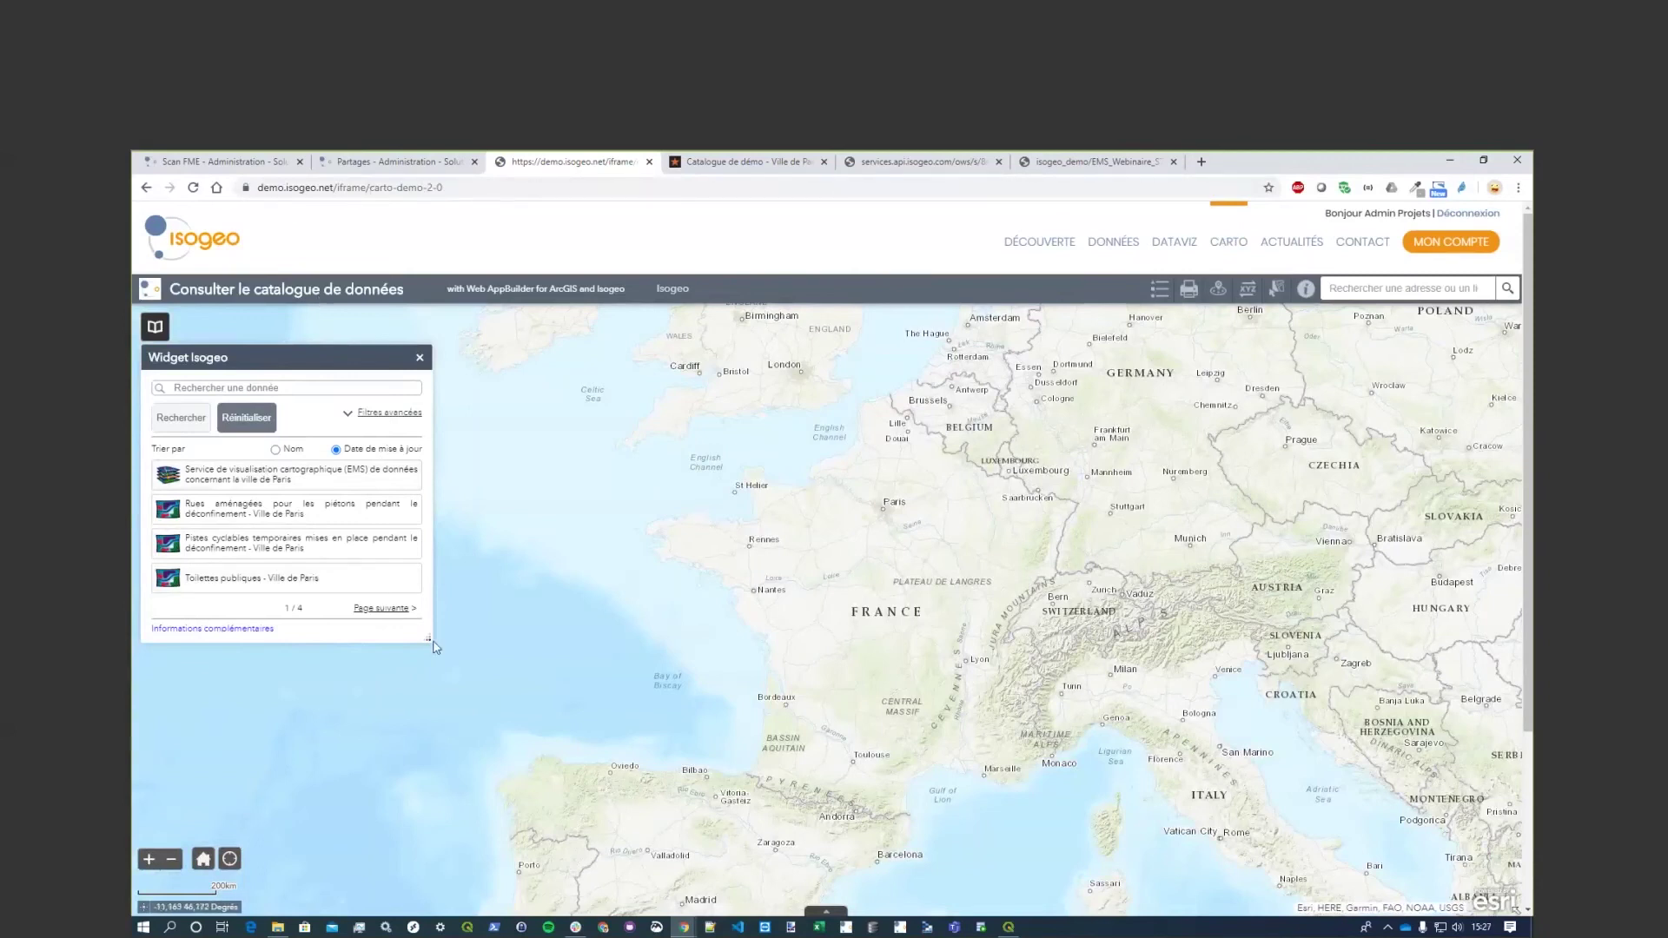
{"action": "left_click", "coordinate": [387, 413]}
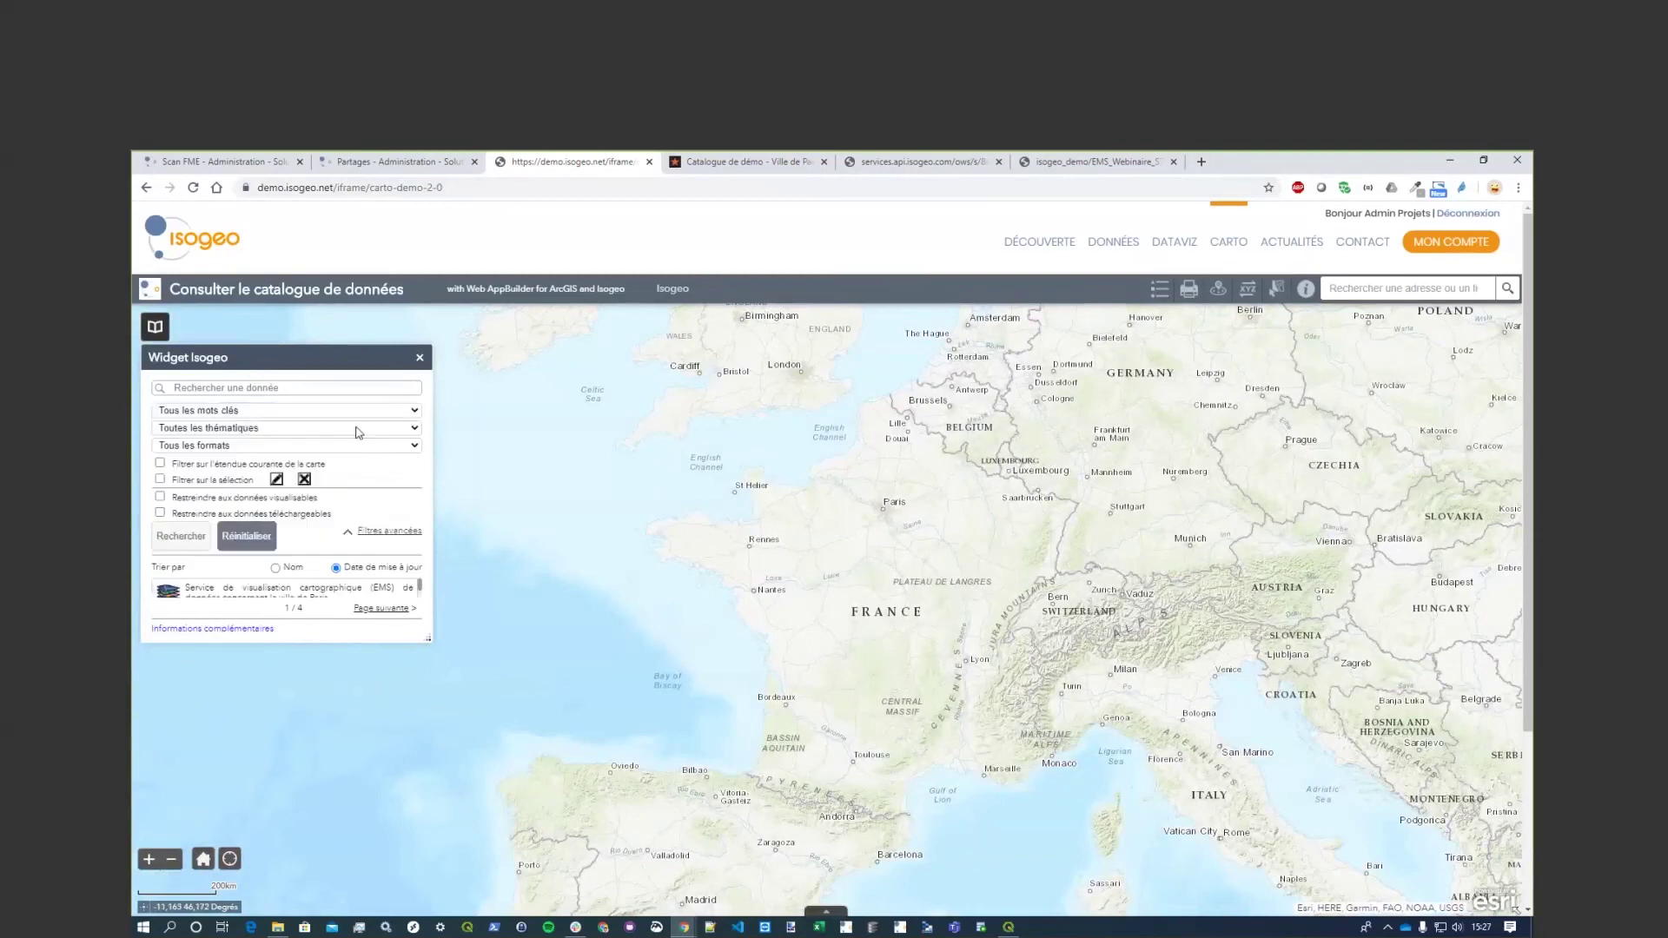
{"action": "left_click", "coordinate": [326, 434]}
{"action": "left_click", "coordinate": [320, 440]}
{"action": "left_click", "coordinate": [317, 445]}
{"action": "left_click", "coordinate": [271, 472]}
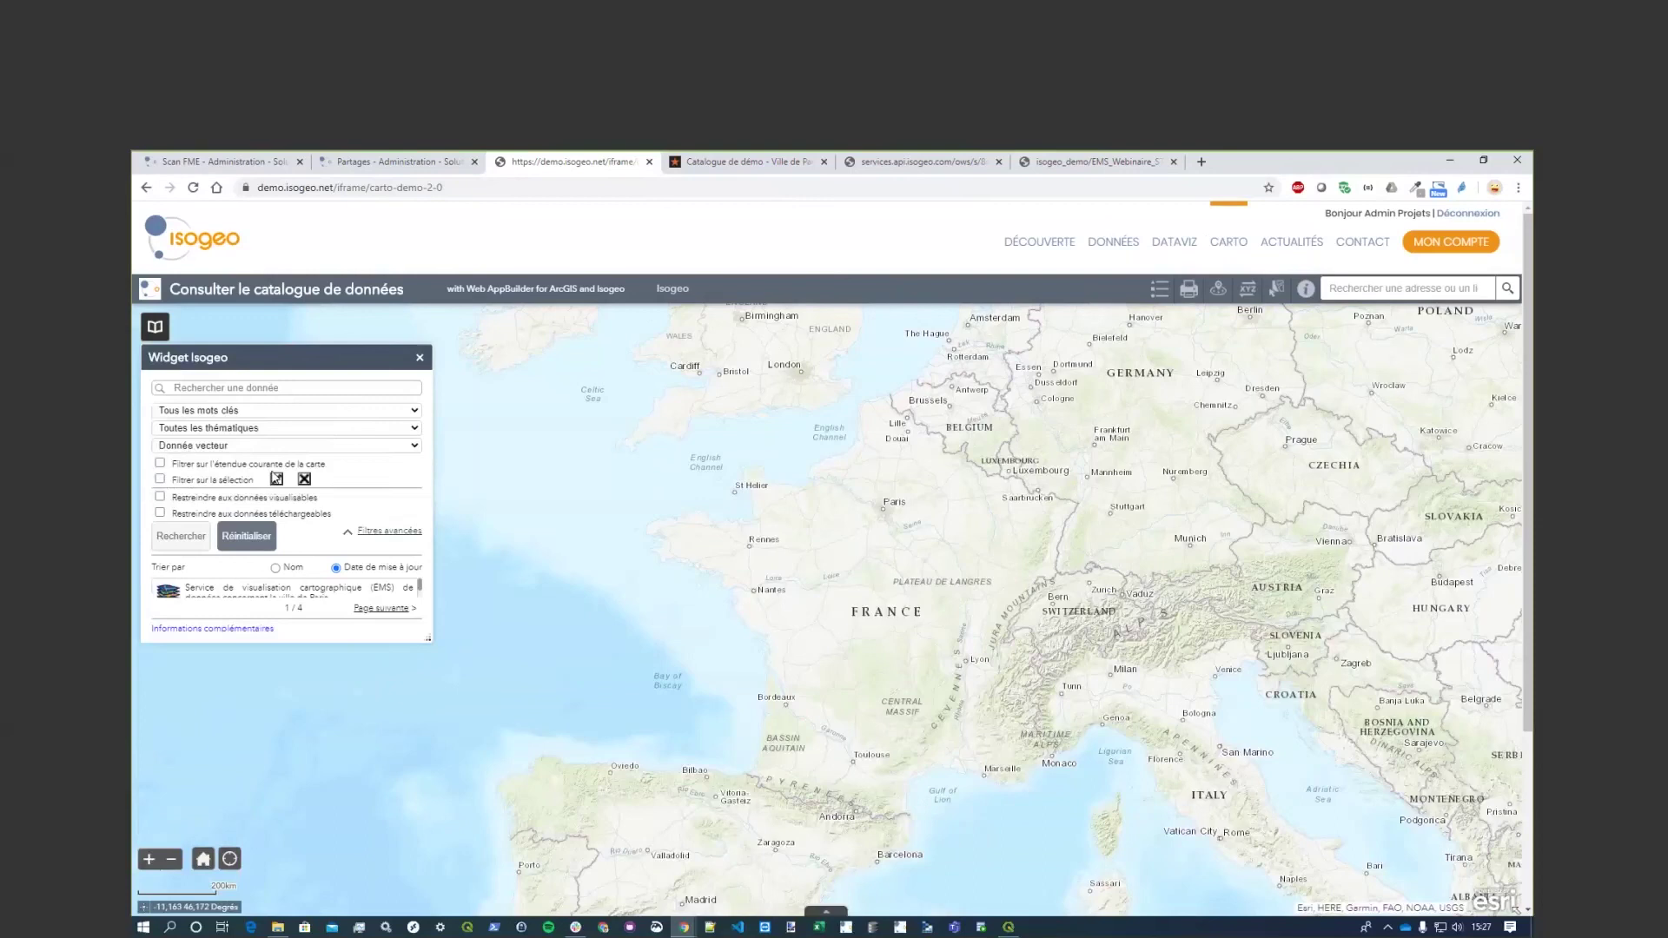
{"action": "left_click", "coordinate": [191, 545]}
Adjust the size of the Isogeo widget and show the "Rues aménagées pour les piétons pendant le déconfinement" result on the map.
{"action": "left_click_drag", "start_coordinate": [428, 640], "coordinate": [435, 792]}
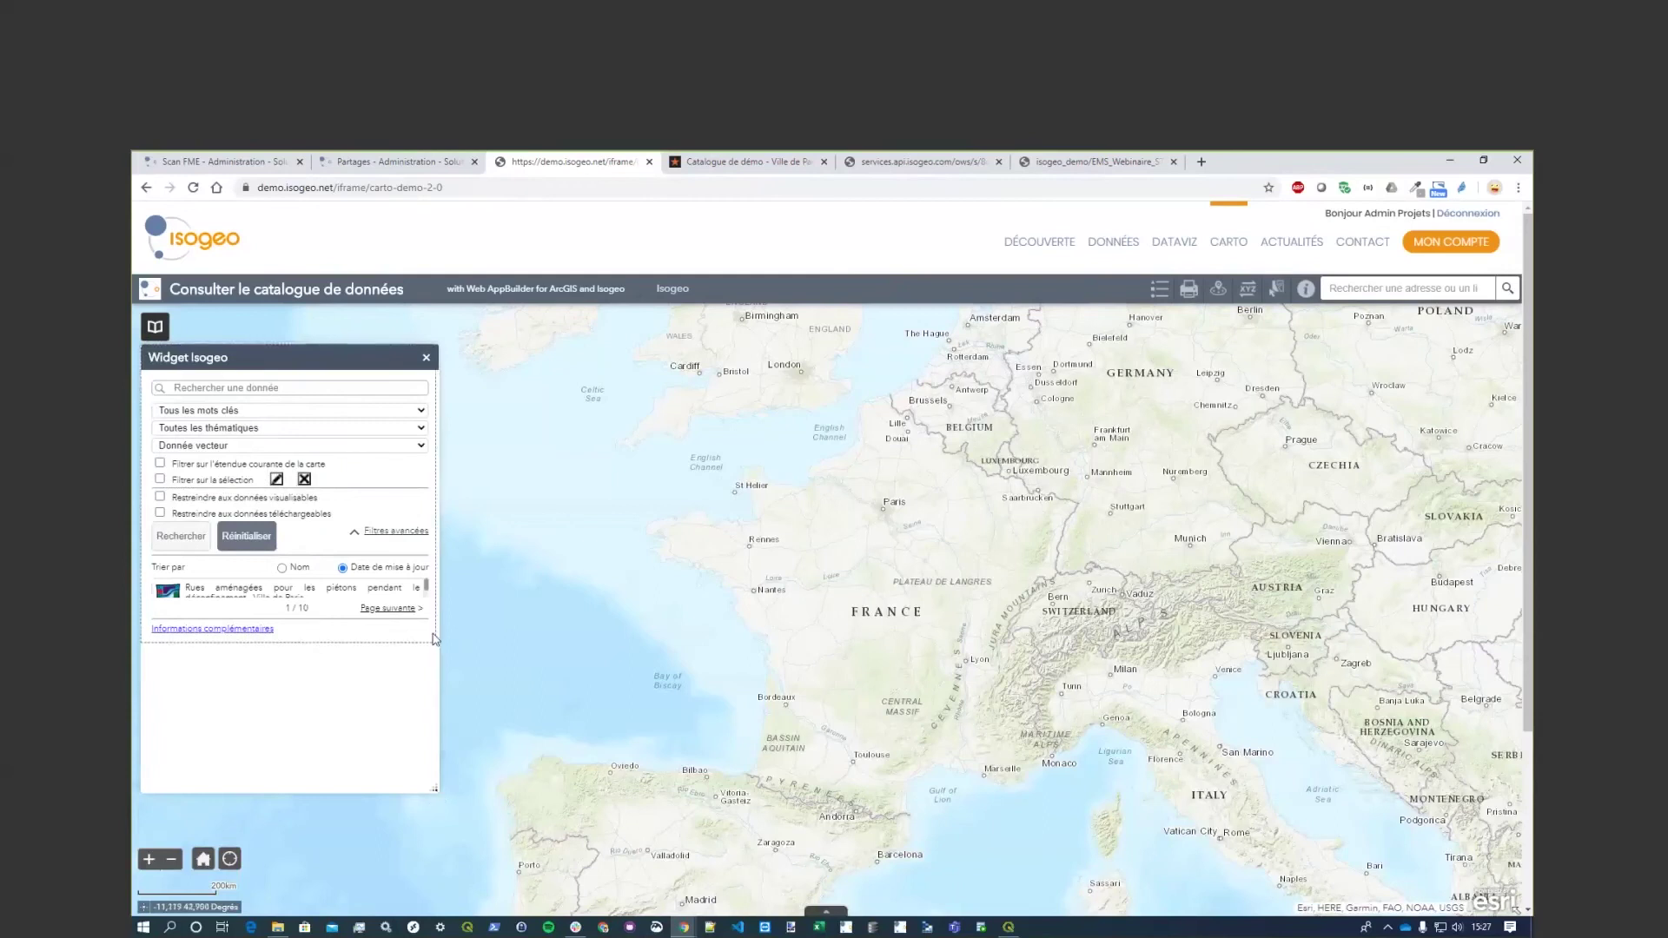
{"action": "left_click_drag", "start_coordinate": [434, 791], "coordinate": [345, 610]}
{"action": "left_click", "coordinate": [337, 589]}
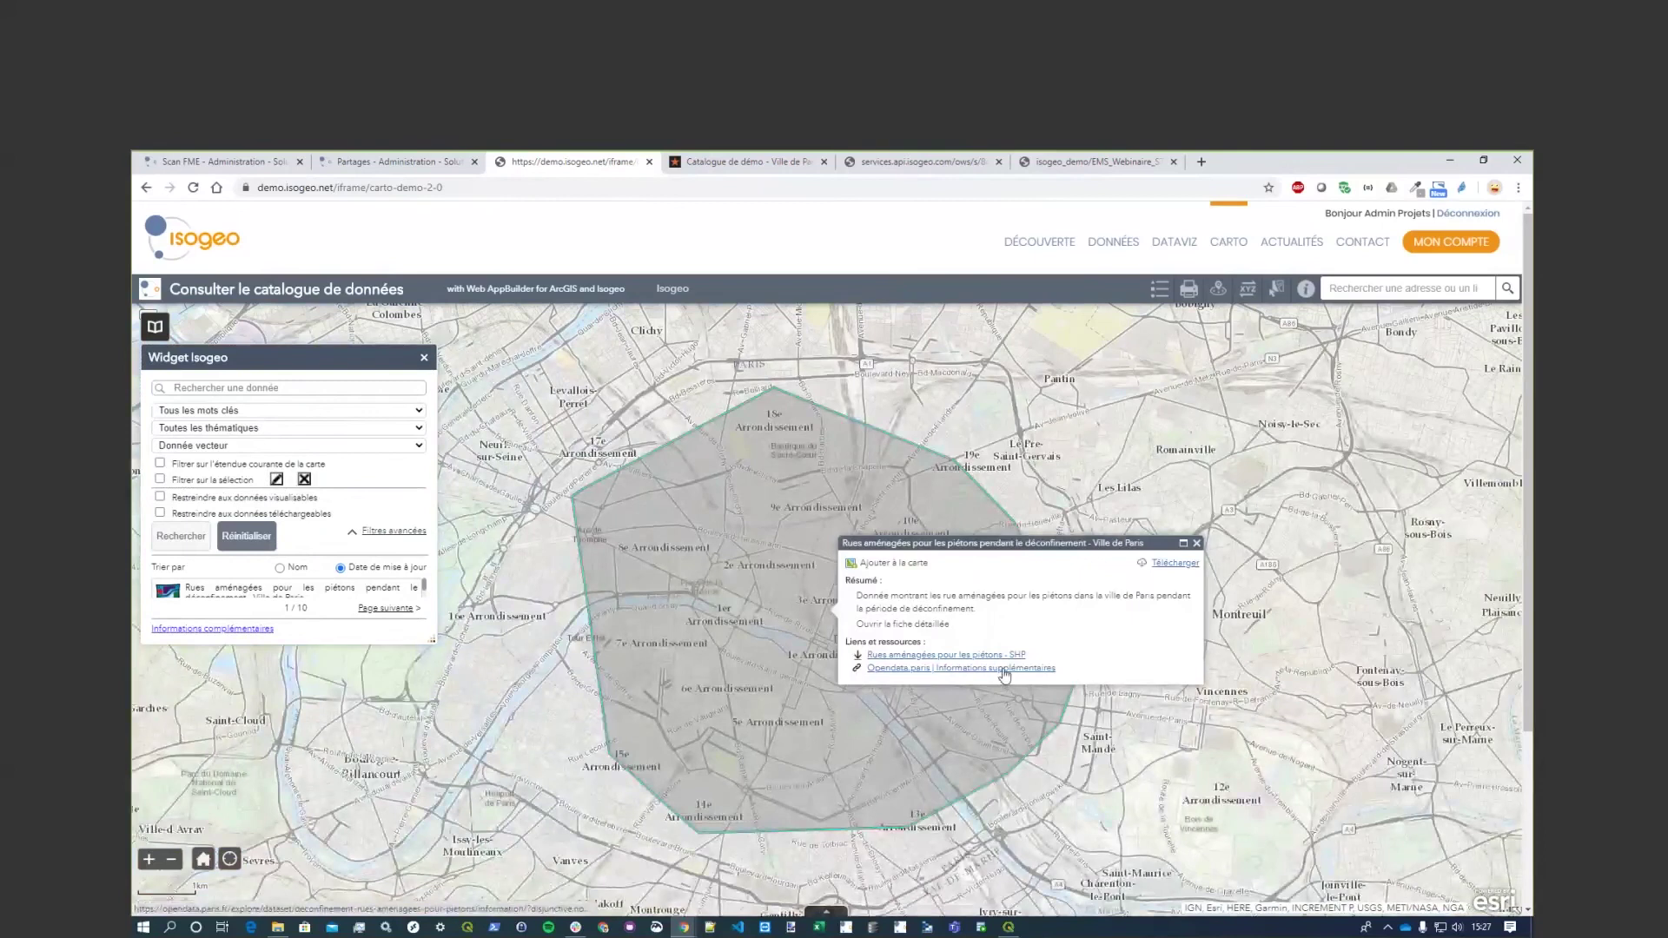
Open the detailed record of the pedestrian streets dataset, expand its attributes and read through them.
{"action": "left_click", "coordinate": [902, 624]}
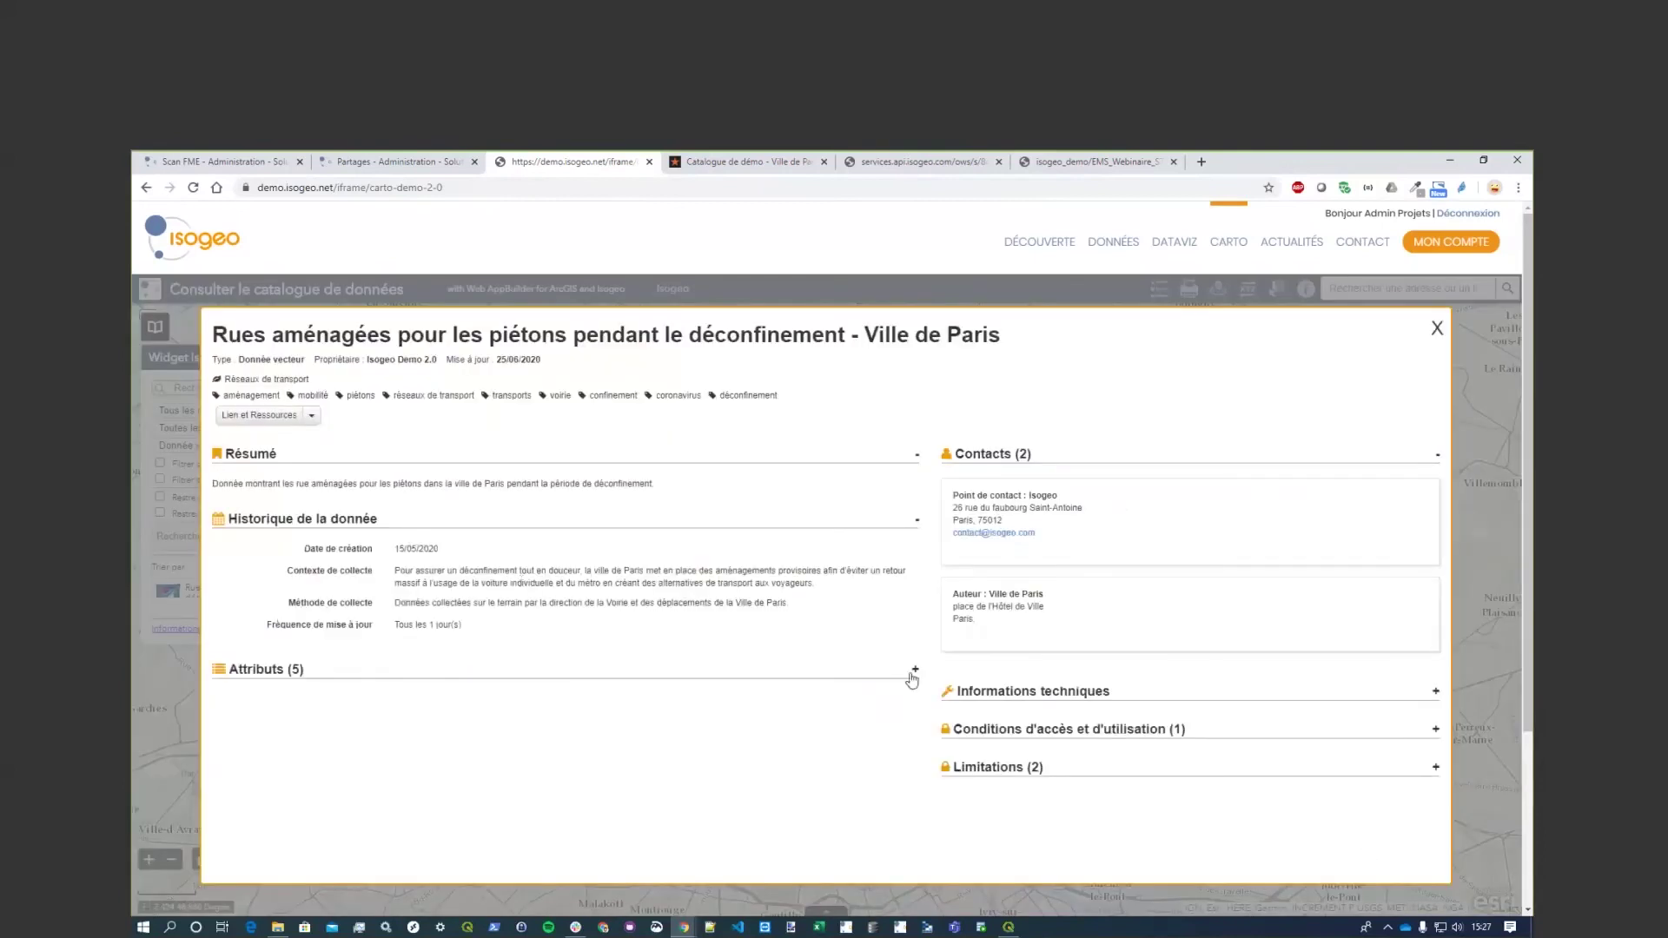
{"action": "left_click", "coordinate": [915, 670]}
{"action": "scroll", "coordinate": [1234, 712], "scroll_direction": "down", "scroll_amount": 3}
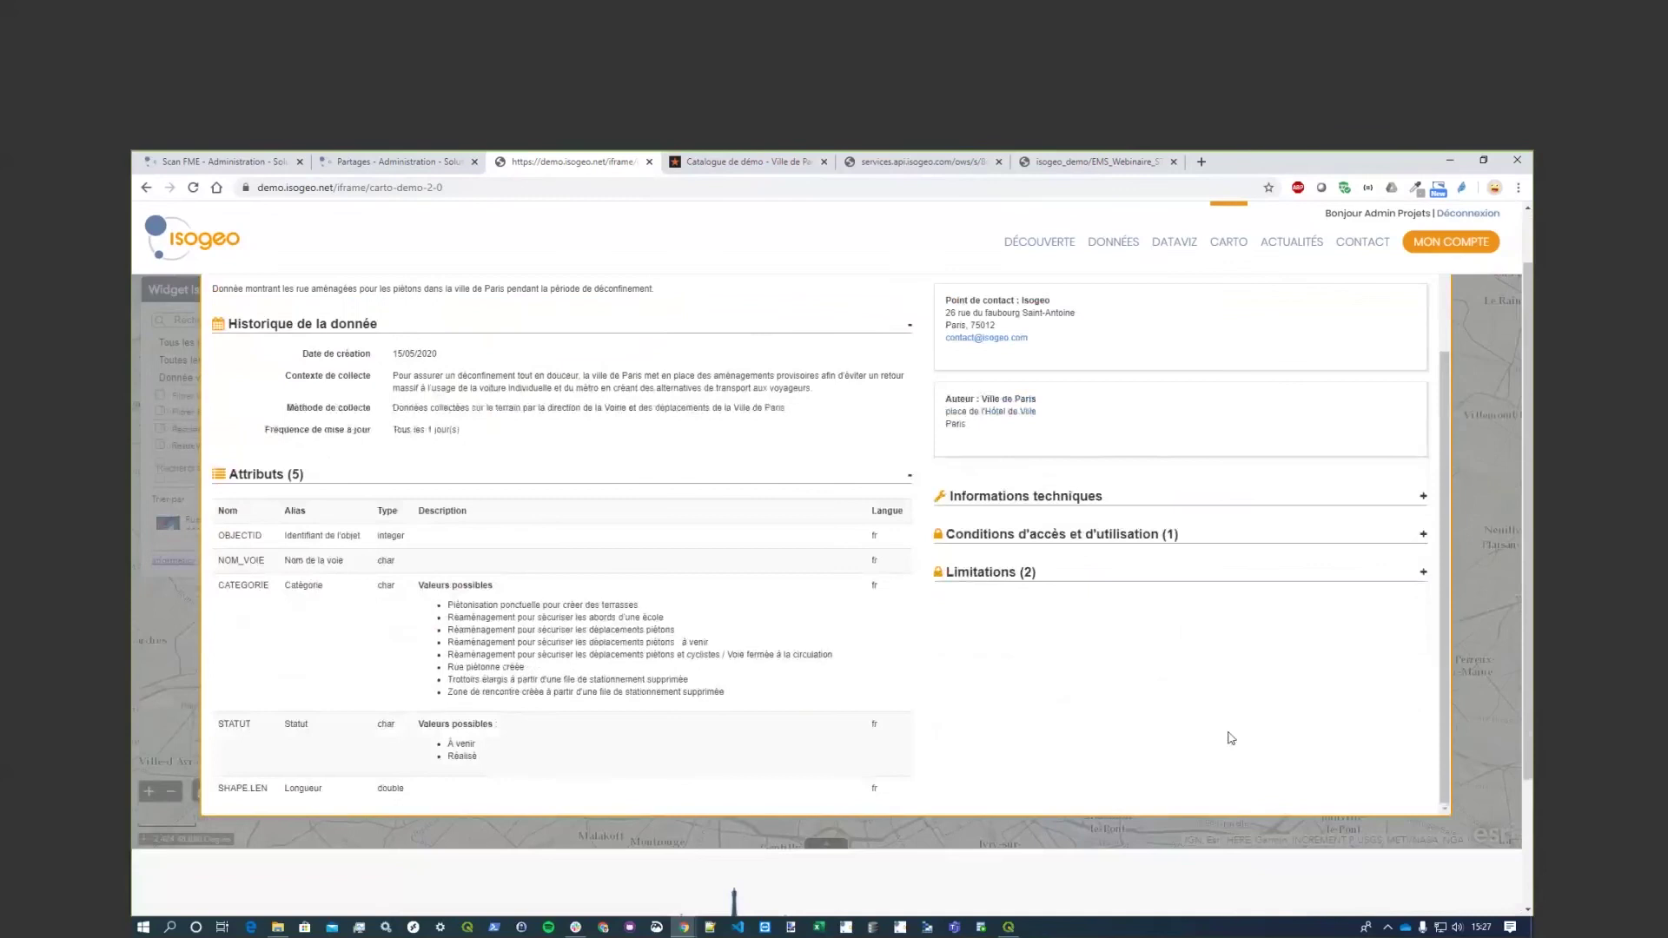
{"action": "scroll", "coordinate": [1231, 738], "scroll_direction": "down", "scroll_amount": 2}
{"action": "scroll", "coordinate": [1210, 651], "scroll_direction": "up", "scroll_amount": 8}
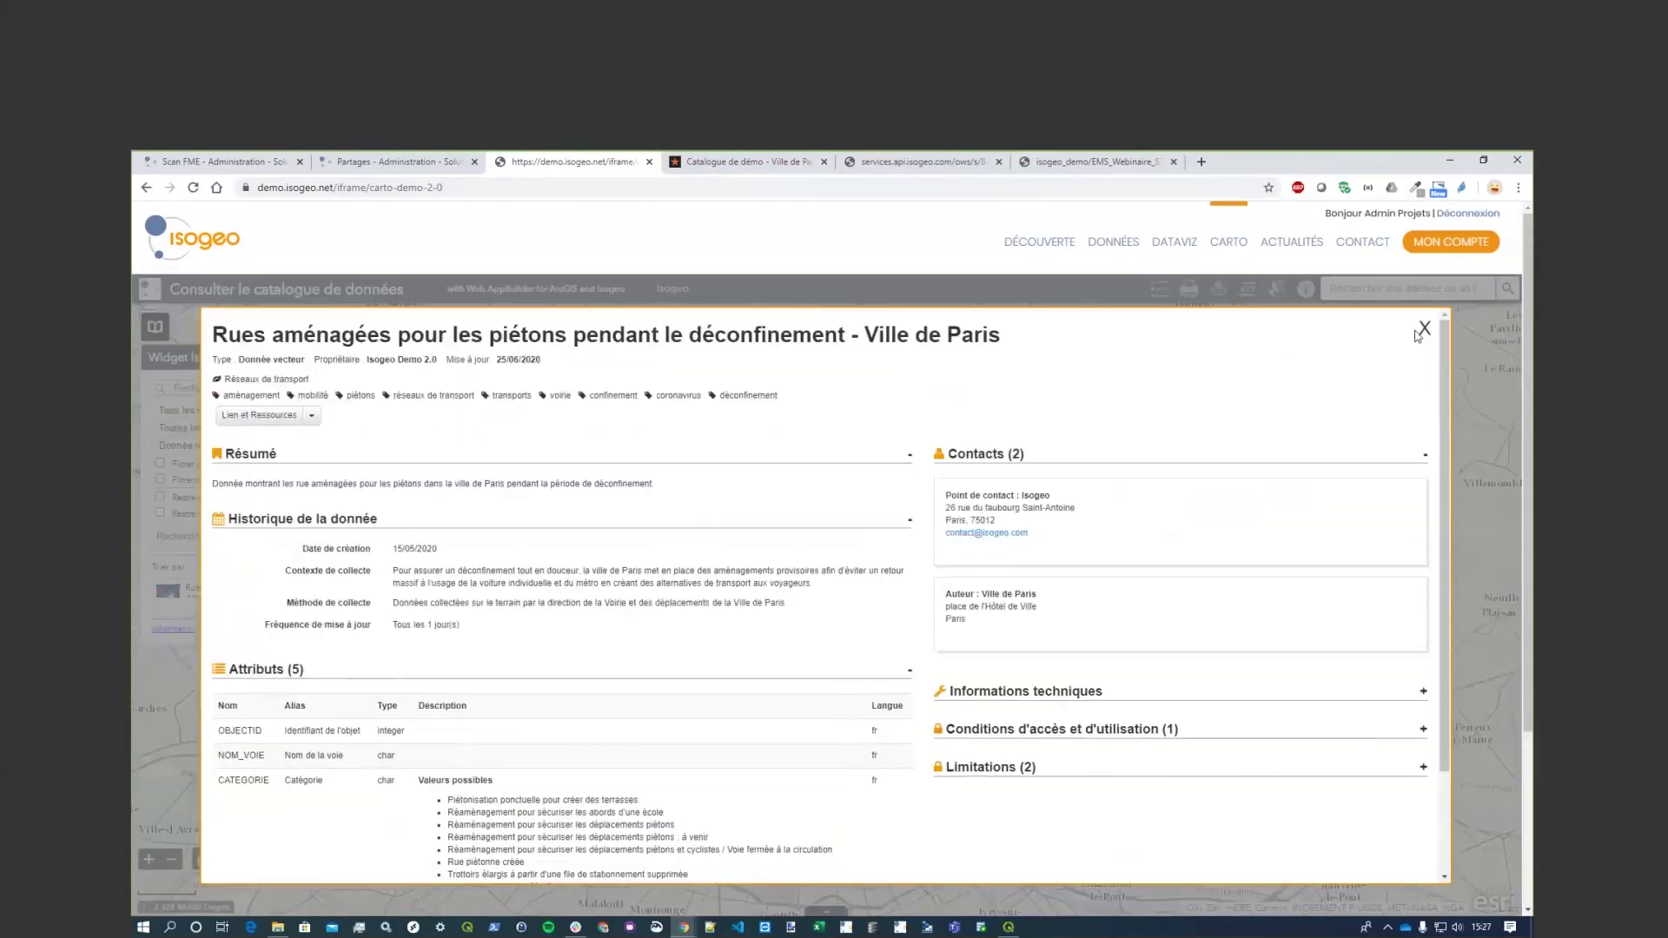
Close the detailed record and add the pedestrian streets dataset to the map.
{"action": "left_click", "coordinate": [1424, 329]}
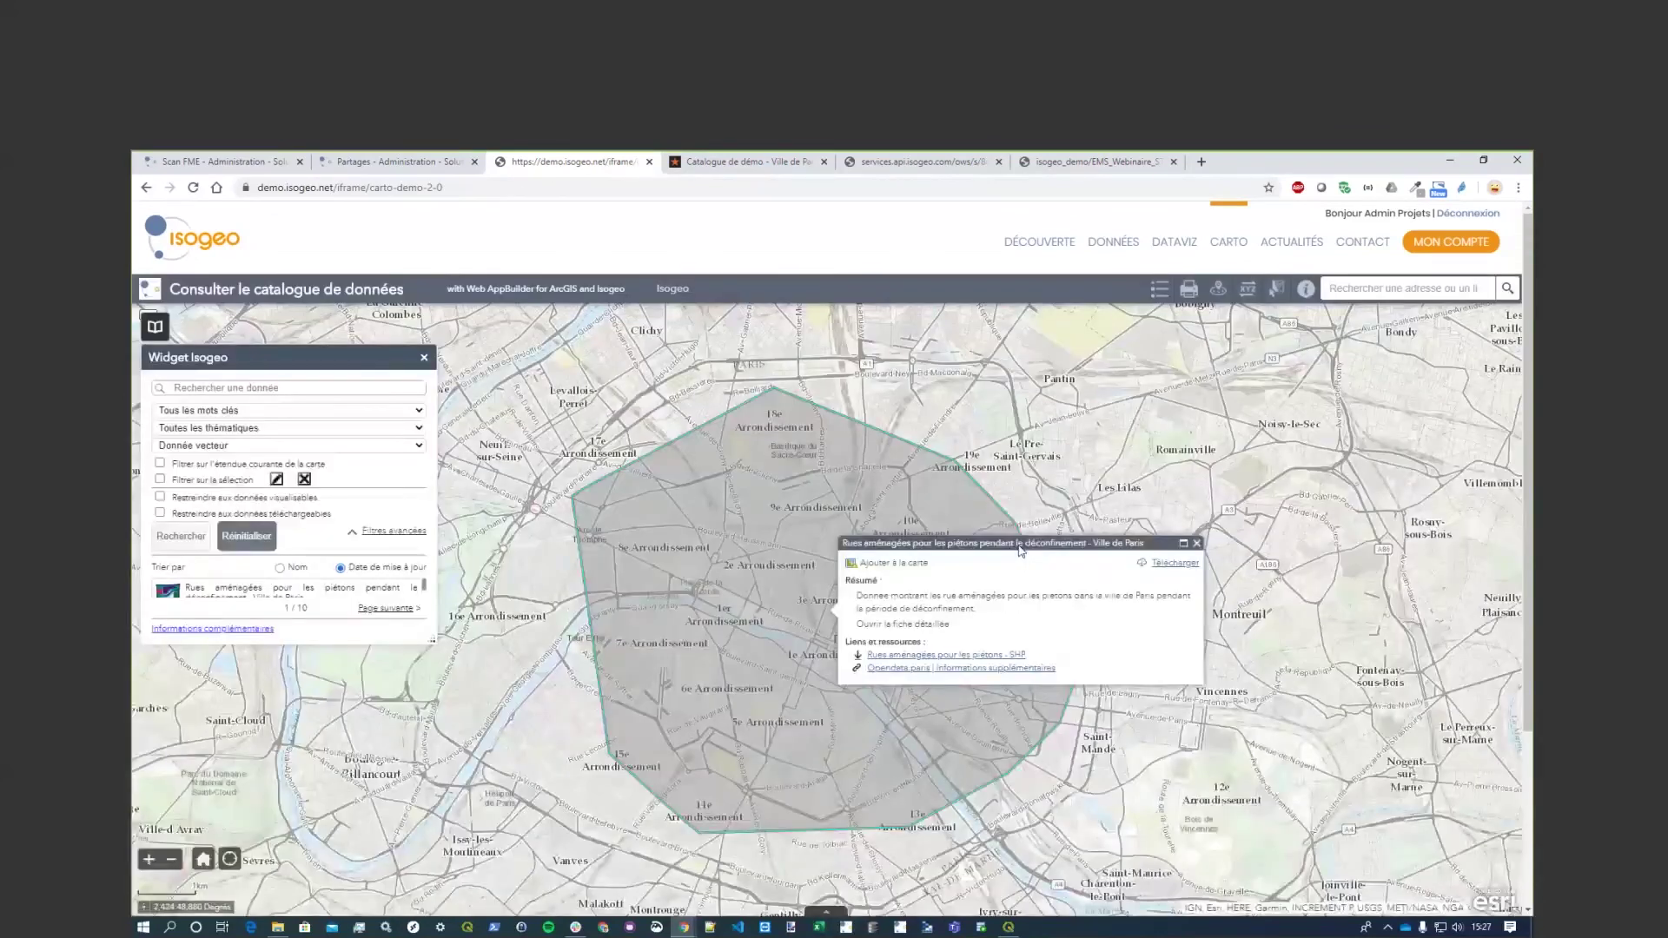
{"action": "left_click", "coordinate": [845, 581]}
{"action": "scroll", "coordinate": [844, 580], "scroll_direction": "up", "scroll_amount": 2}
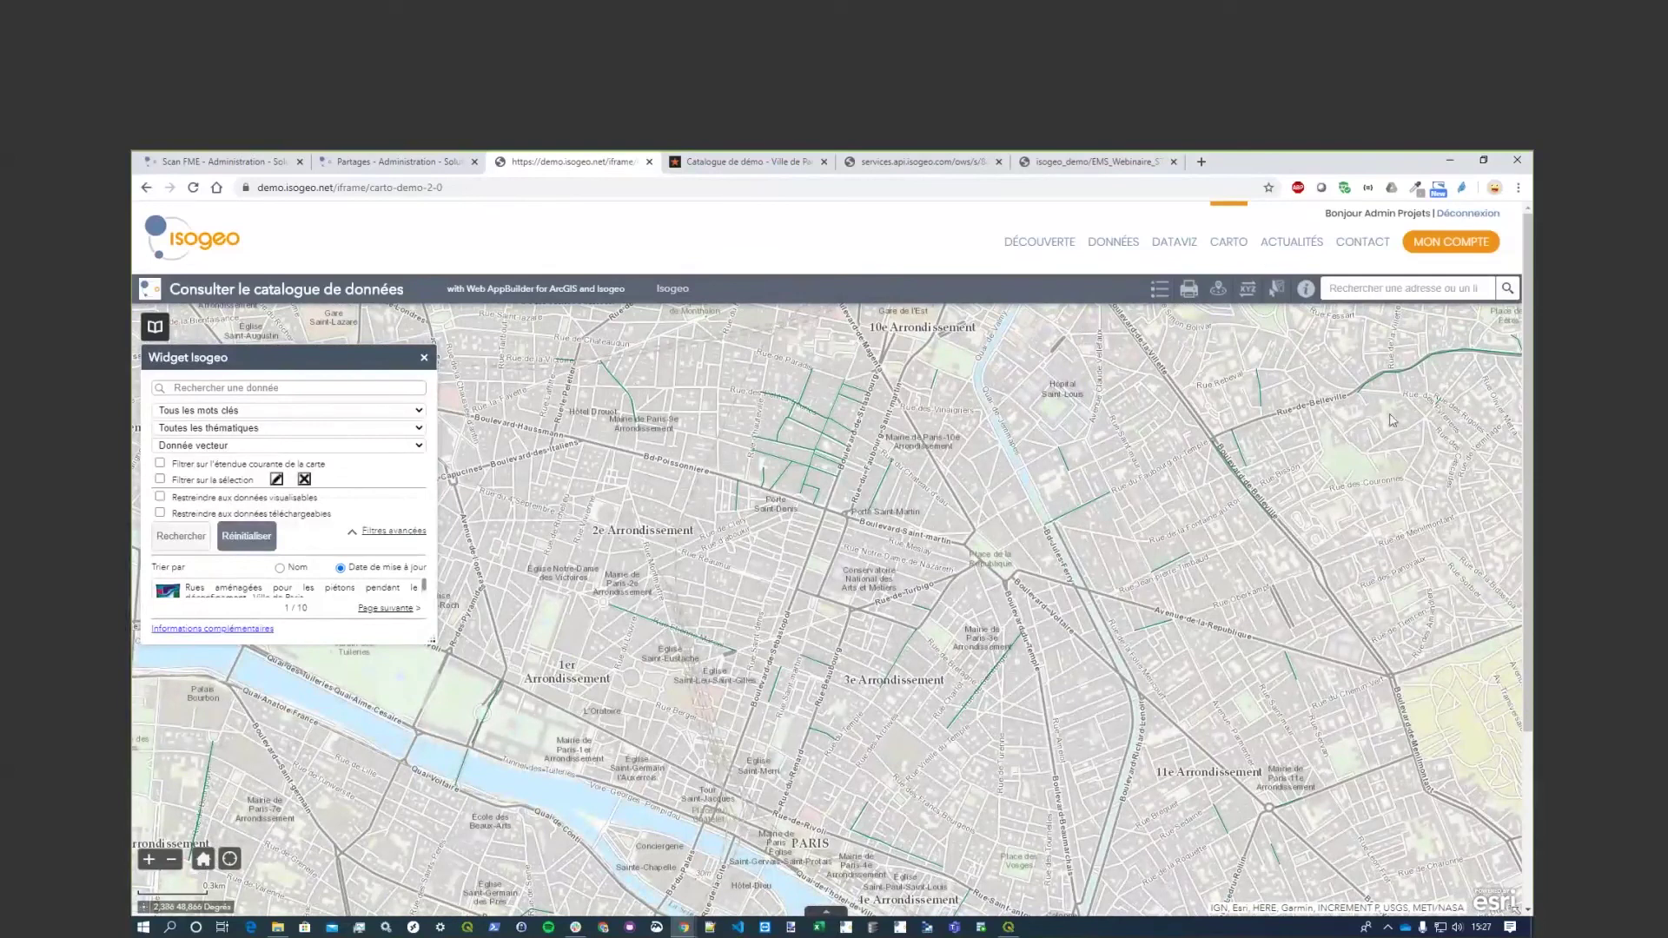
Open the portal's news page and look through the published articles.
{"action": "left_click", "coordinate": [1301, 246]}
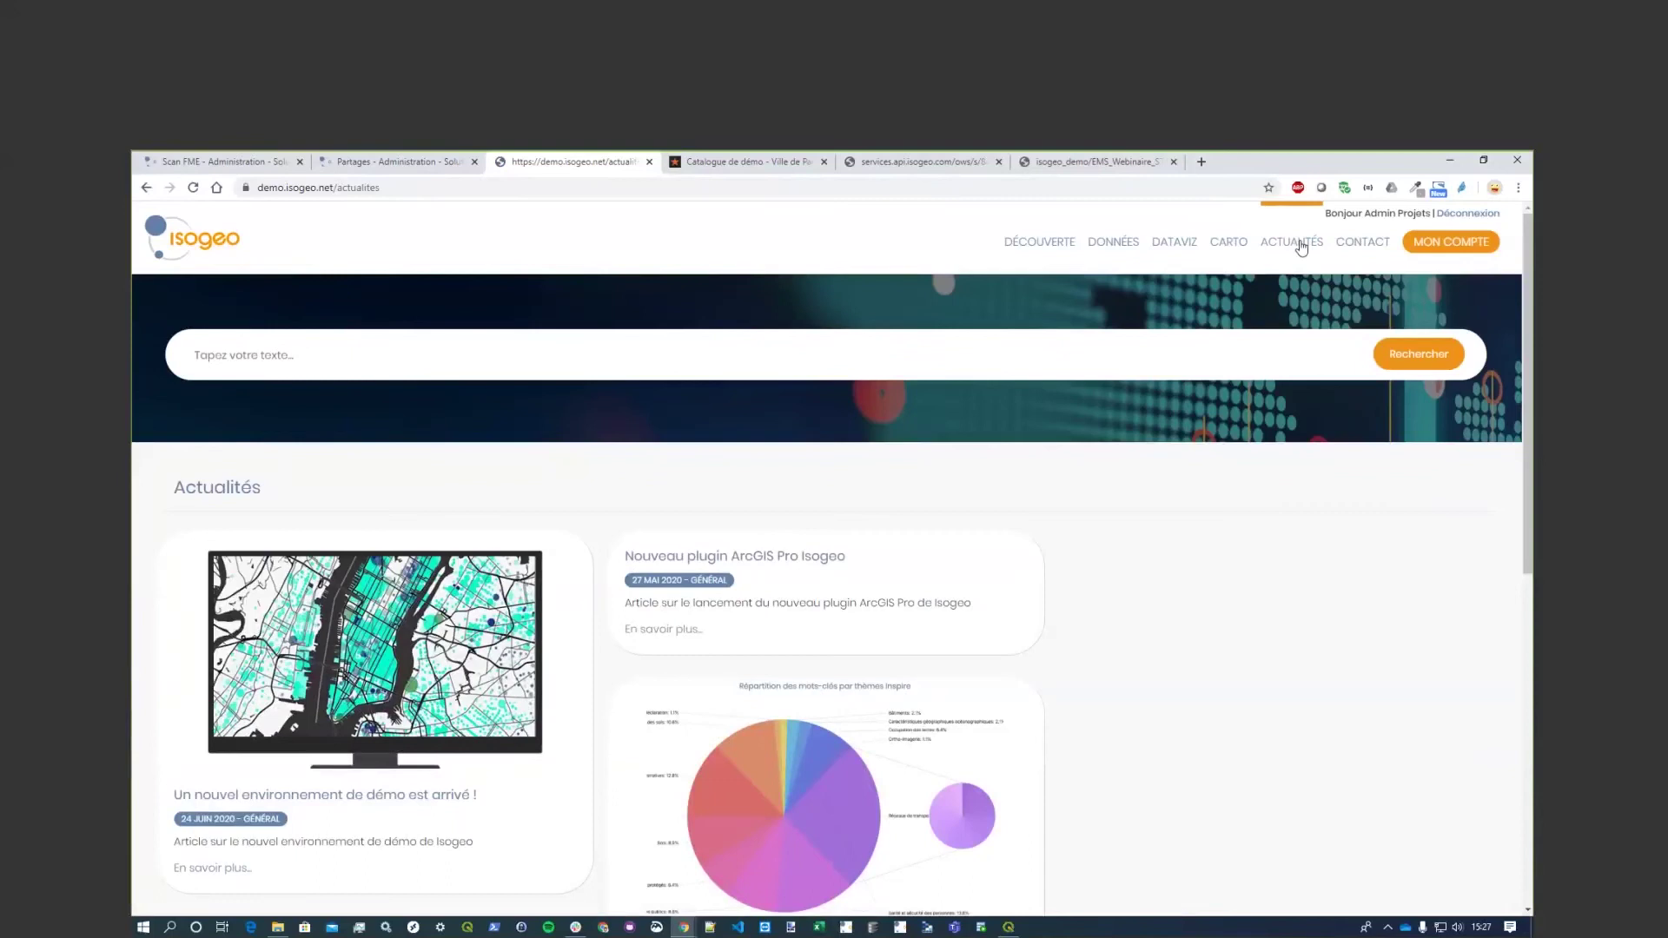
{"action": "scroll", "coordinate": [1529, 398], "scroll_direction": "down", "scroll_amount": 2}
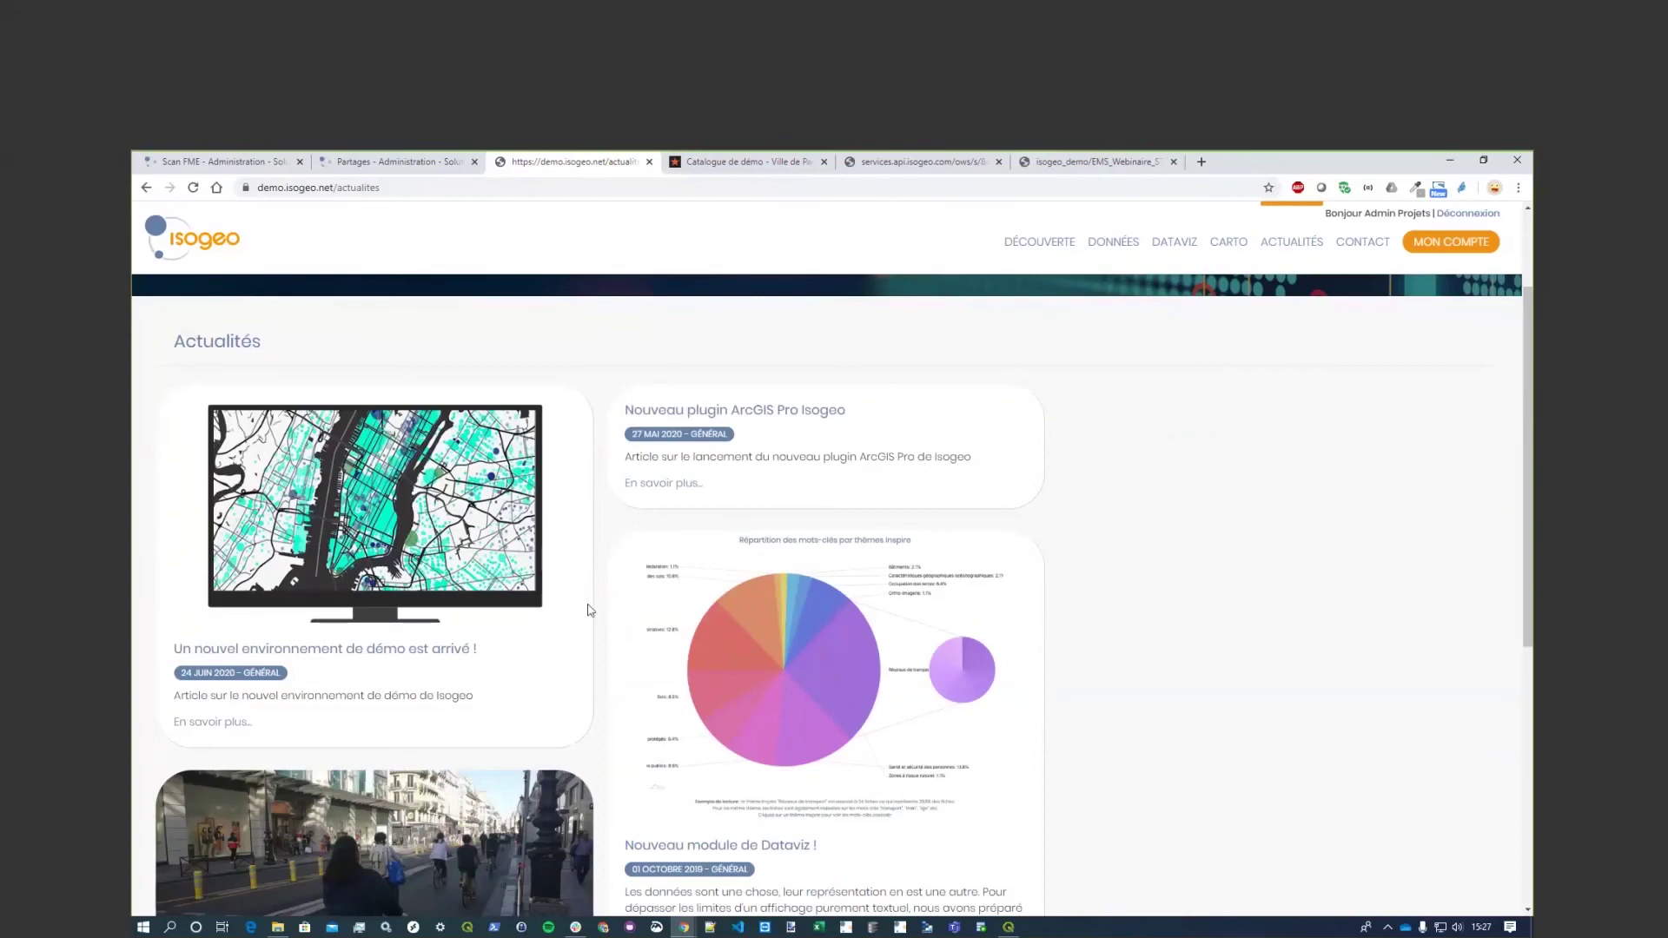
{"action": "scroll", "coordinate": [521, 591], "scroll_direction": "down", "scroll_amount": 2}
{"action": "scroll", "coordinate": [495, 621], "scroll_direction": "up", "scroll_amount": 1}
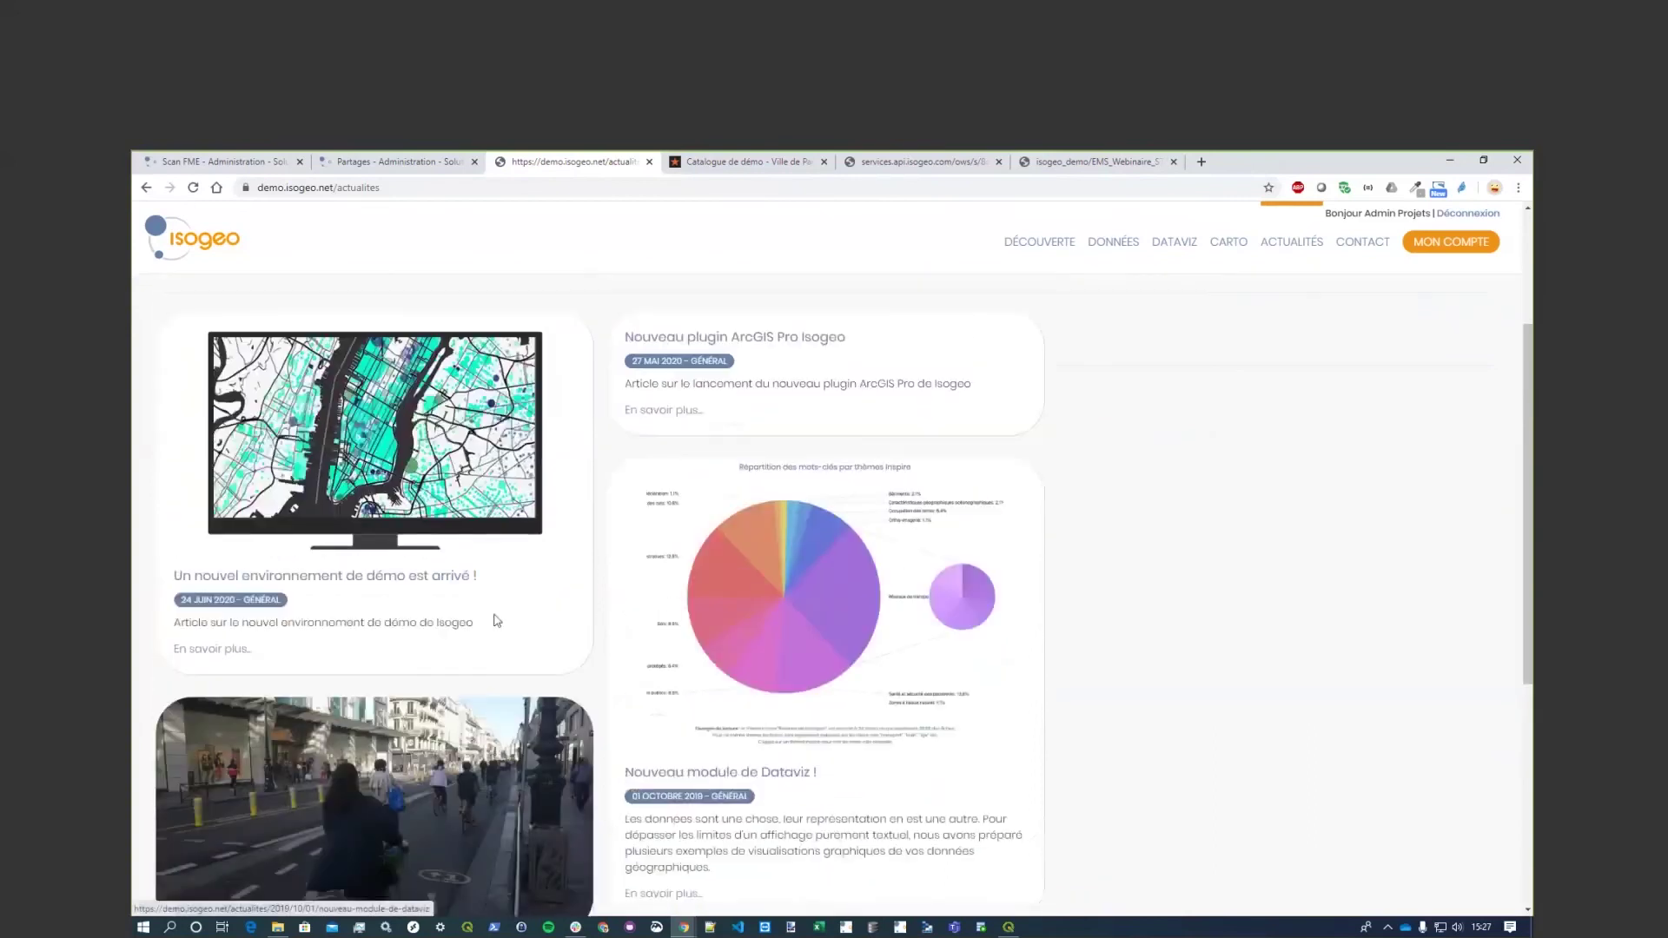
{"action": "scroll", "coordinate": [573, 528], "scroll_direction": "down", "scroll_amount": 2}
{"action": "scroll", "coordinate": [582, 529], "scroll_direction": "up", "scroll_amount": 2}
{"action": "scroll", "coordinate": [581, 529], "scroll_direction": "up", "scroll_amount": 3}
{"action": "scroll", "coordinate": [579, 526], "scroll_direction": "down", "scroll_amount": 3}
{"action": "scroll", "coordinate": [565, 528], "scroll_direction": "down", "scroll_amount": 3}
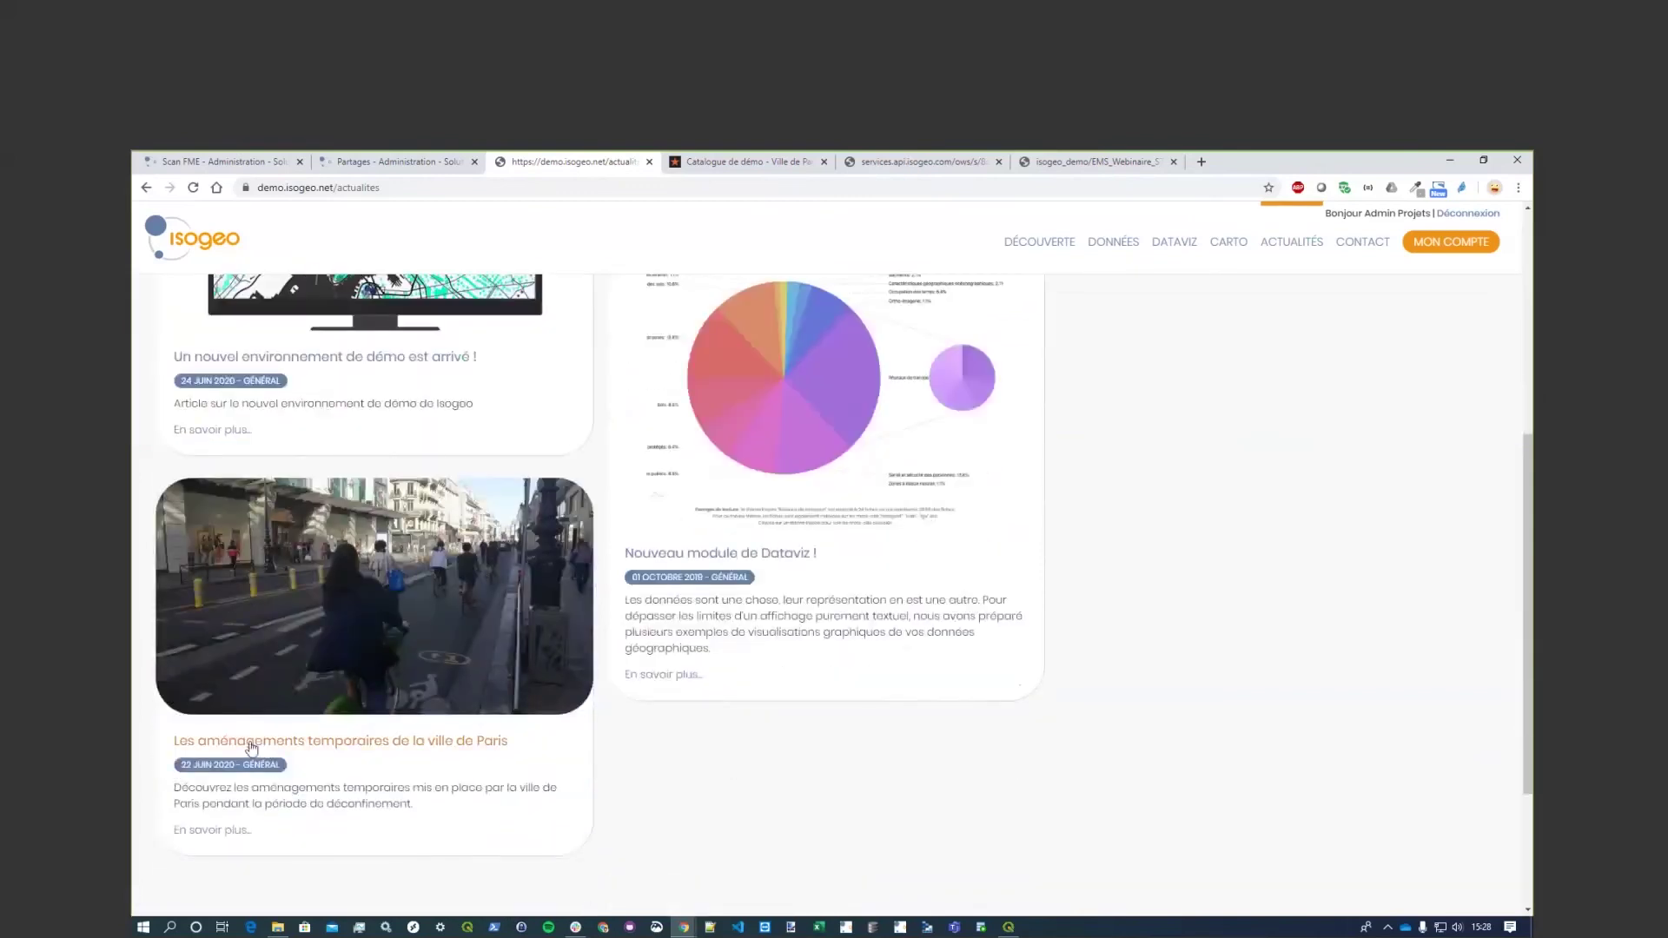
Read the article "Les aménagements temporaires de la ville de Paris" and follow its link to the related datasets.
{"action": "left_click", "coordinate": [251, 743]}
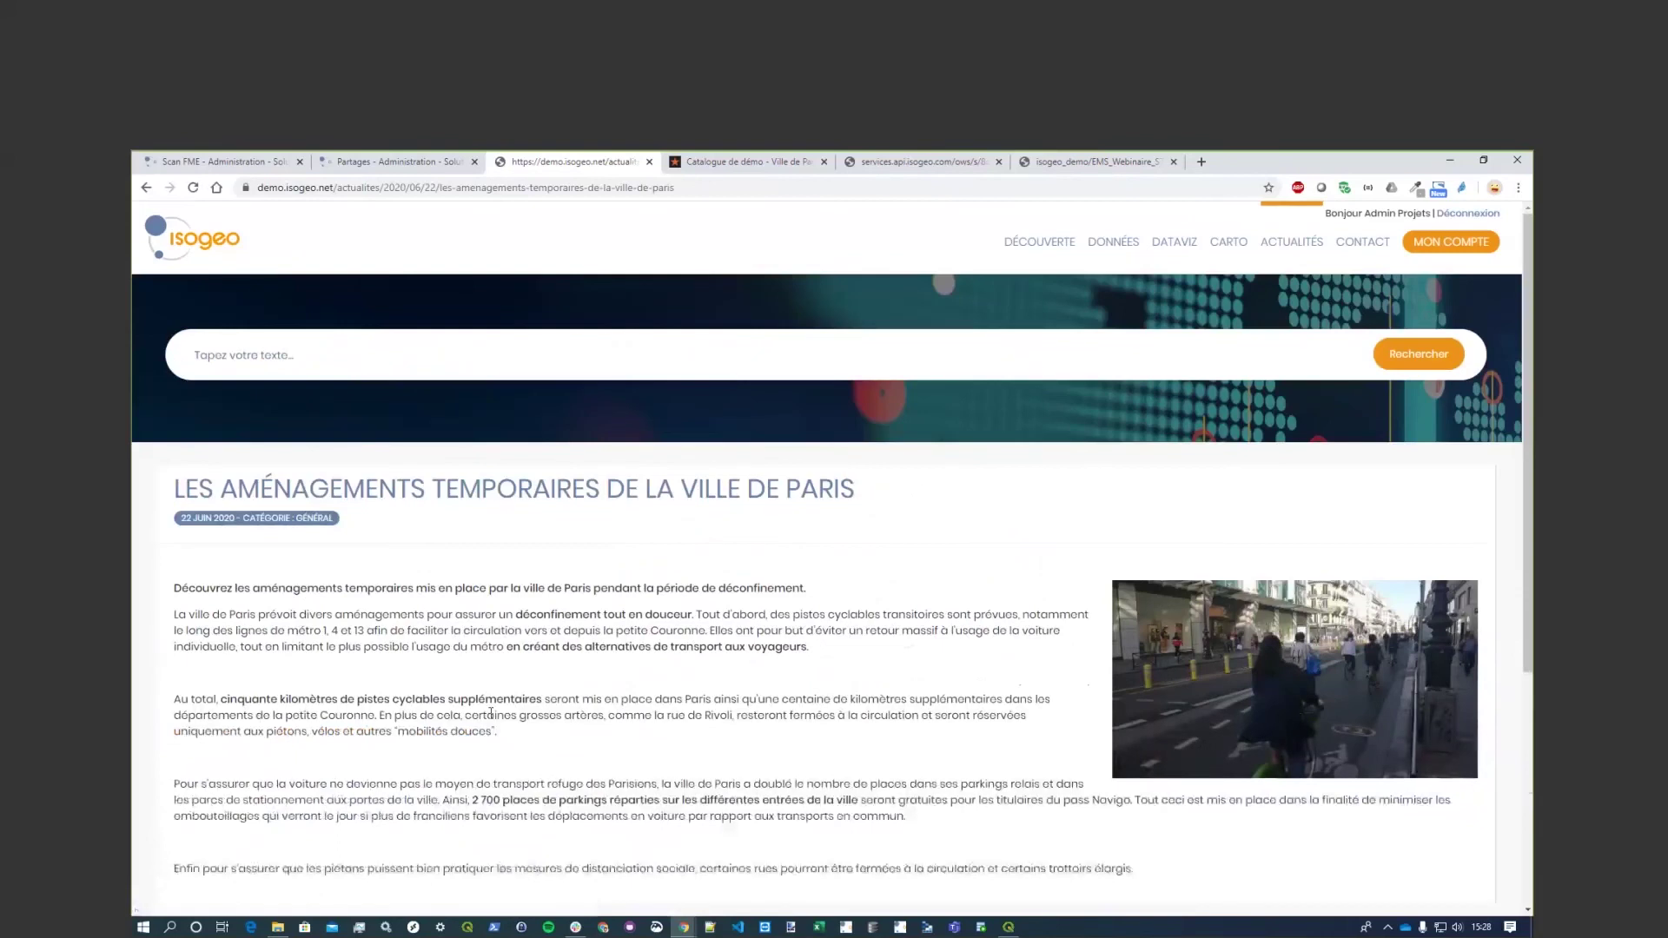
{"action": "scroll", "coordinate": [945, 499], "scroll_direction": "down", "scroll_amount": 2}
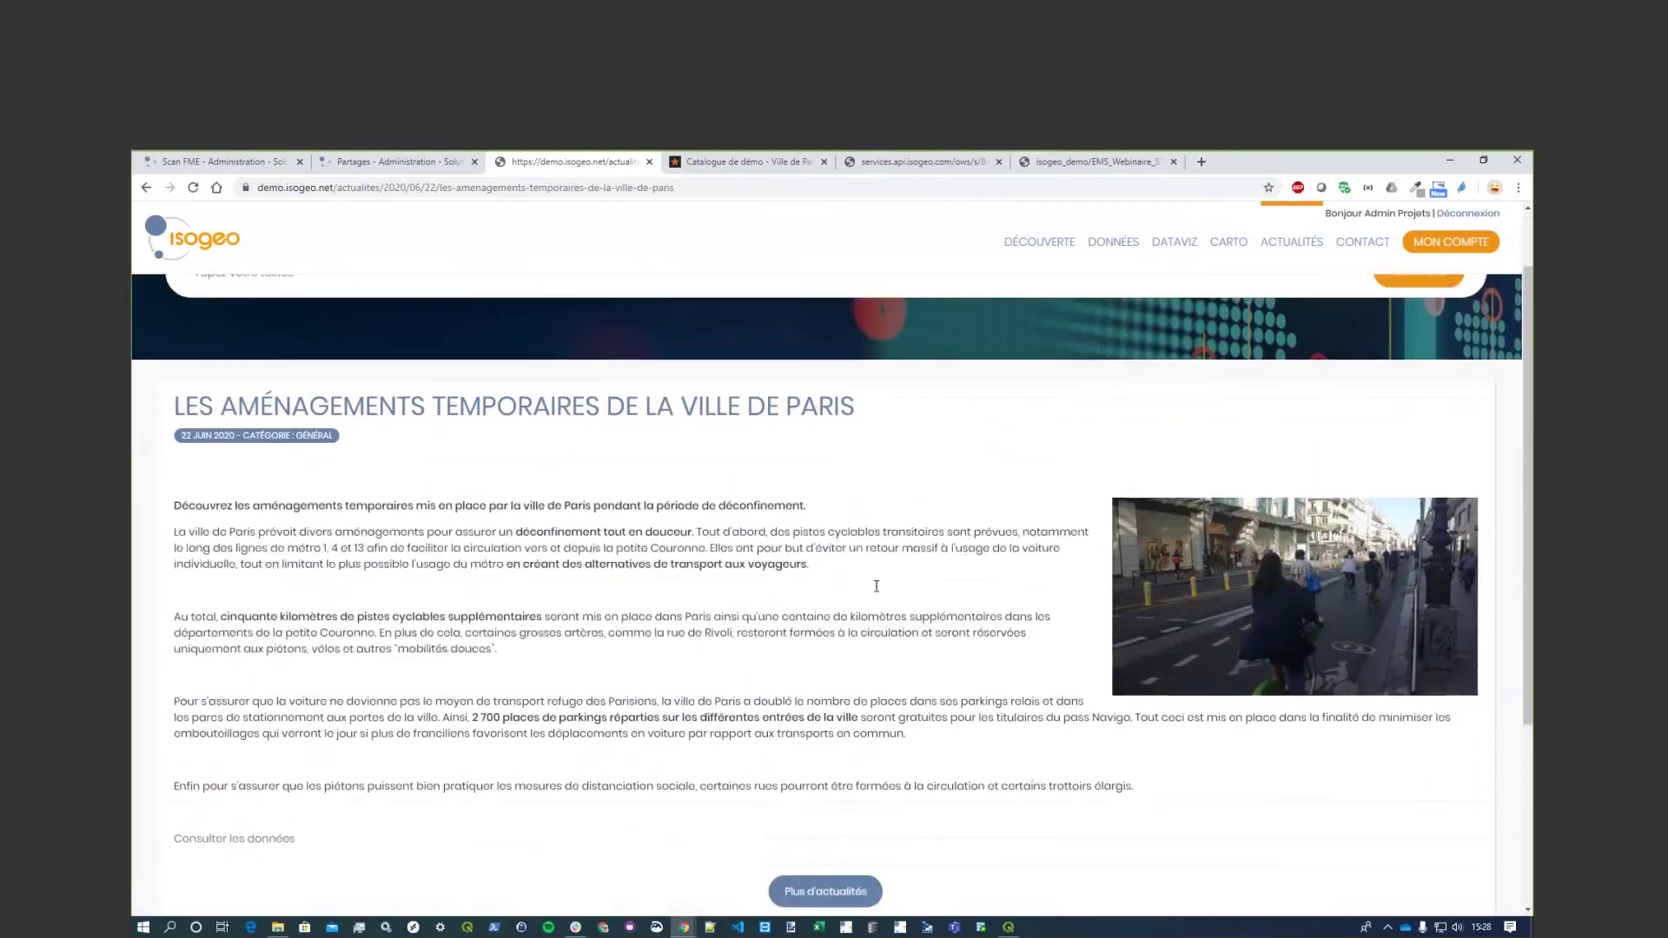
{"action": "scroll", "coordinate": [756, 574], "scroll_direction": "down", "scroll_amount": 1}
{"action": "left_click", "coordinate": [241, 708]}
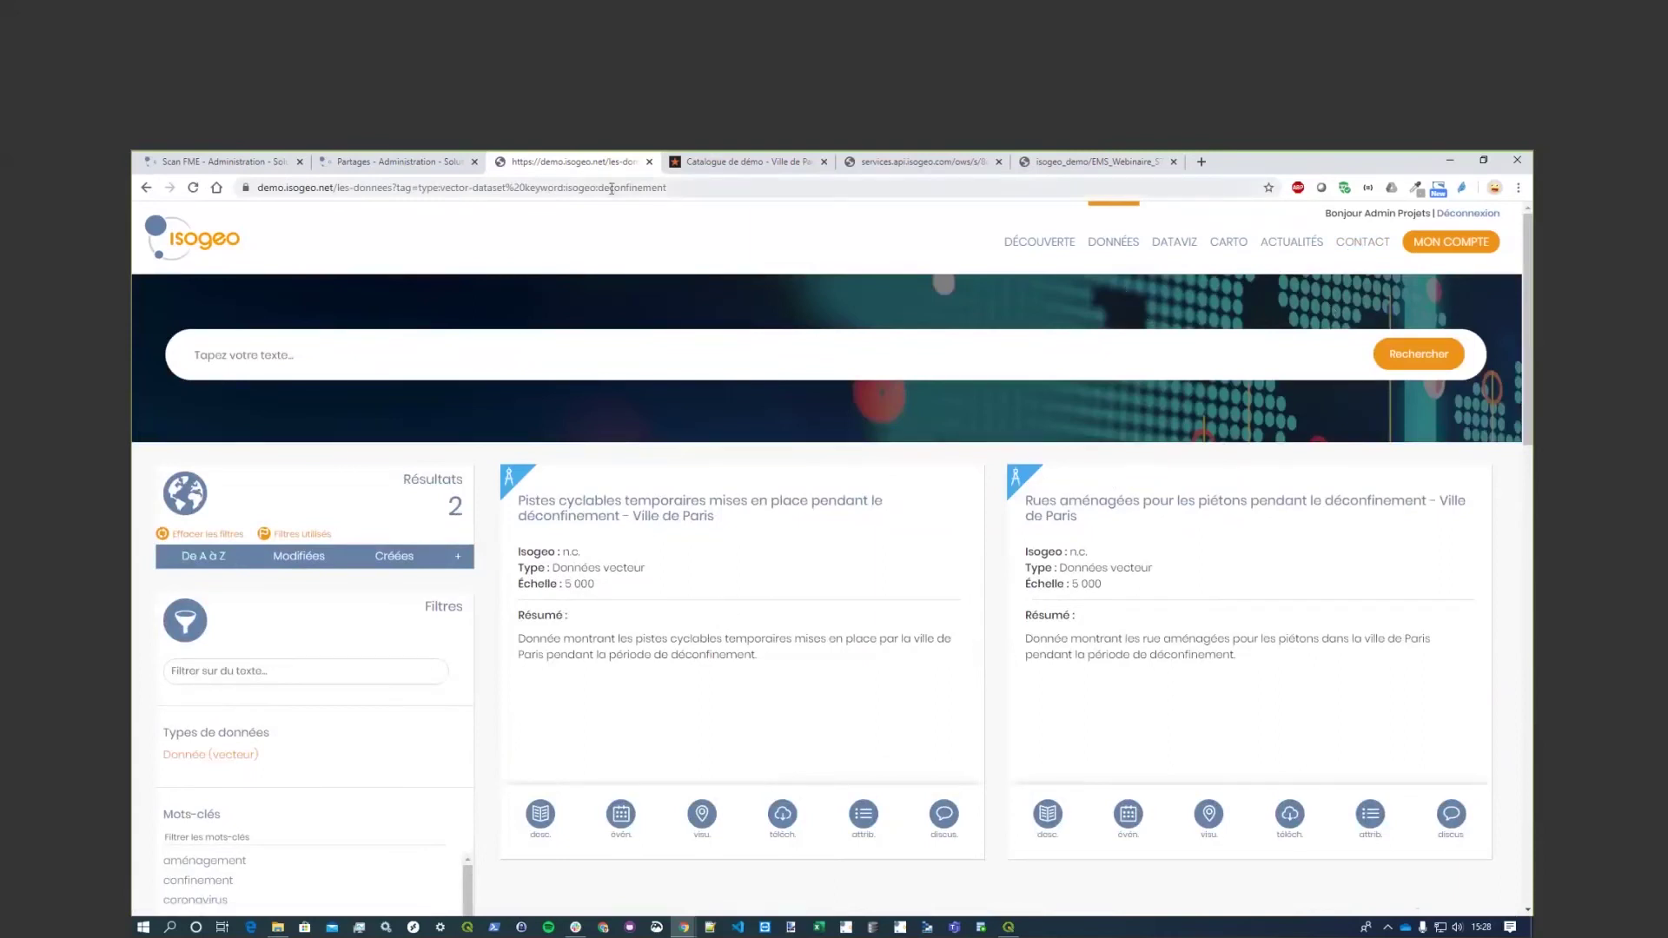
{"action": "scroll", "coordinate": [747, 539], "scroll_direction": "down", "scroll_amount": 1}
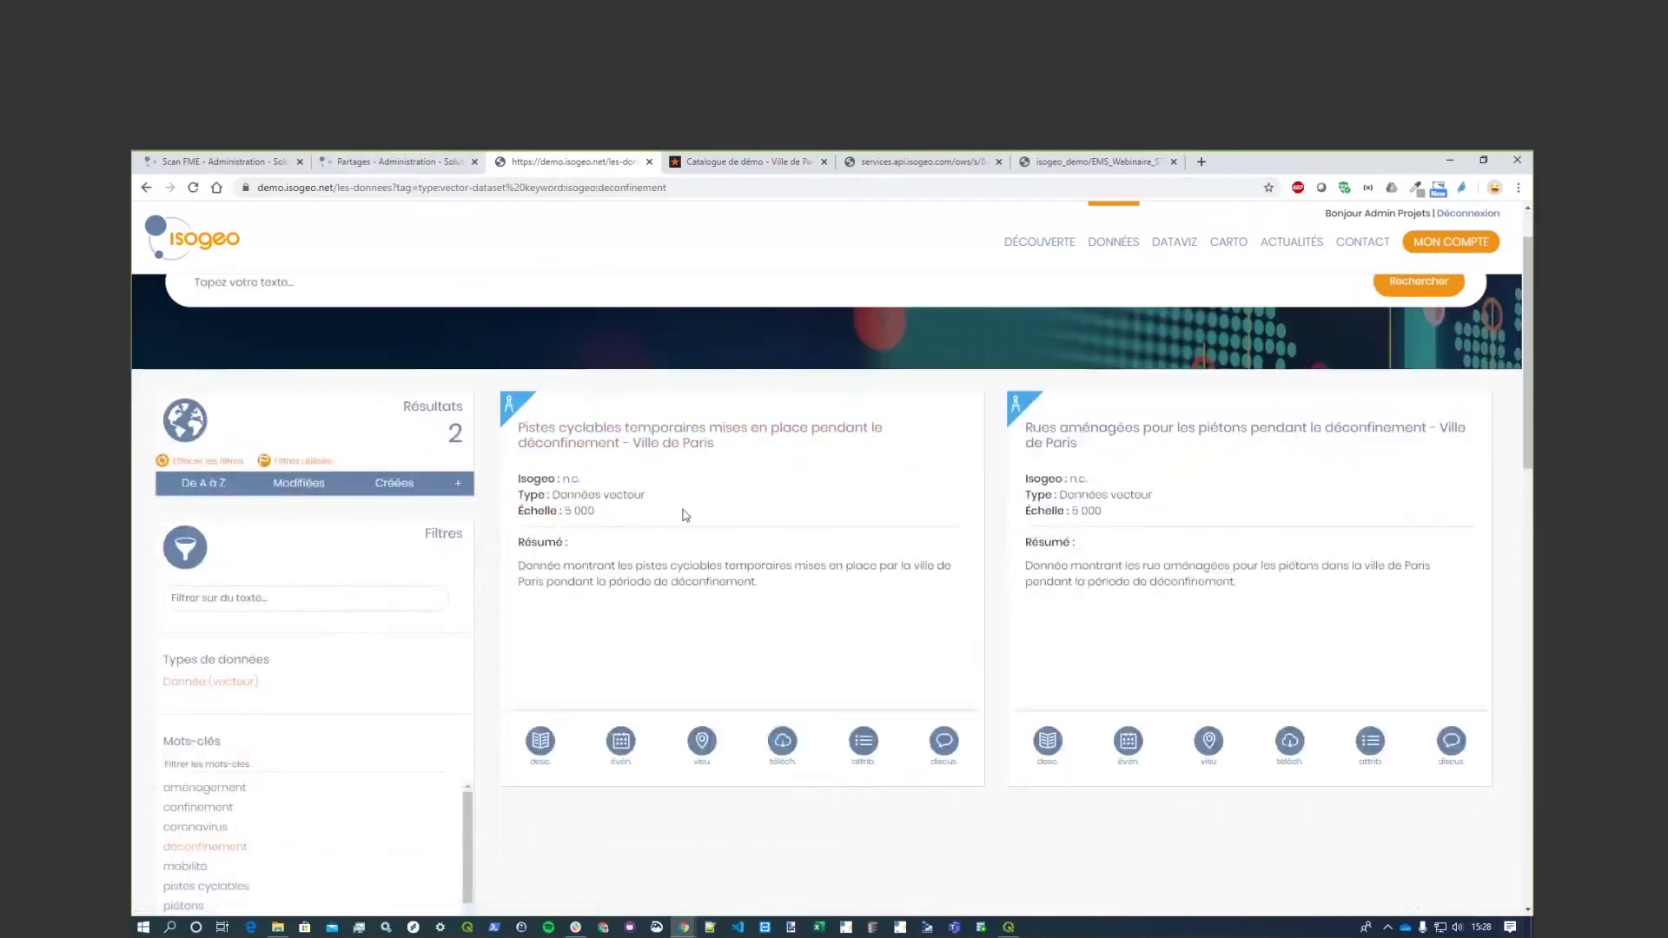
{"action": "scroll", "coordinate": [686, 515], "scroll_direction": "up", "scroll_amount": 1}
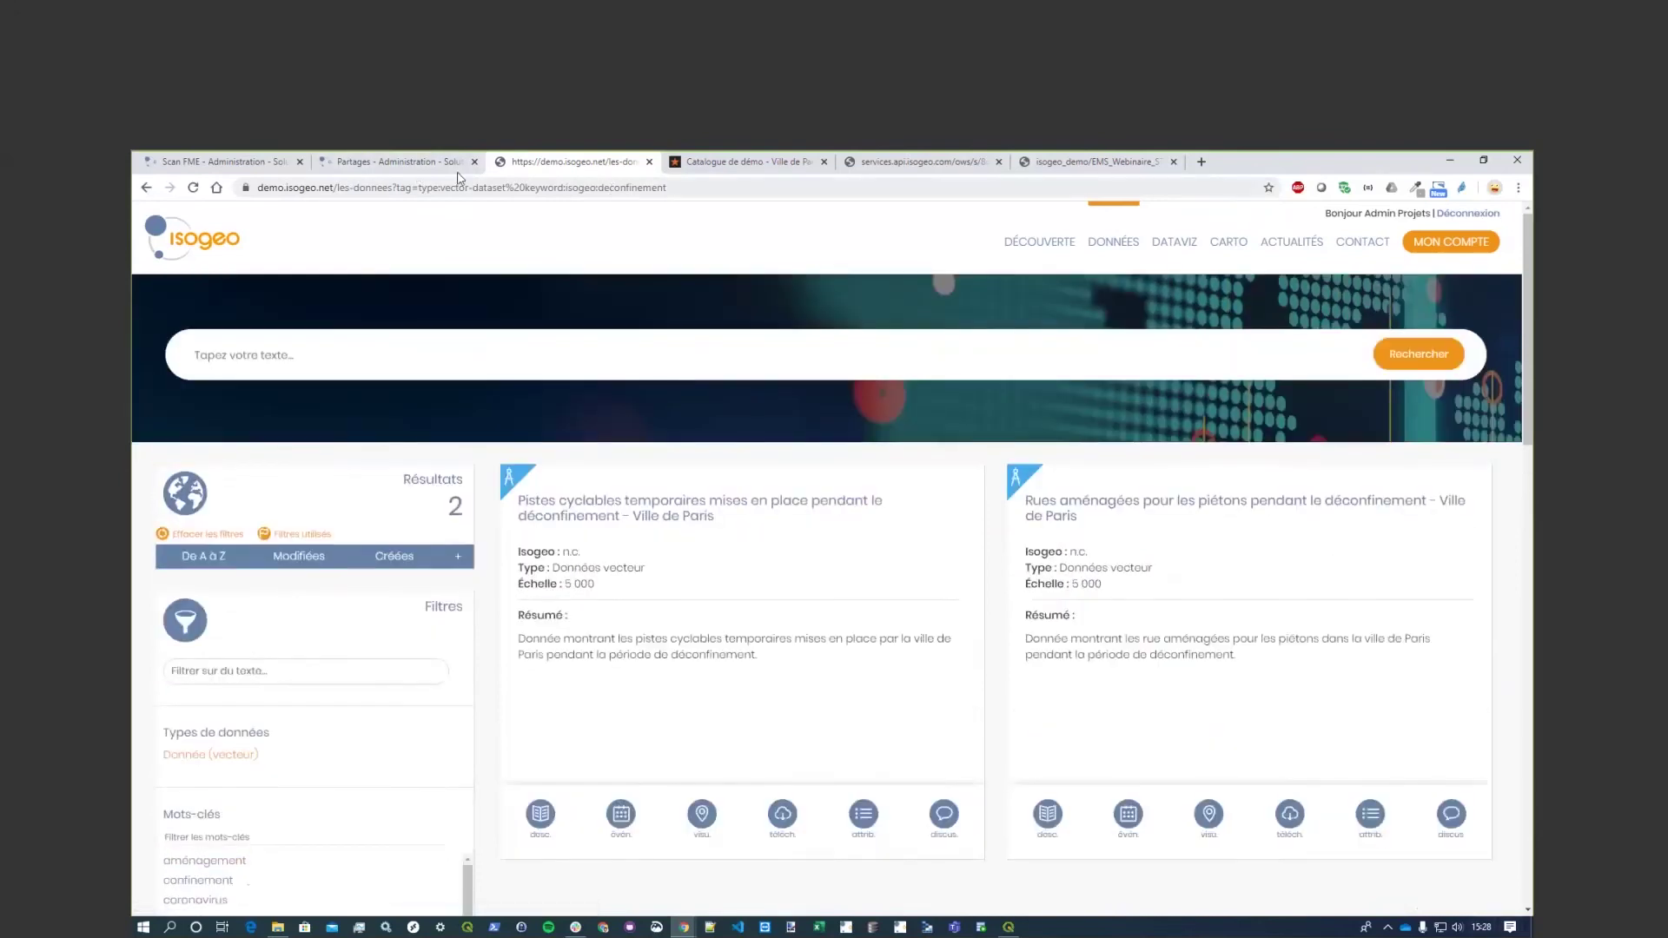
Switch back to the Isogeo management application and look over the records in the inventory.
{"action": "left_click", "coordinate": [386, 164]}
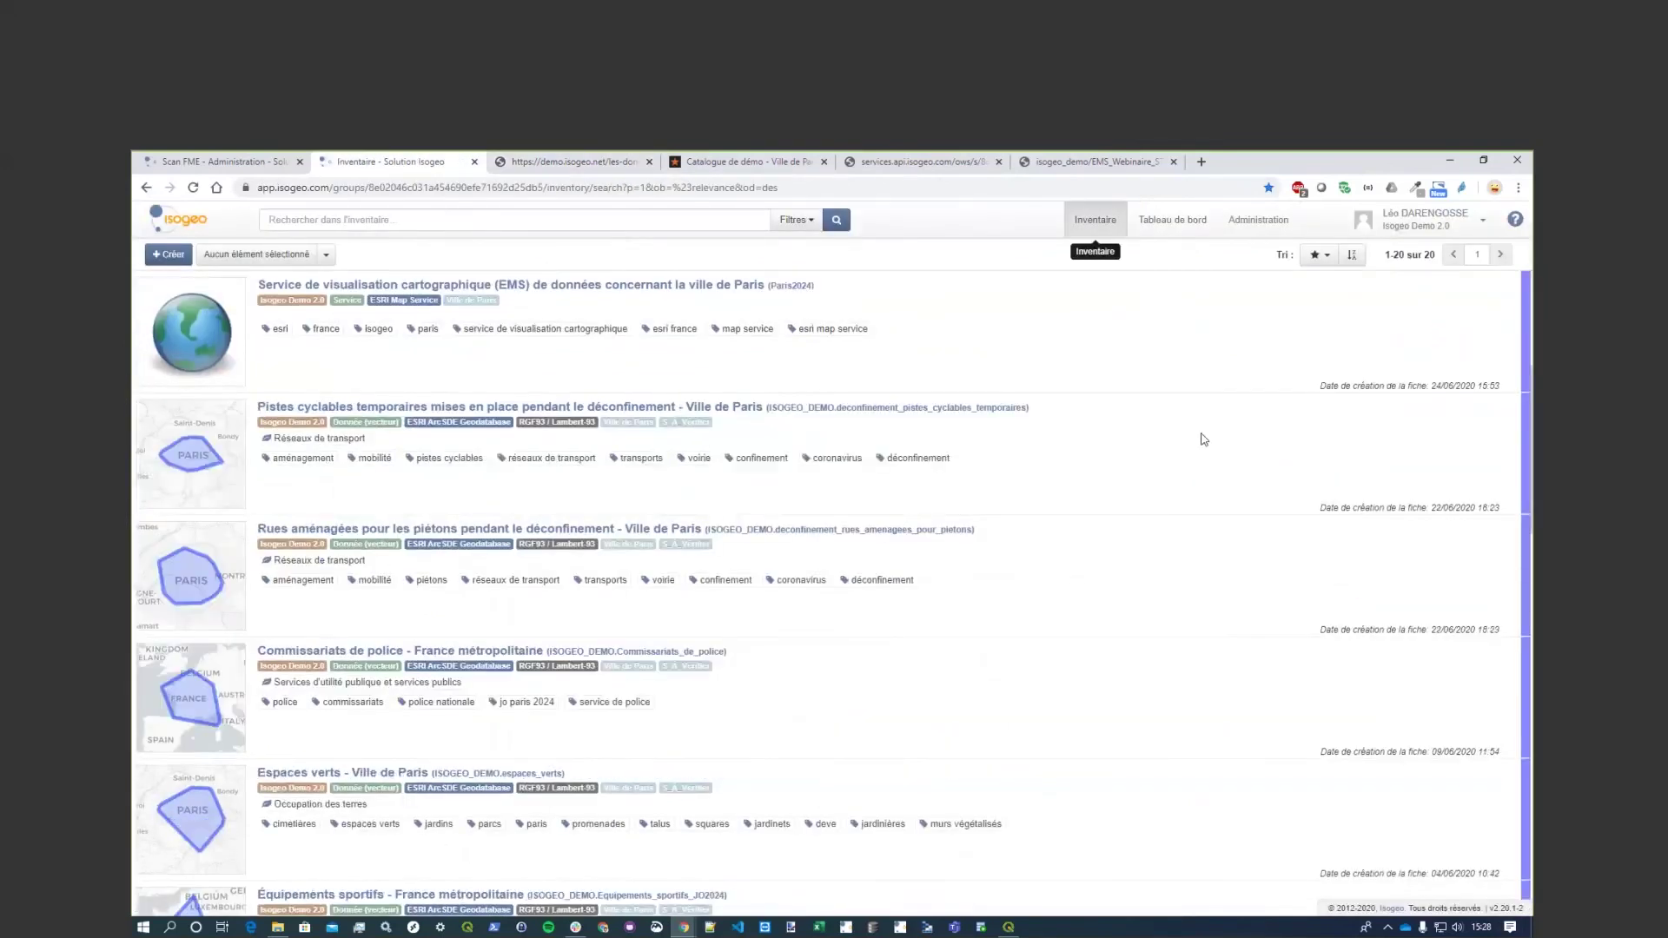
{"action": "scroll", "coordinate": [1203, 439], "scroll_direction": "down", "scroll_amount": 4}
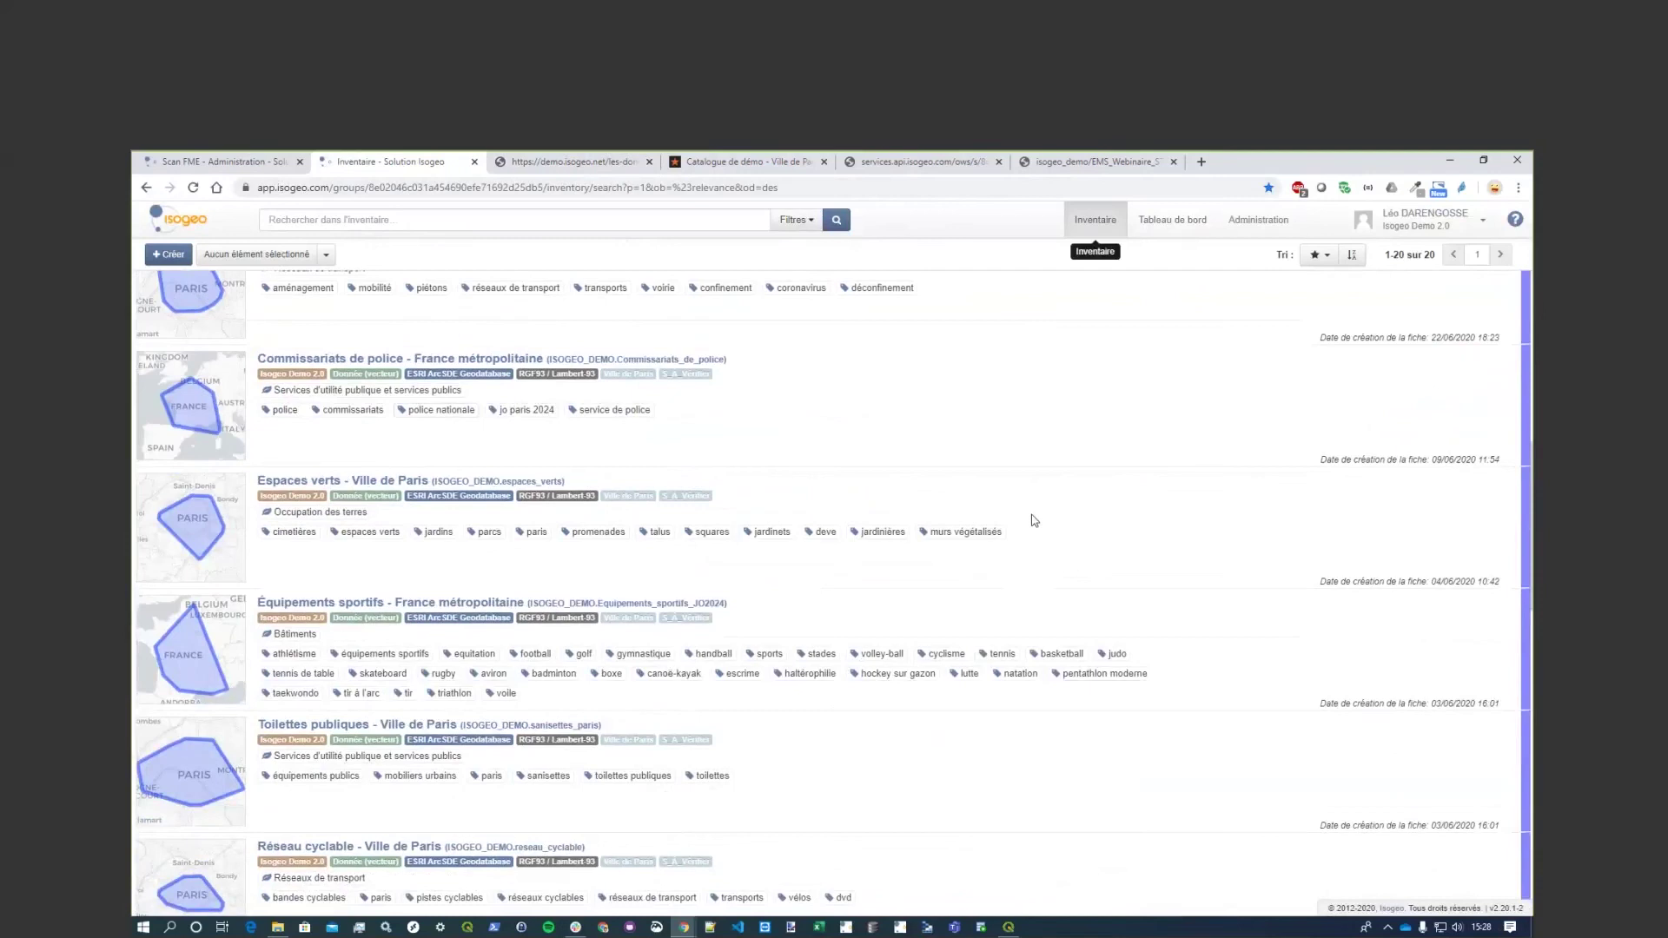
Open the "Catalogue de démo - Ville de Paris" share in the administration and review its applications, highlighting "Portail de données - Démo".
{"action": "left_click", "coordinate": [1283, 221]}
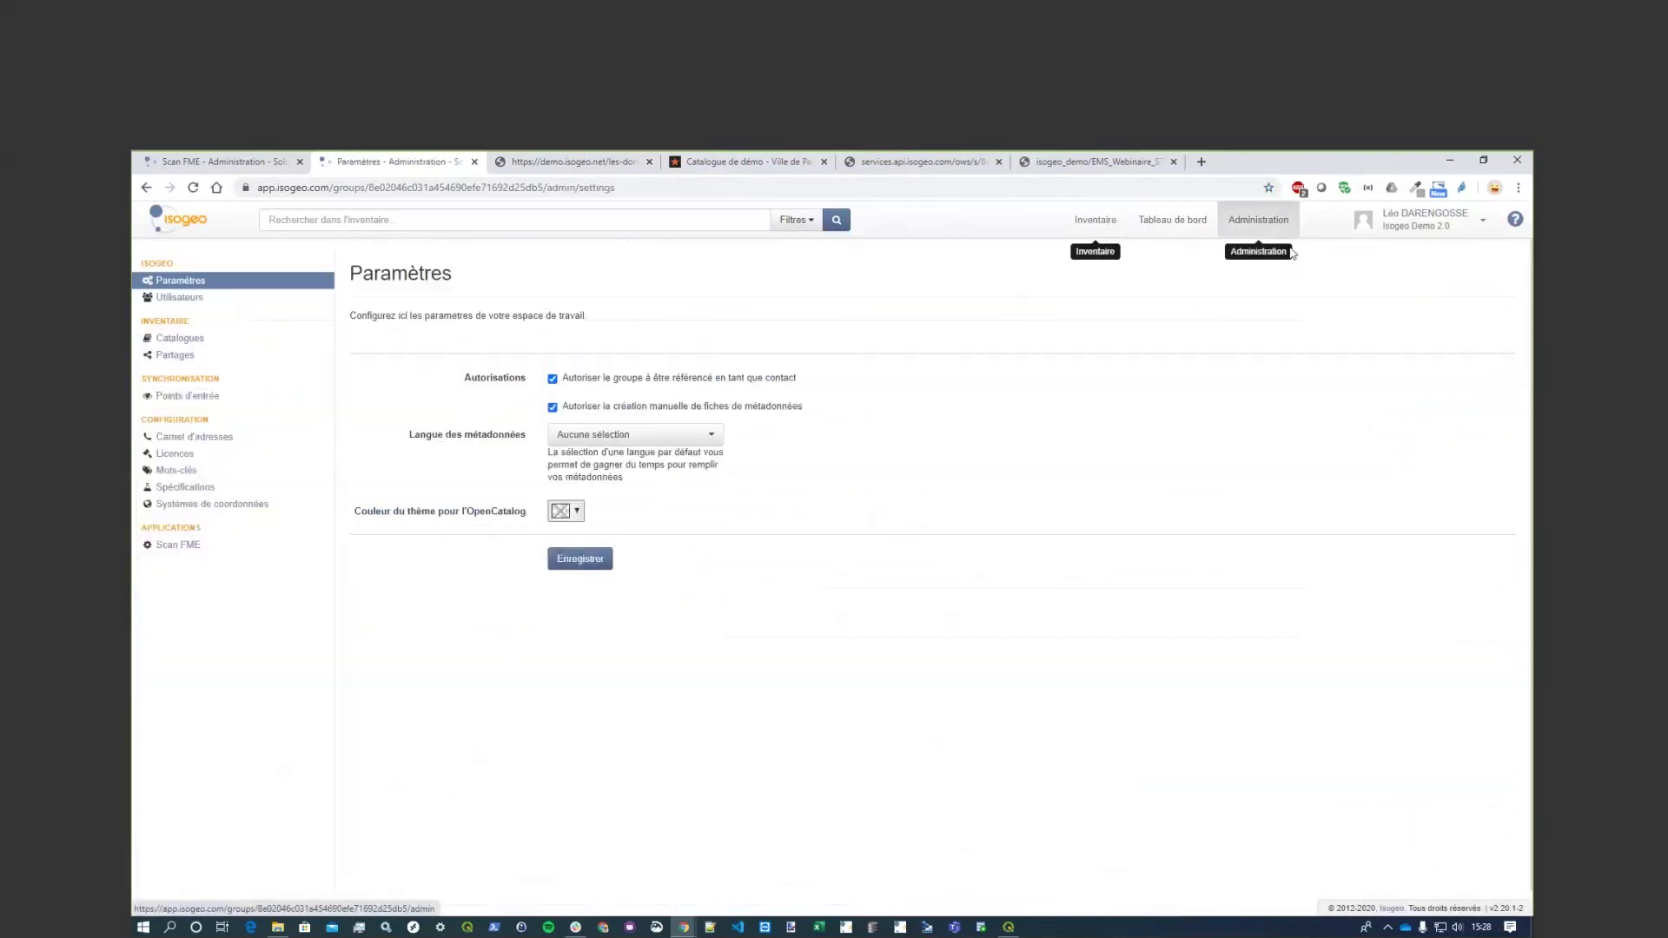
{"action": "left_click", "coordinate": [175, 354]}
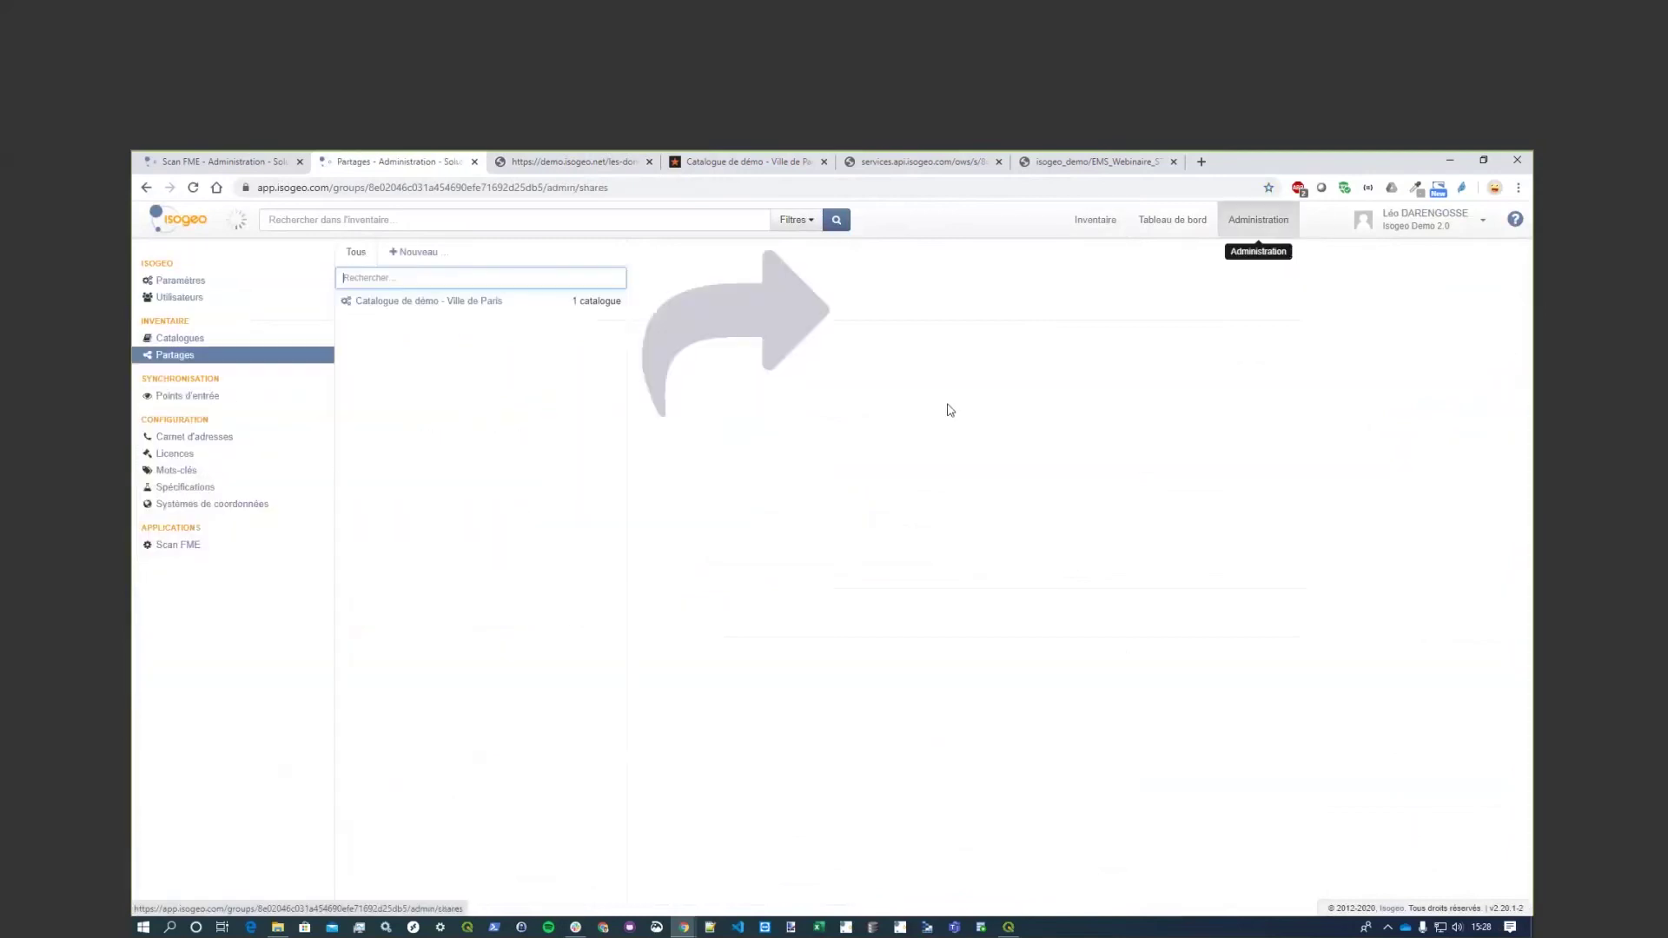
{"action": "left_click", "coordinate": [452, 301]}
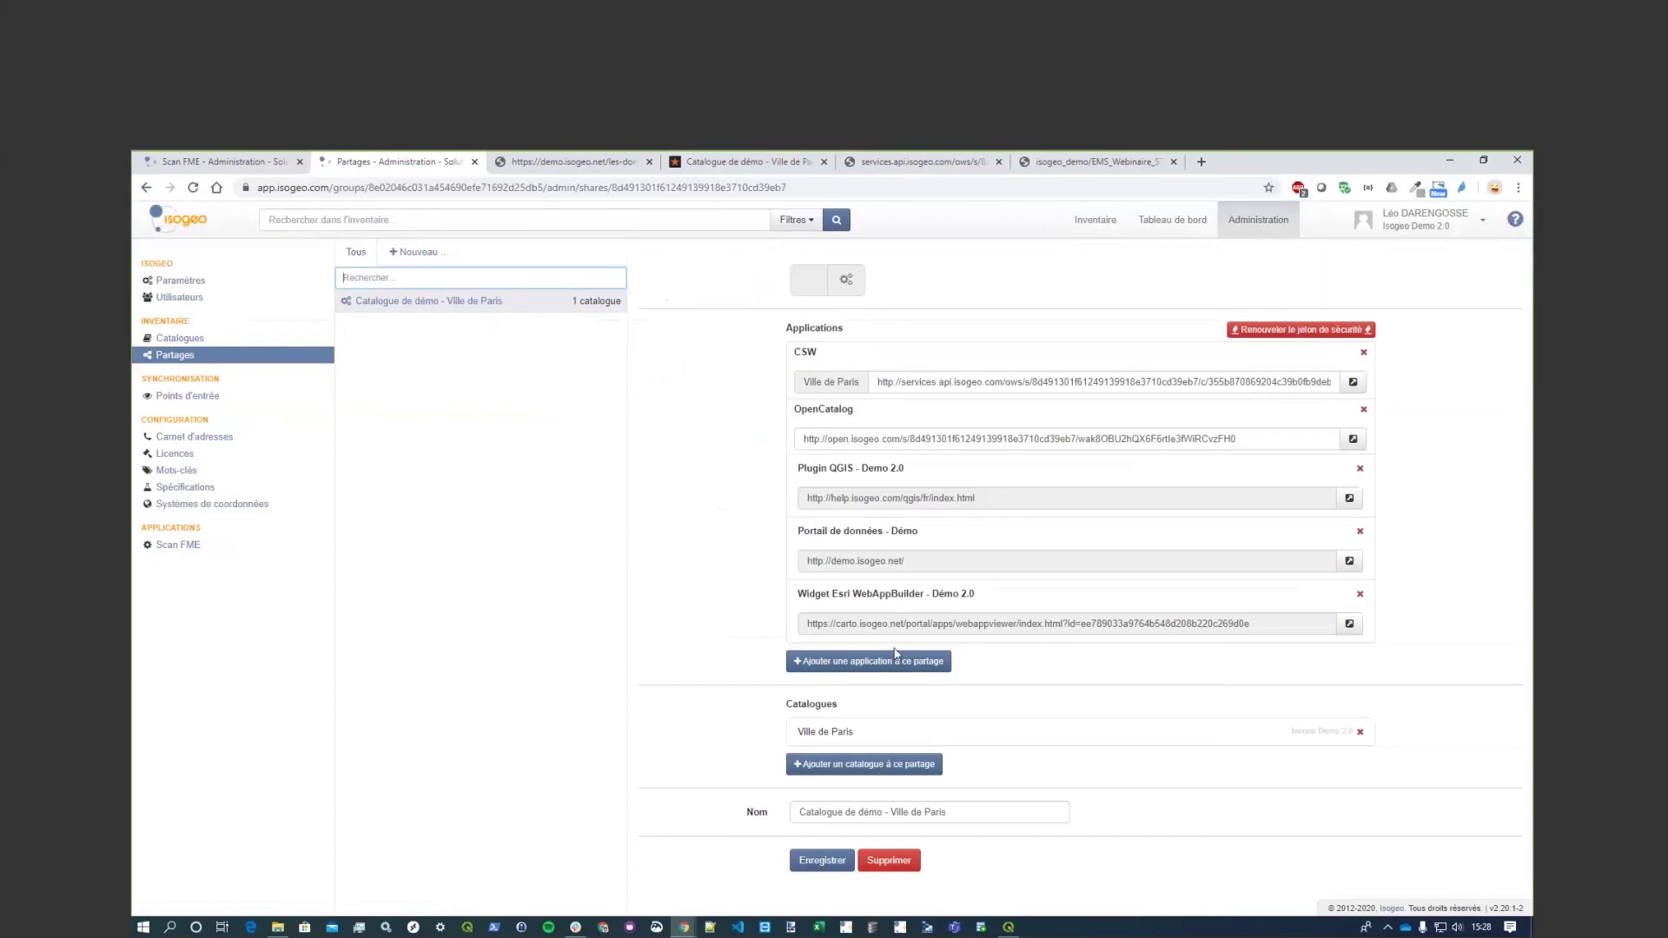
{"action": "left_click_drag", "start_coordinate": [938, 529], "coordinate": [780, 557]}
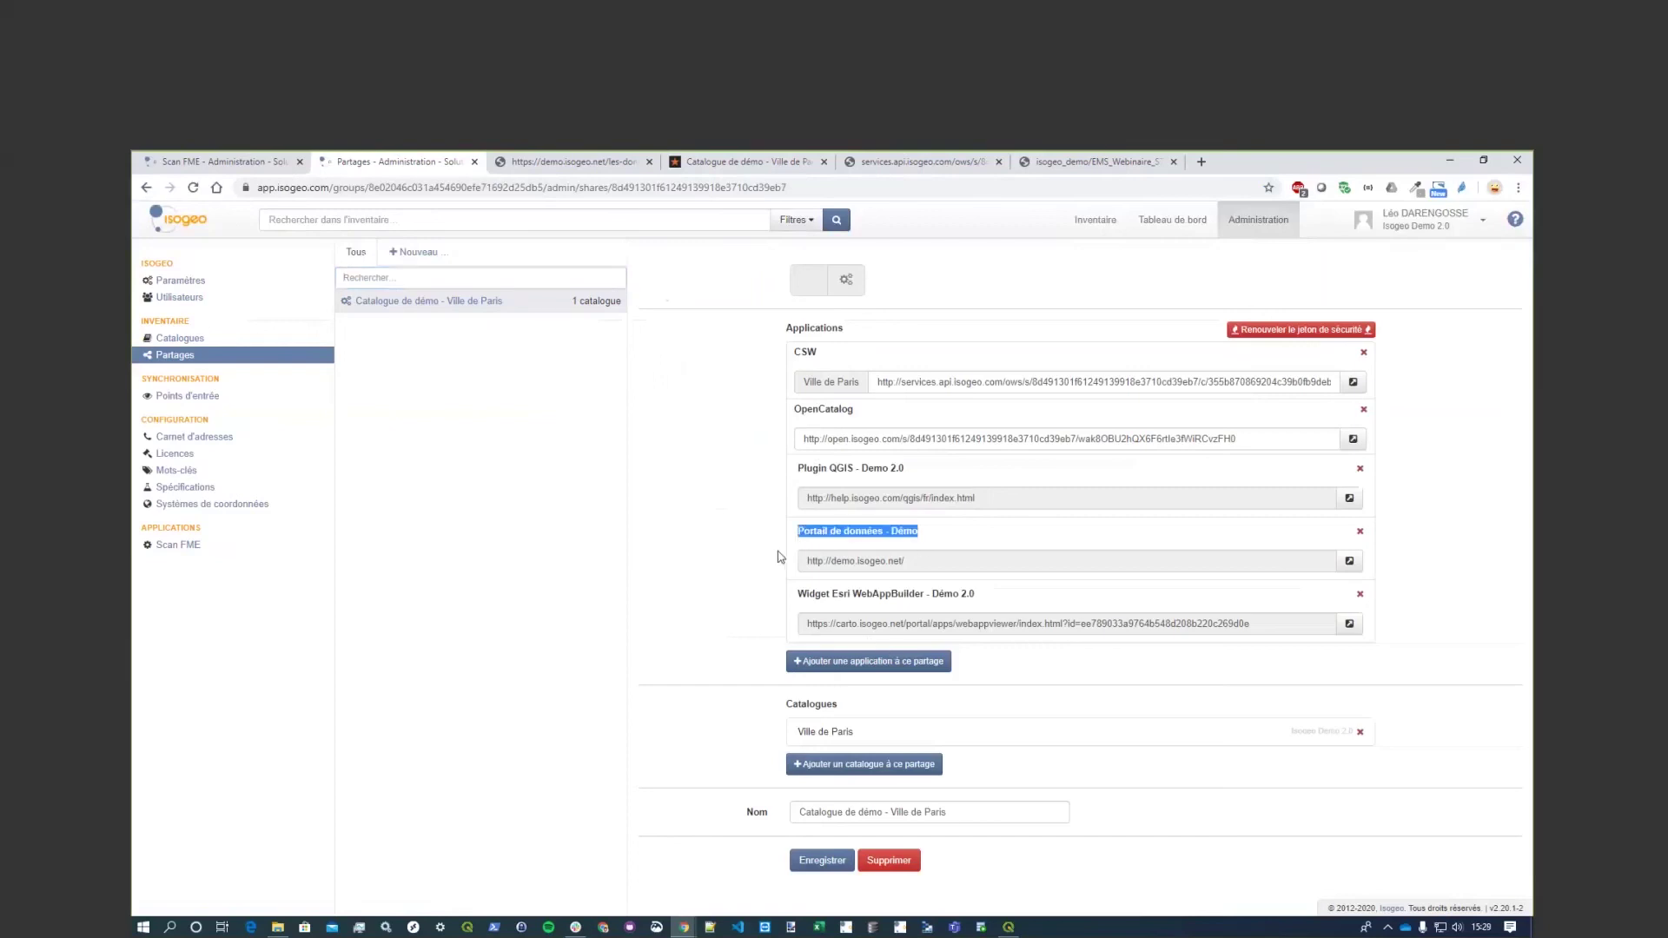
{"action": "left_click", "coordinate": [781, 557]}
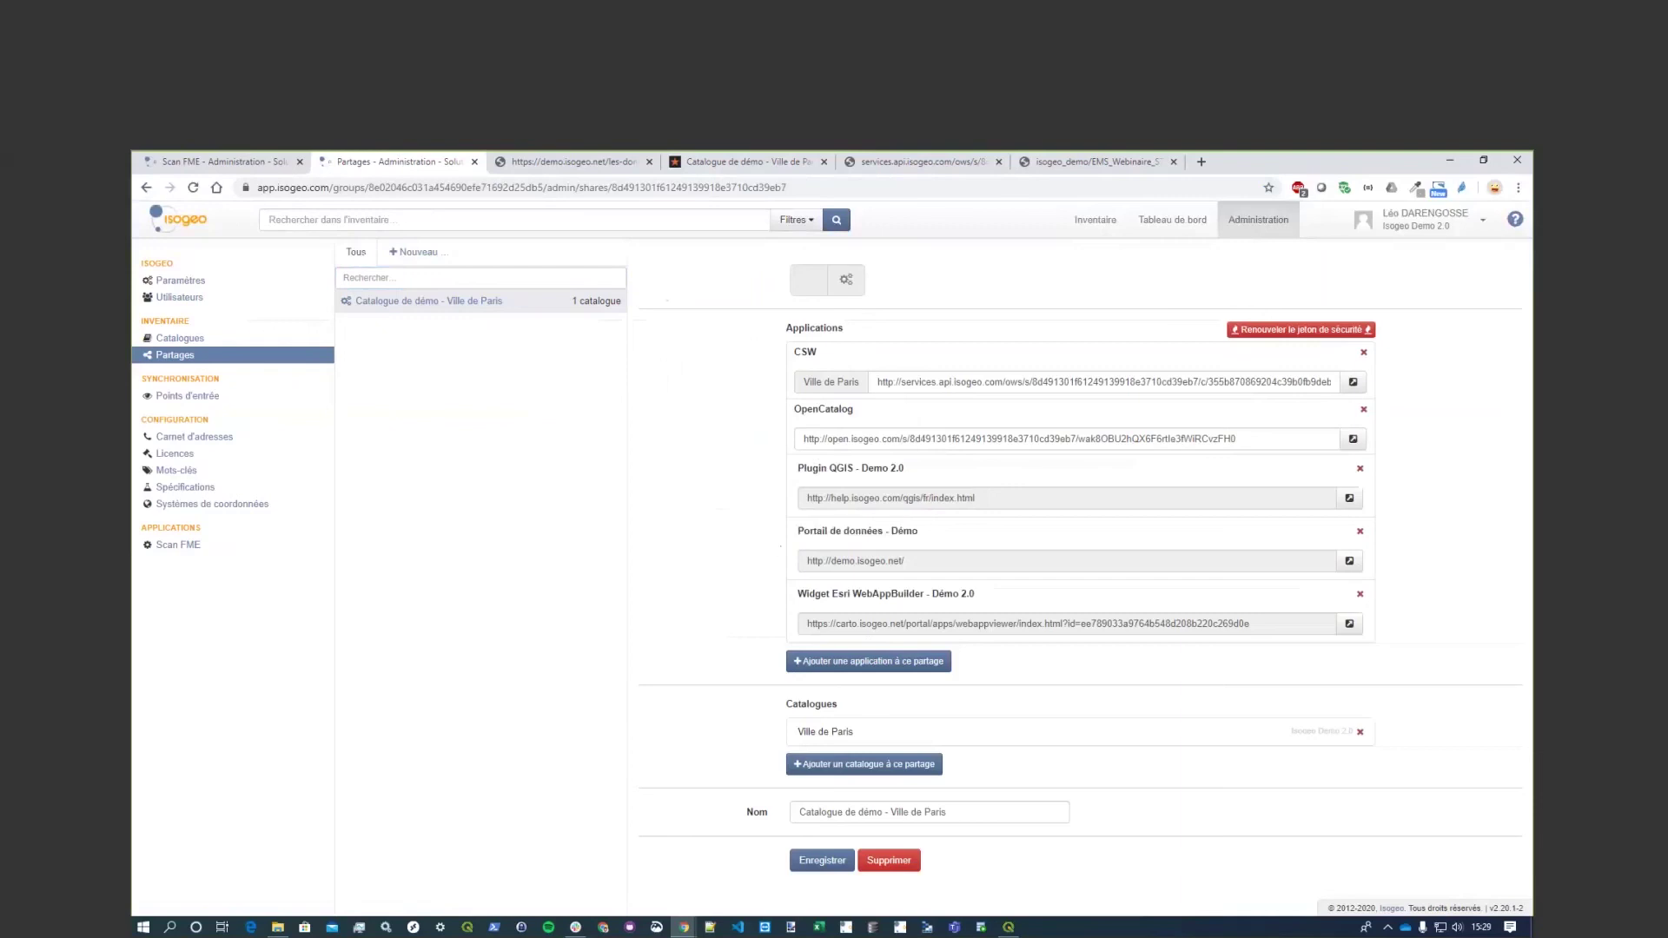